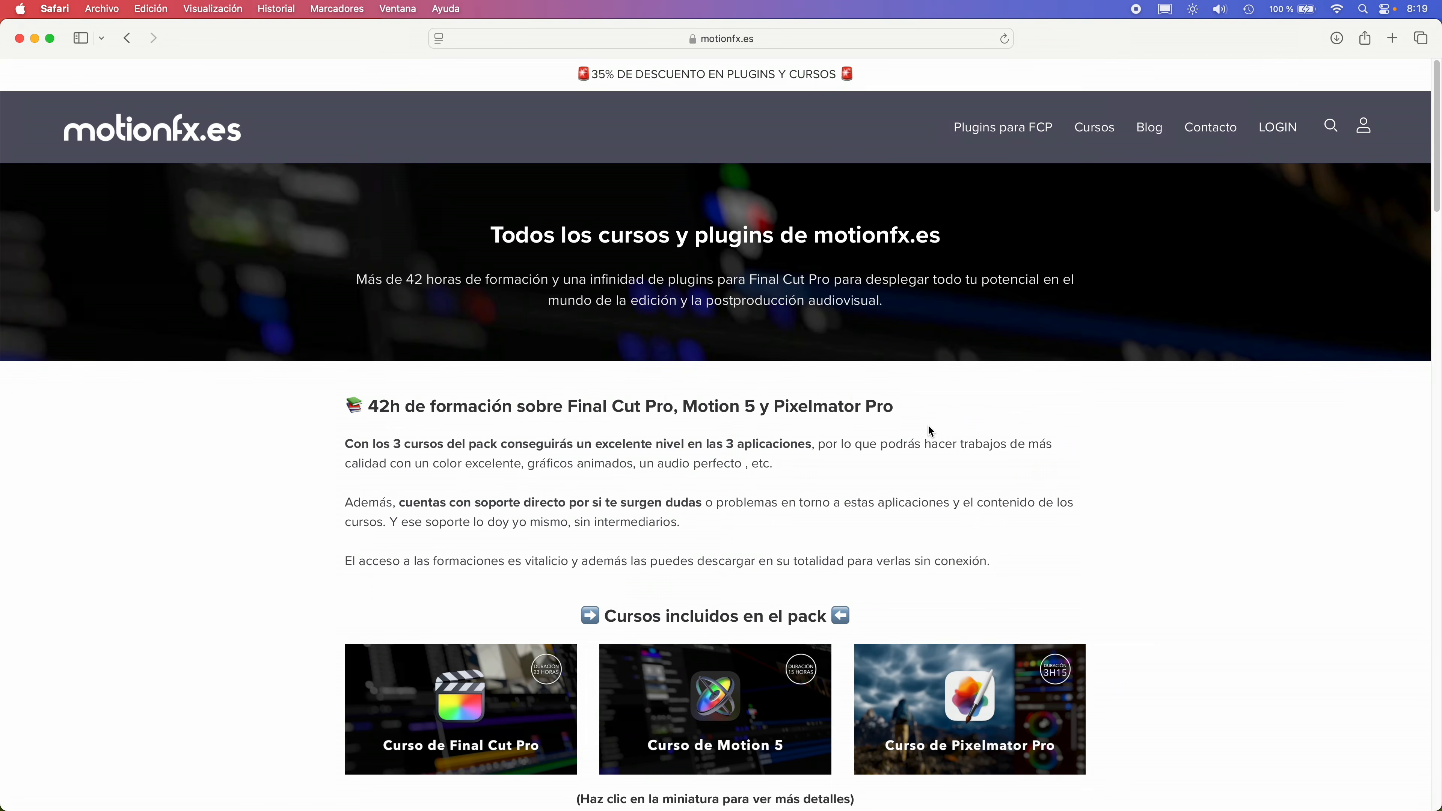
Look through the motionfx.es pack page, covering the included courses, the plugins and the pack's features and benefits
scroll(928, 426, down, 5)
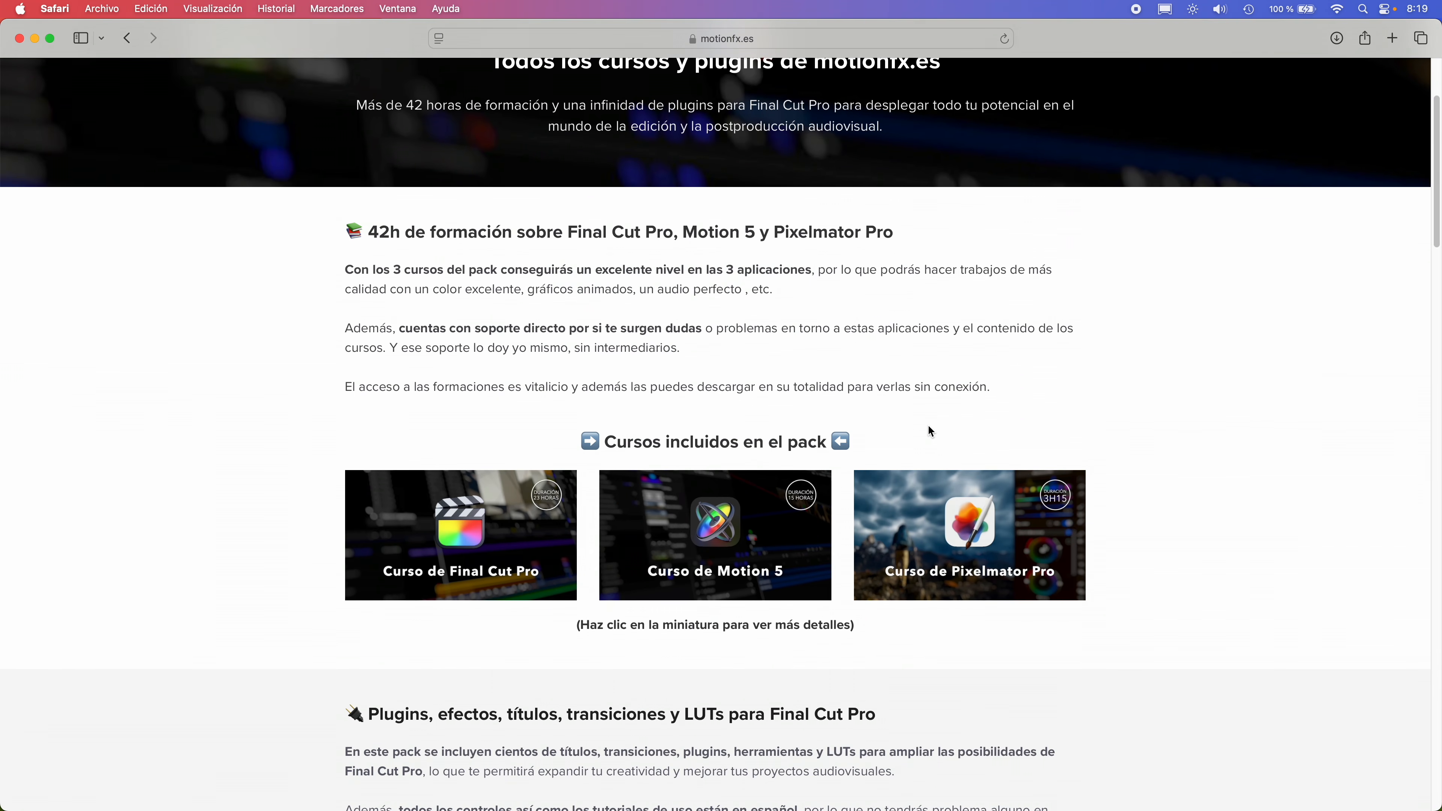
scroll(931, 432, down, 10)
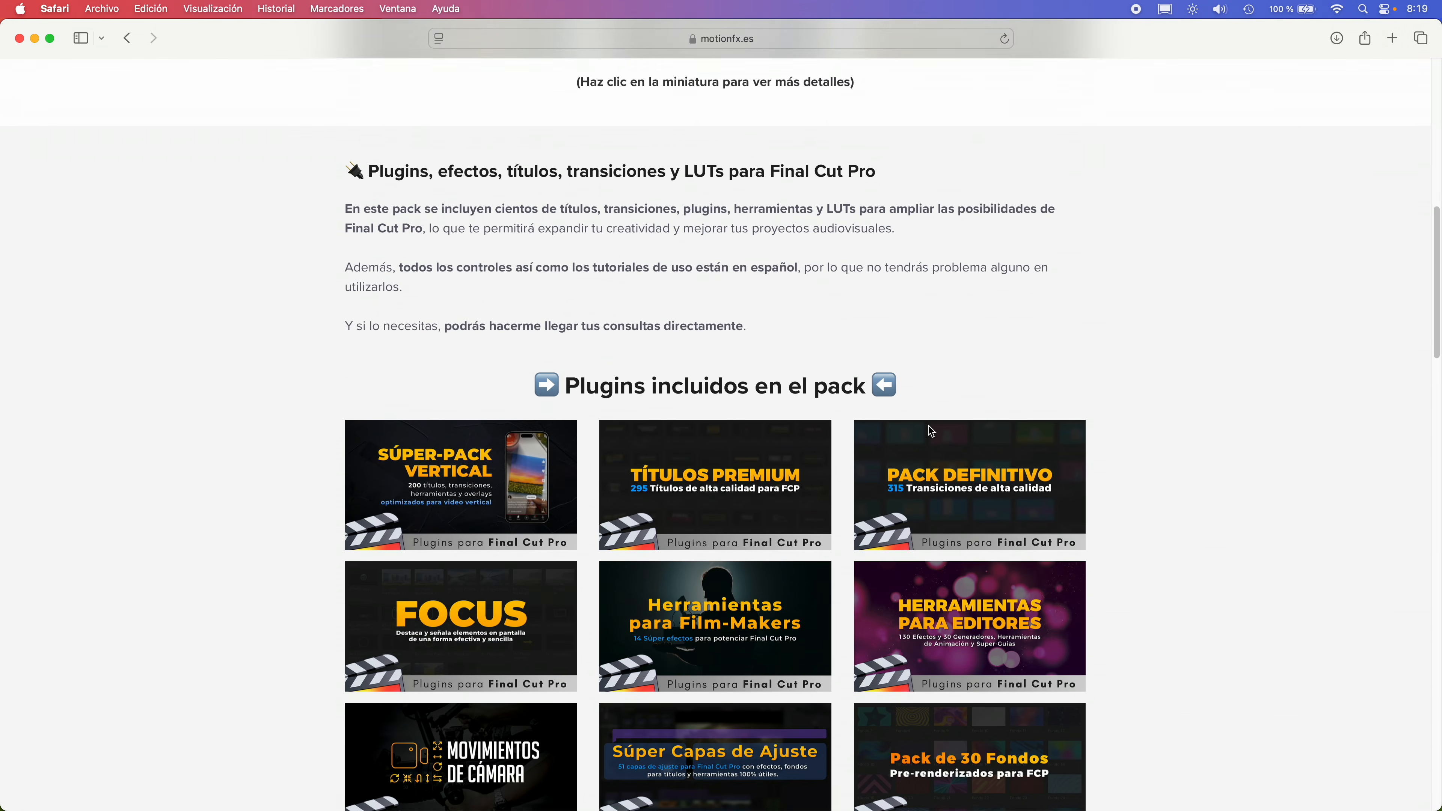
scroll(931, 432, down, 10)
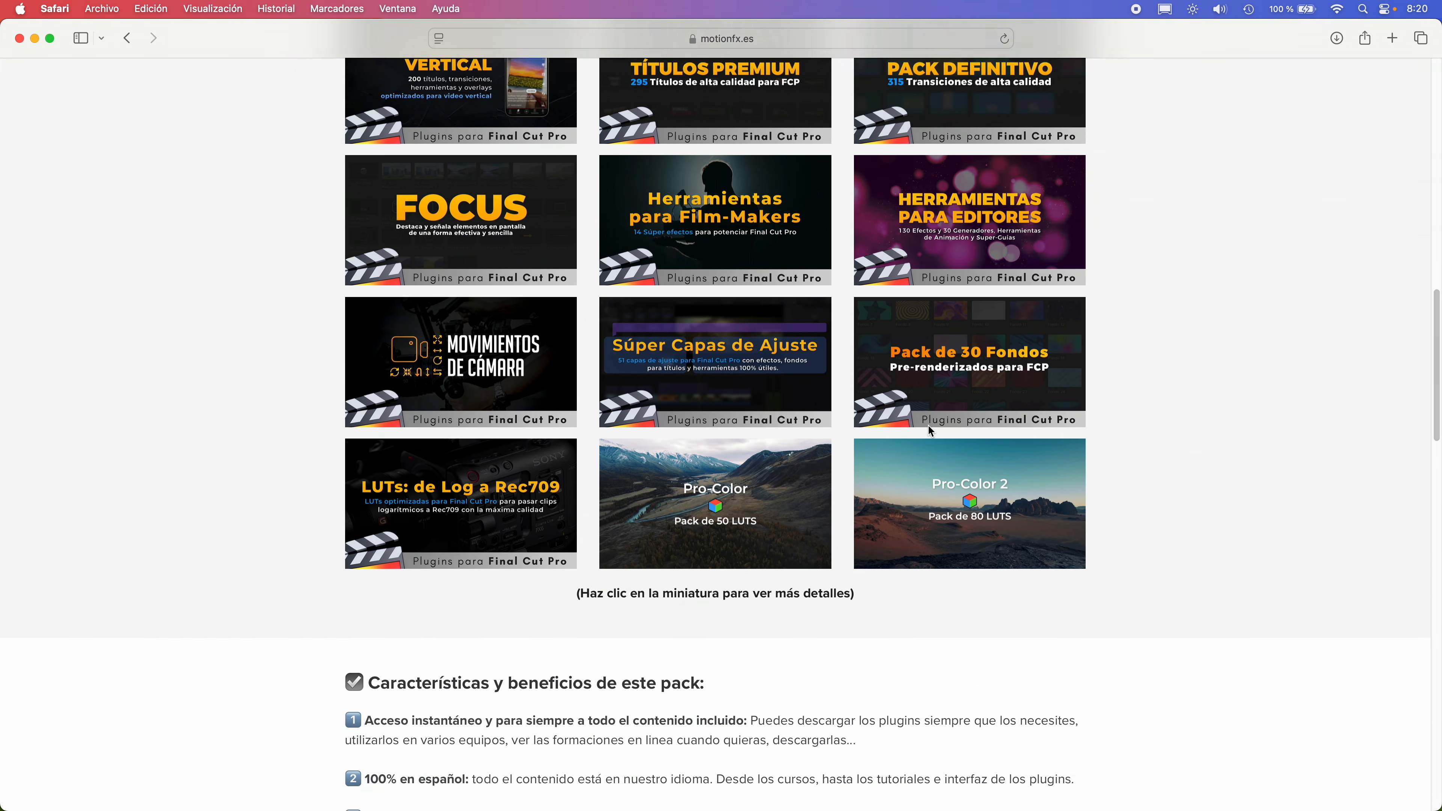
scroll(931, 432, down, 10)
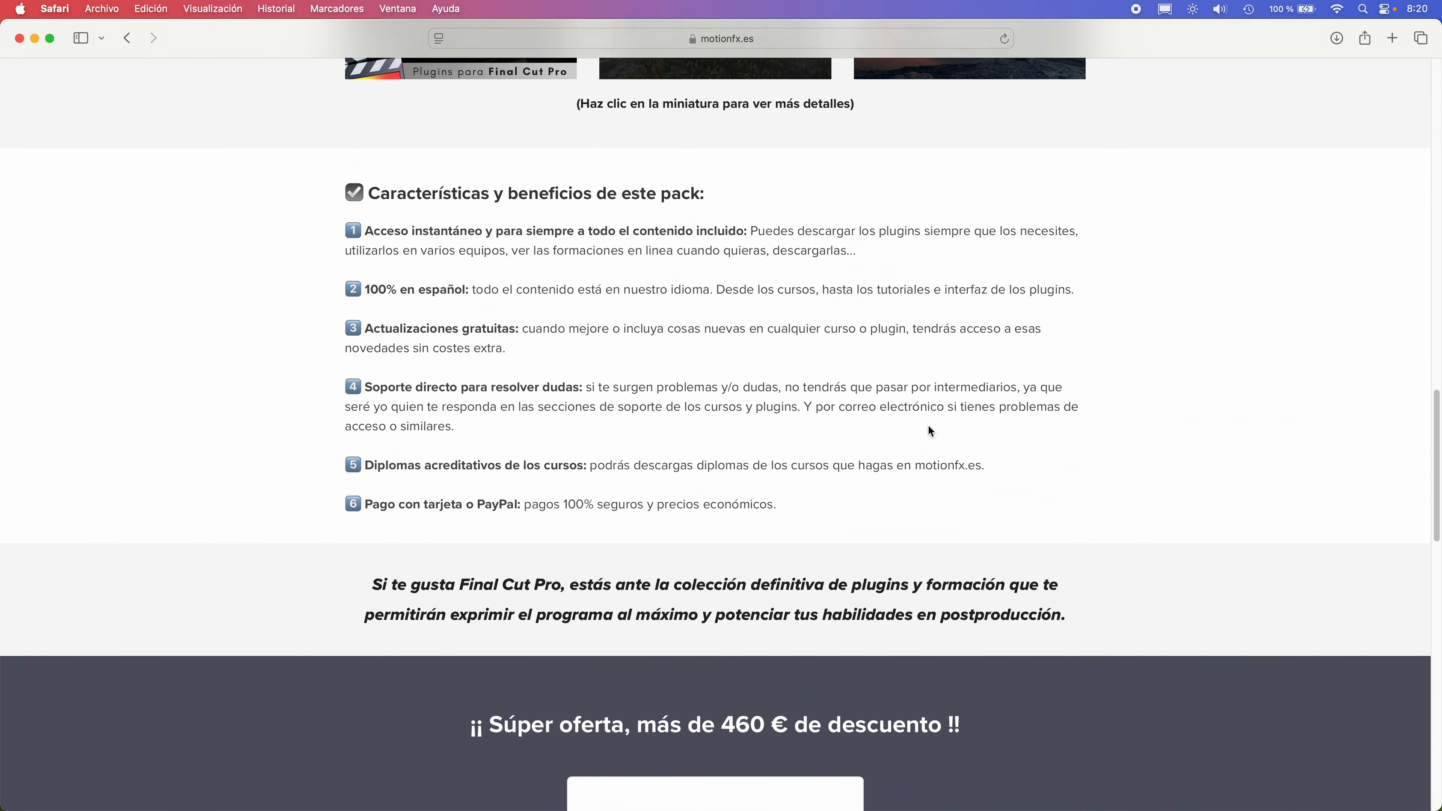
scroll(931, 432, down, 3)
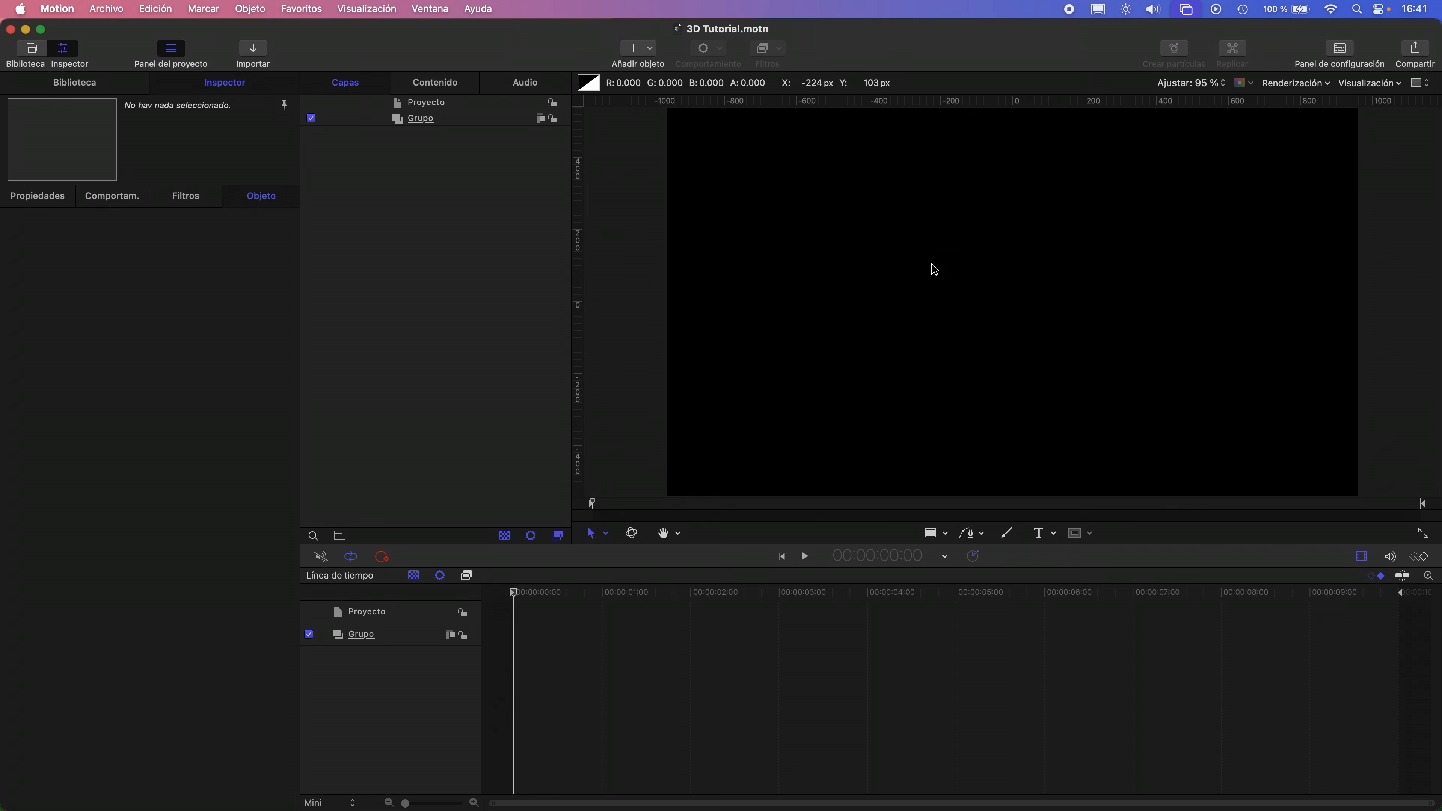
In Motion, start a new 3D text object in the upper middle of the empty canvas
click(1052, 534)
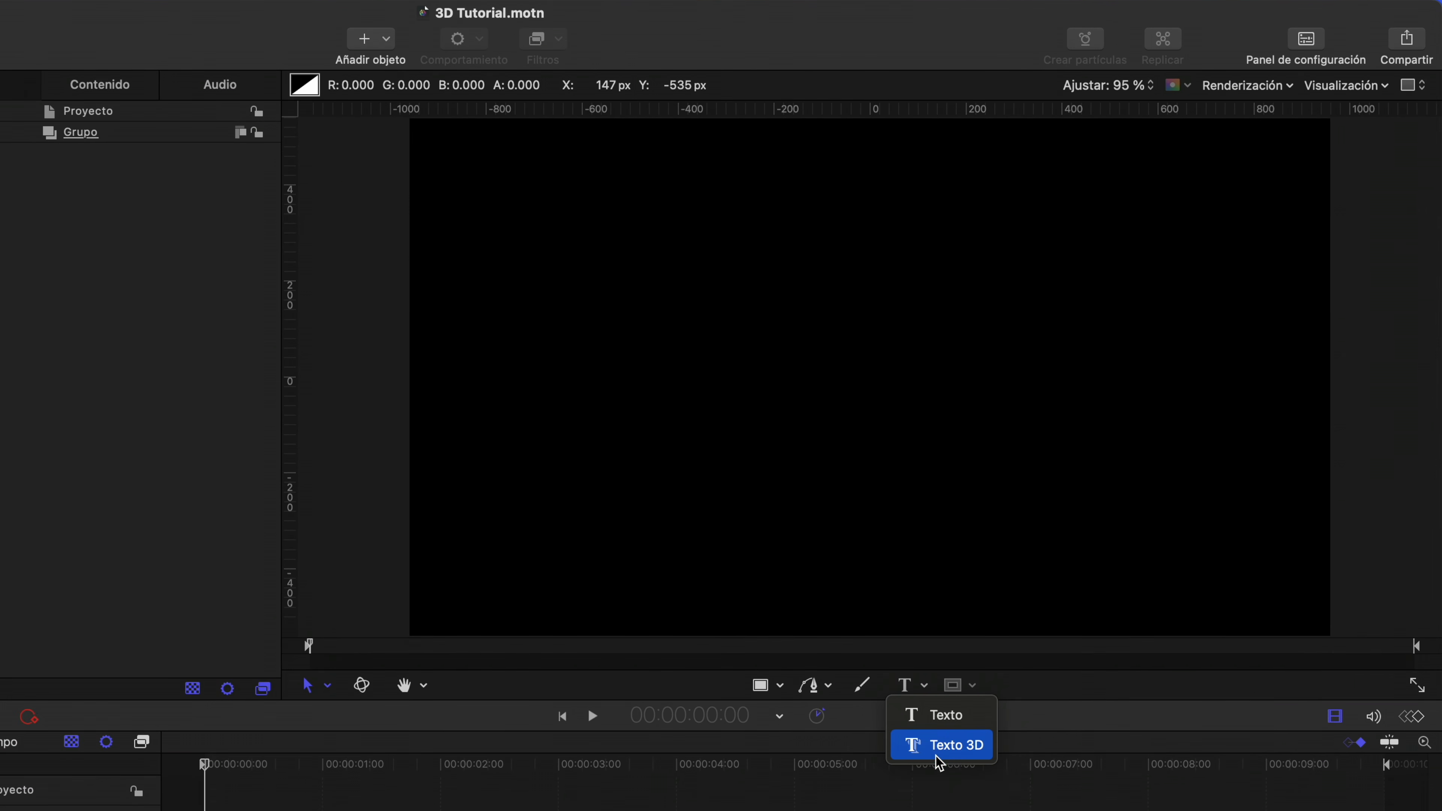
click(941, 747)
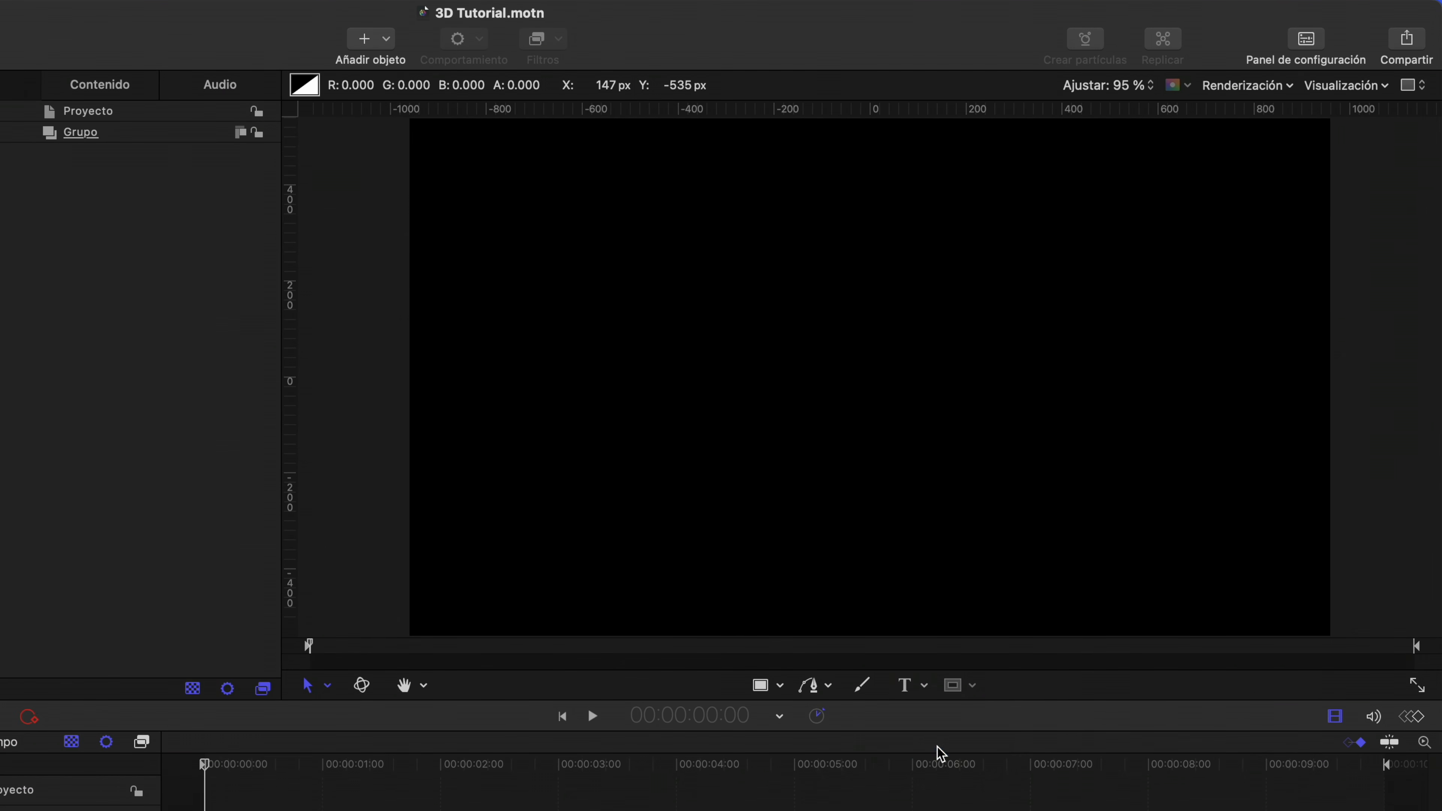
click(873, 342)
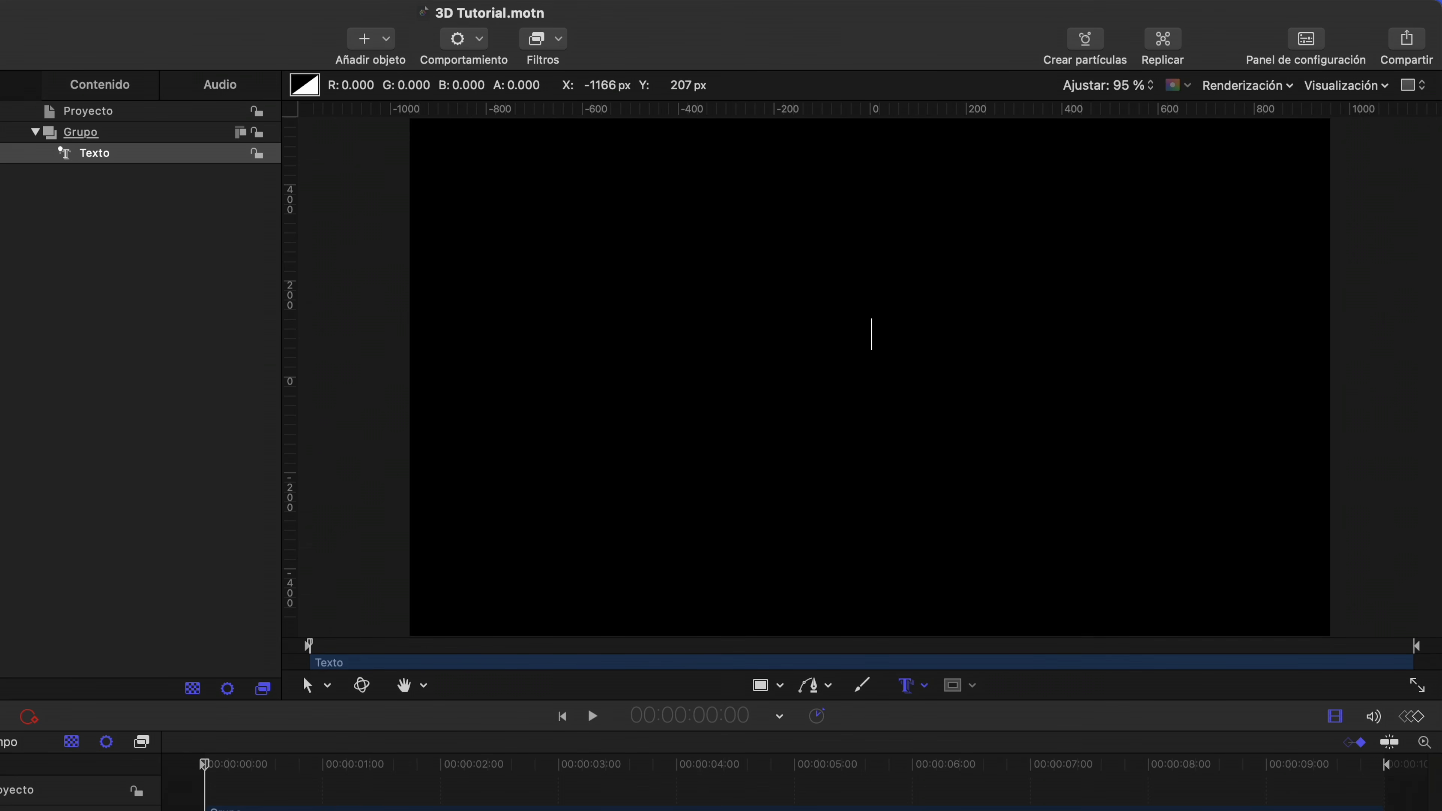
Insert a filled circle symbol from the system character picker as the content of the 3D text
key(ctrl+super+space)
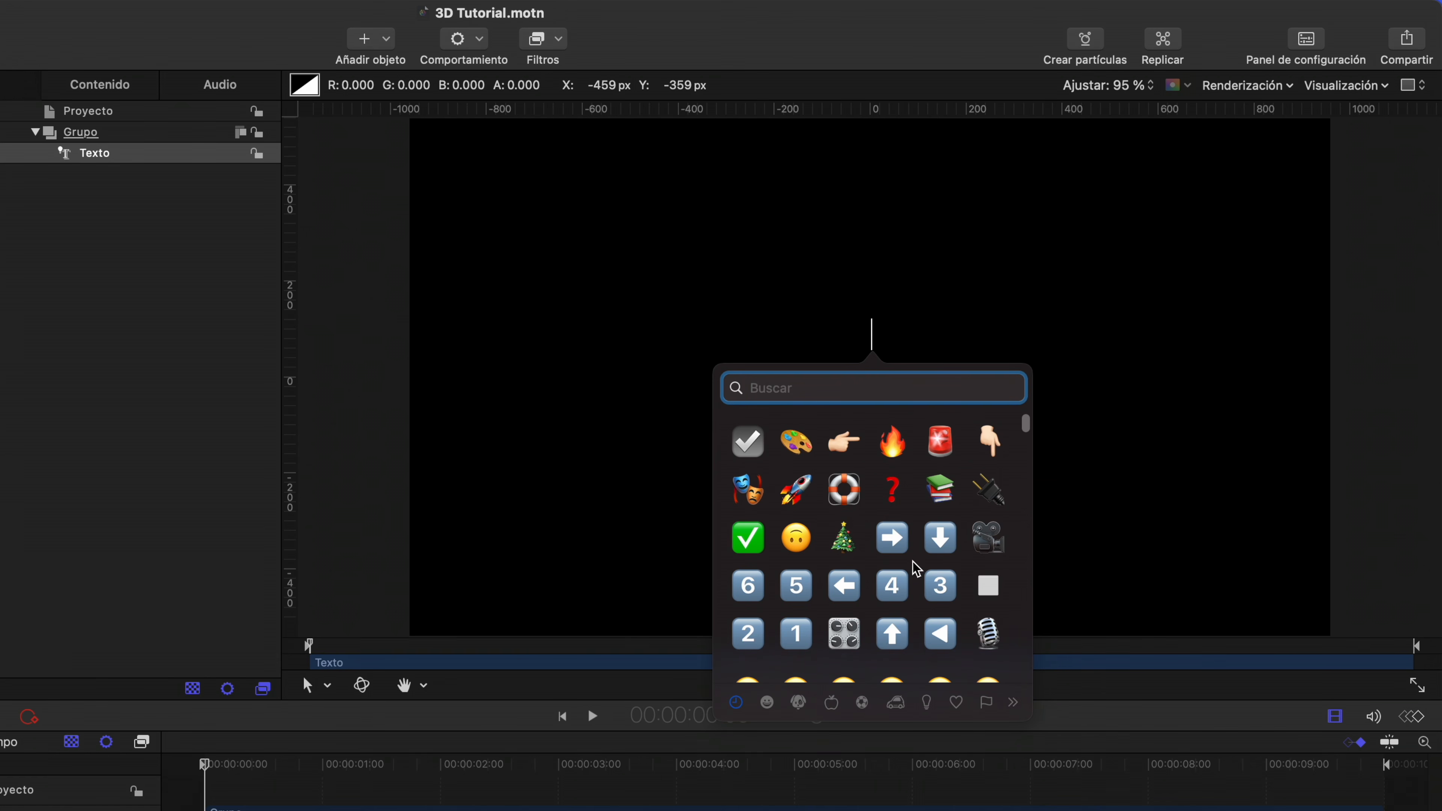
scroll(918, 569, down, 20)
scroll(908, 570, down, 20)
scroll(908, 570, down, 20)
scroll(908, 570, down, 20)
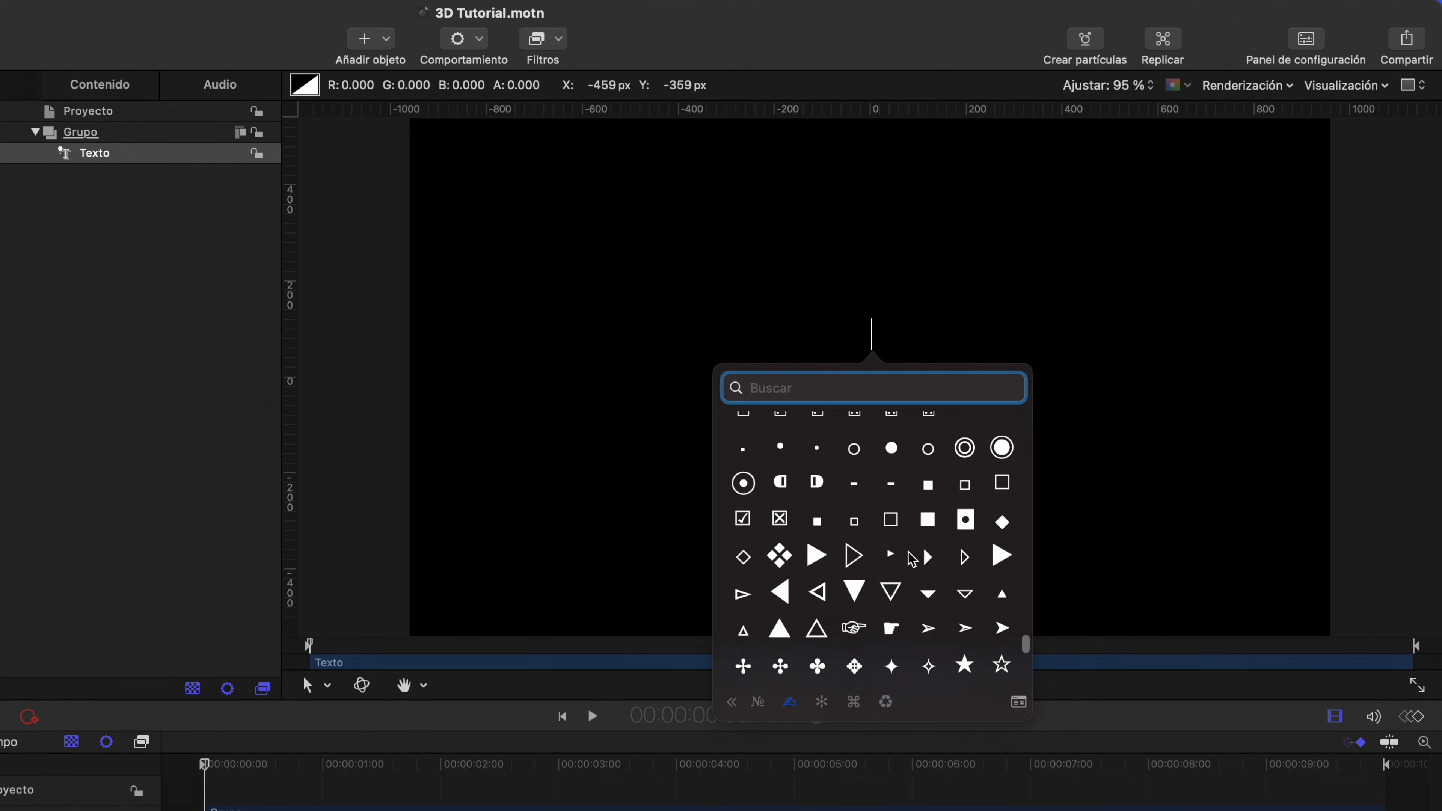
click(889, 452)
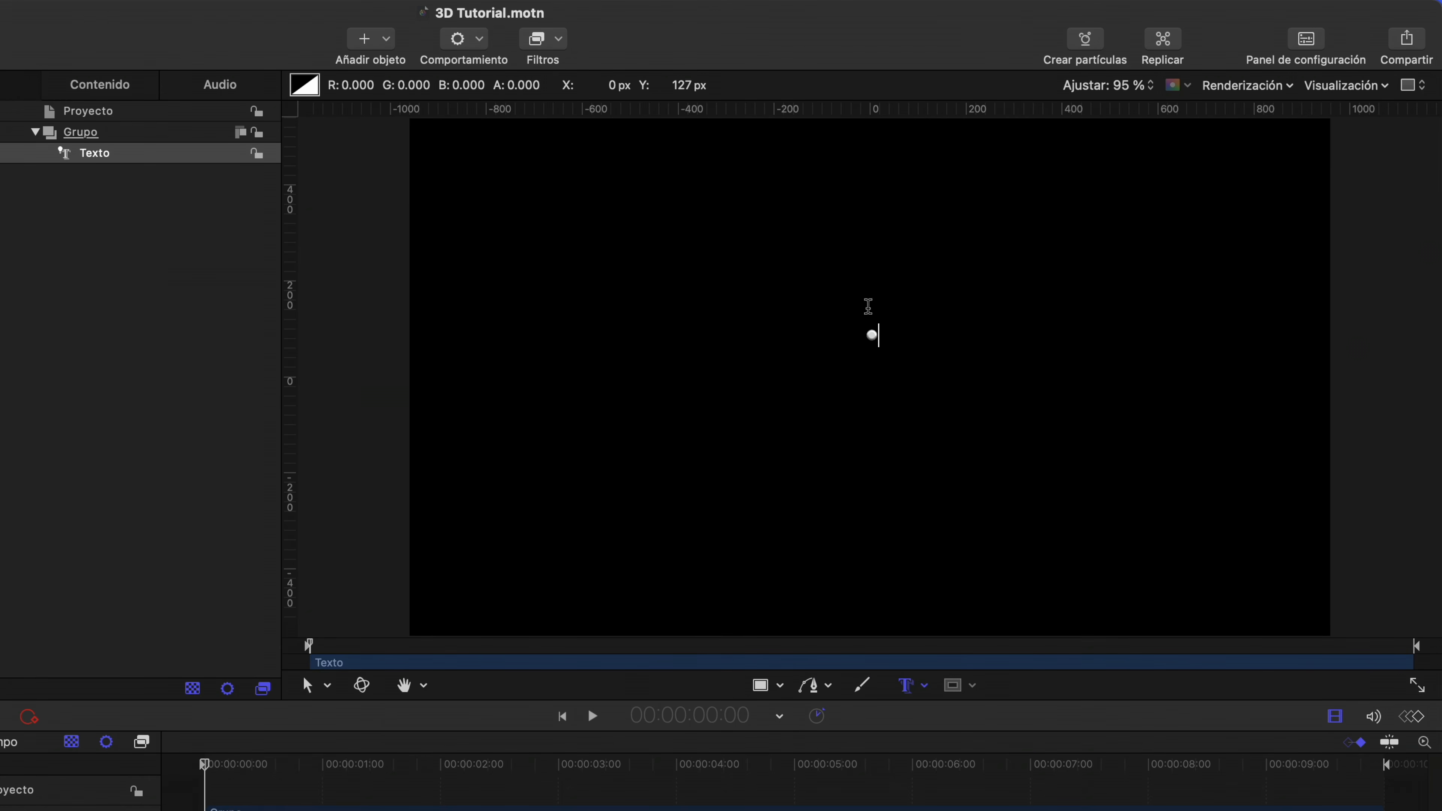
Select the circle character and set its text size to 900
double_click(870, 333)
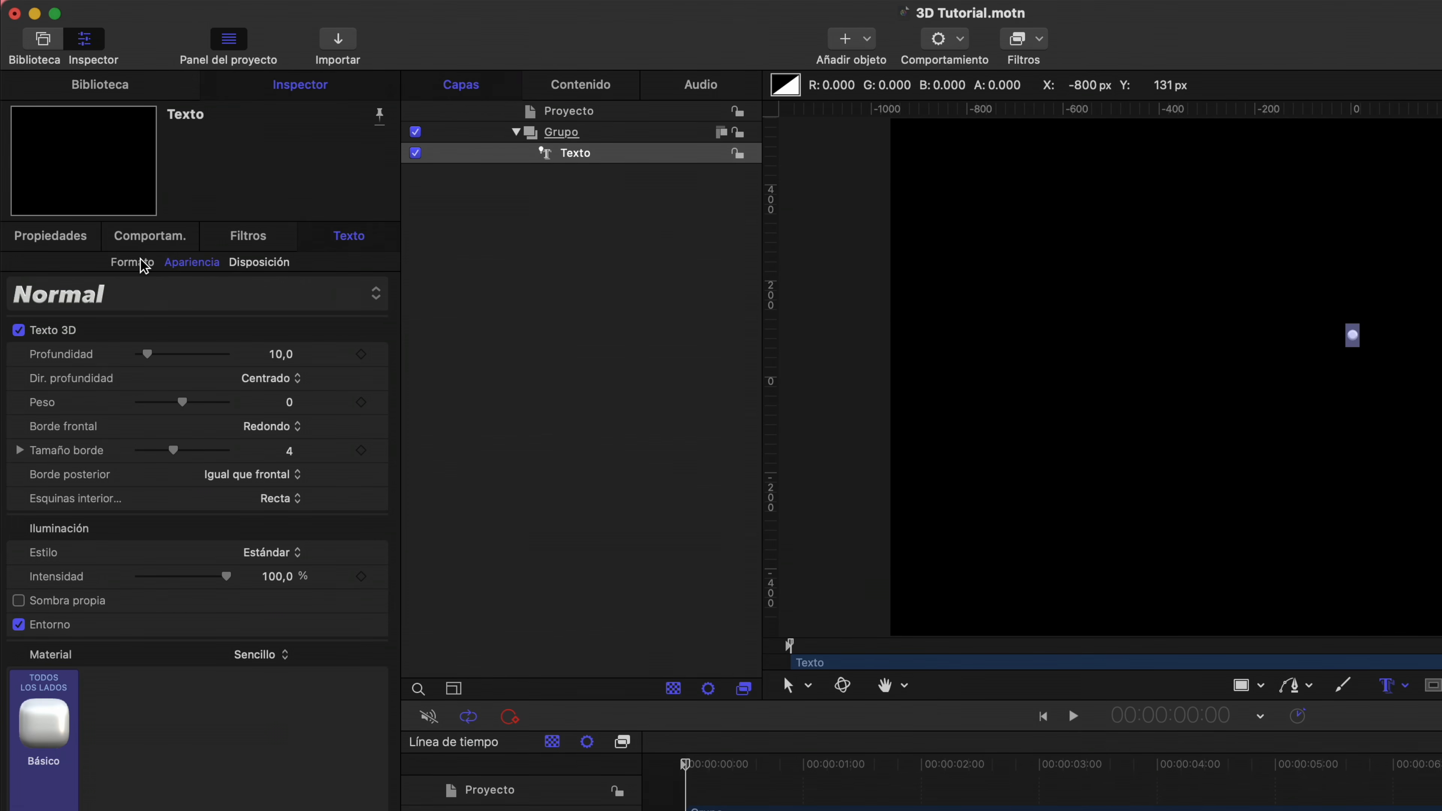
click(132, 262)
mouse_move(278, 412)
mouse_down()
mouse_move(364, 407)
mouse_move(279, 402)
mouse_up()
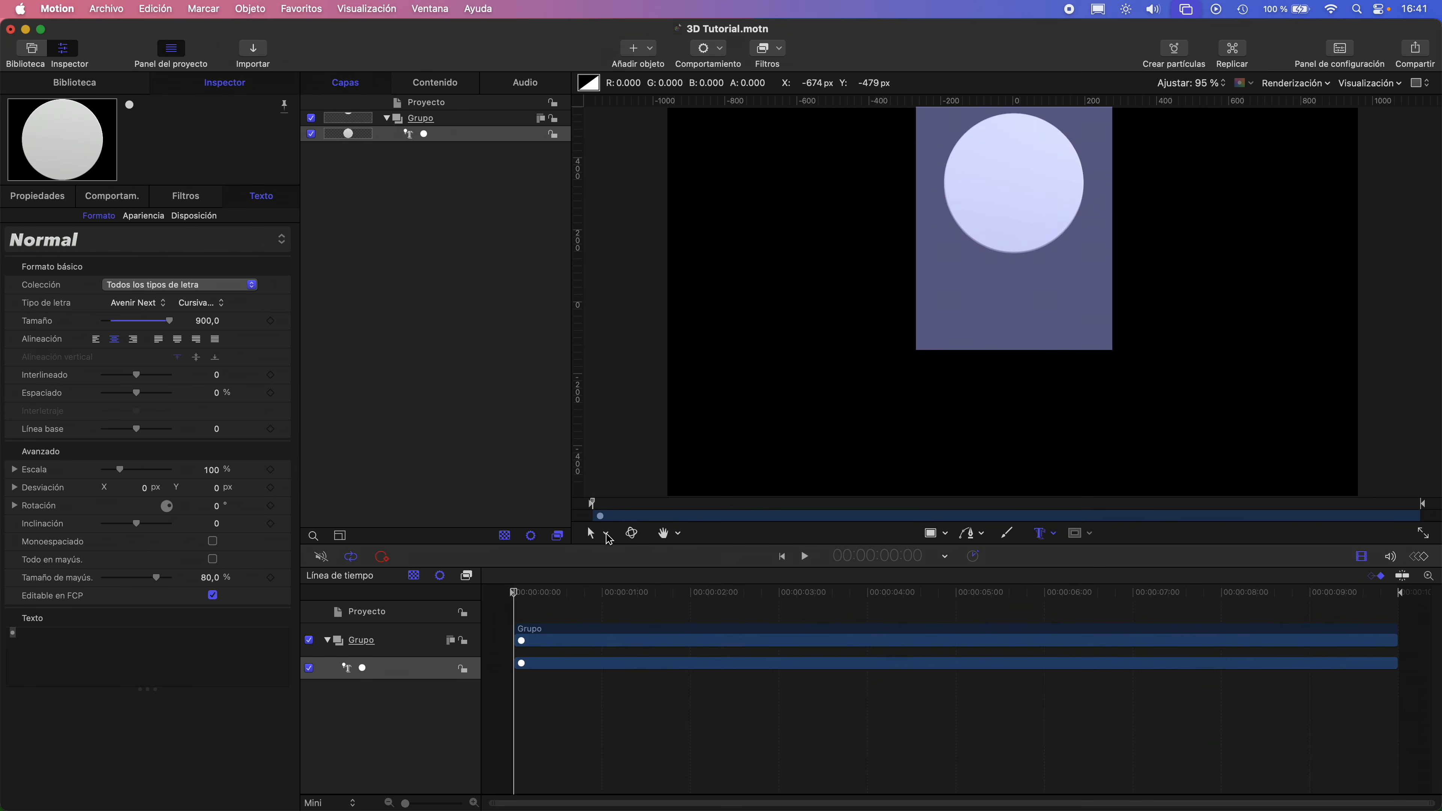
Move the text object's anchor point up to the centre of the circle
click(606, 535)
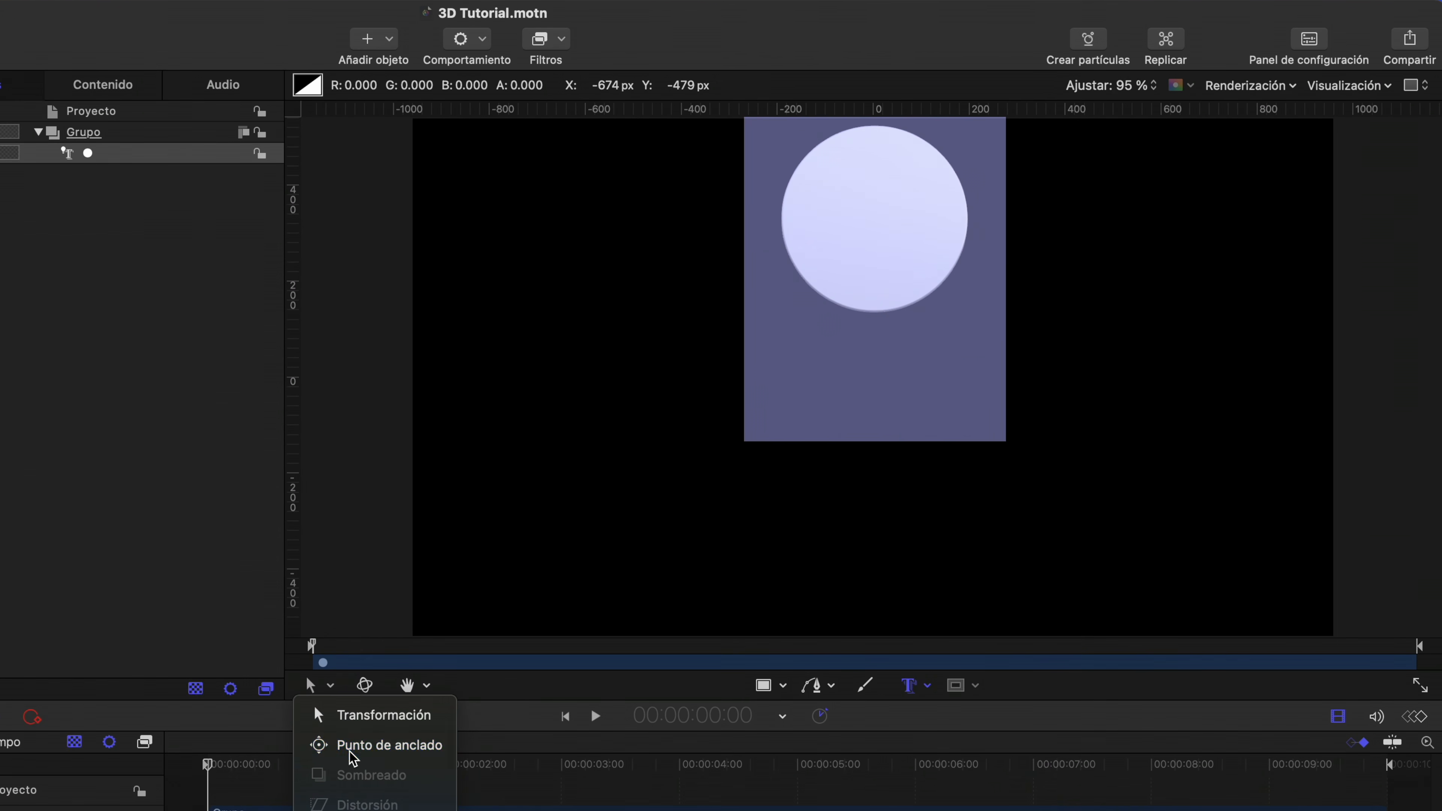
click(374, 745)
drag(877, 325, 877, 204)
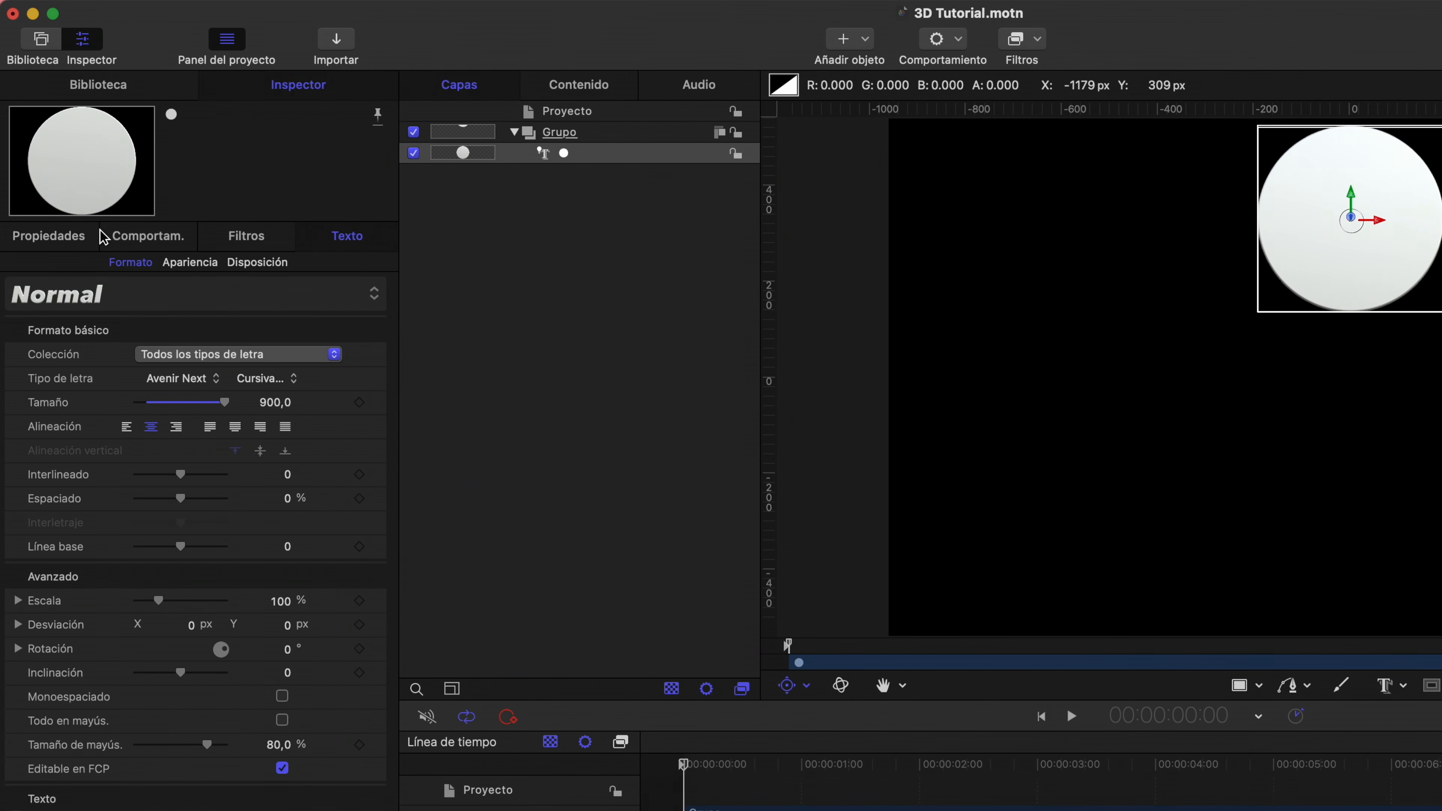
Reset the circle's position to X 0 px and Y 0 px so it sits in the middle of the canvas
click(80, 238)
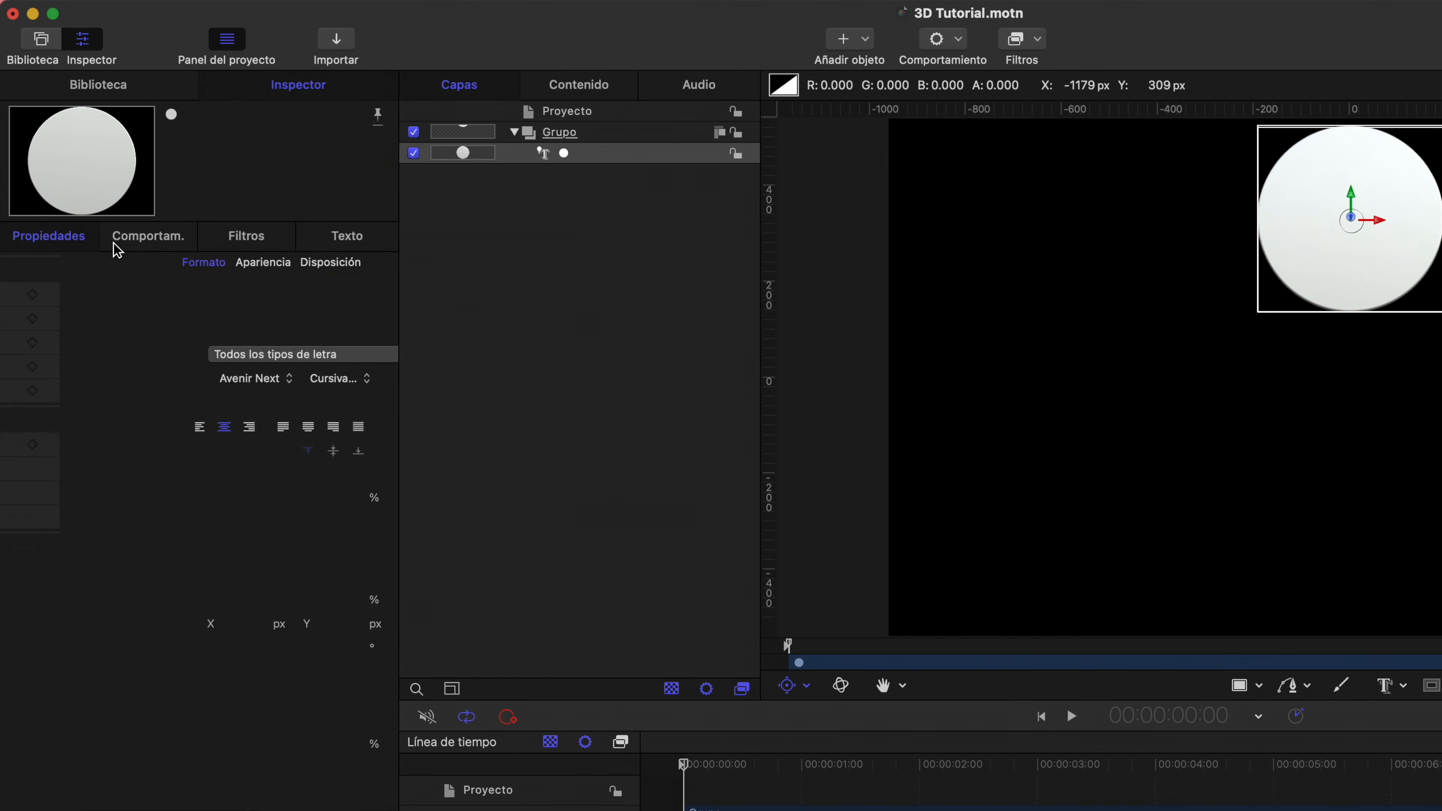
click(380, 297)
click(397, 304)
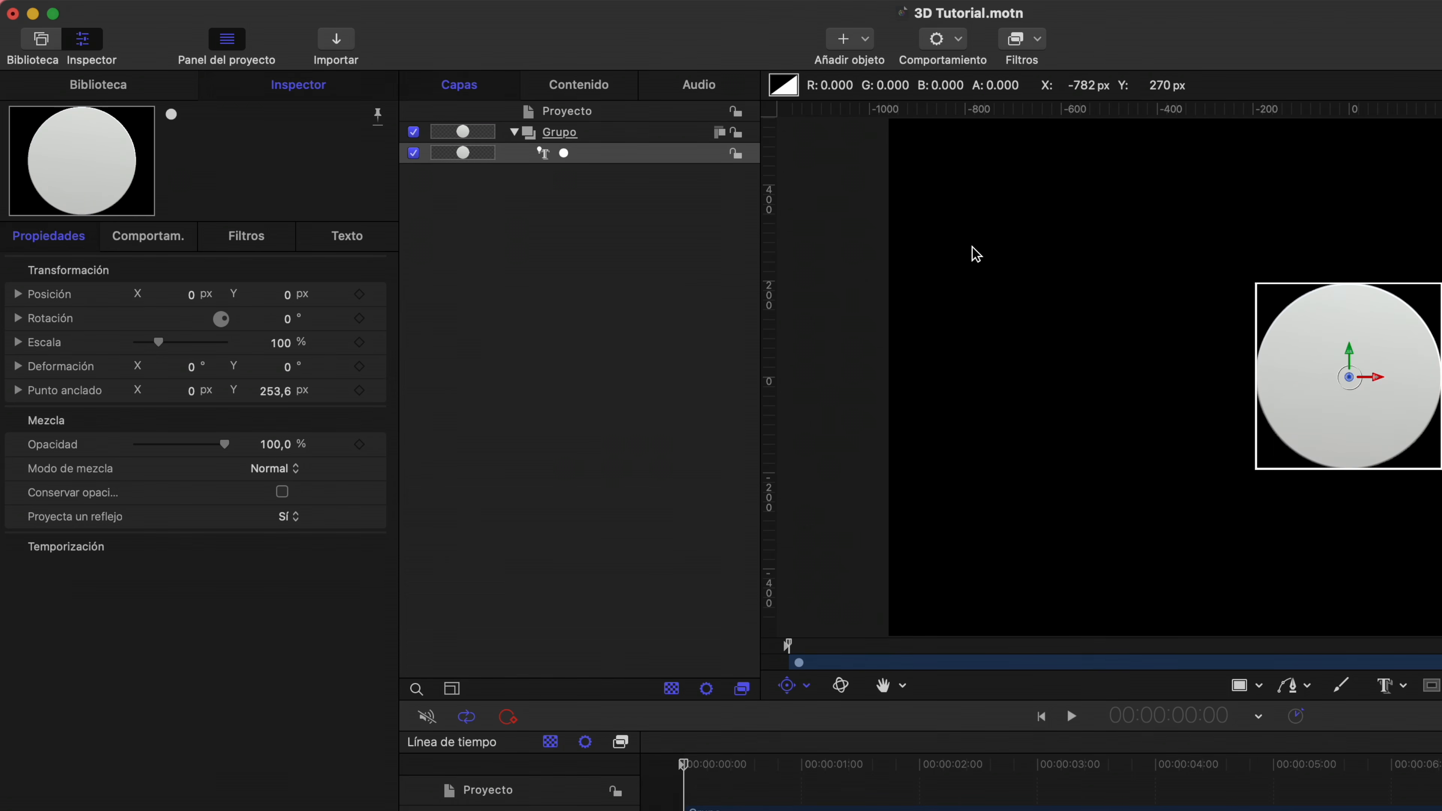
Add a camera, converting the 2D group to 3D, and show the scene from an angled Perspective view
click(866, 40)
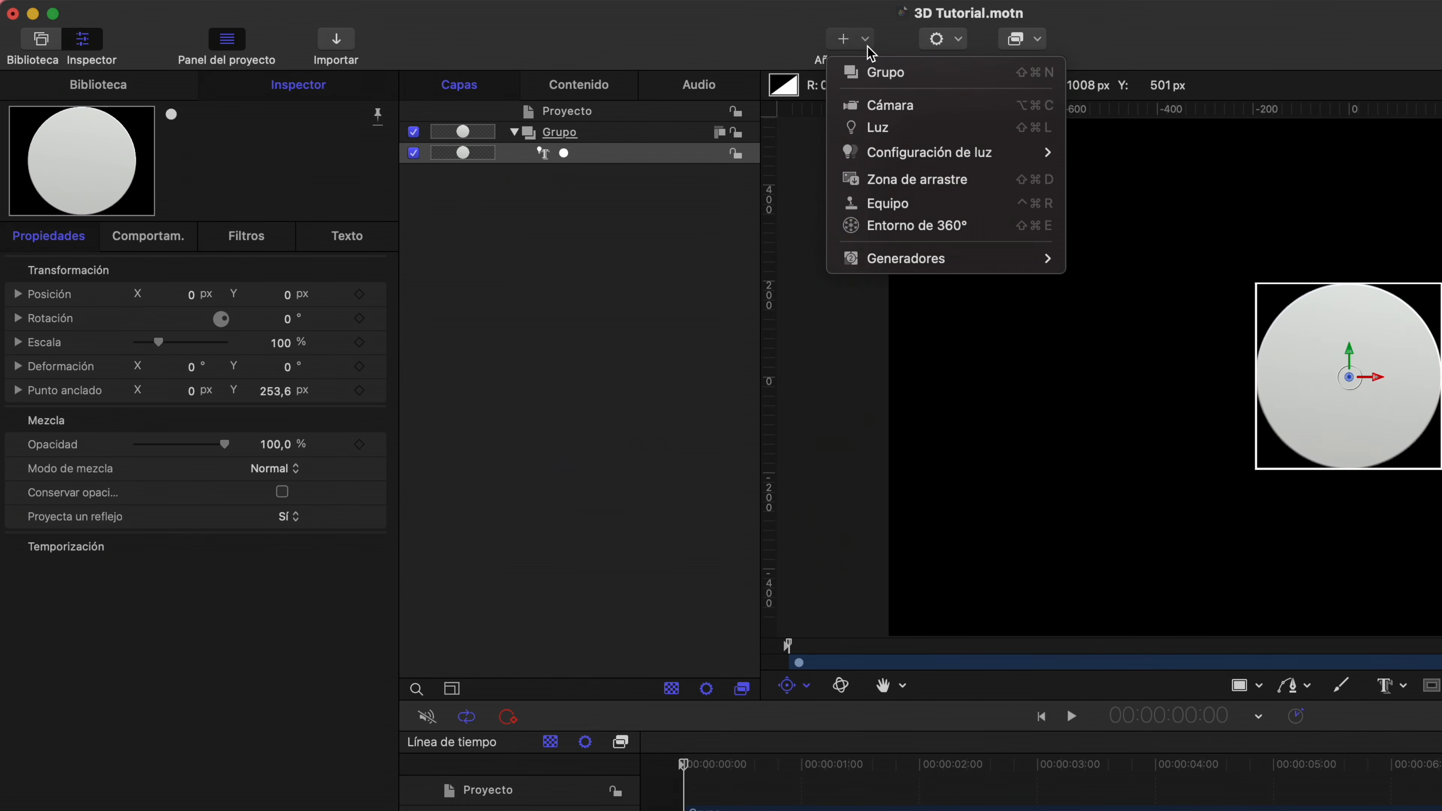
click(891, 112)
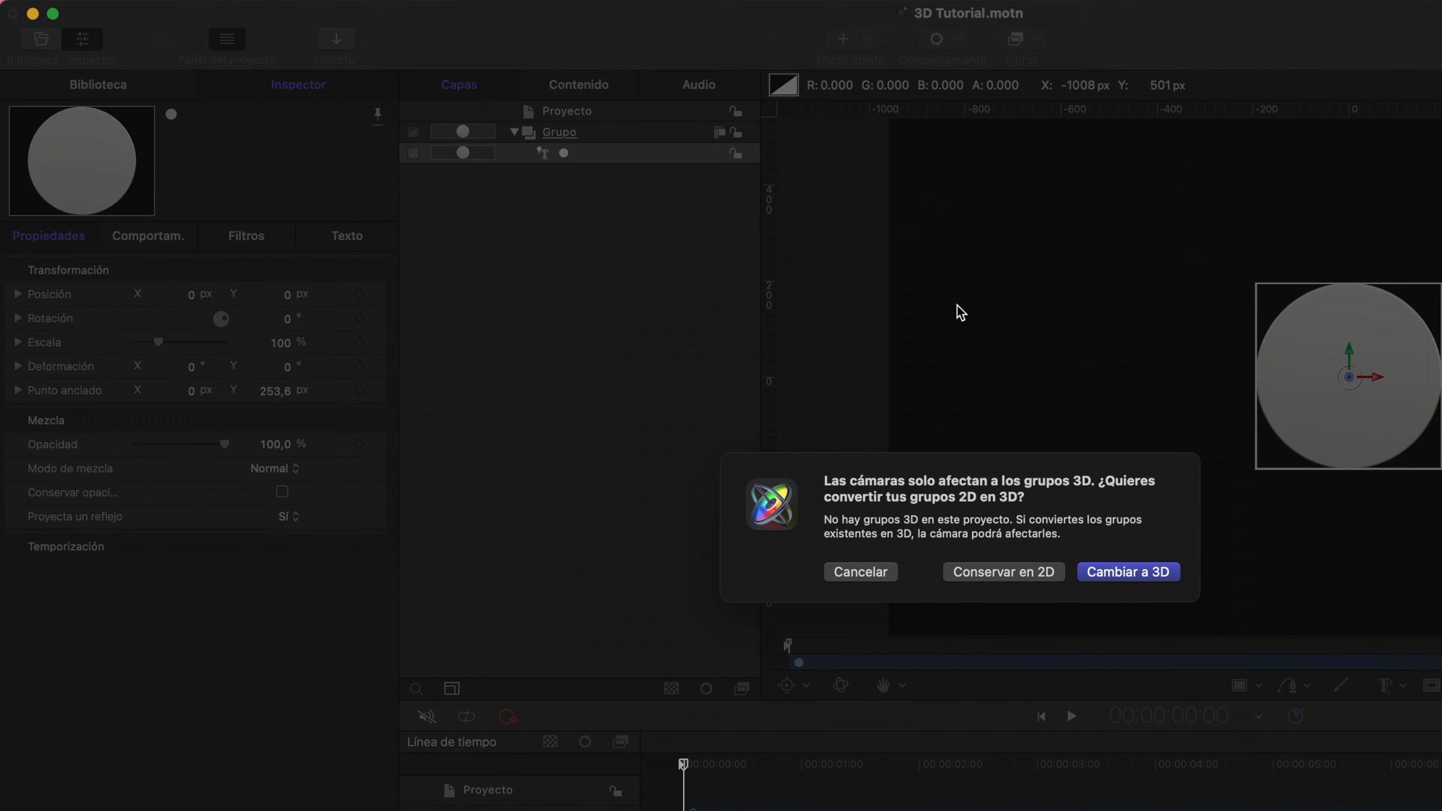
click(1146, 574)
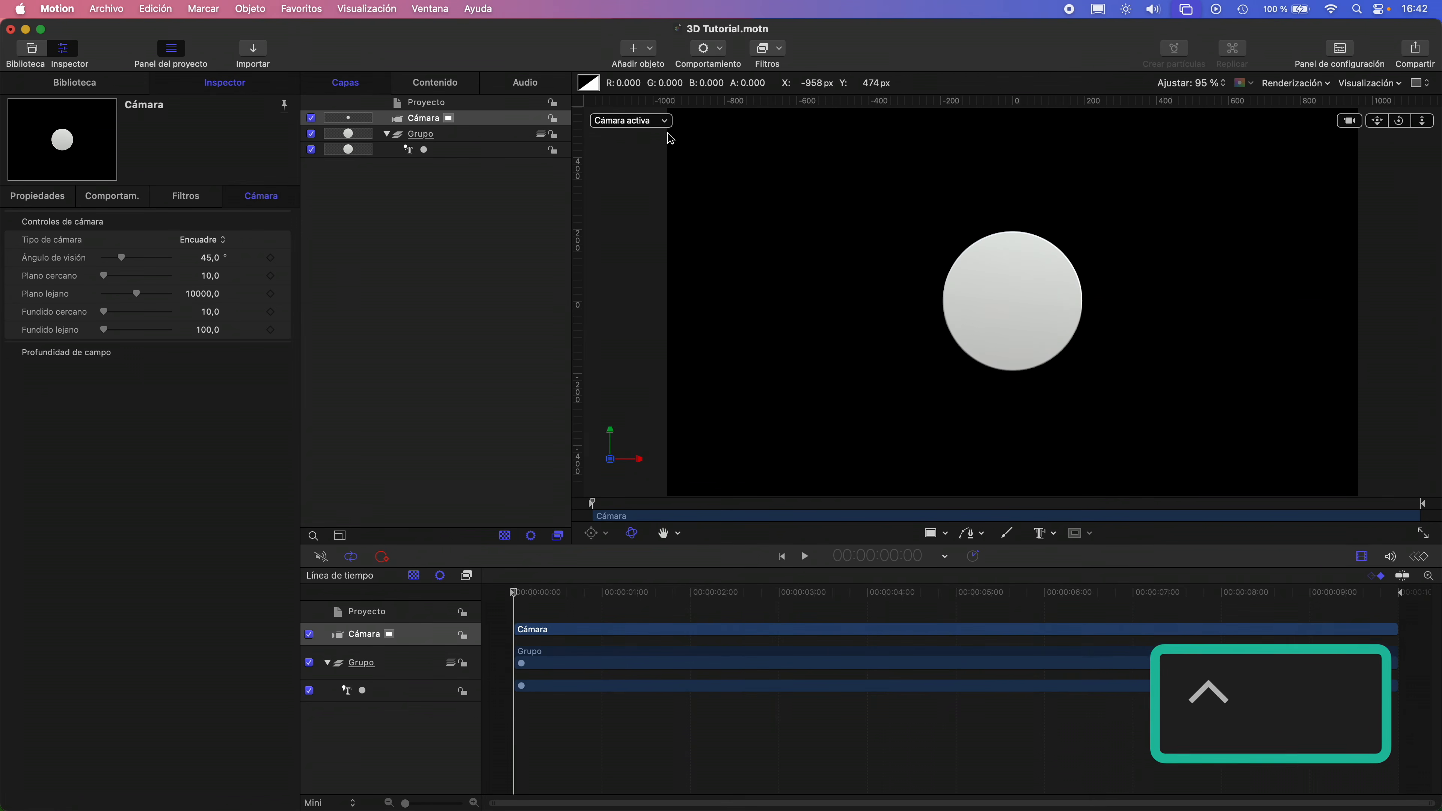
key(ctrl+p)
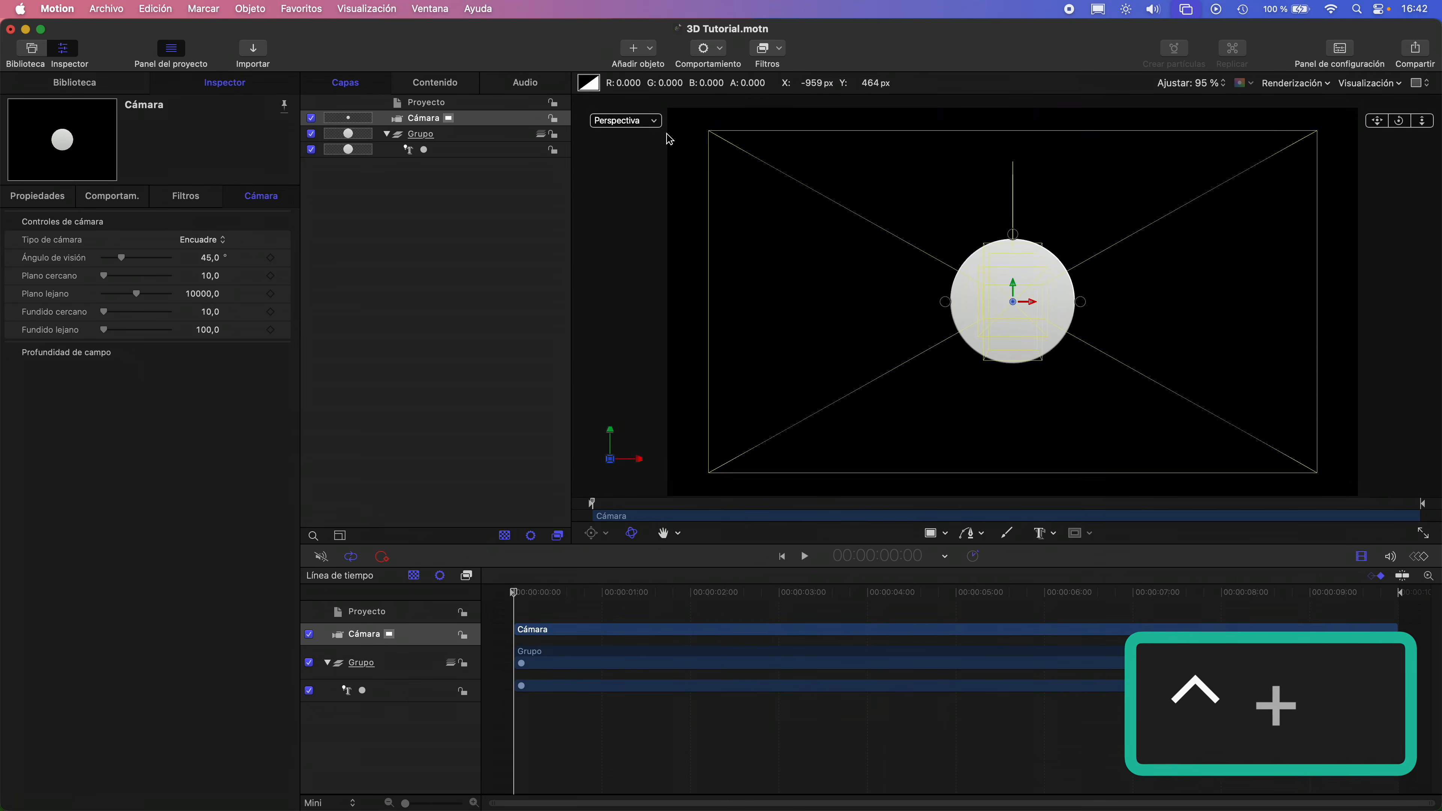
drag(1400, 121, 1438, 121)
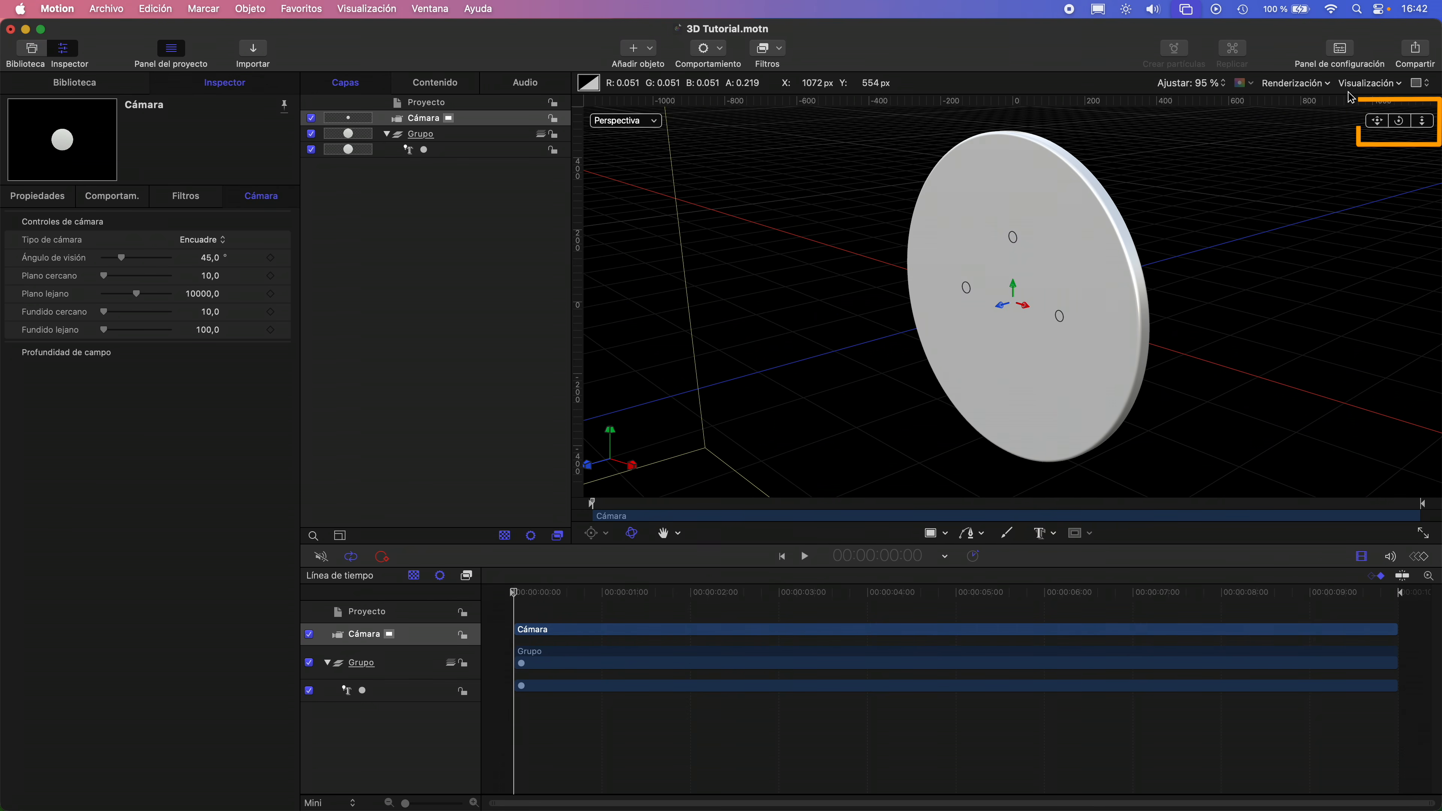
Apply the Nickel metal material to all sides of the 3D circle text
click(436, 151)
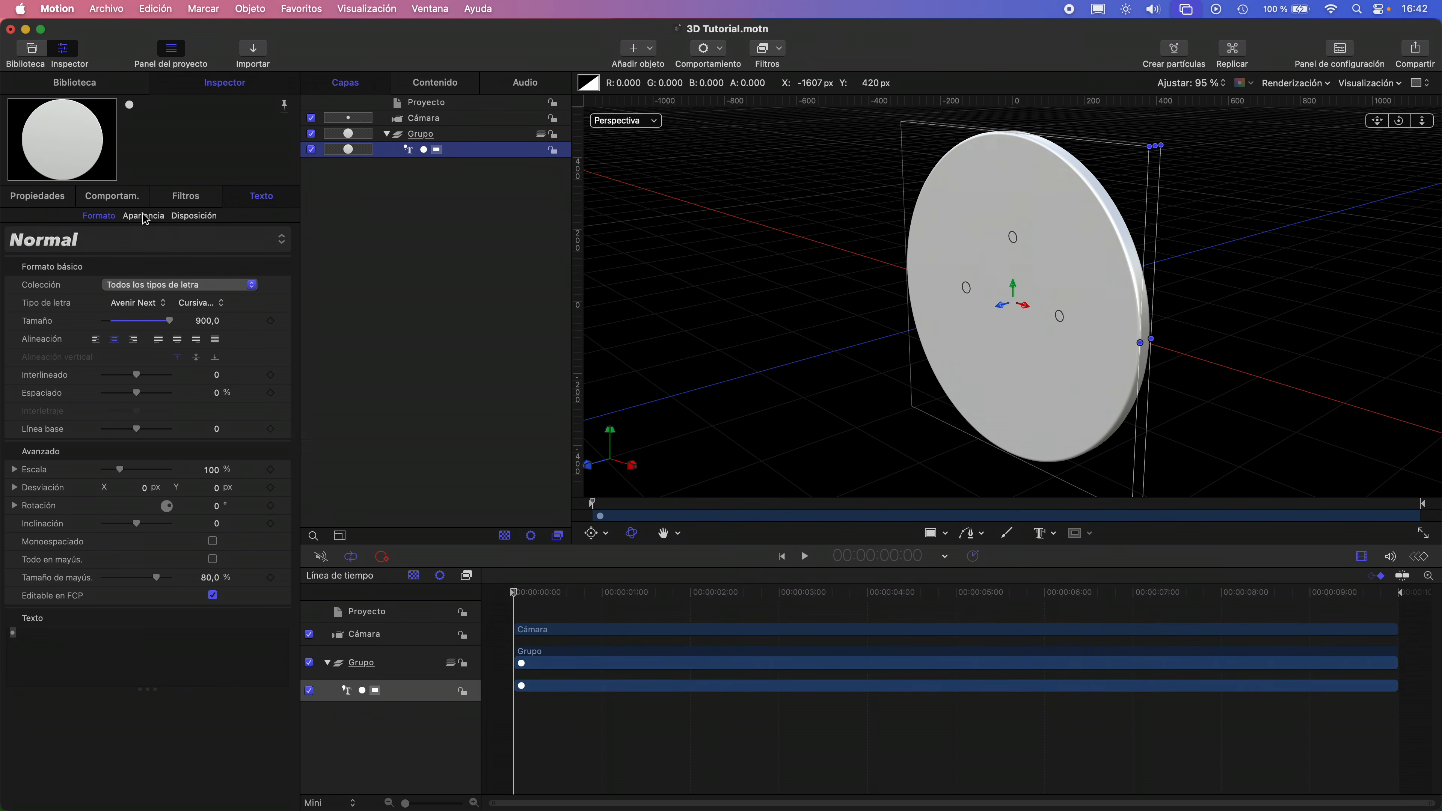
click(144, 216)
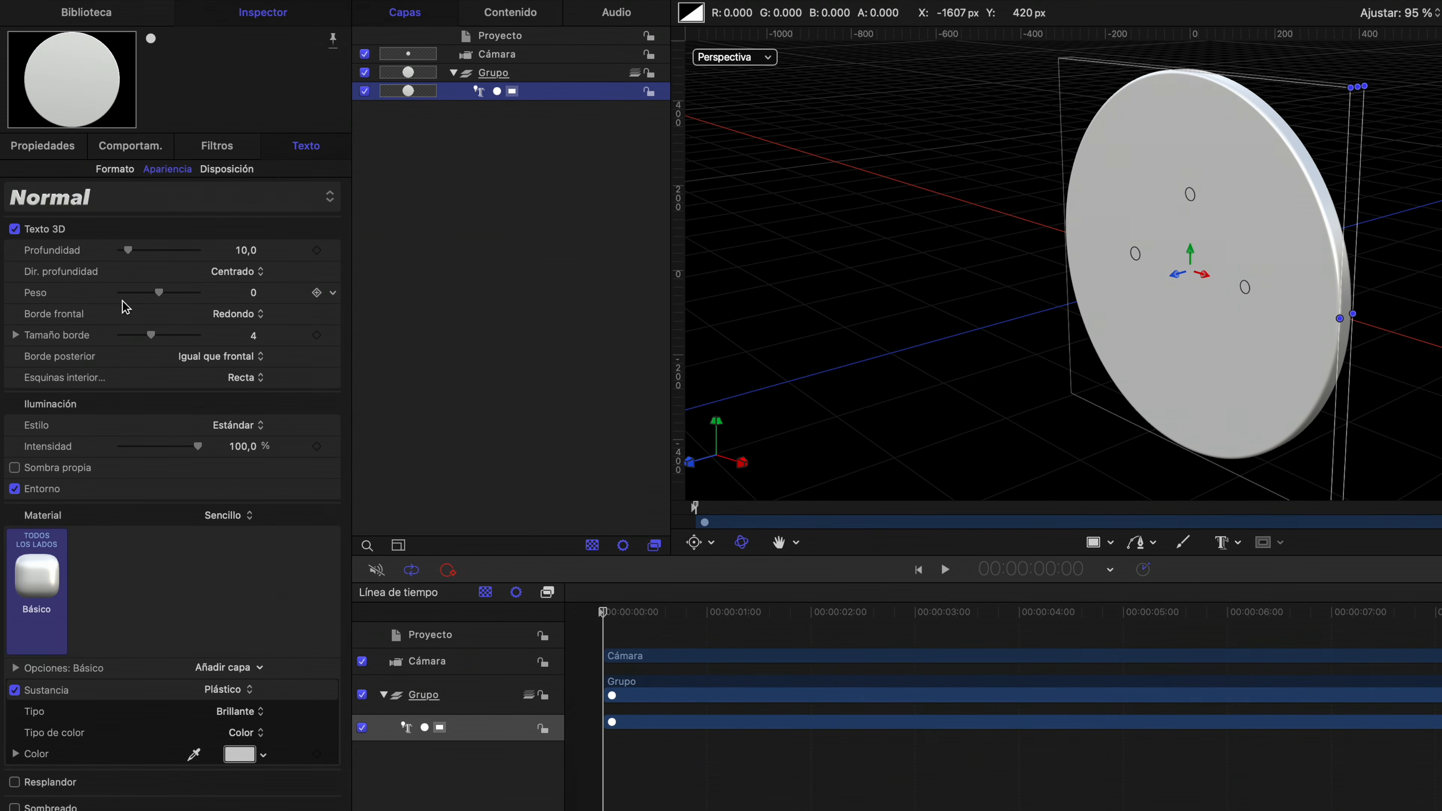
click(38, 576)
mouse_move(113, 653)
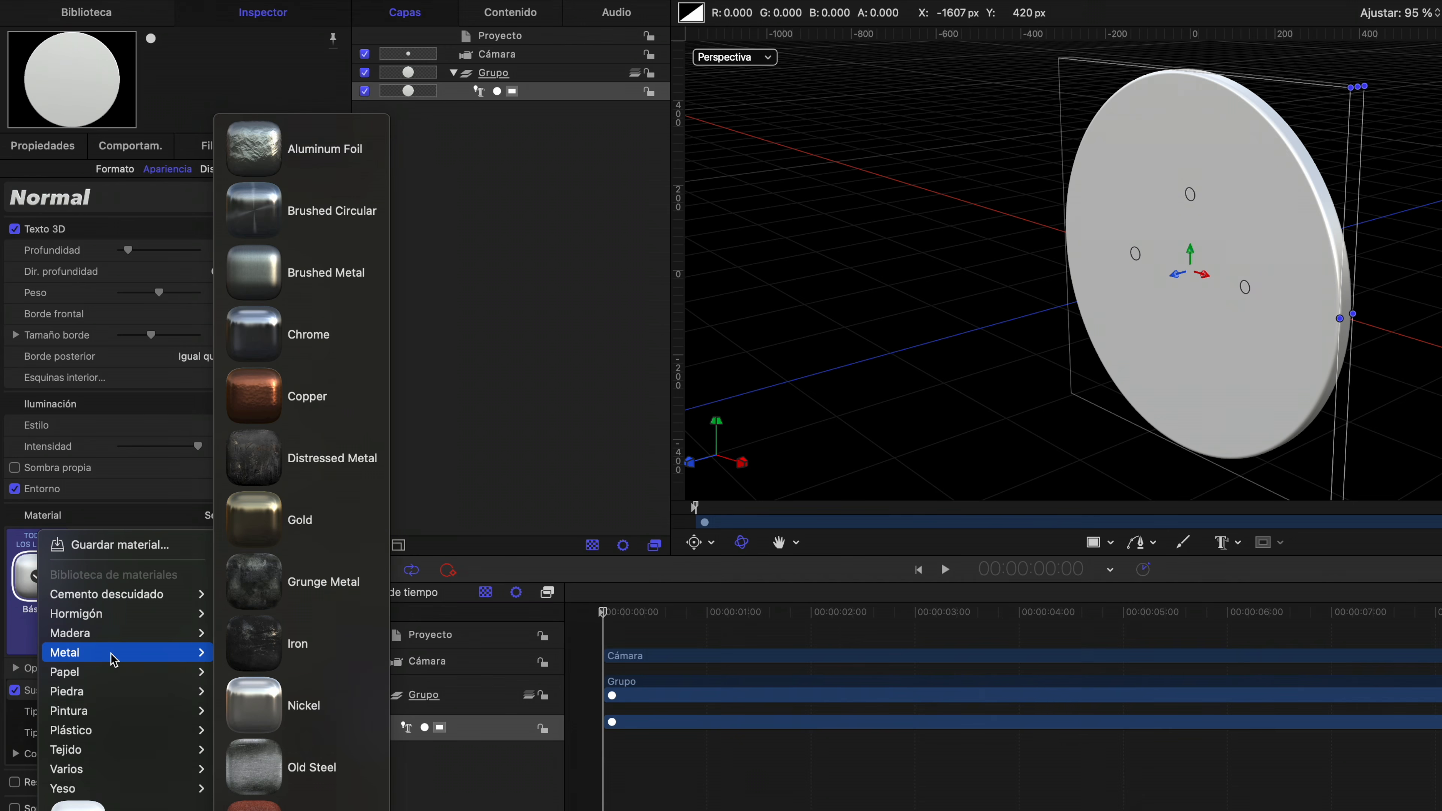
click(314, 714)
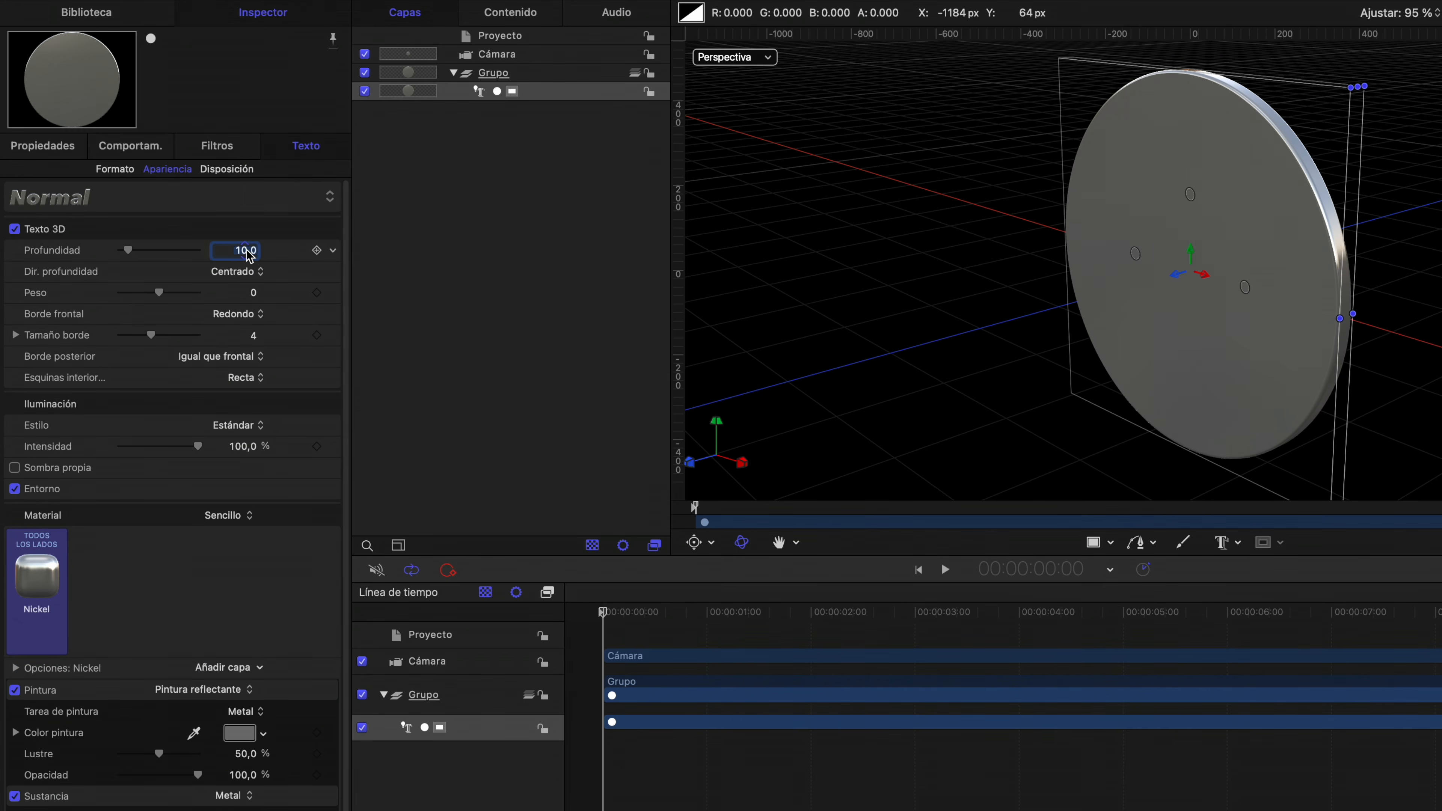
Set the disc's depth to 15 and give it a Bisel front edge with a border size of 6
text(15)
key(Return)
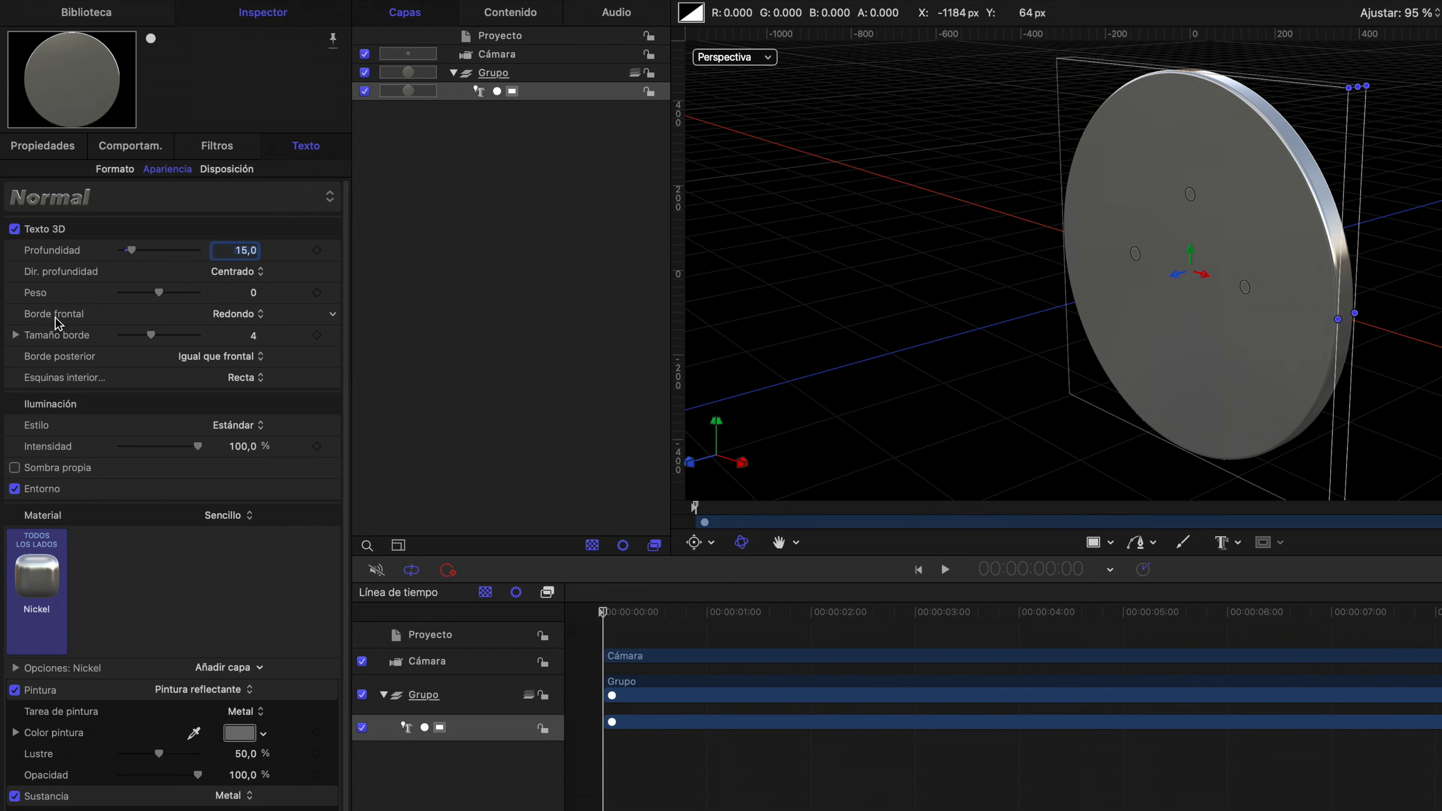
click(236, 316)
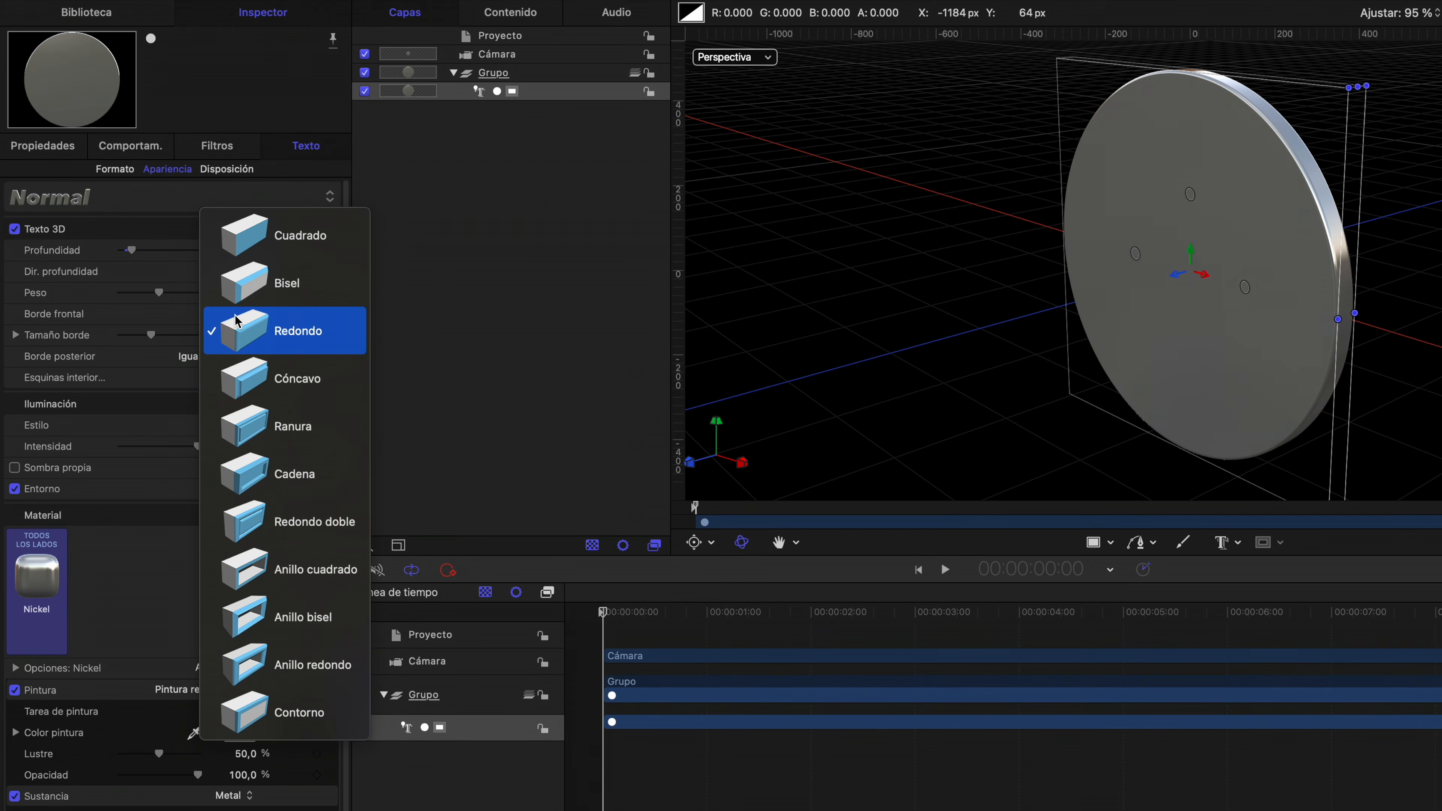
click(279, 282)
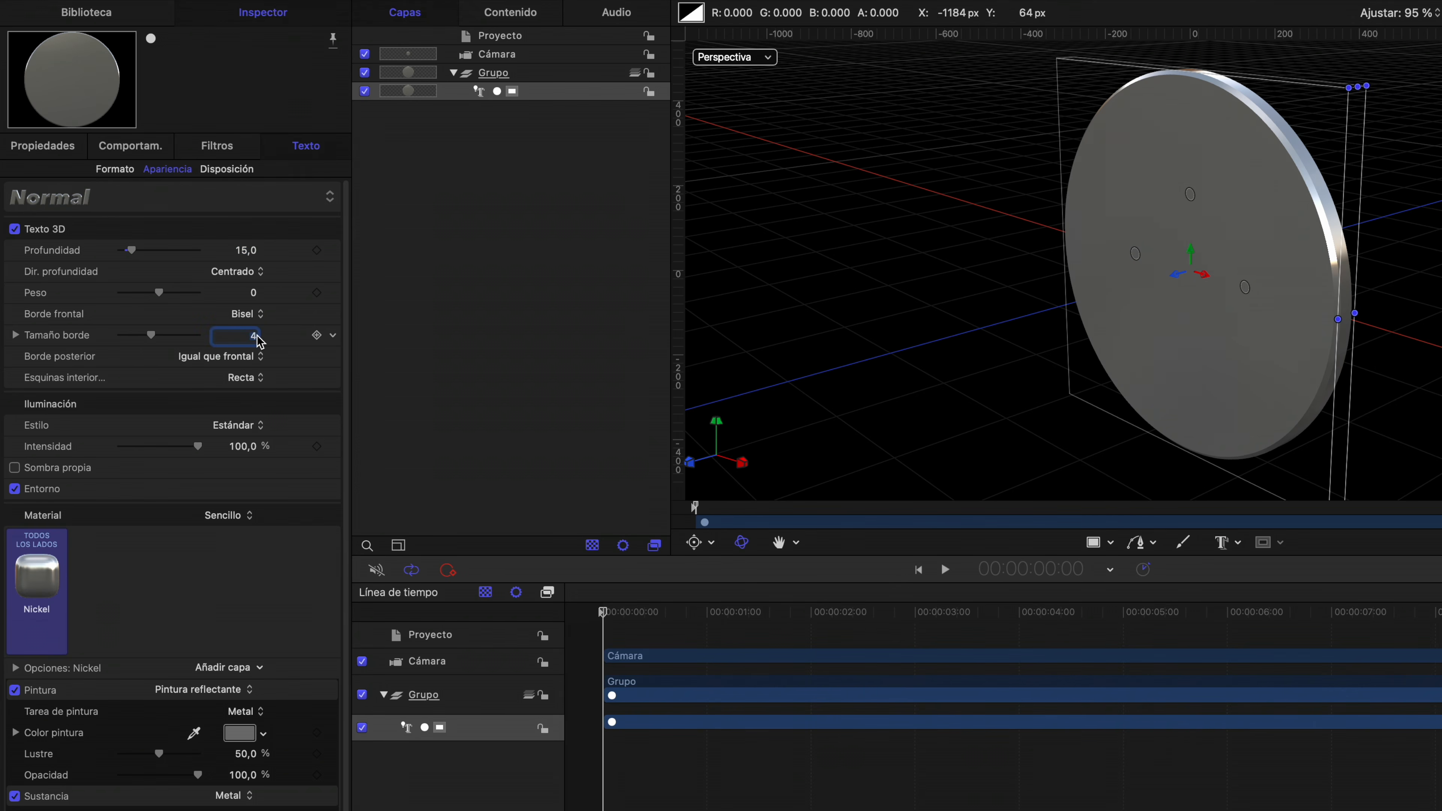
key(Return)
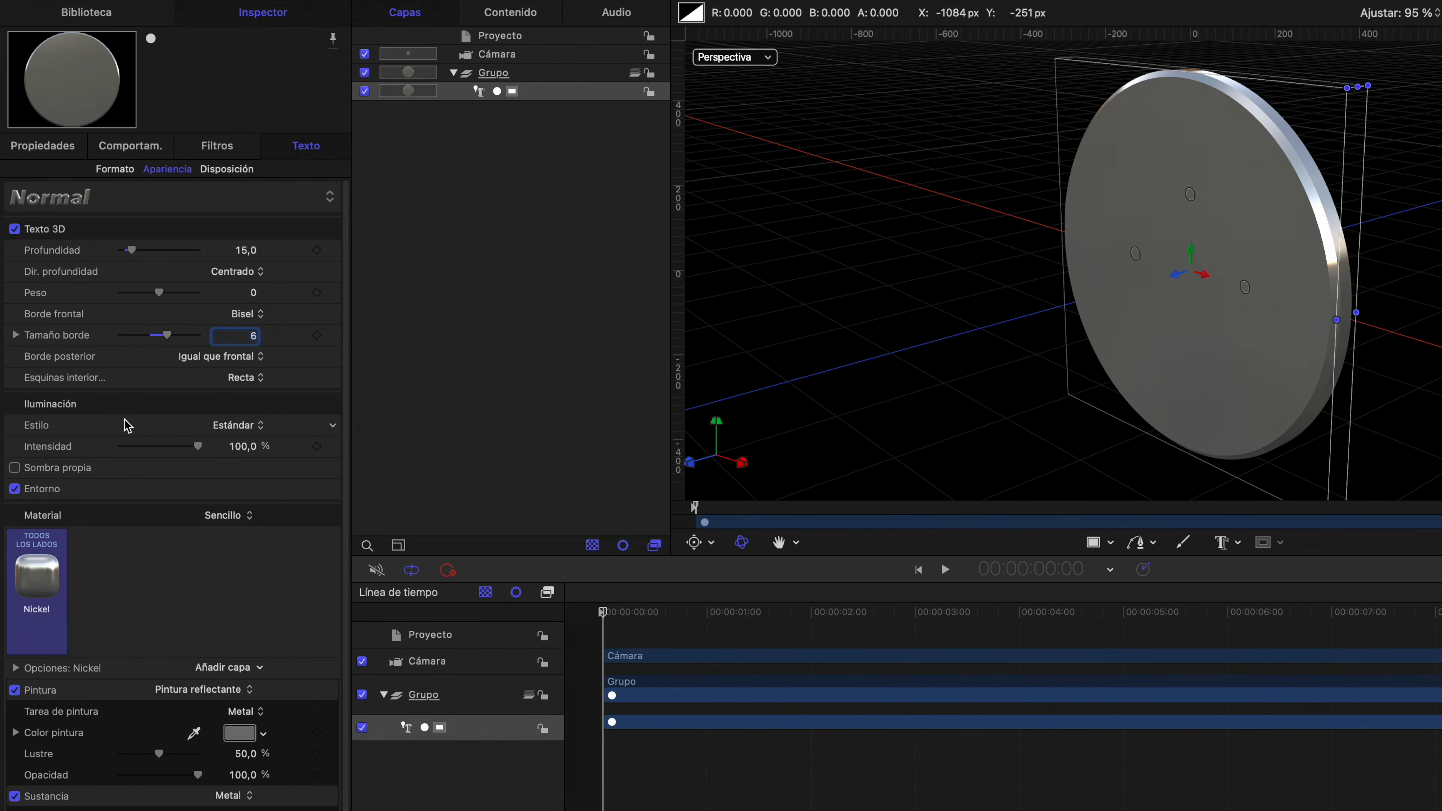
Lower the disc's lighting intensity to about 52% with the Estándar style, and reveal the Entorno settings
click(236, 426)
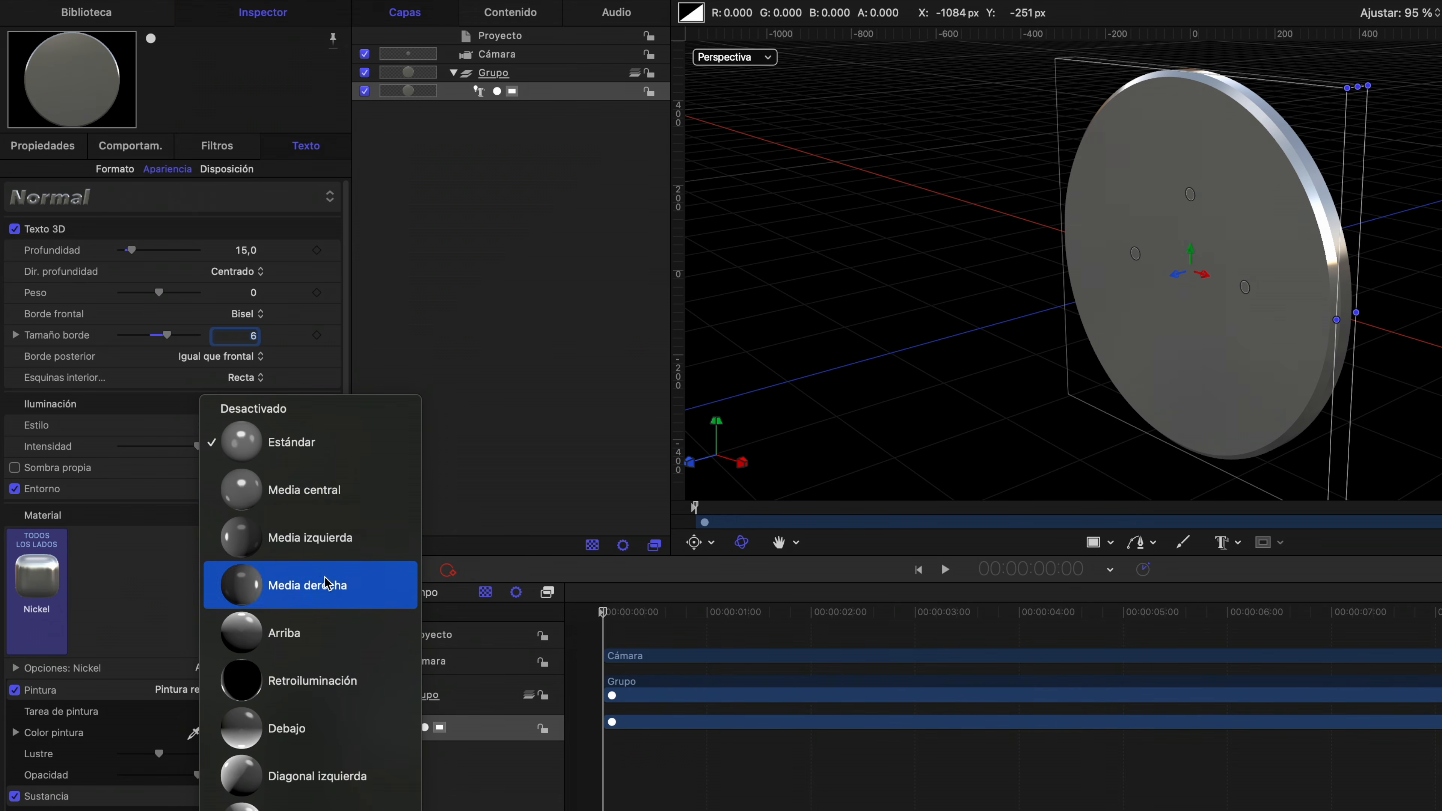
click(308, 445)
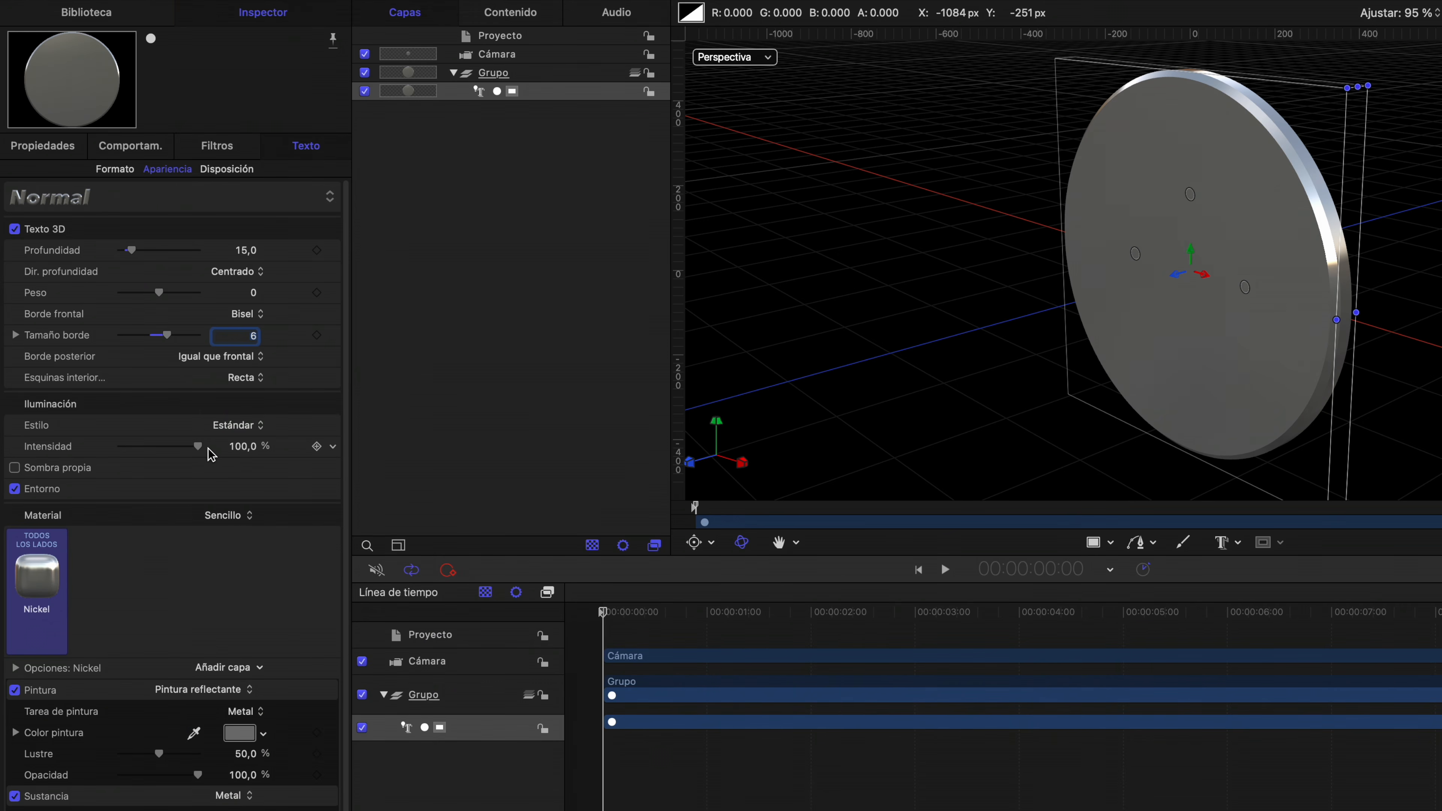
drag(200, 449, 165, 452)
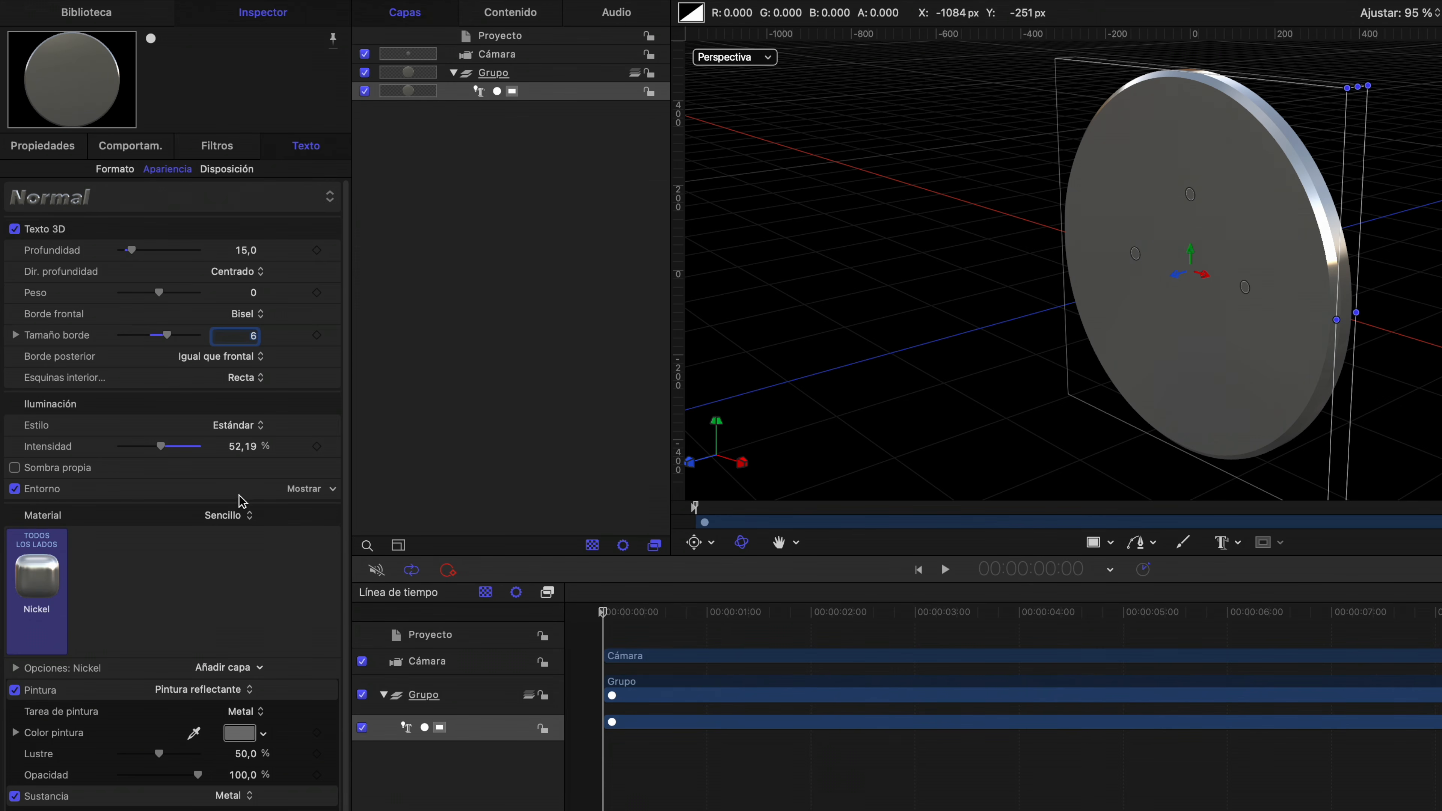
click(303, 490)
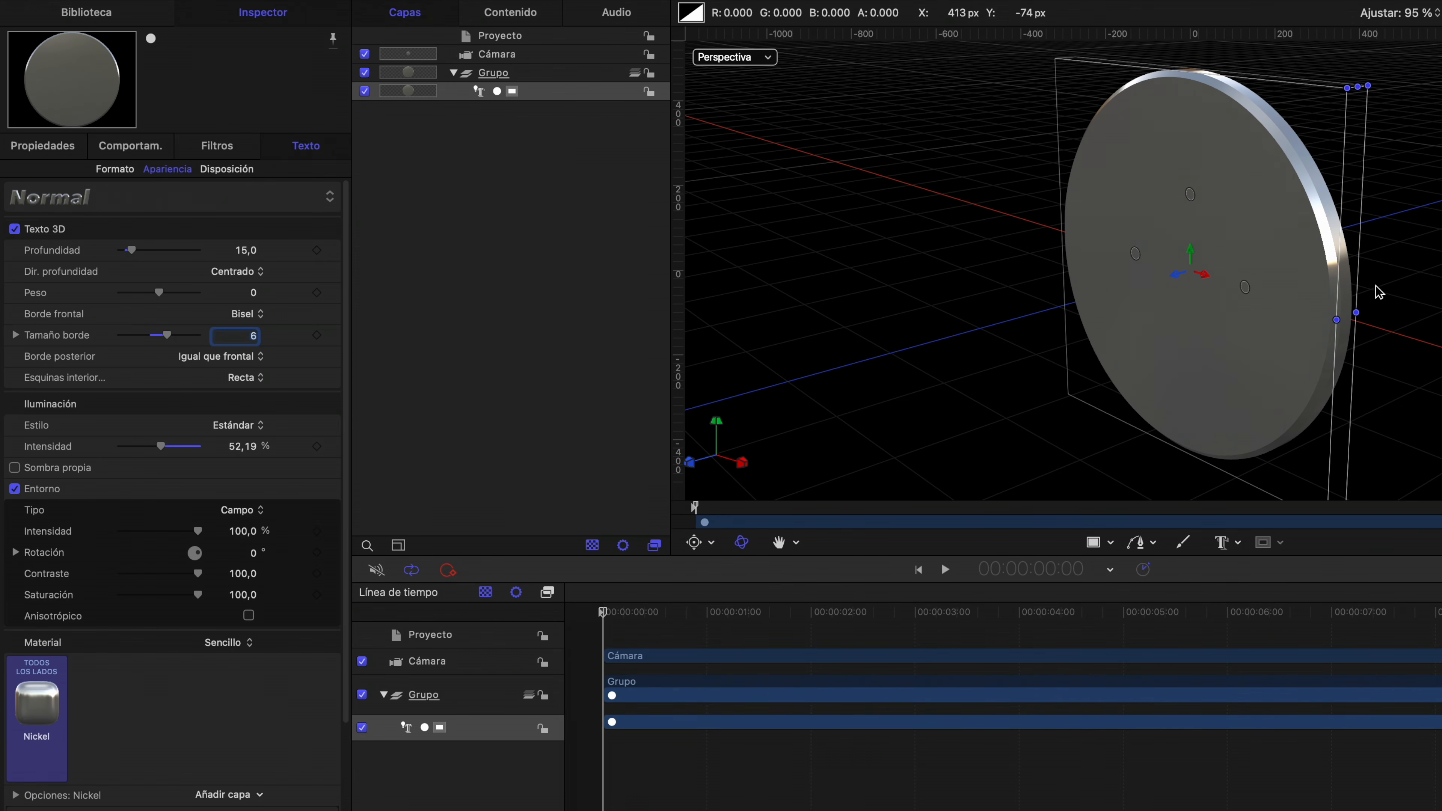
mouse_move(1439, 62)
mouse_down()
mouse_move(1305, 65)
mouse_move(1414, 61)
mouse_up()
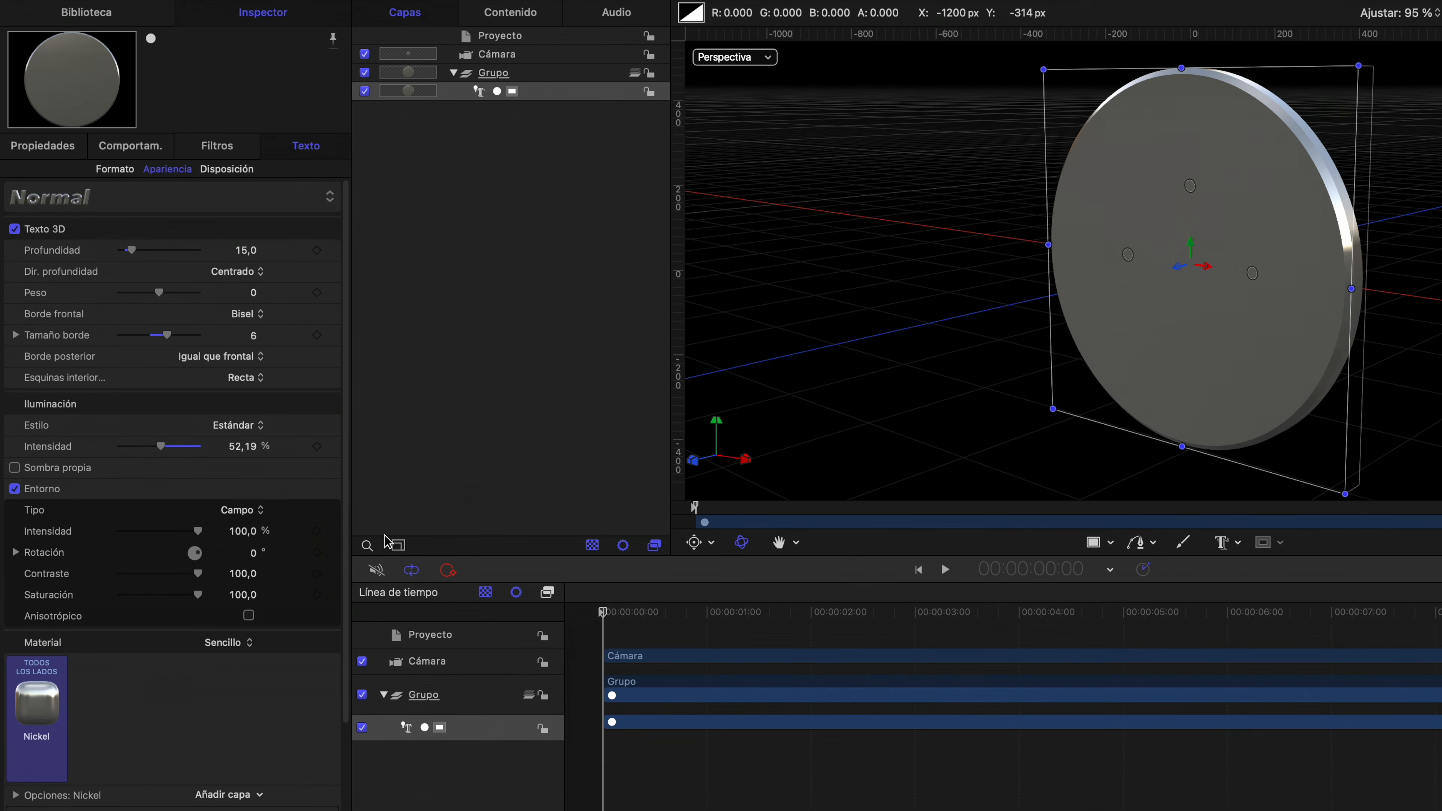
Set the disc's environment type to Puntos de luz and add a Velocidad parameter behaviour to the environment's Y rotation
click(251, 514)
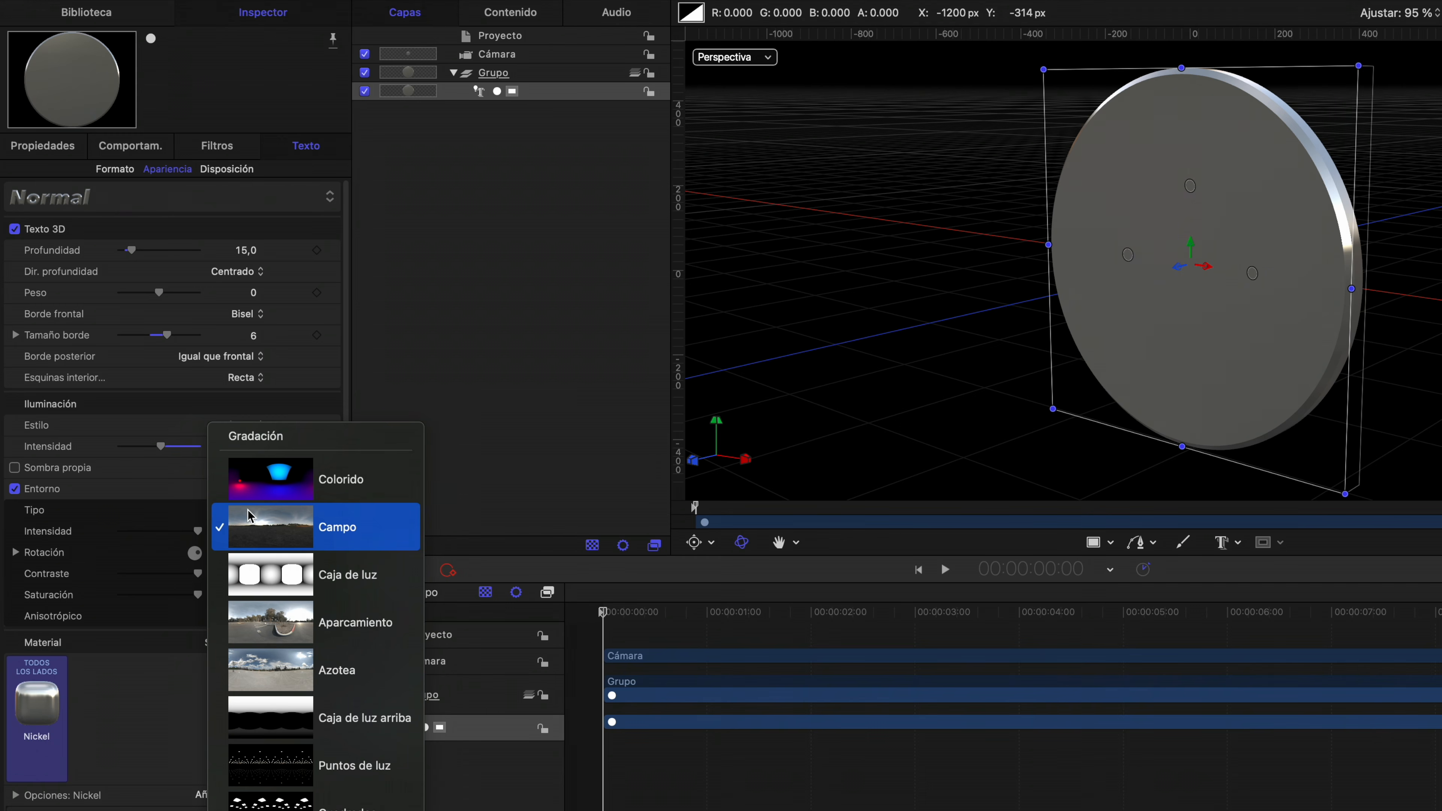
click(344, 776)
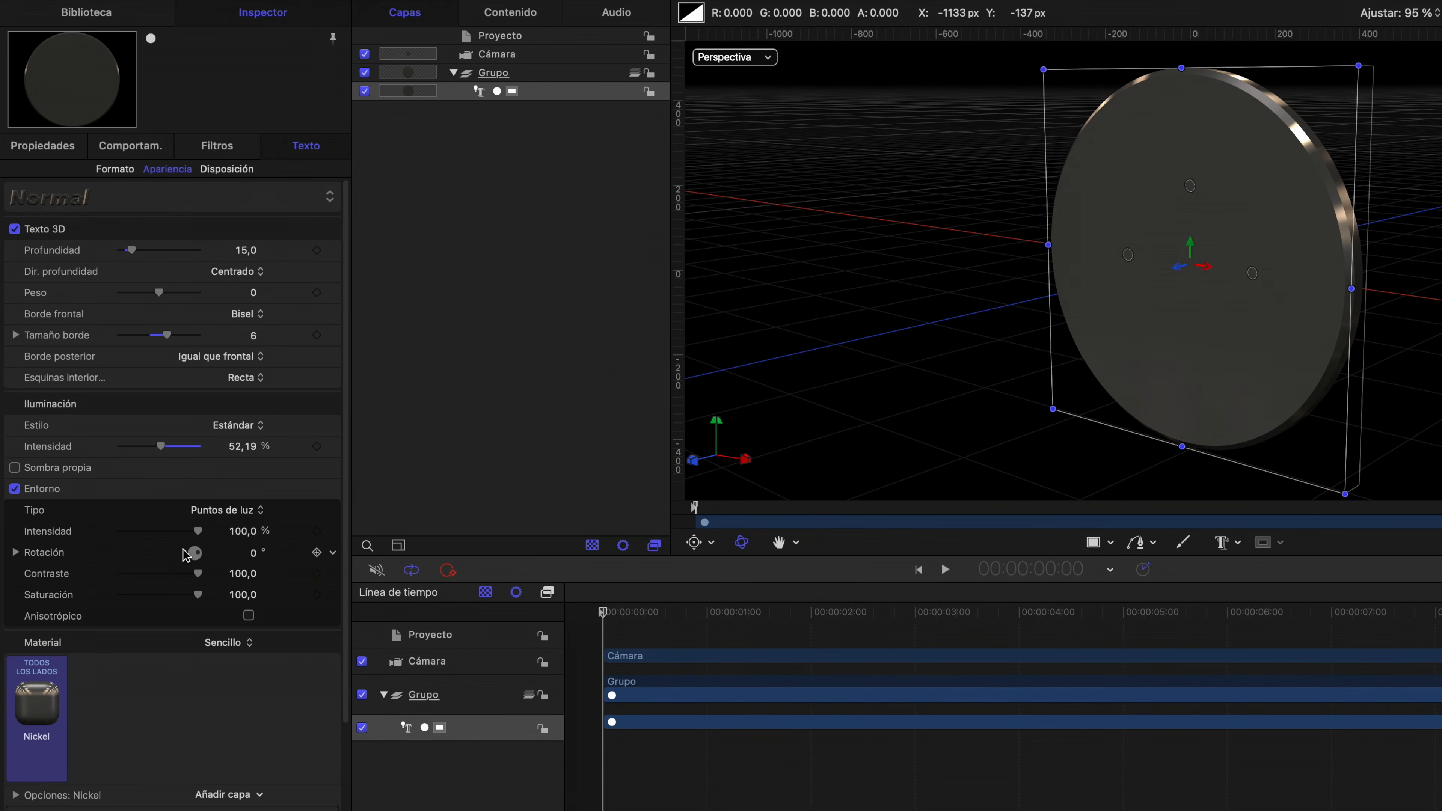
click(16, 554)
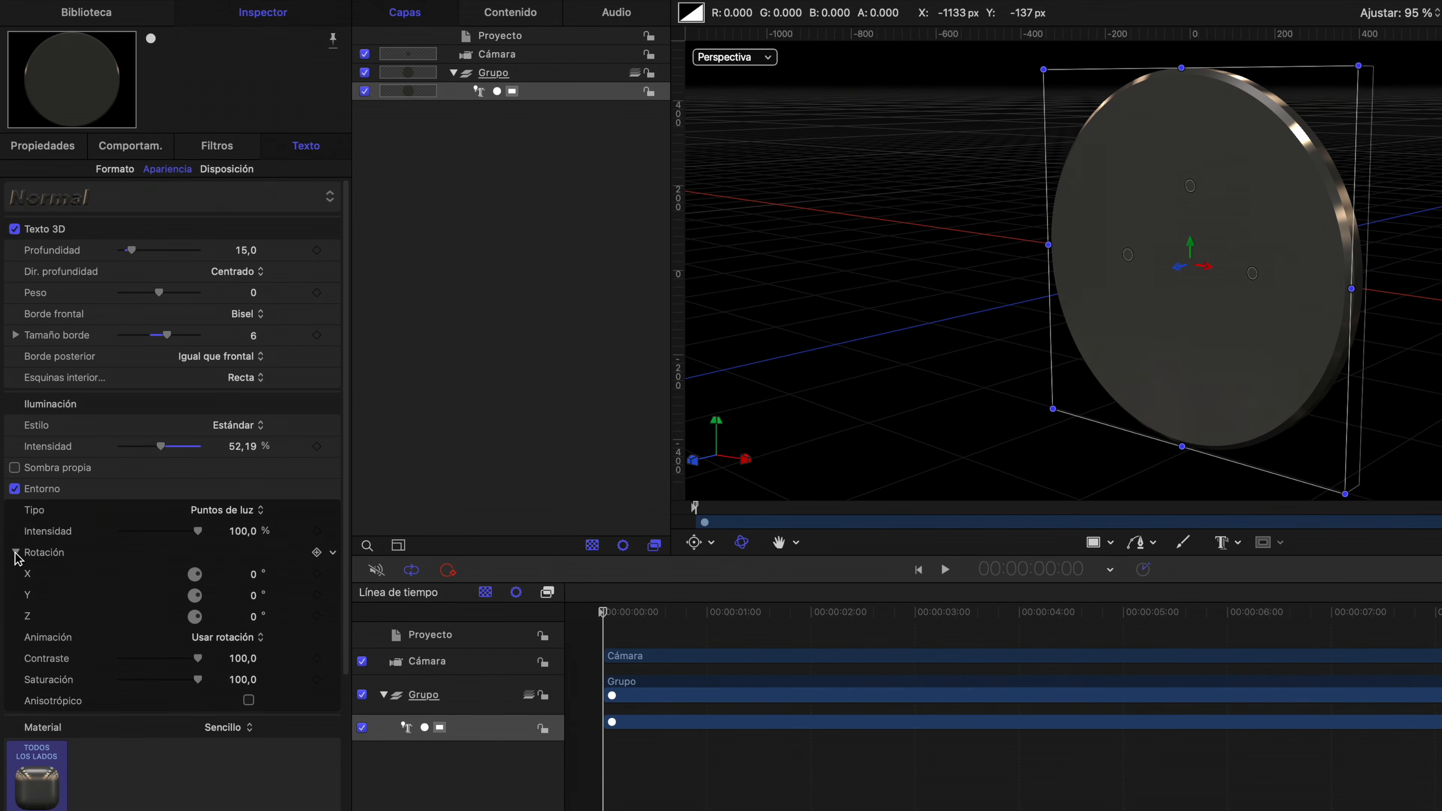
click(333, 595)
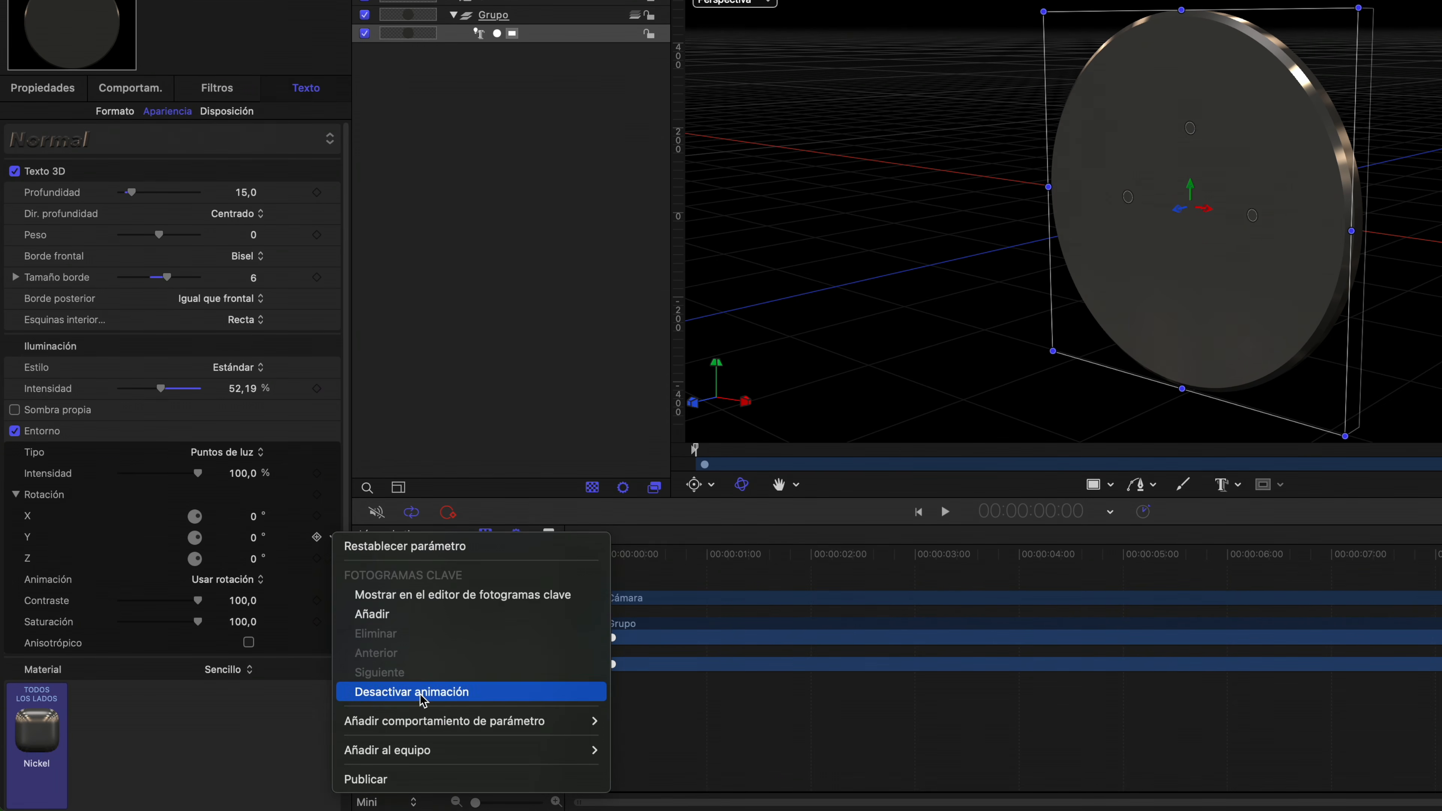
mouse_move(438, 723)
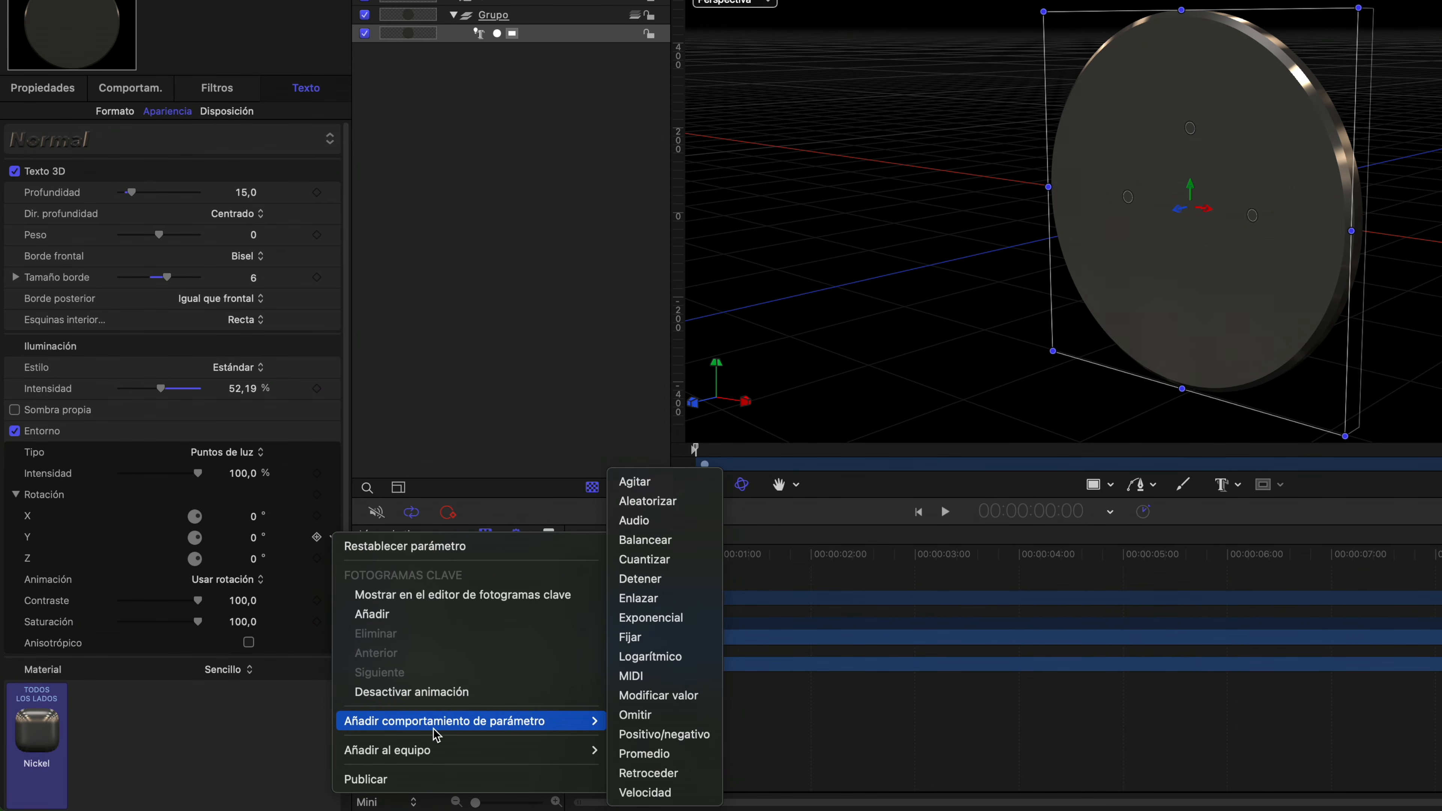
click(666, 796)
Set the Velocidad behaviour's speed for the environment rotation to 6° while previewing playback of the disc's reflections
key(space)
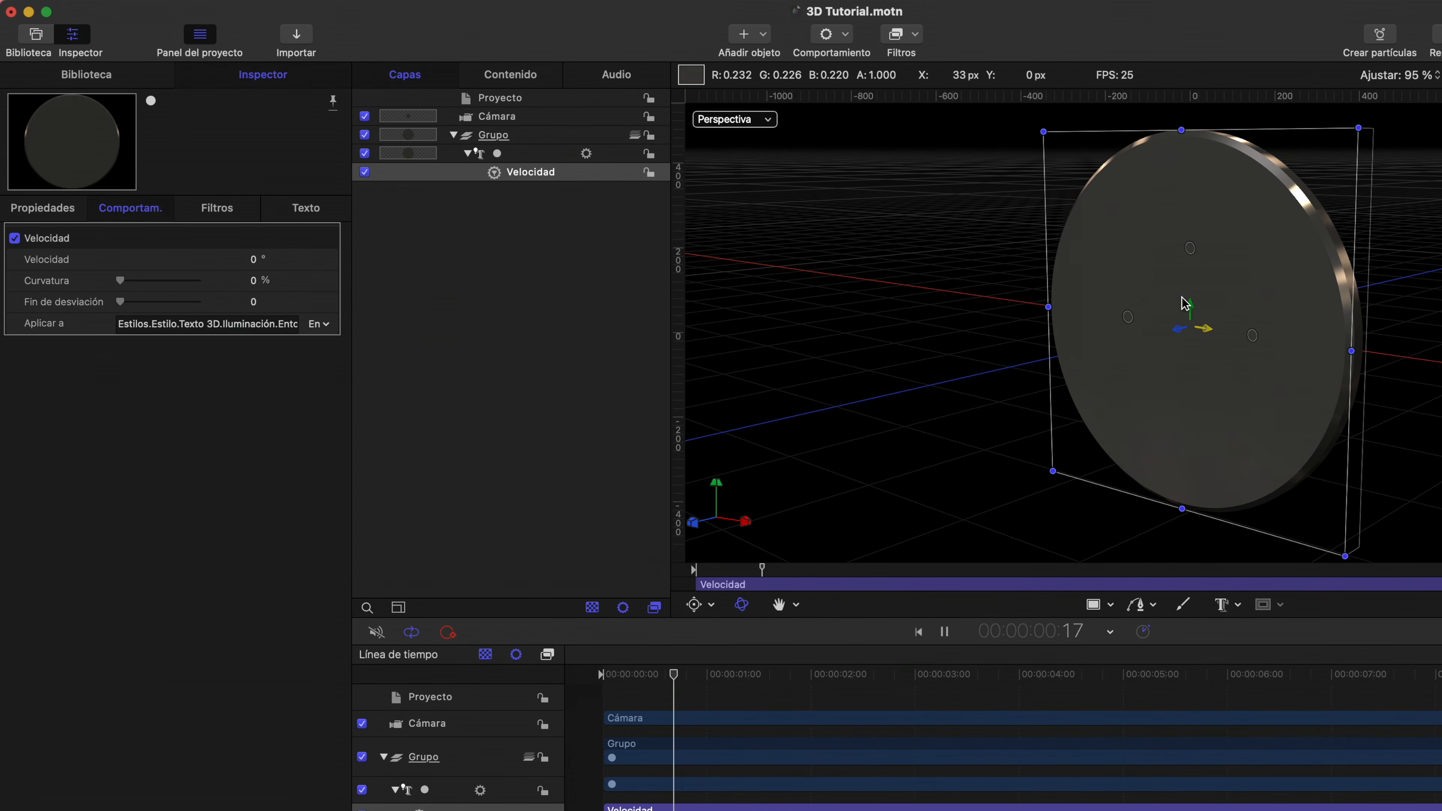
click(254, 262)
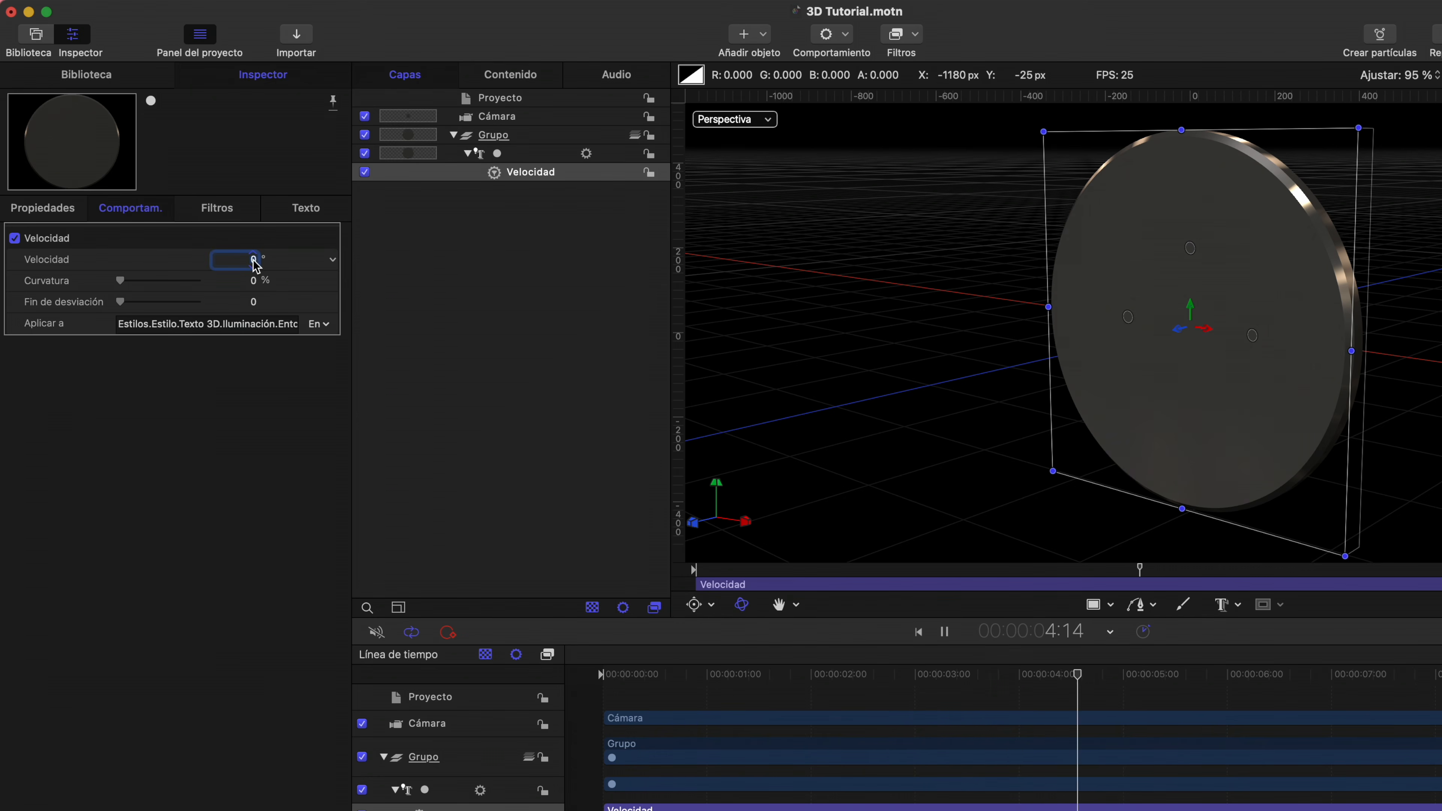
text(6)
key(Return)
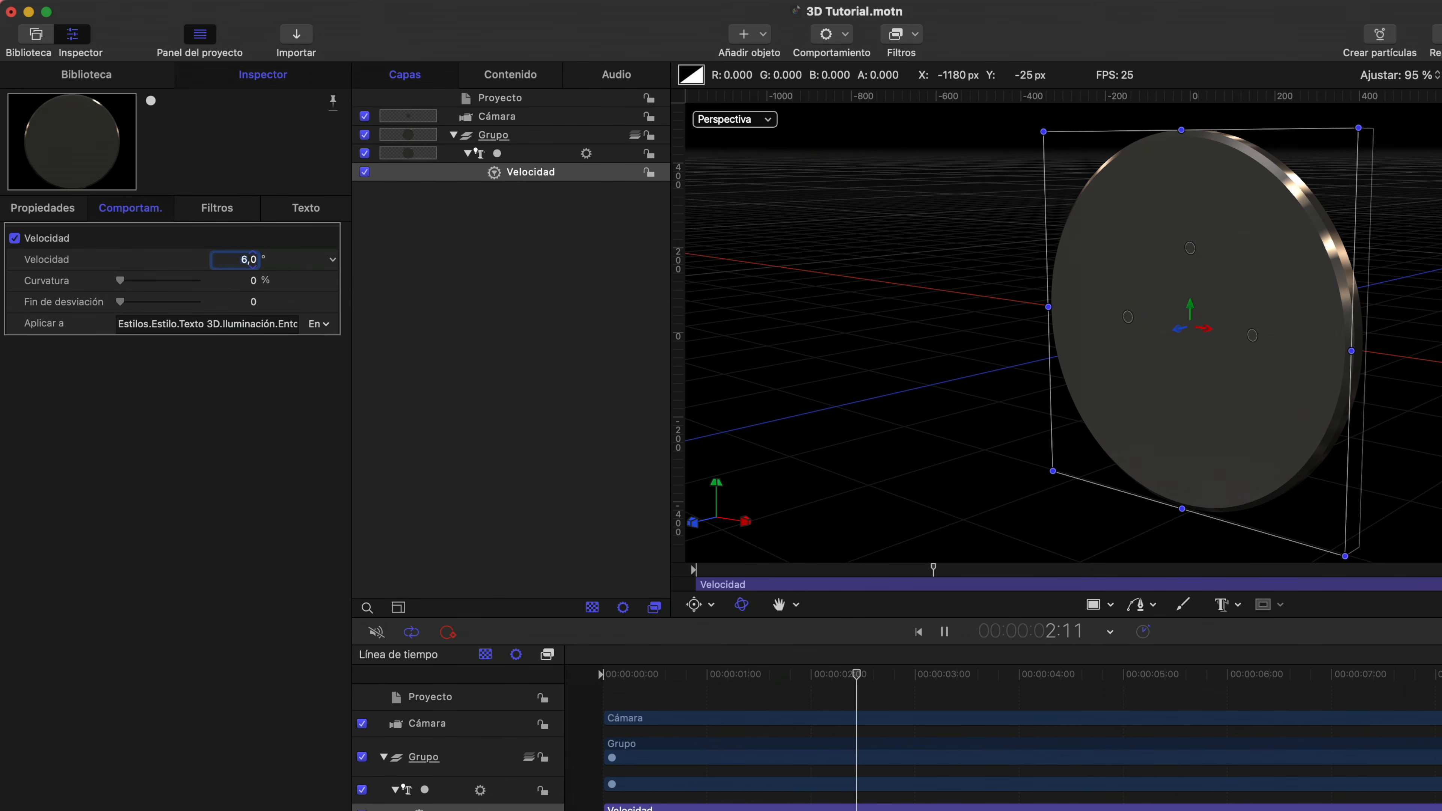
key(space)
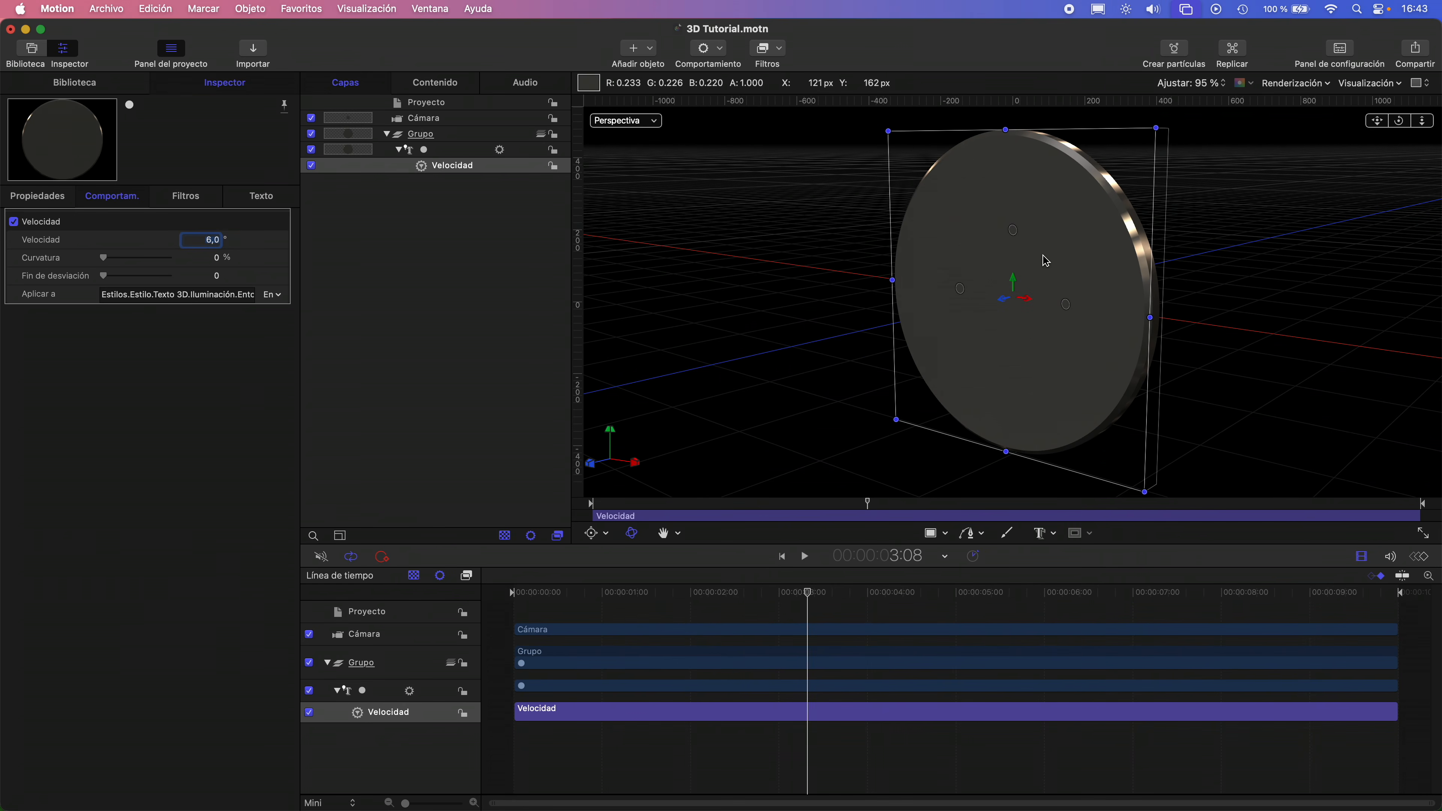
Replicate the 3D disc and arrange the copies in a Círculo figure with the Contorno arrangement
click(470, 151)
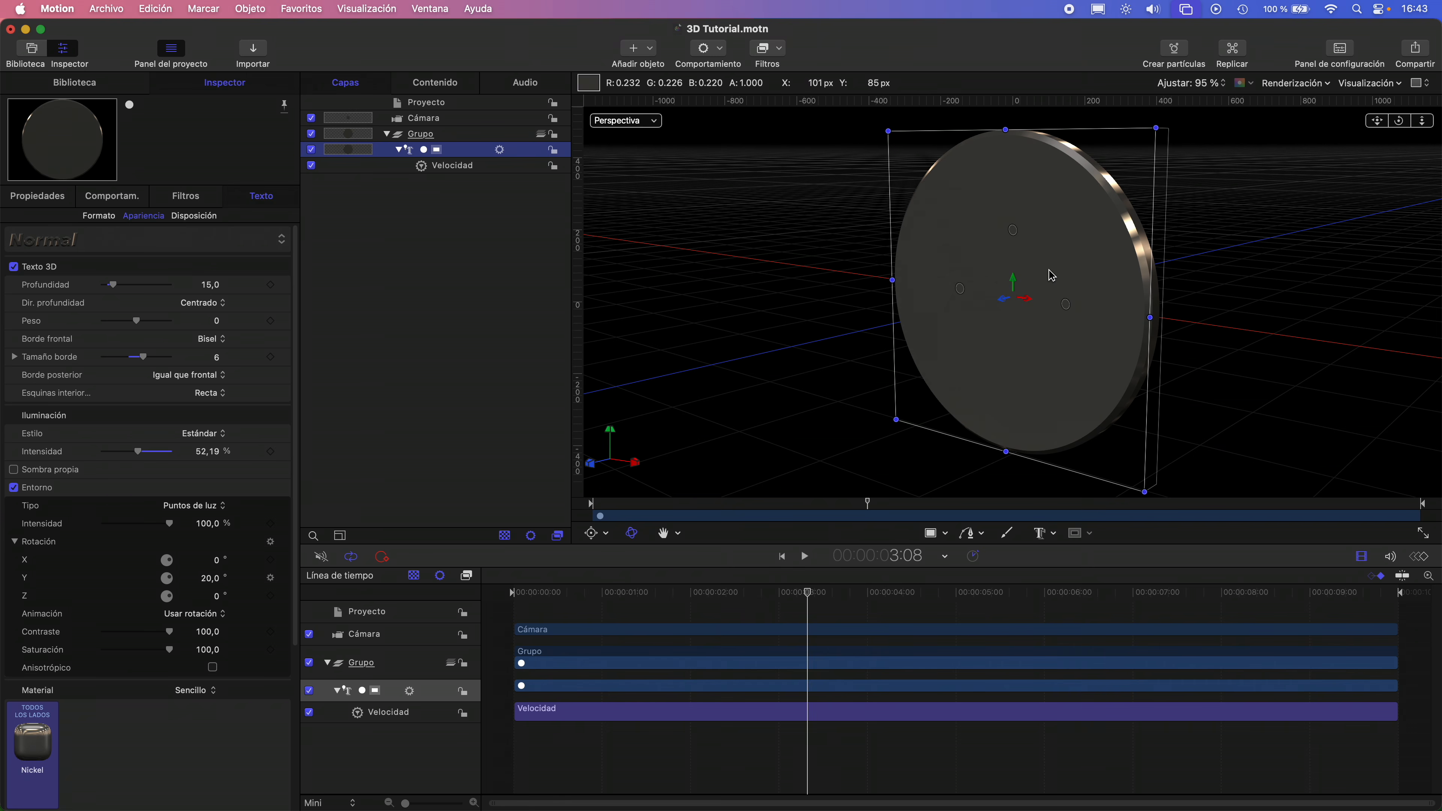
click(1235, 51)
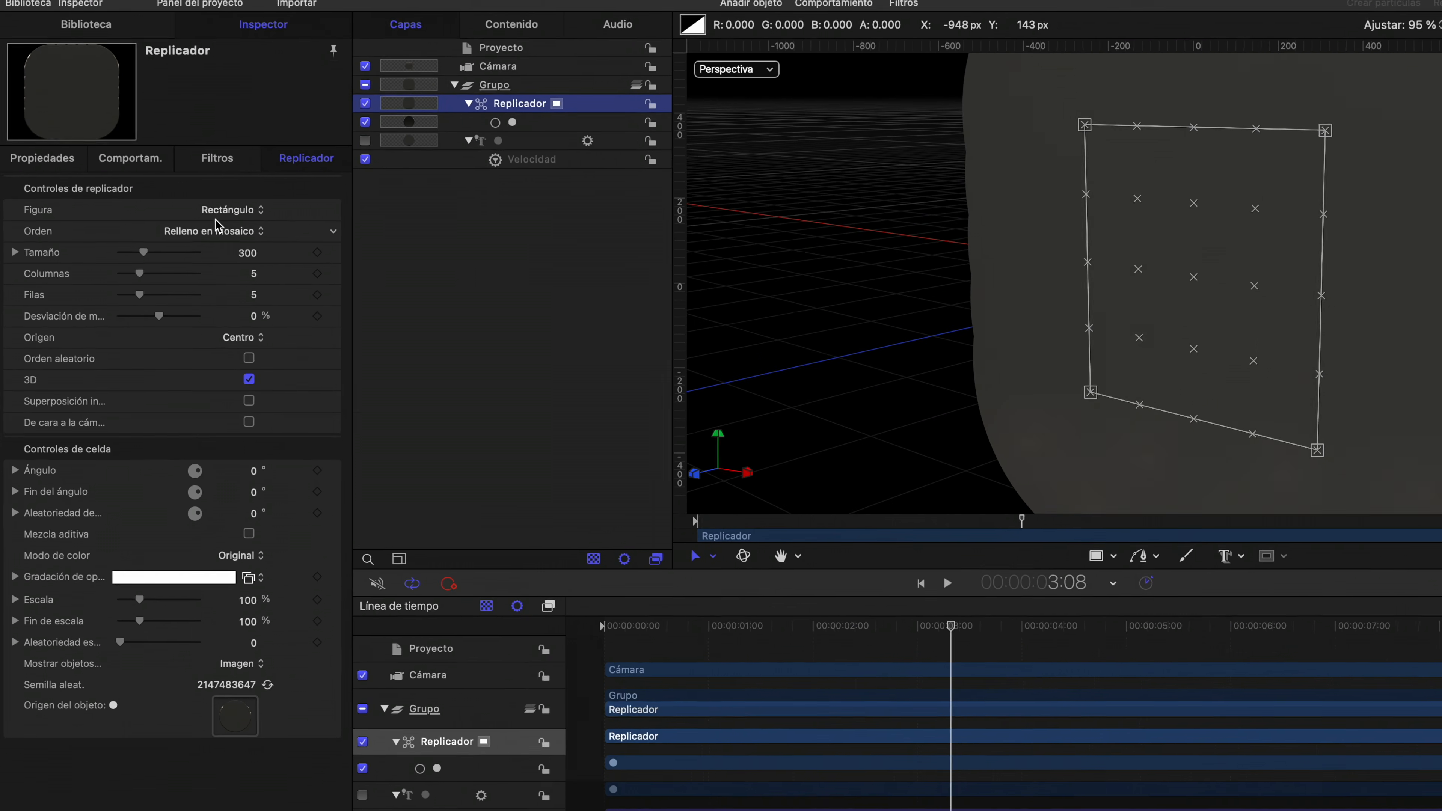
click(196, 240)
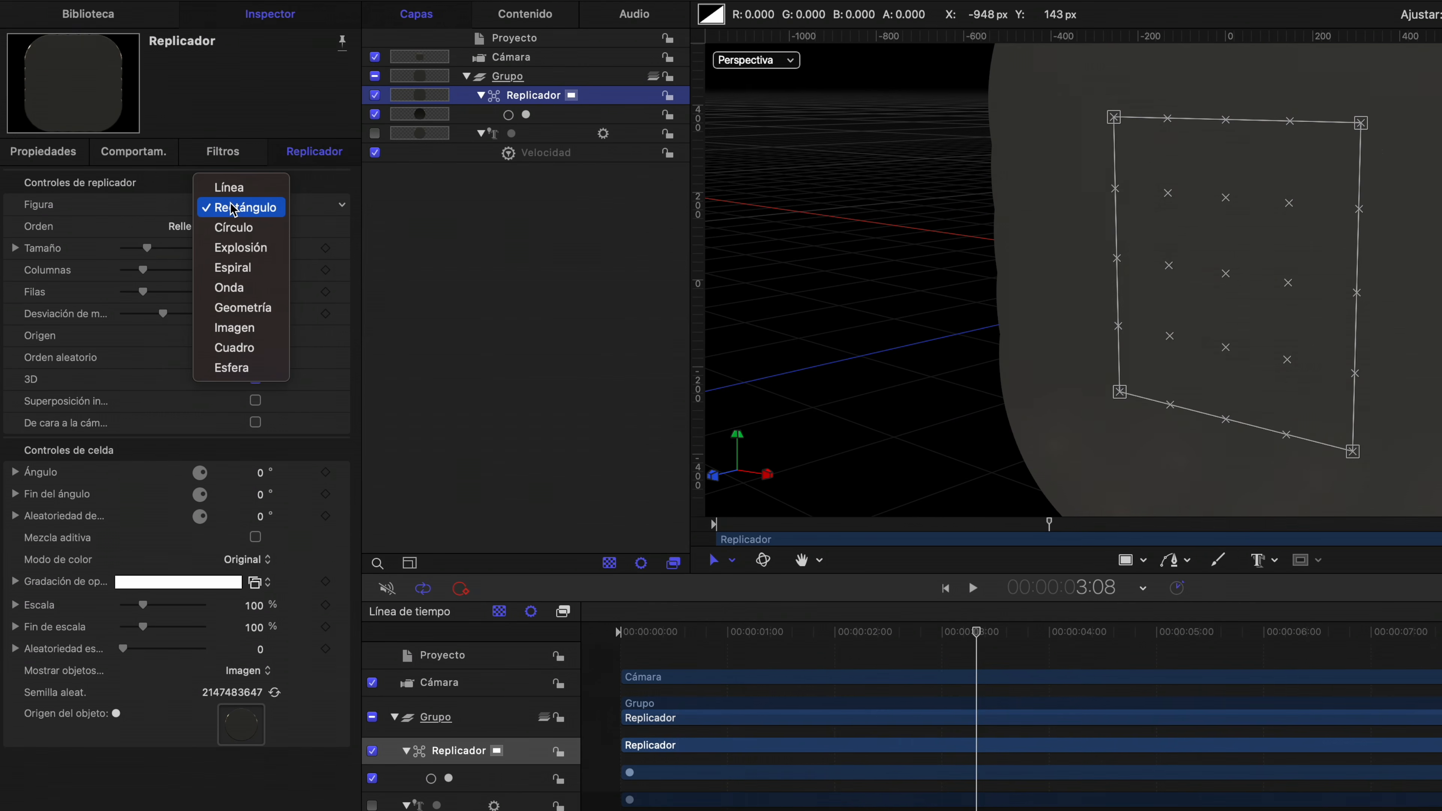
click(234, 230)
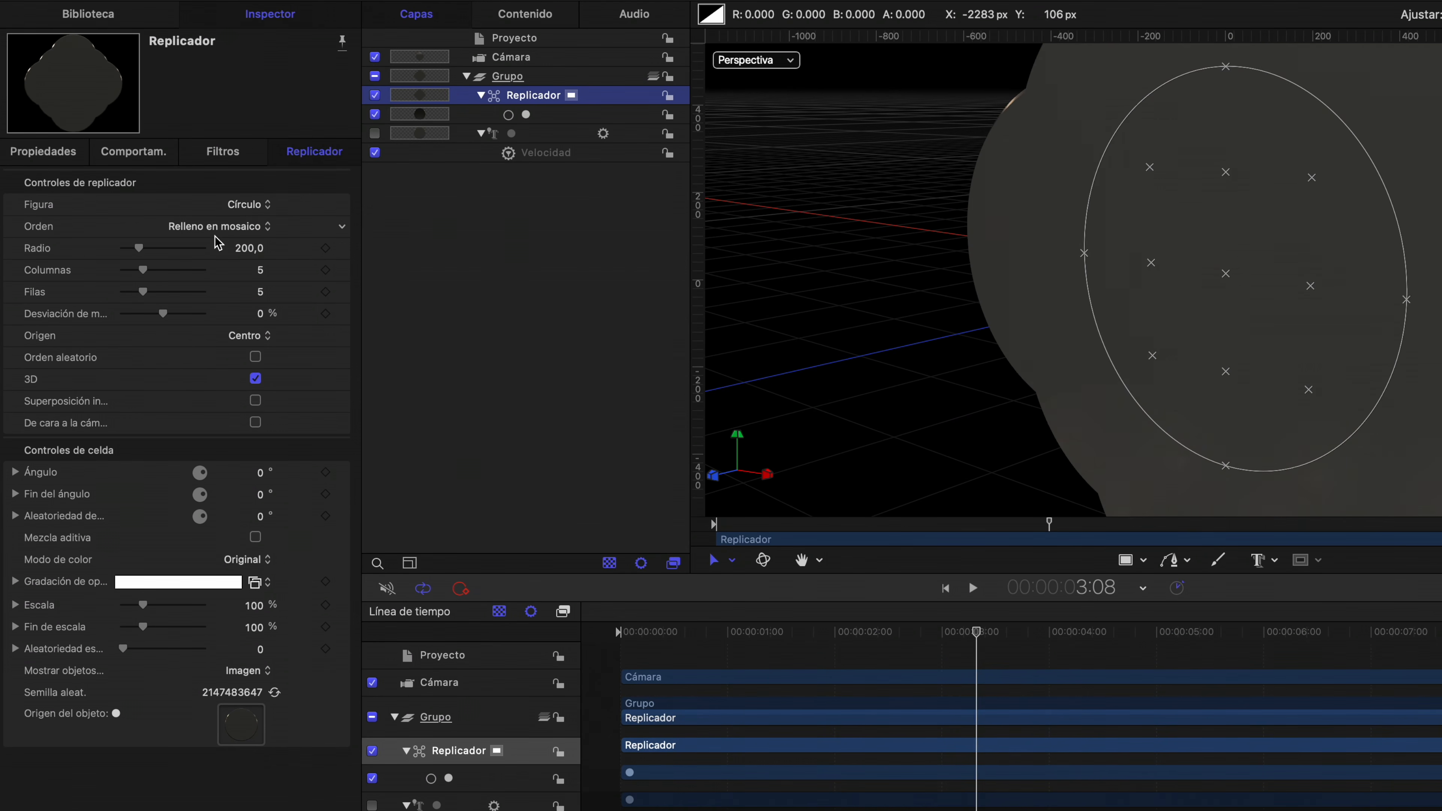
click(242, 230)
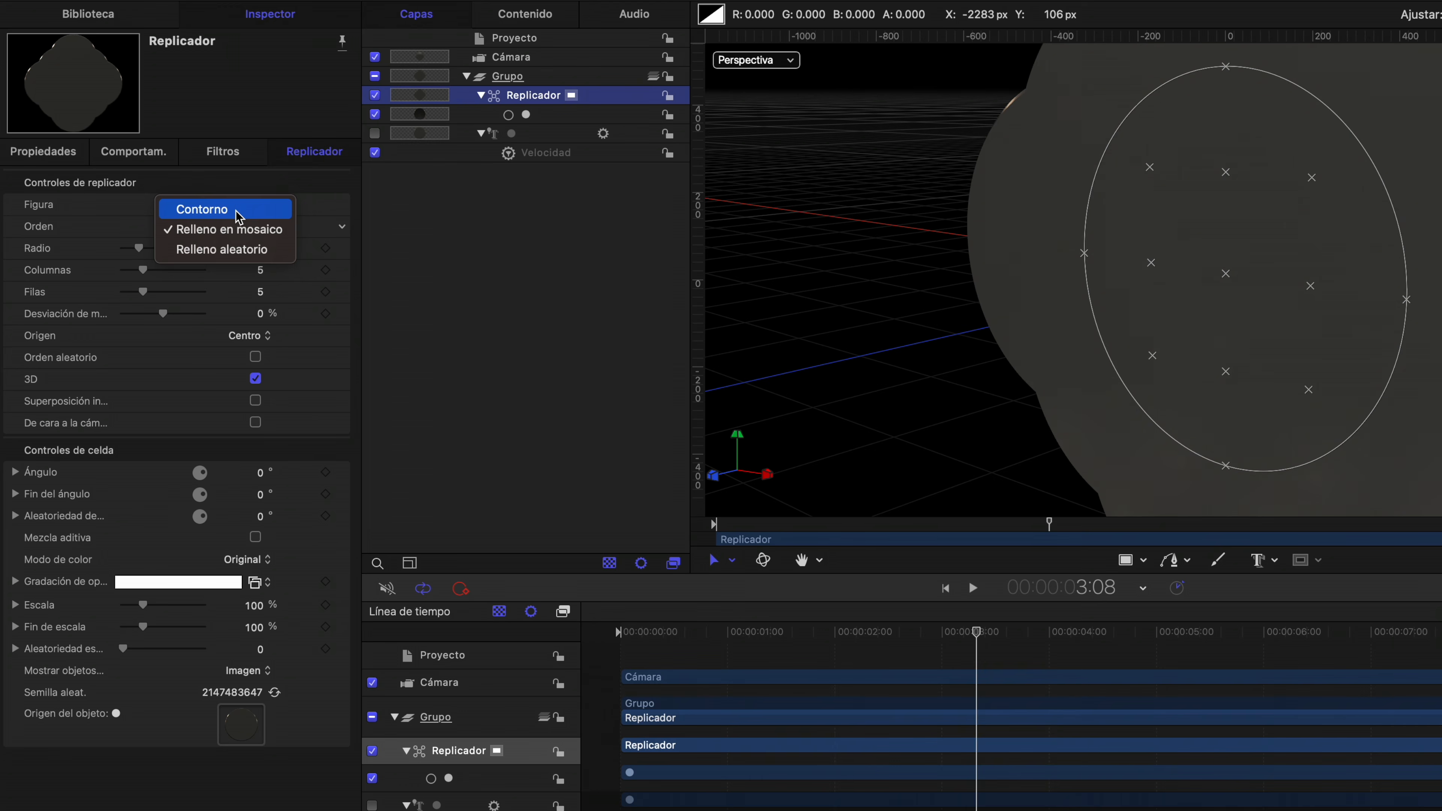
click(235, 211)
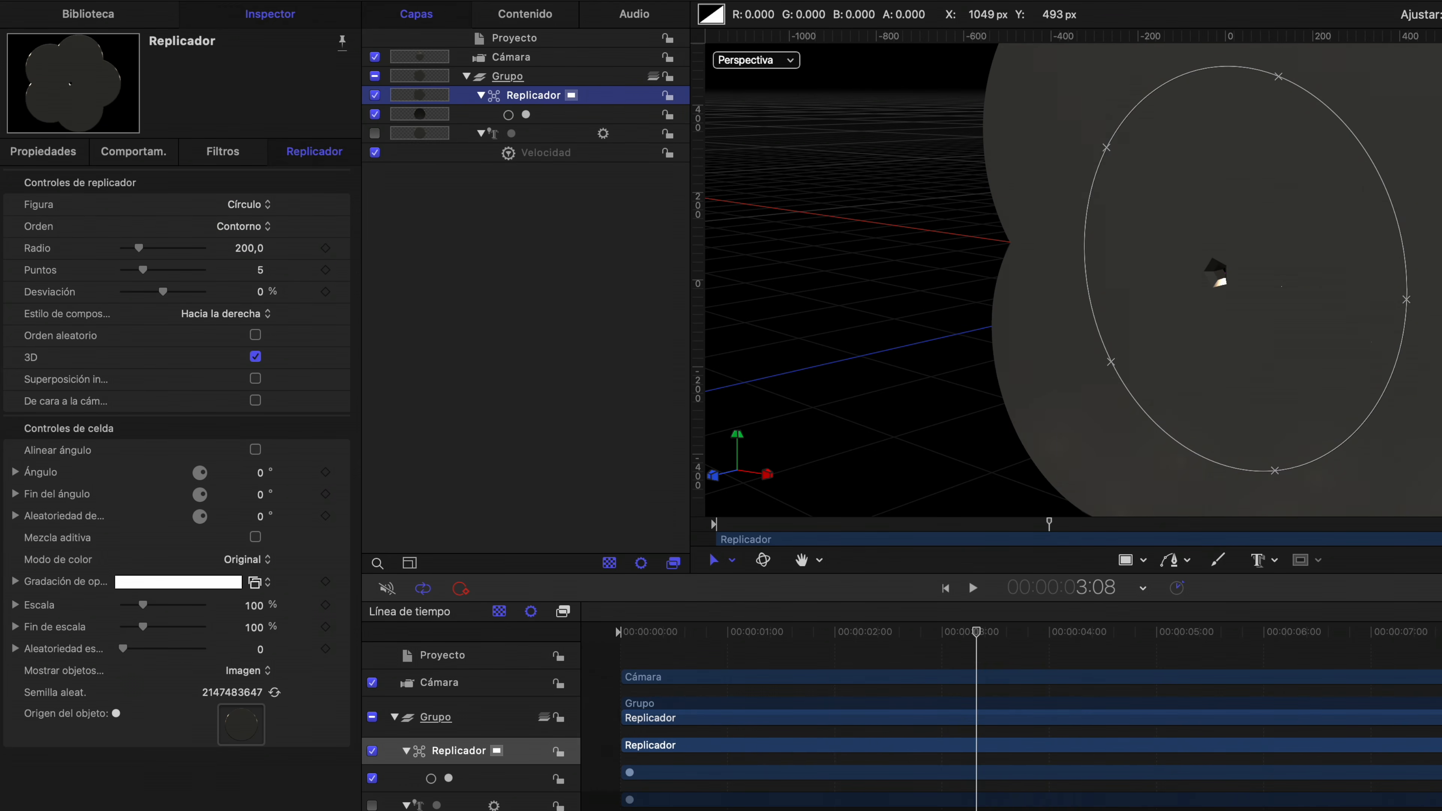
Set the number of points on the replicator's circle outline to 10
drag(1441, 64, 1383, 64)
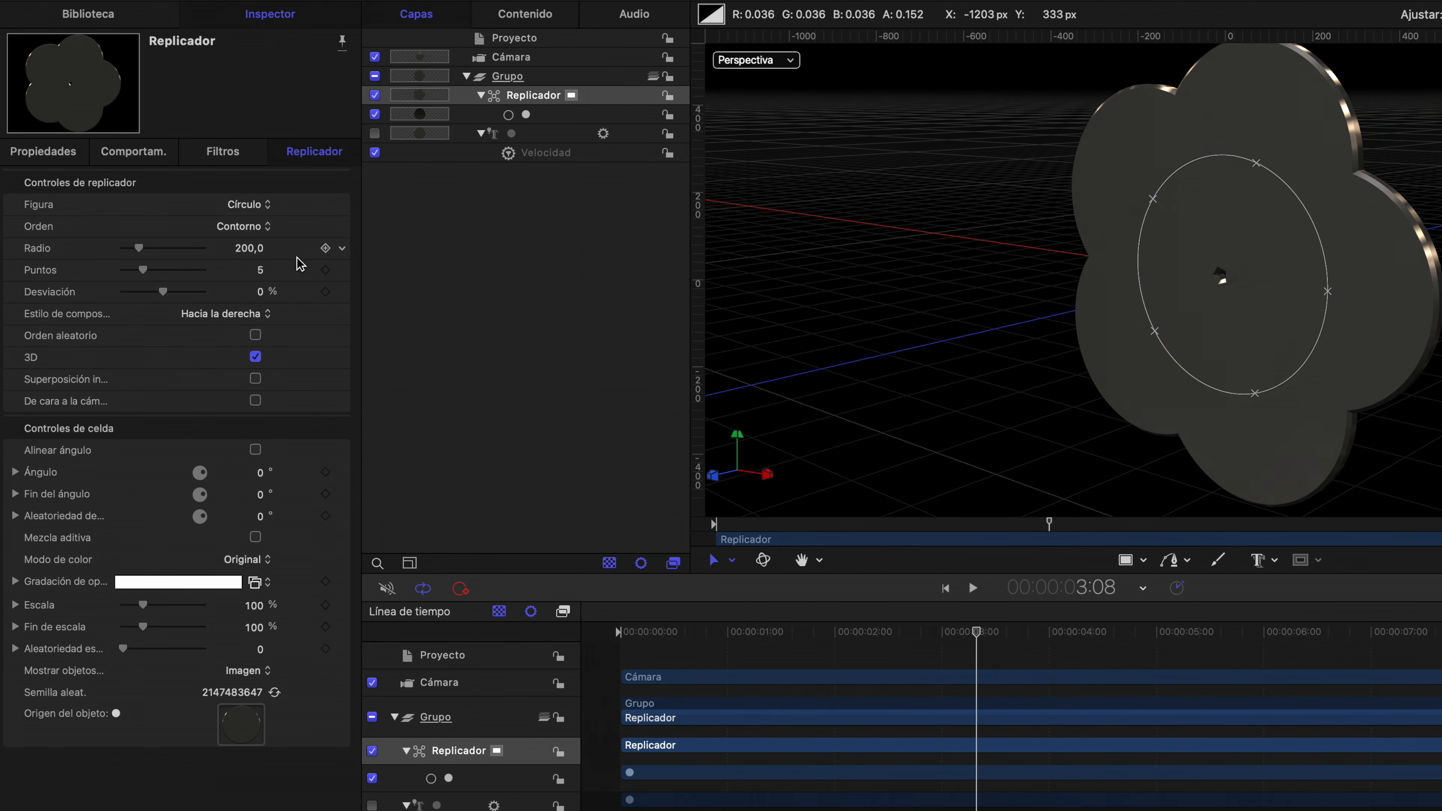
click(258, 270)
text(10)
key(Return)
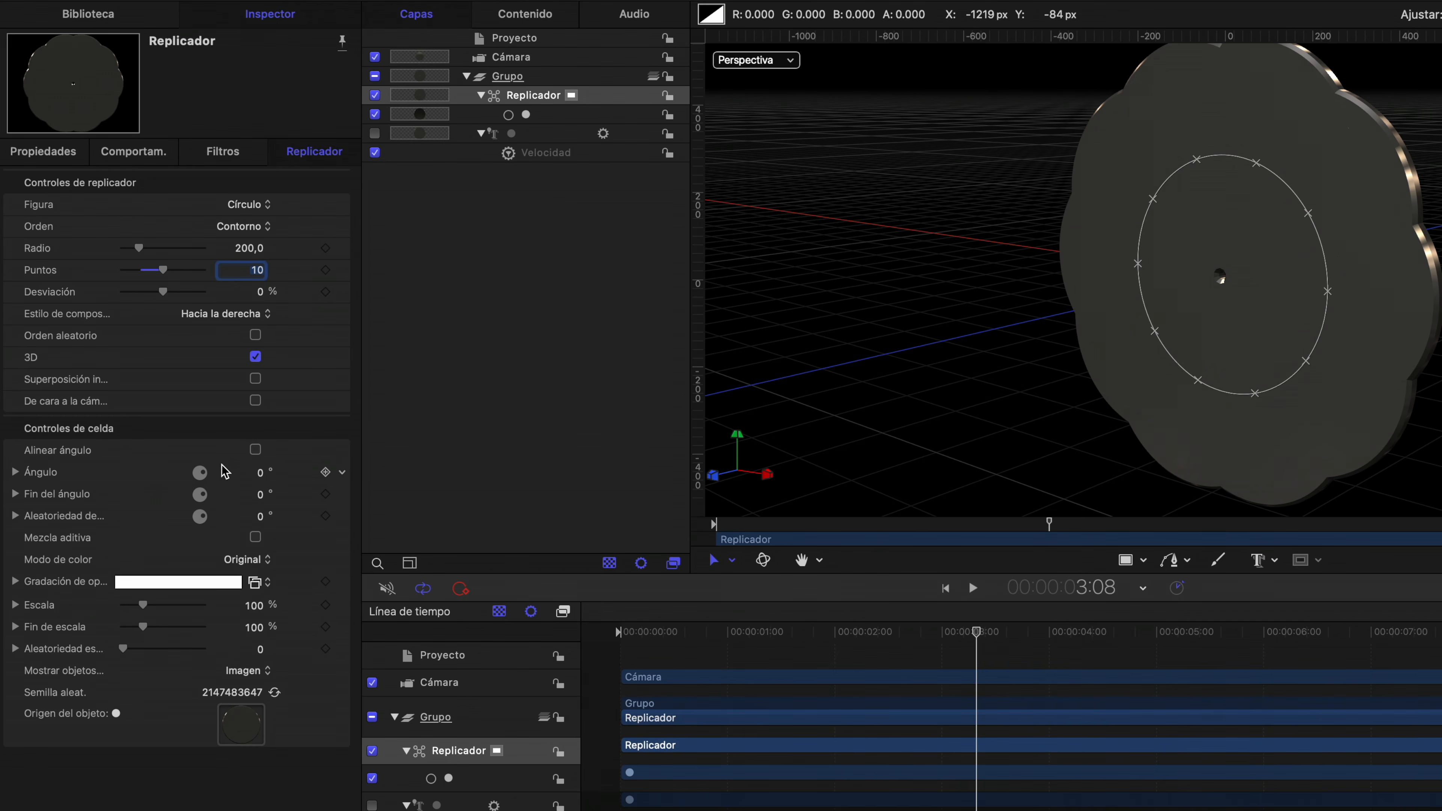
Set the replicator cells' Y angle to 90° and enable Alinear ángulo so the discs follow the circle
click(15, 472)
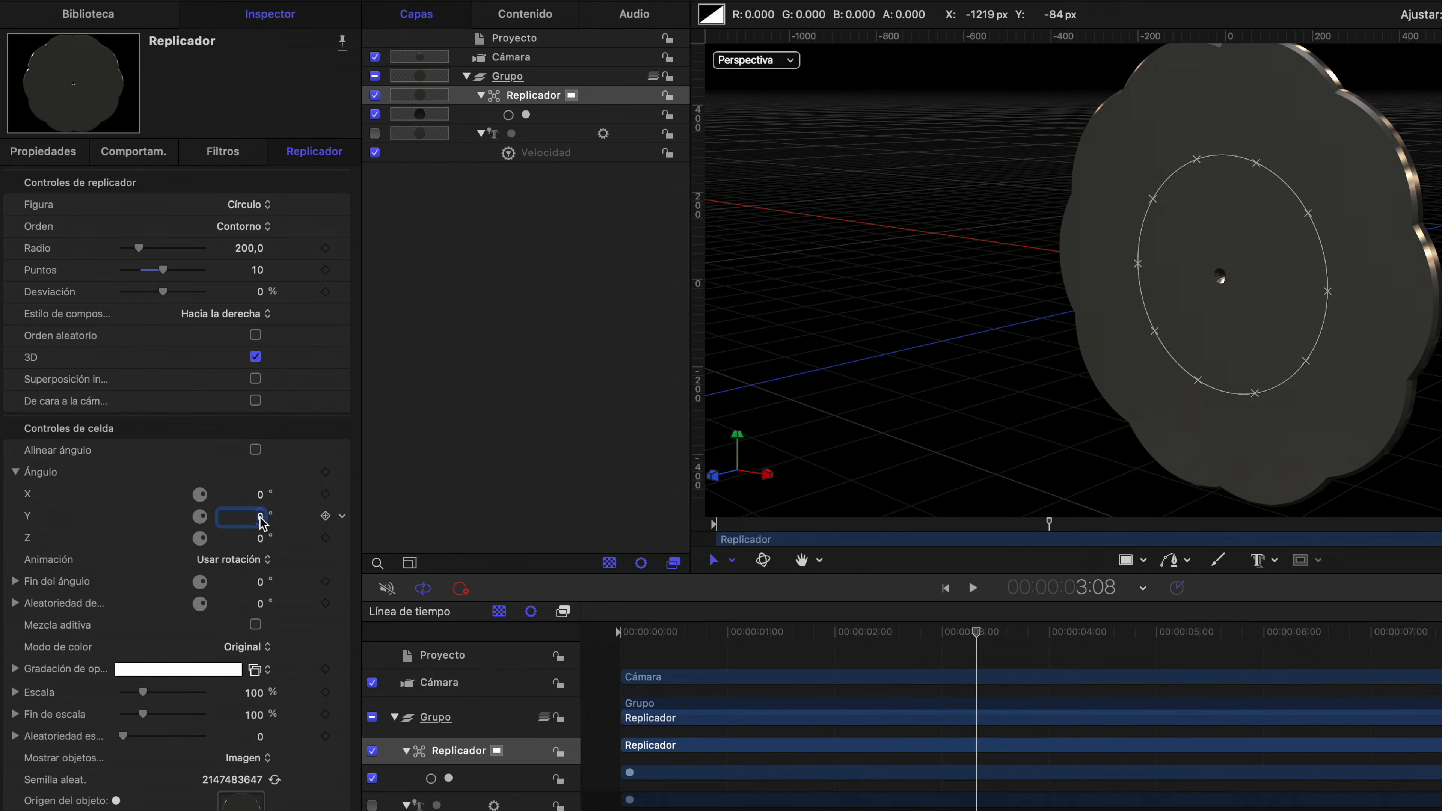
key(Return)
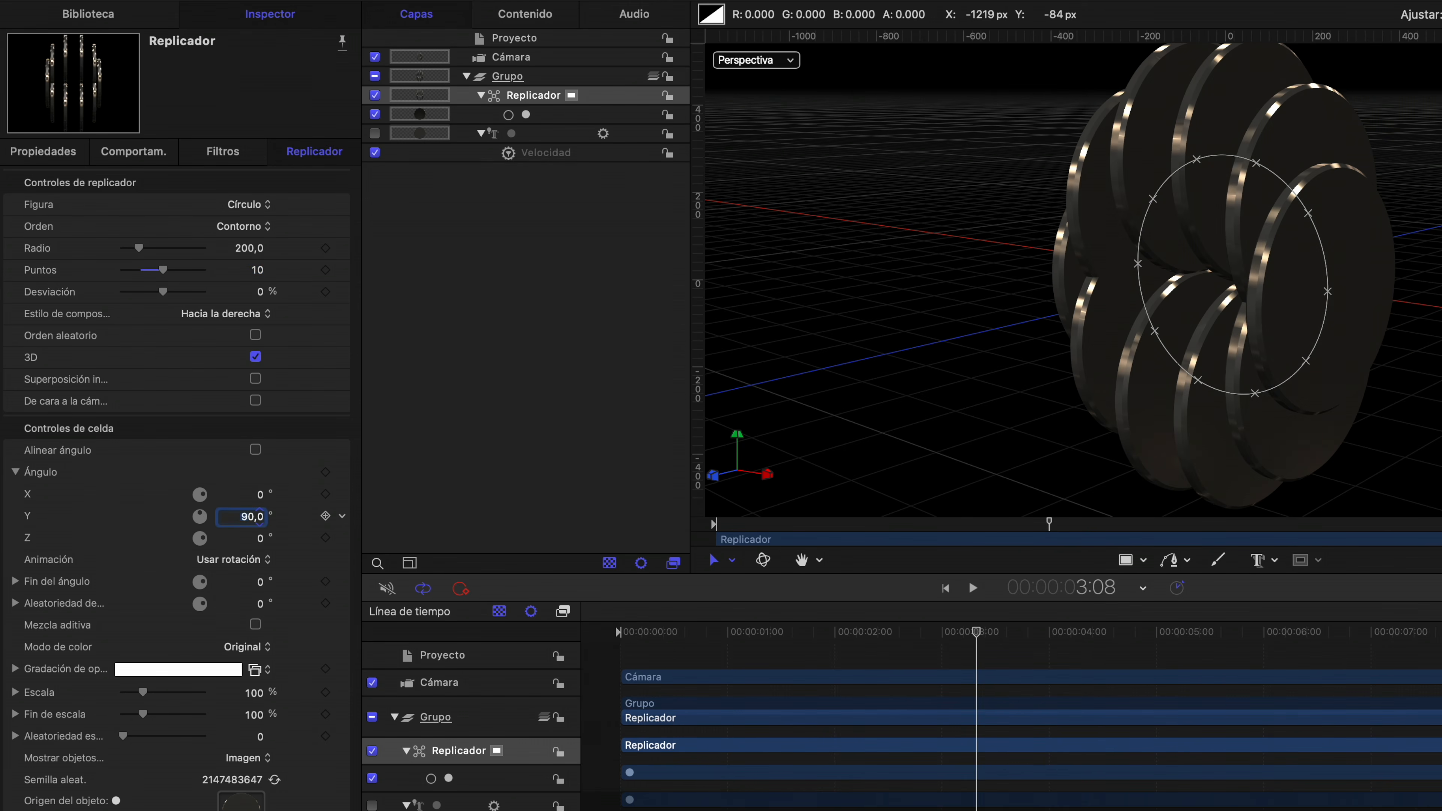
mouse_move(1391, 60)
mouse_down()
mouse_move(1434, 60)
mouse_move(1383, 63)
mouse_move(1400, 61)
mouse_up()
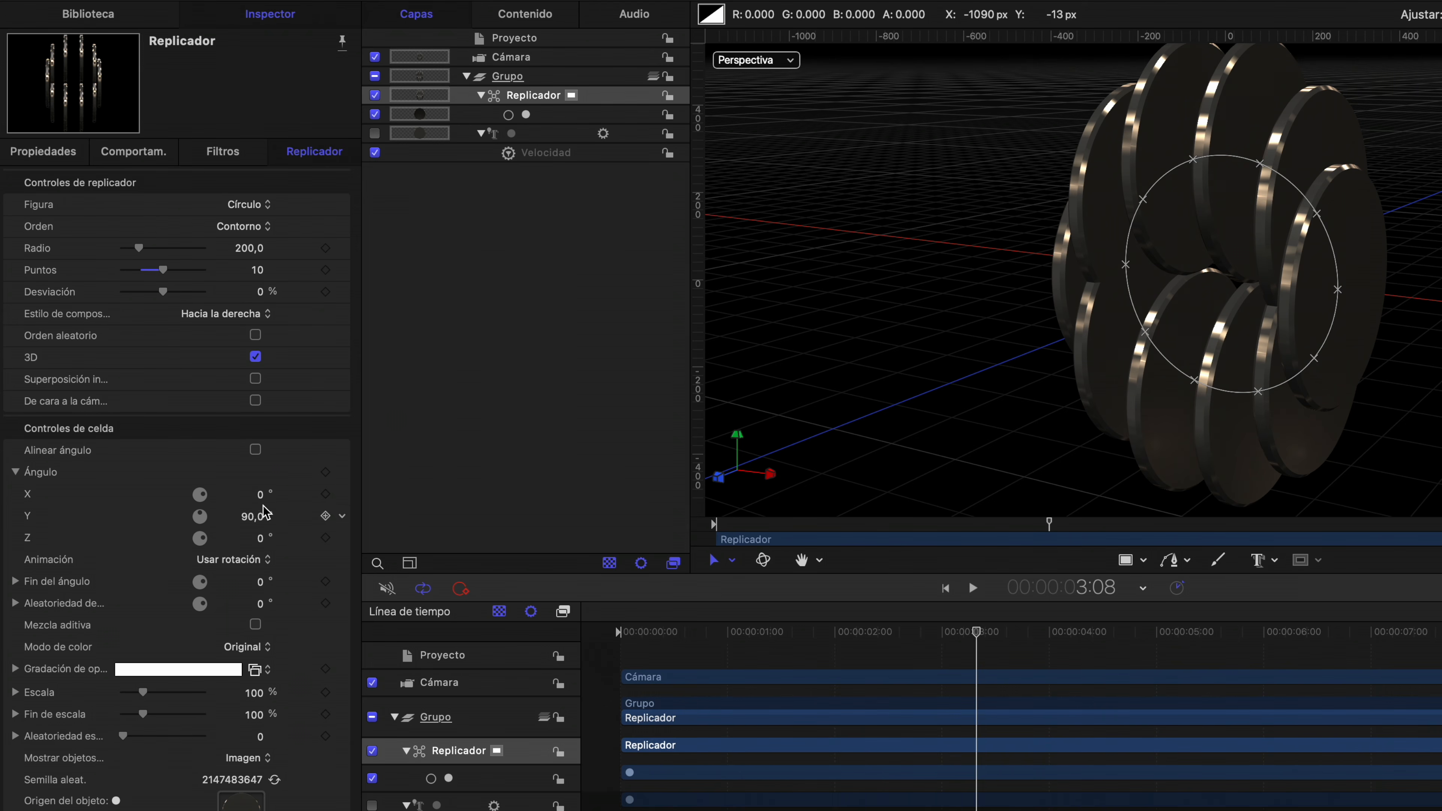
click(255, 450)
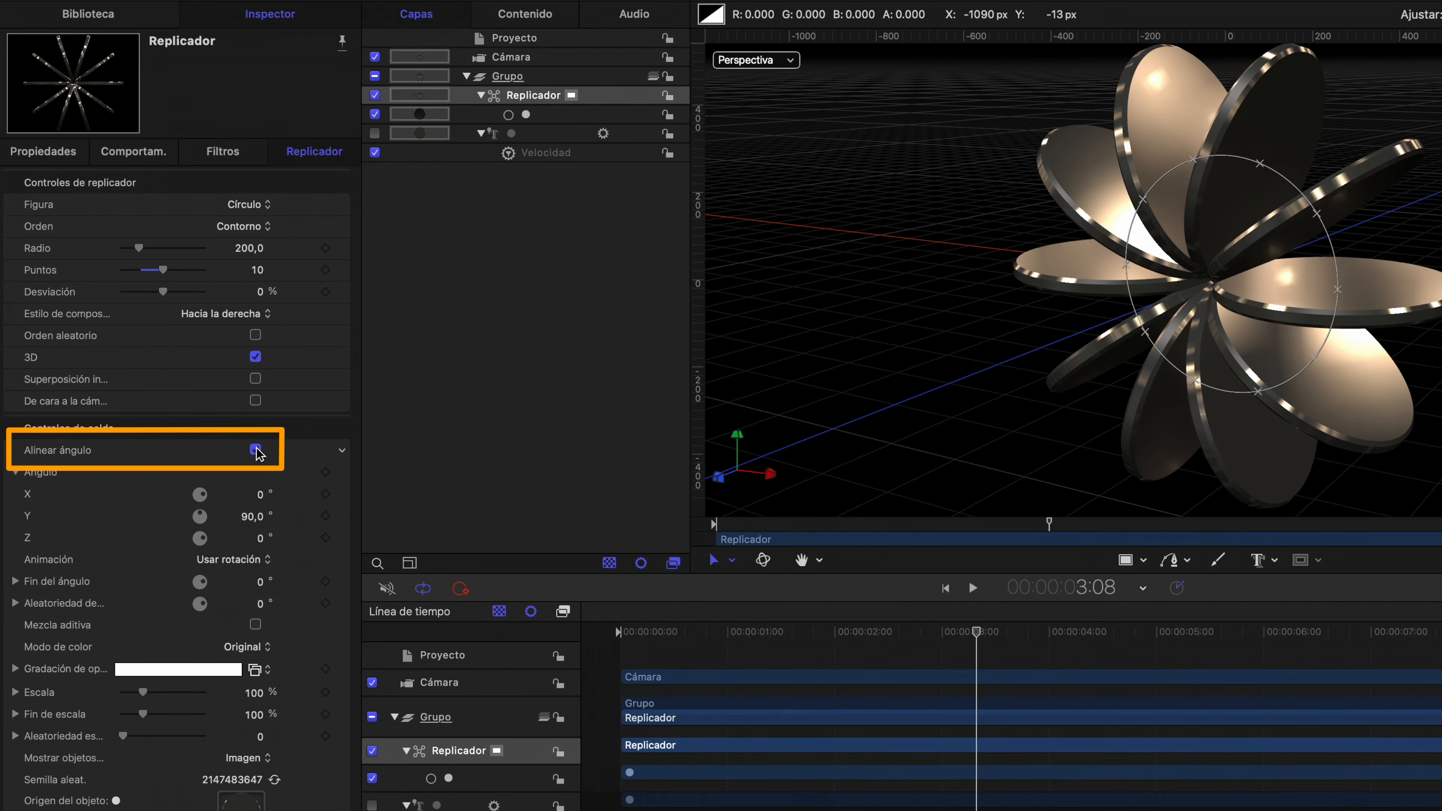
Set the replicator cells' Y angle to 105° and the circle's radius to 300
mouse_move(1437, 65)
mouse_down()
mouse_move(1422, 66)
mouse_move(1441, 58)
mouse_up()
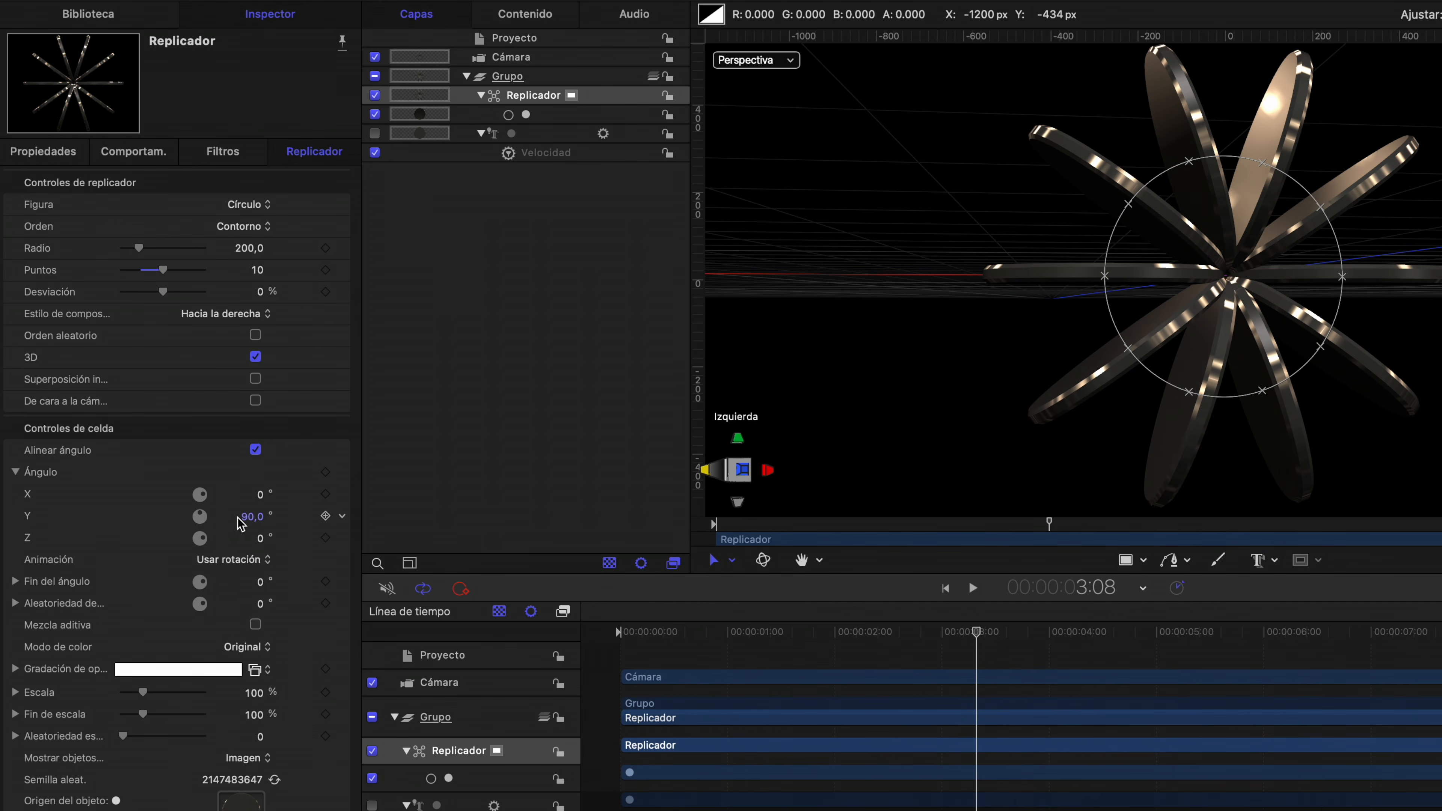
drag(252, 517, 257, 523)
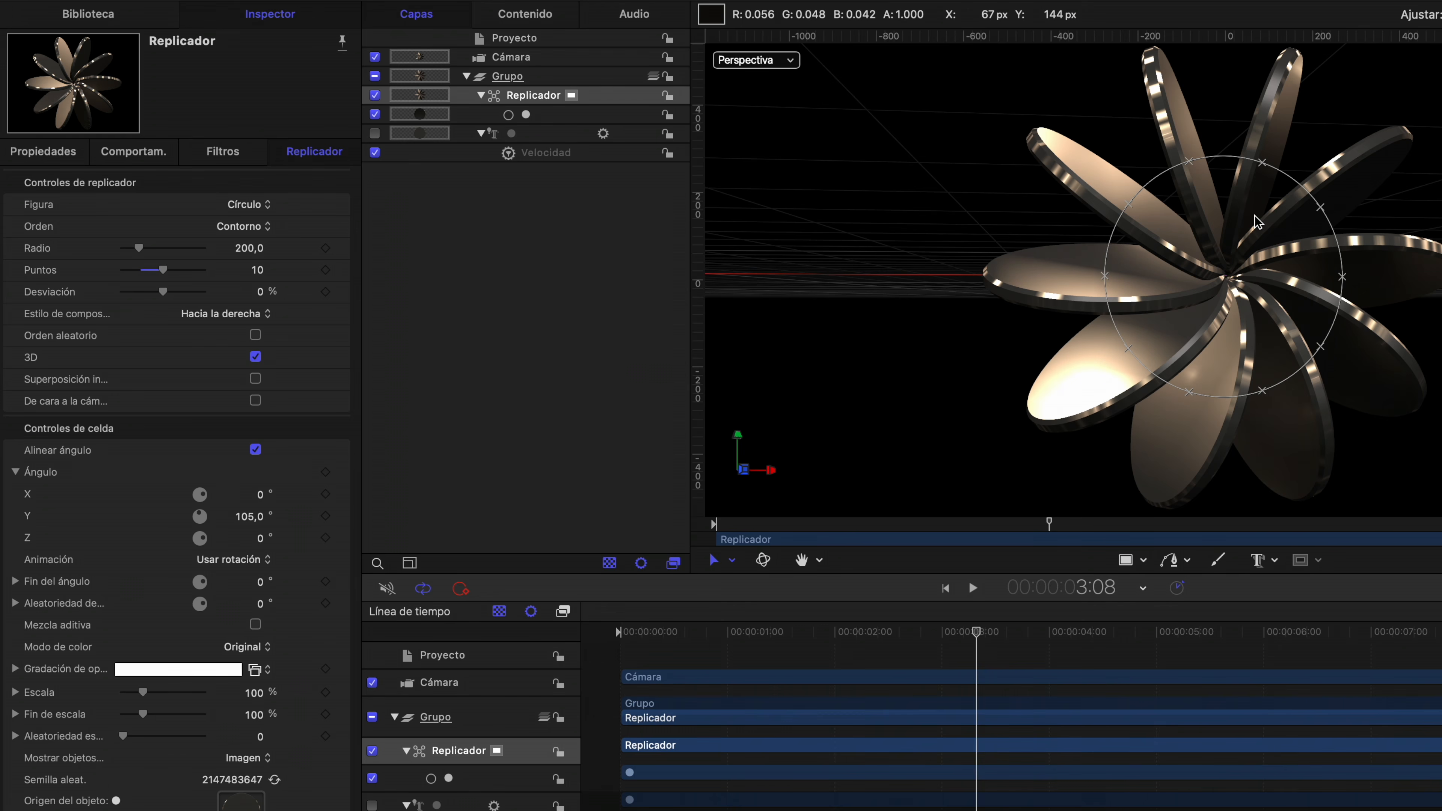
drag(249, 248, 250, 247)
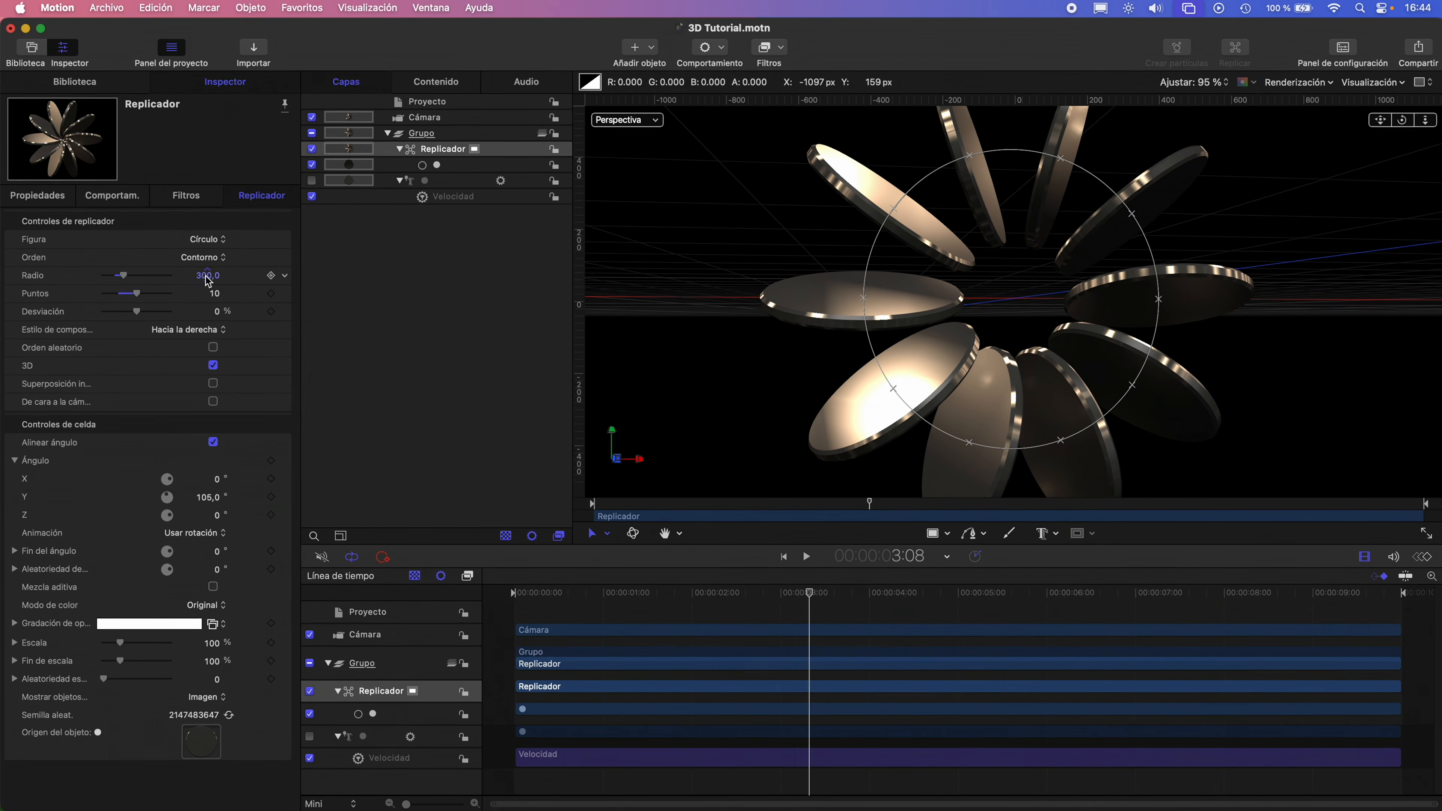
drag(1401, 129, 1433, 164)
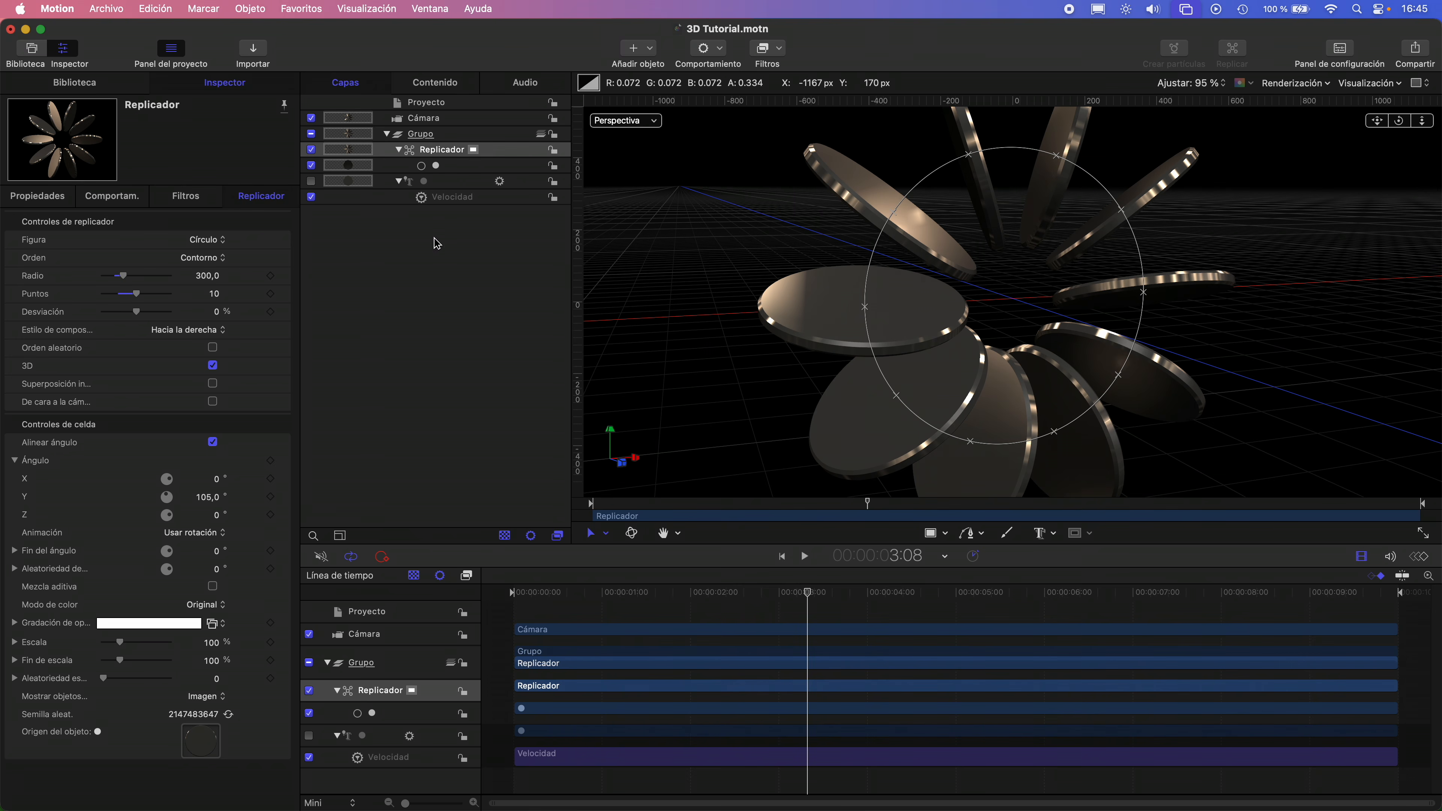
Add a Velocidad parameter behaviour to the replicator's Z rotation, set its speed to 12°, and preview playback
click(46, 199)
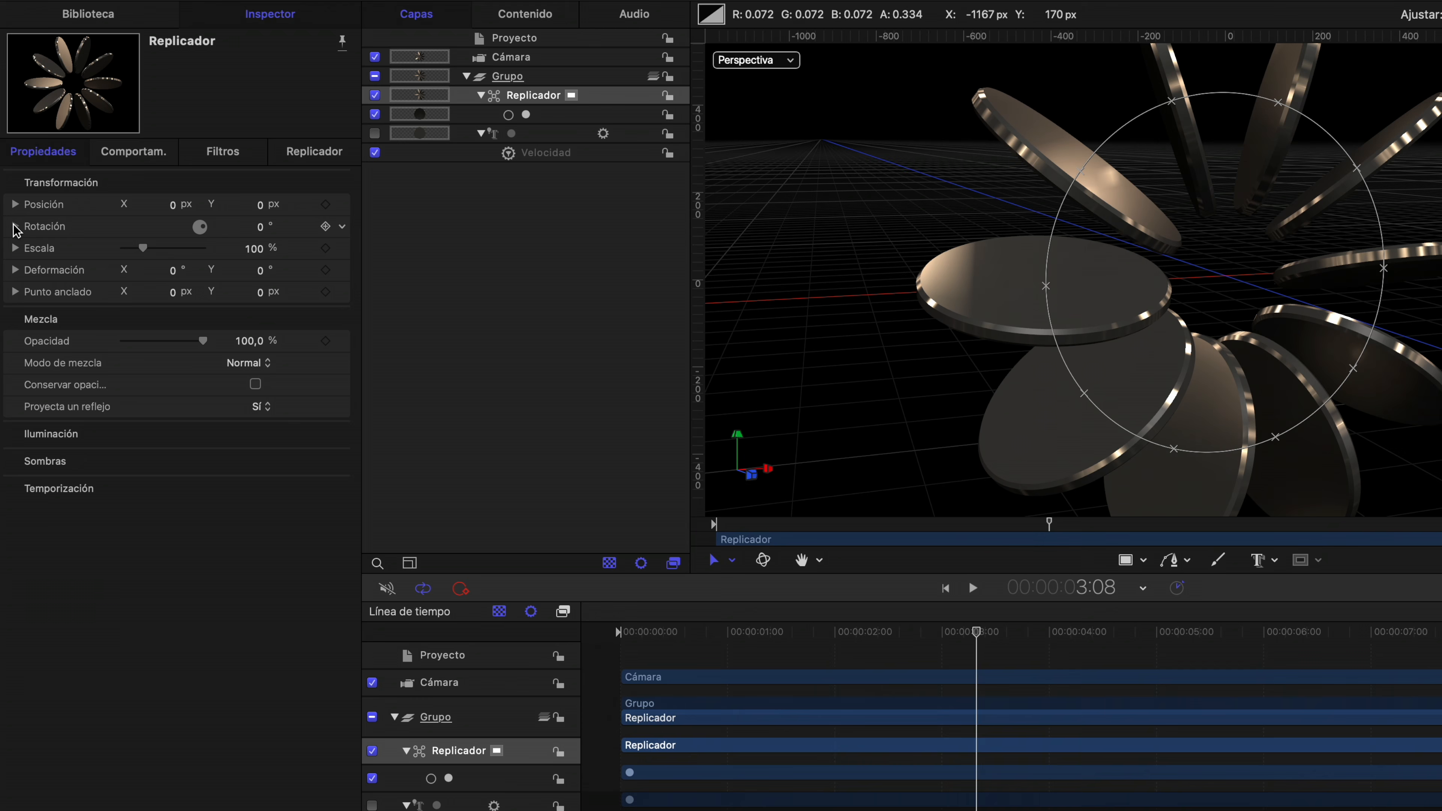
click(16, 227)
mouse_move(261, 299)
mouse_down()
mouse_move(265, 244)
mouse_move(261, 300)
mouse_up()
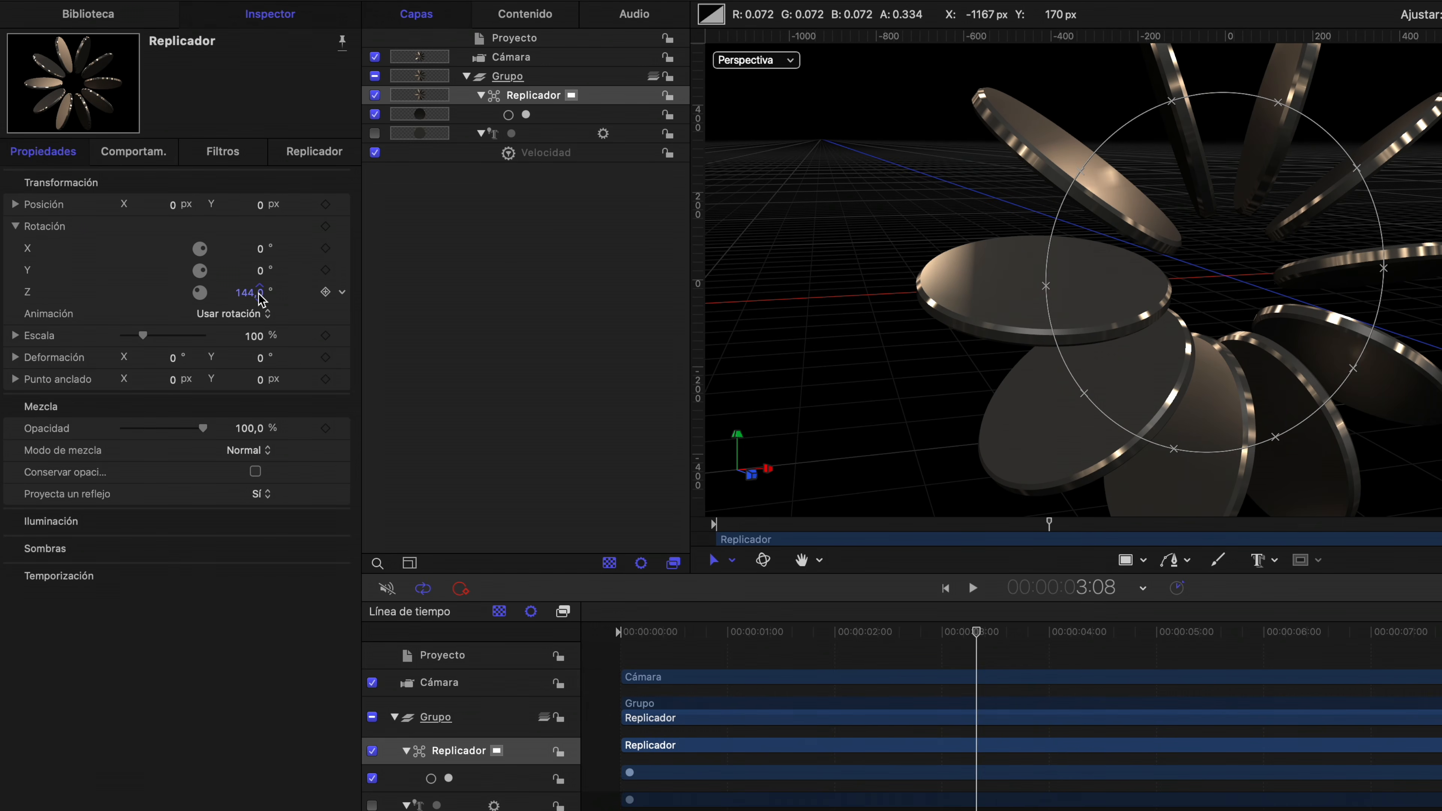
click(342, 293)
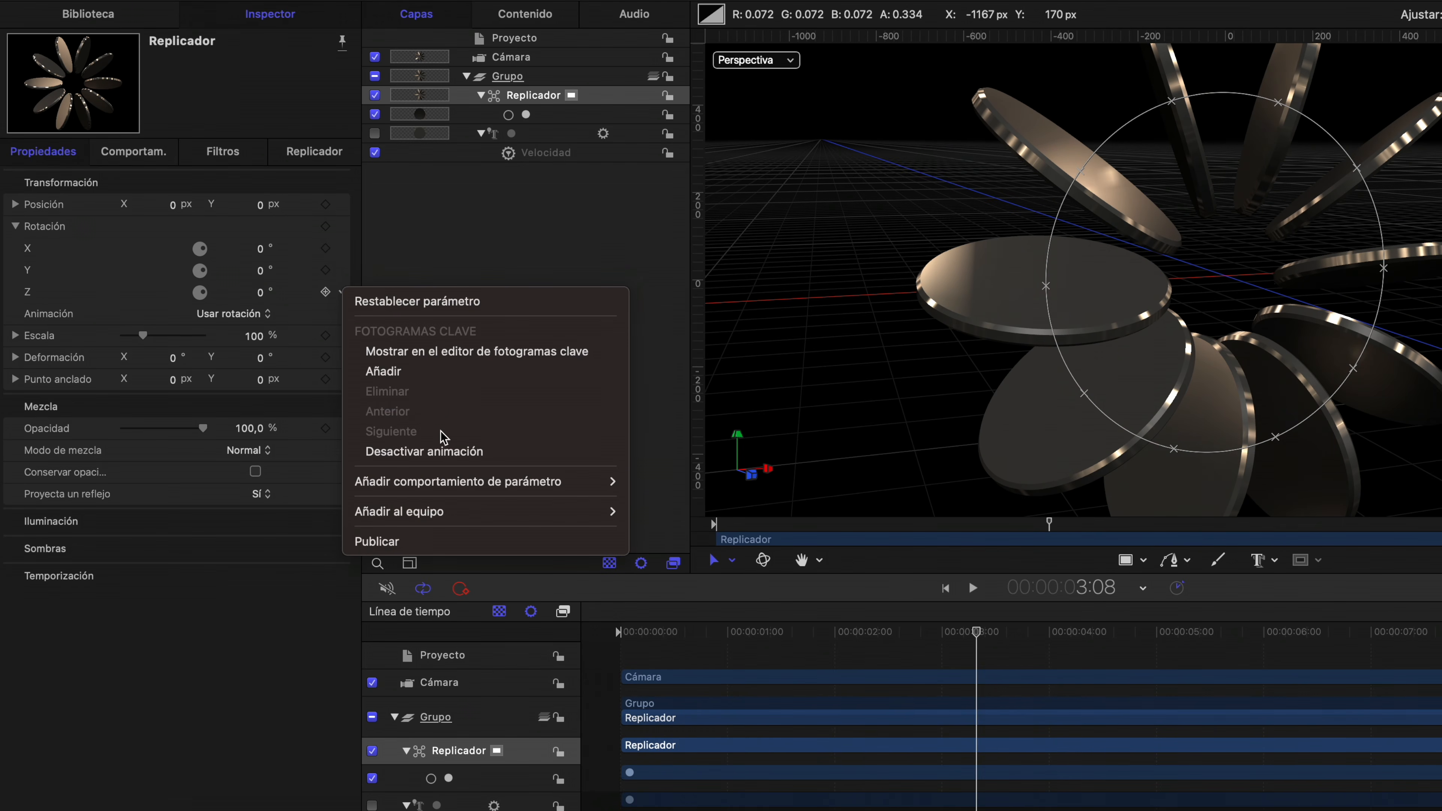
mouse_move(489, 481)
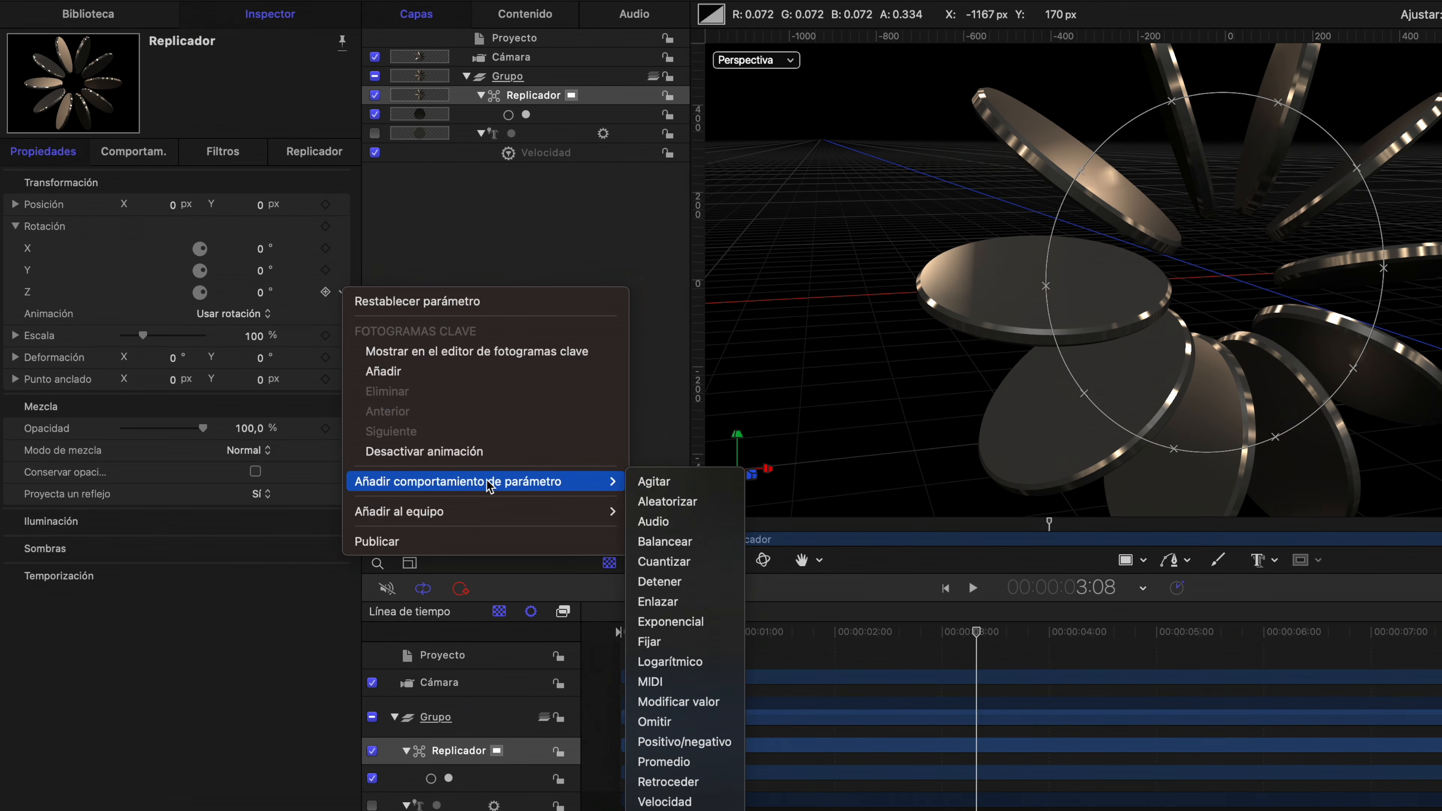
click(690, 802)
text(12)
key(Return)
key(space)
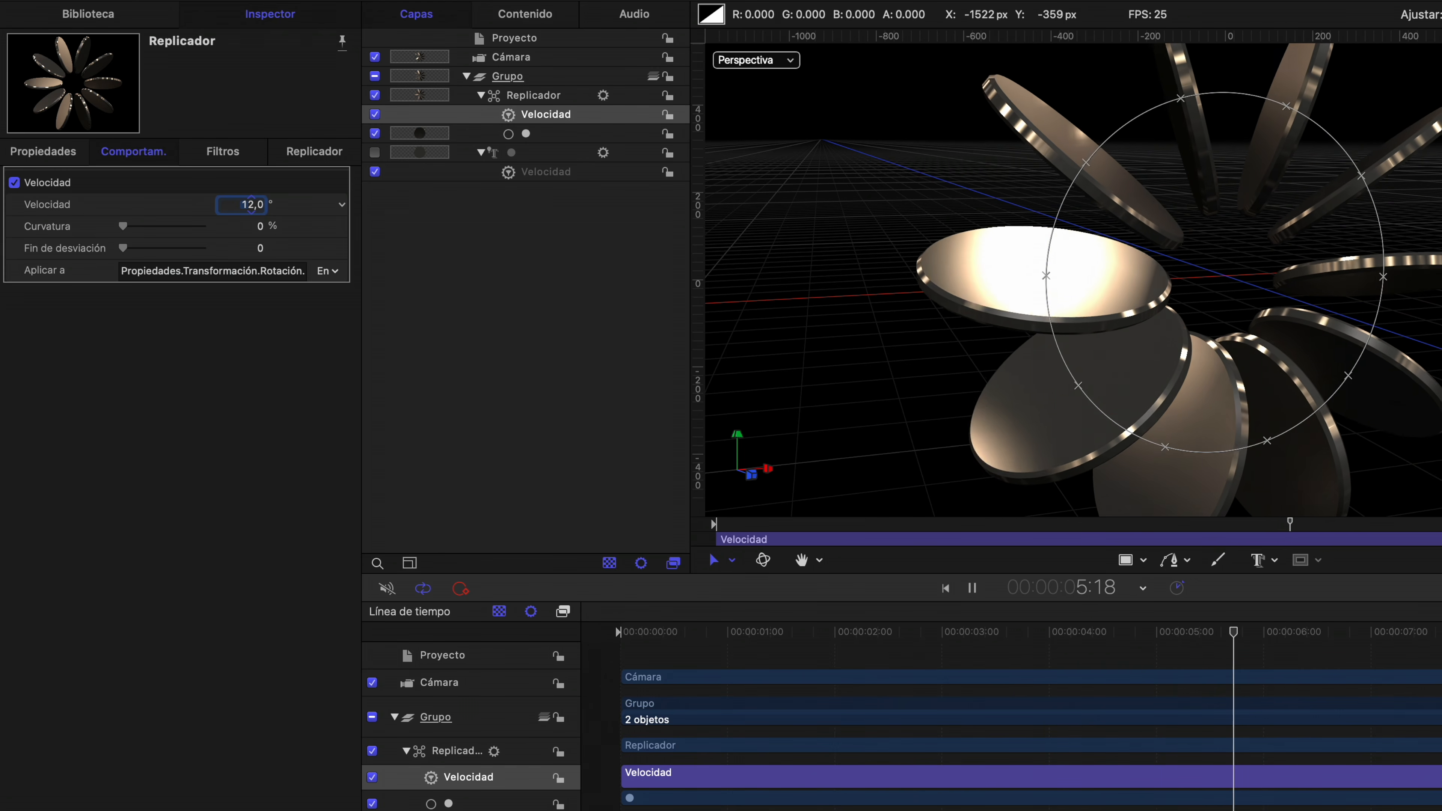
Set the speed of the replicator's Z rotation behaviour to -15°
text(-1)
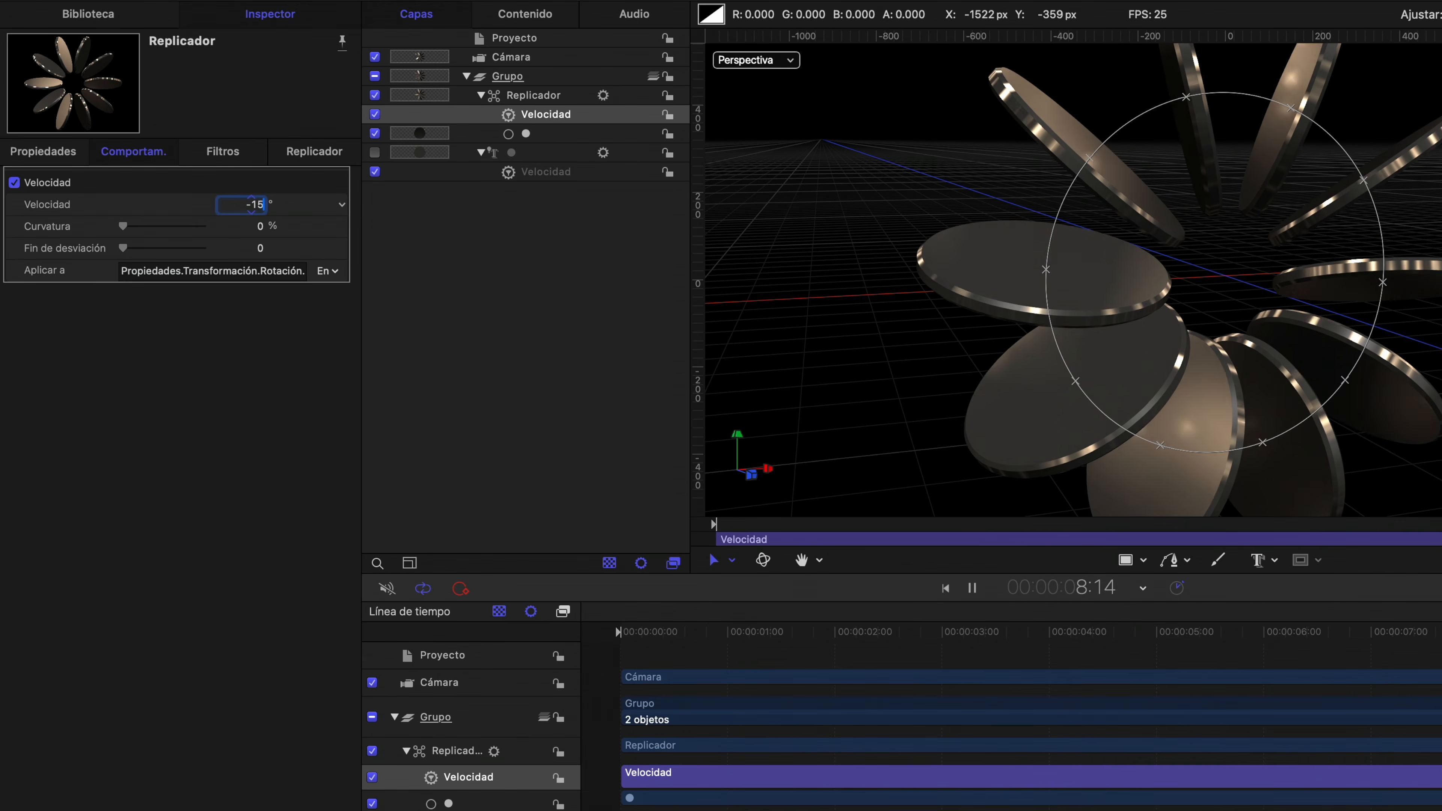
text(5)
key(Return)
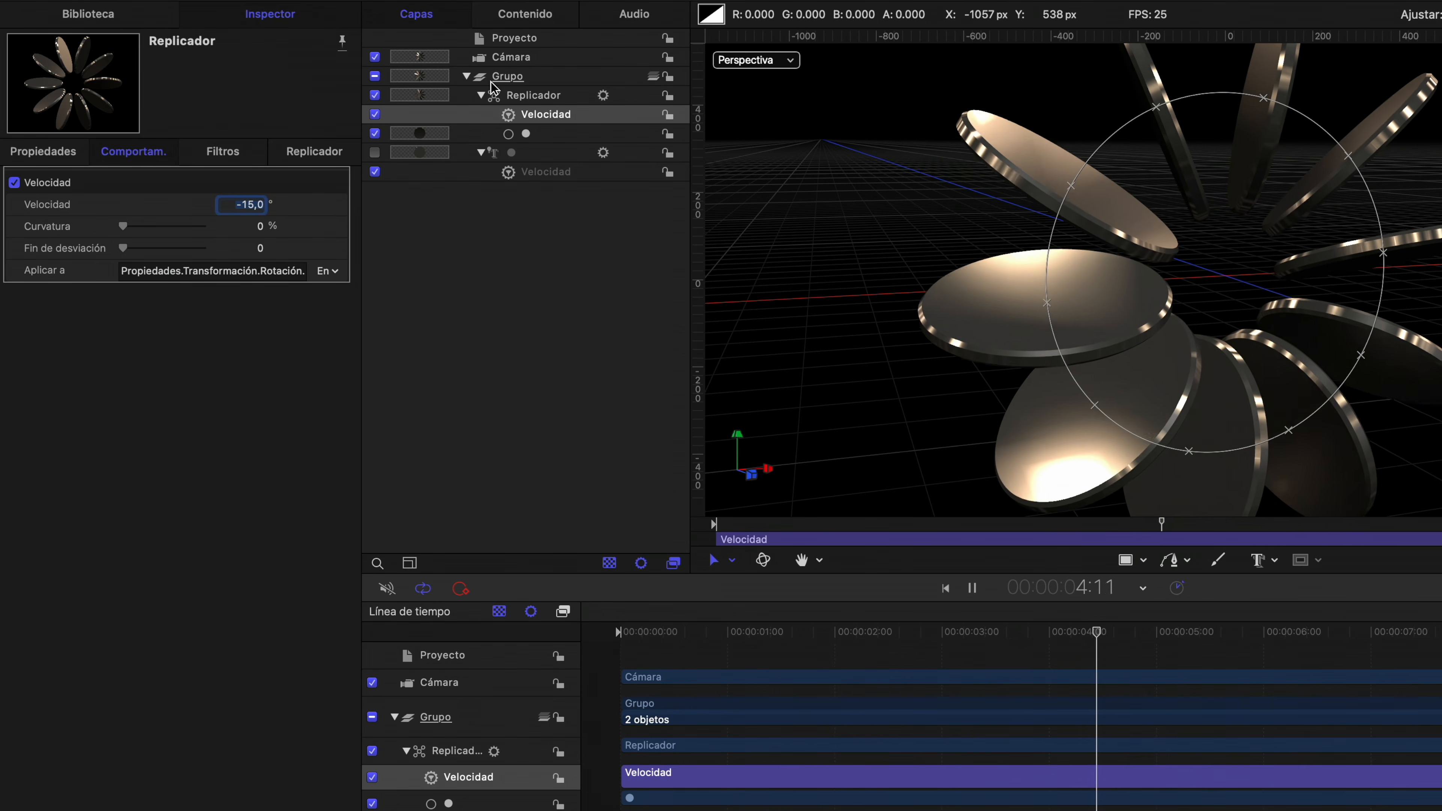
Select the camera and switch the canvas view from Perspectiva to Cámara activa
click(522, 57)
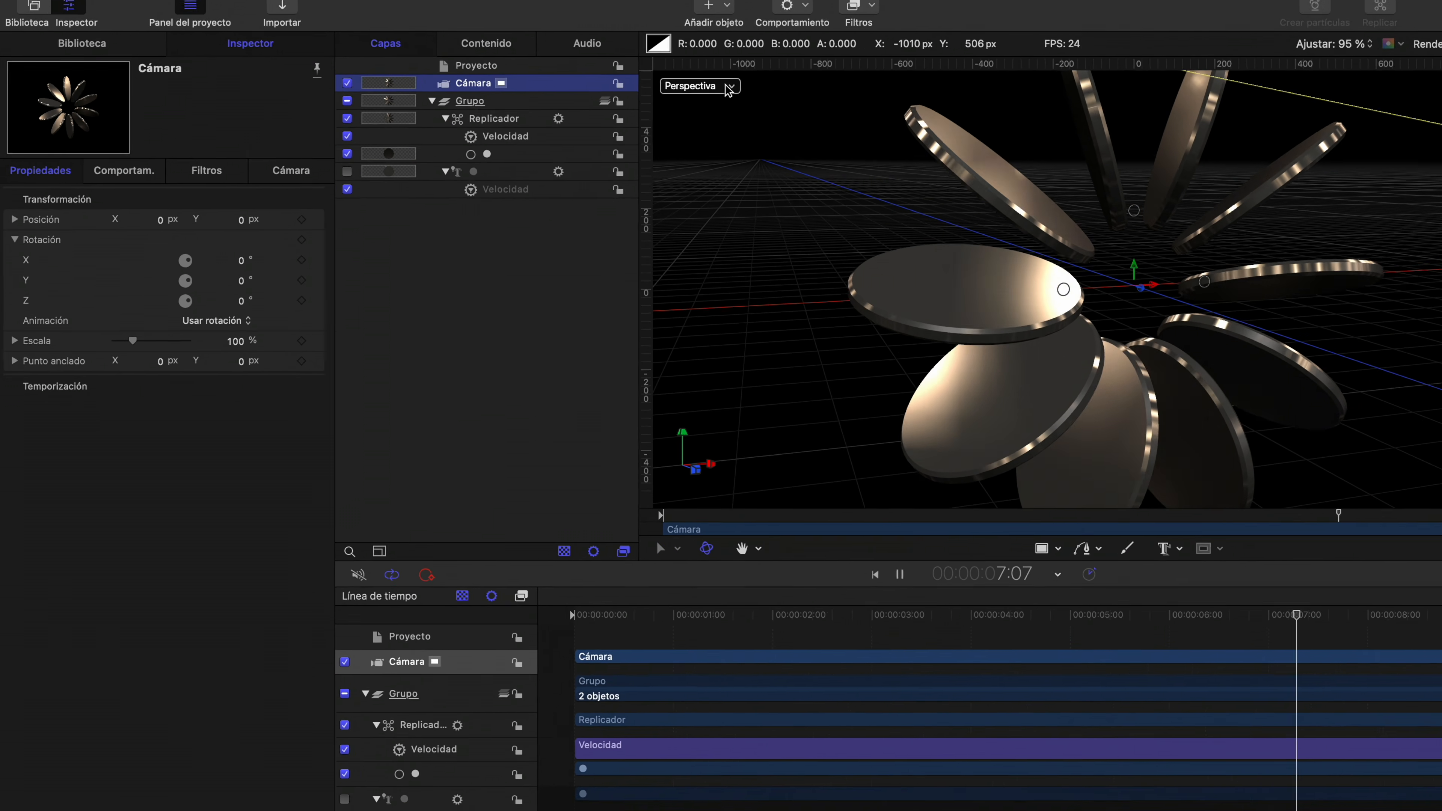
click(789, 61)
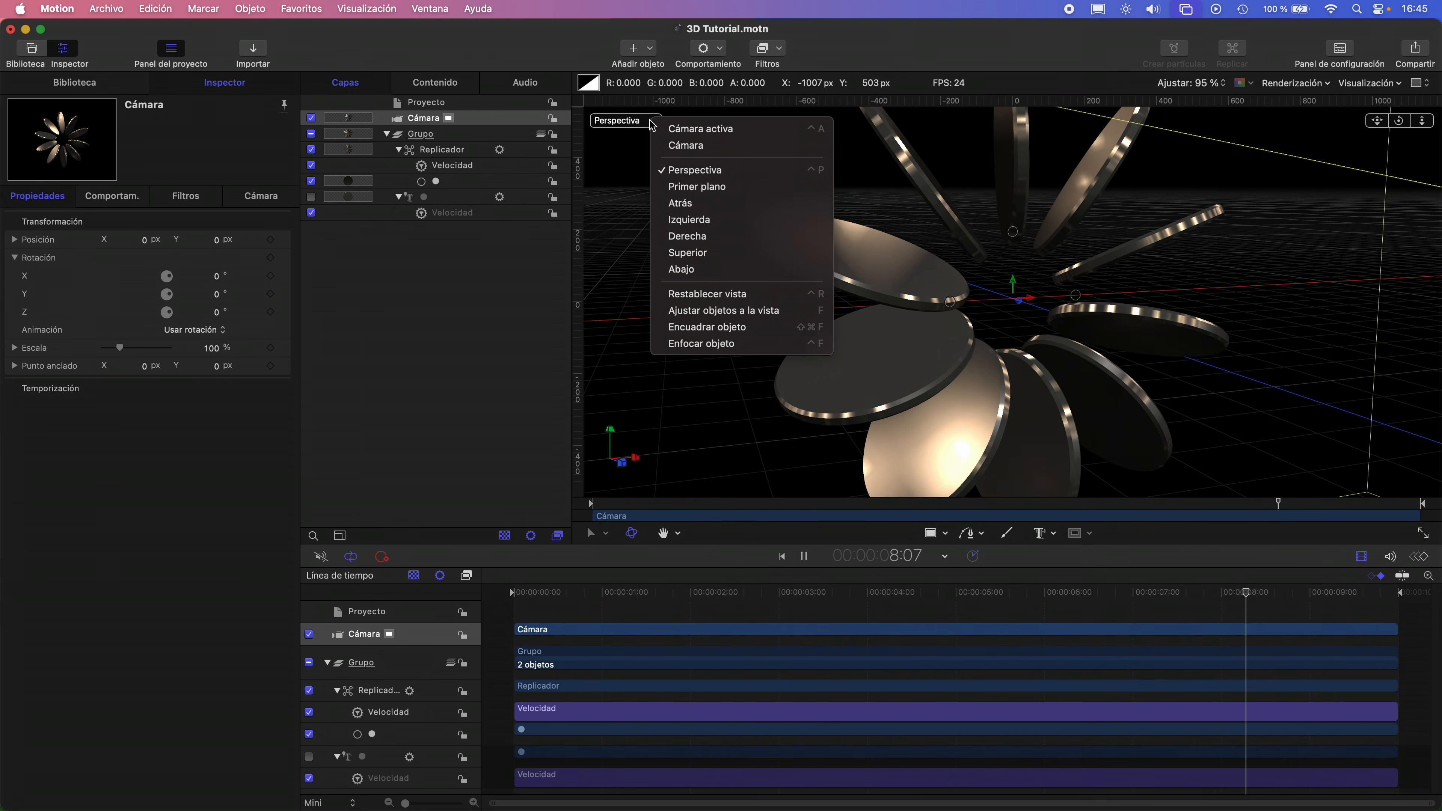
click(680, 130)
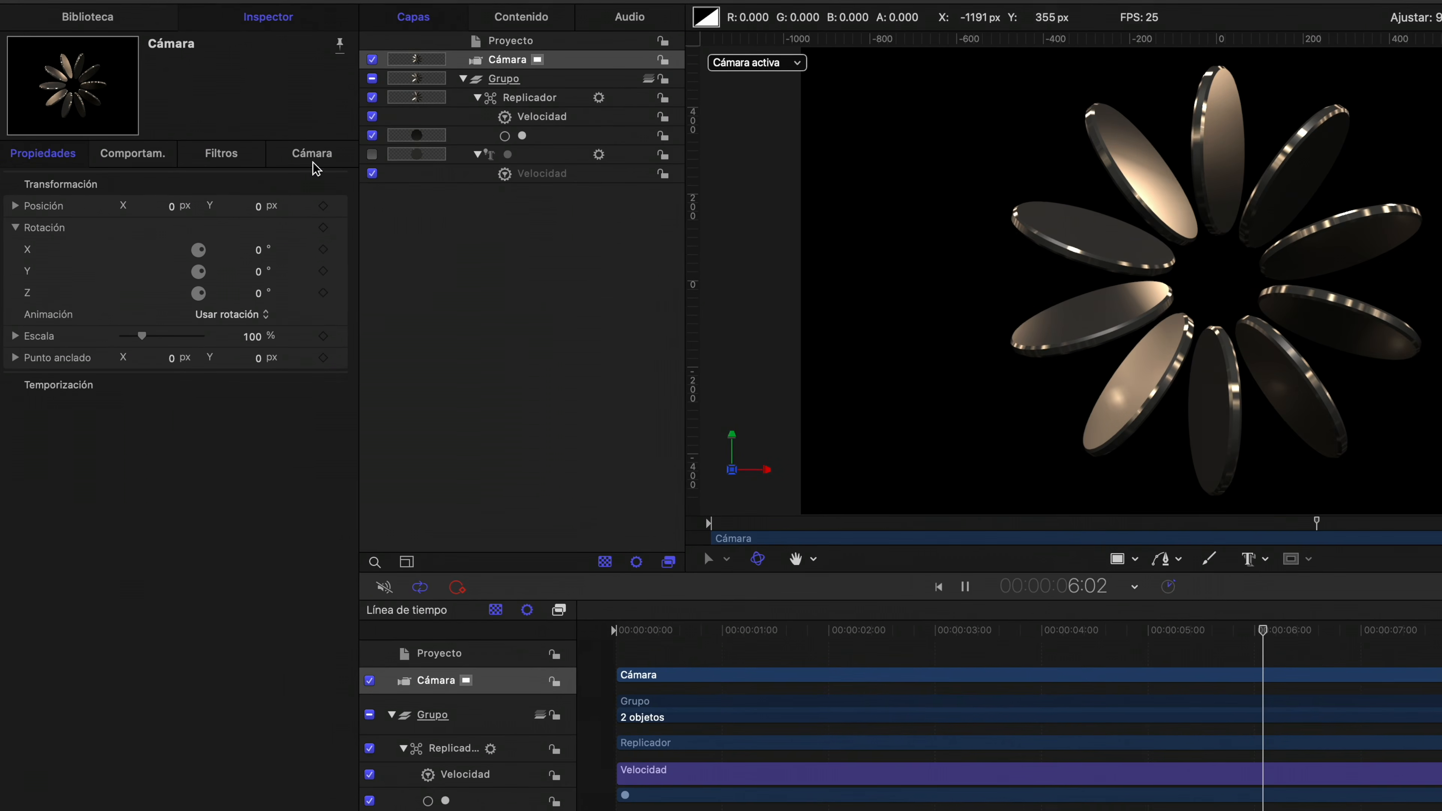
Set the camera's angle of view to 115° and pan, orbit and dolly it to frame the discs close up at an angle
click(261, 195)
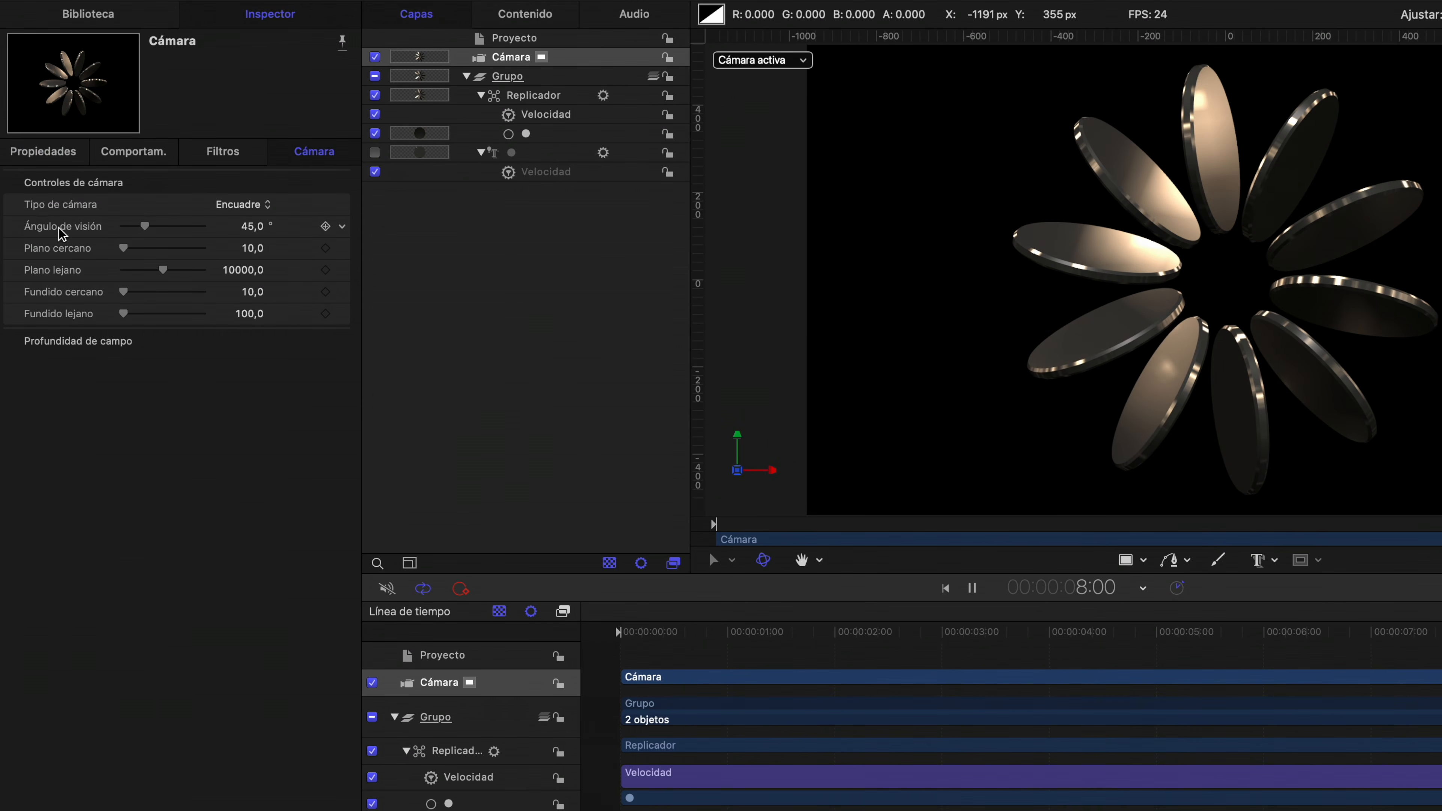
drag(252, 228, 252, 180)
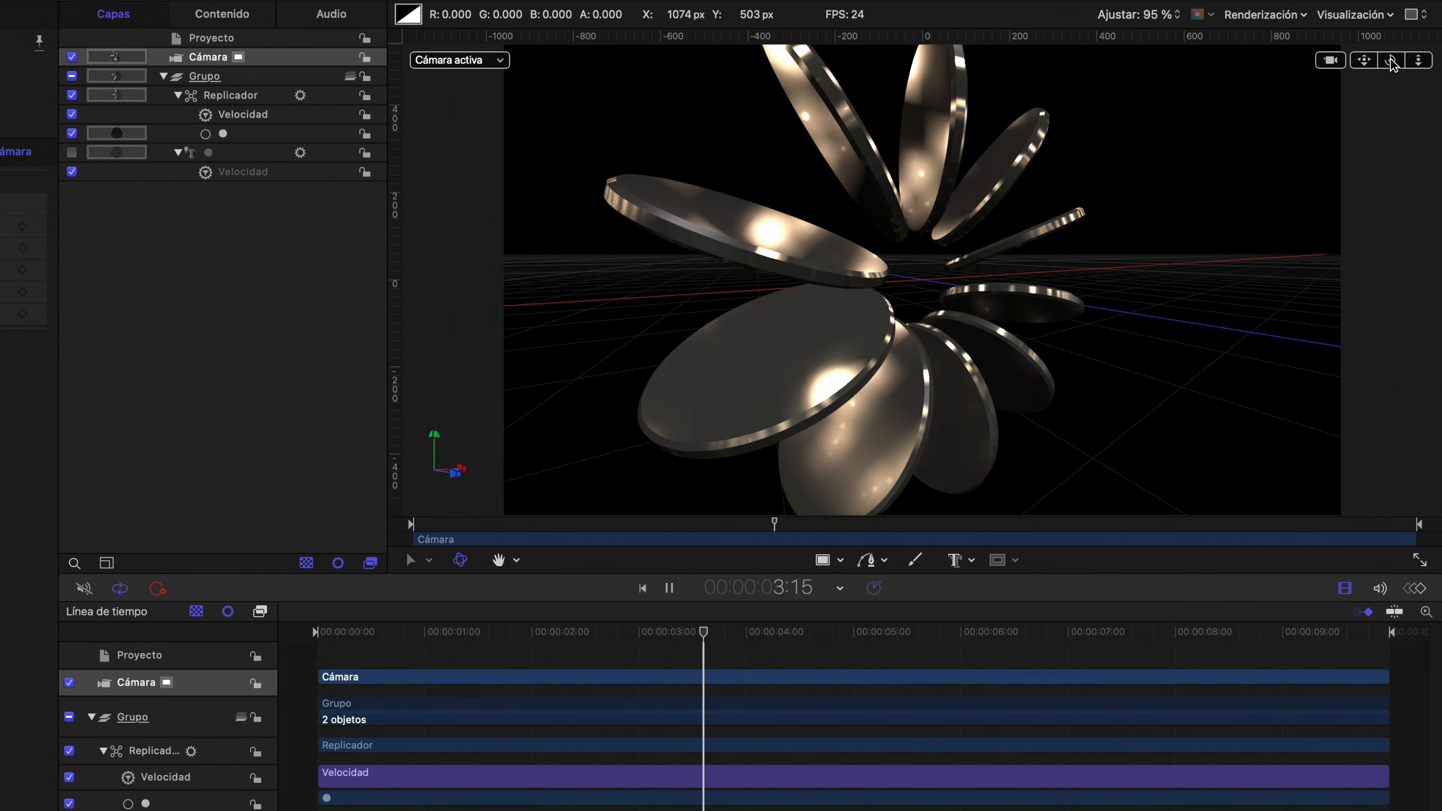
drag(1364, 61, 1429, 62)
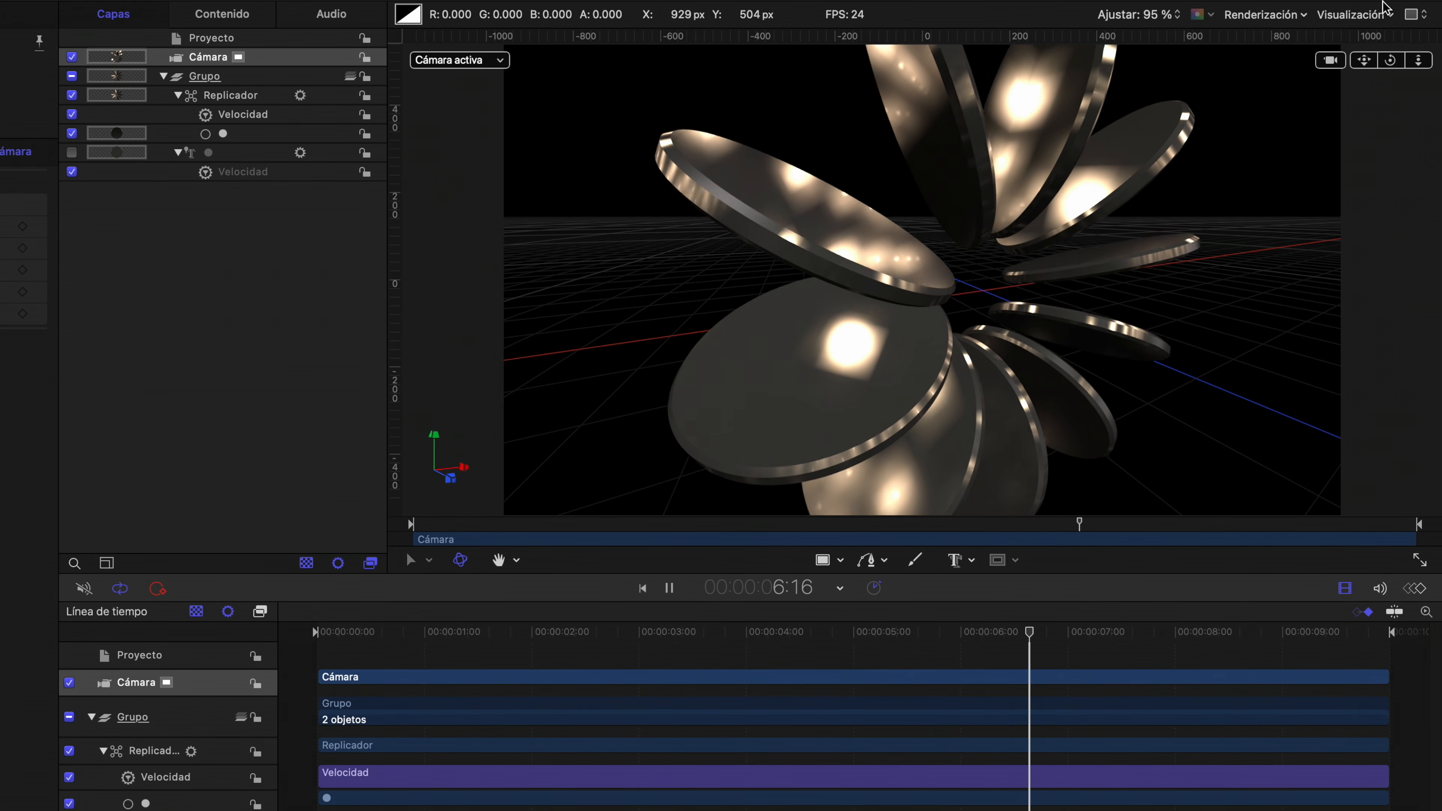
drag(1390, 61, 1369, 56)
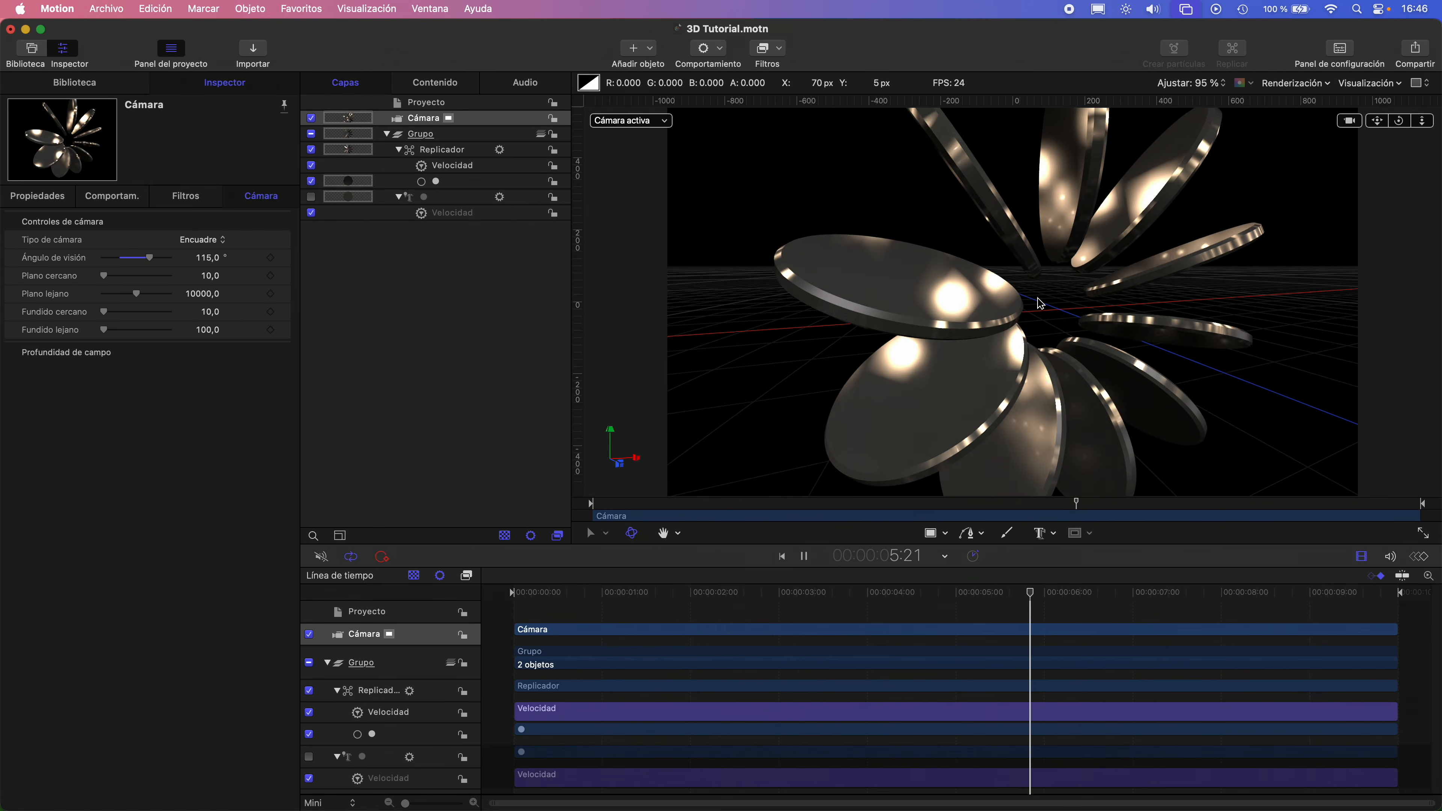
key(space)
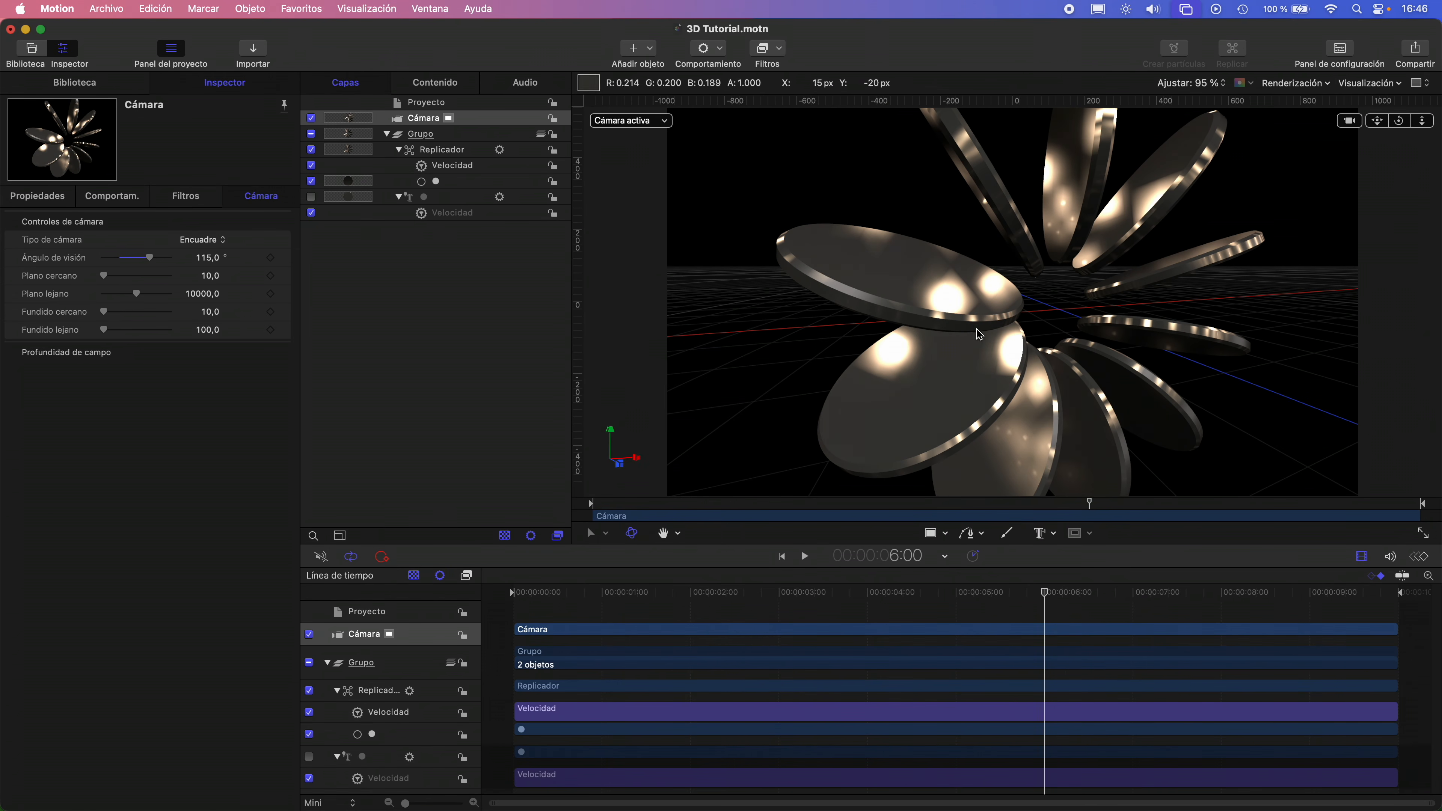
drag(555, 592, 459, 595)
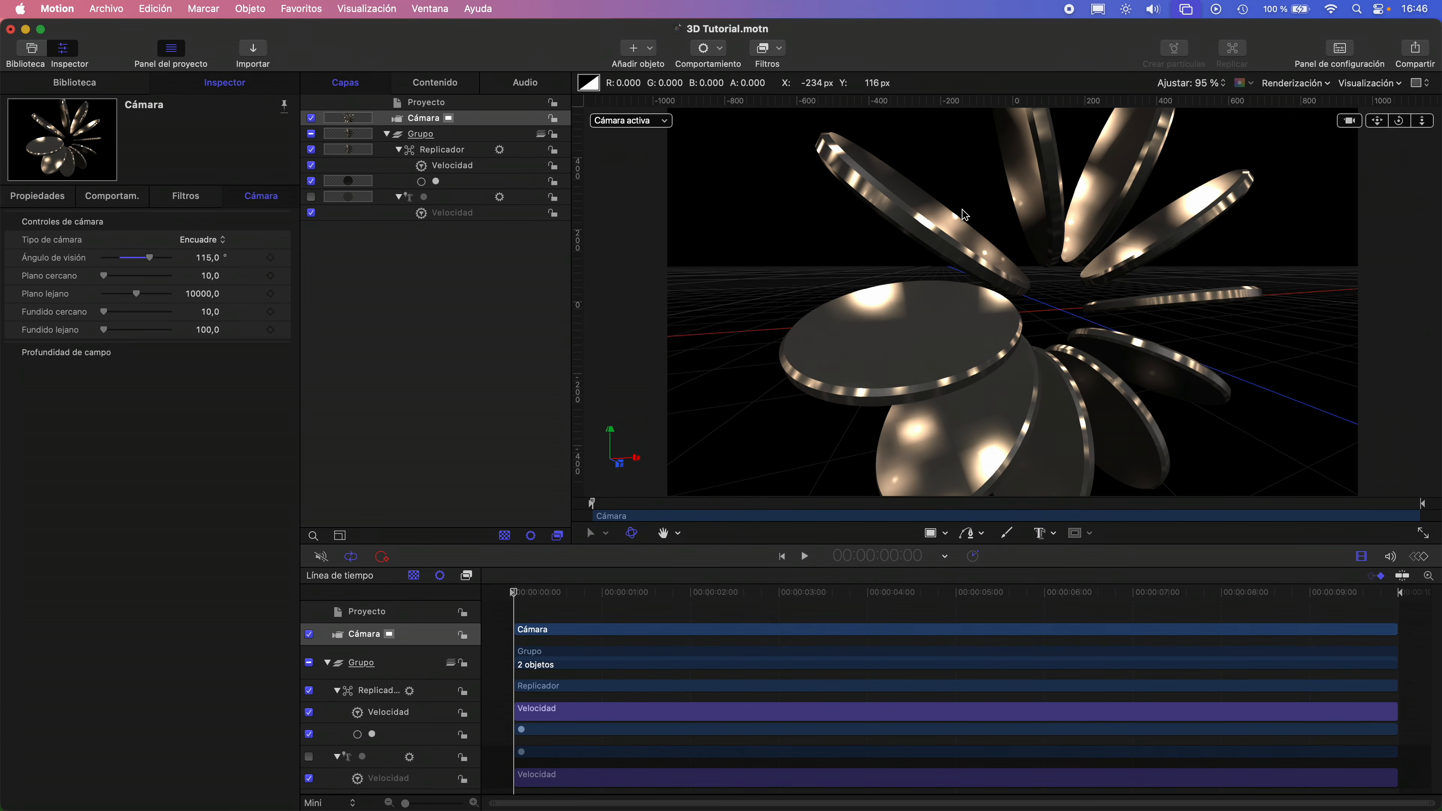
Rename the group containing the replicator as 3D
double_click(421, 134)
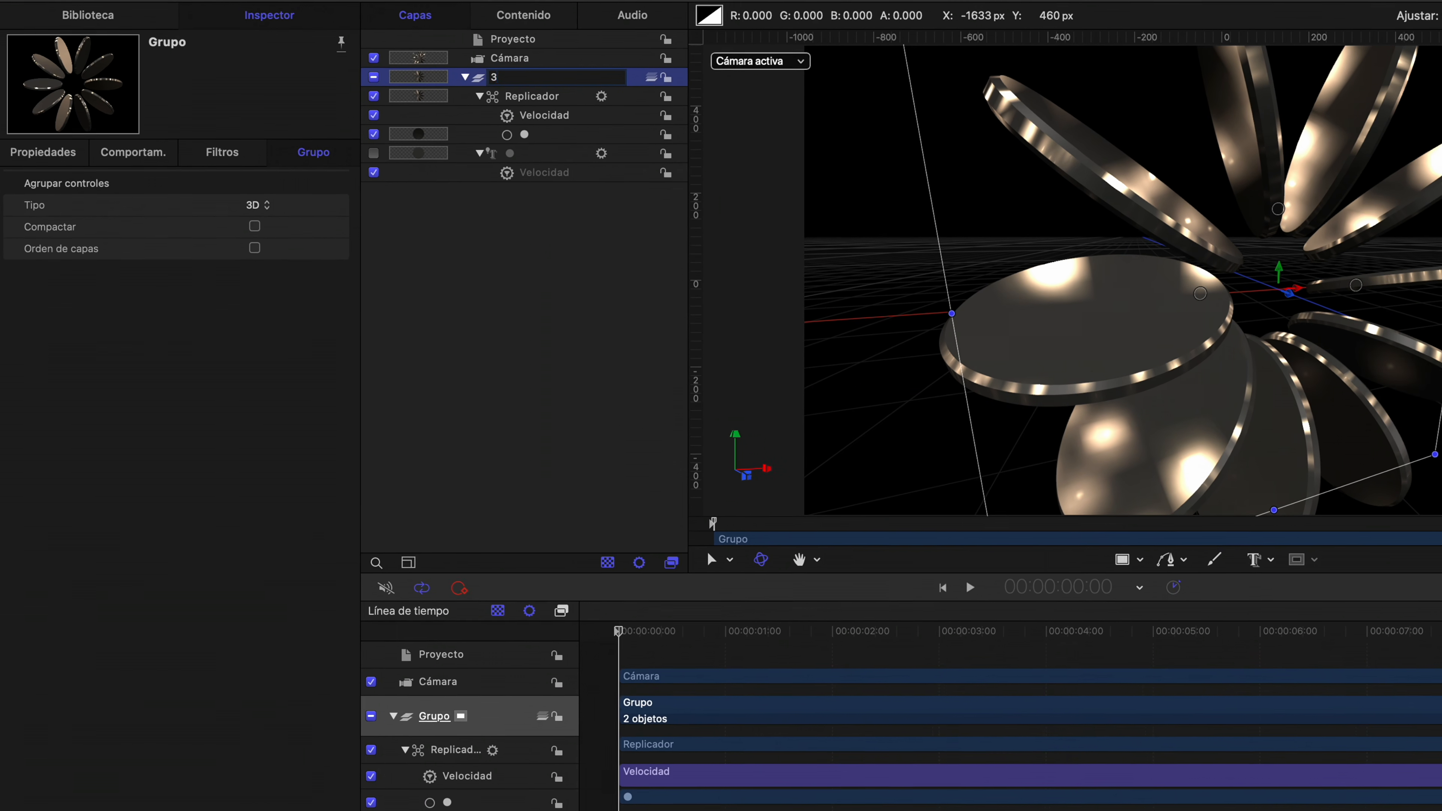
text(3D)
key(Return)
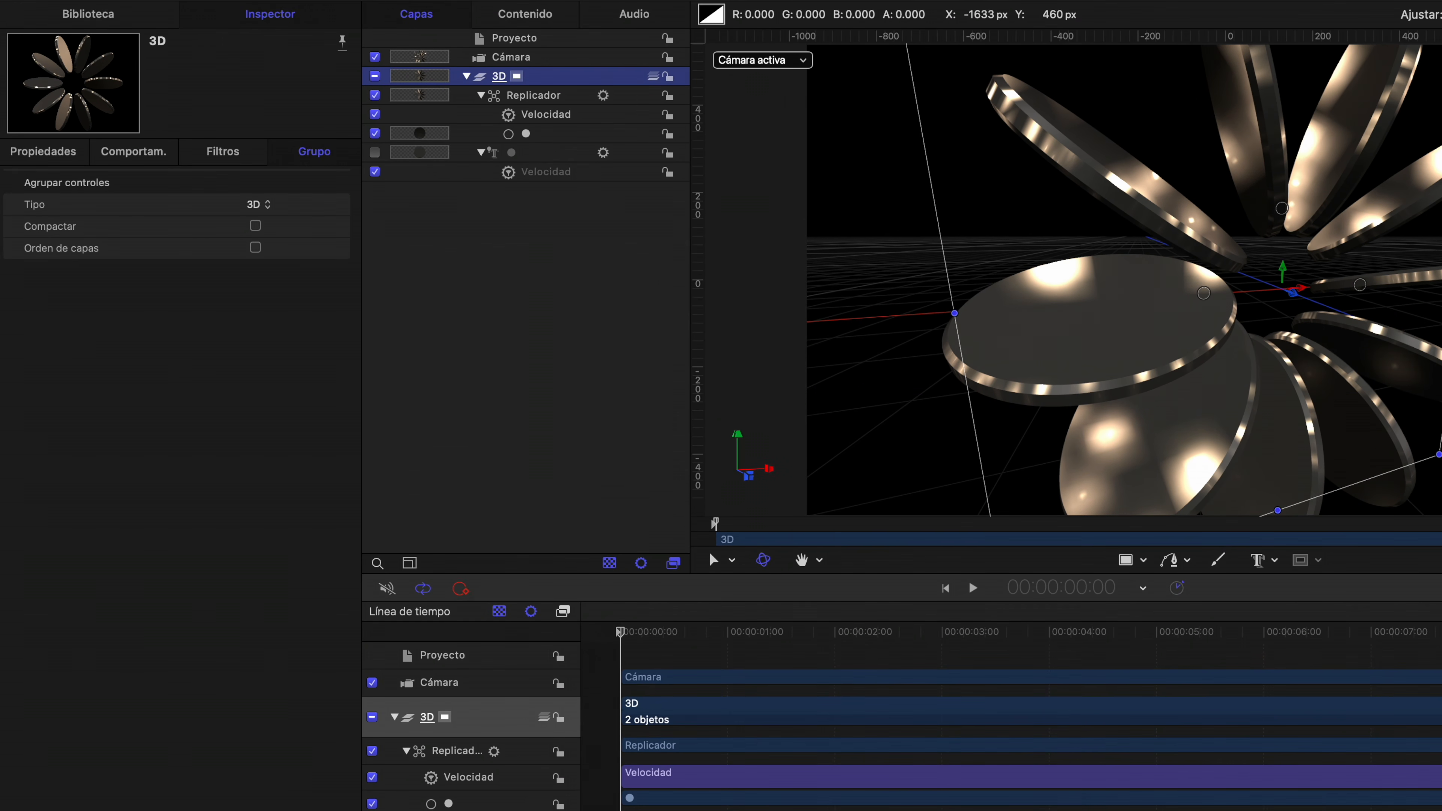
Apply the Curvas de color filter from the Color category to the 3D group
click(130, 16)
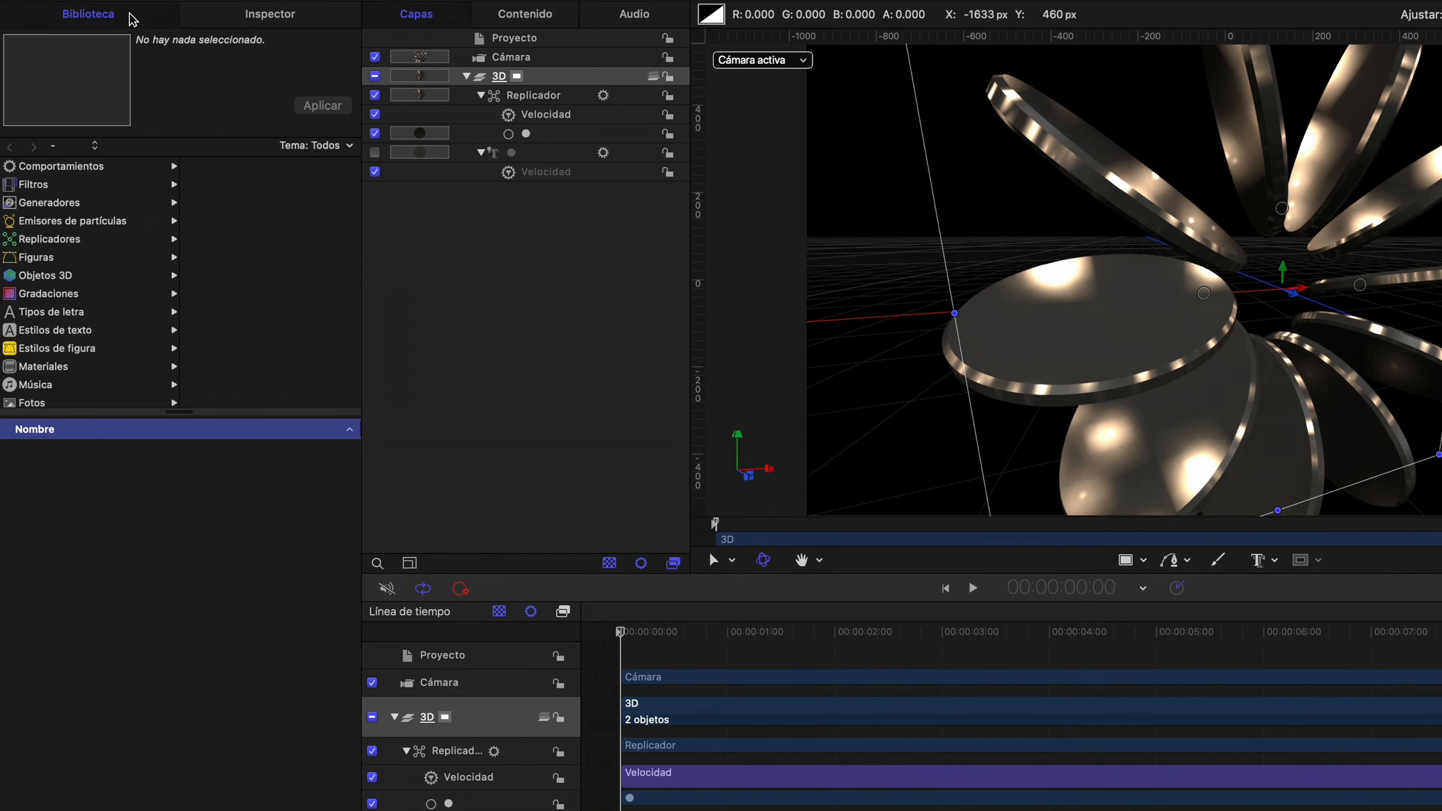
click(70, 189)
click(230, 242)
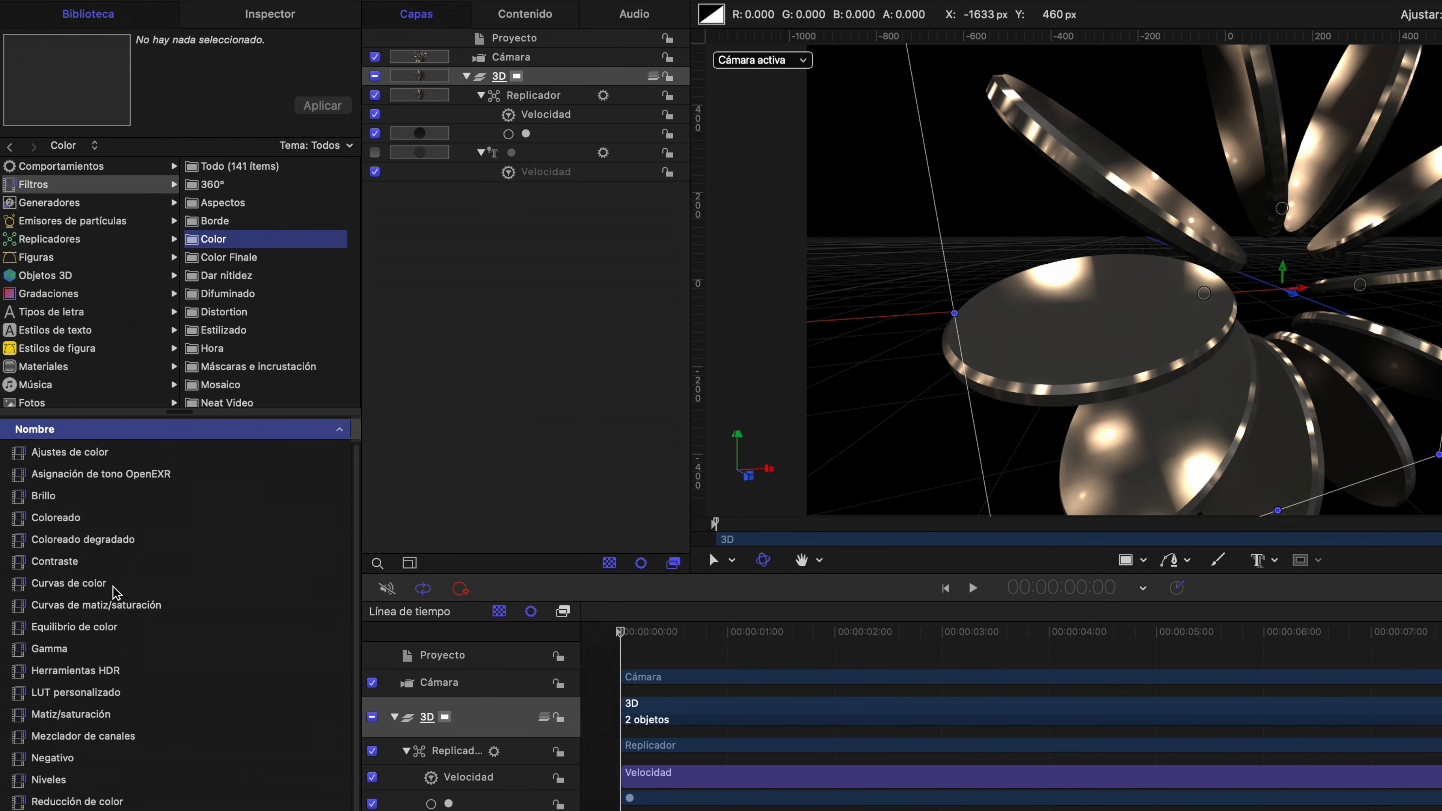
drag(74, 586, 477, 273)
drag(499, 86, 502, 82)
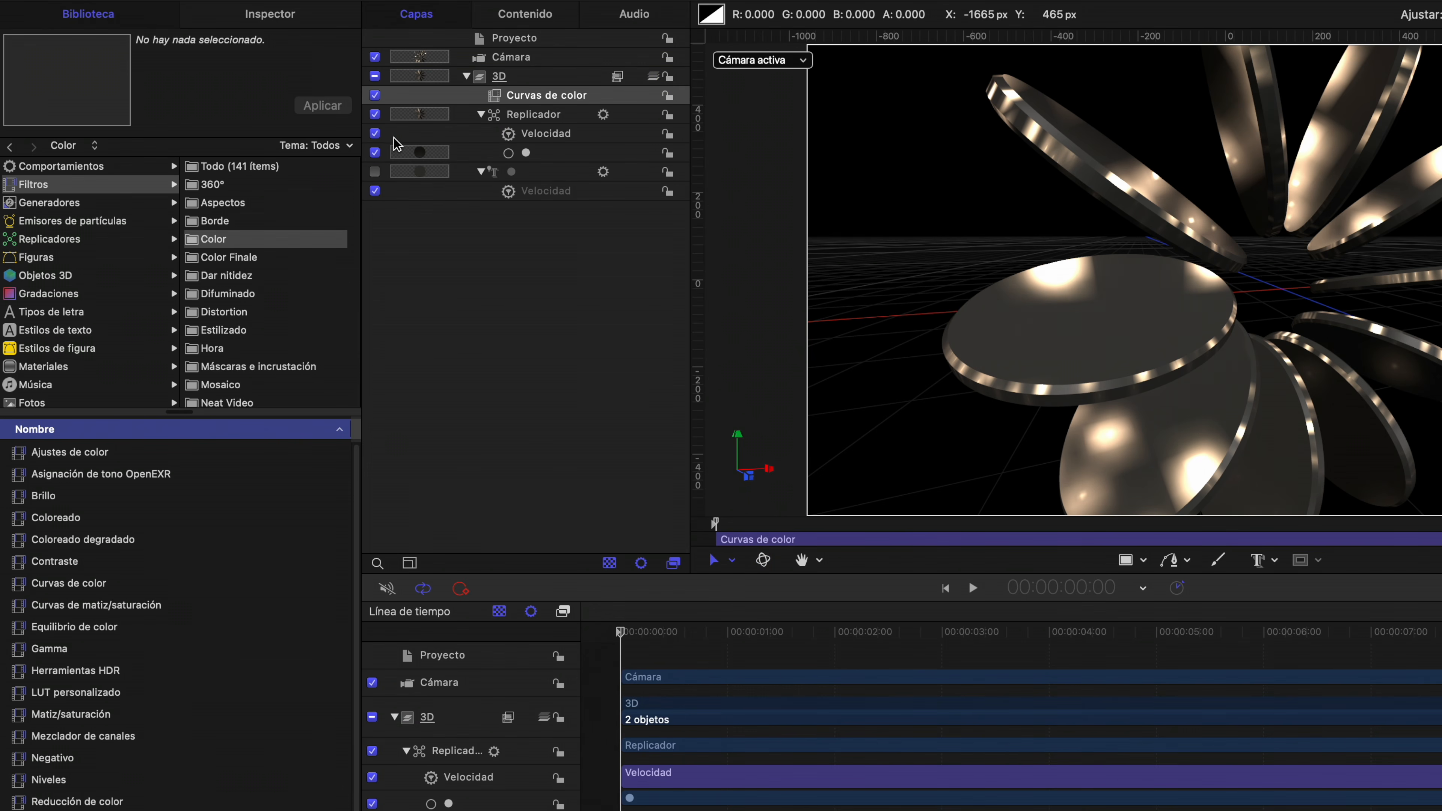
Shape the filter's luminance curve into a gentle S, lowering the shadows and raising the highlights slightly
click(311, 21)
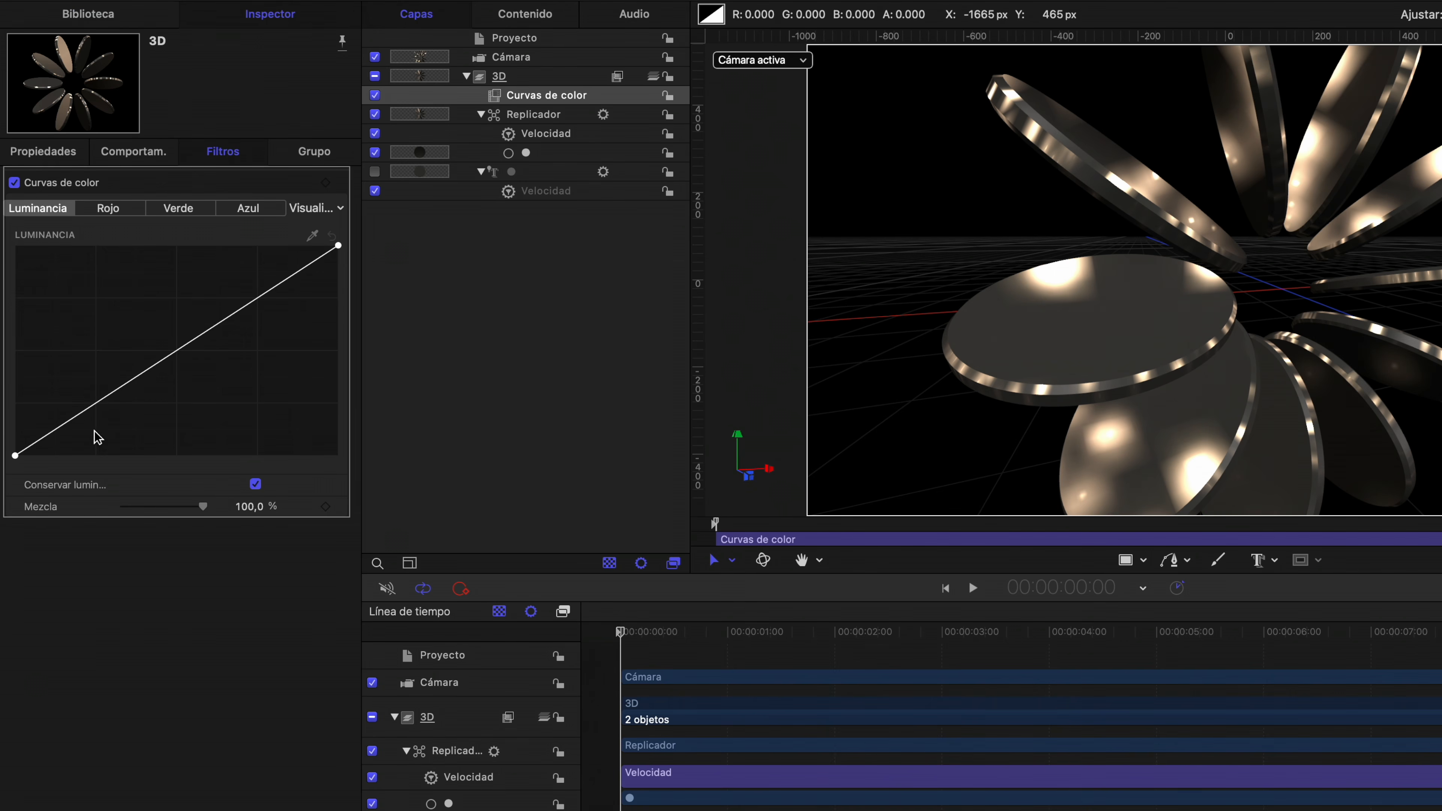
drag(92, 404, 100, 410)
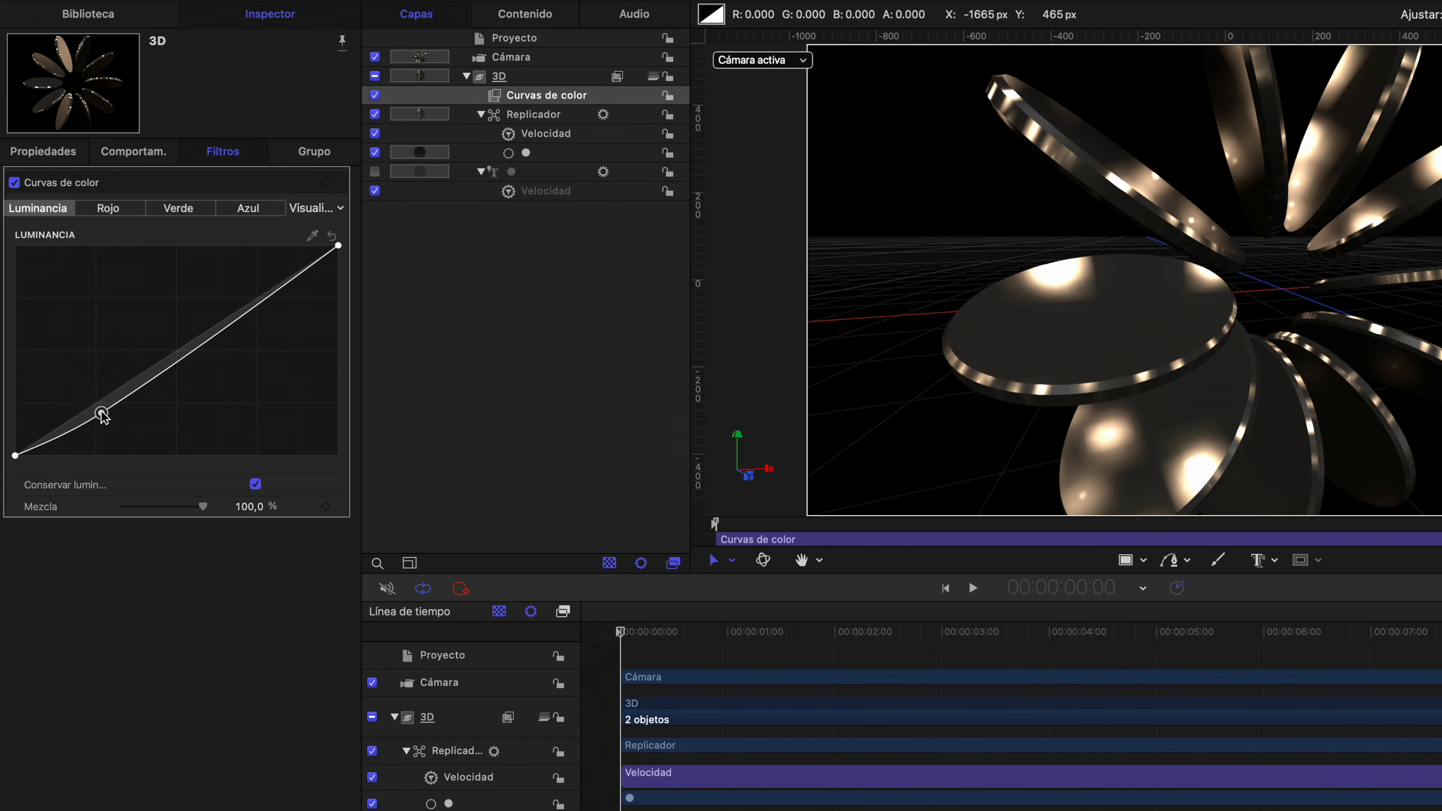
drag(257, 306, 255, 299)
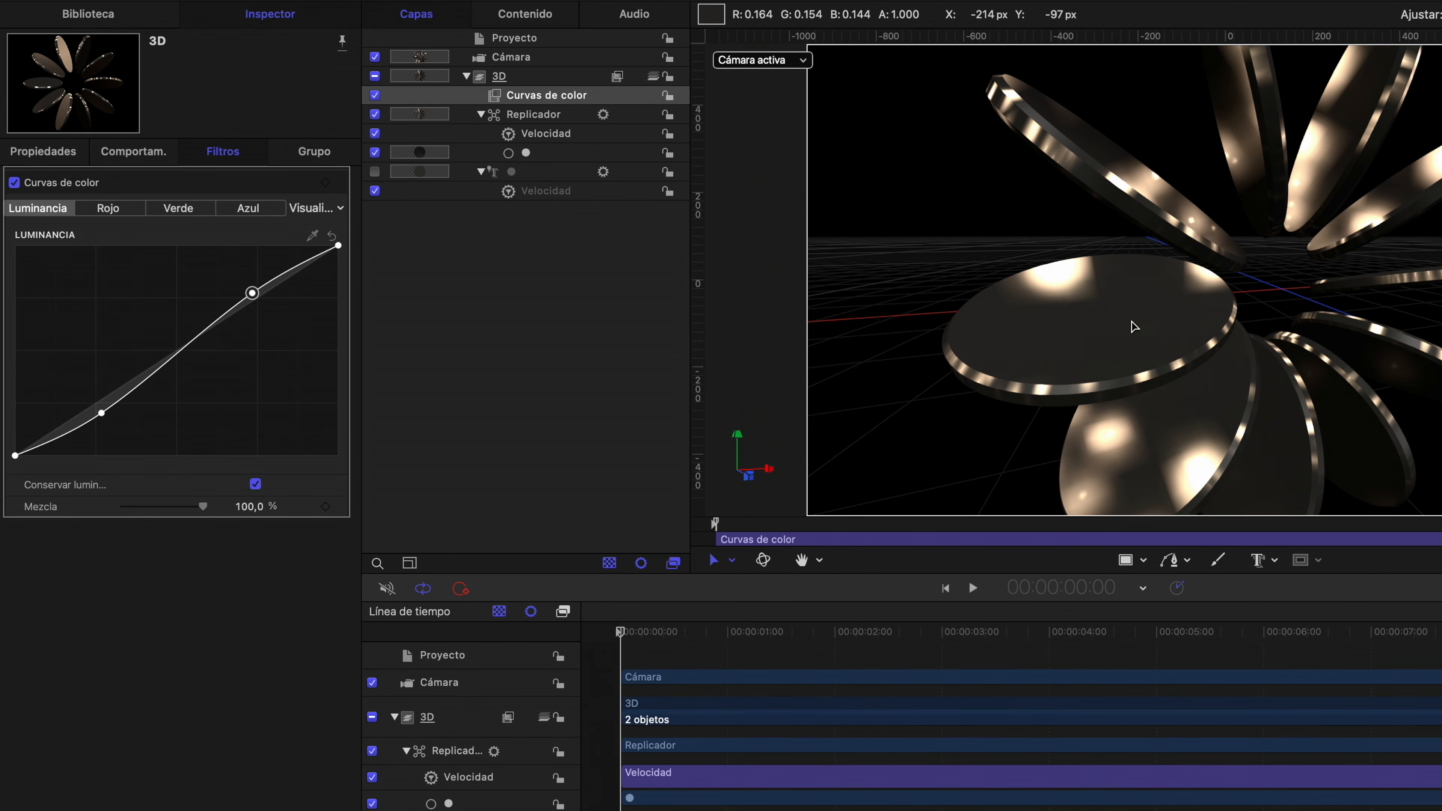
Search the library for "ruido" and apply the Añadir ruido filter to the 3D group
click(101, 17)
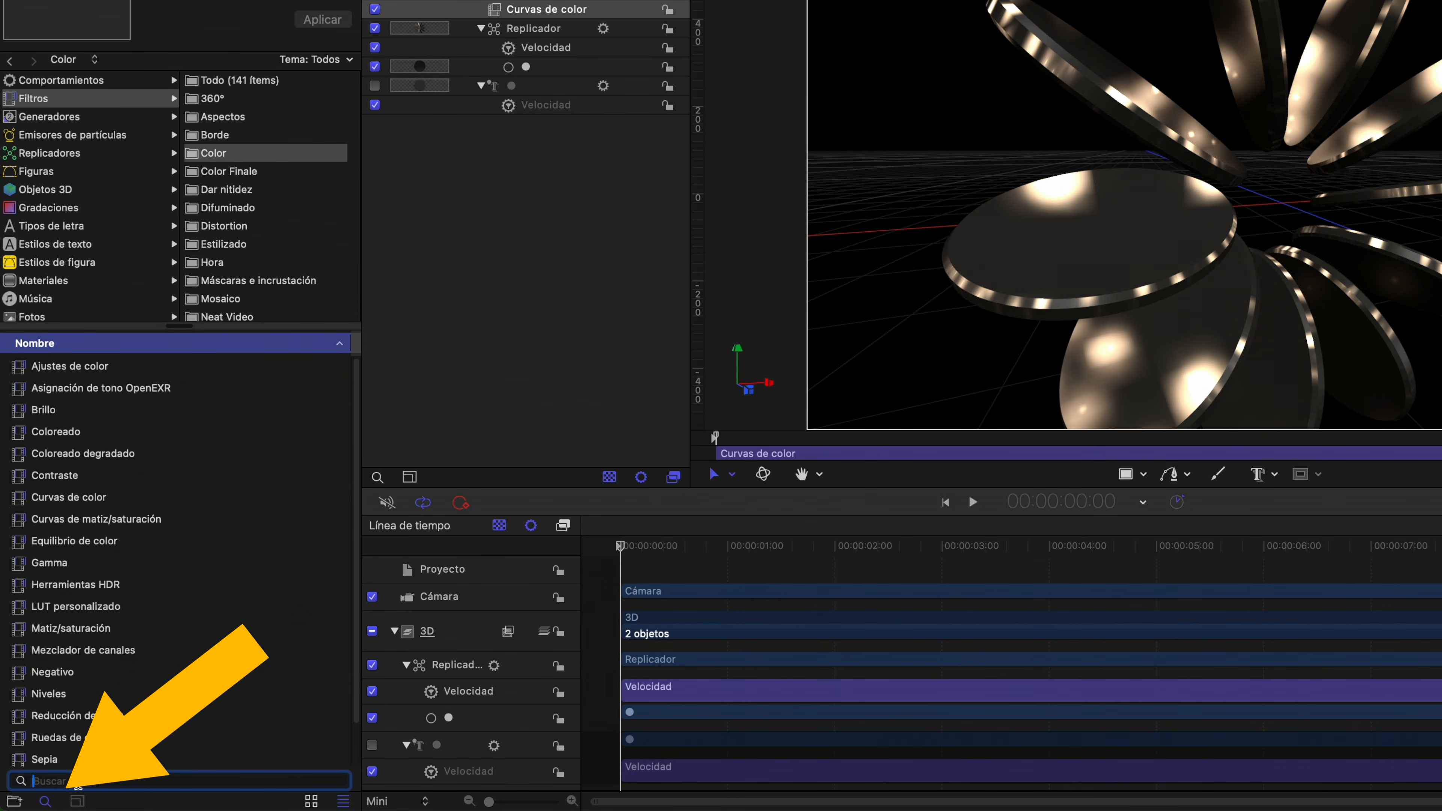
text(ruido)
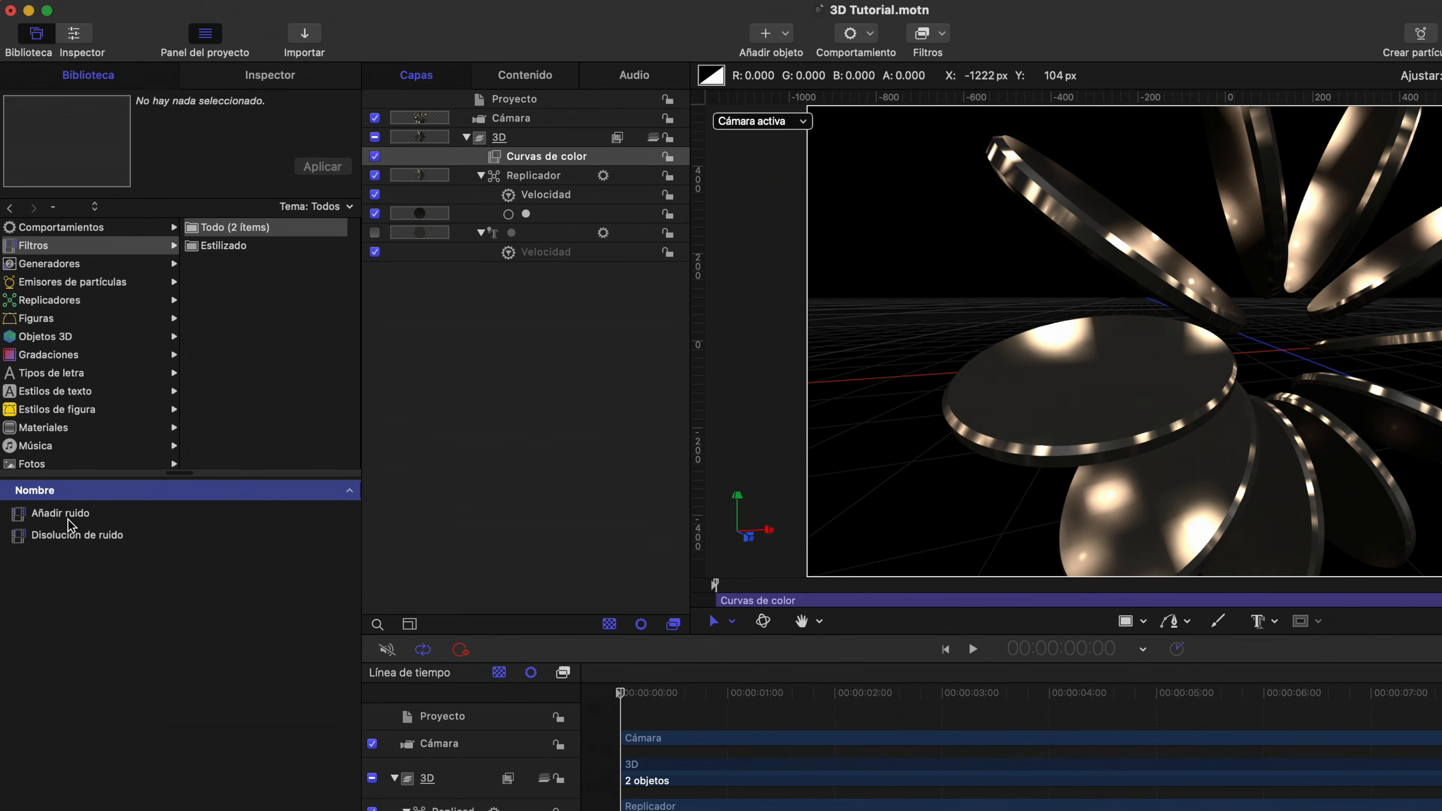
drag(80, 518, 534, 146)
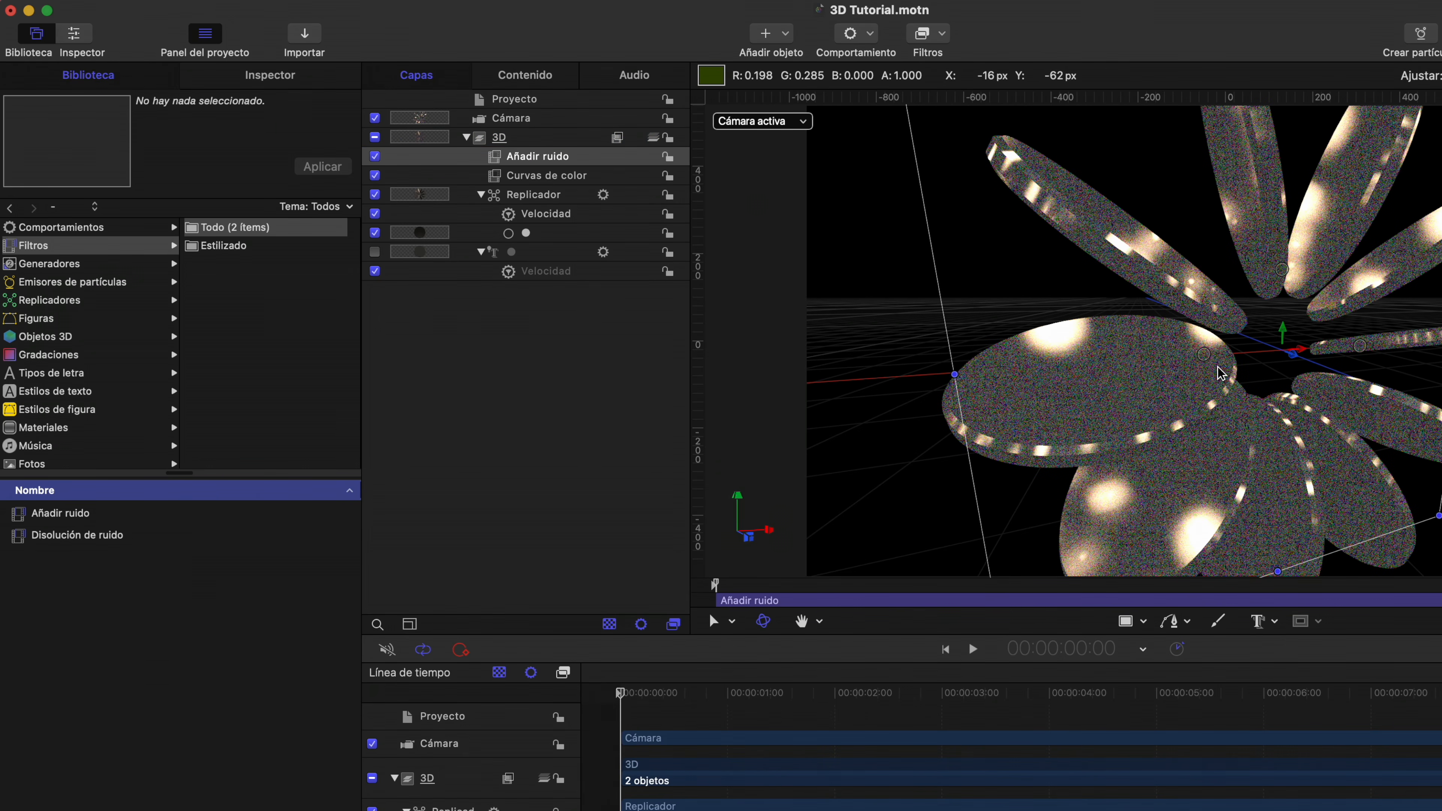
Set the noise to monochrome Ruido gausiano (película granulada) with amount 0,15 and mix 9,84 %, and preview playback
click(298, 80)
click(204, 289)
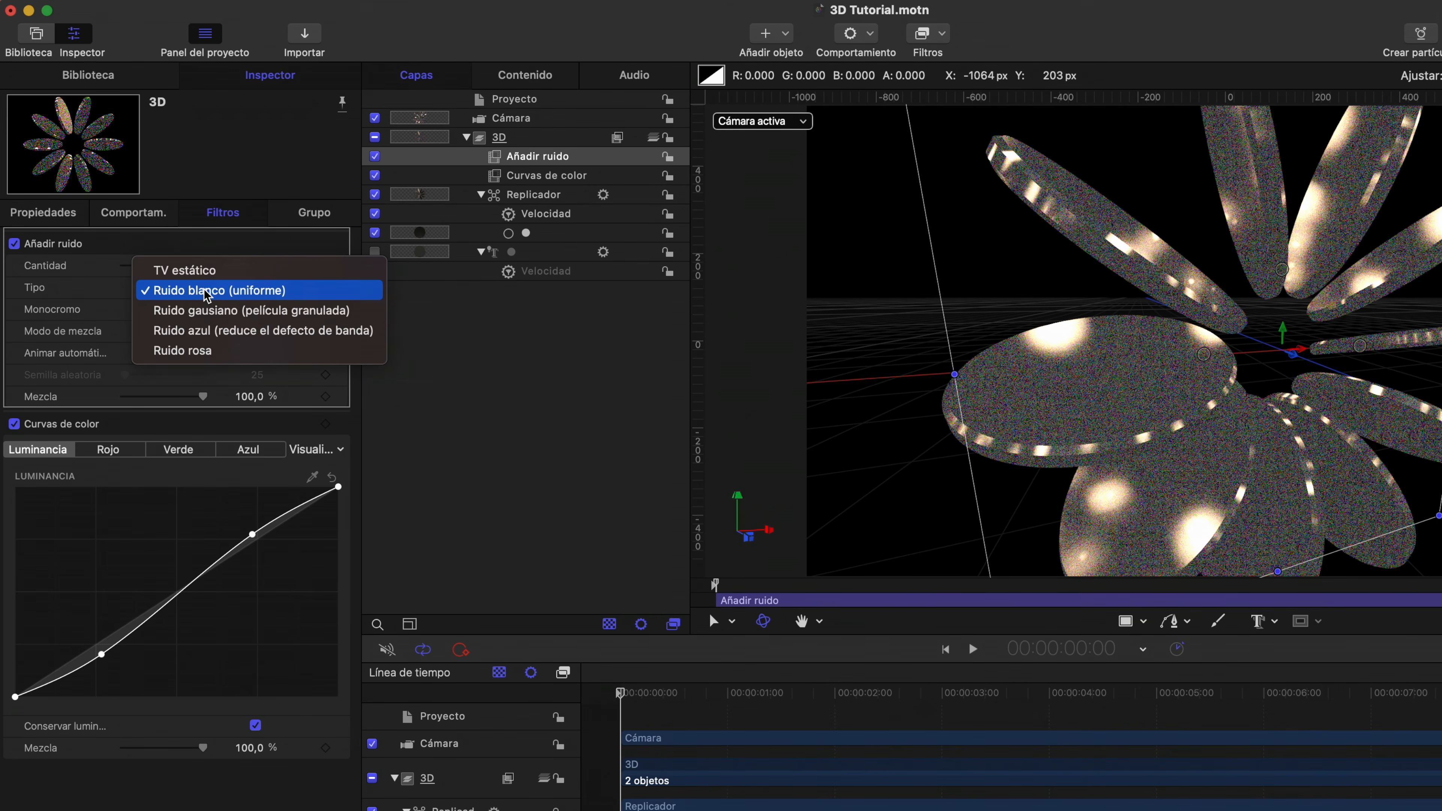
click(235, 318)
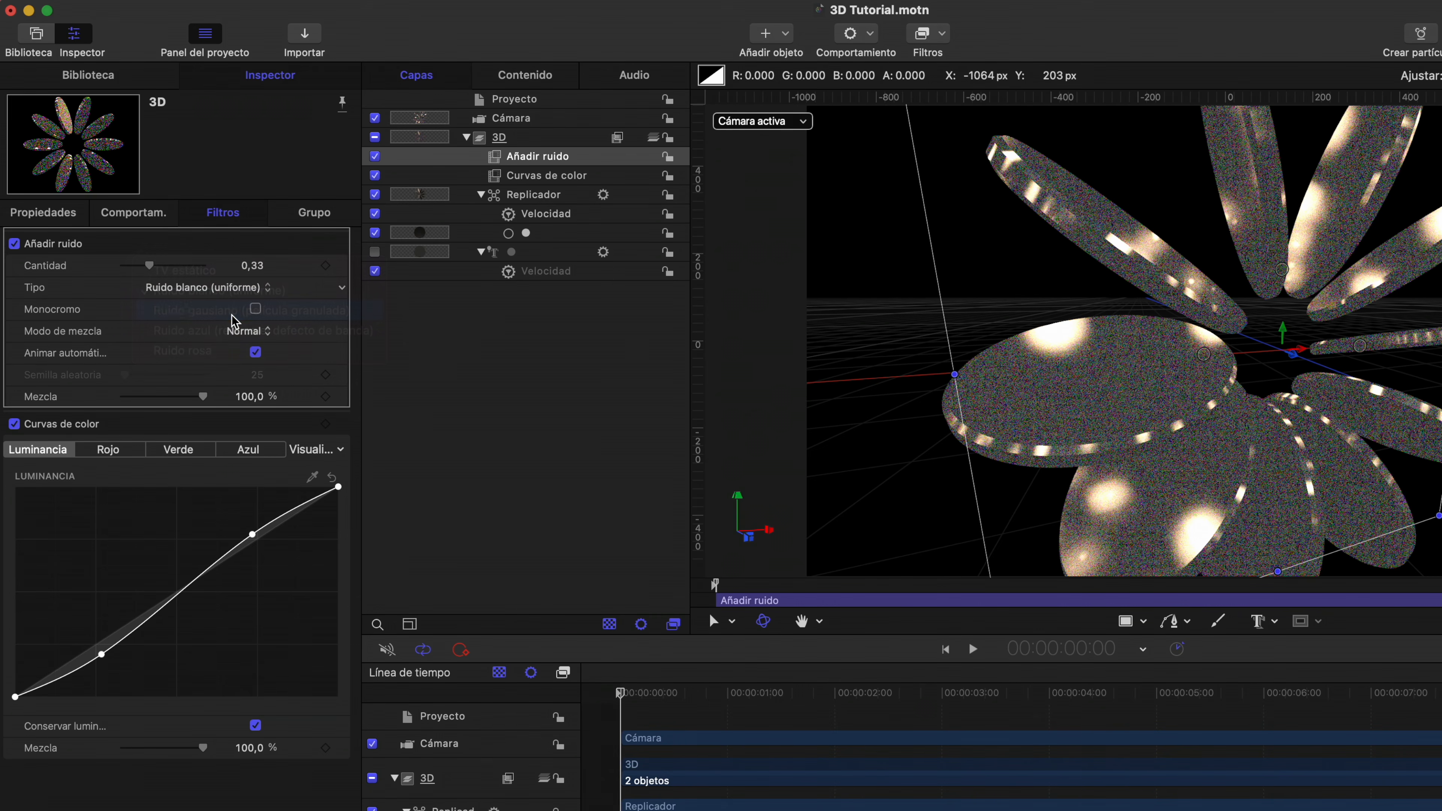
drag(252, 265, 252, 265)
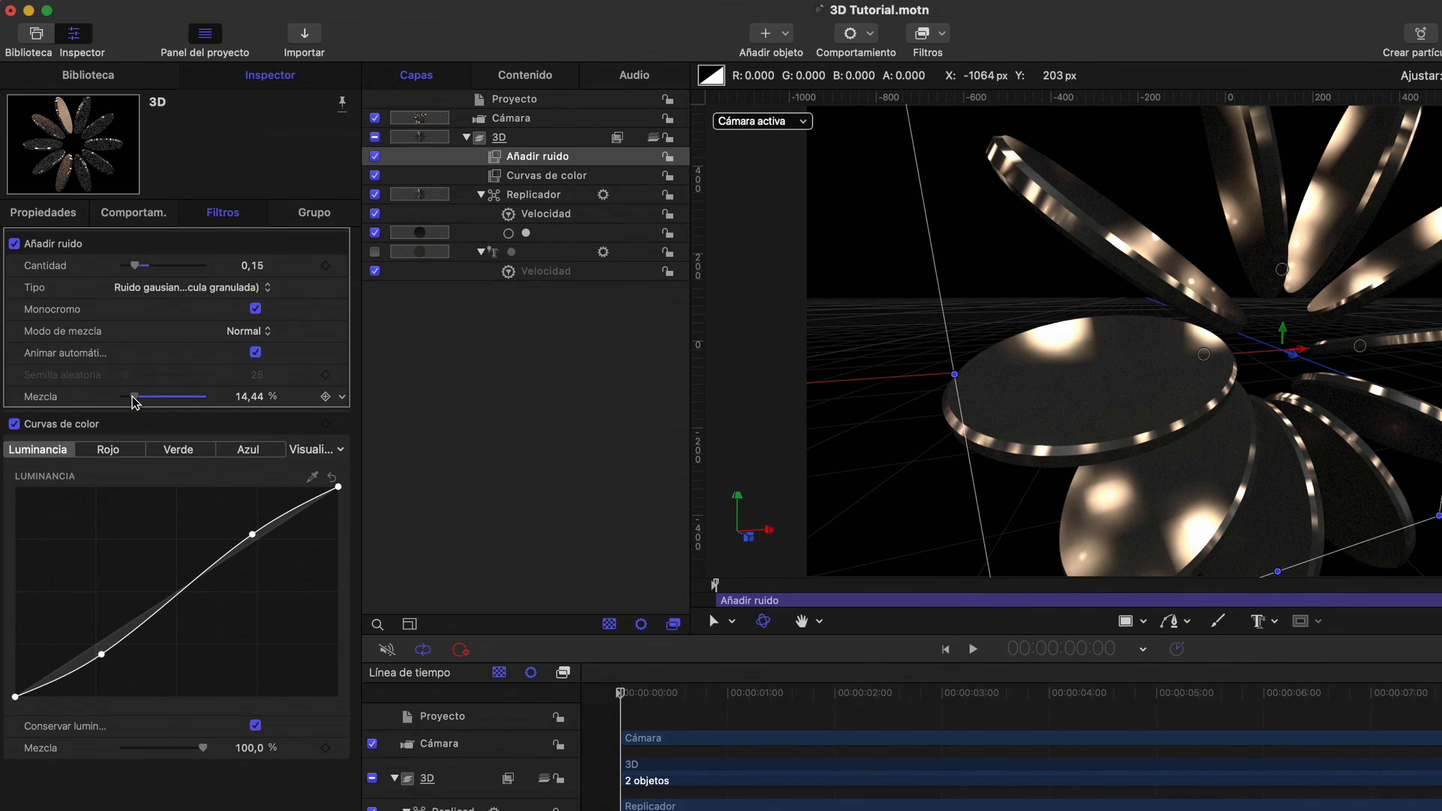
key(space)
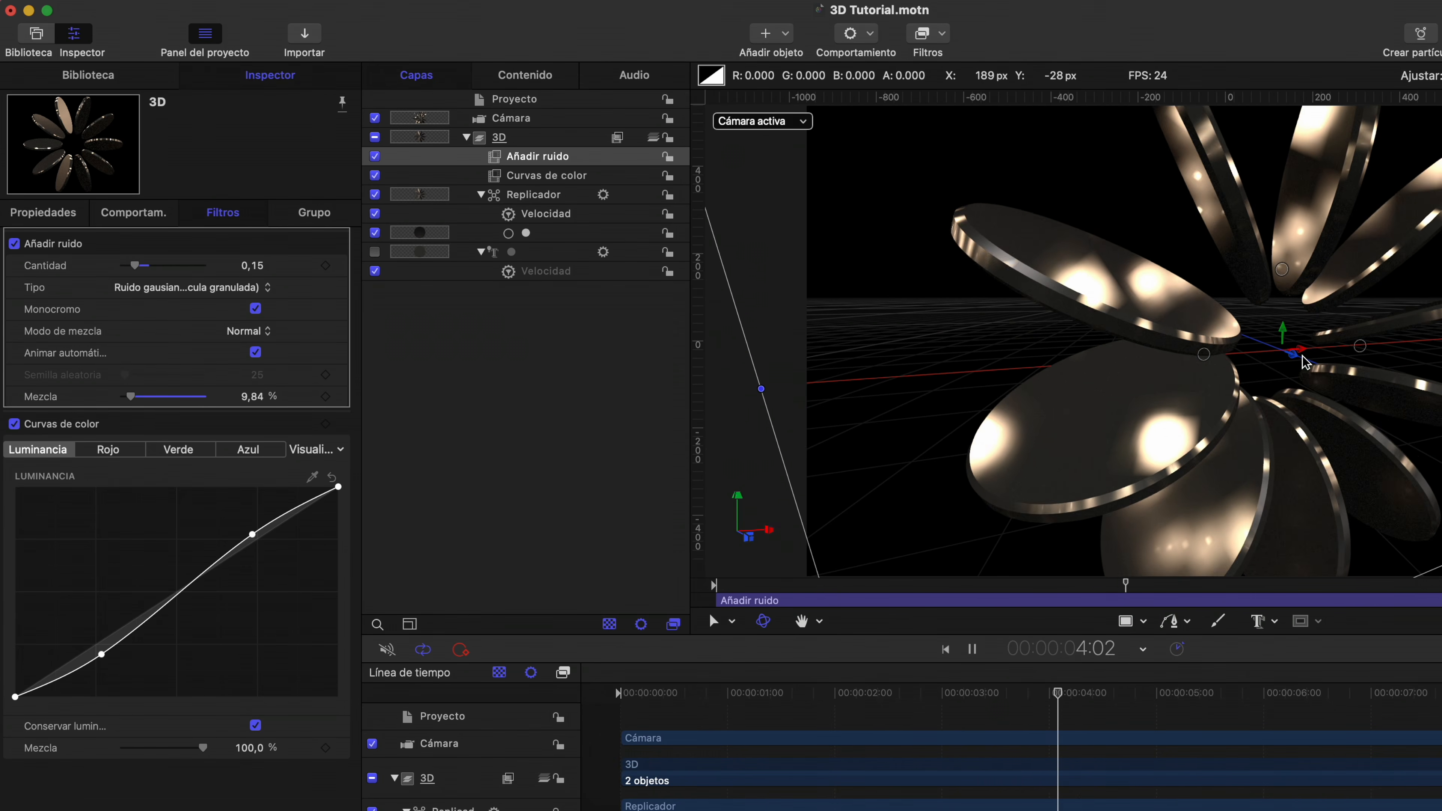
key(space)
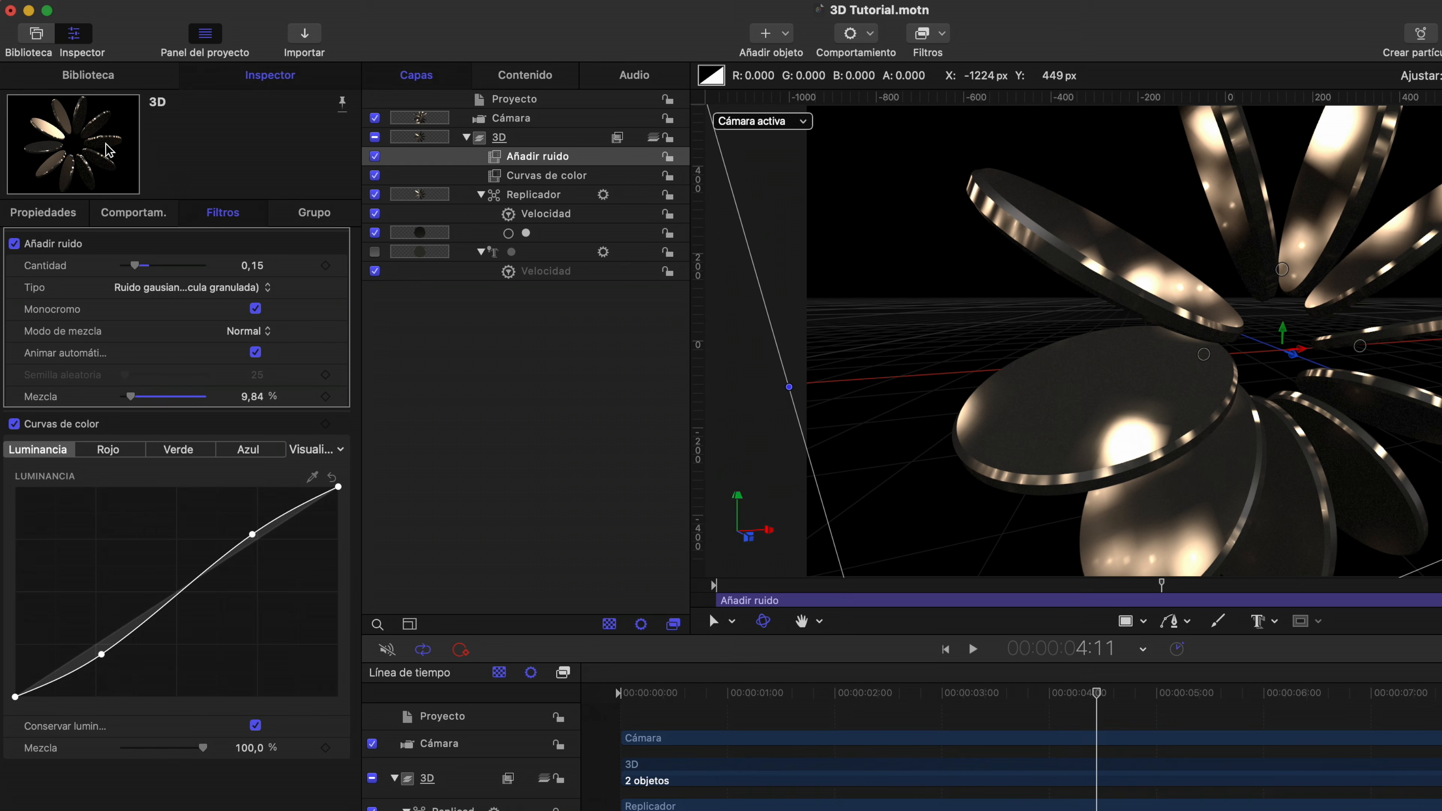
Search the filters for "deste" and apply the Destello filter to the 3D group above Añadir ruido
click(124, 81)
click(130, 785)
text(deste)
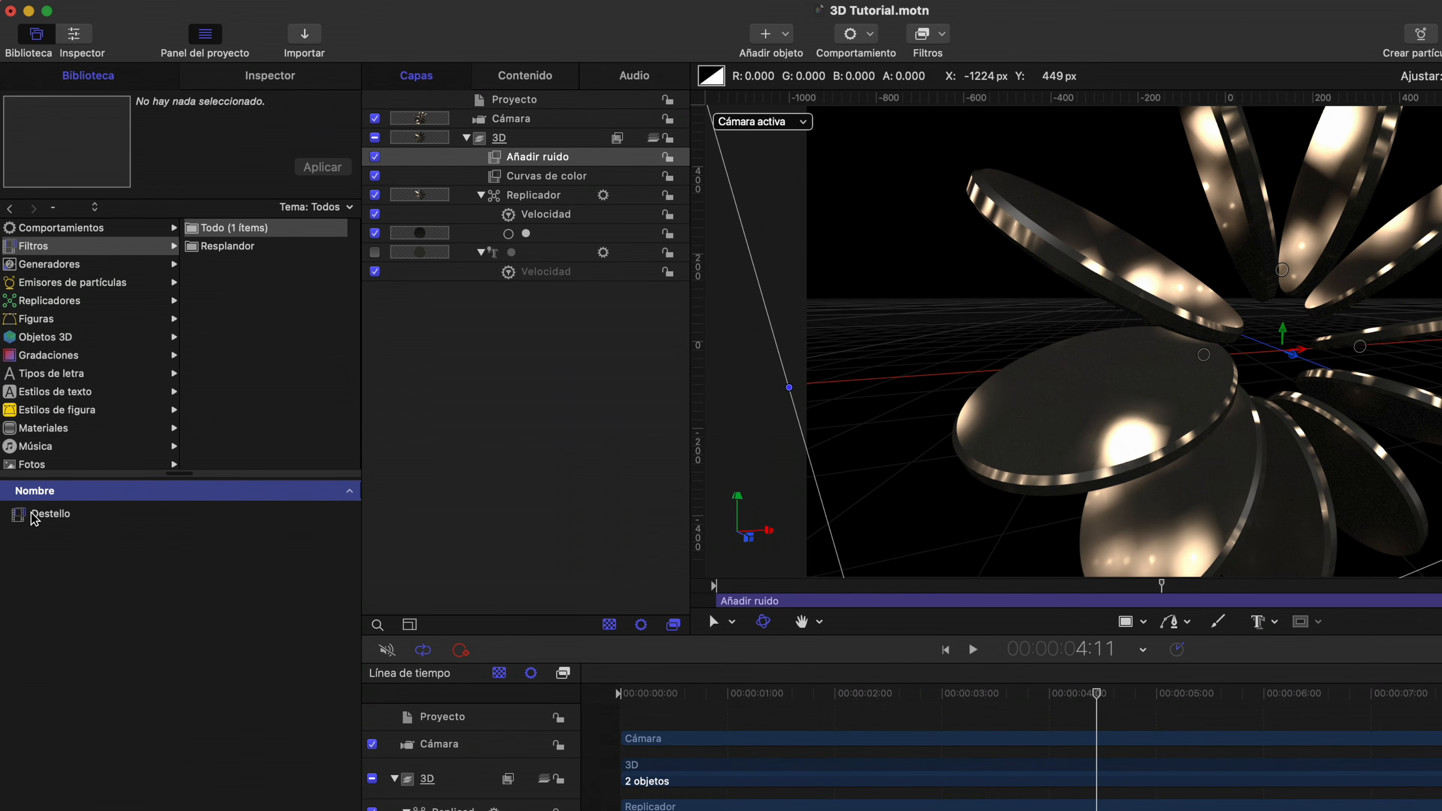
drag(33, 367, 535, 28)
drag(536, 179, 528, 156)
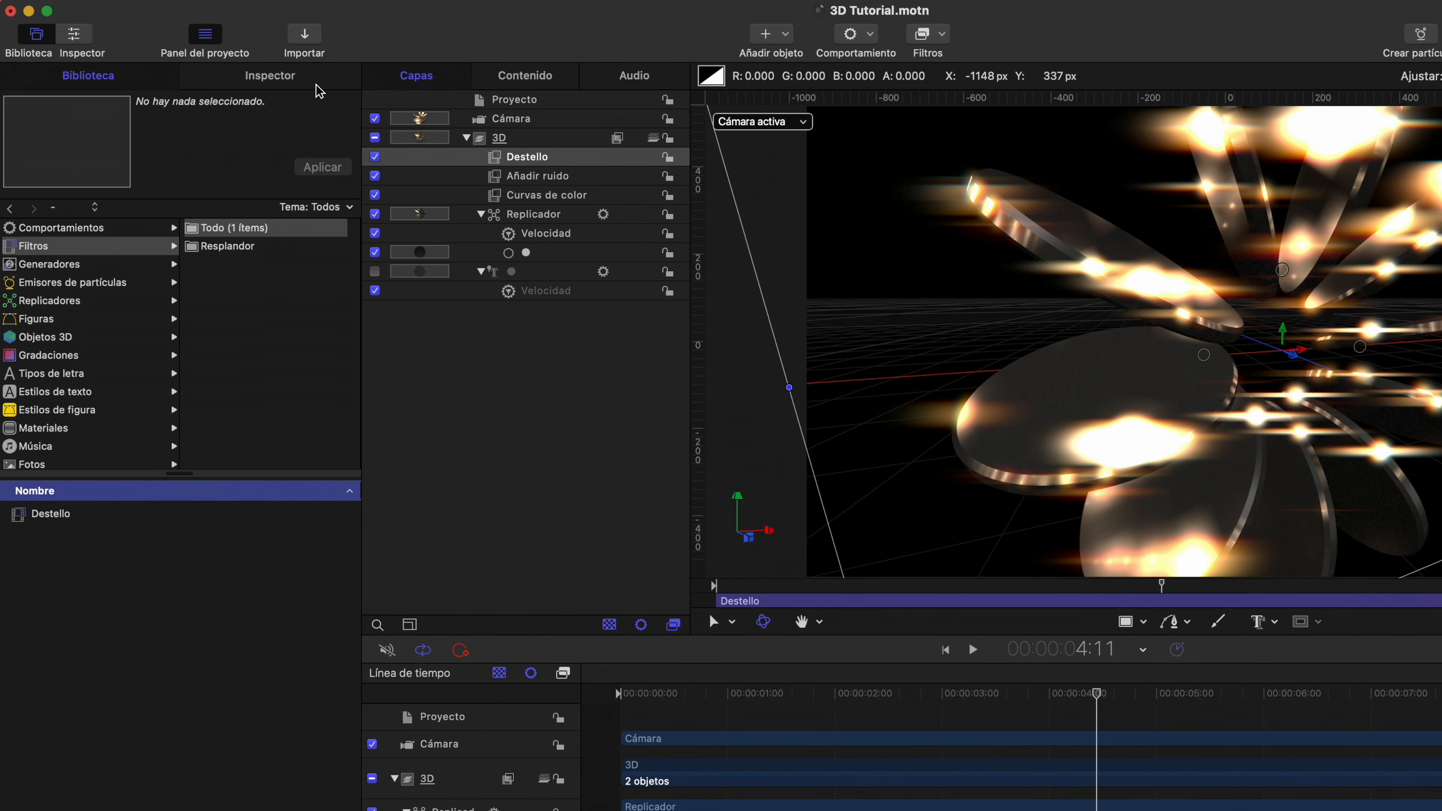
Set the Destello filter's exposure to -3,0, angle to -46°, chromatic aberration to 7,4 and mix to 40,87 %, and preview playback
click(278, 79)
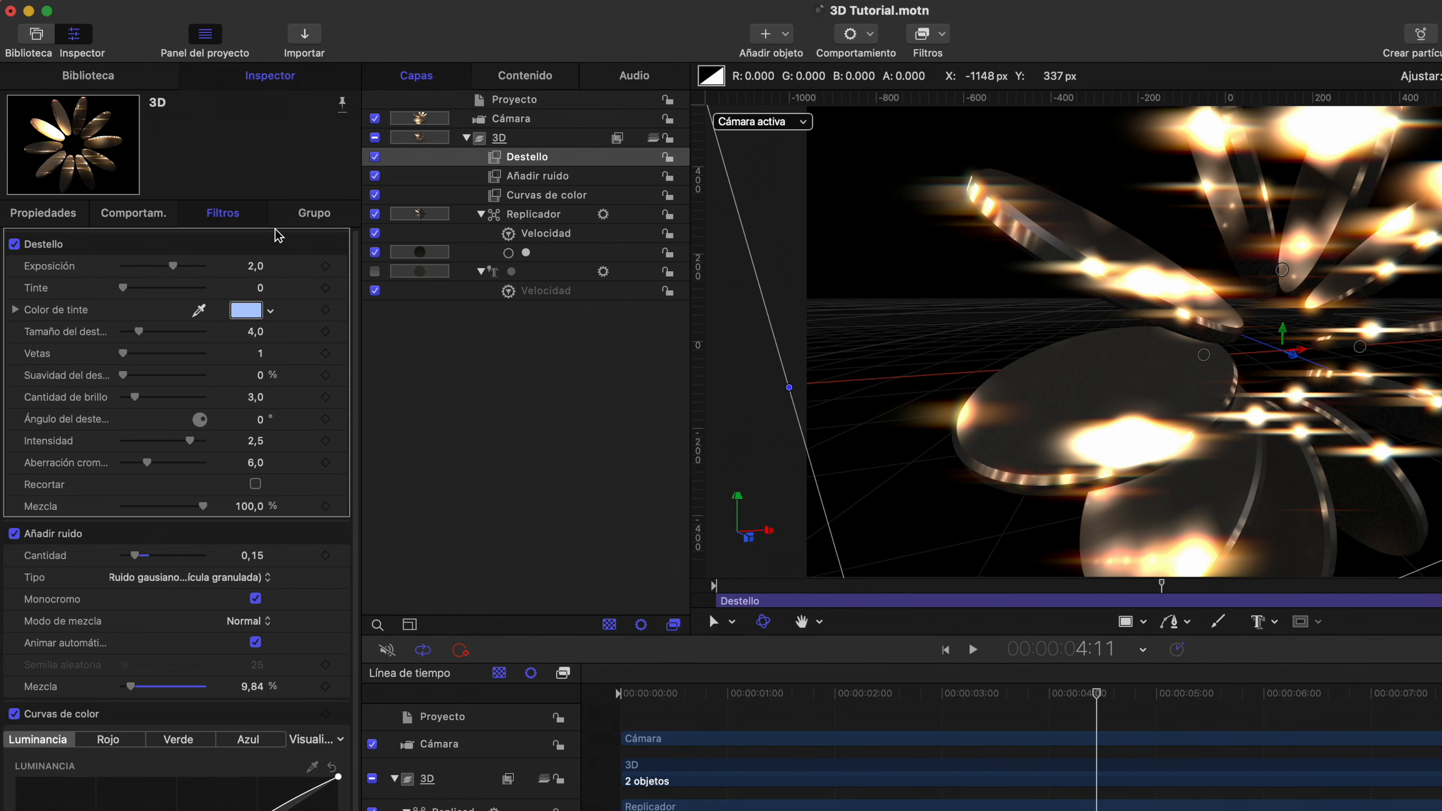
drag(173, 271, 147, 266)
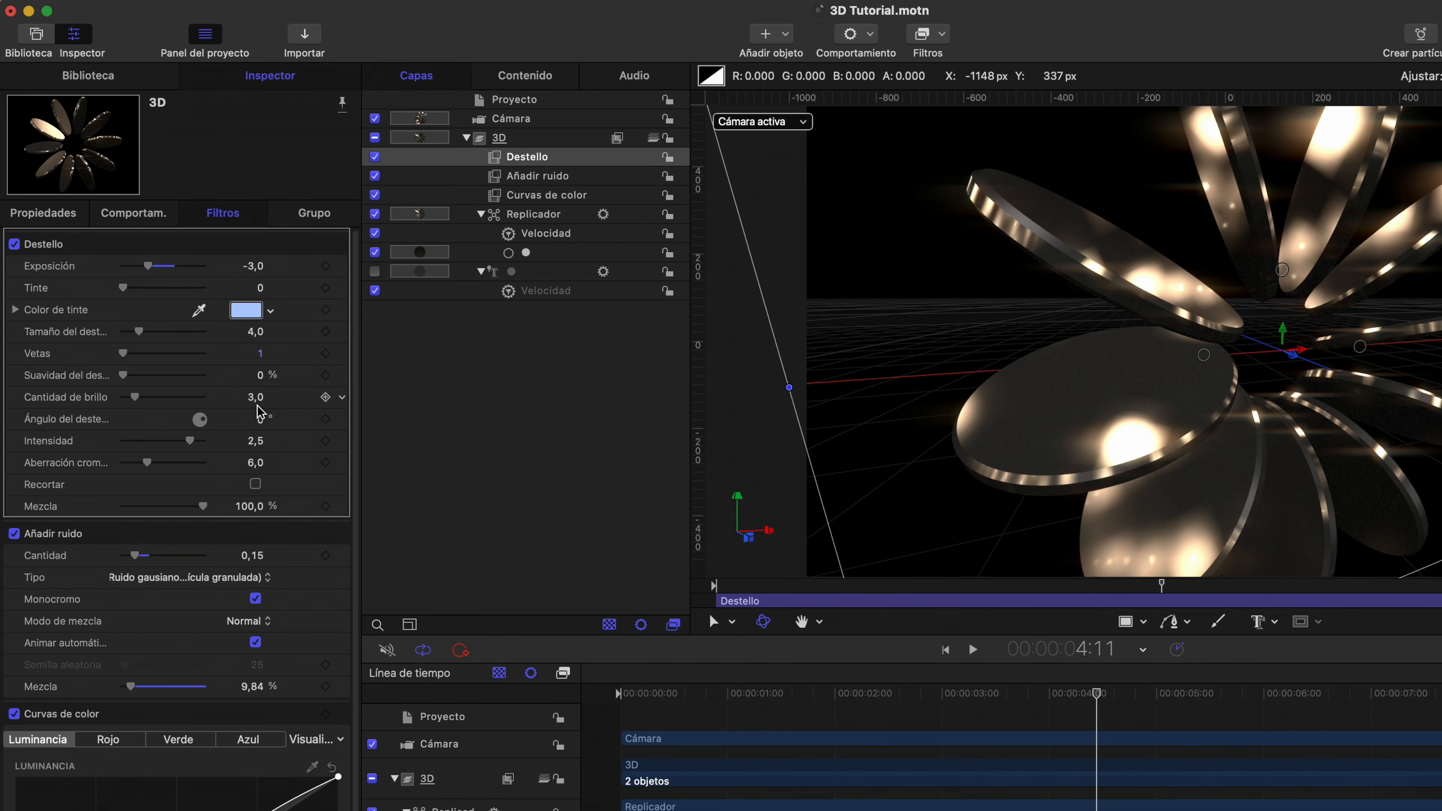
drag(259, 419, 259, 420)
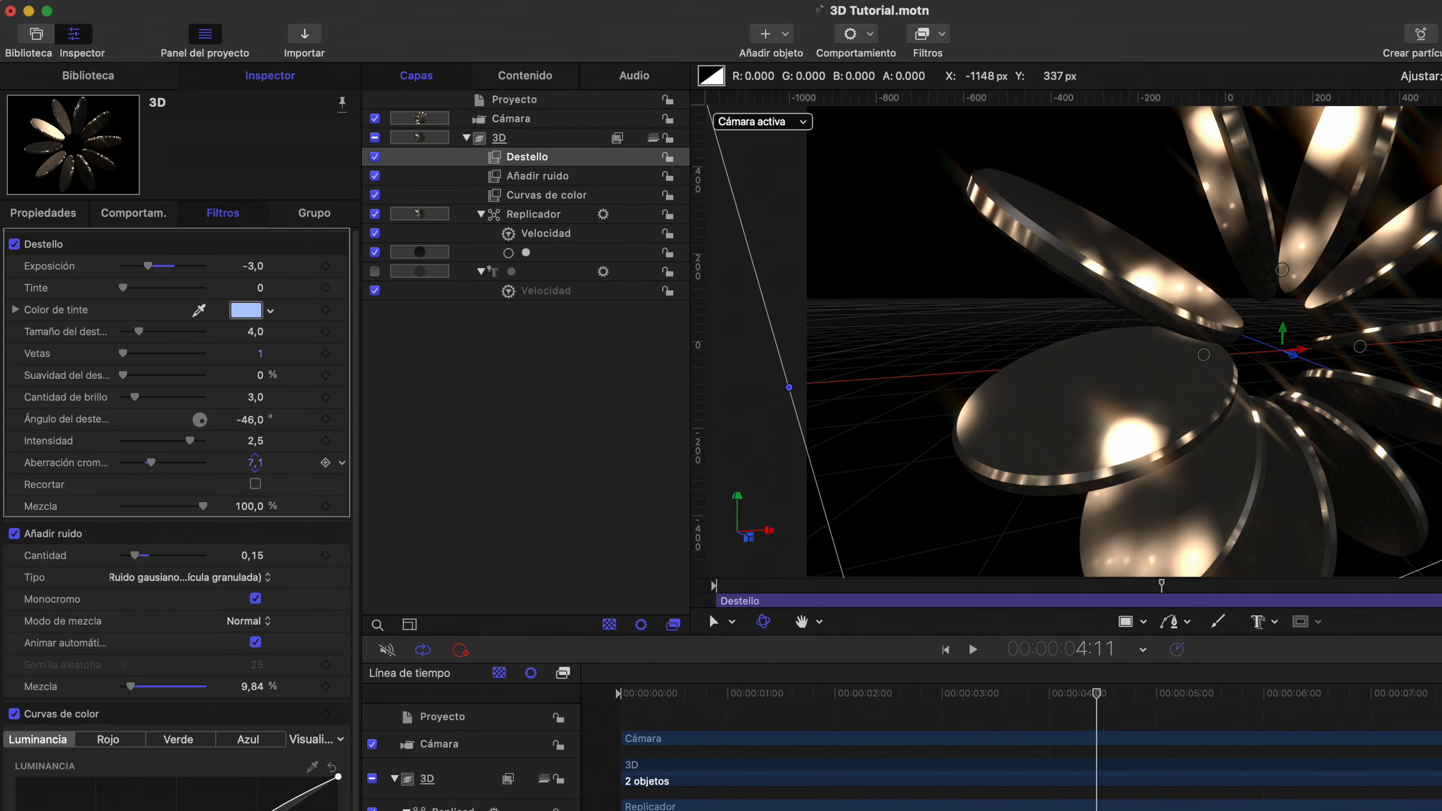
drag(203, 506, 148, 511)
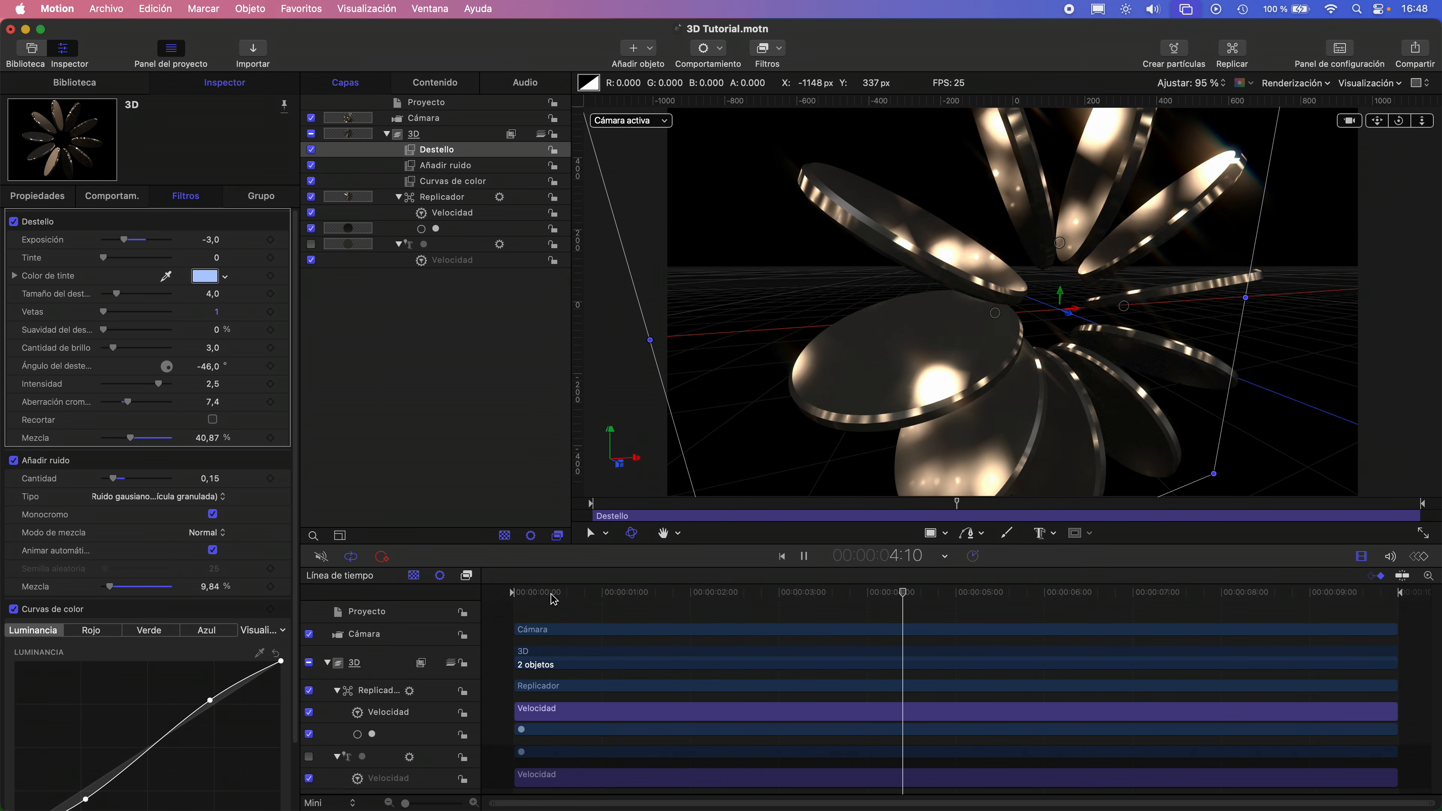
key(space)
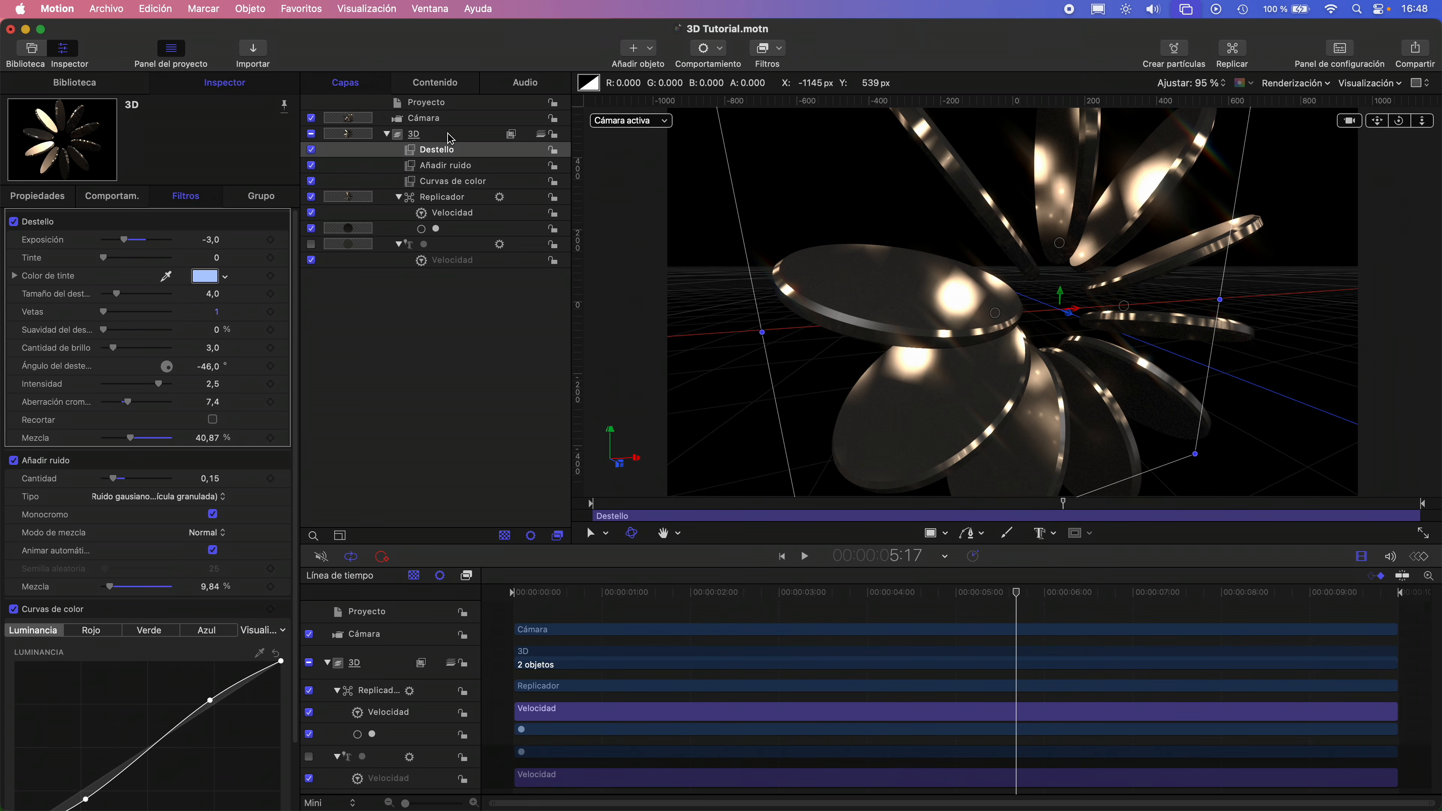
Move the Añadir ruido filter above Destello in the 3D group and save the project
drag(448, 171, 451, 147)
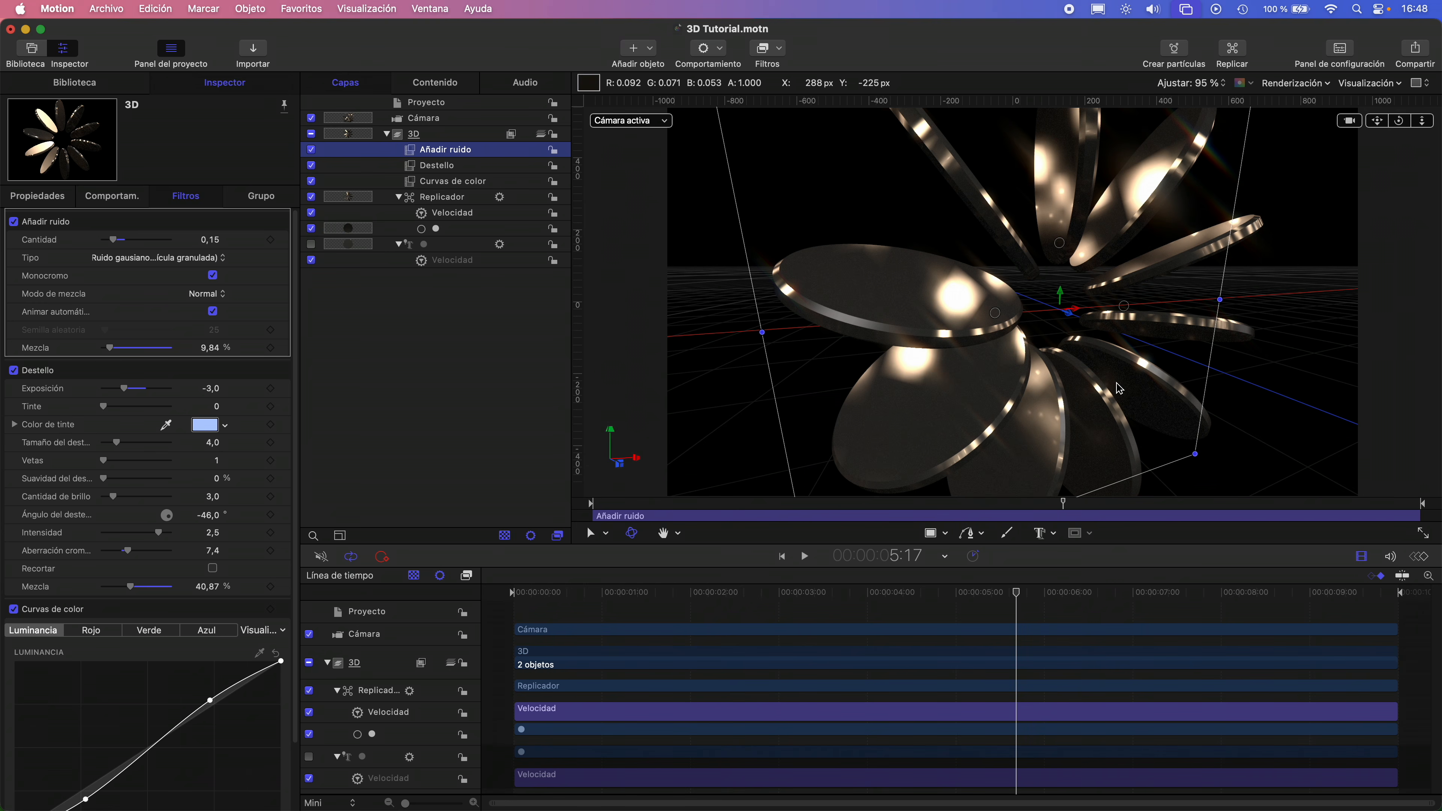
key(space)
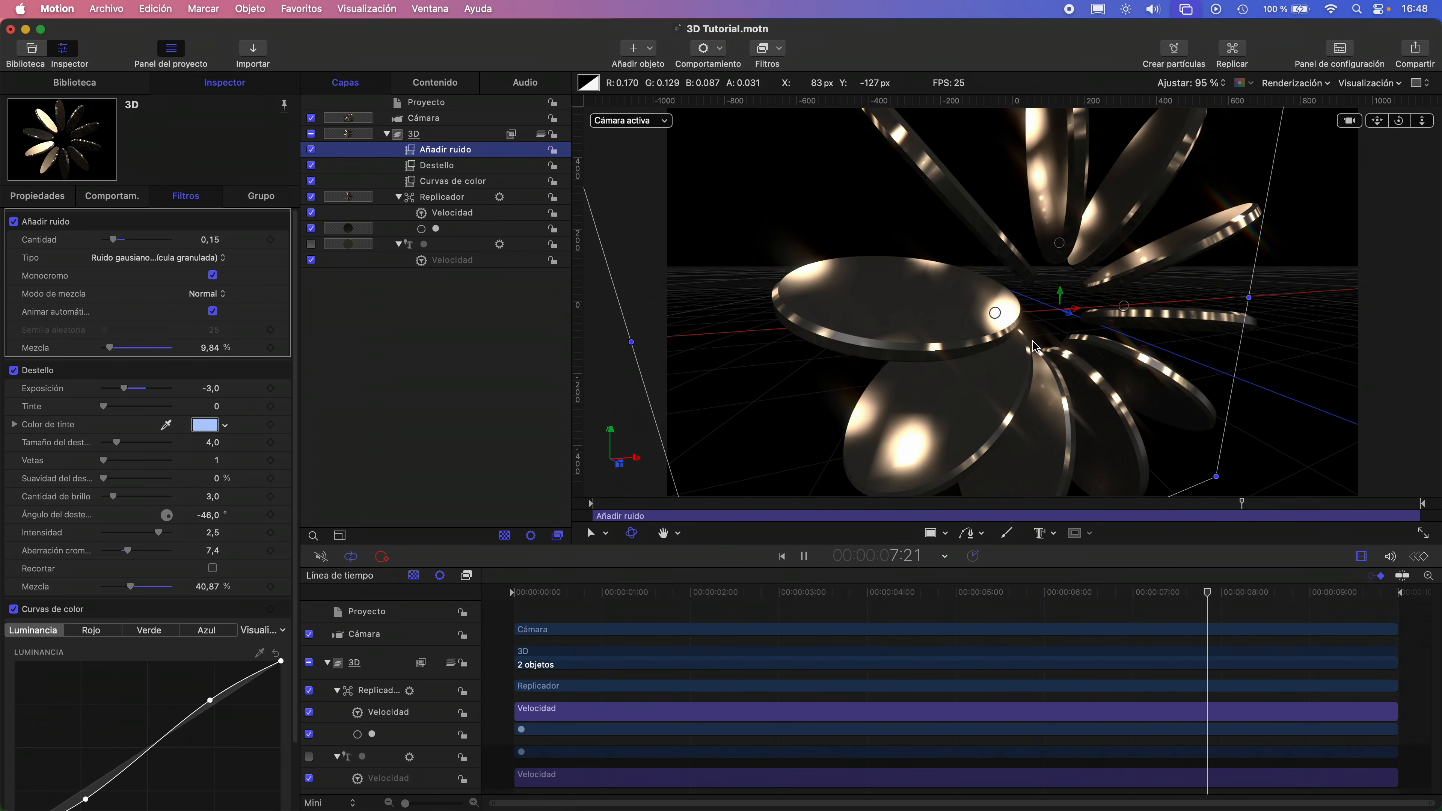
key(space)
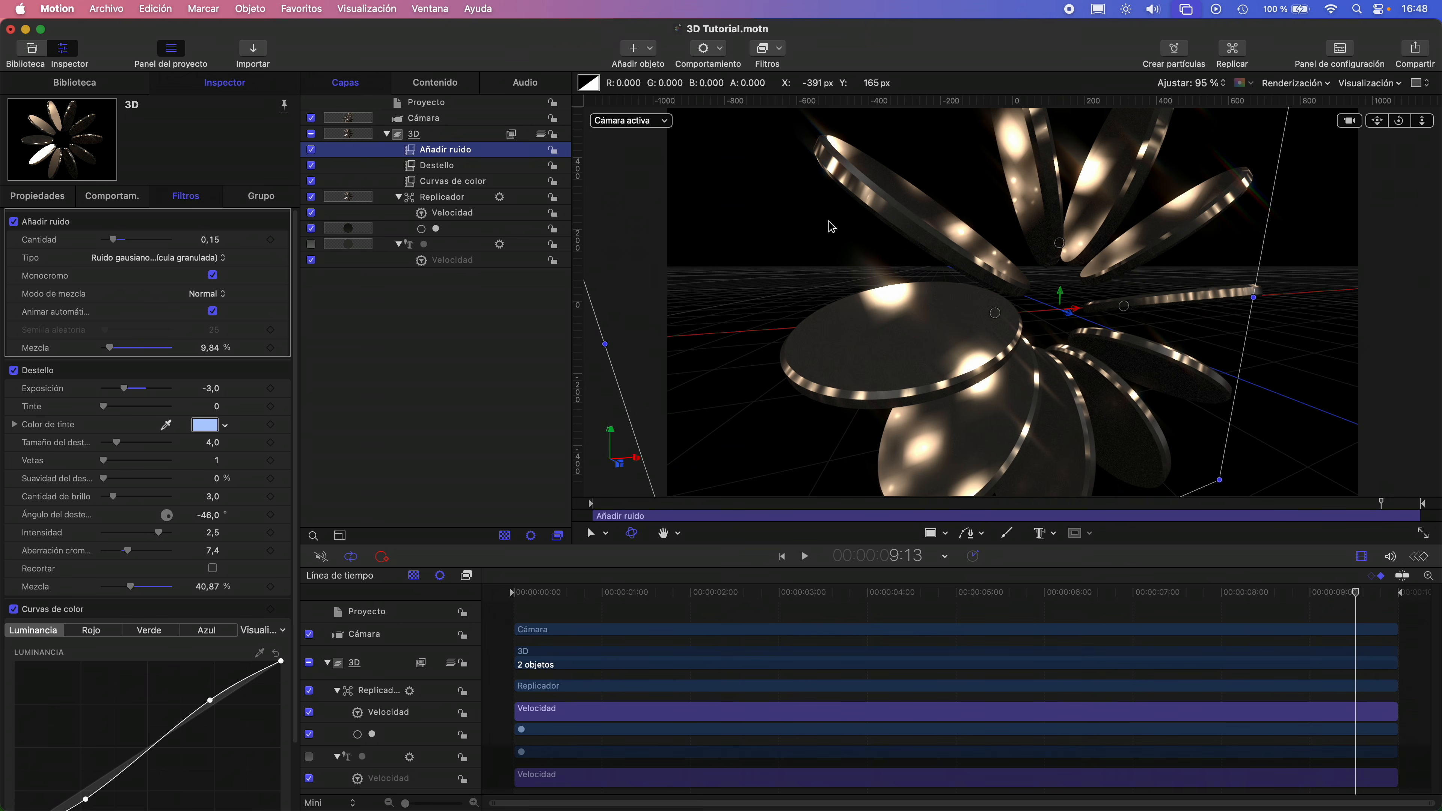
key(super+s)
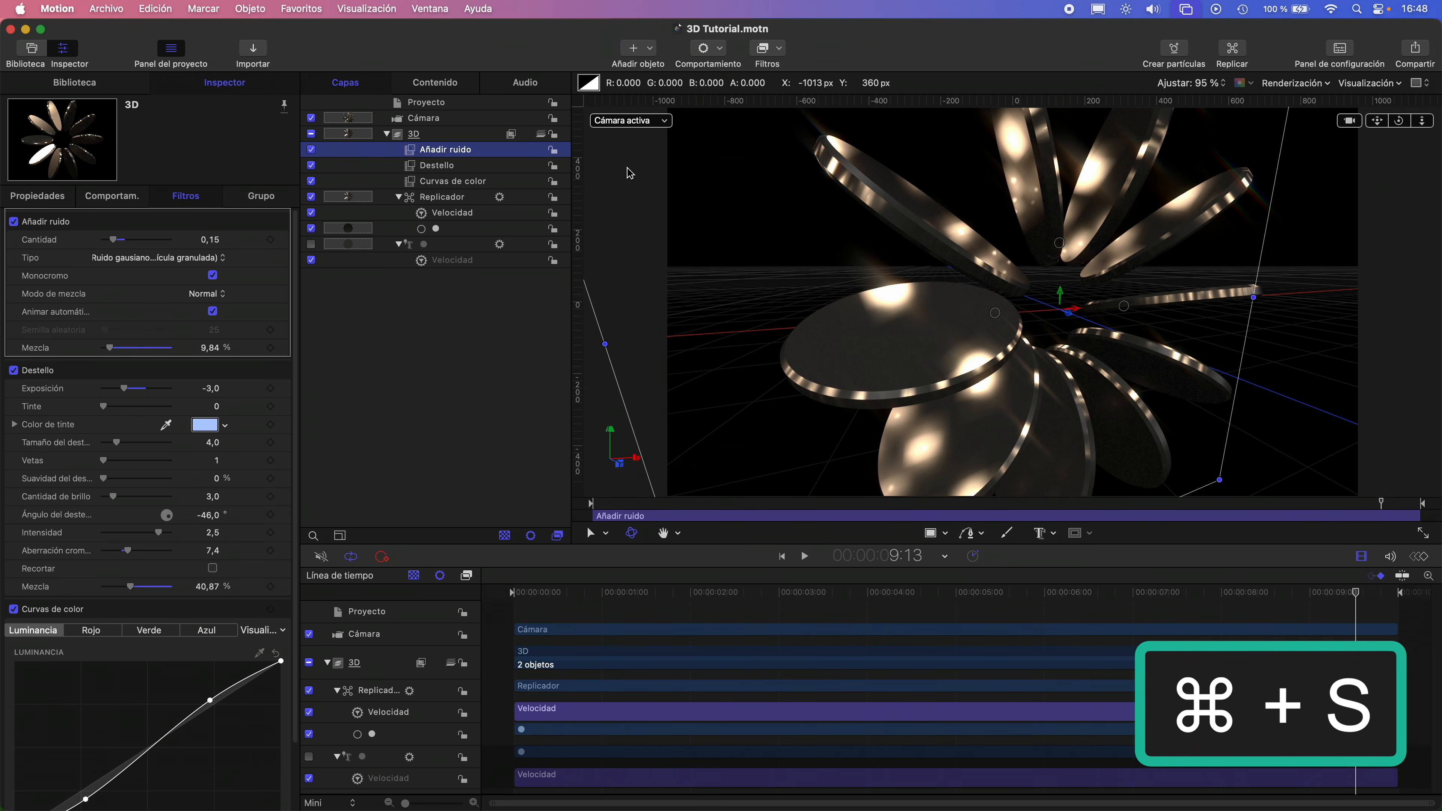
Add a light to the scene and set its colour to soft pink
click(447, 334)
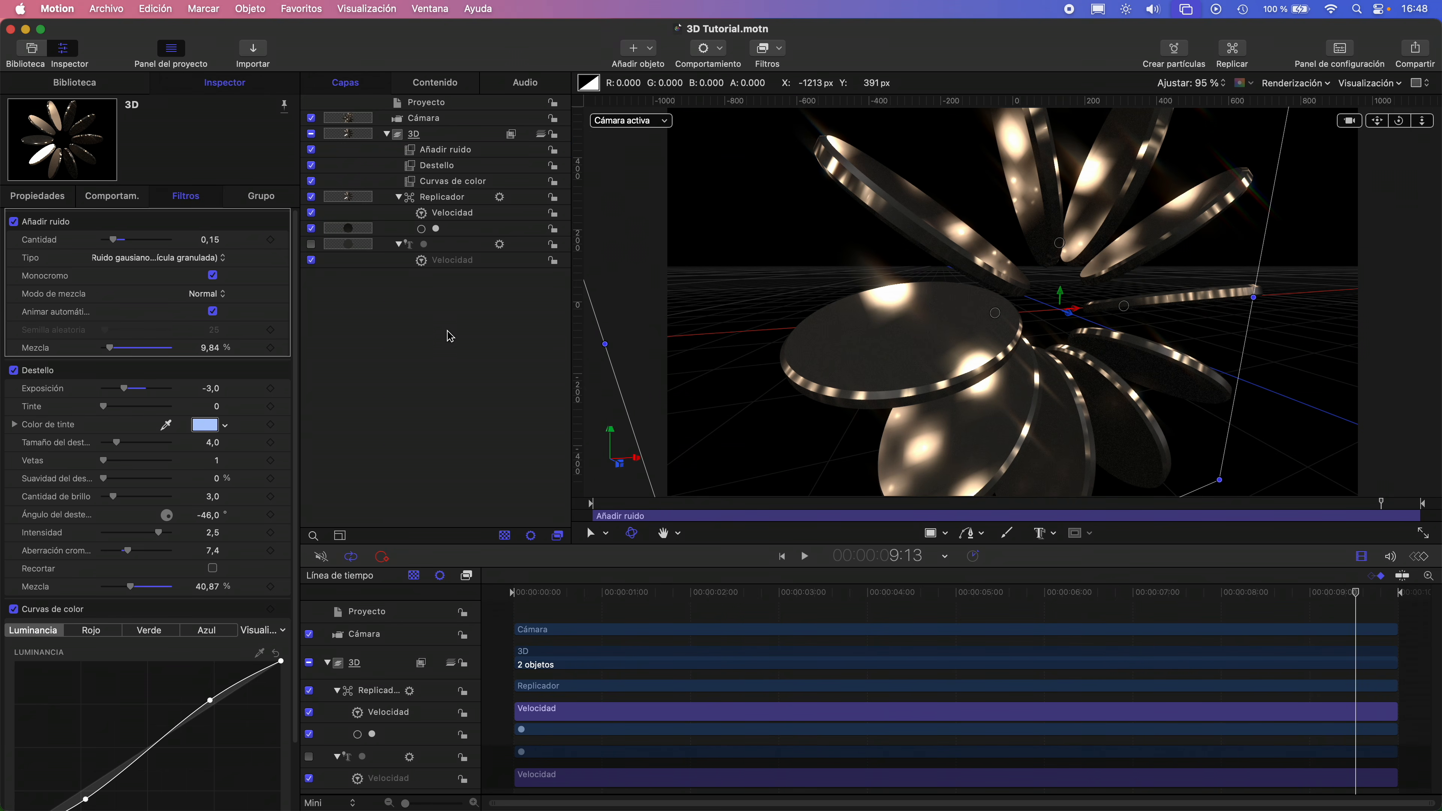
click(652, 50)
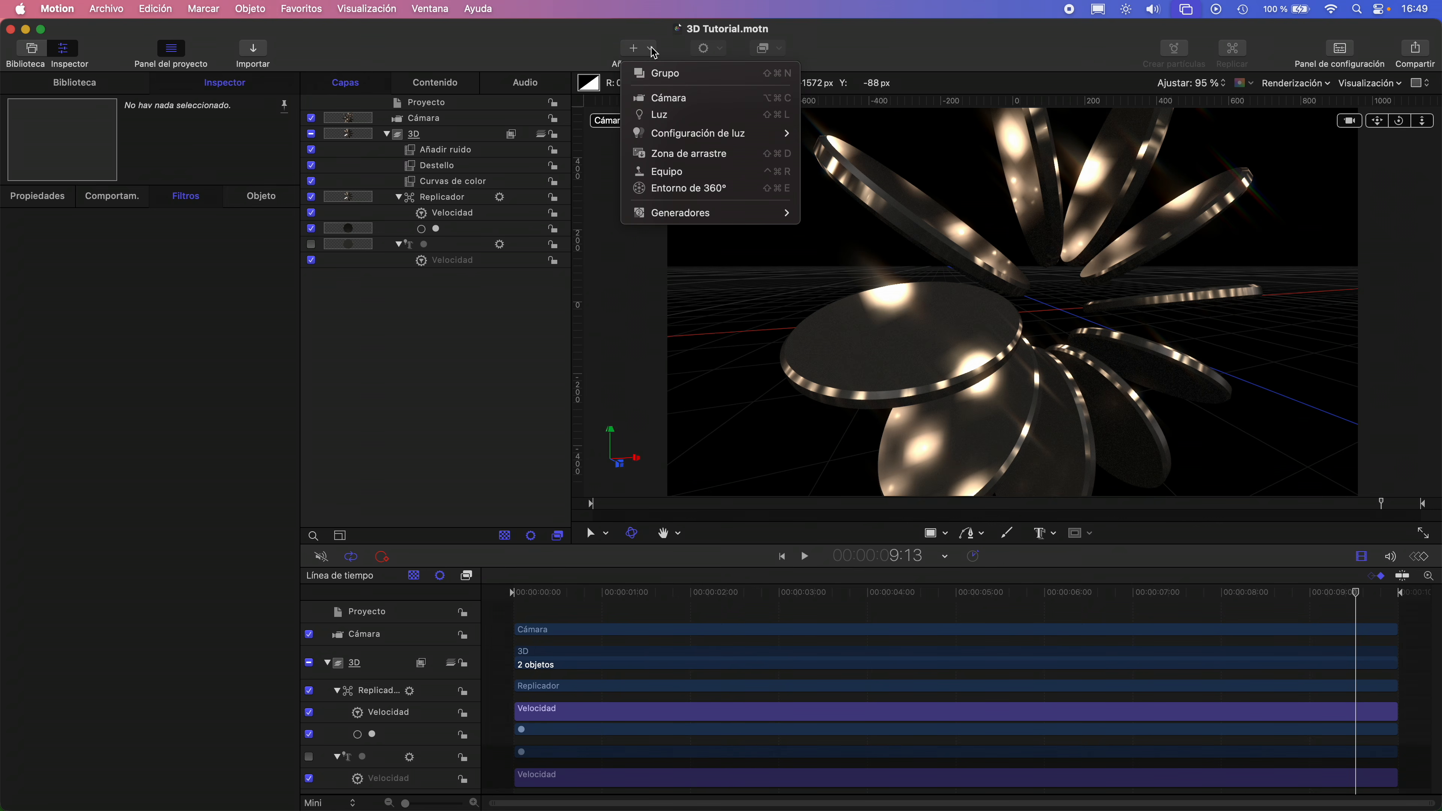
click(674, 122)
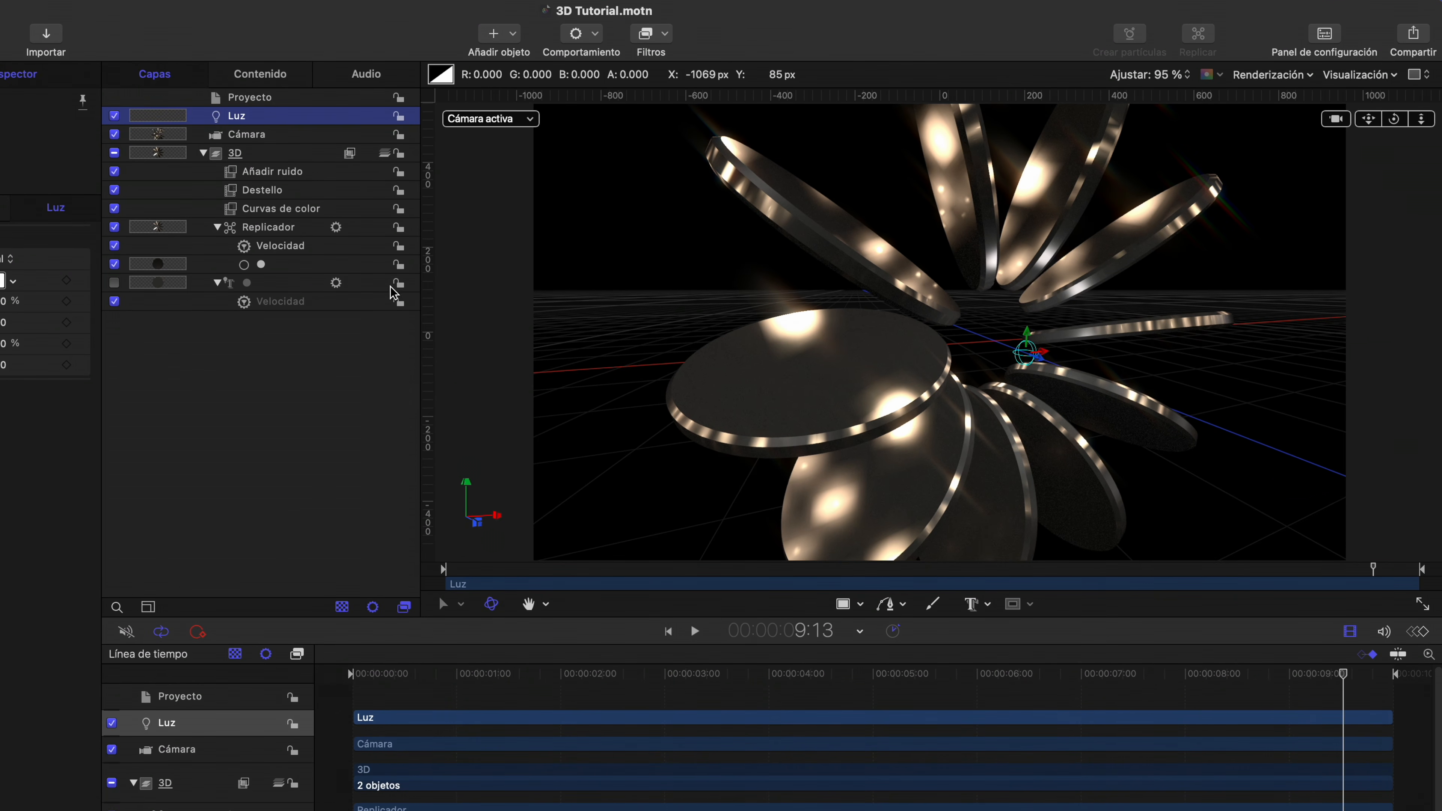
click(2, 281)
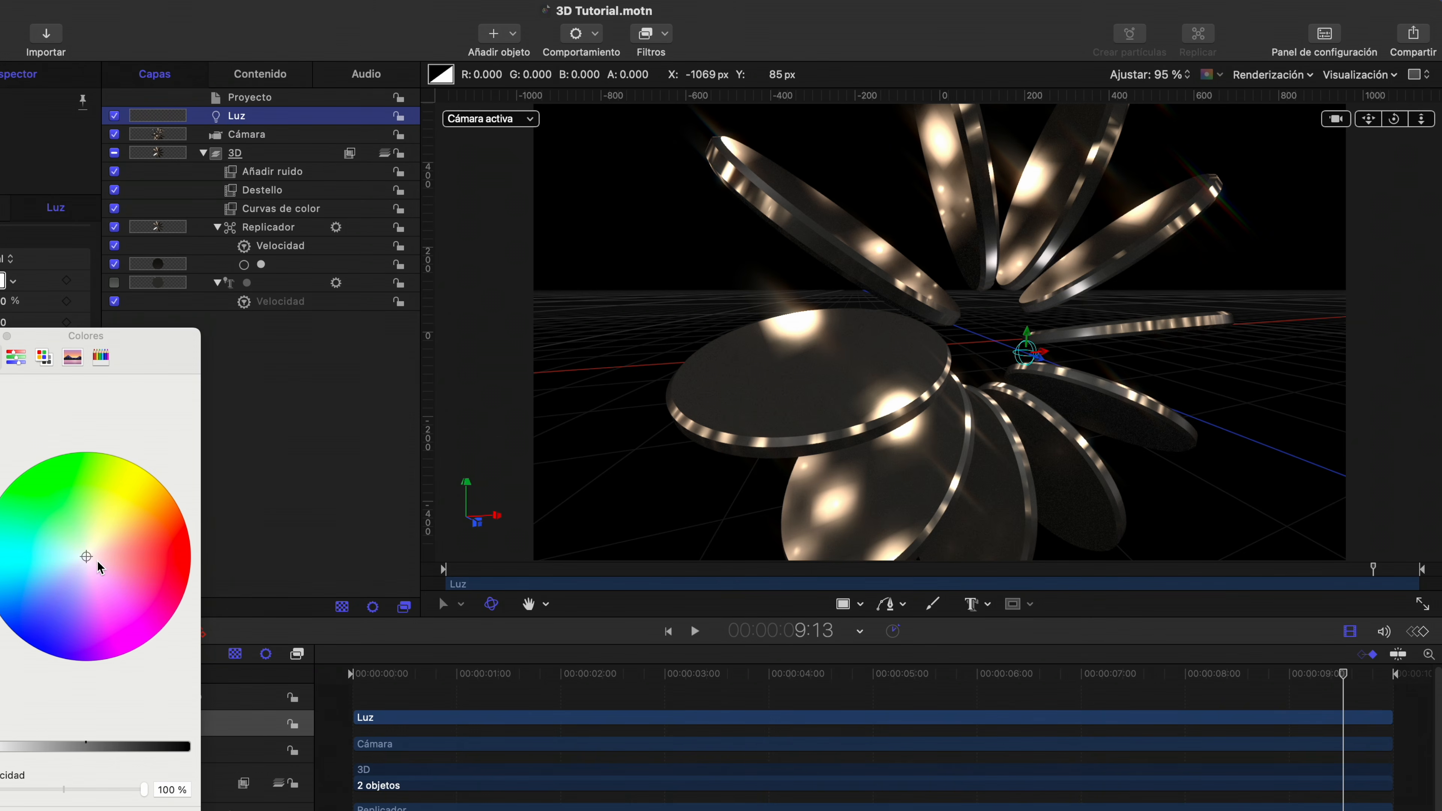
drag(92, 557, 112, 554)
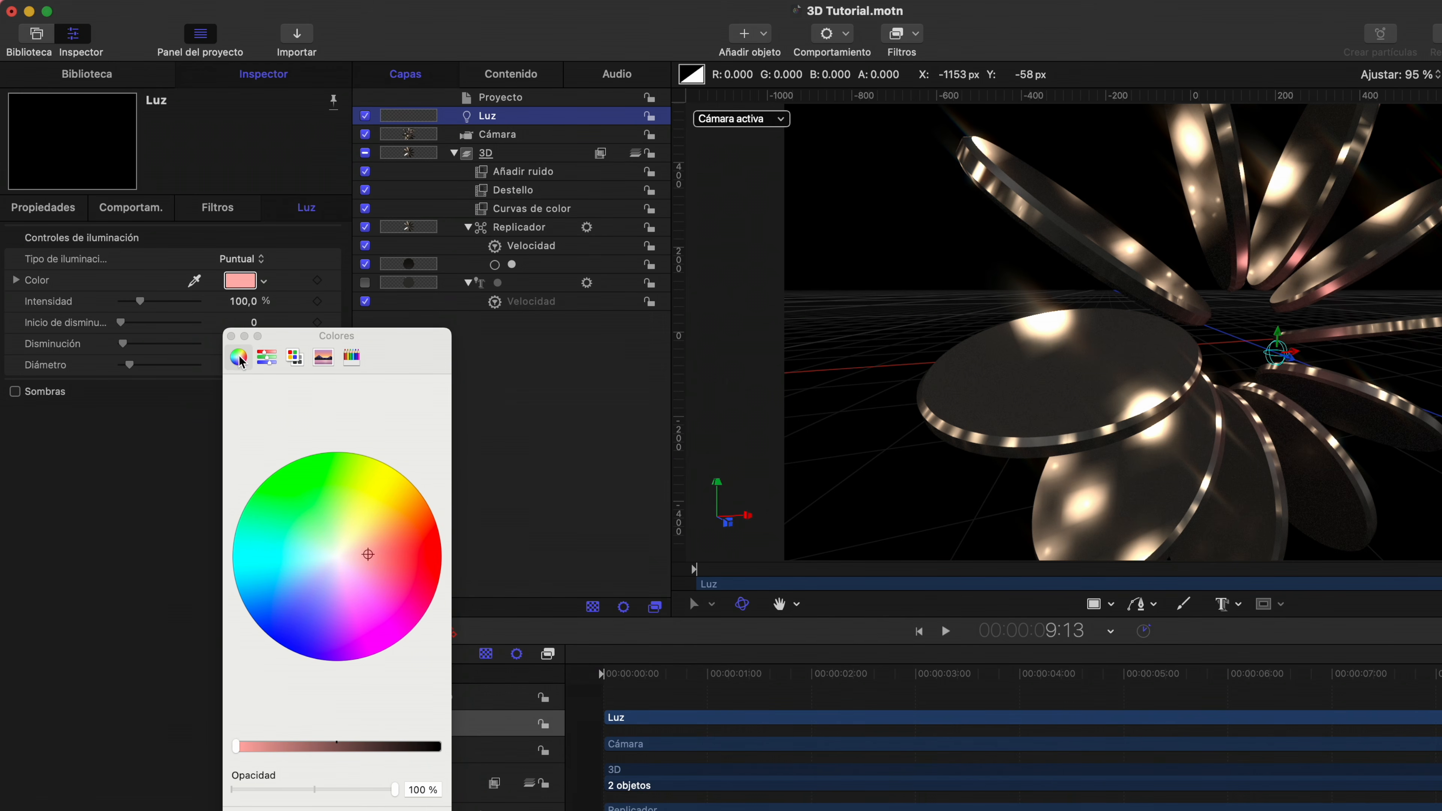
click(232, 337)
Set the light's position to X -633,97 px, Y 636,0 px and Z 637,0 px
click(52, 210)
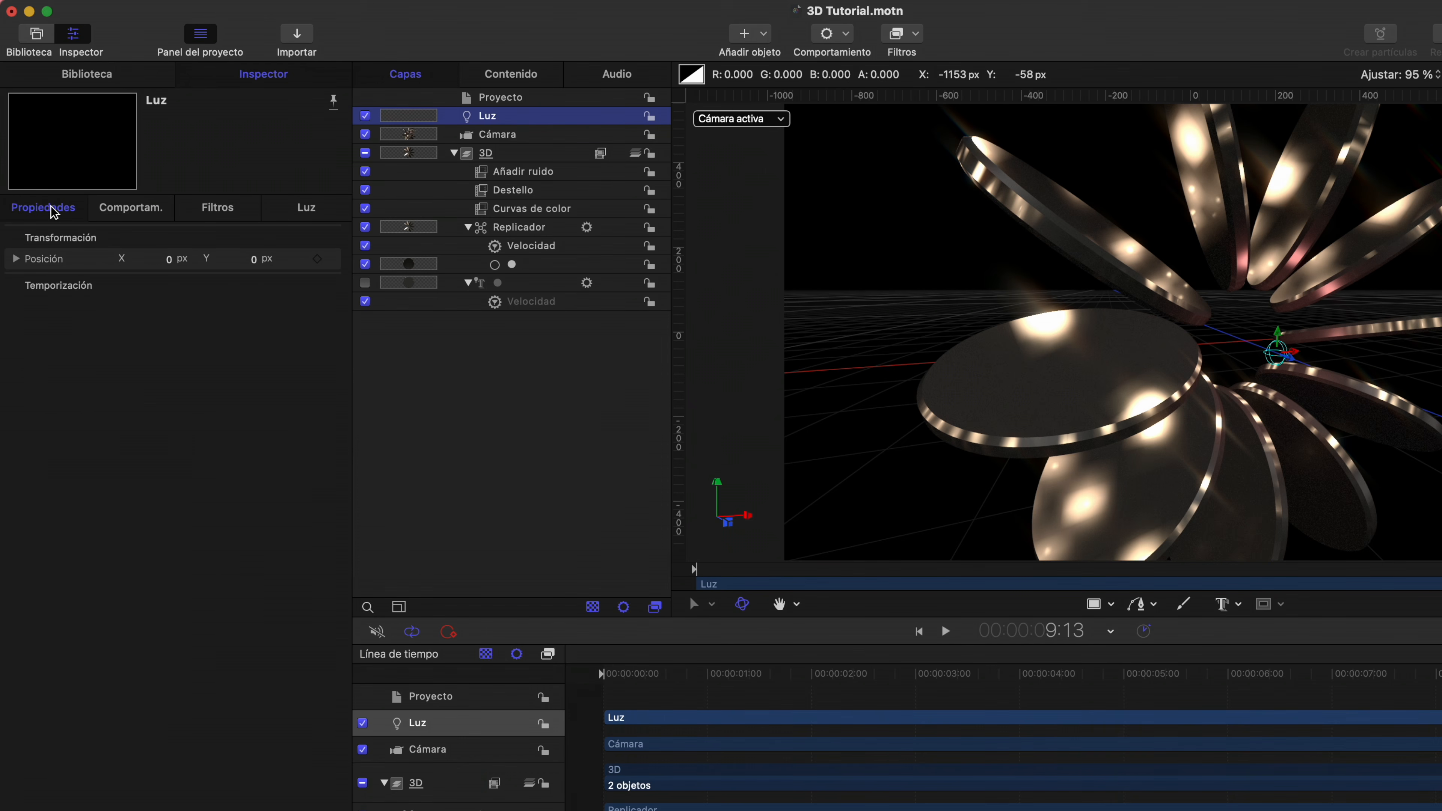
click(18, 260)
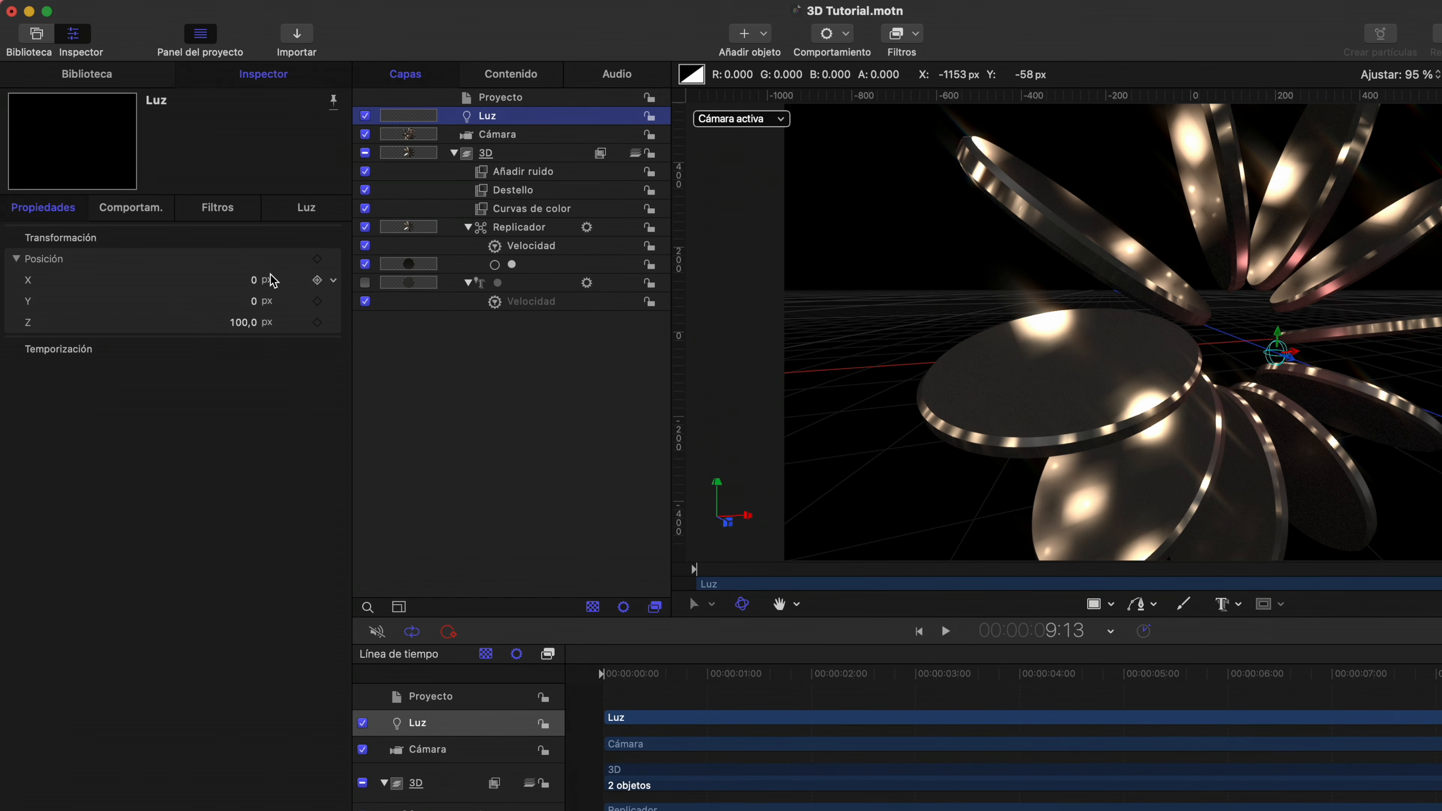
mouse_move(253, 279)
mouse_down()
mouse_move(147, 279)
mouse_move(245, 280)
mouse_up()
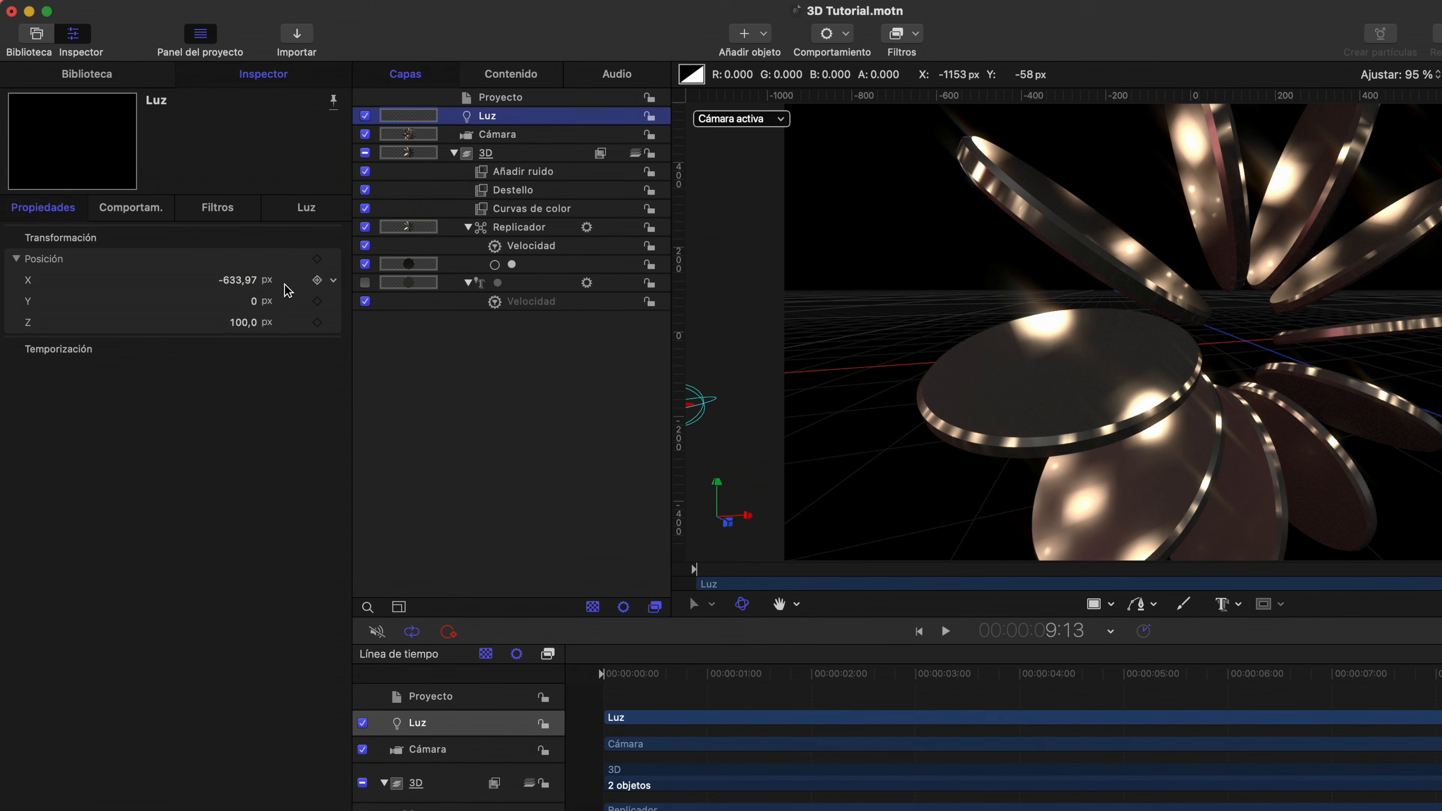
drag(253, 301, 256, 301)
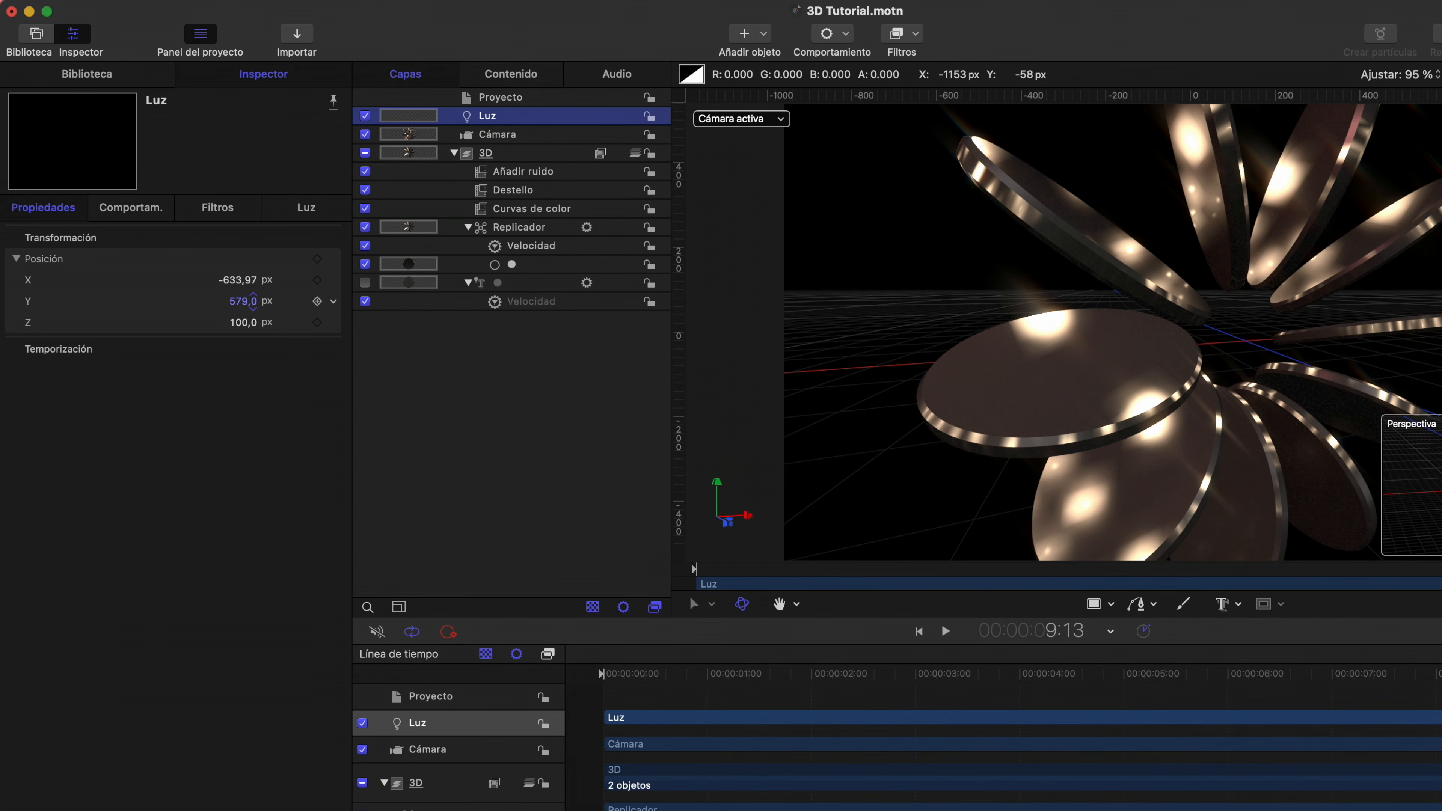
drag(254, 301, 256, 307)
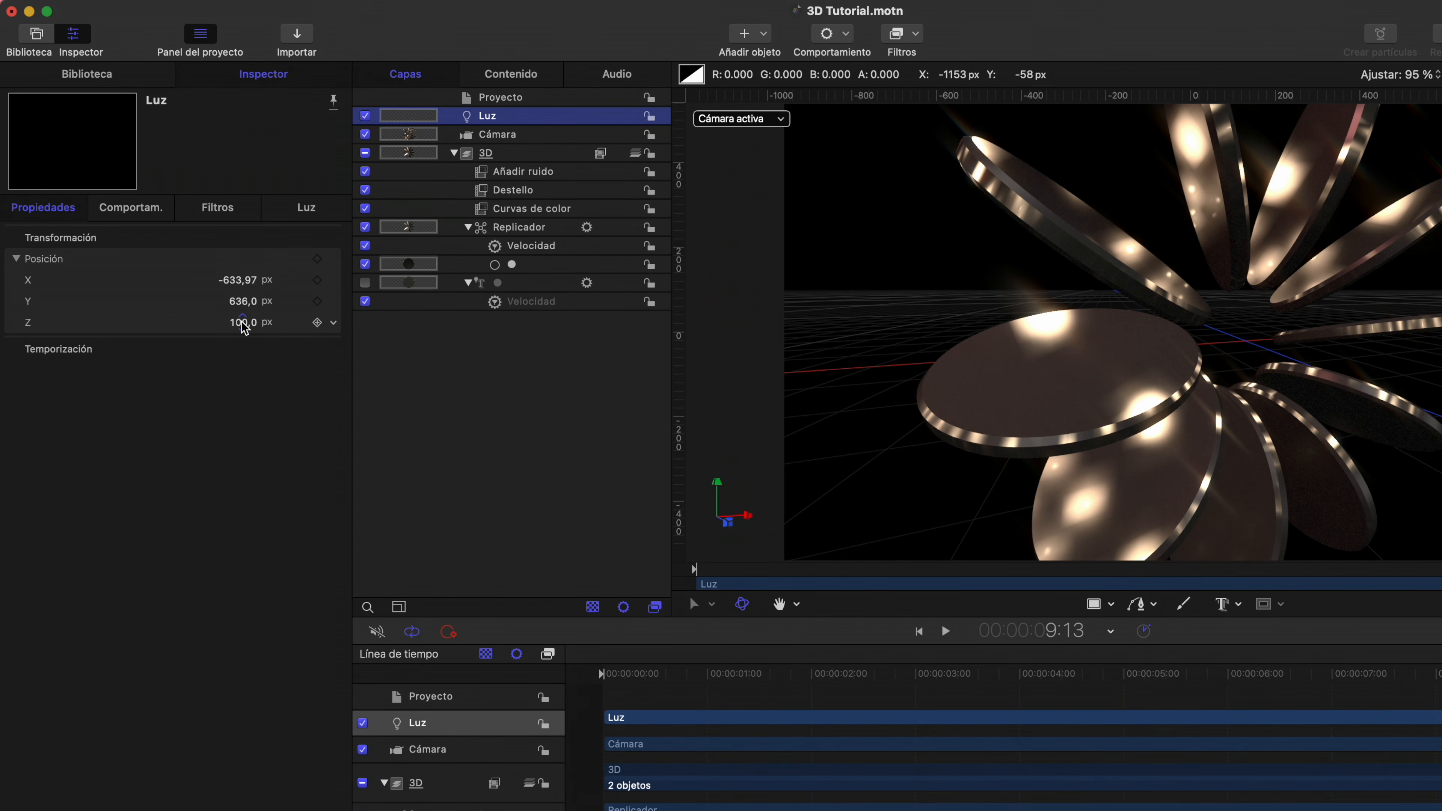
drag(243, 327, 285, 324)
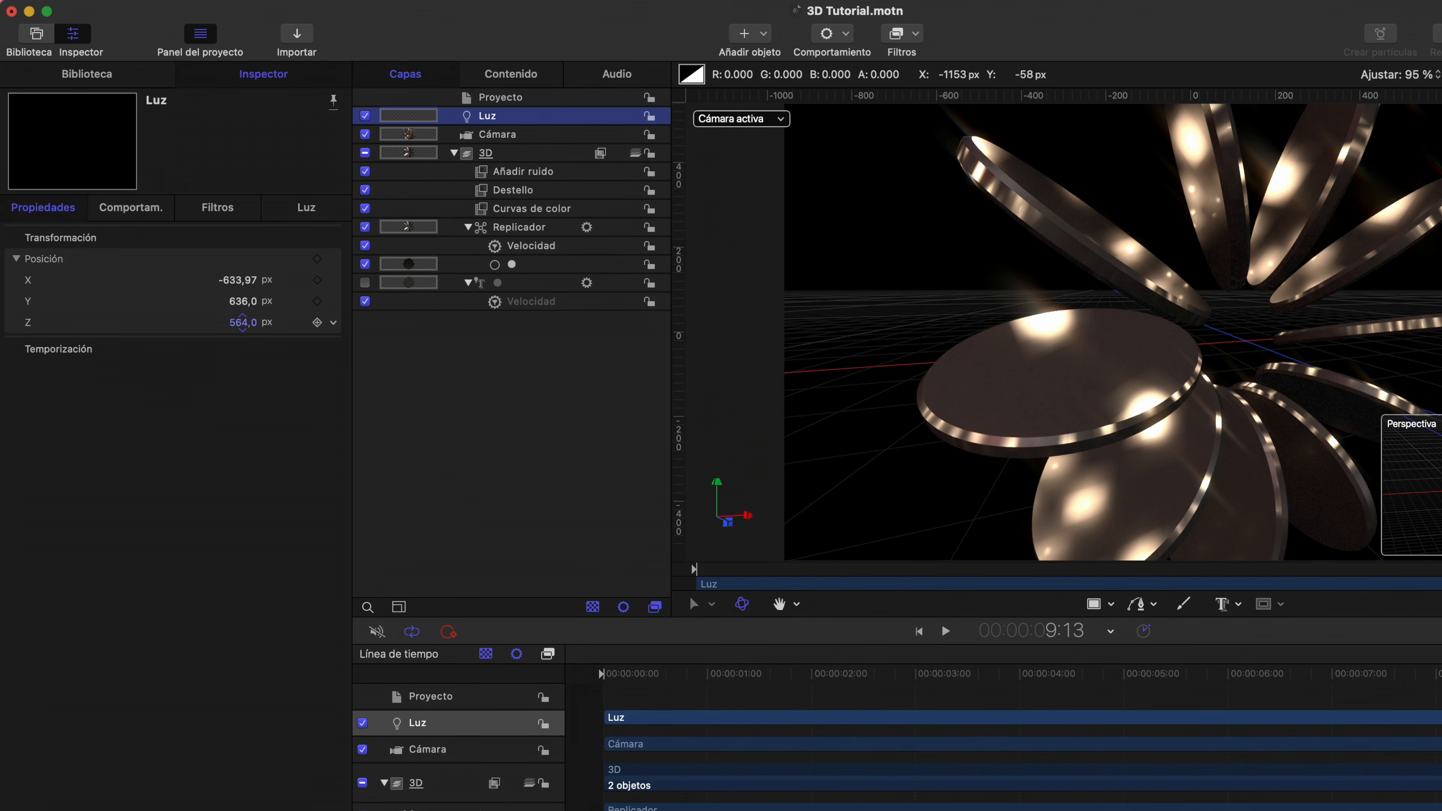
drag(243, 323, 234, 326)
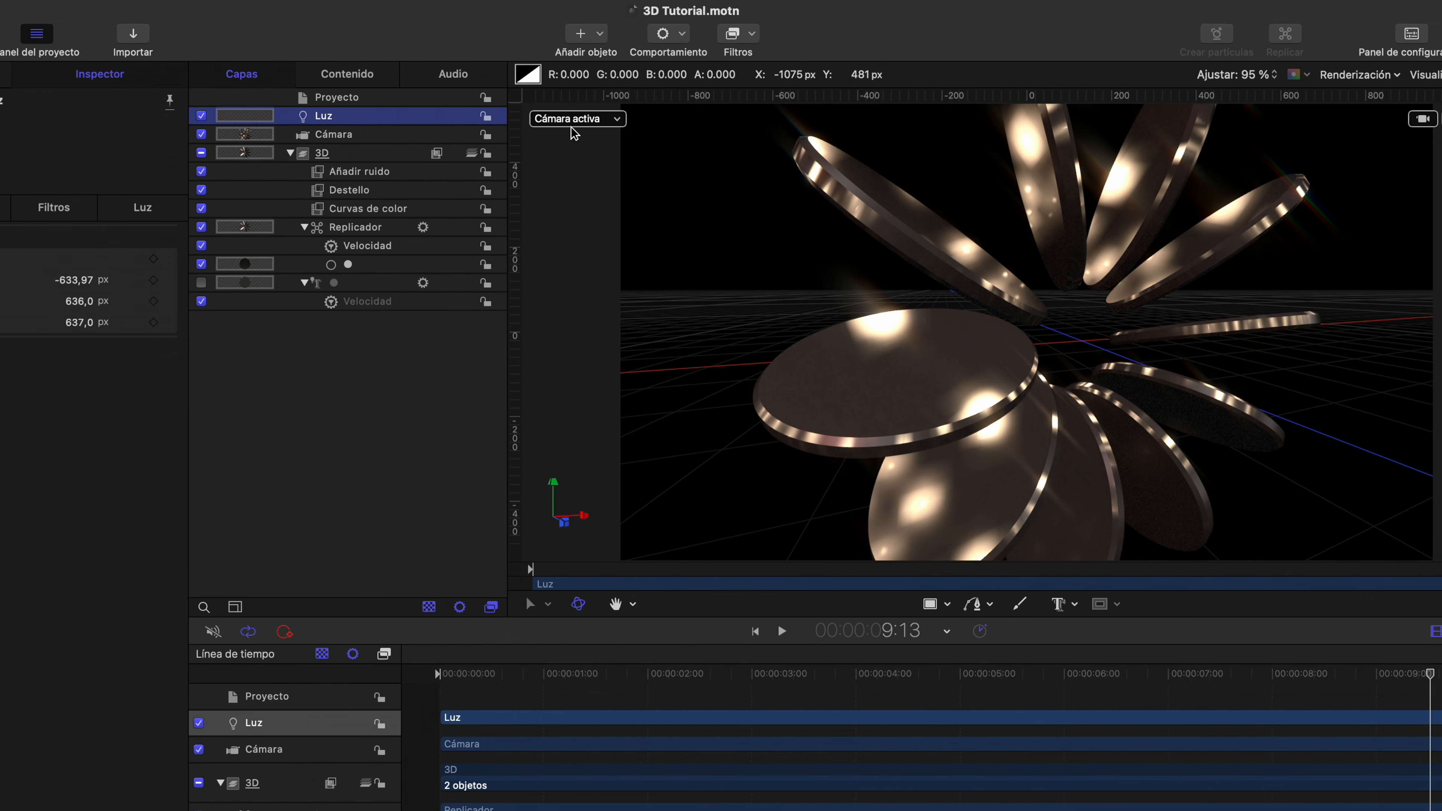
Check the light's placement relative to the discs in the Superior view, and return to the Cámara view
click(586, 119)
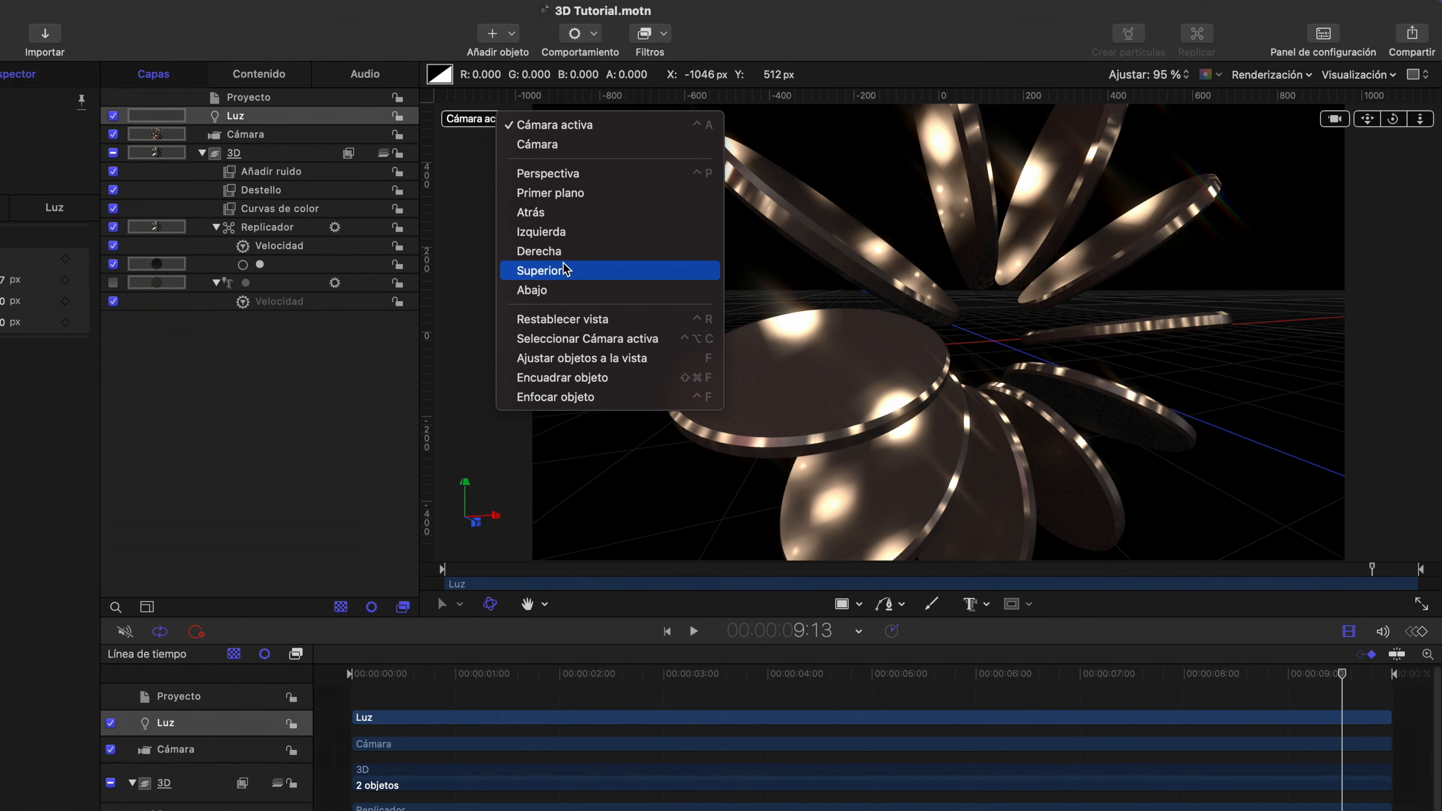
click(568, 271)
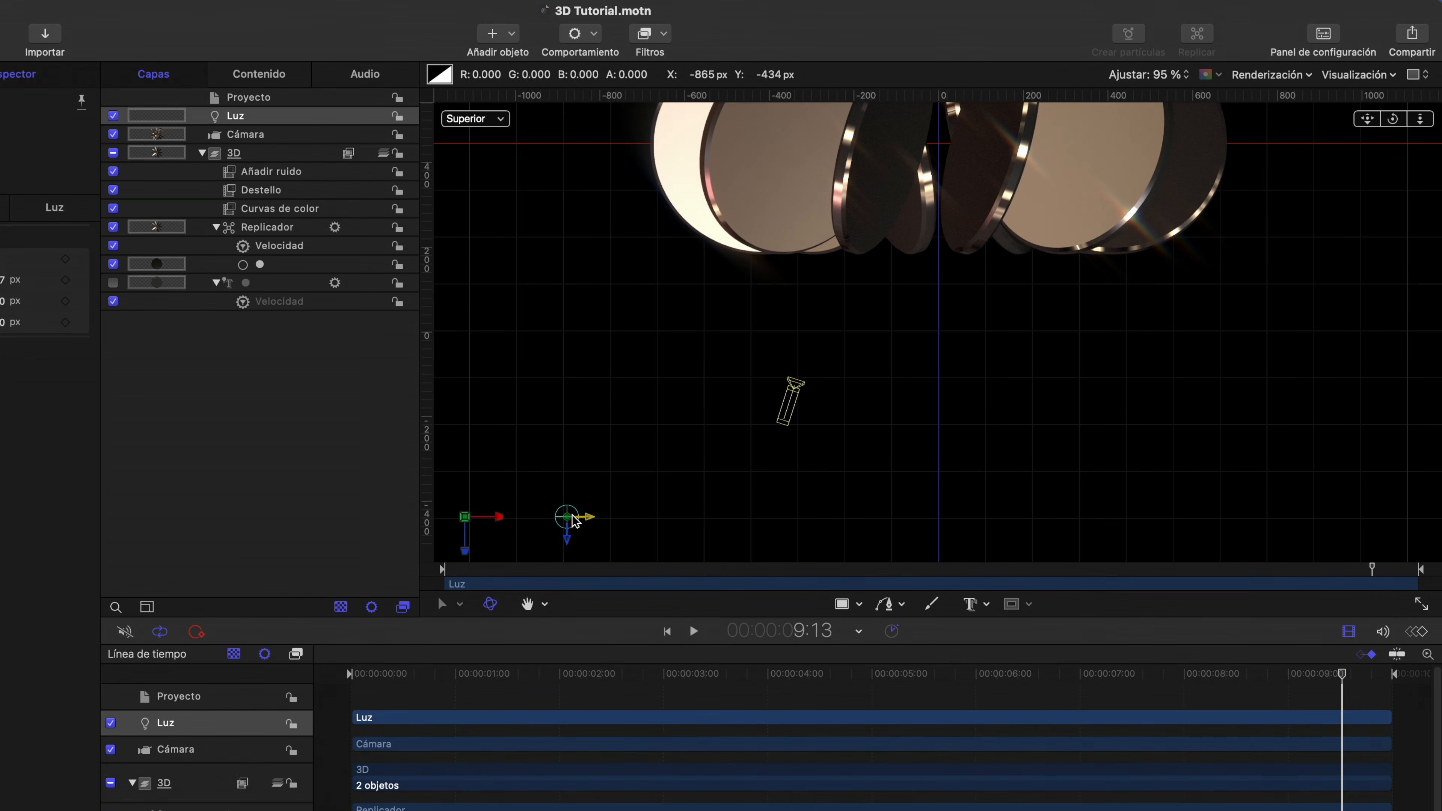
click(502, 119)
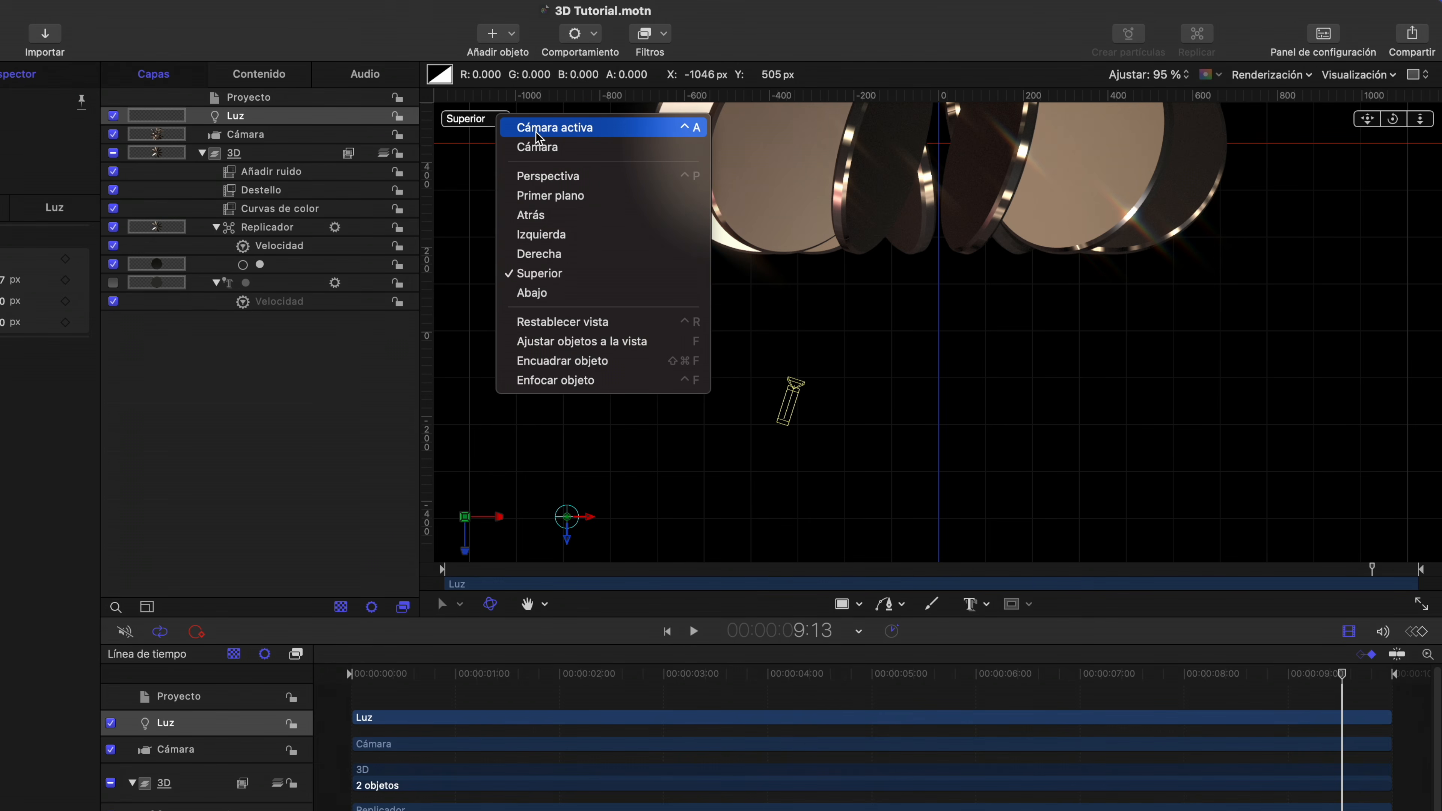
click(540, 148)
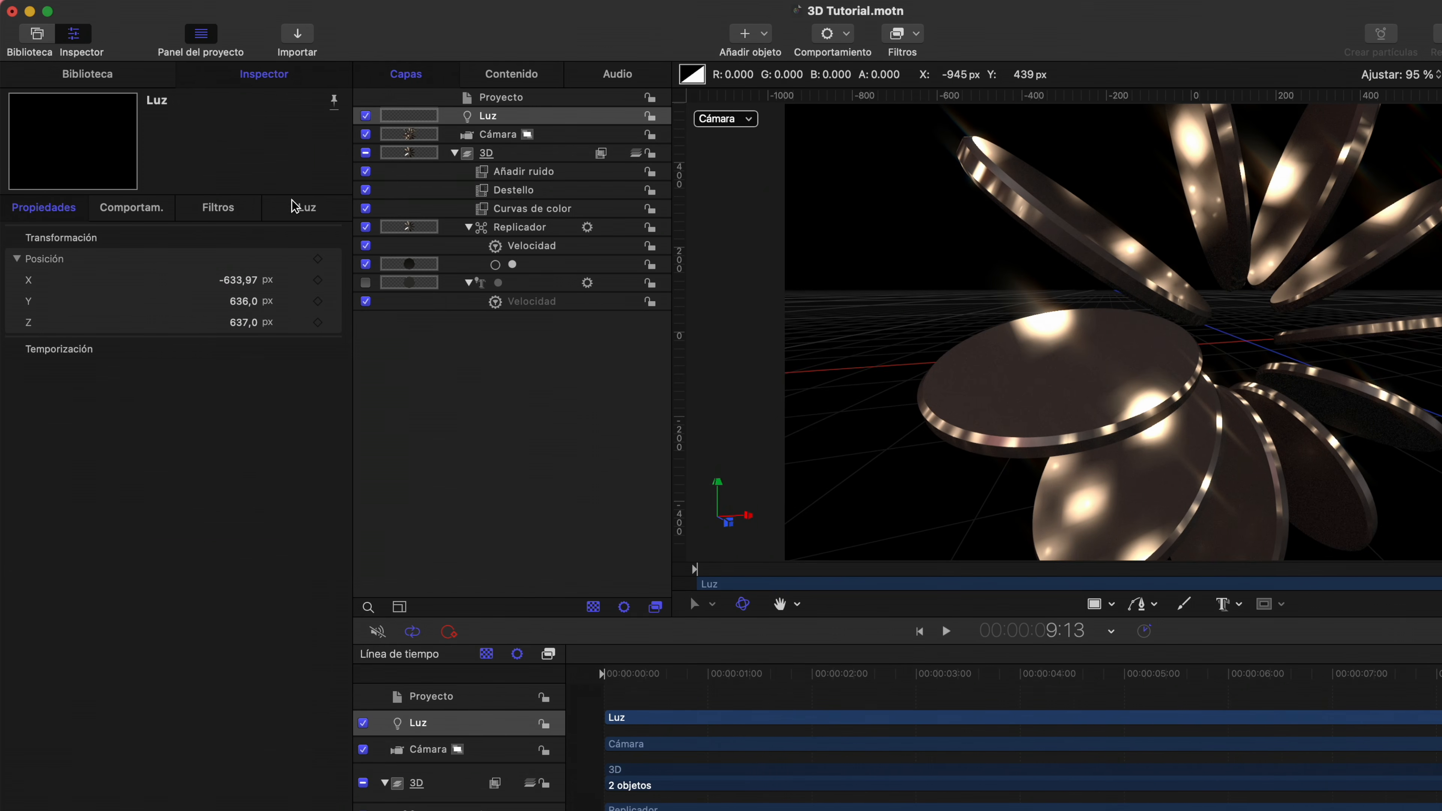
Set the pink light's intensity to 1620,0 % and rename it Luz rosa
click(312, 209)
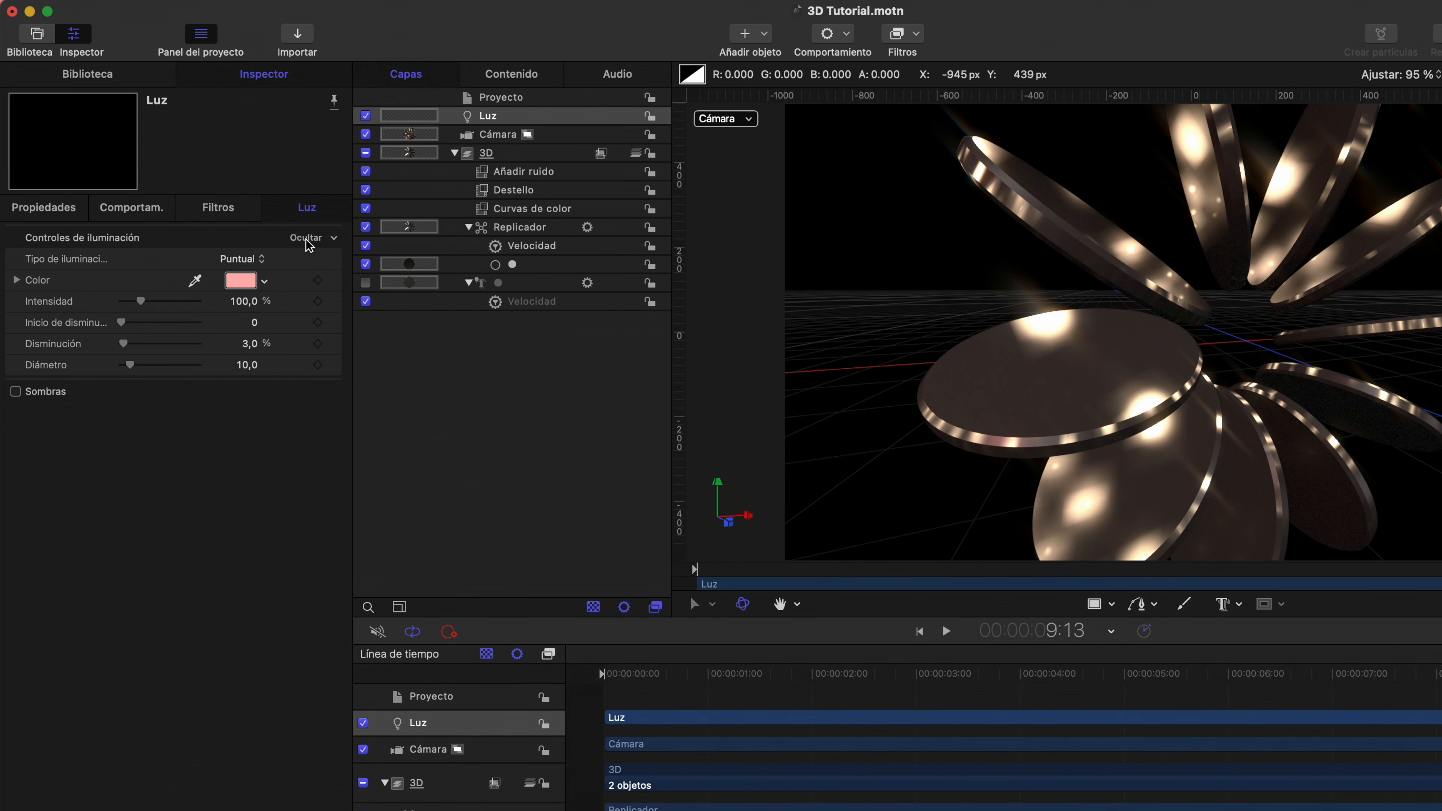
mouse_move(246, 308)
mouse_down()
mouse_move(306, 307)
mouse_move(245, 306)
mouse_up()
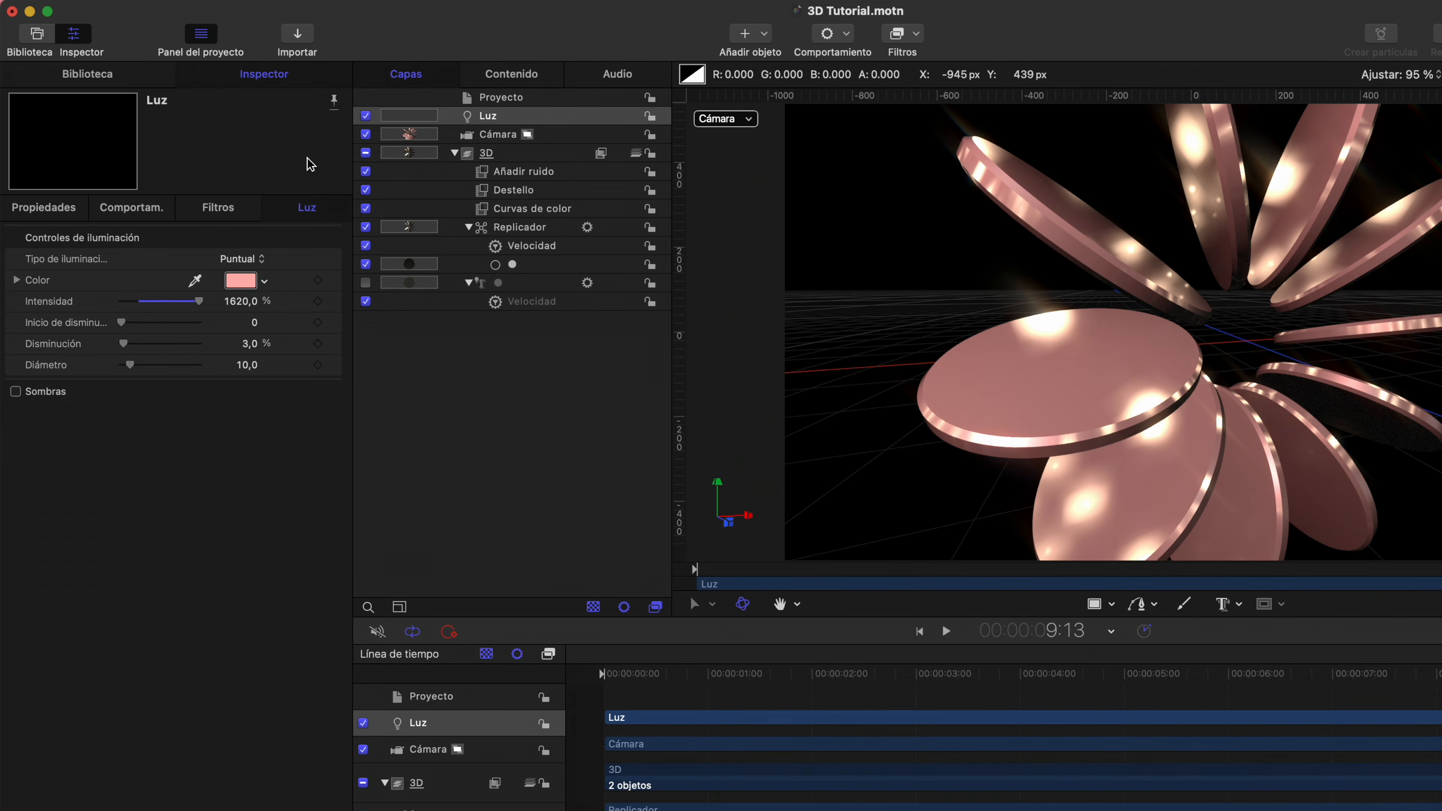
double_click(489, 117)
click(523, 117)
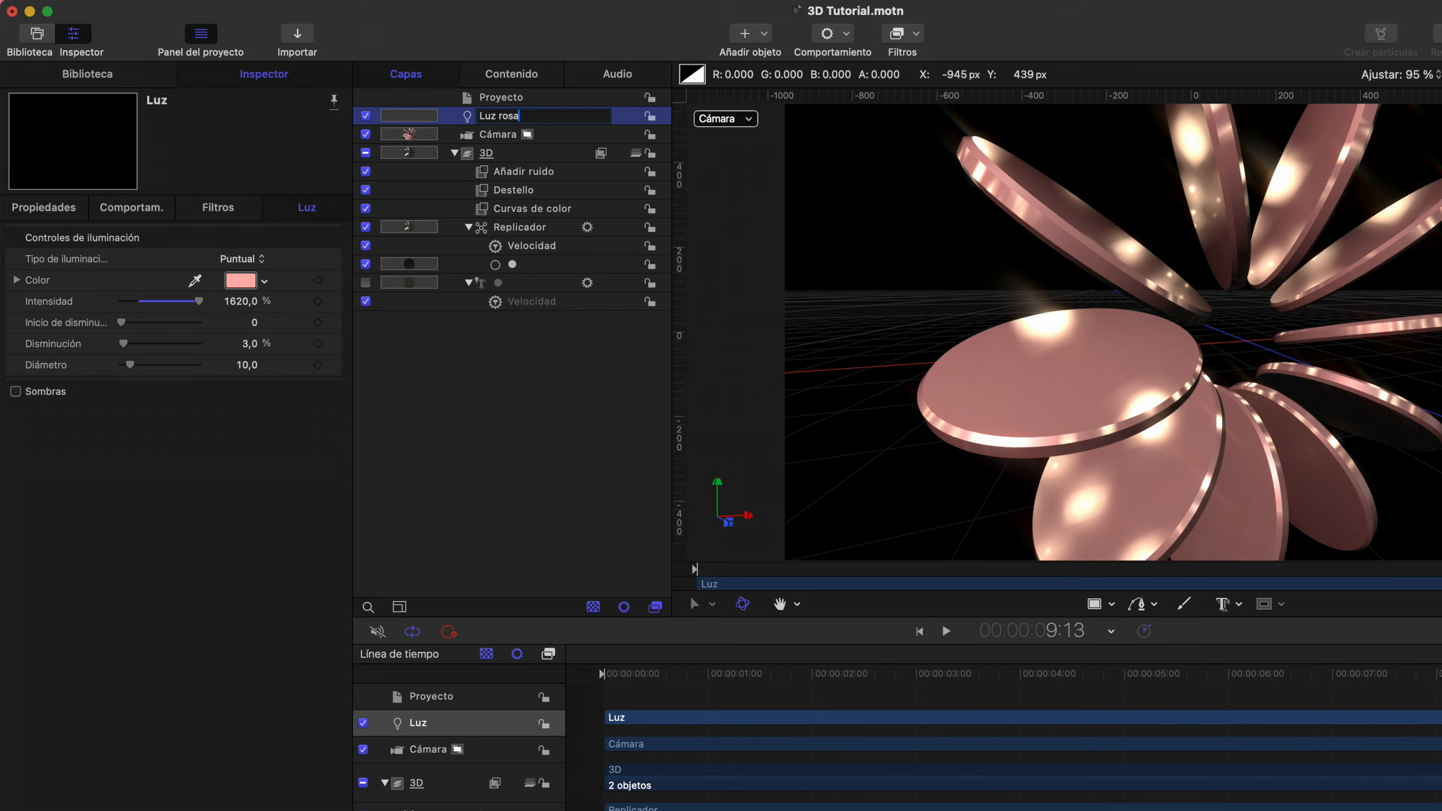
key(Return)
Duplicate Luz rosa and rename the copy Luz azul
key(super+d)
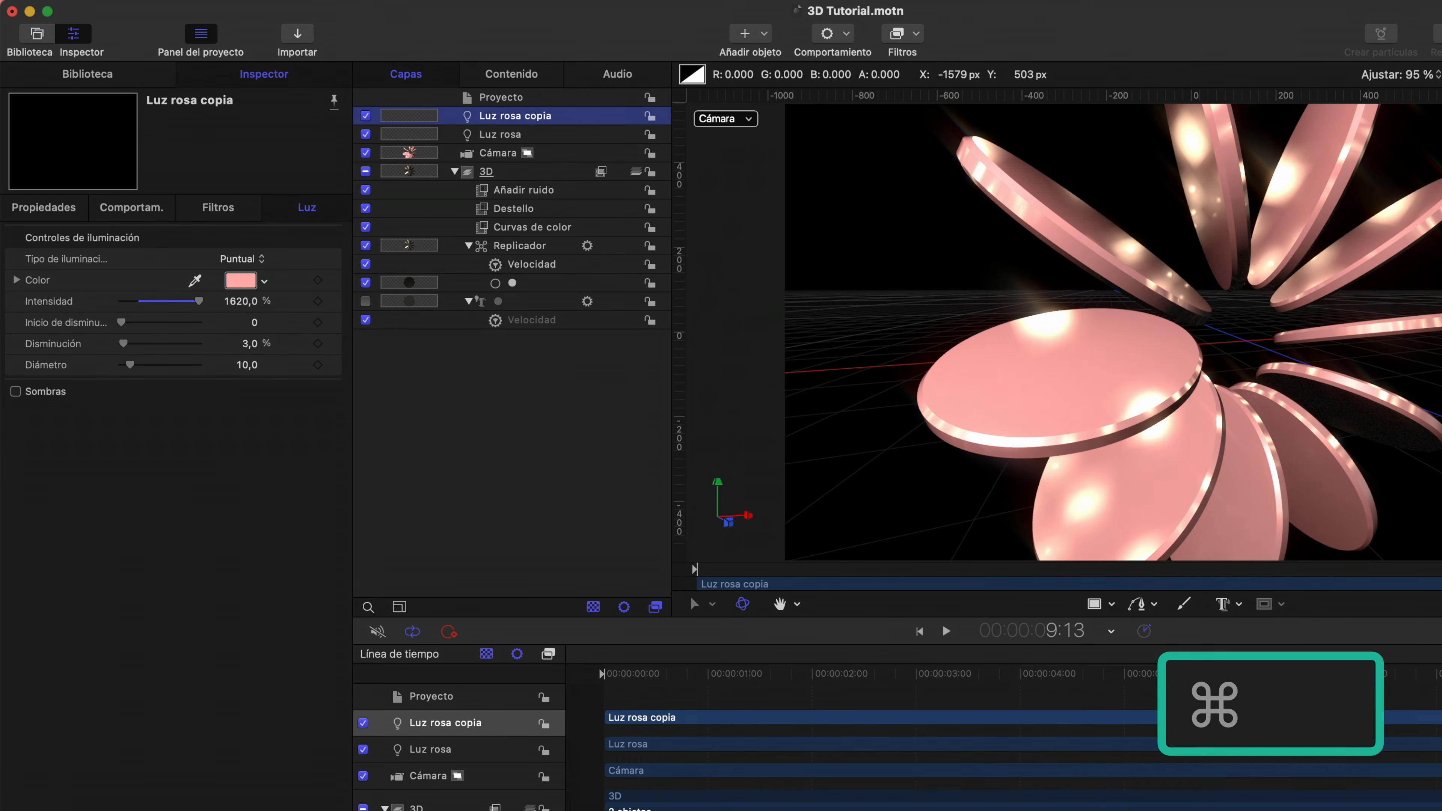
double_click(508, 117)
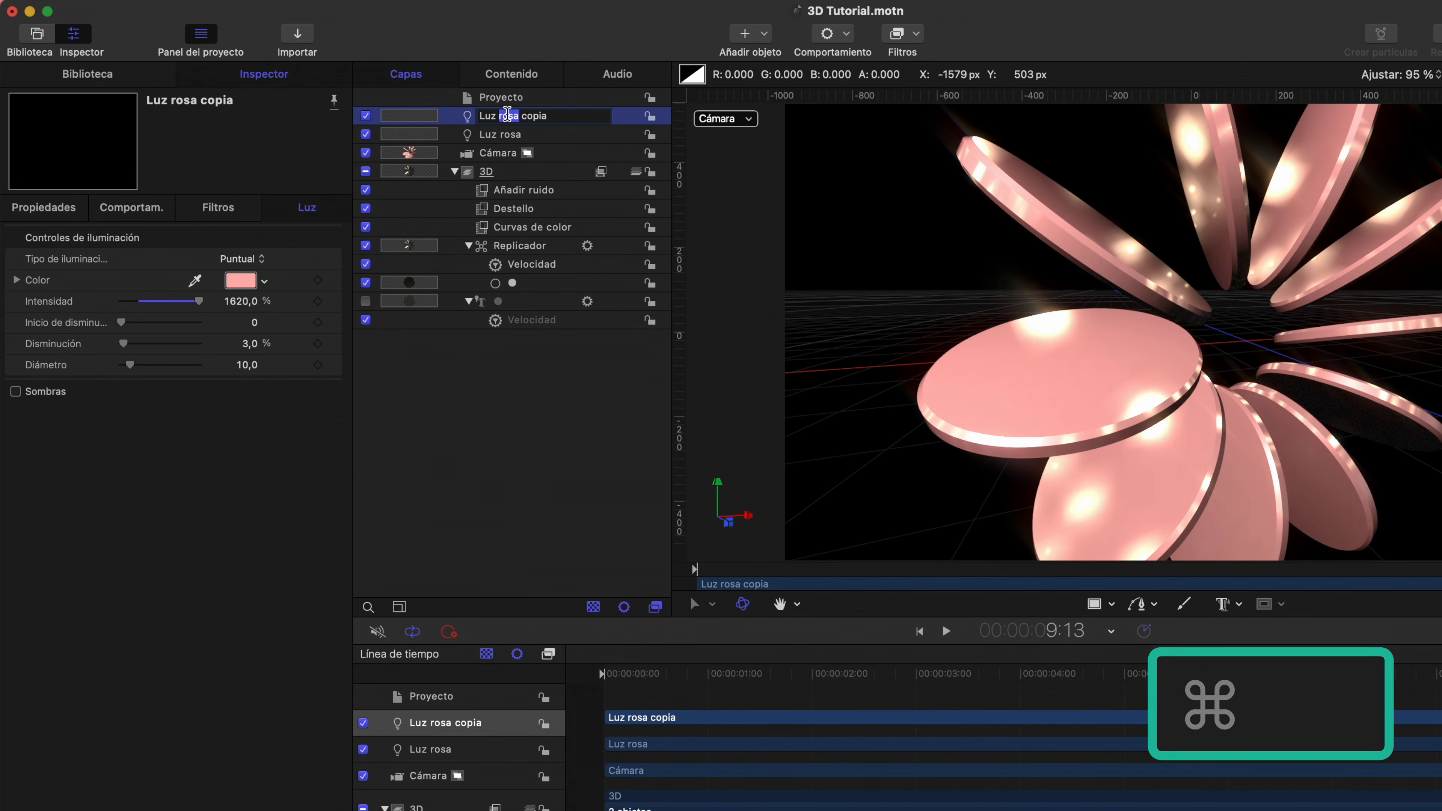
click(499, 117)
drag(499, 116, 590, 113)
text(azul)
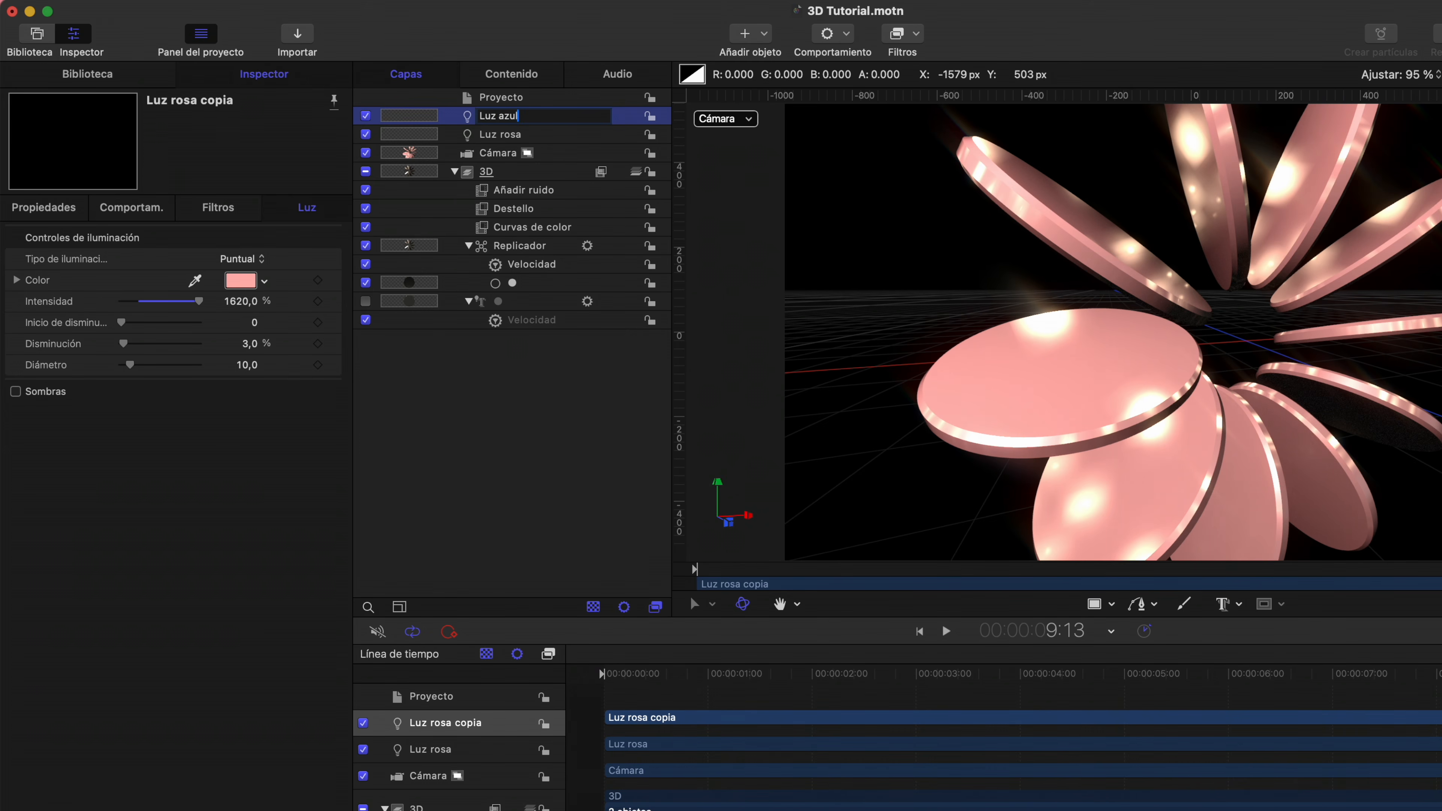
key(Return)
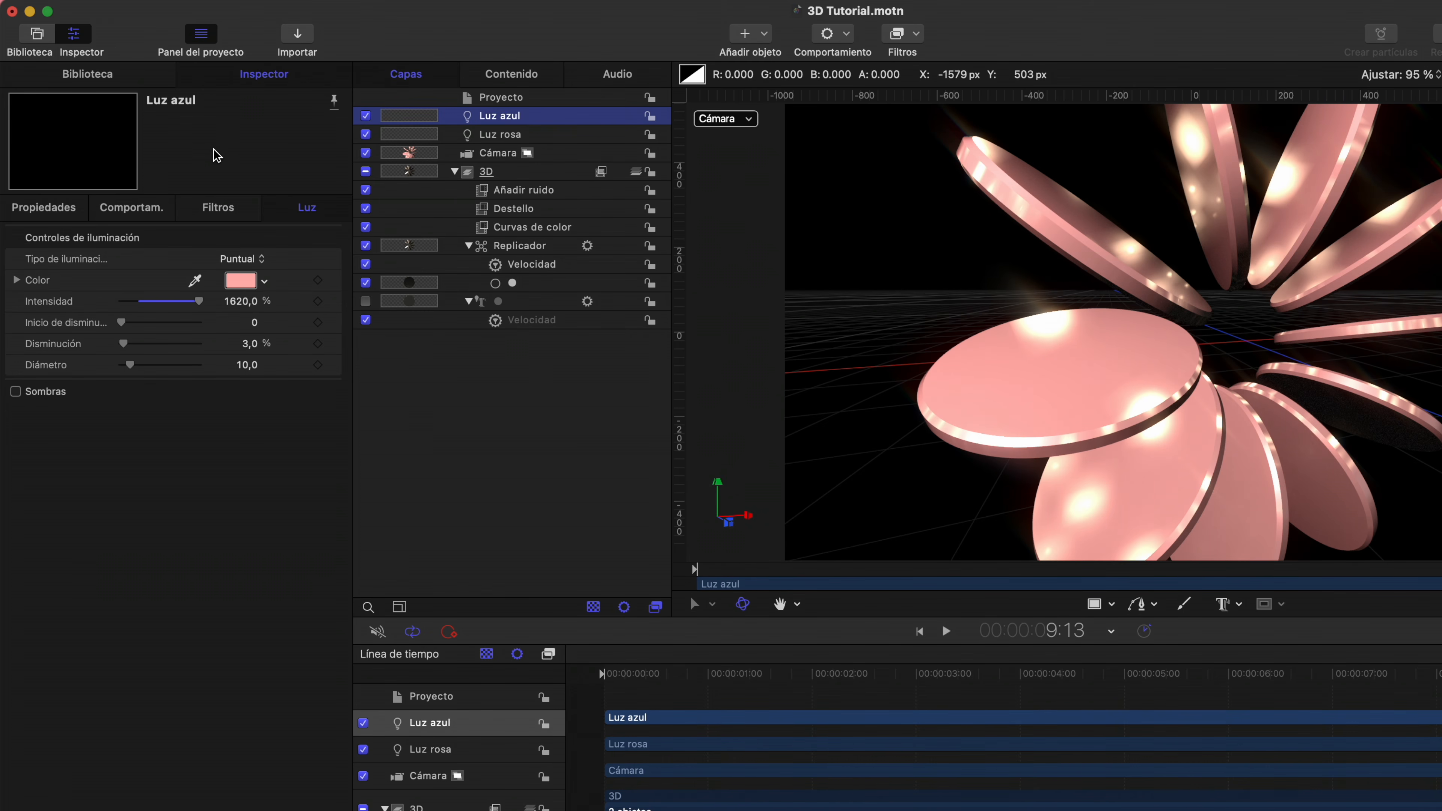
Change the colour of Luz azul to light blue
click(241, 280)
drag(370, 557, 299, 577)
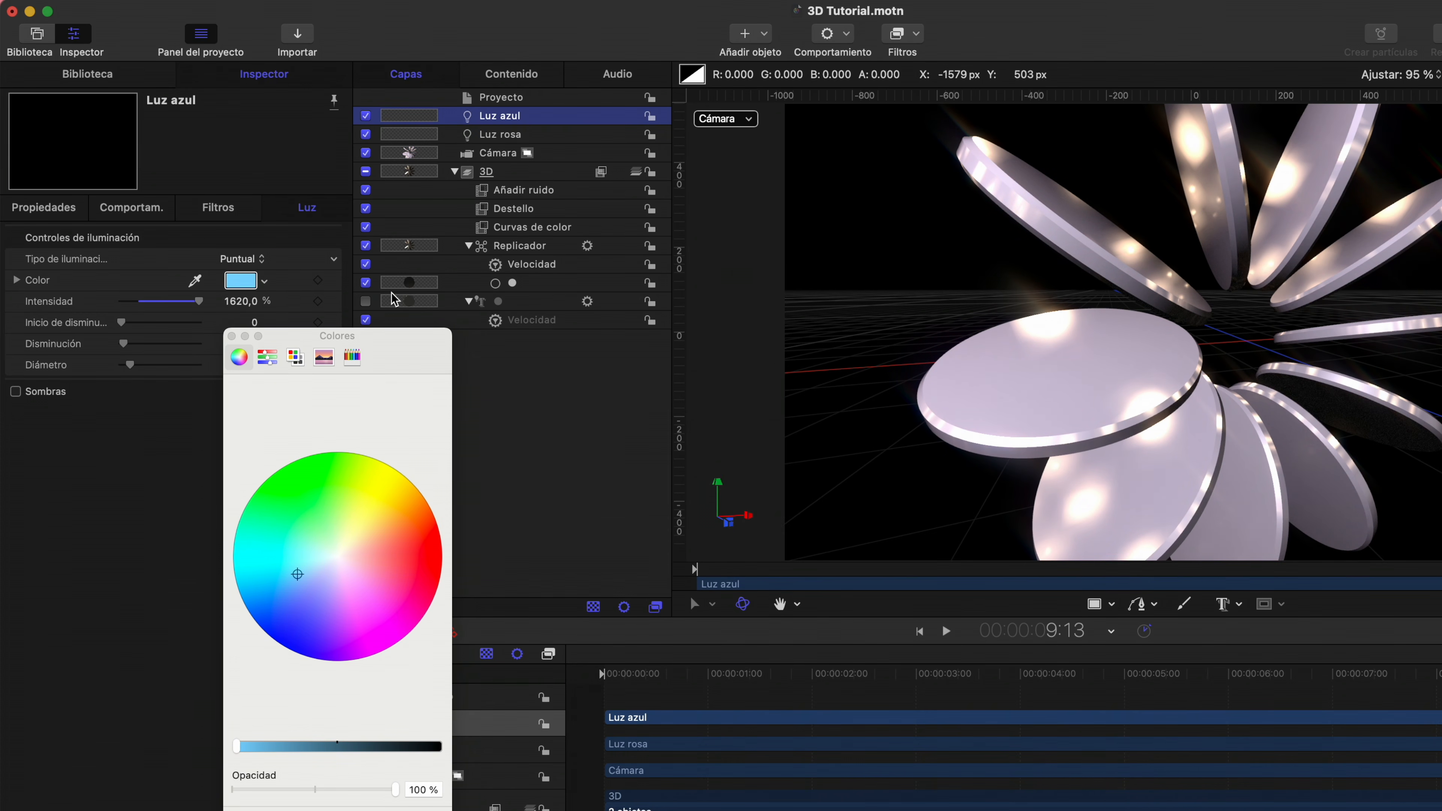
click(232, 336)
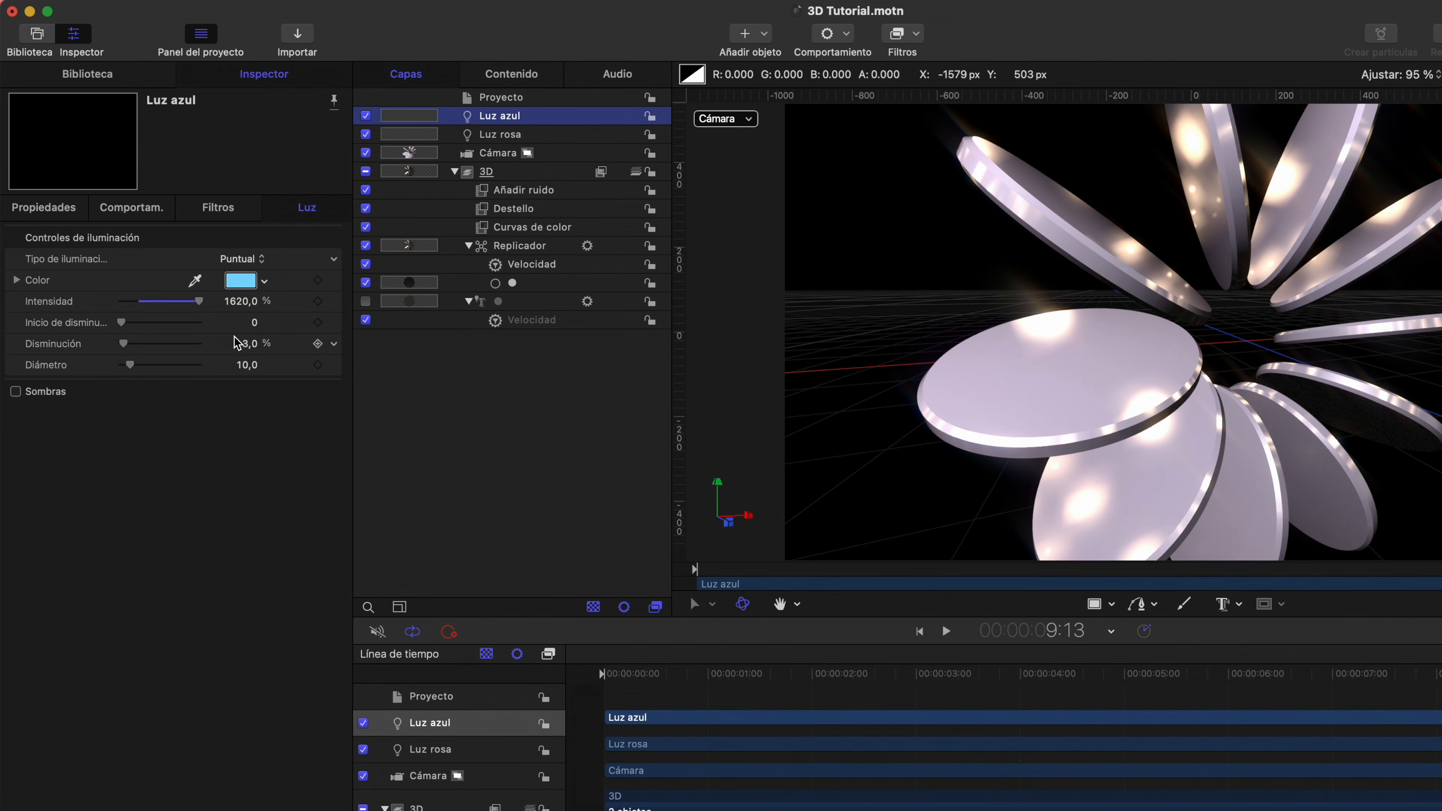
Set Luz azul's position to X 250,03 px, Y -425,45 px and Z 392,0 px
click(71, 210)
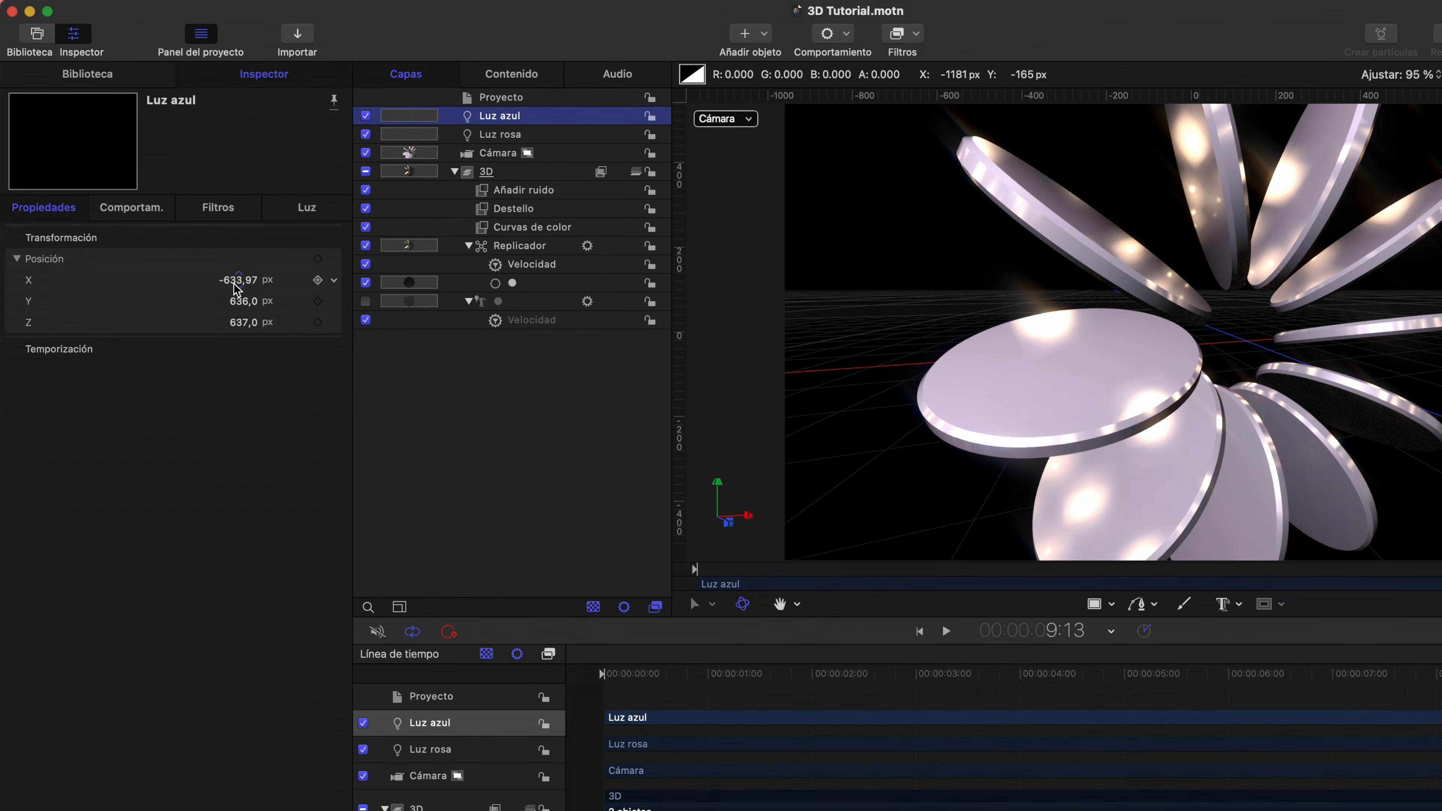
drag(235, 286, 375, 286)
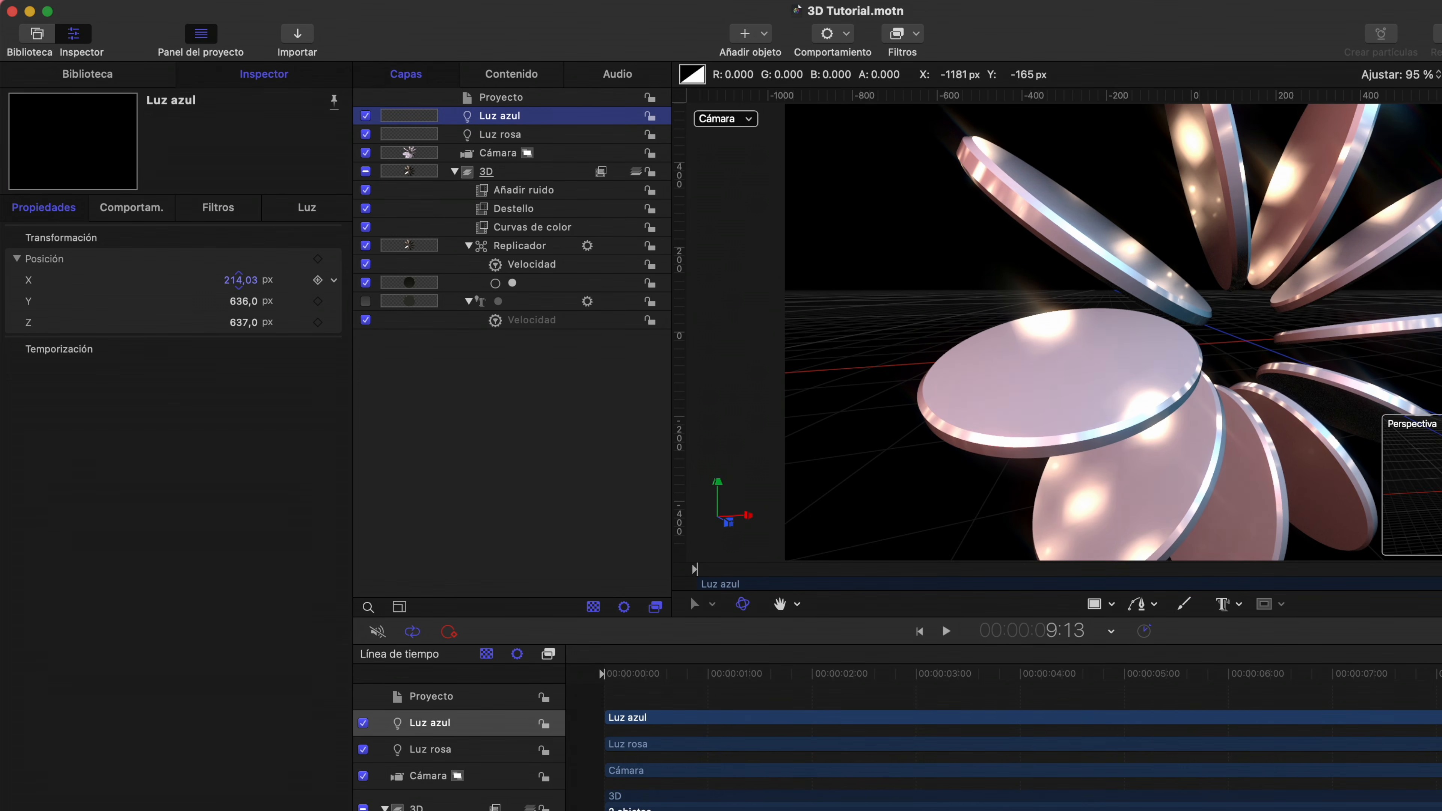
drag(241, 282, 251, 283)
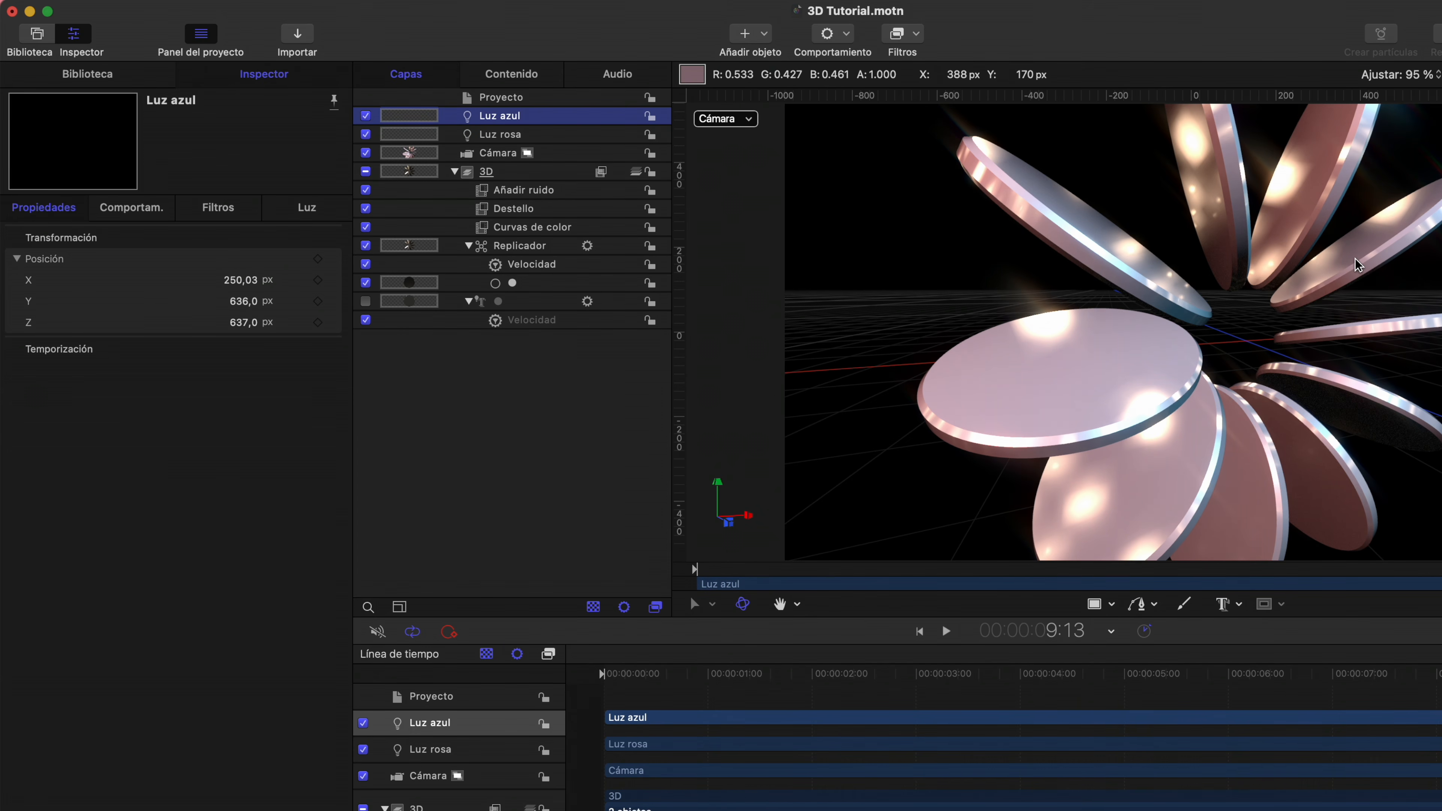
drag(251, 306, 193, 306)
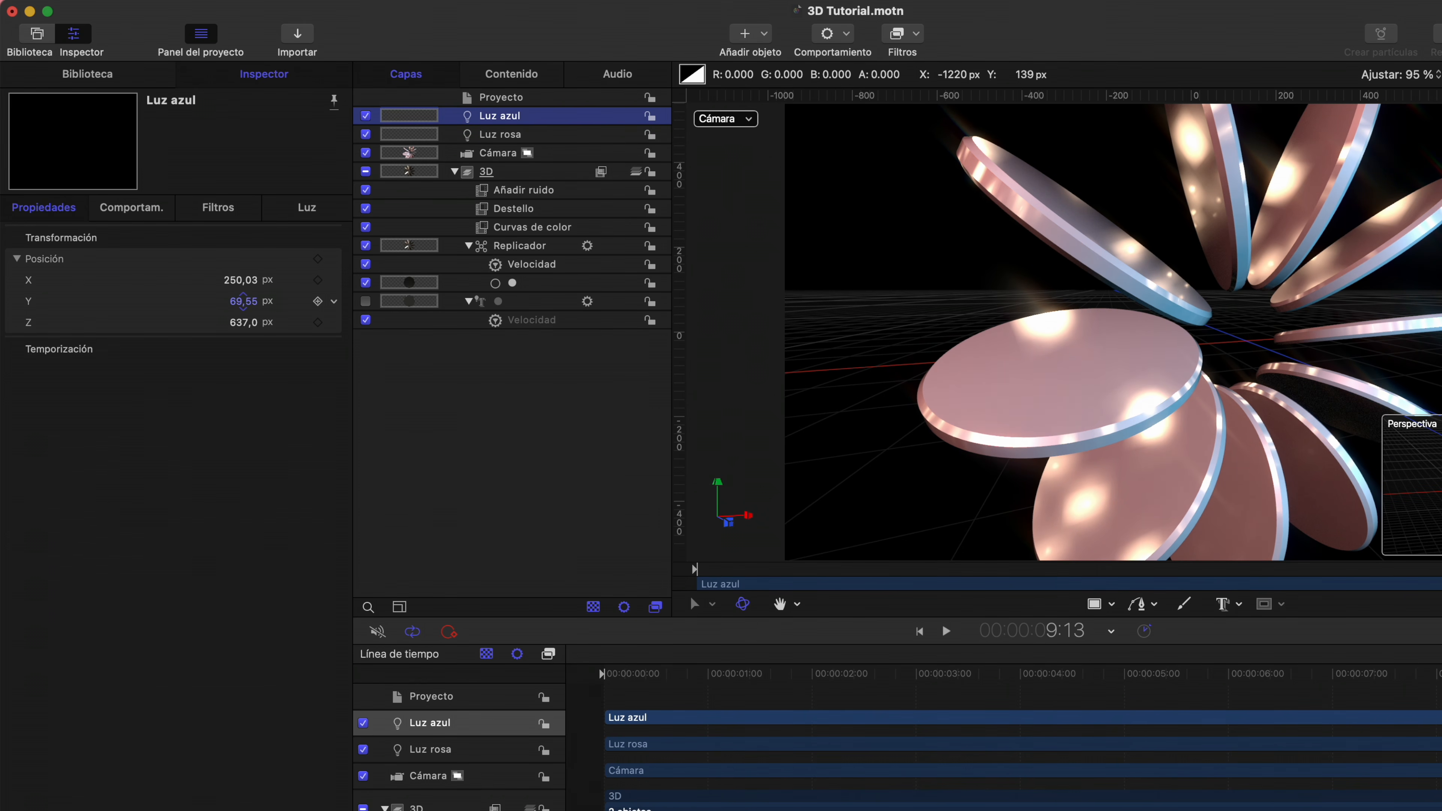
drag(243, 301, 243, 301)
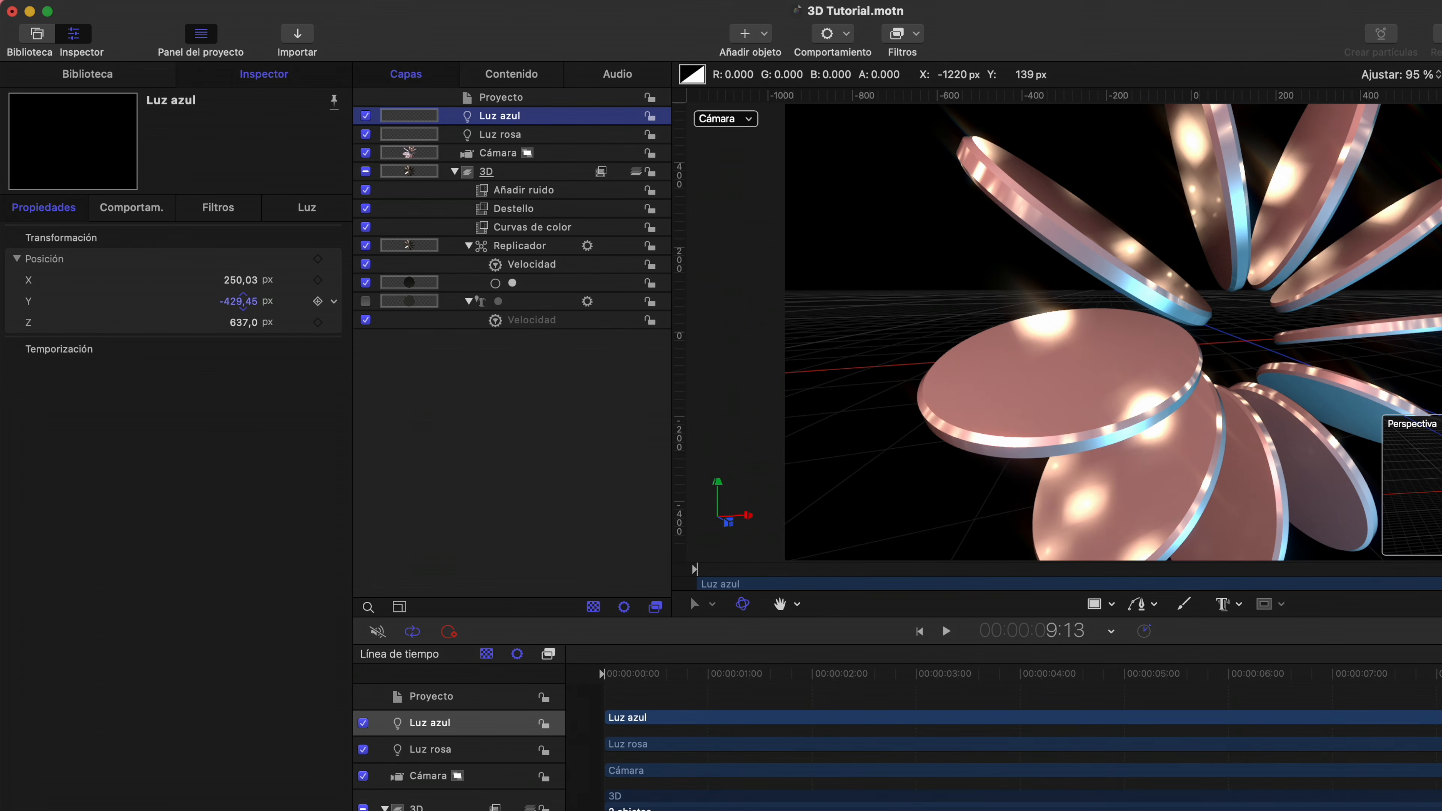
drag(243, 323, 253, 326)
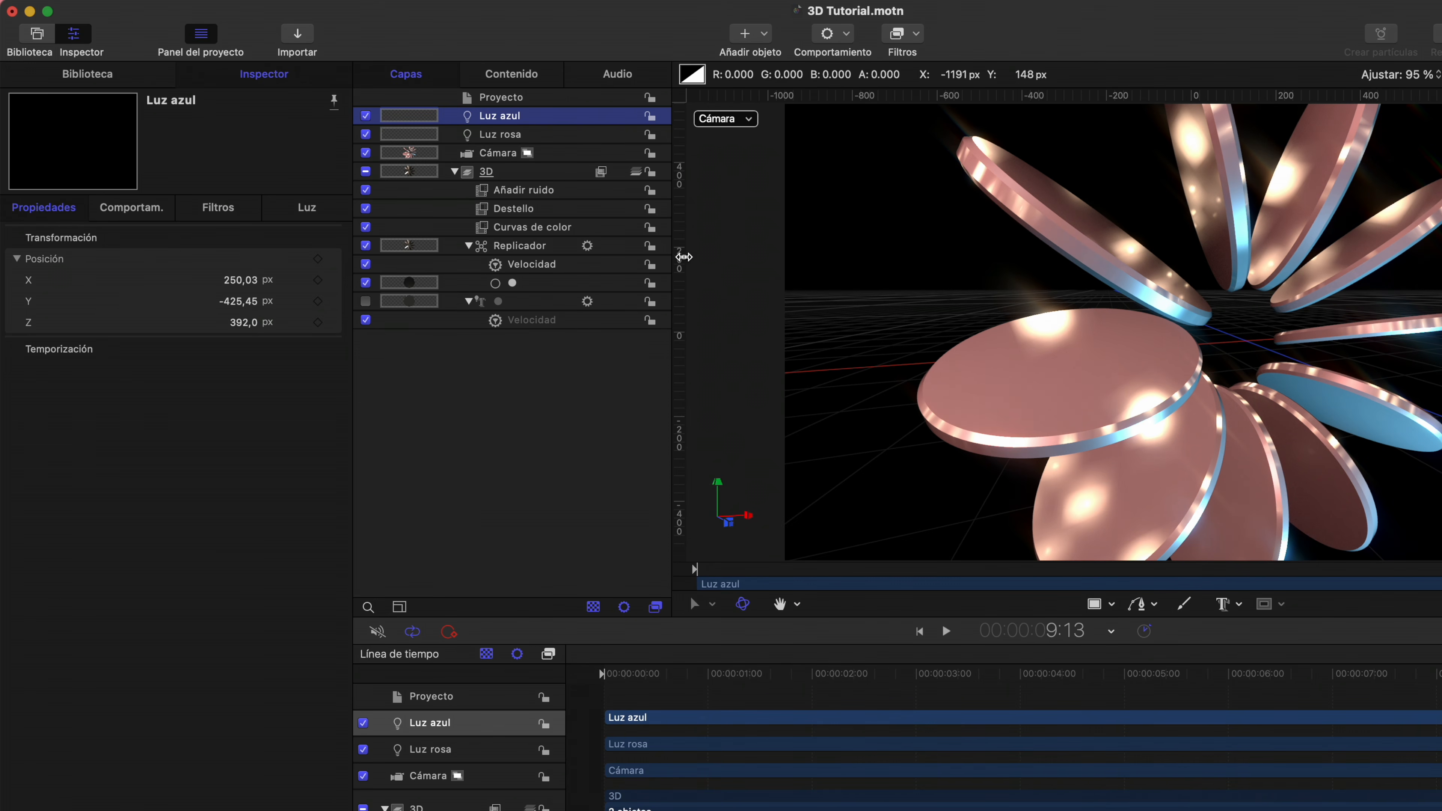
Set the Replicador's cell angle on the Y axis to 115,0°
click(534, 246)
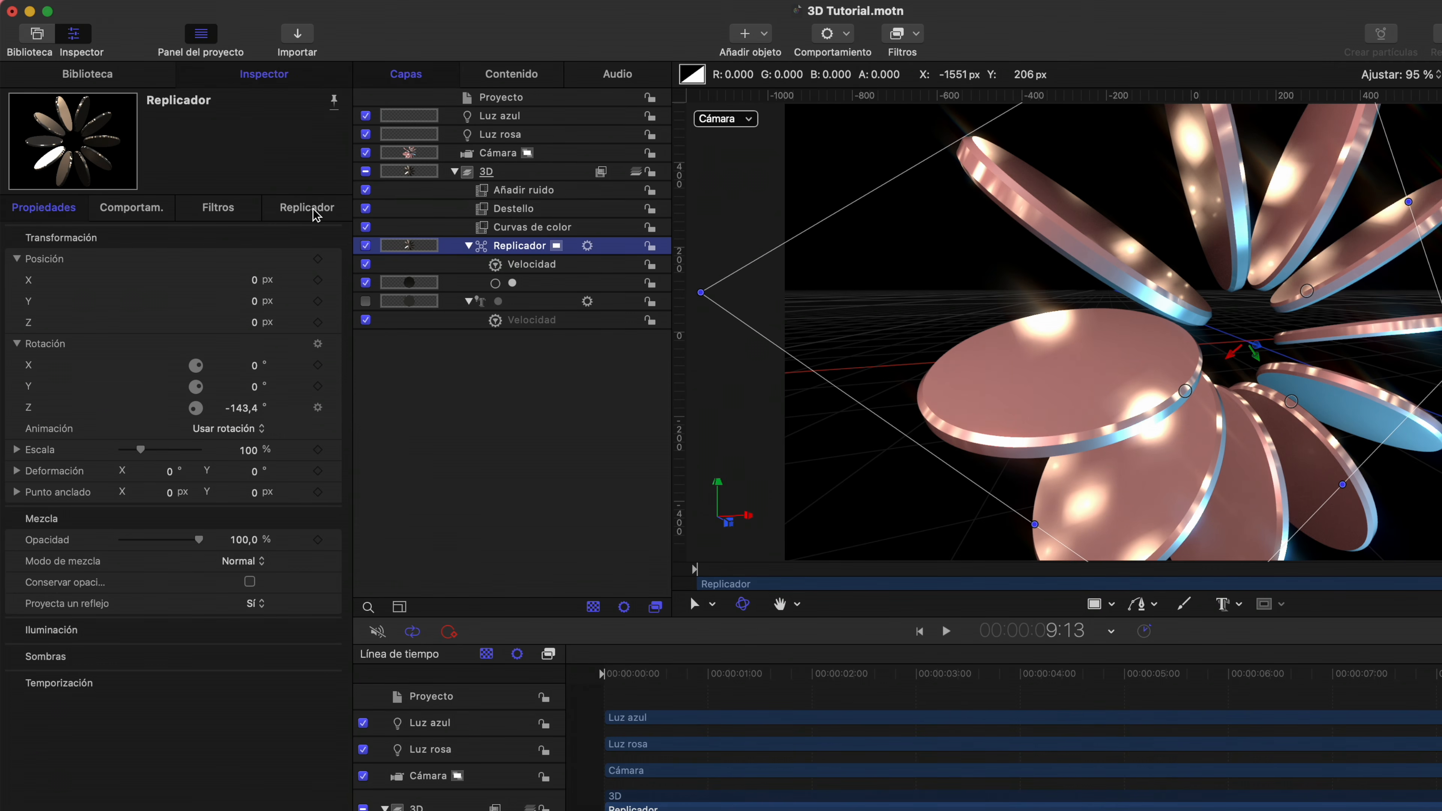
click(311, 210)
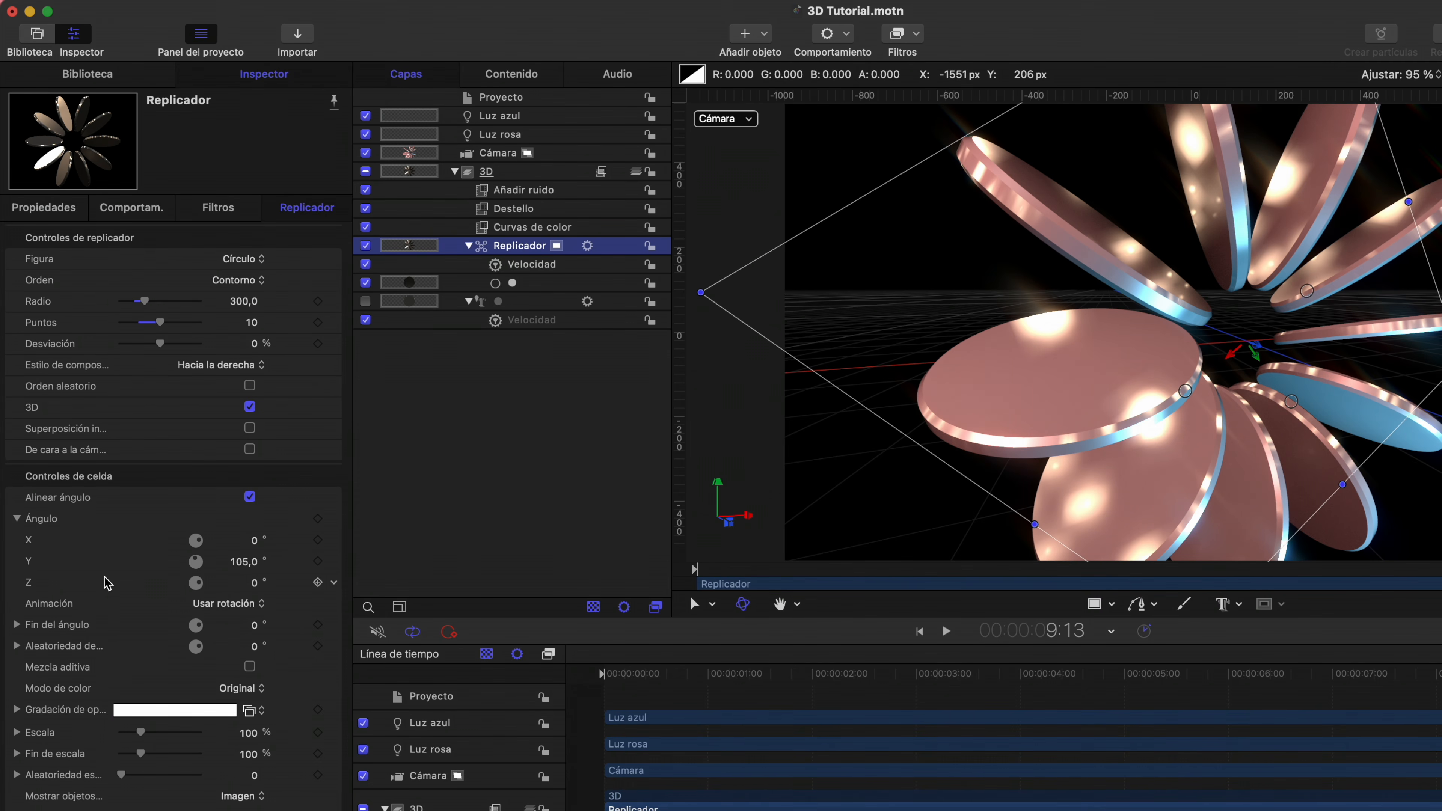
drag(243, 570, 243, 561)
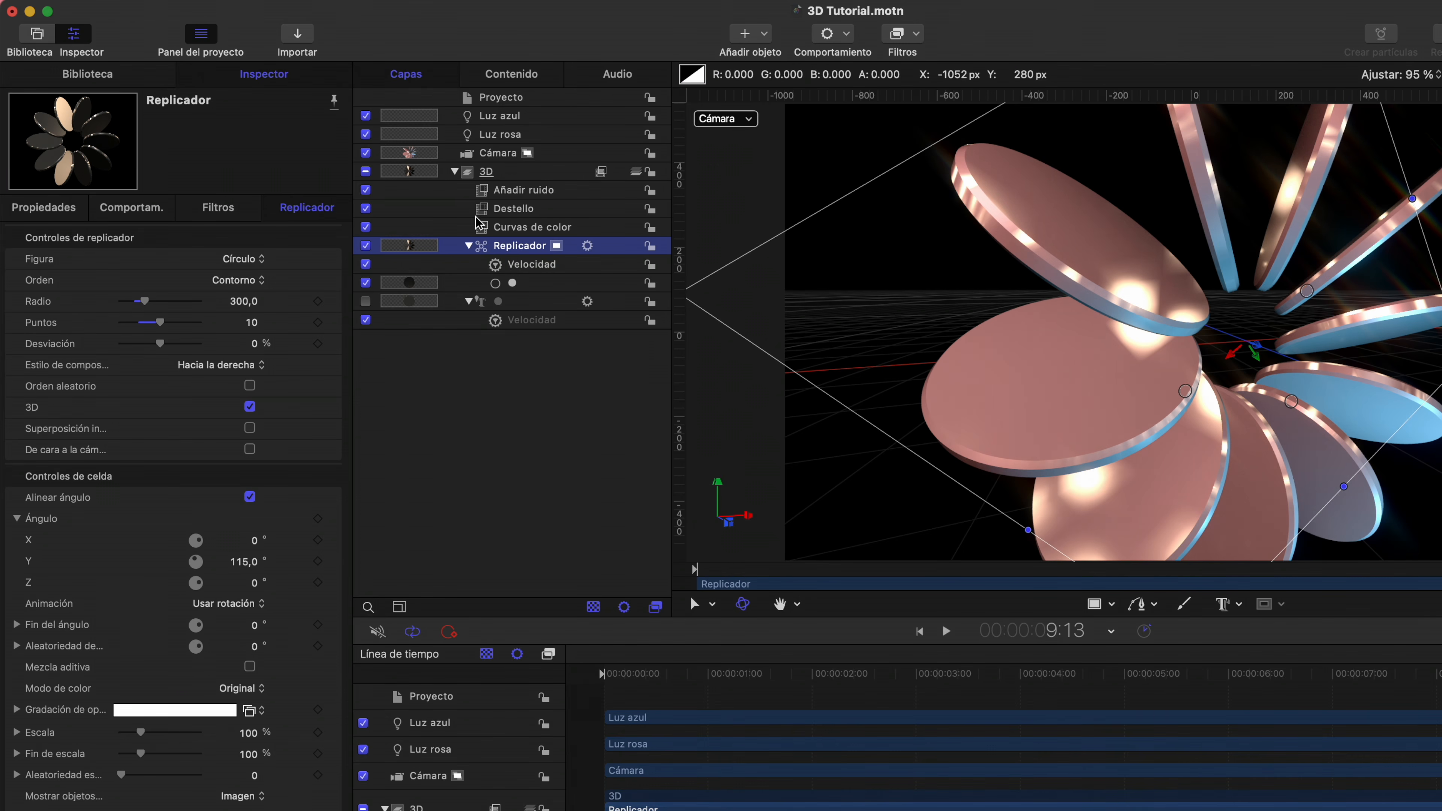
Adjust the light intensity of Luz azul and set Luz rosa's intensity to 2003,0 %
click(511, 117)
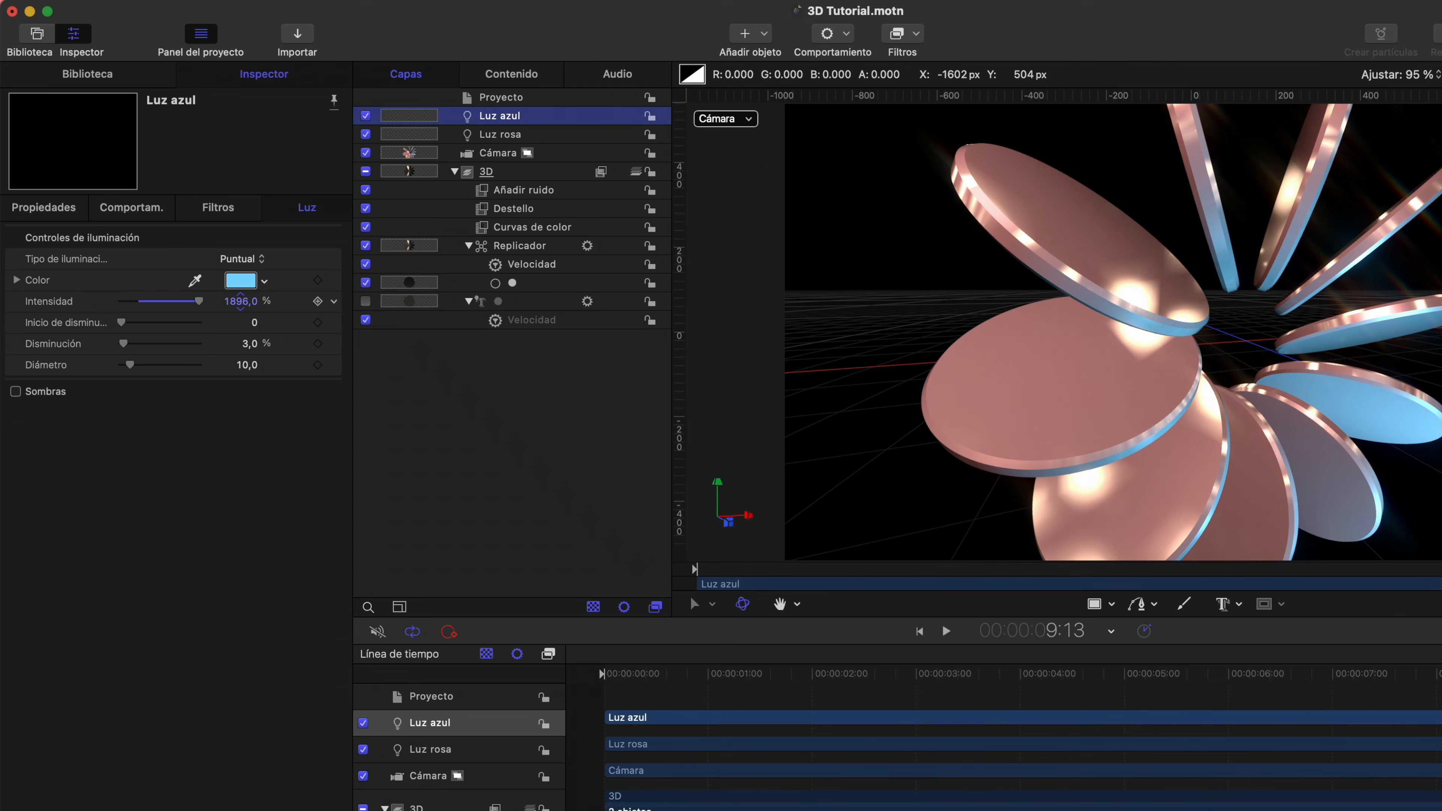
drag(240, 302, 240, 301)
click(503, 143)
drag(218, 285, 298, 285)
Play the project from the start and set the Mezcla of the Añadir ruido filter to 29,4 %
drag(1439, 621, 451, 591)
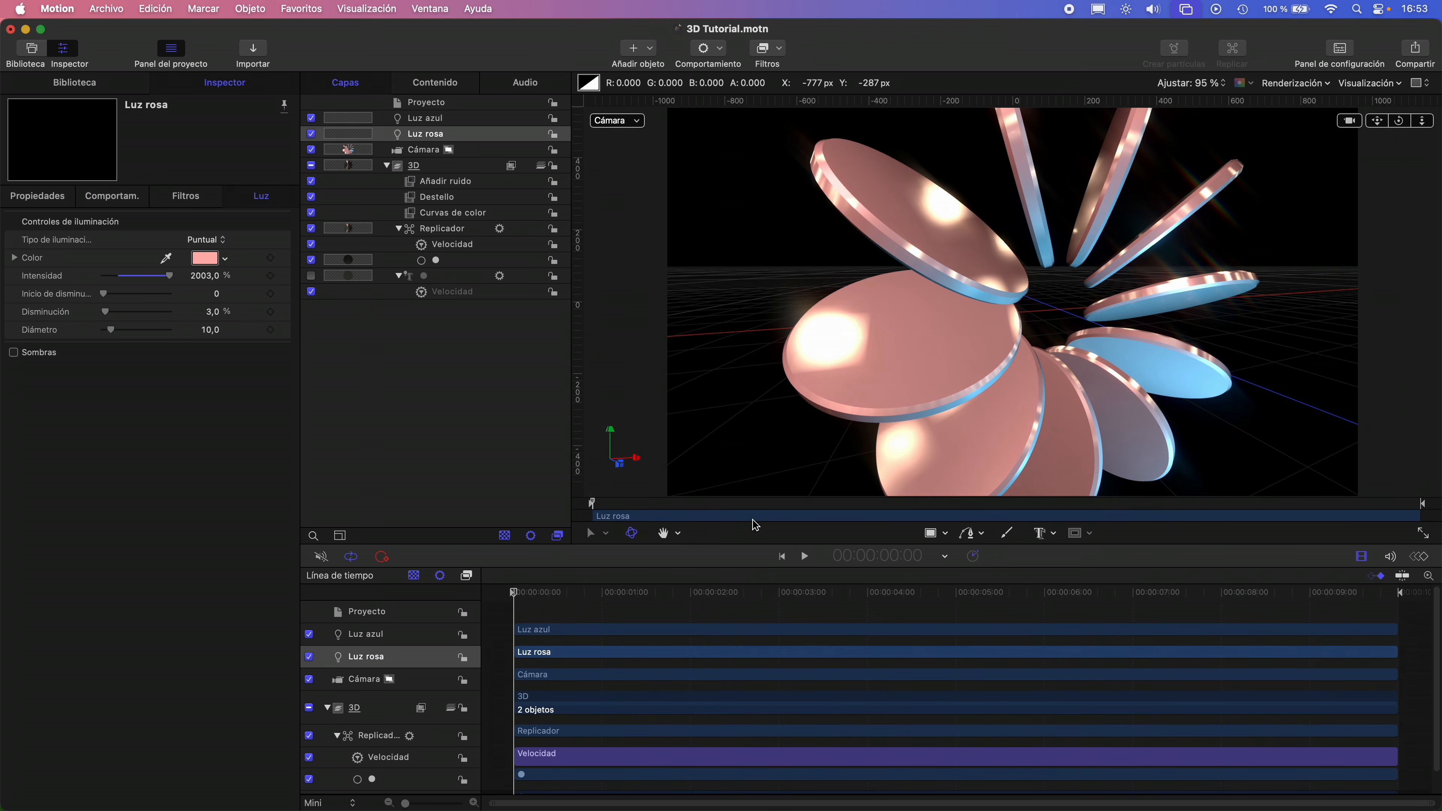
key(space)
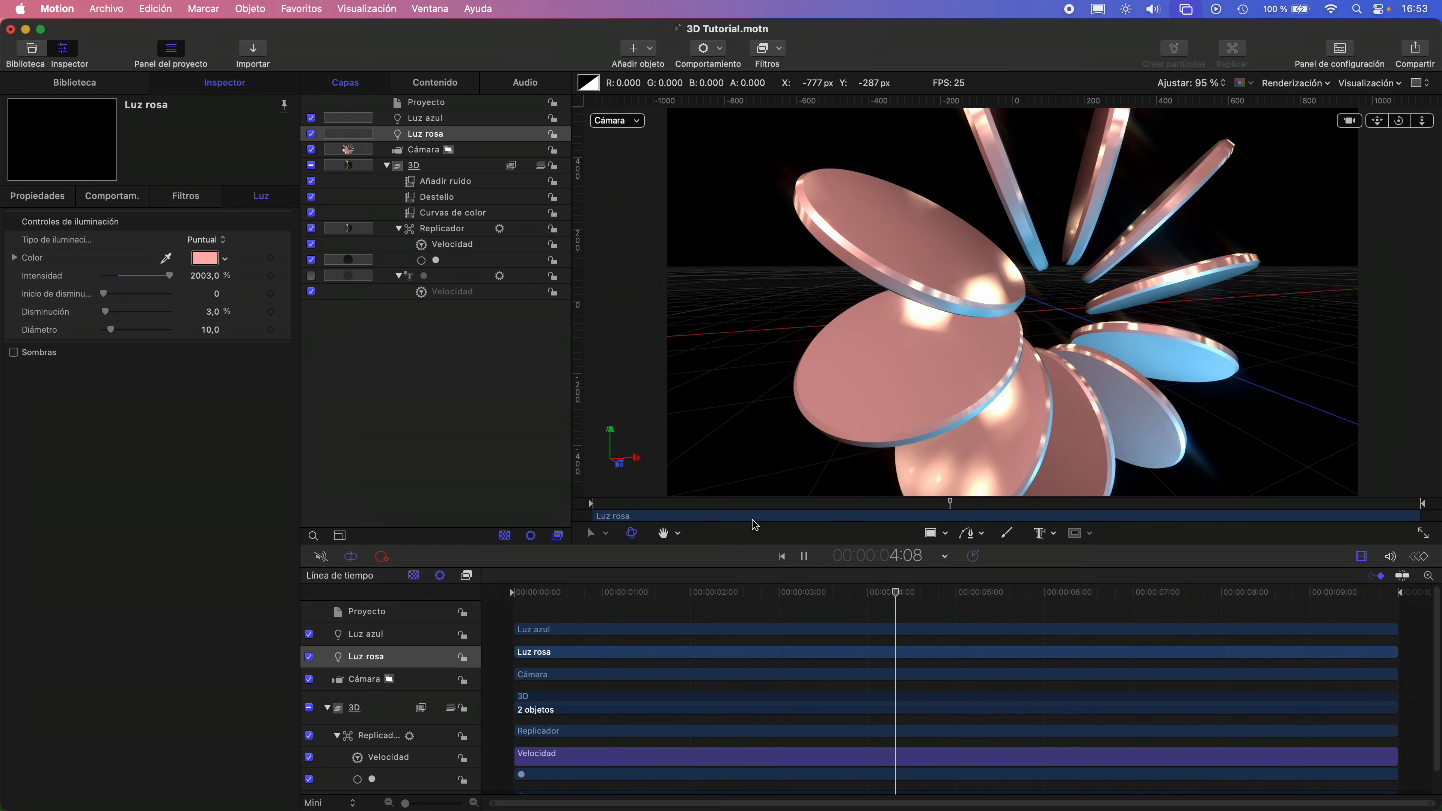
click(455, 183)
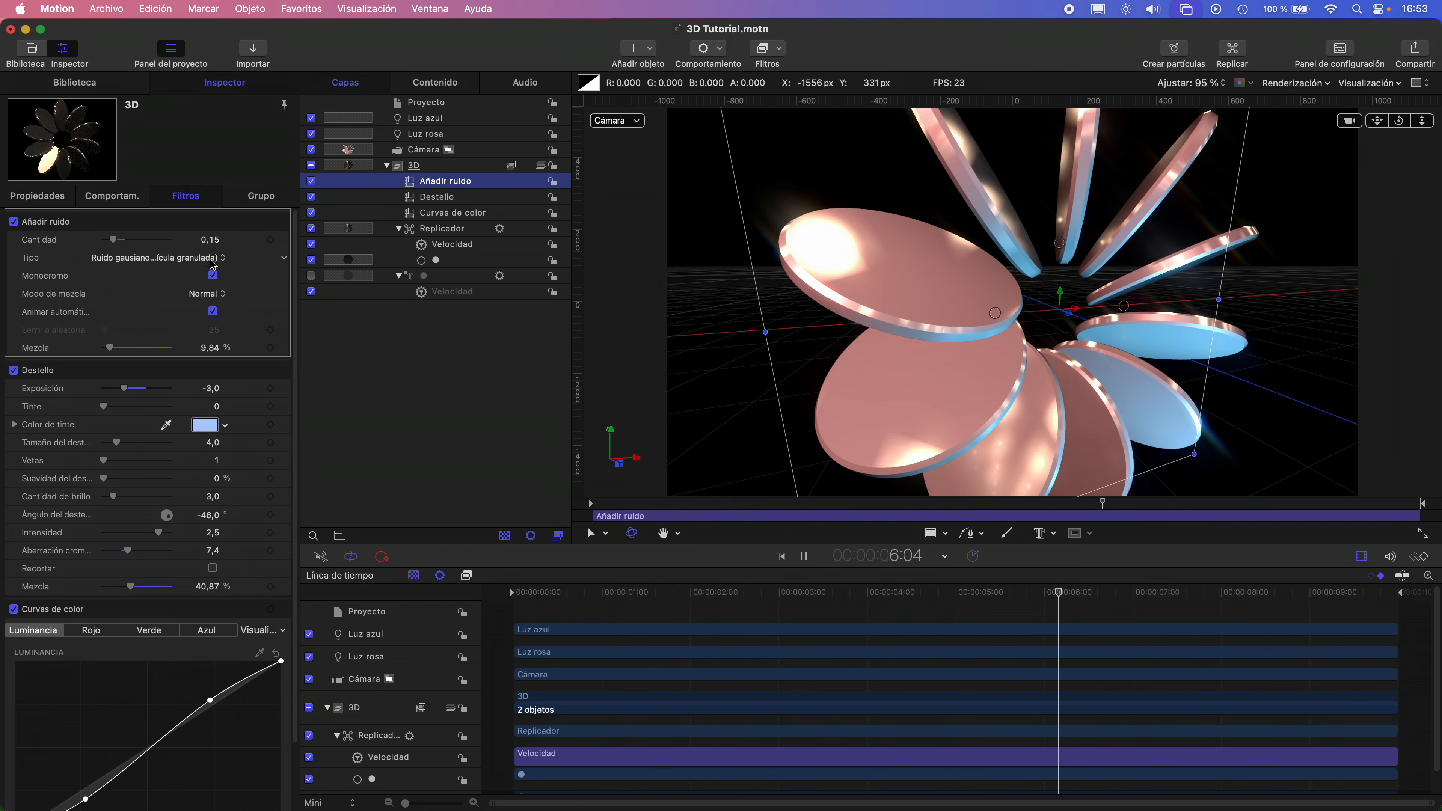
mouse_move(110, 352)
mouse_down()
mouse_move(140, 353)
mouse_move(126, 352)
mouse_up()
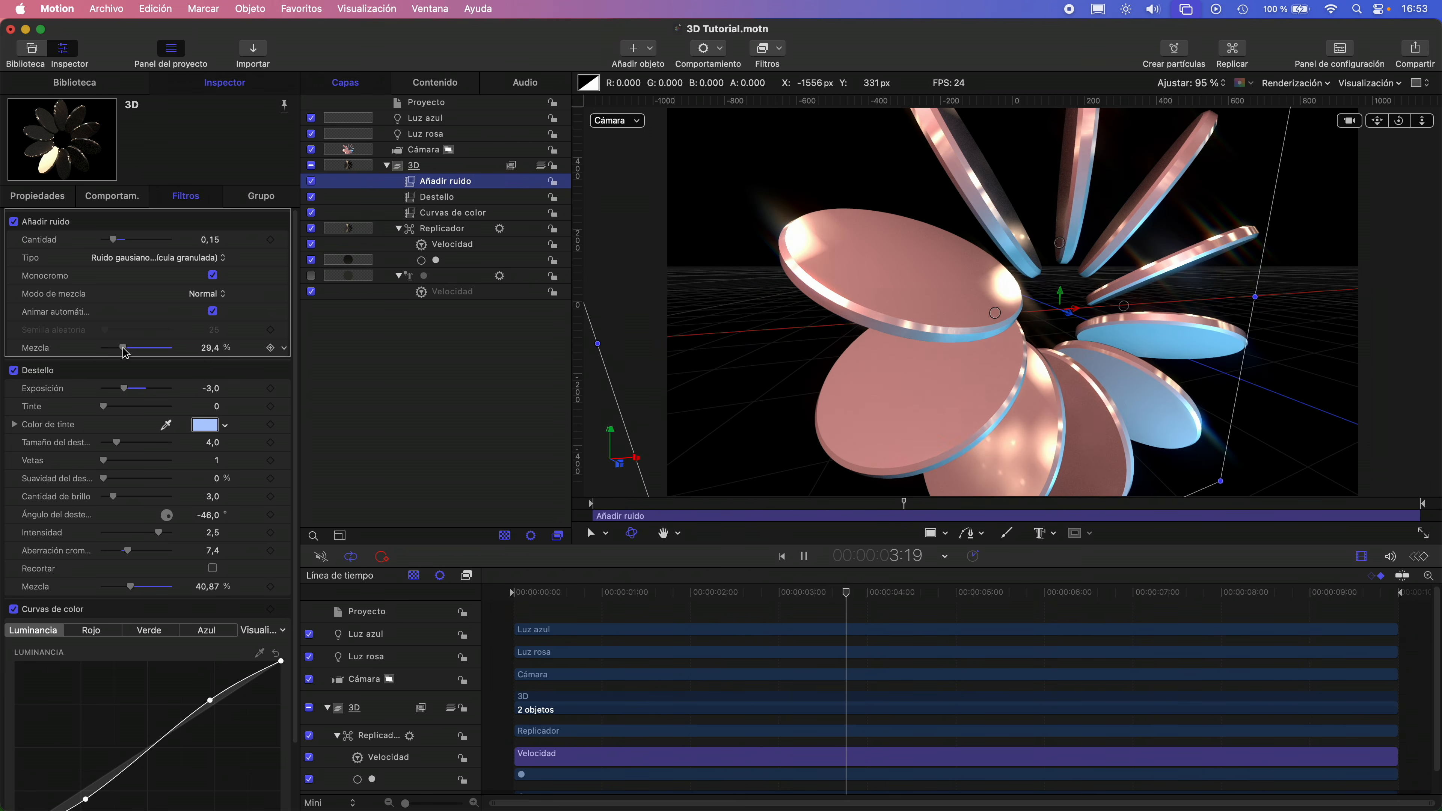
Steepen the S-shape of the luminance curve in Curvas de color by moving its shadow and highlight points, and stop playback
scroll(168, 693, down, 3)
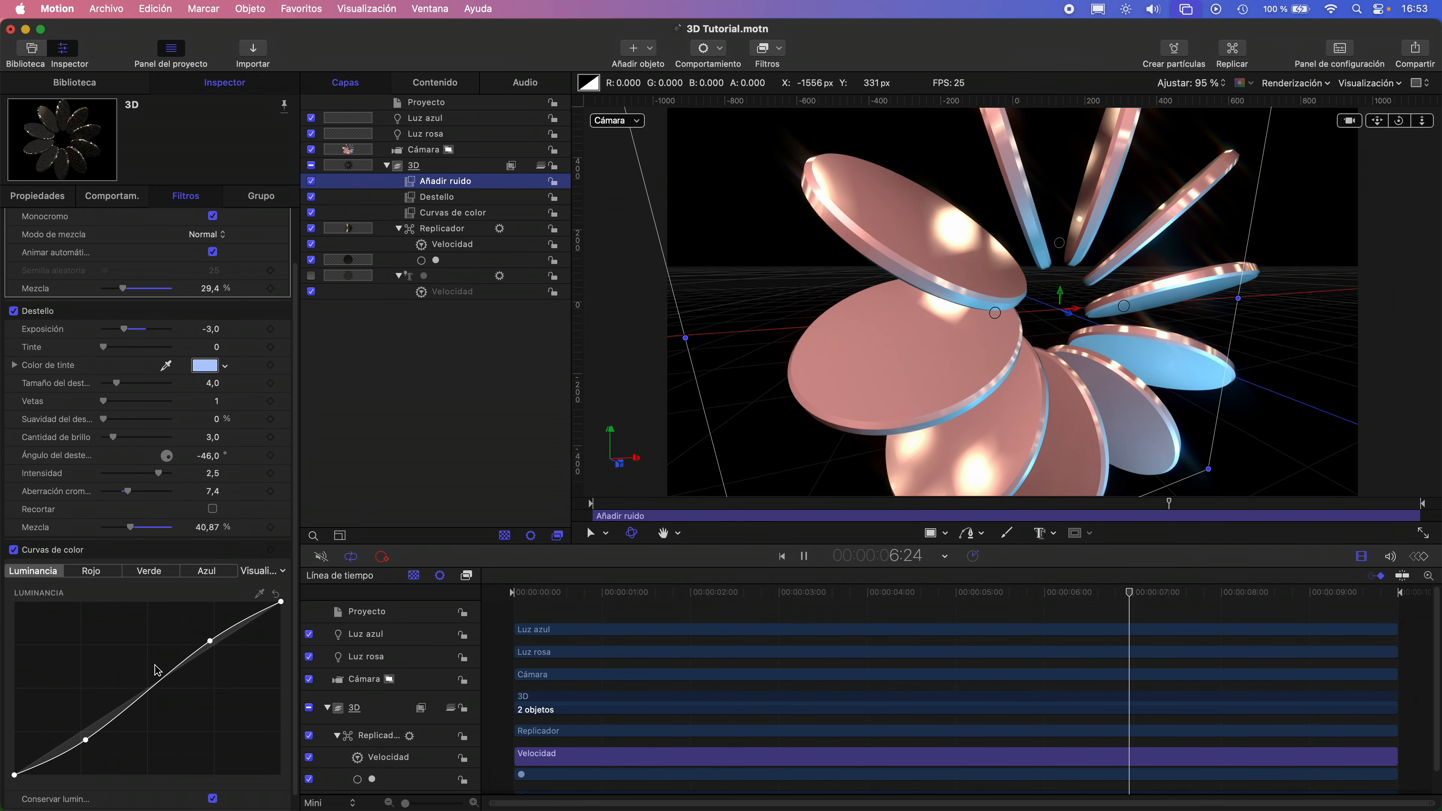
drag(89, 729, 93, 725)
drag(210, 626, 200, 621)
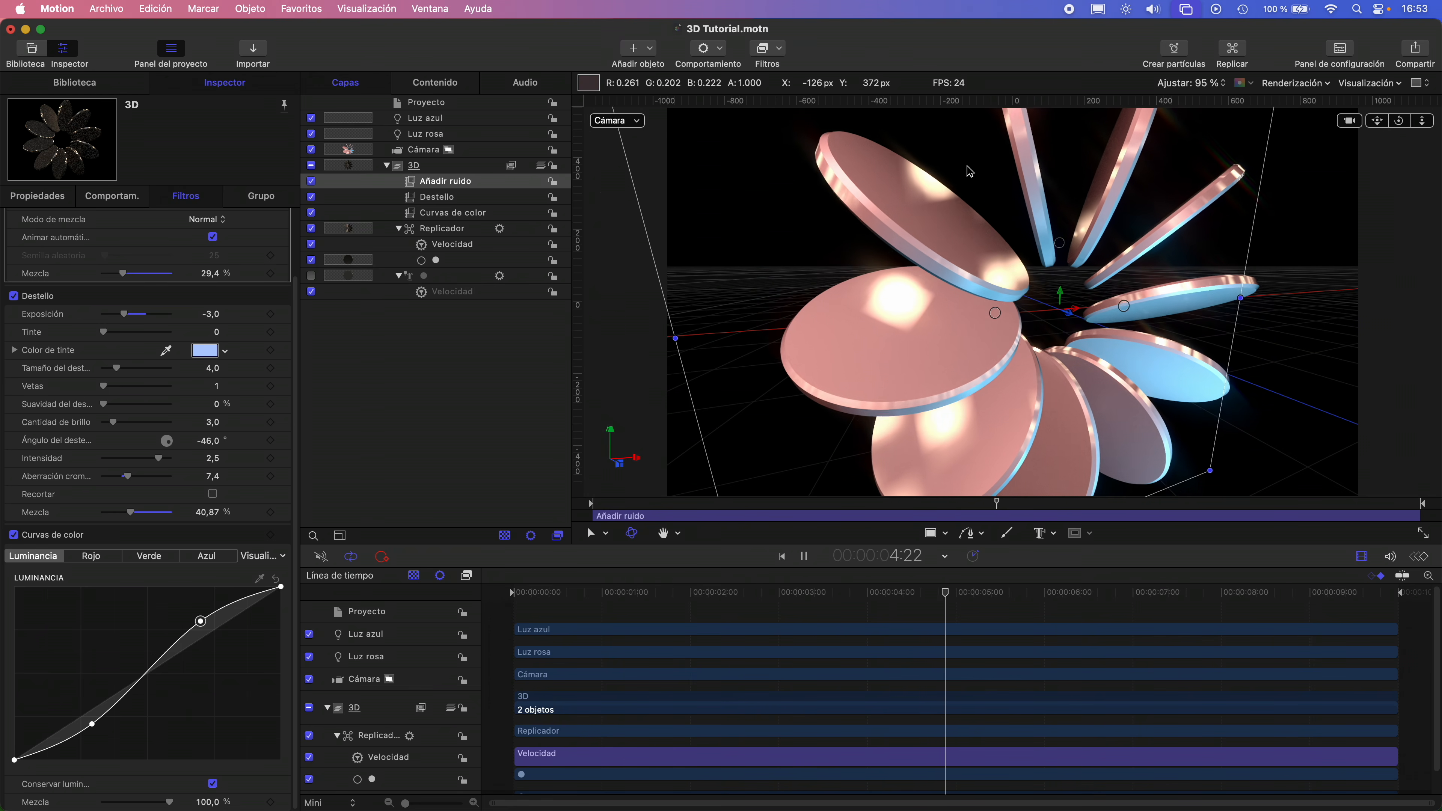
key(space)
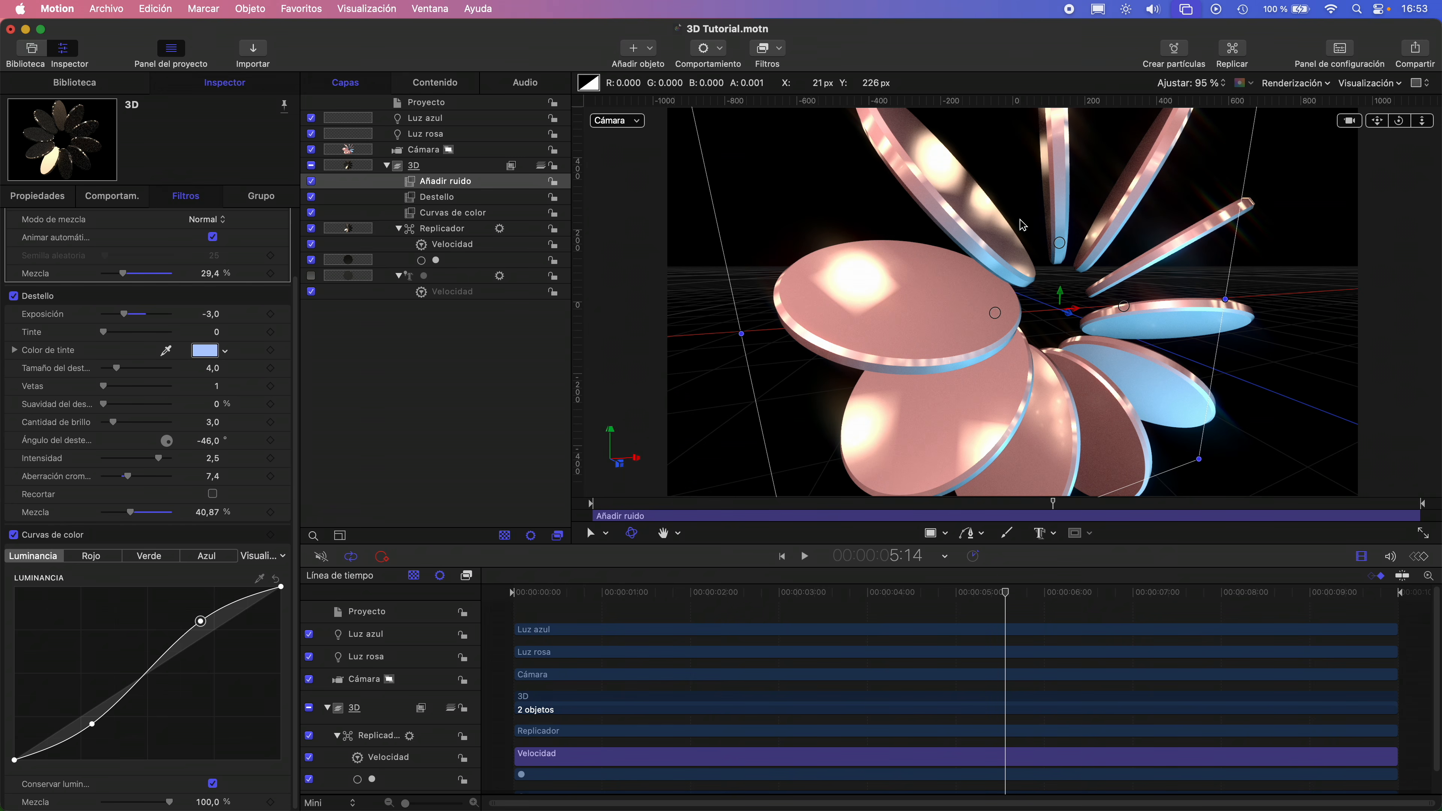
Create a new empty group and move it below the collapsed 3D group in the layer list
click(483, 361)
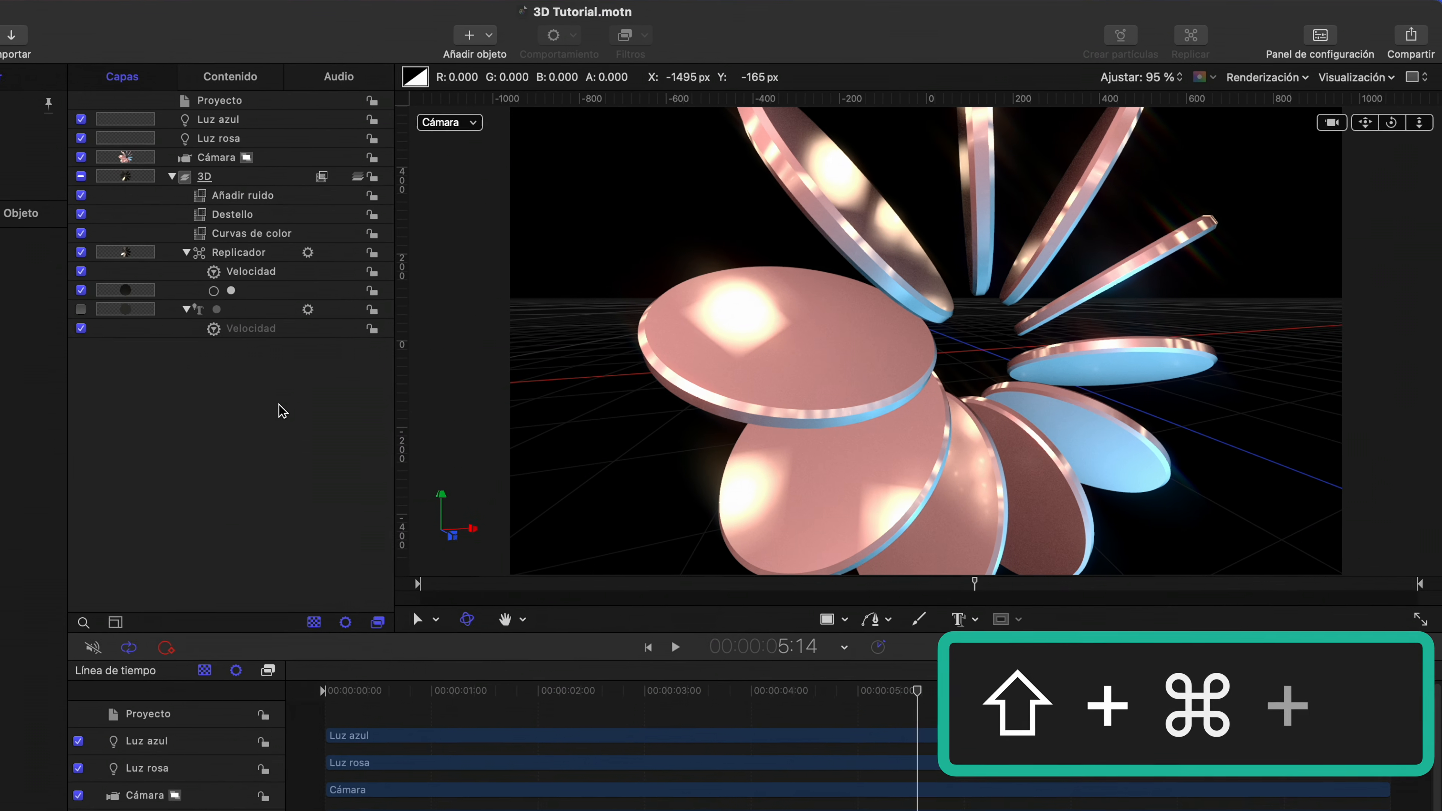
key(shift+cmd+n)
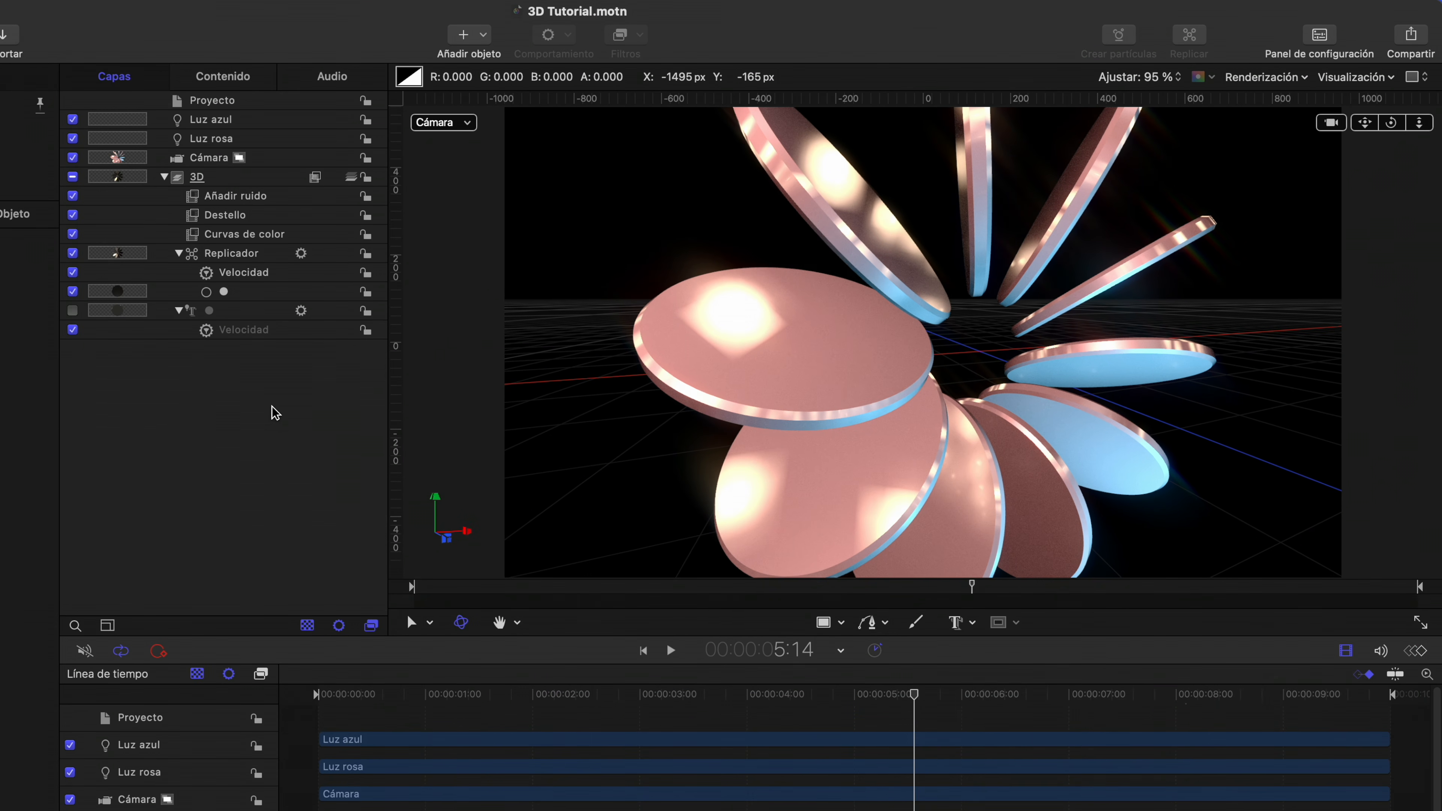
click(208, 177)
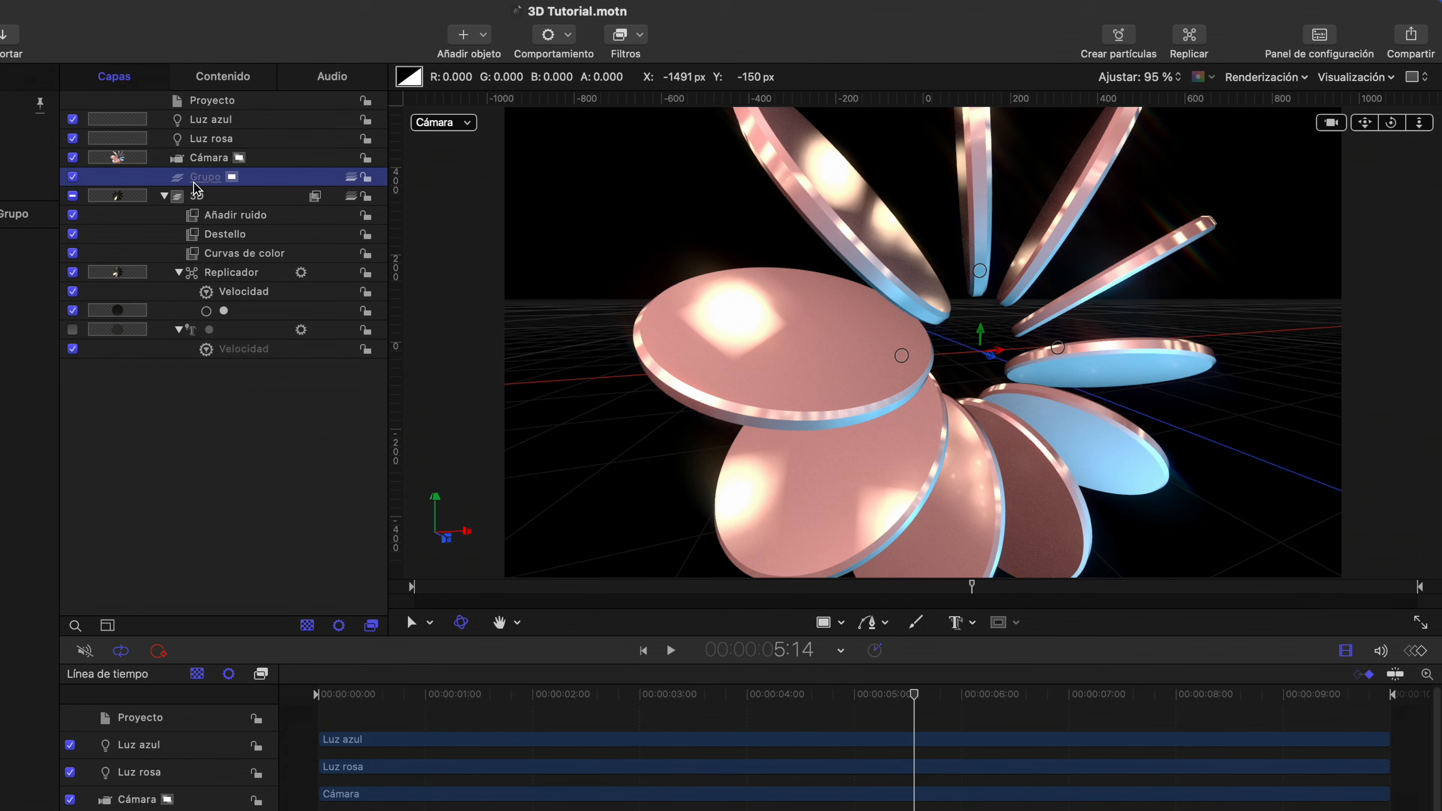
click(164, 196)
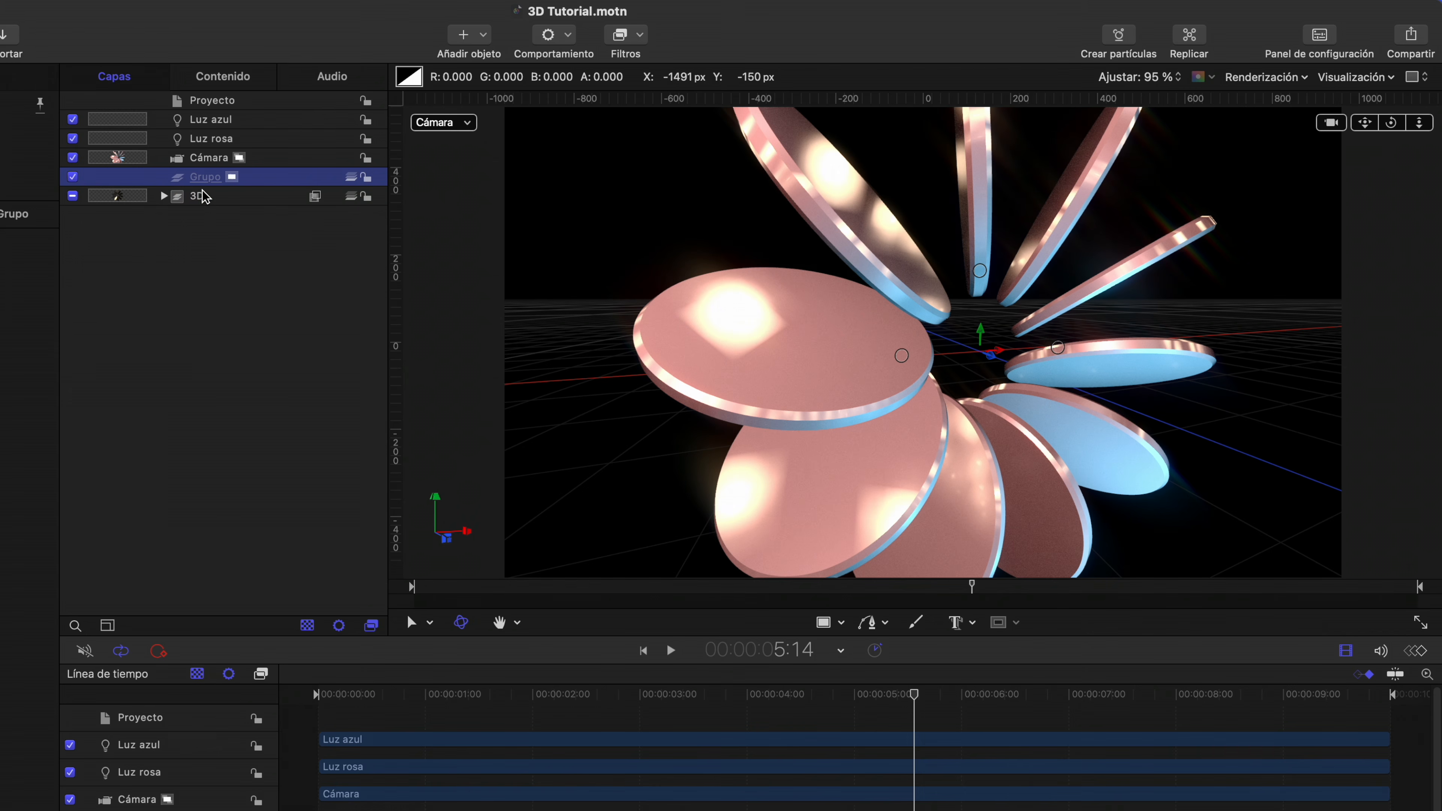
drag(208, 180, 139, 201)
click(165, 195)
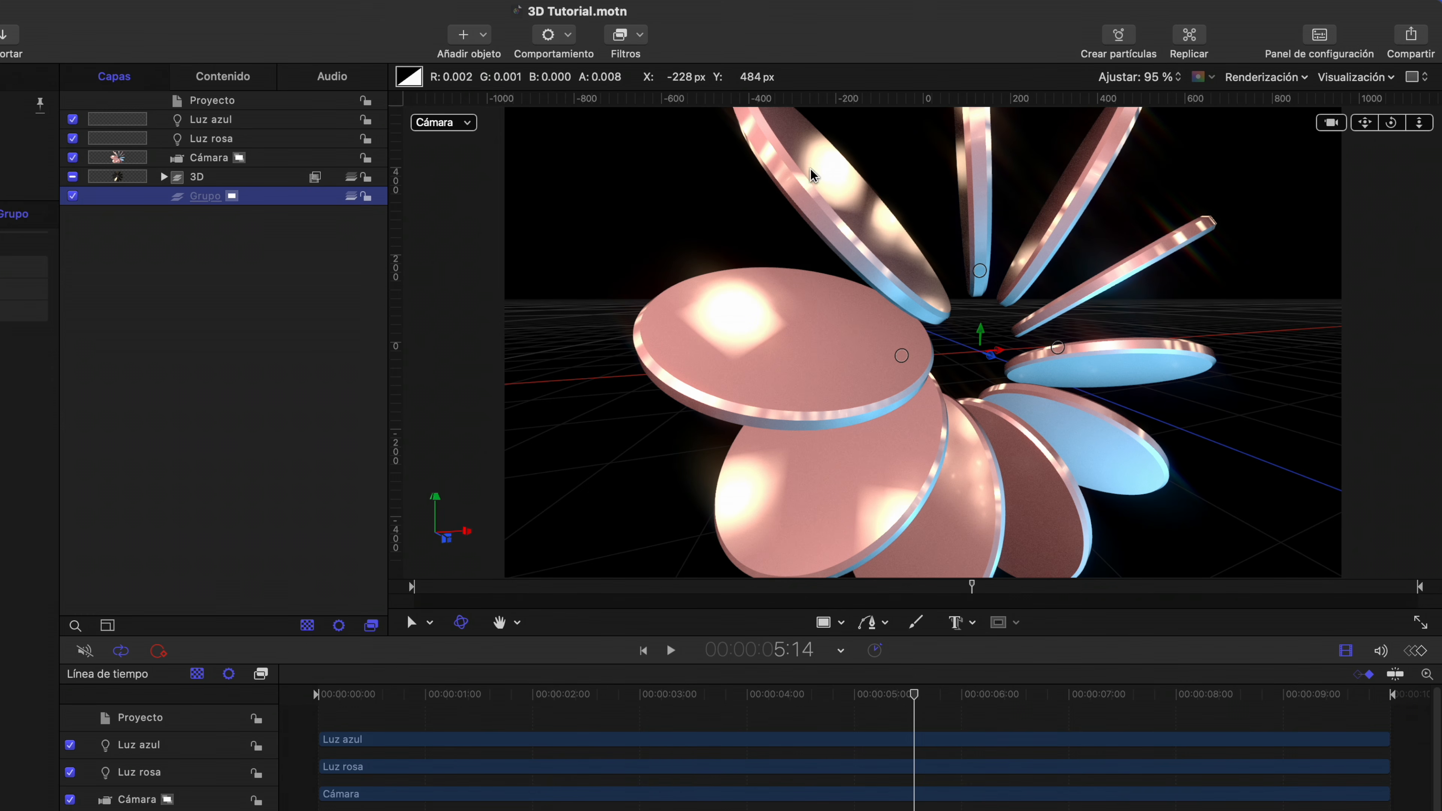
Make the new group 2D and add the Gradación generator to it
click(350, 196)
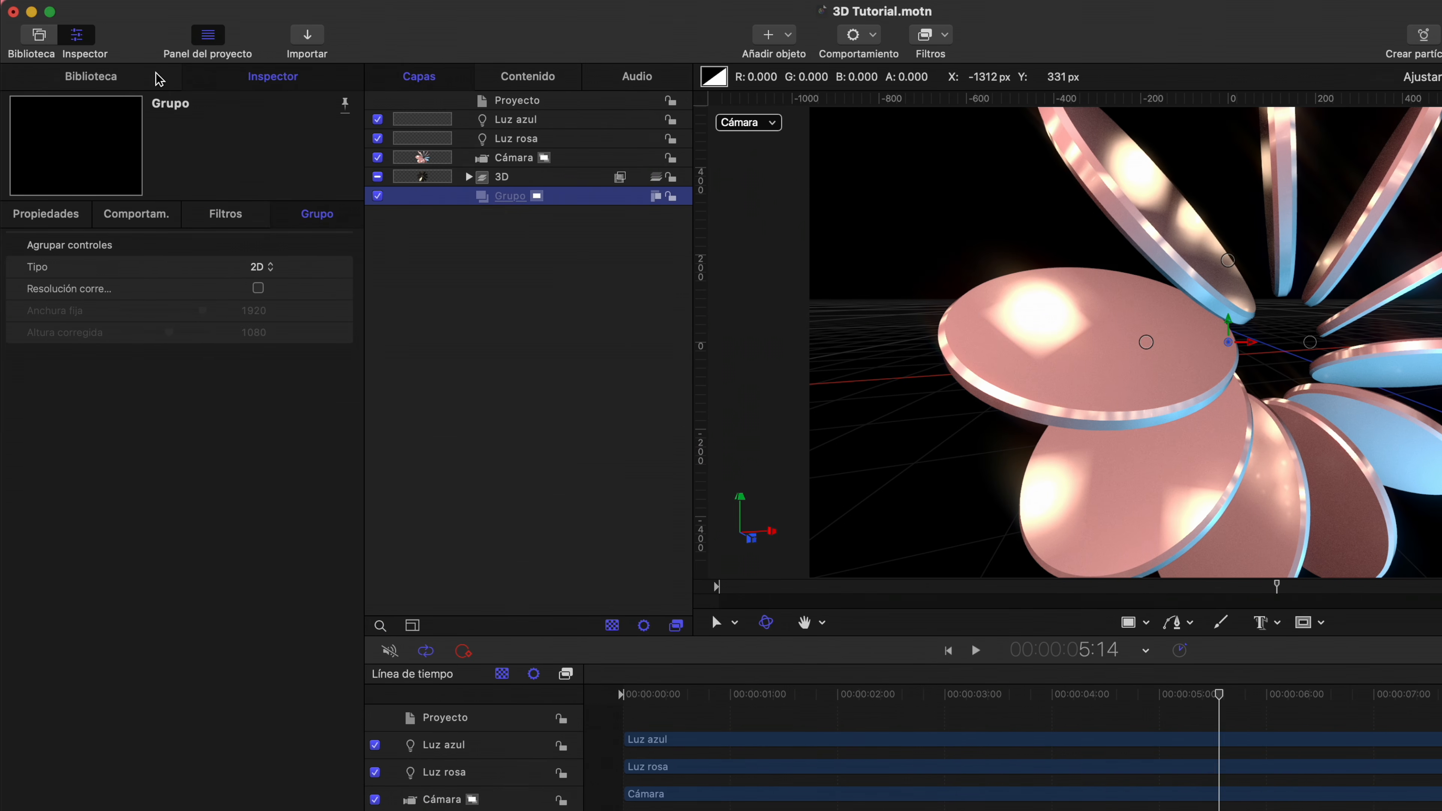
click(142, 85)
click(73, 267)
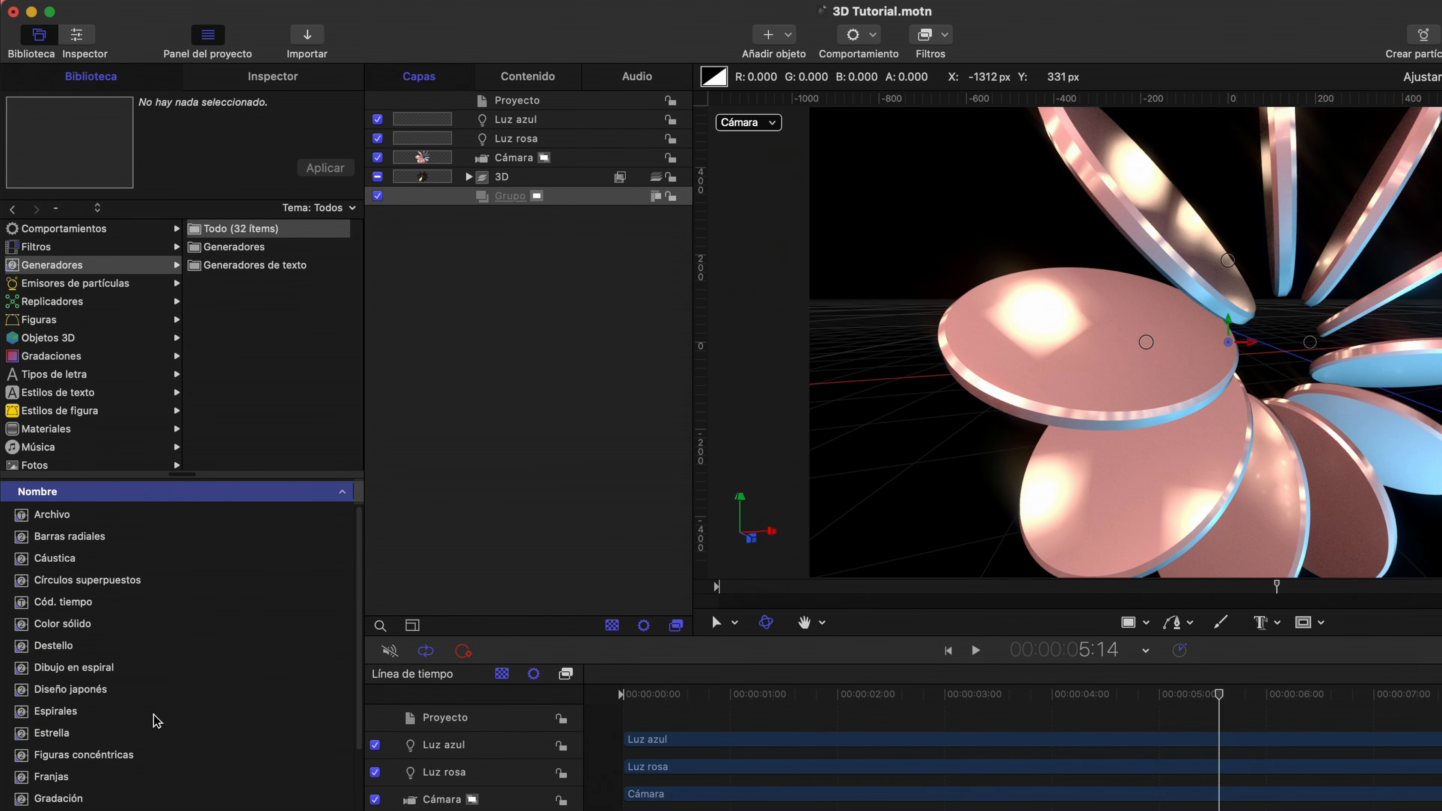
drag(55, 803, 504, 199)
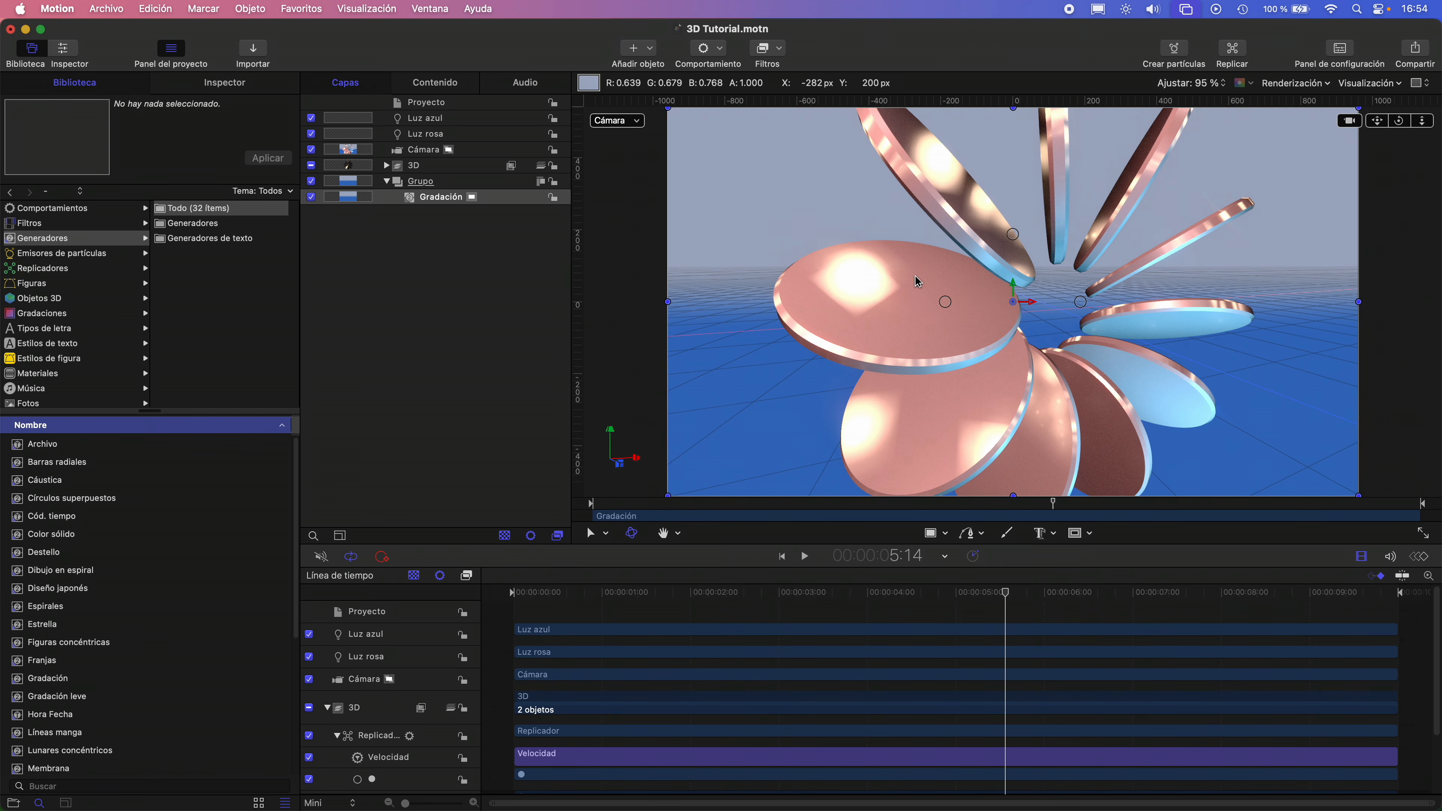
click(542, 182)
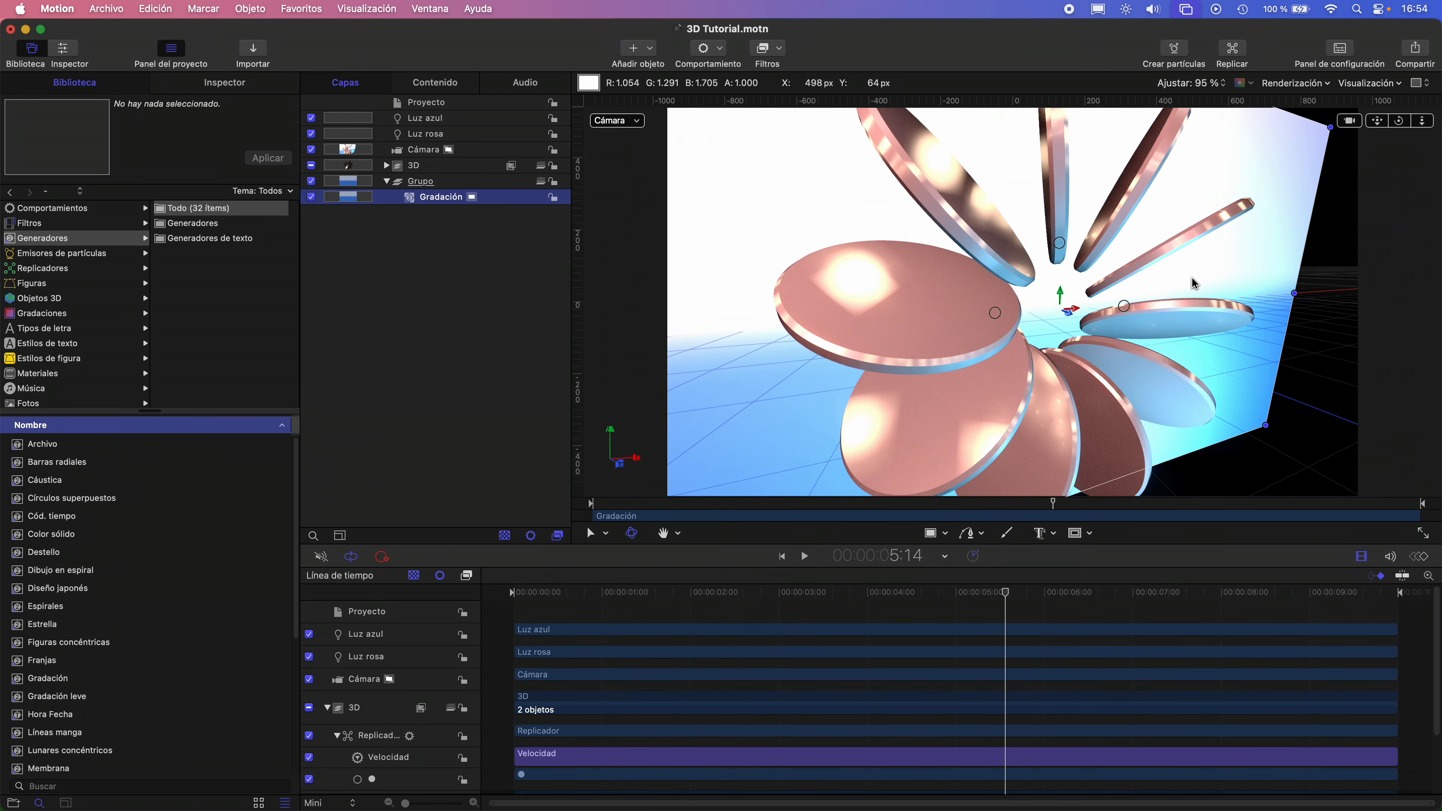
click(541, 182)
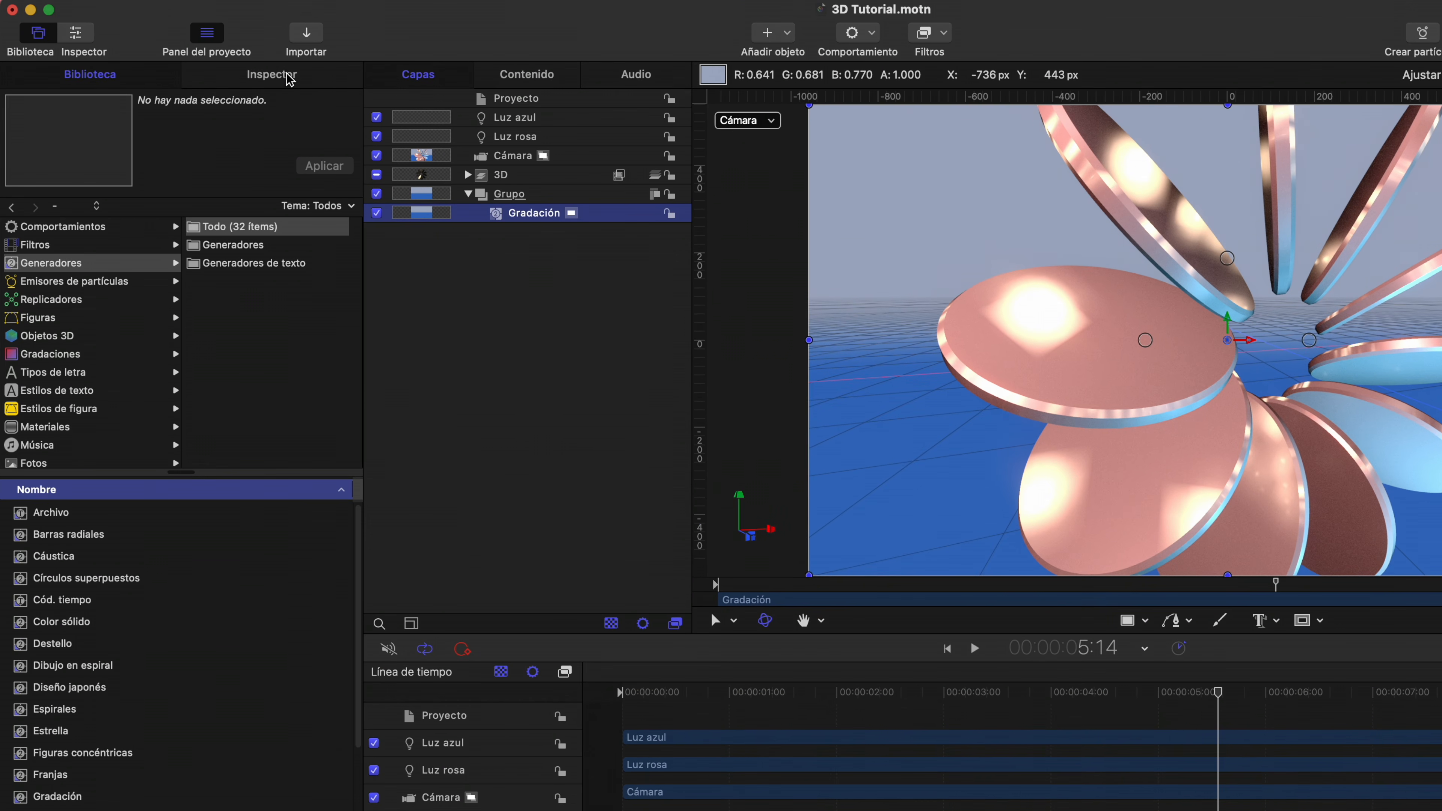
Set the gradient's first colour stop to the pink sampled from the edge of the upper-left disc
click(251, 85)
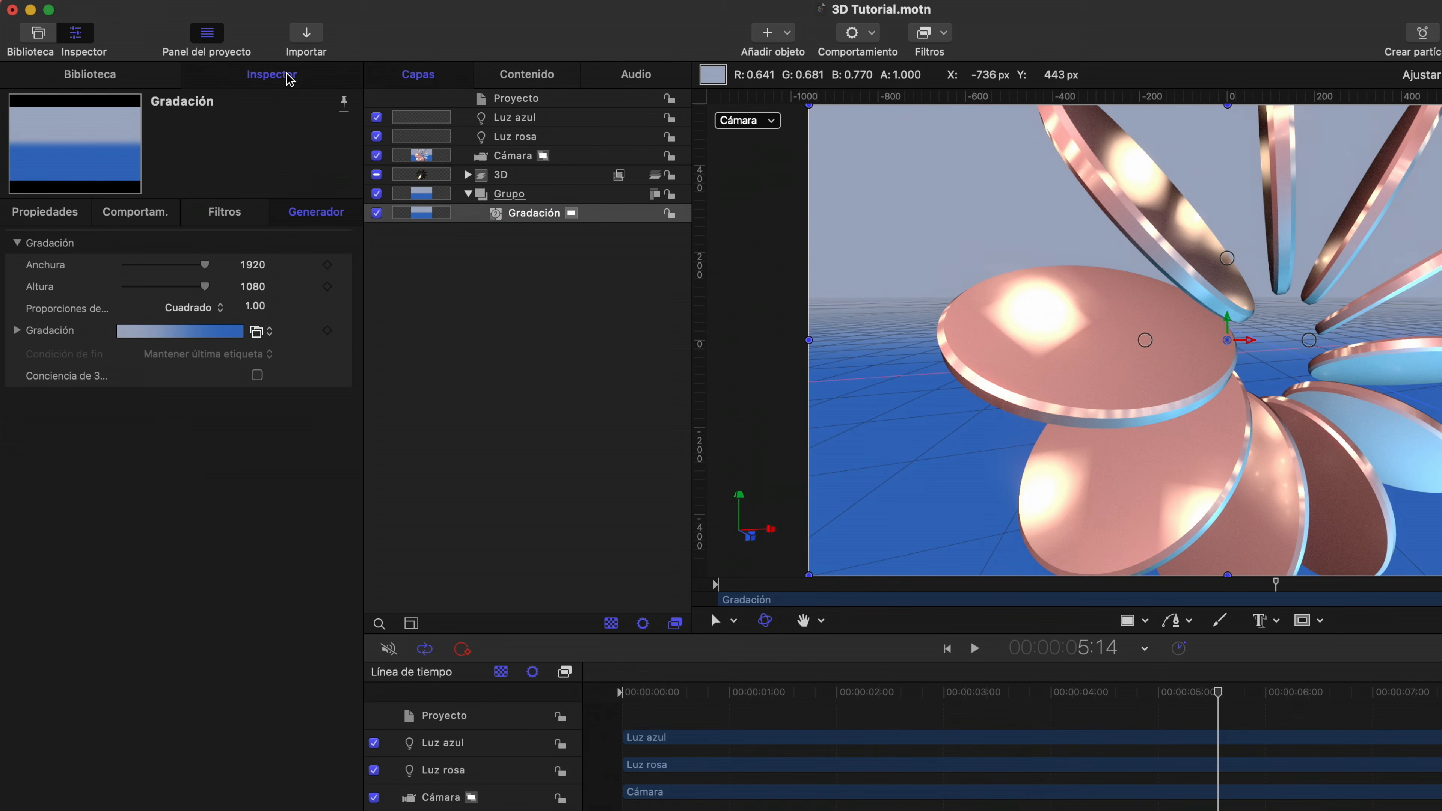
click(17, 331)
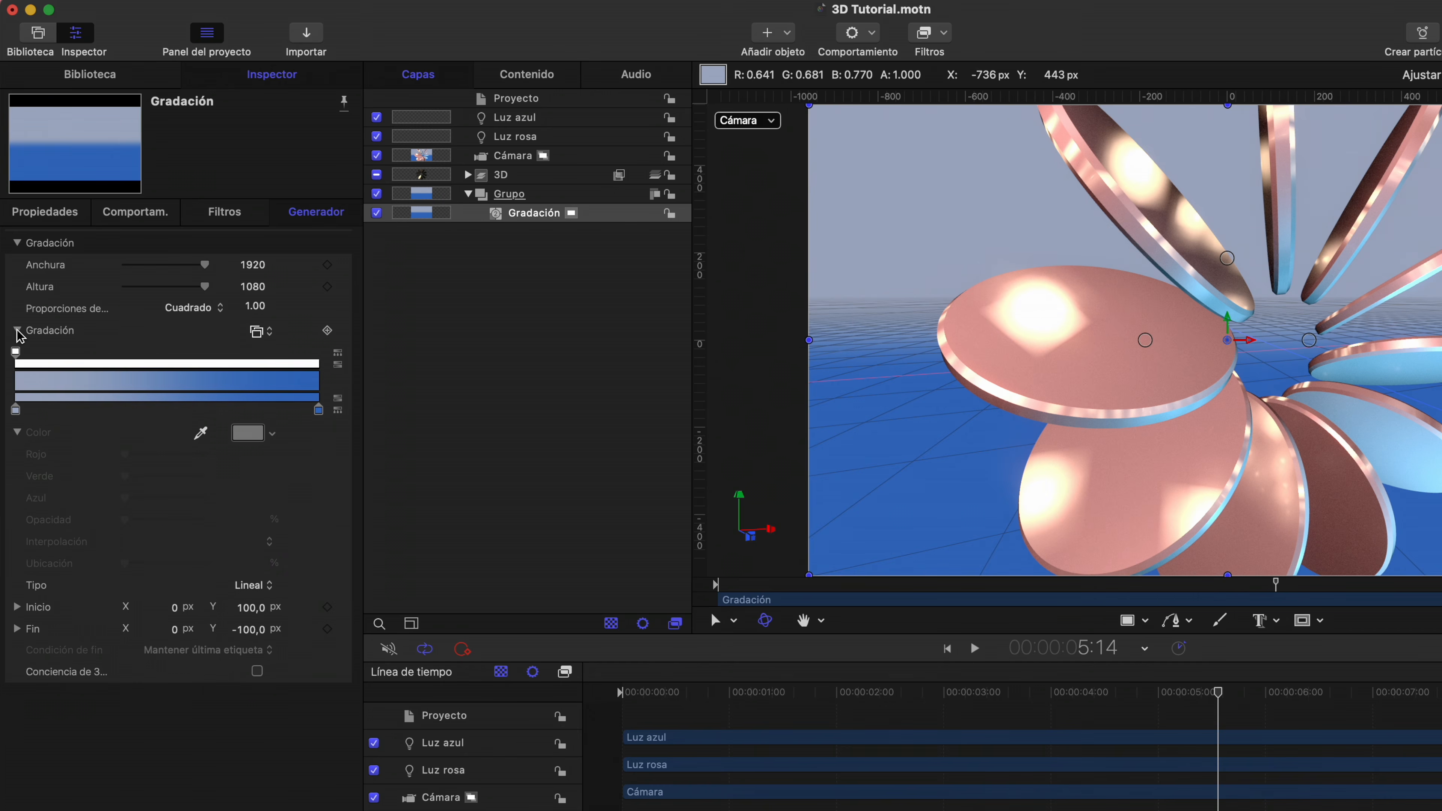
click(16, 411)
click(200, 433)
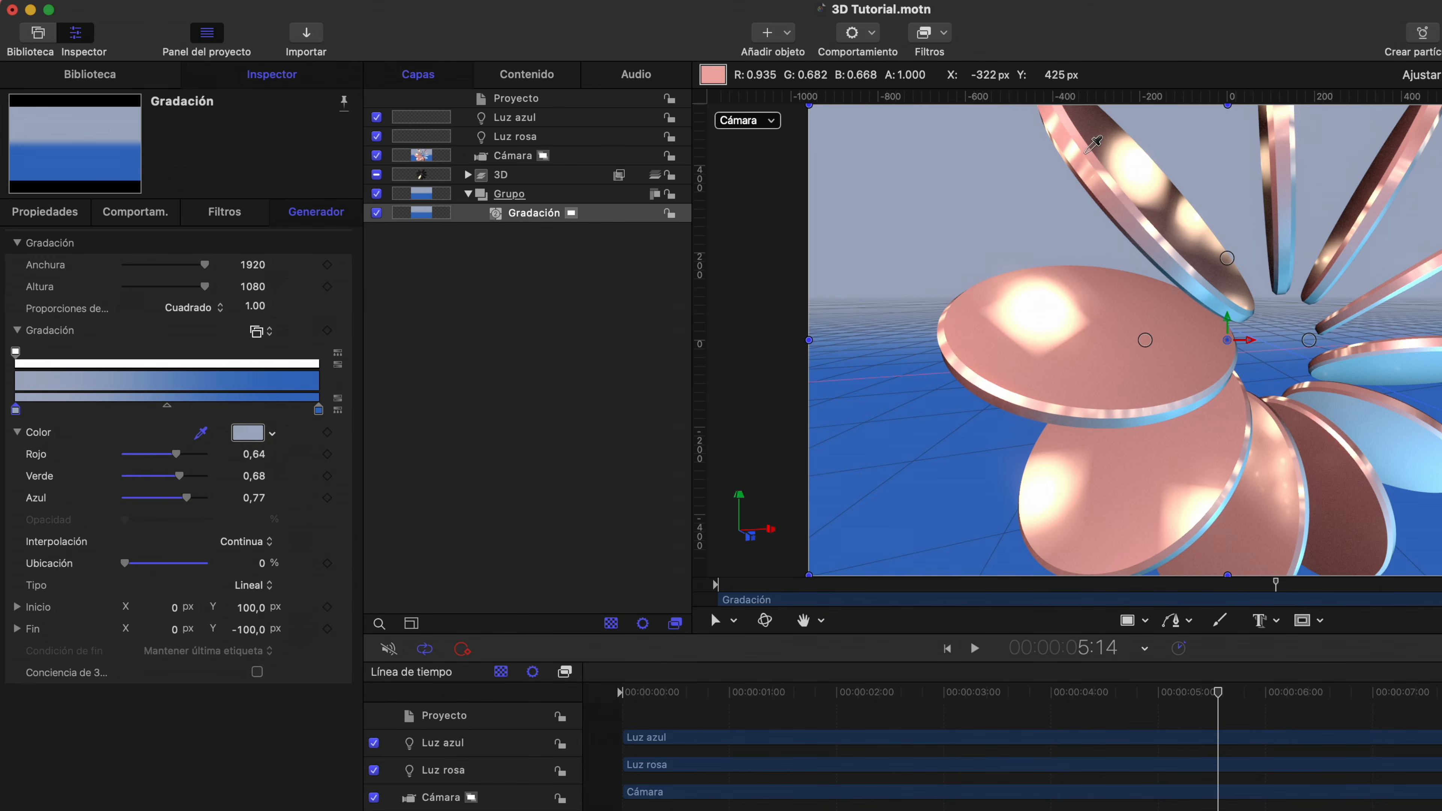
click(1066, 136)
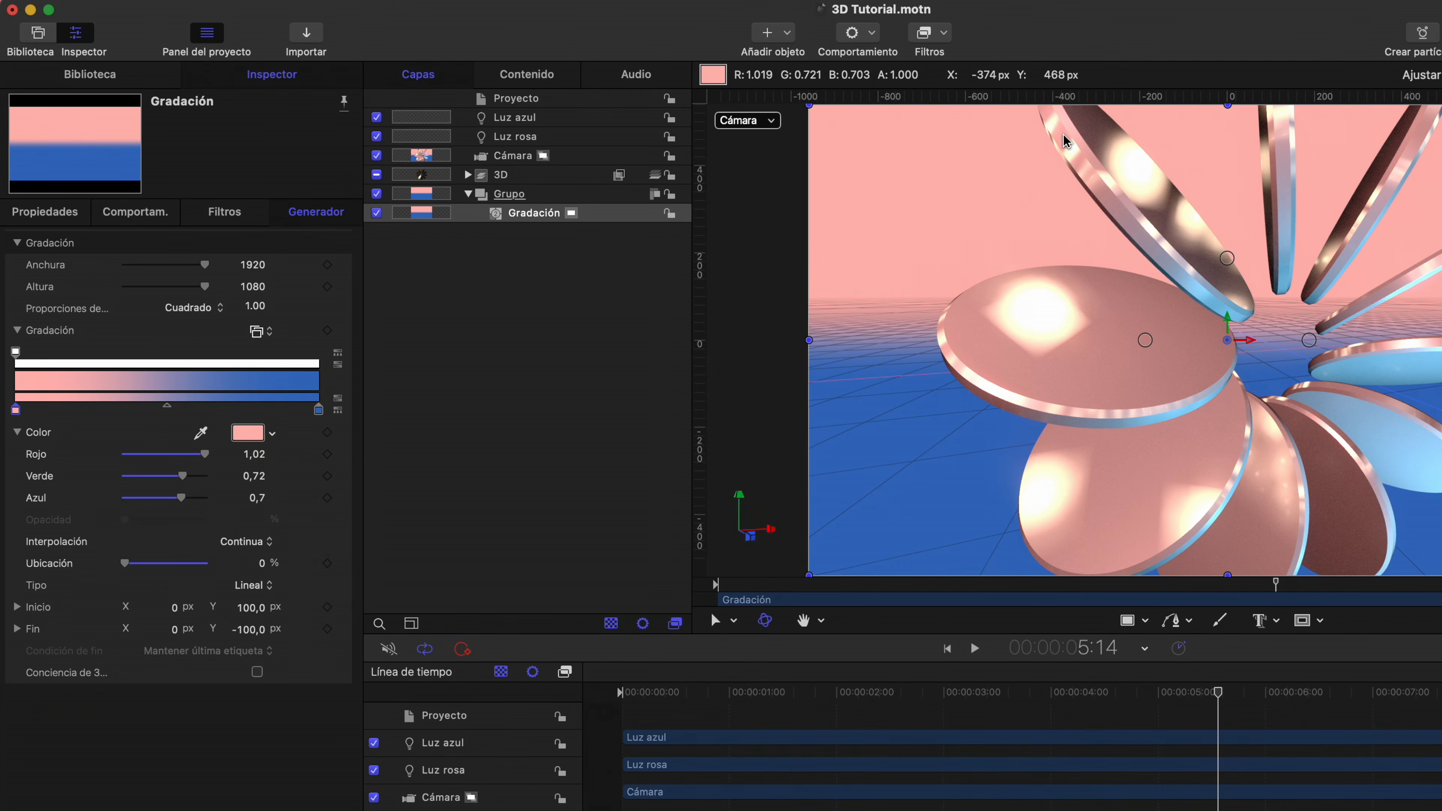
Set the gradient's last colour stop to a light blue sampled from a blue-lit disc
click(319, 410)
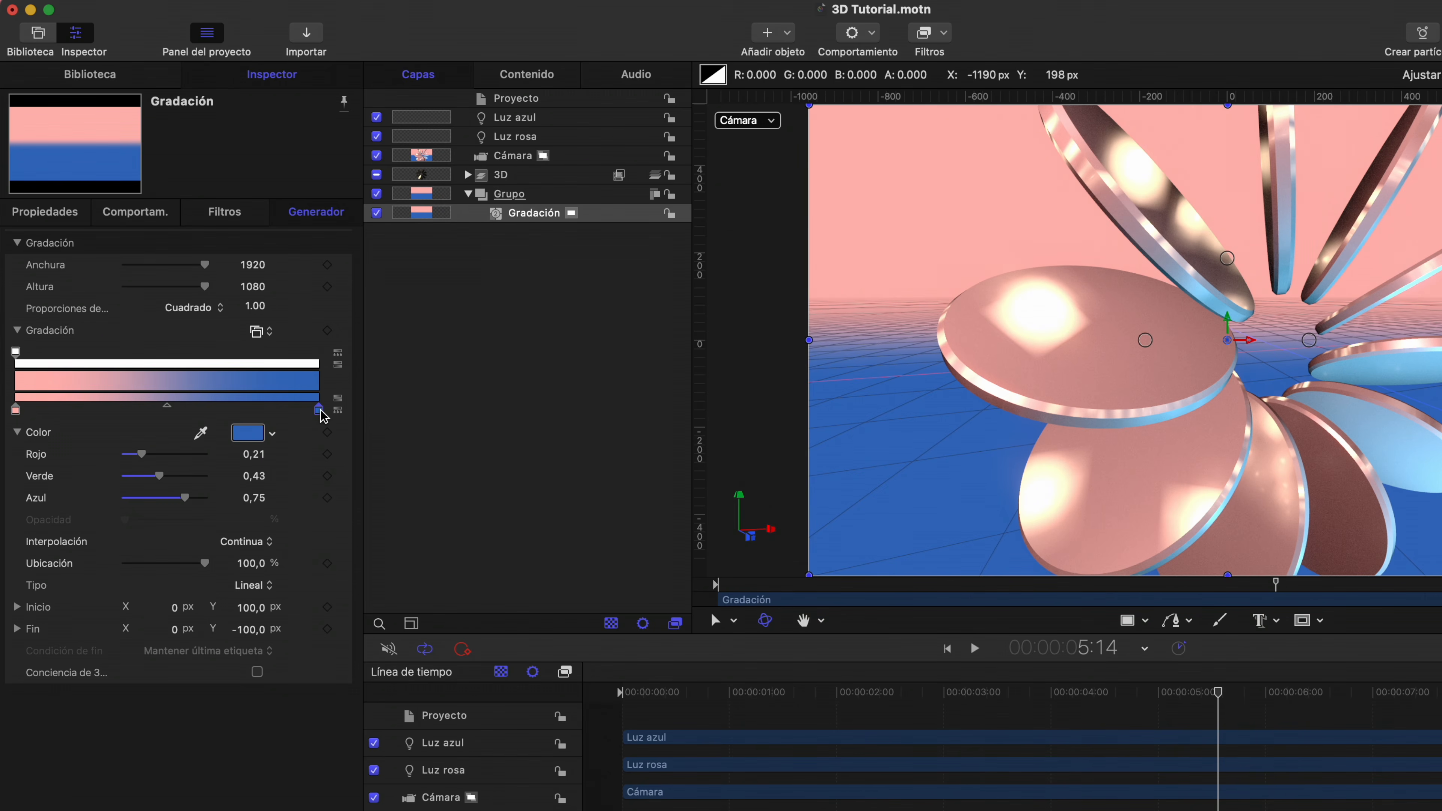
click(201, 434)
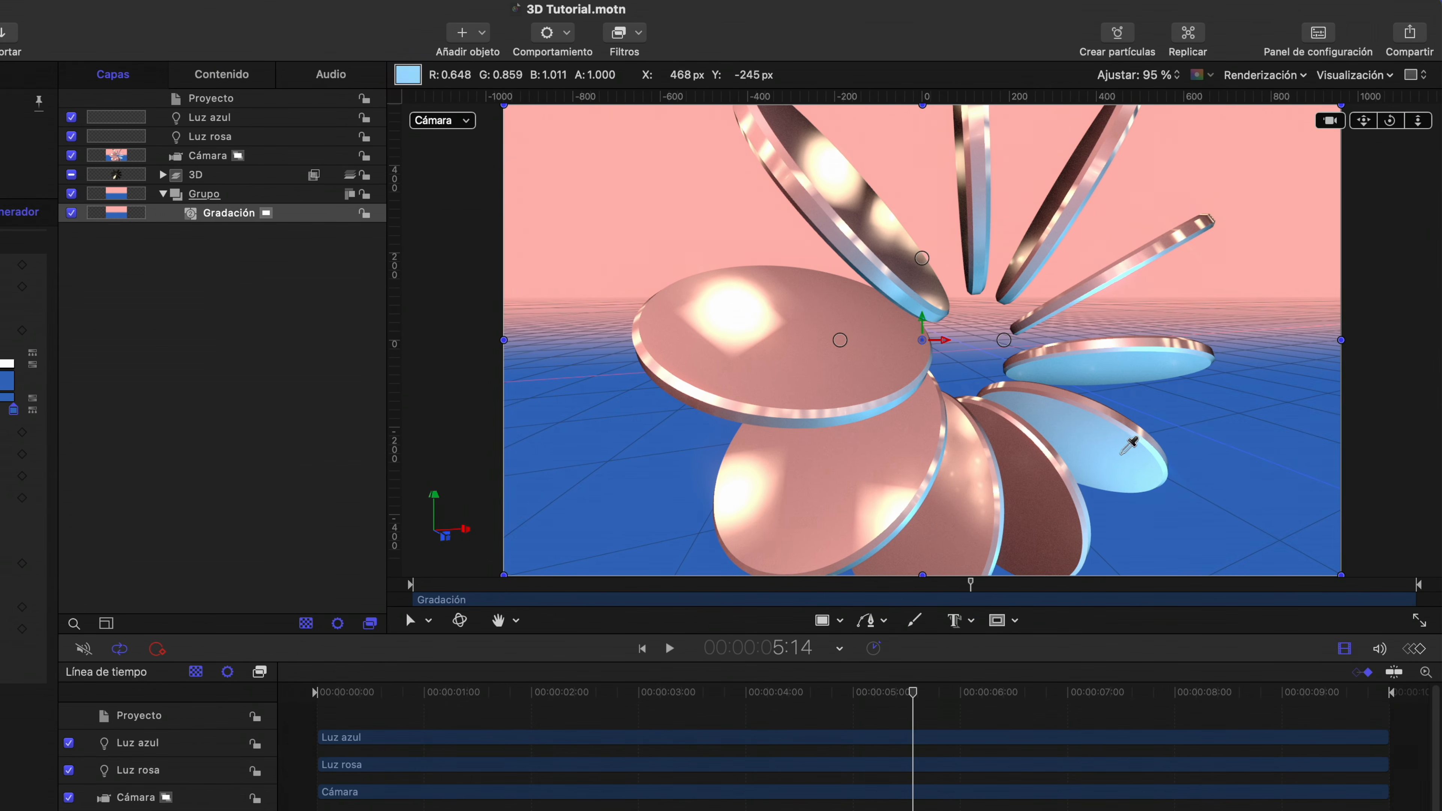
click(1156, 453)
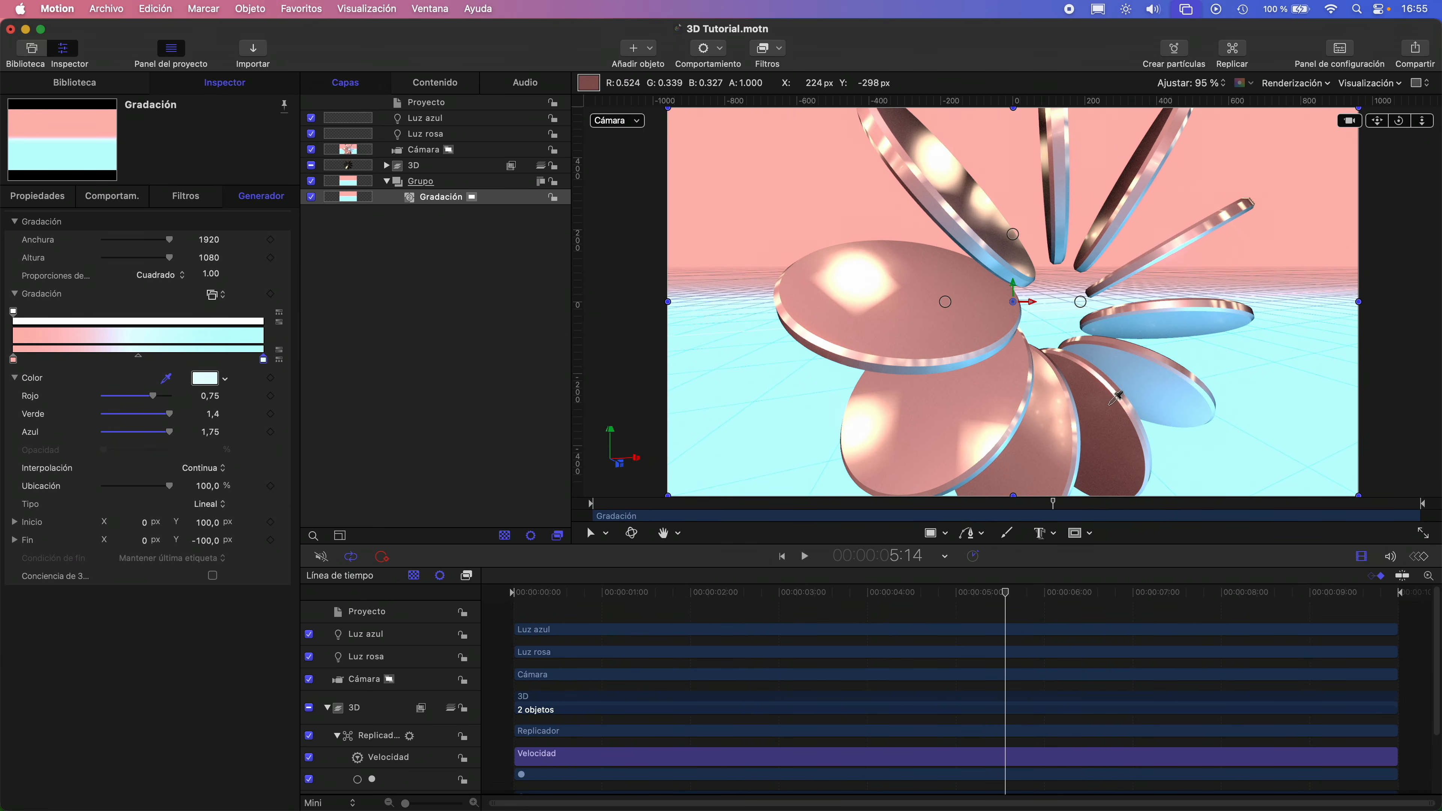
click(1148, 375)
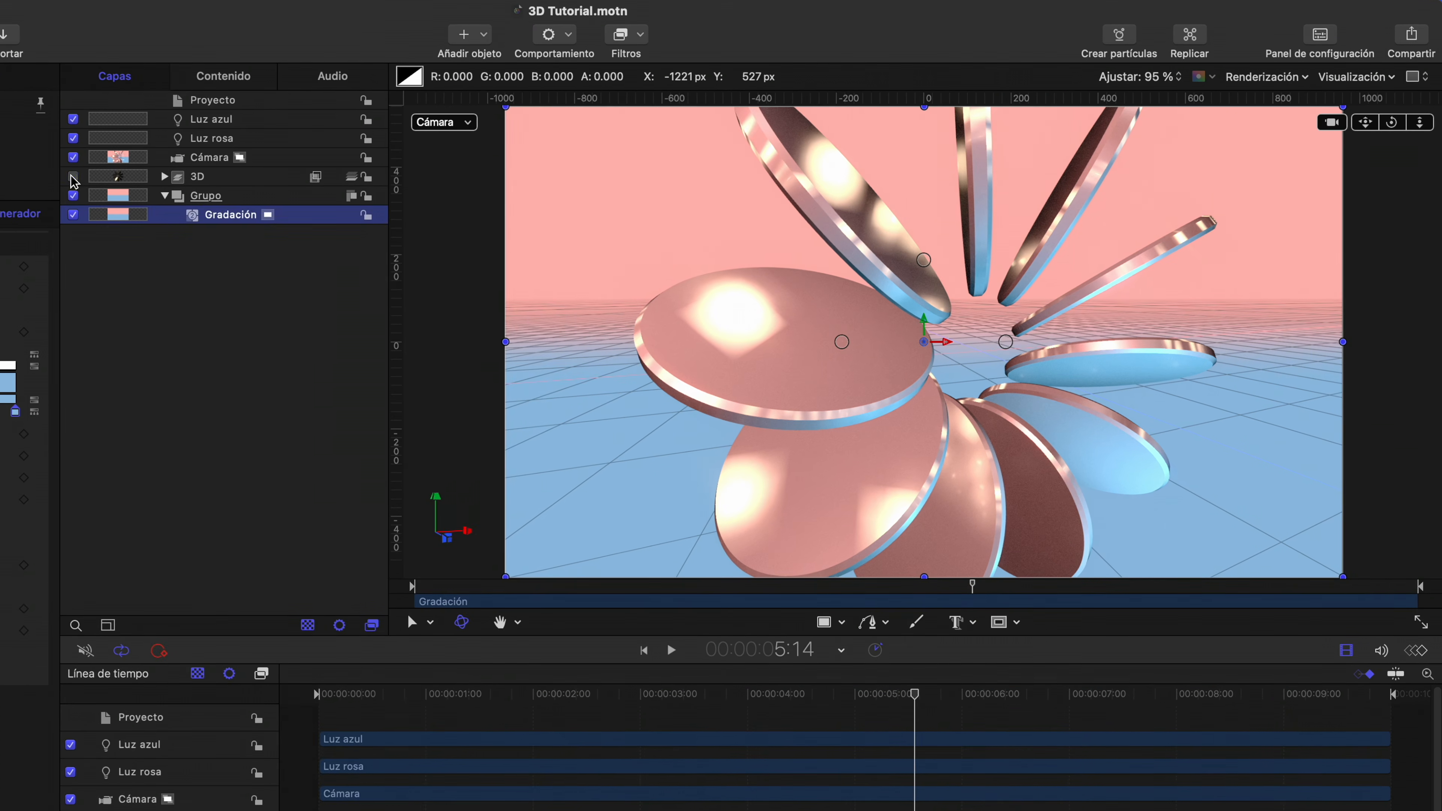
Hide the 3D group, stretch the gradient from the canvas's upper-left edge to slightly below centre on its right edge, and show 3D again
click(310, 165)
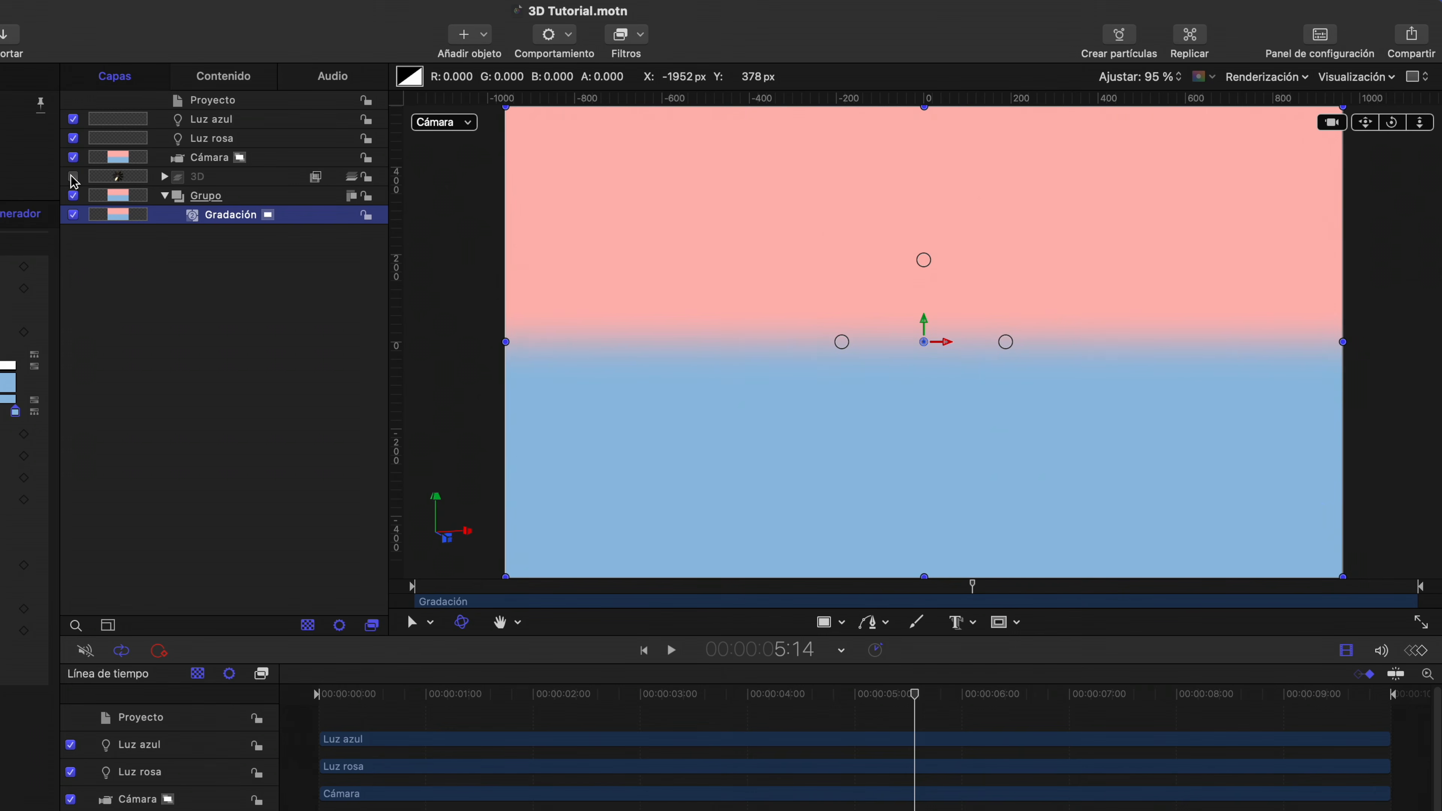
right_click(1041, 303)
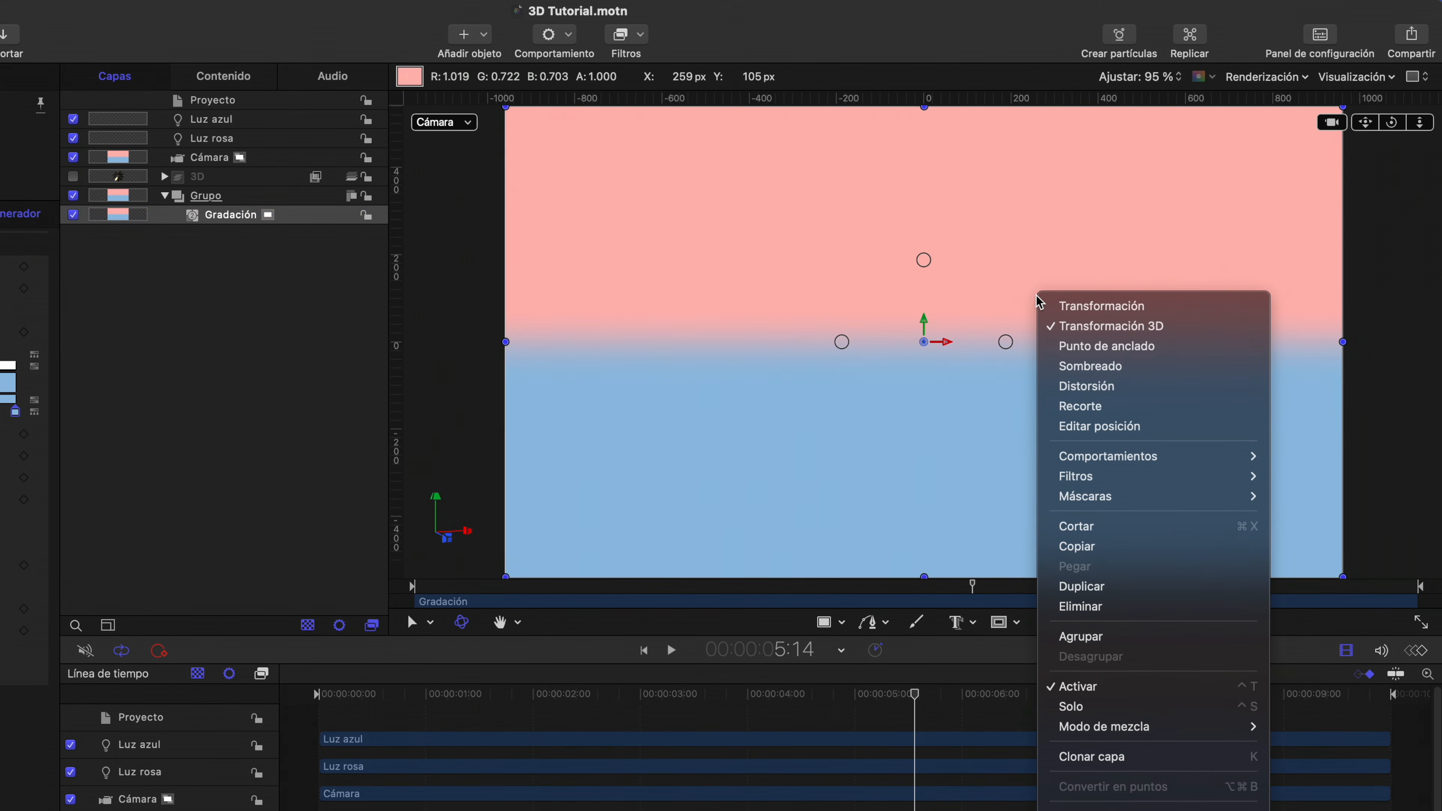
click(1108, 427)
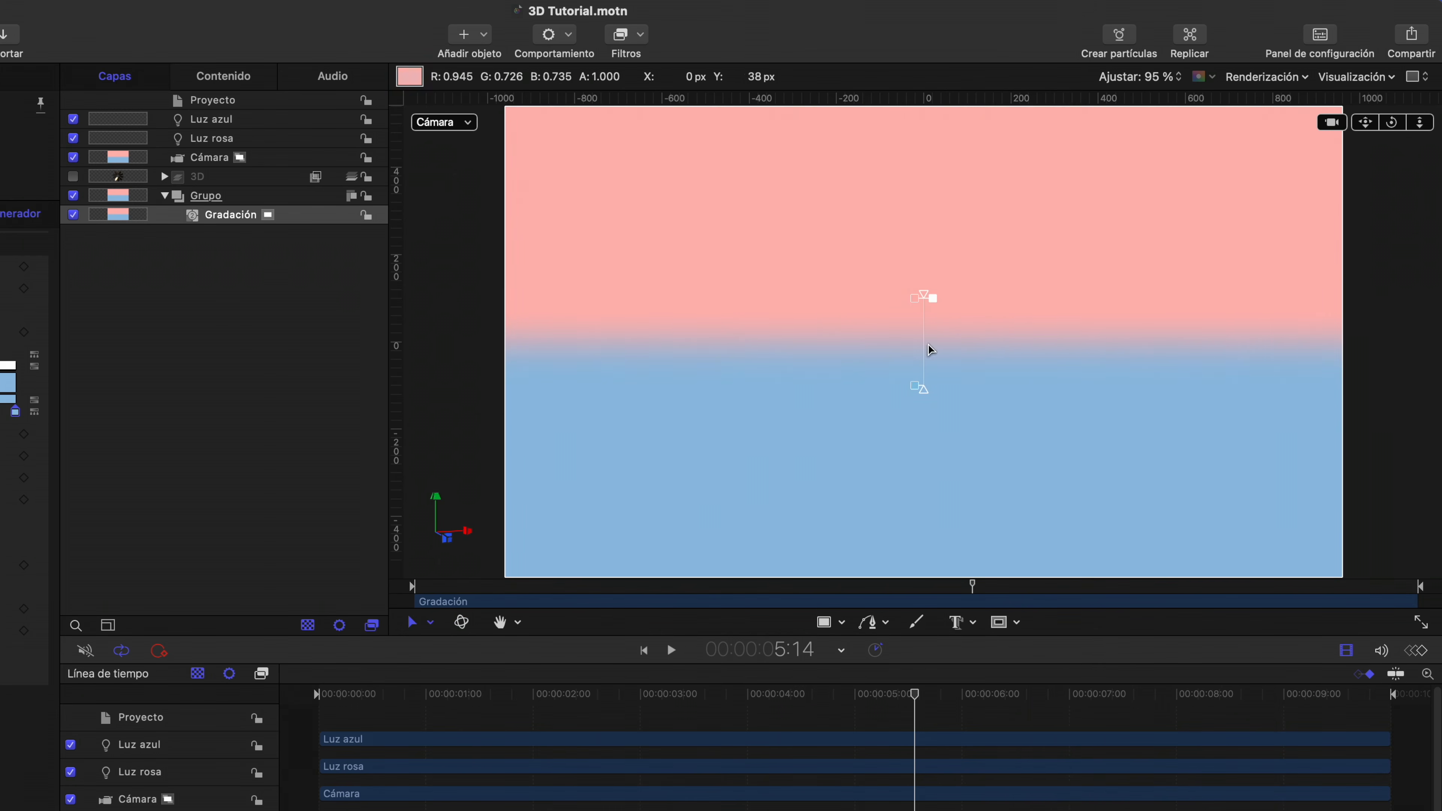
drag(920, 296, 517, 243)
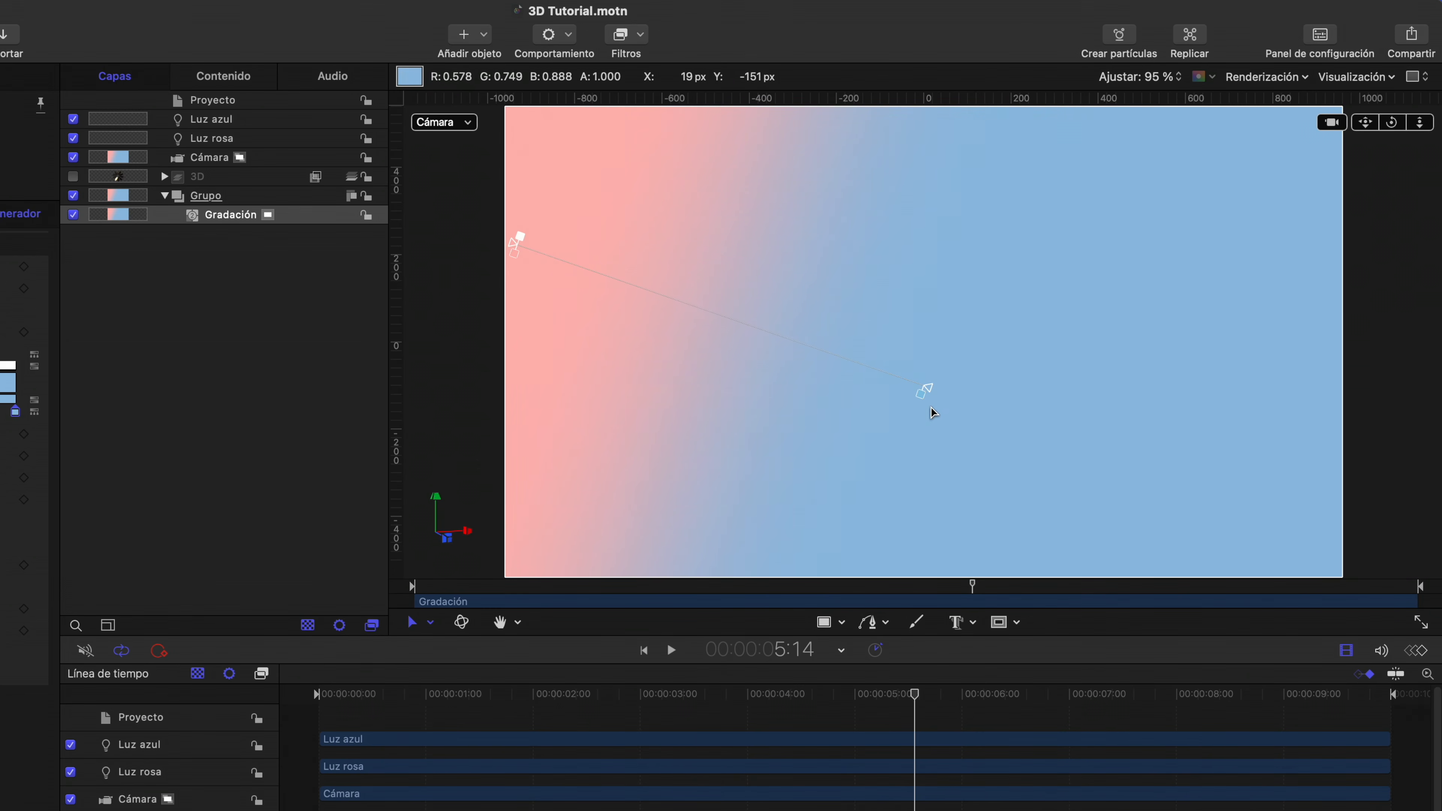
drag(933, 391, 1207, 378)
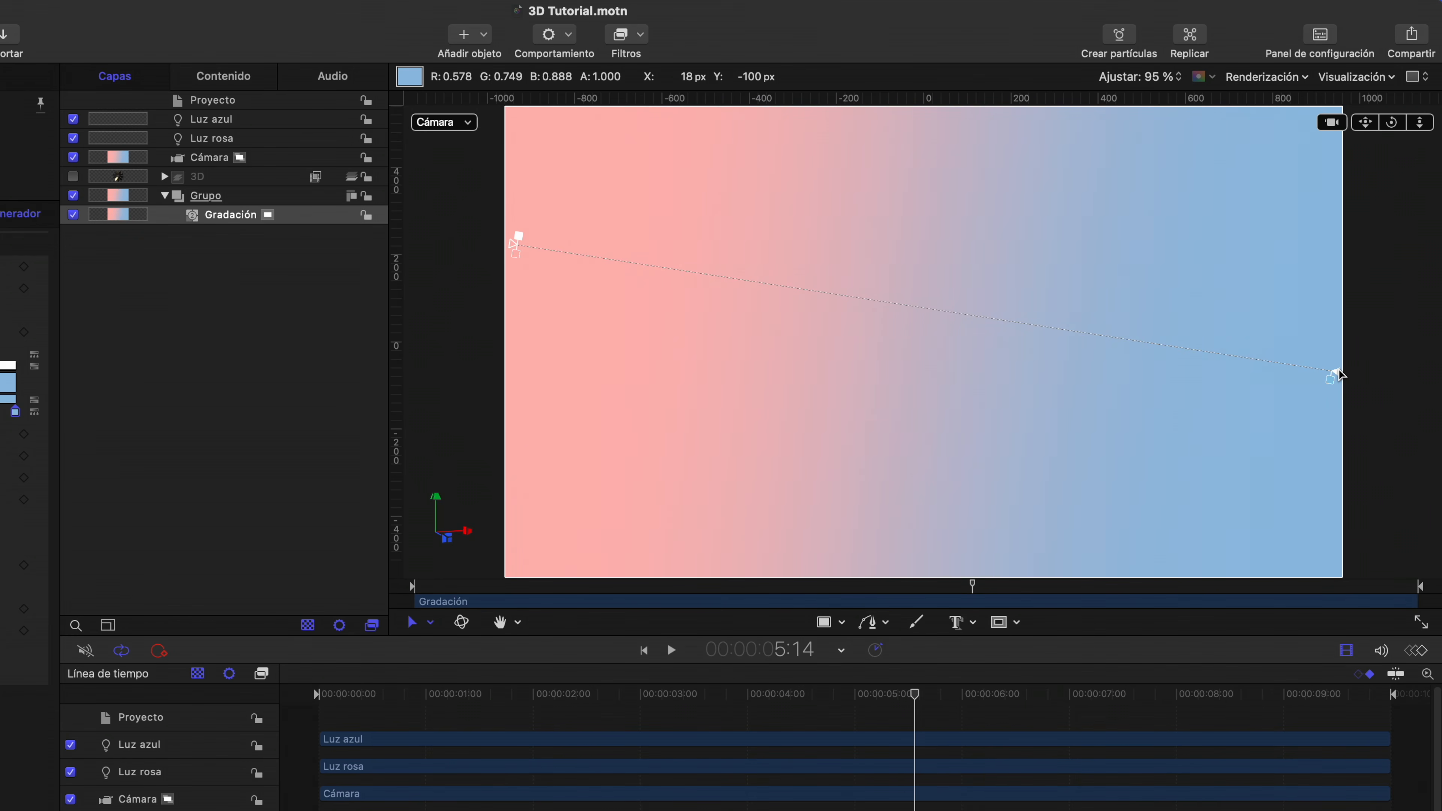
click(74, 177)
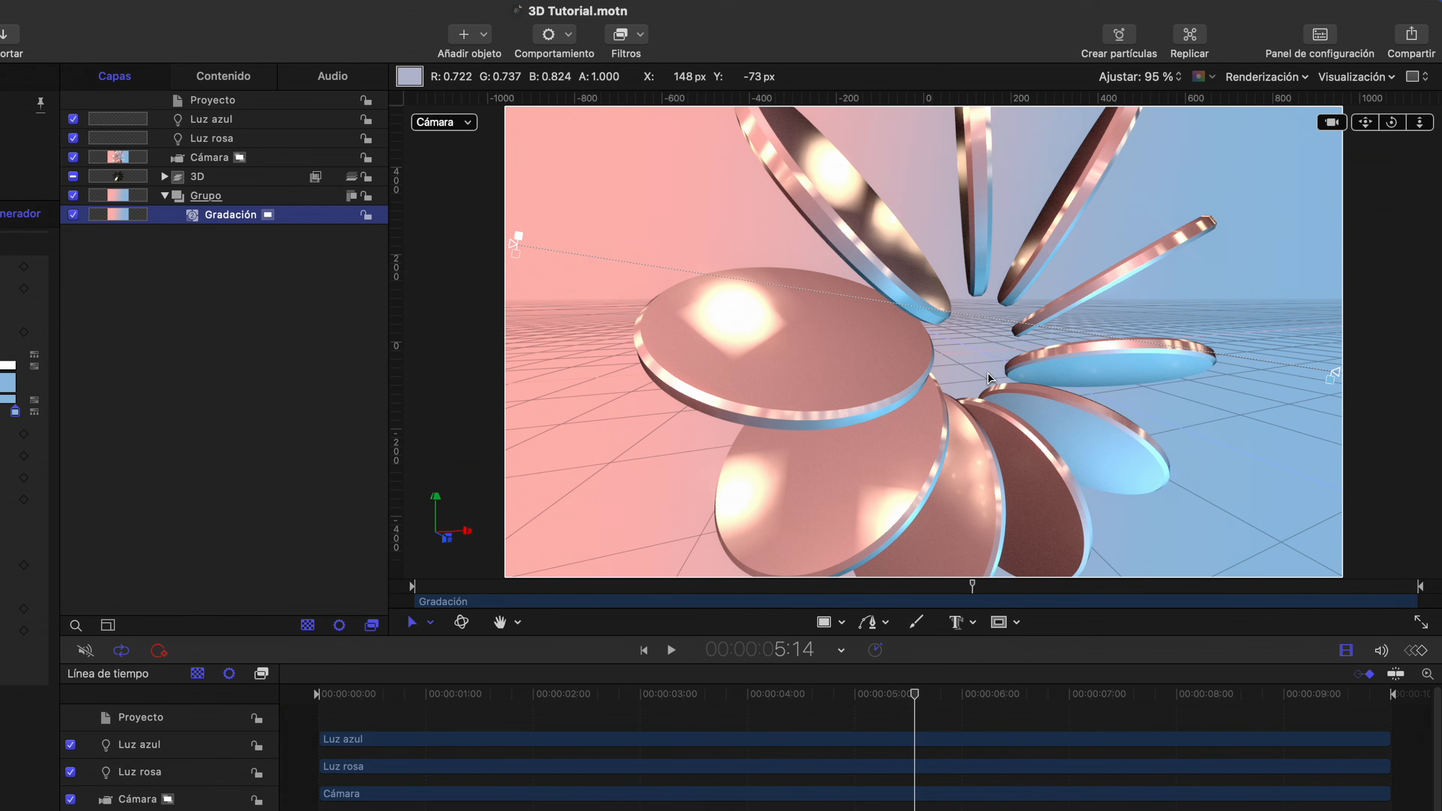
Hide the 3D grid and the gradient's on-canvas handles, and play the animation from the start
key(alt+super+minus)
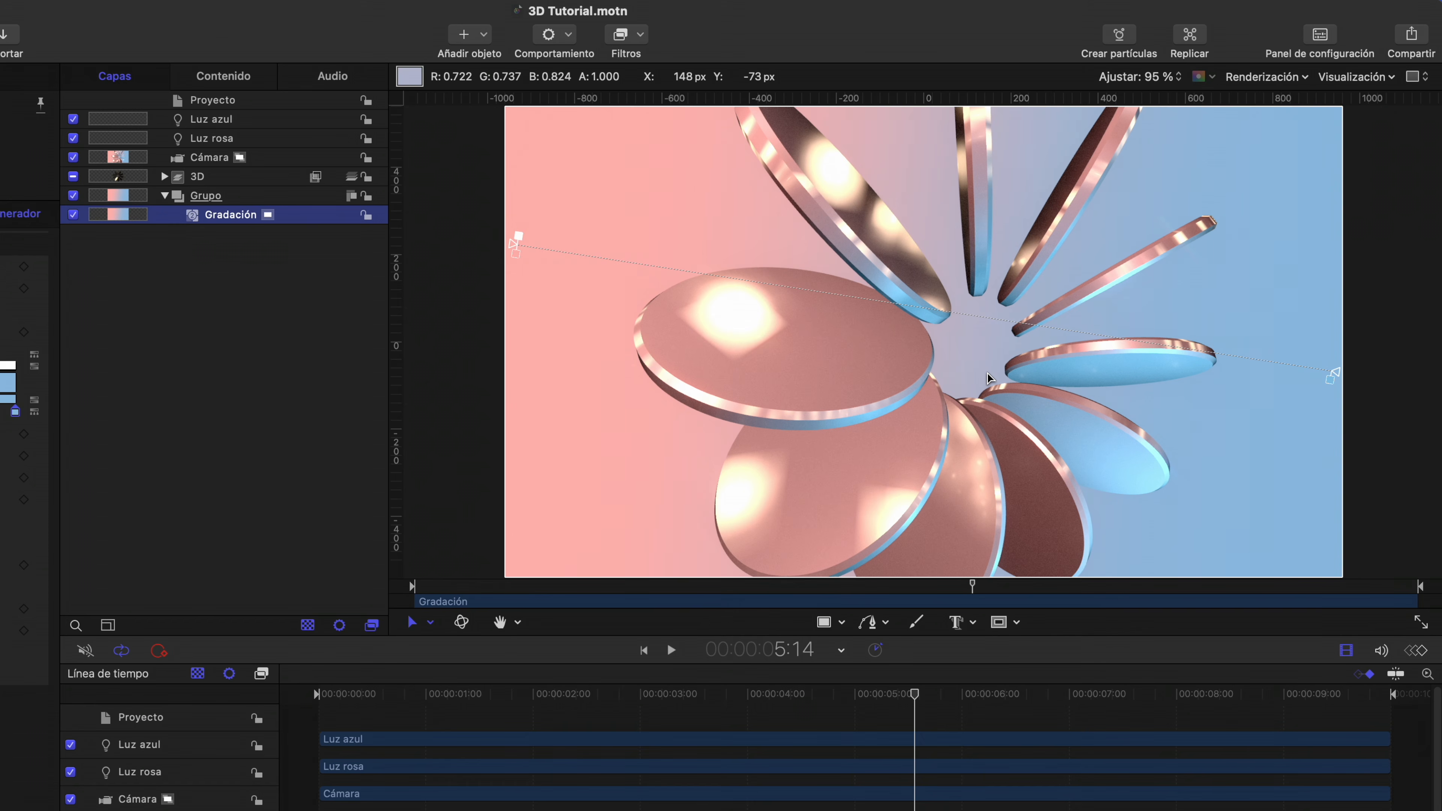
click(429, 625)
click(448, 648)
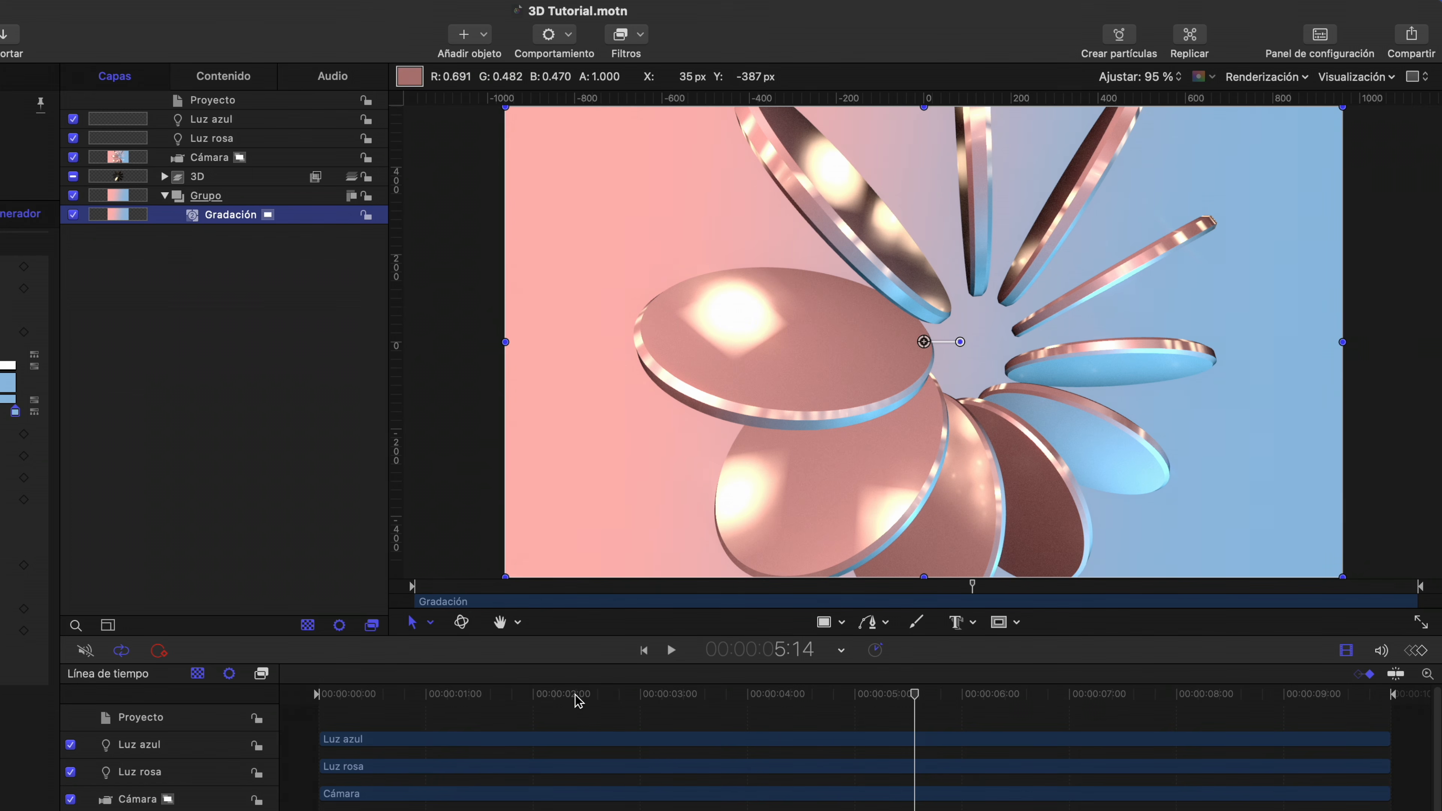
drag(579, 702, 310, 703)
key(space)
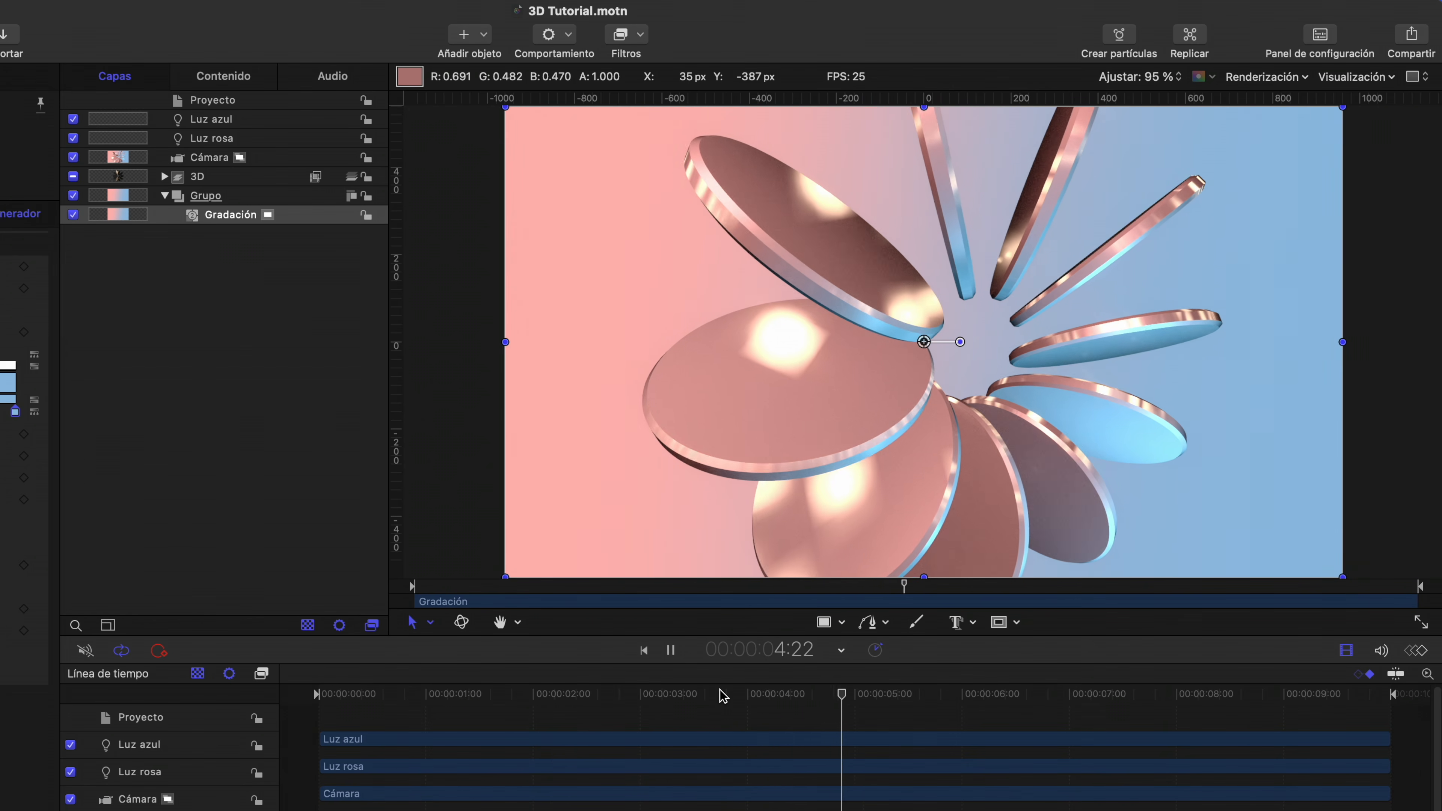
Stop playback, rename the gradient's group as Fondo and collapse it
key(space)
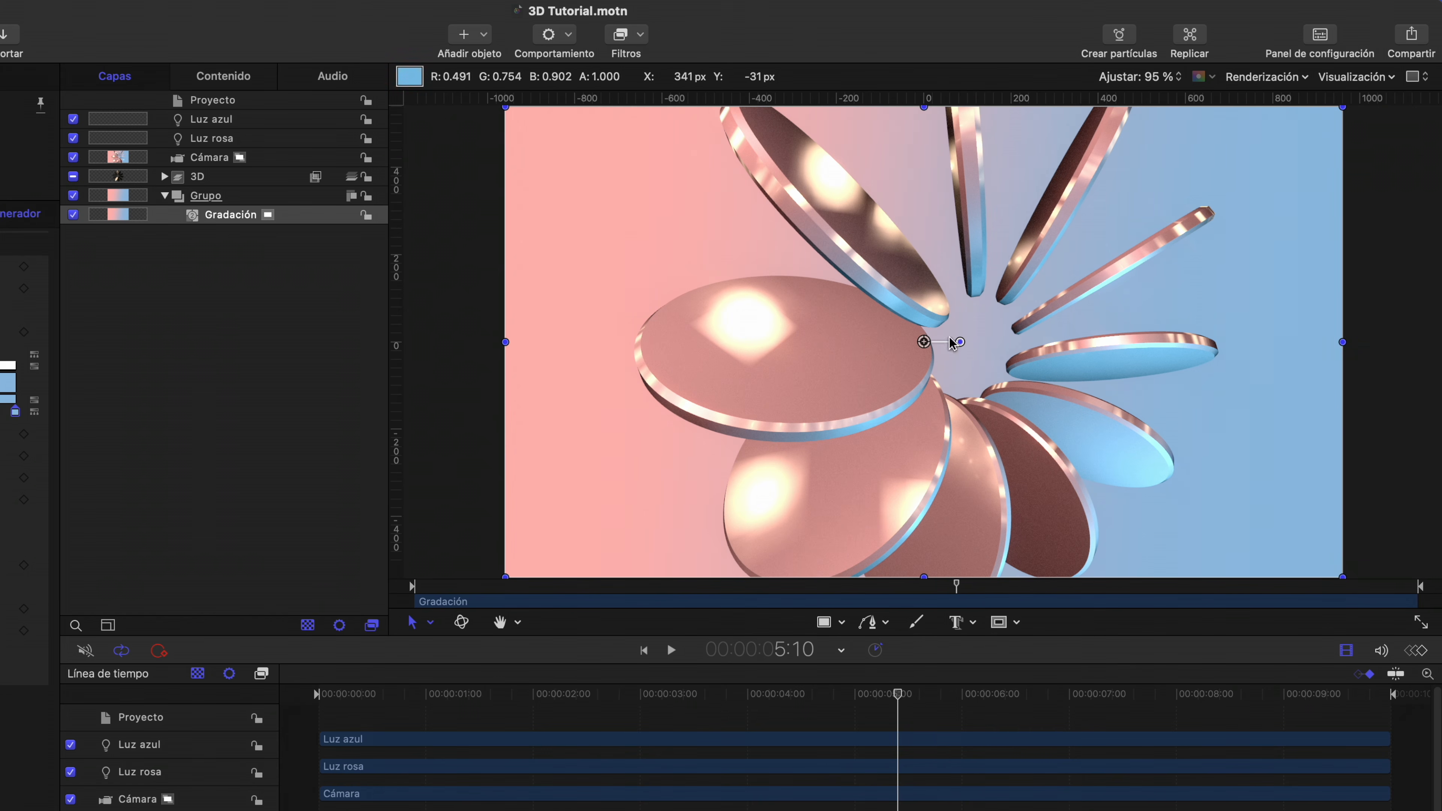
double_click(205, 196)
text(Fondo)
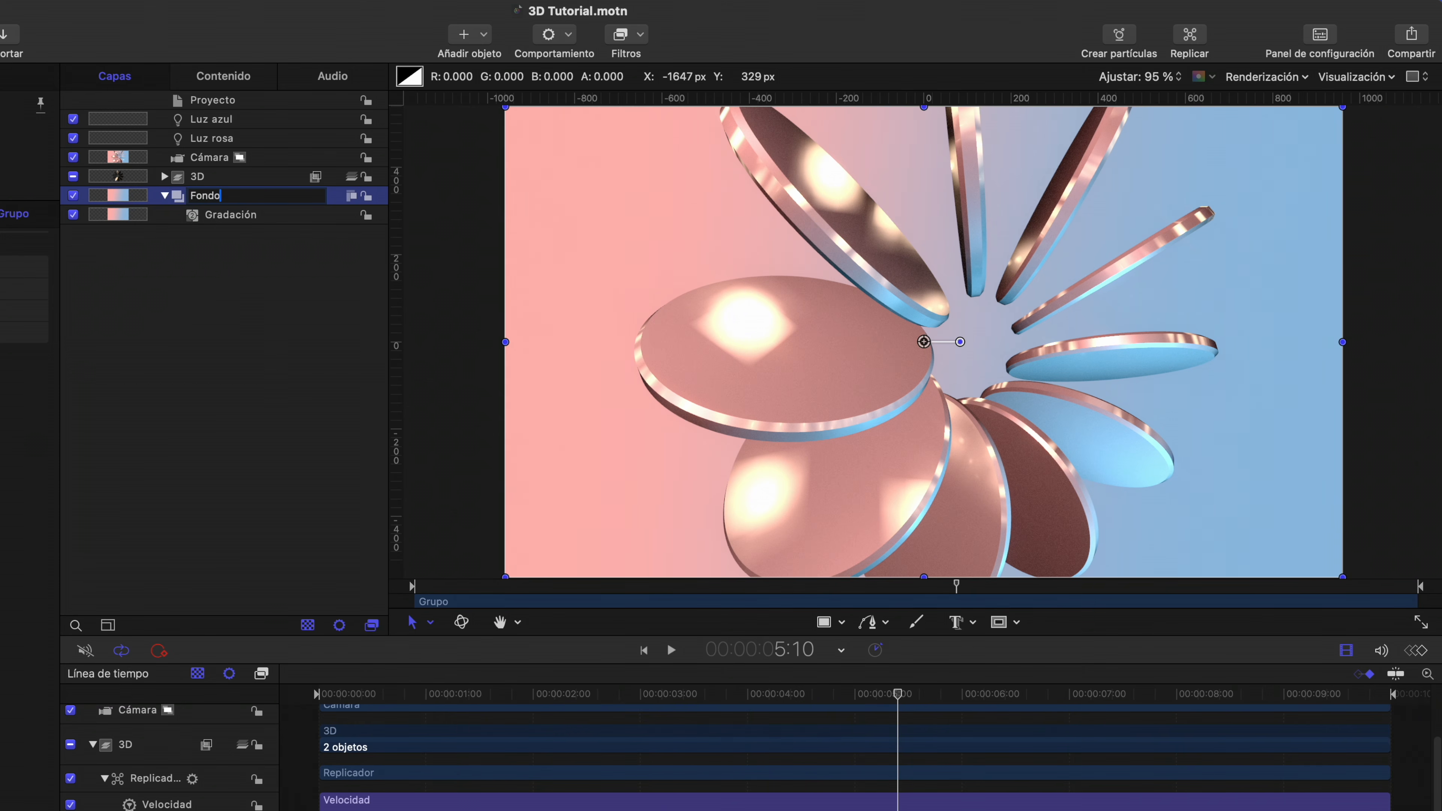
key(Return)
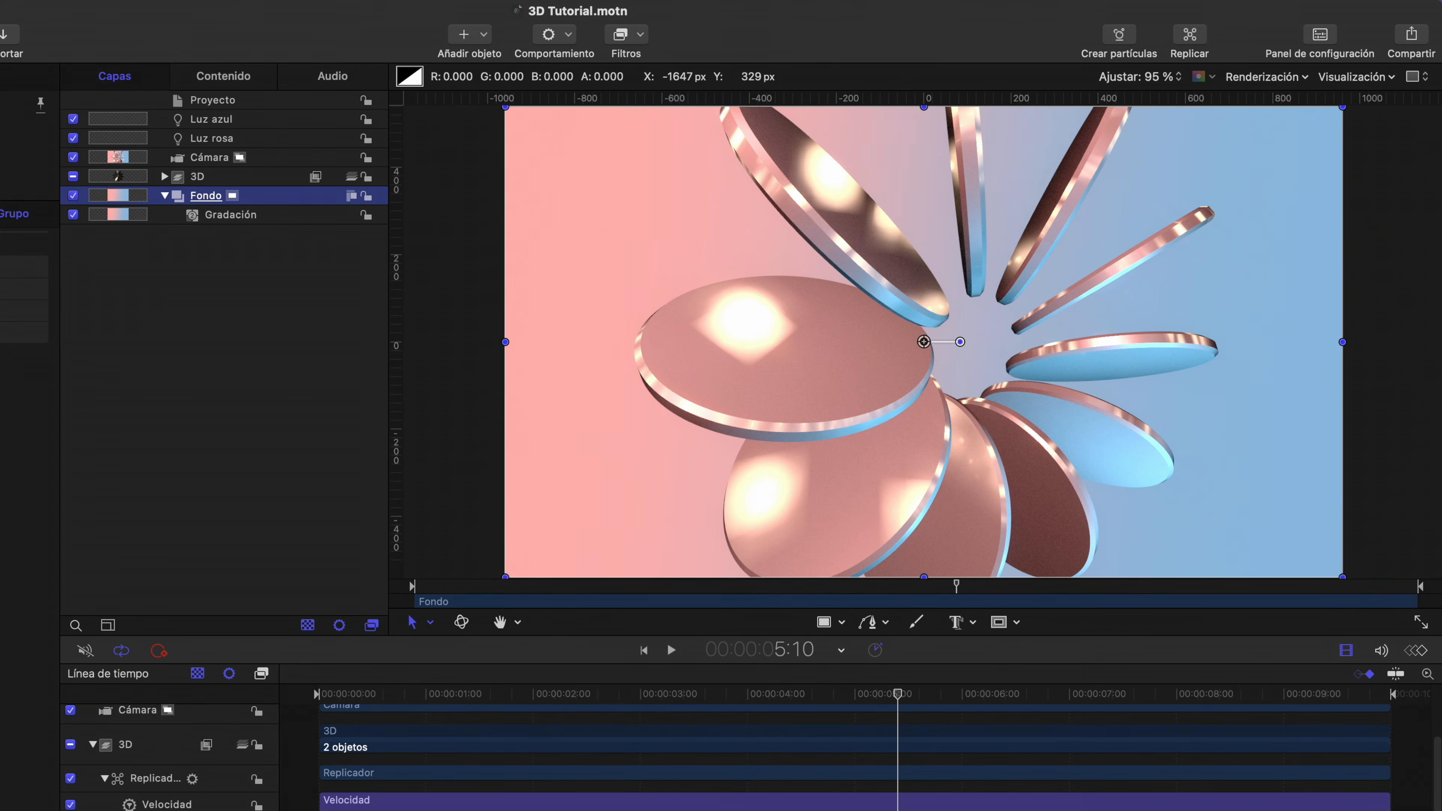
click(165, 196)
Create a new group above the 3D group and switch it to 2D
click(234, 284)
key(shift+super+n)
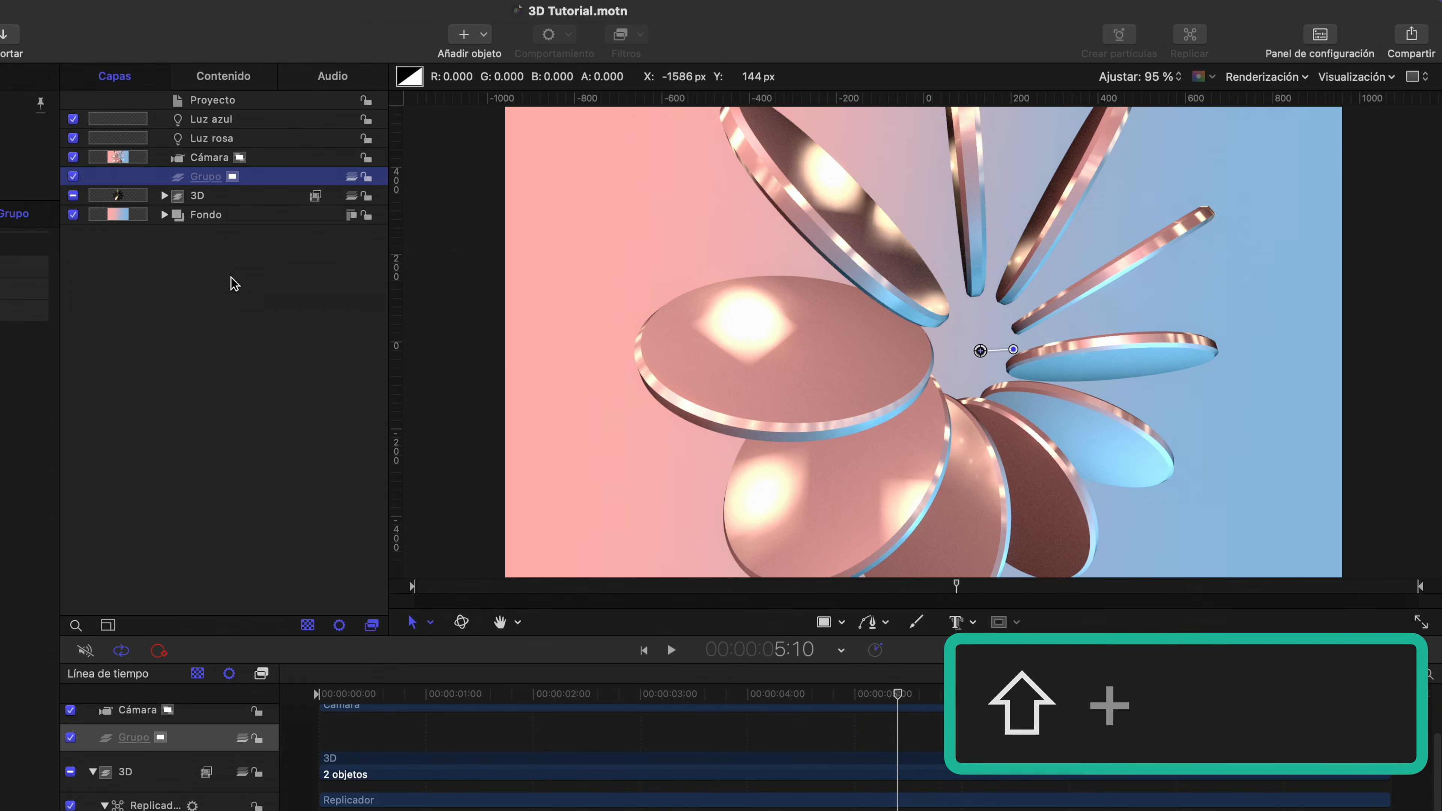
click(183, 178)
click(352, 178)
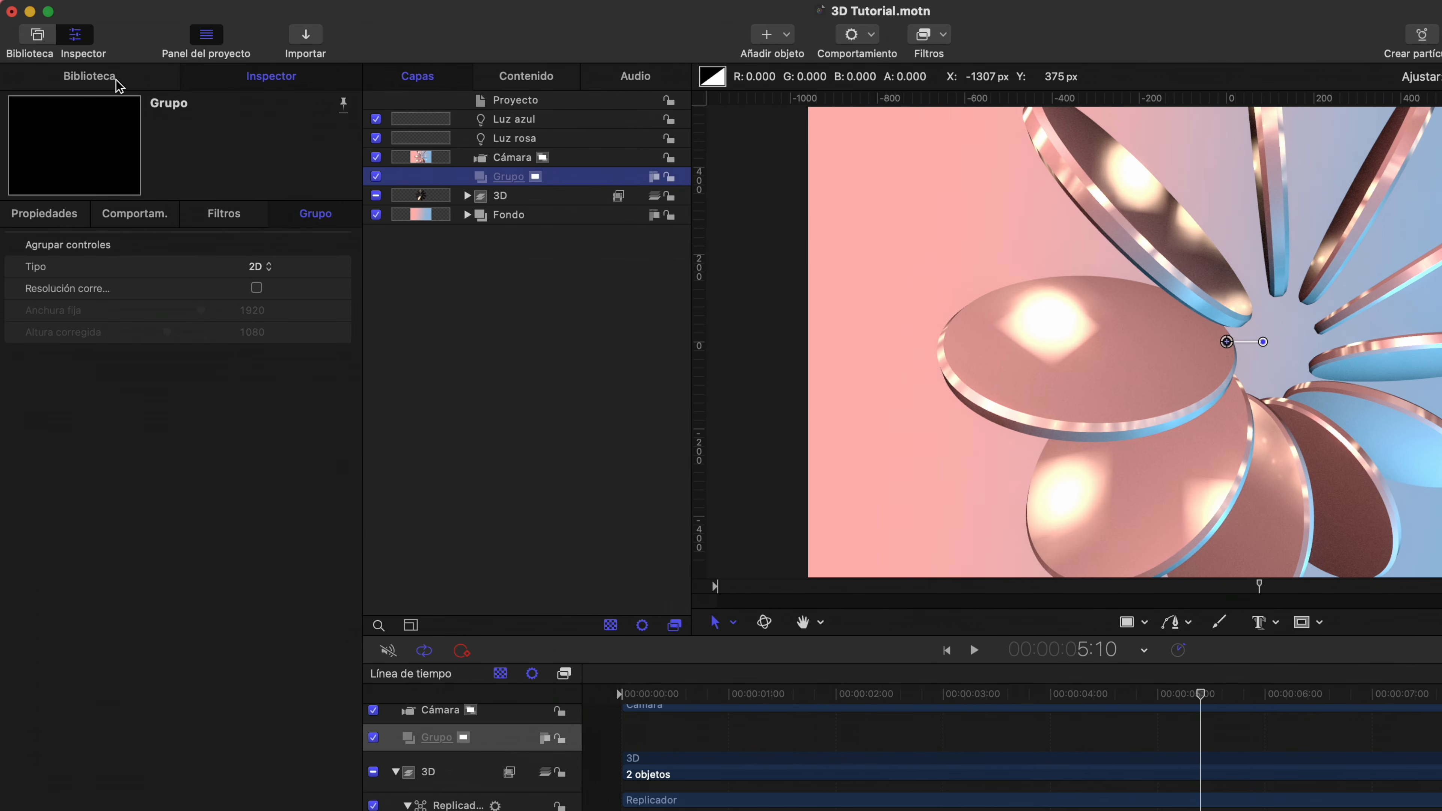
Add a Color sólido generator to the new group and set its colour to black
click(114, 78)
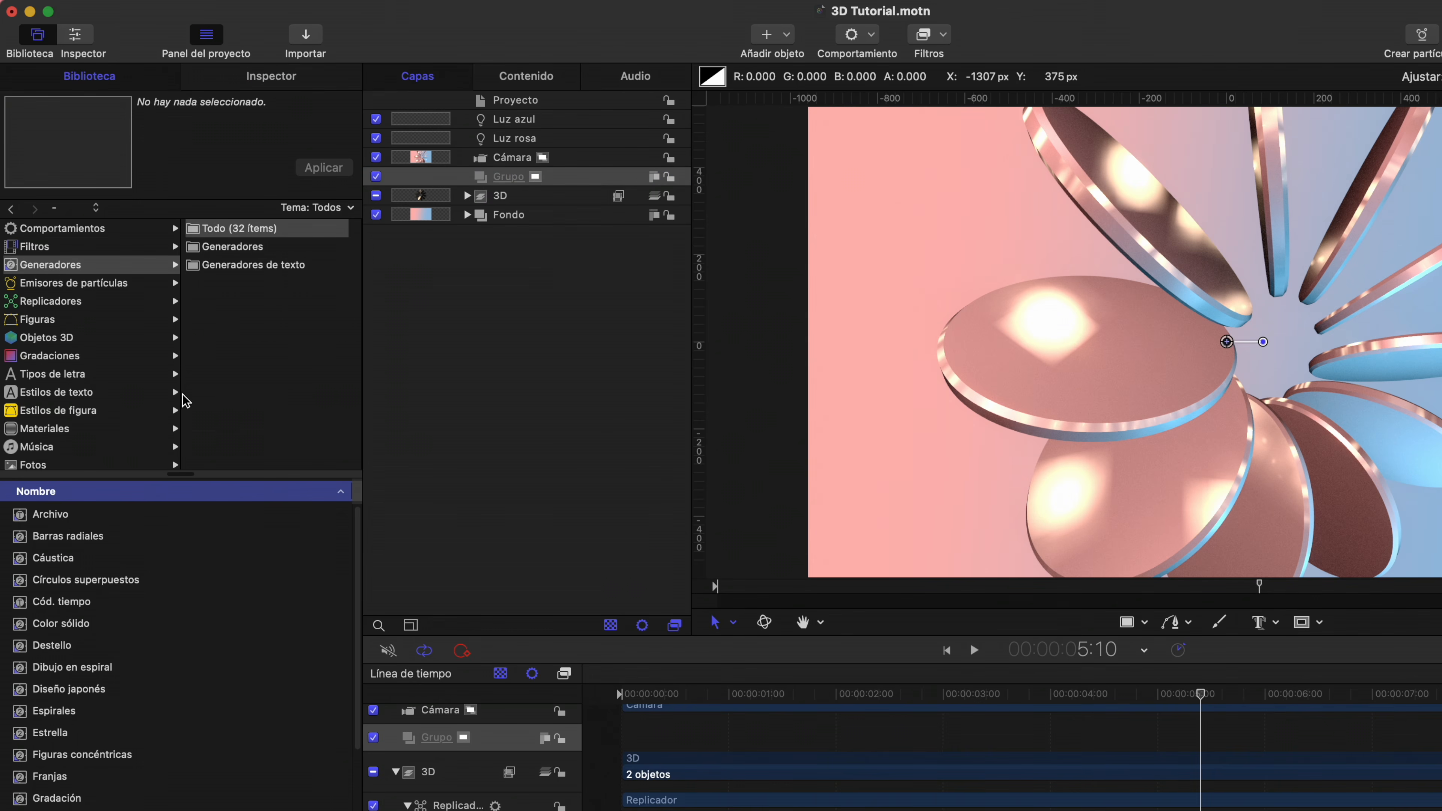
drag(72, 630, 508, 181)
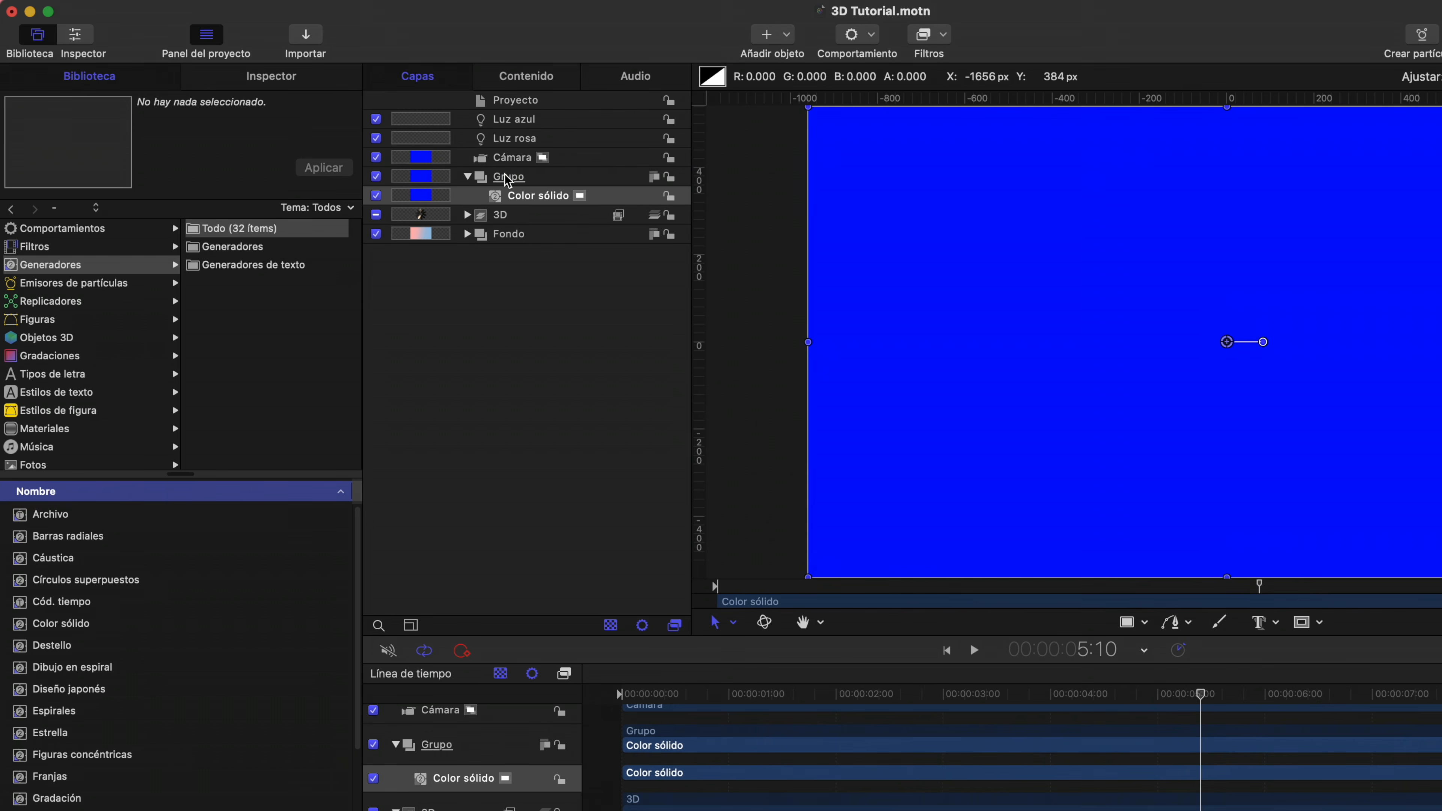
click(301, 78)
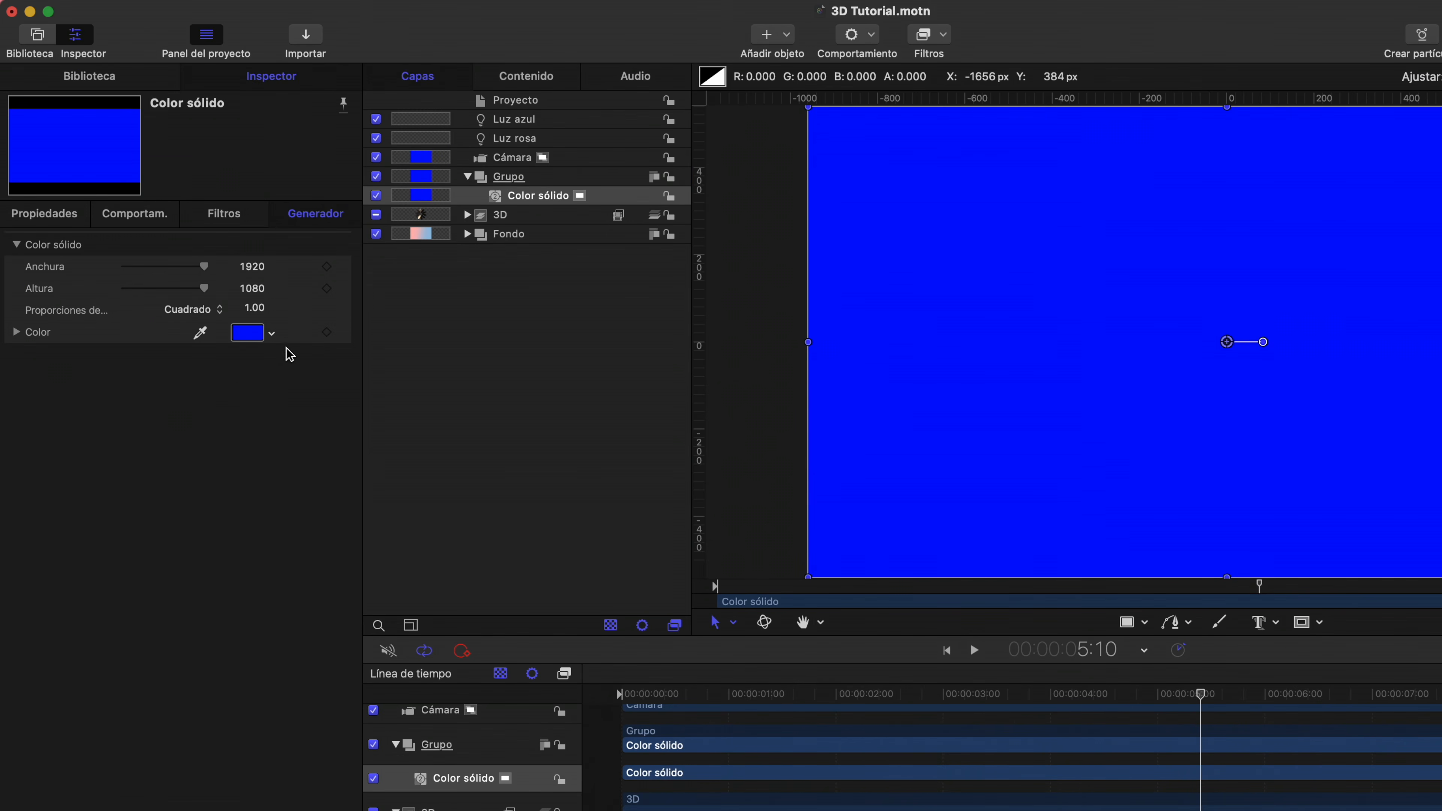
click(272, 333)
click(359, 515)
drag(358, 514, 417, 543)
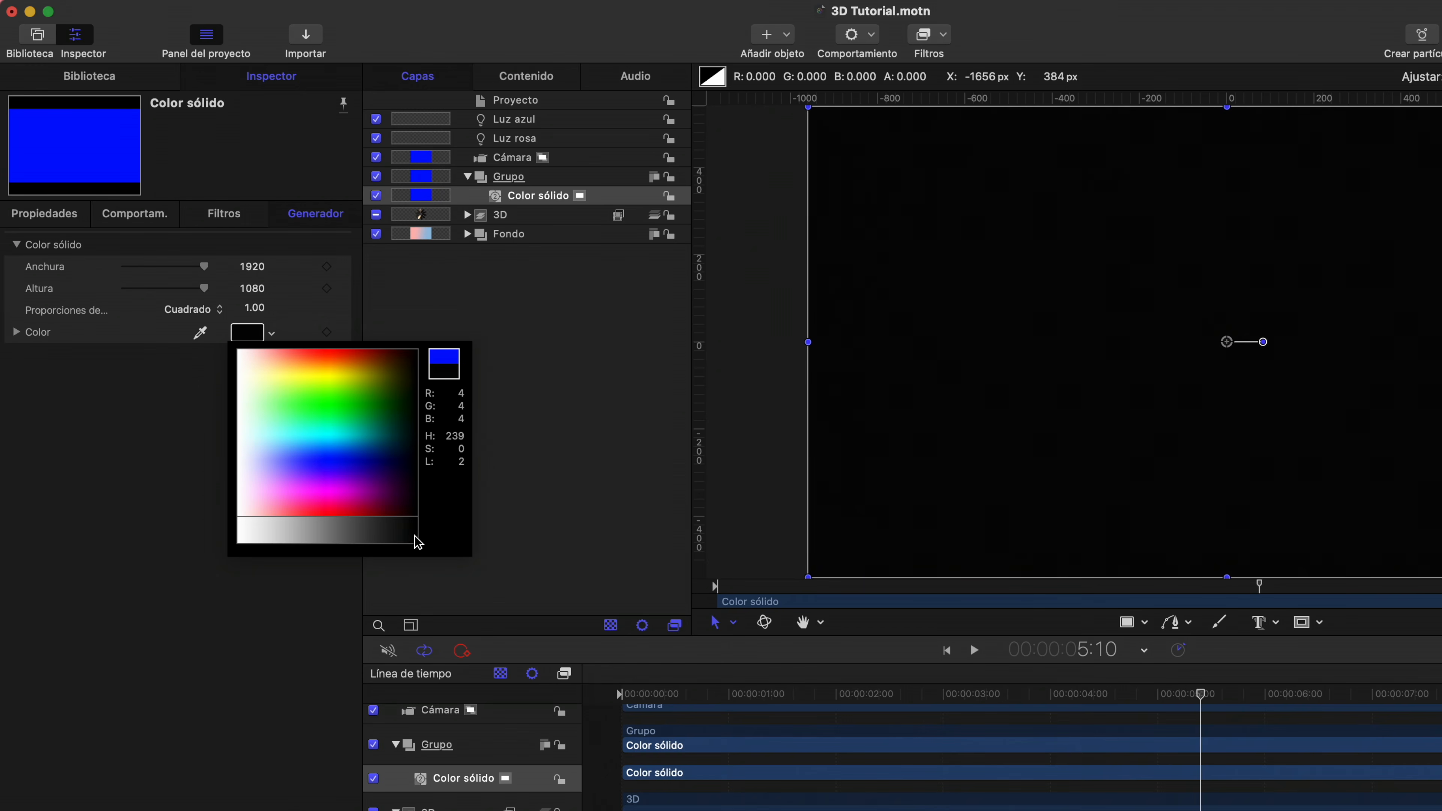
click(416, 536)
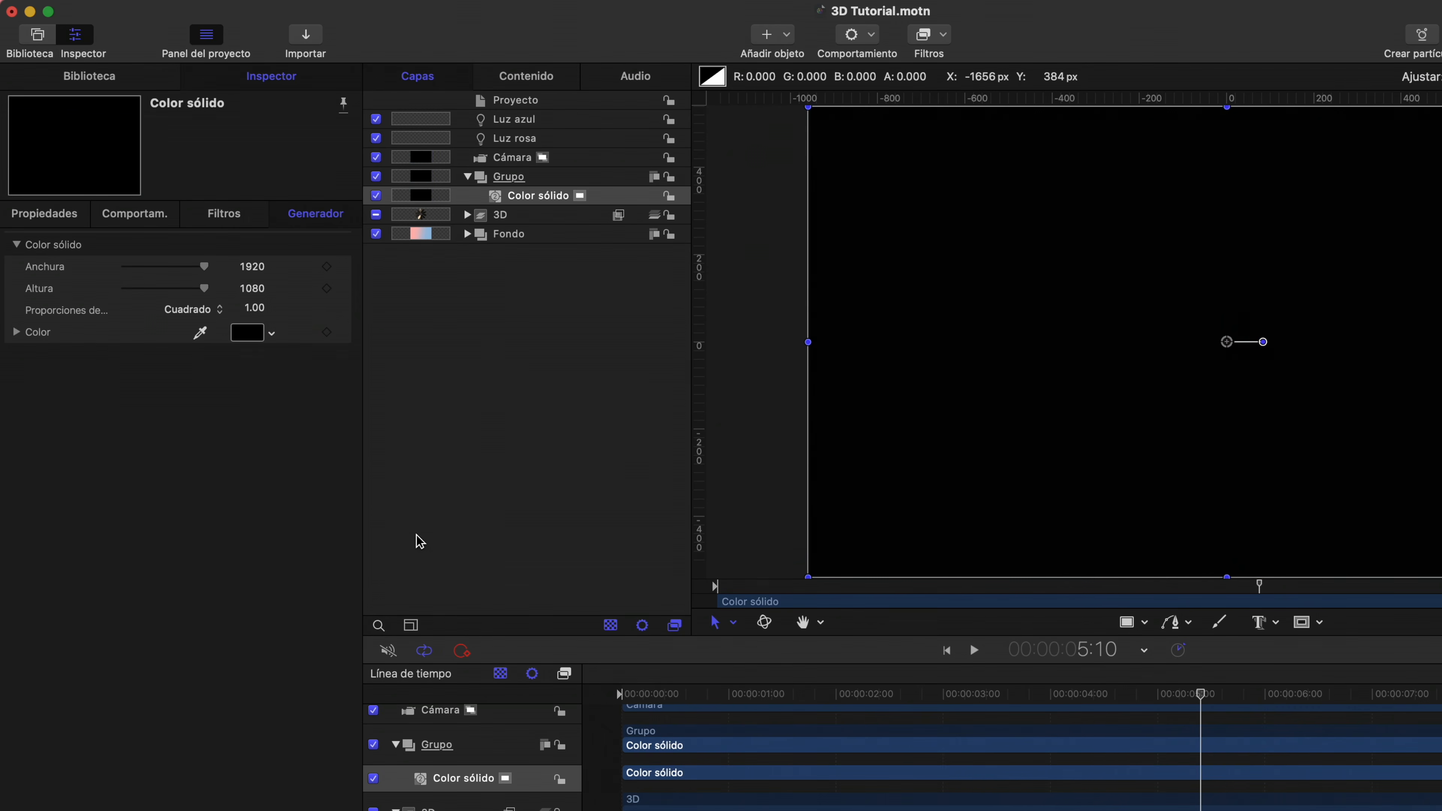
Keyframe the solid colour's opacity at 100% on the first frame and 0% at 1:00 for an opening fade-in
click(45, 218)
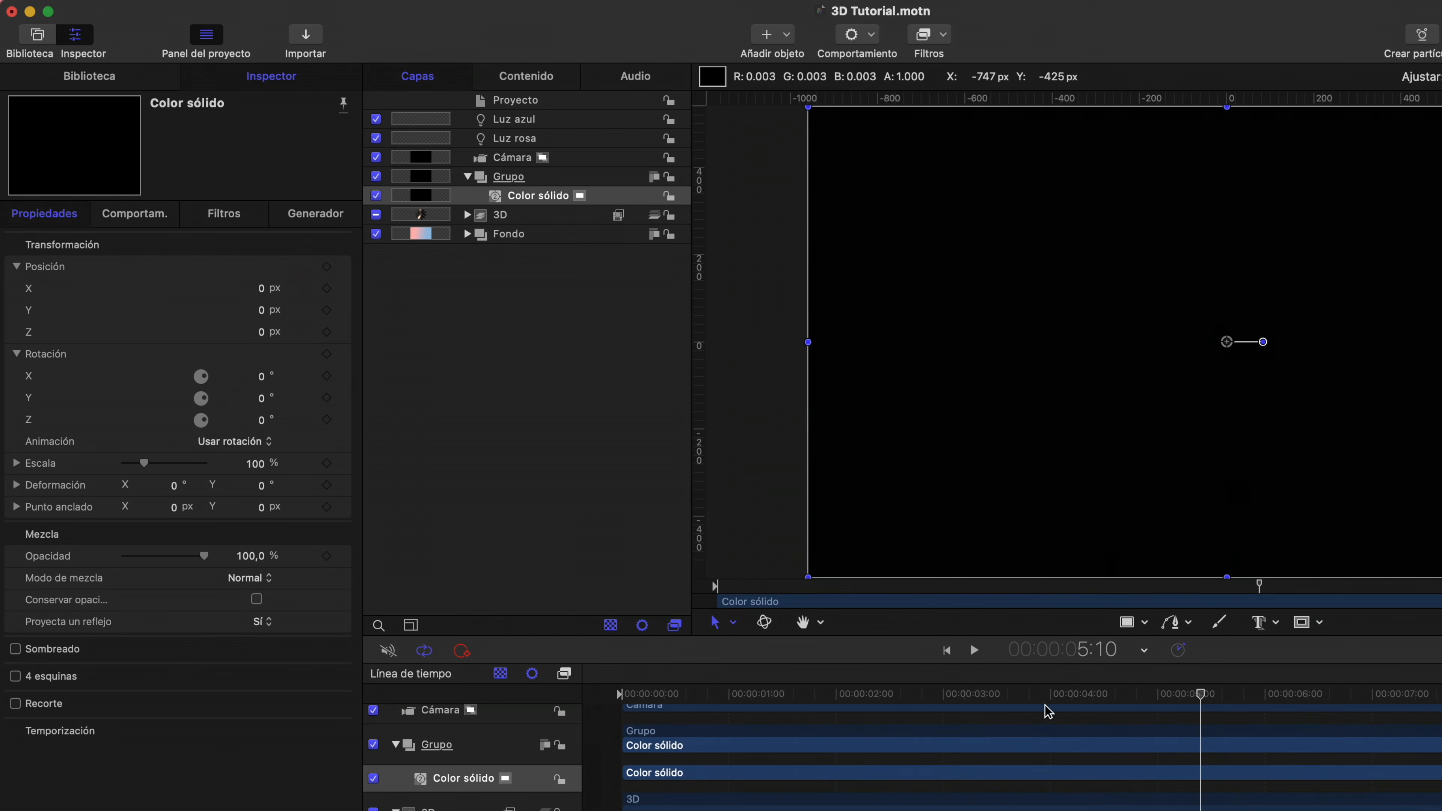
drag(896, 698, 576, 692)
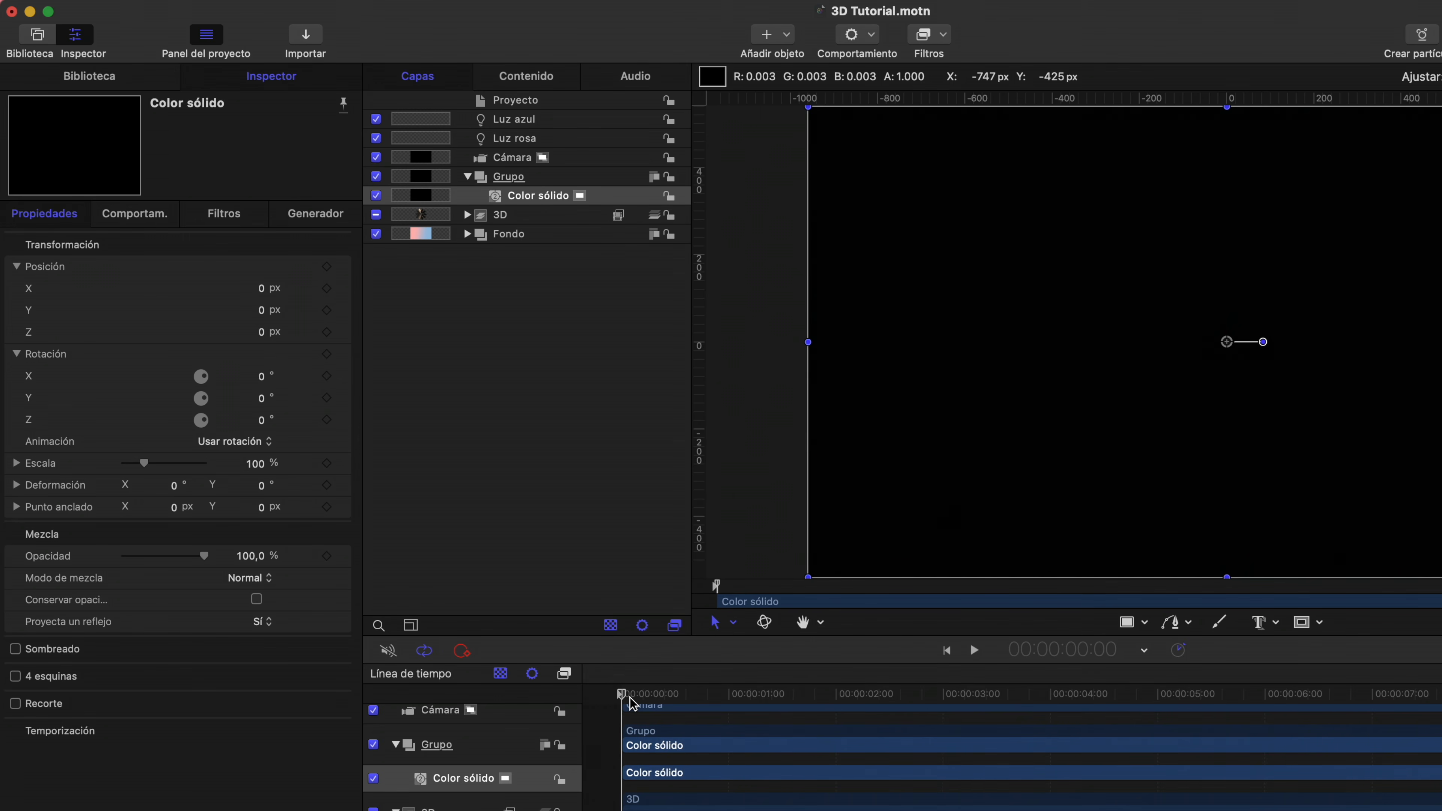
click(325, 557)
drag(700, 694, 730, 694)
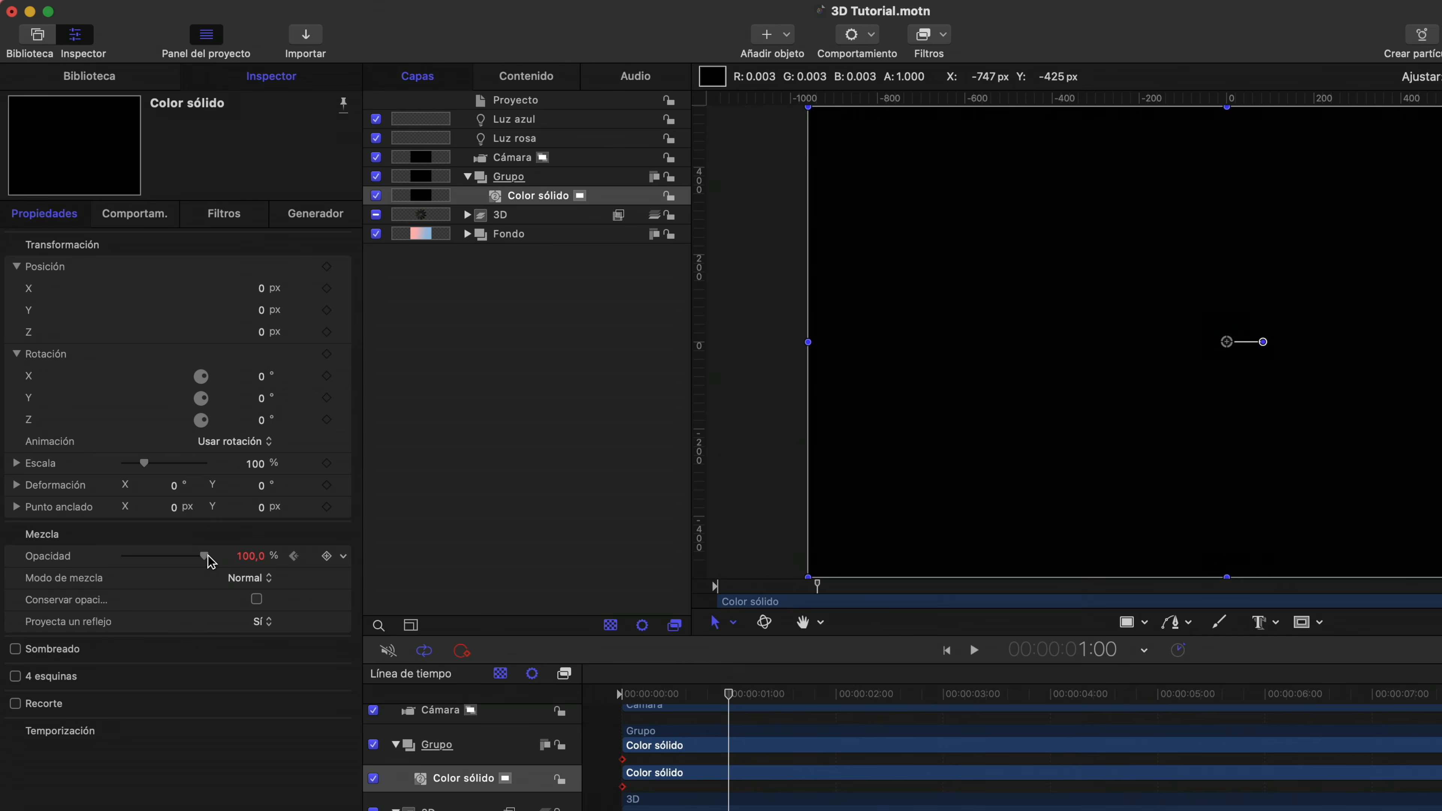
drag(211, 562, 128, 560)
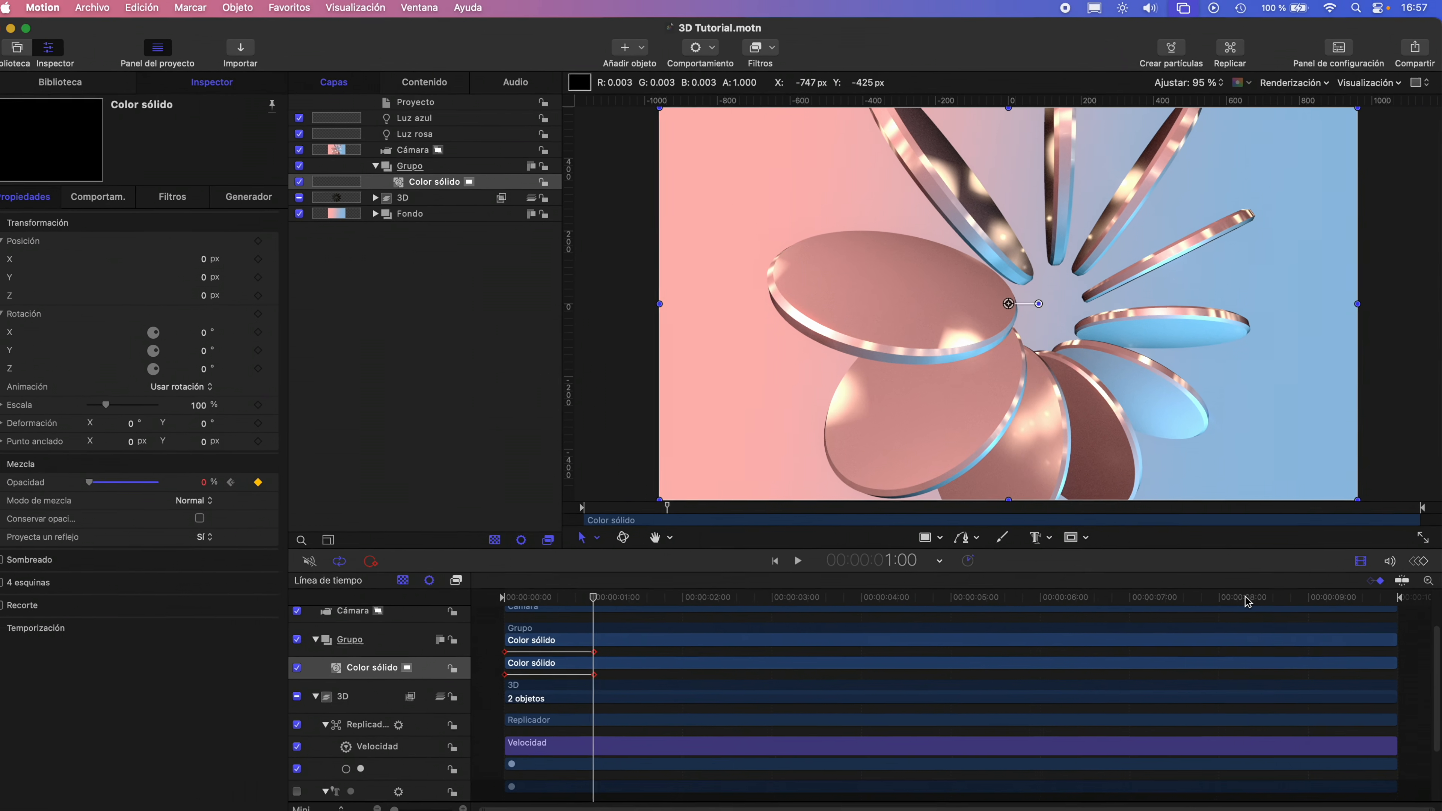
Keyframe the solid colour's opacity at 0% at 9:00 and 100% at the end of the project
click(1270, 697)
drag(1304, 597, 1311, 599)
key(Left)
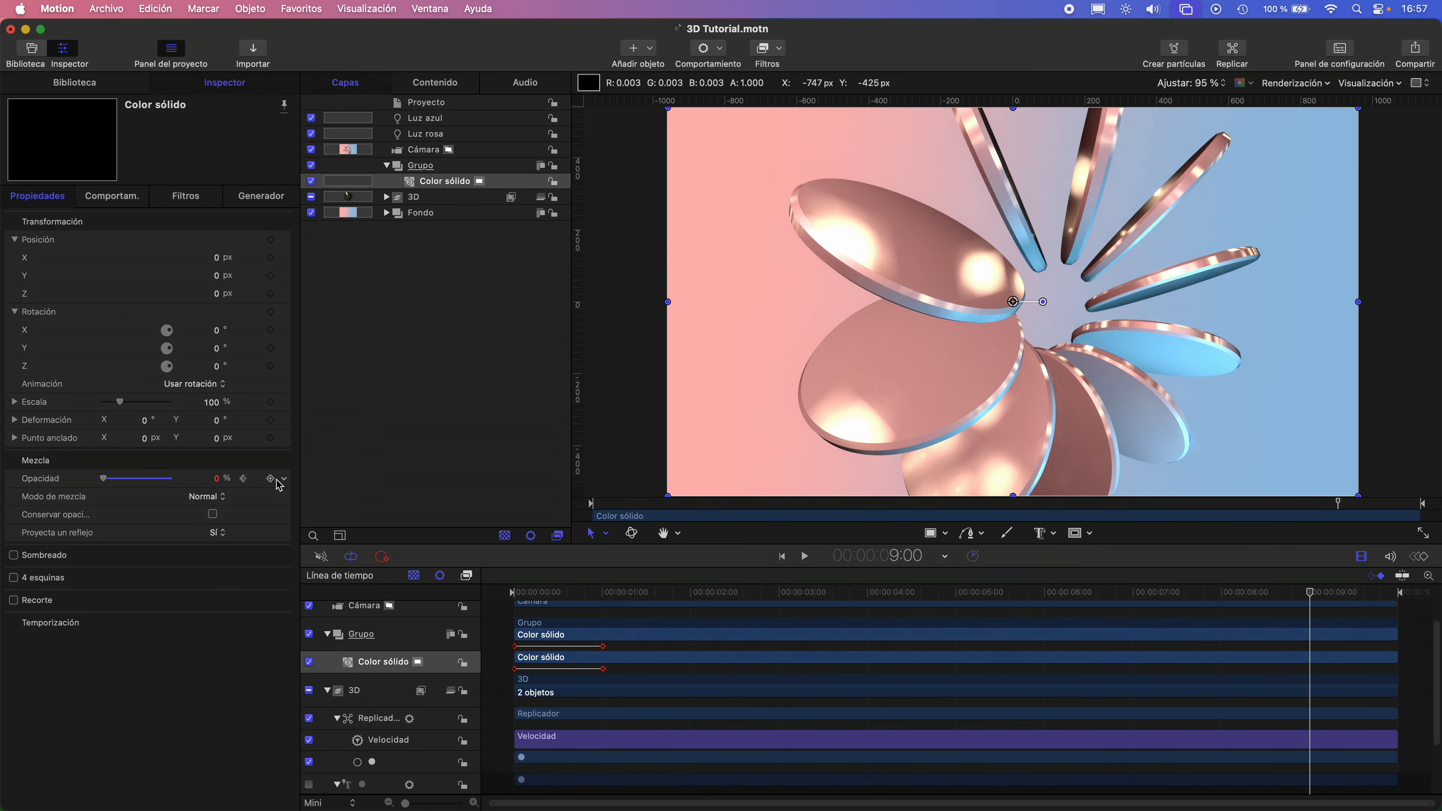
click(273, 481)
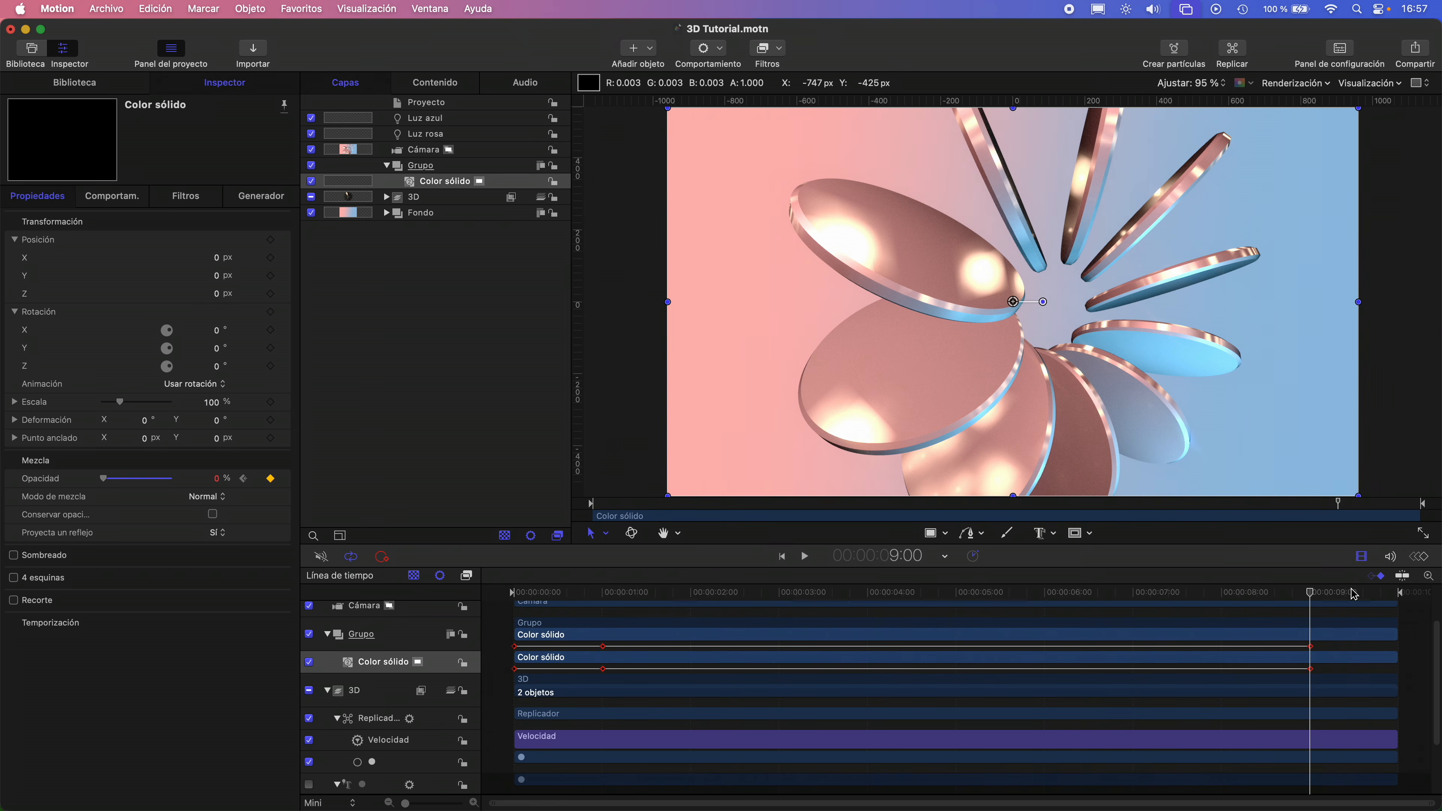
drag(1355, 595, 1441, 590)
drag(146, 479, 170, 479)
Play back the opening and closing fades and return the playhead near the start
key(space)
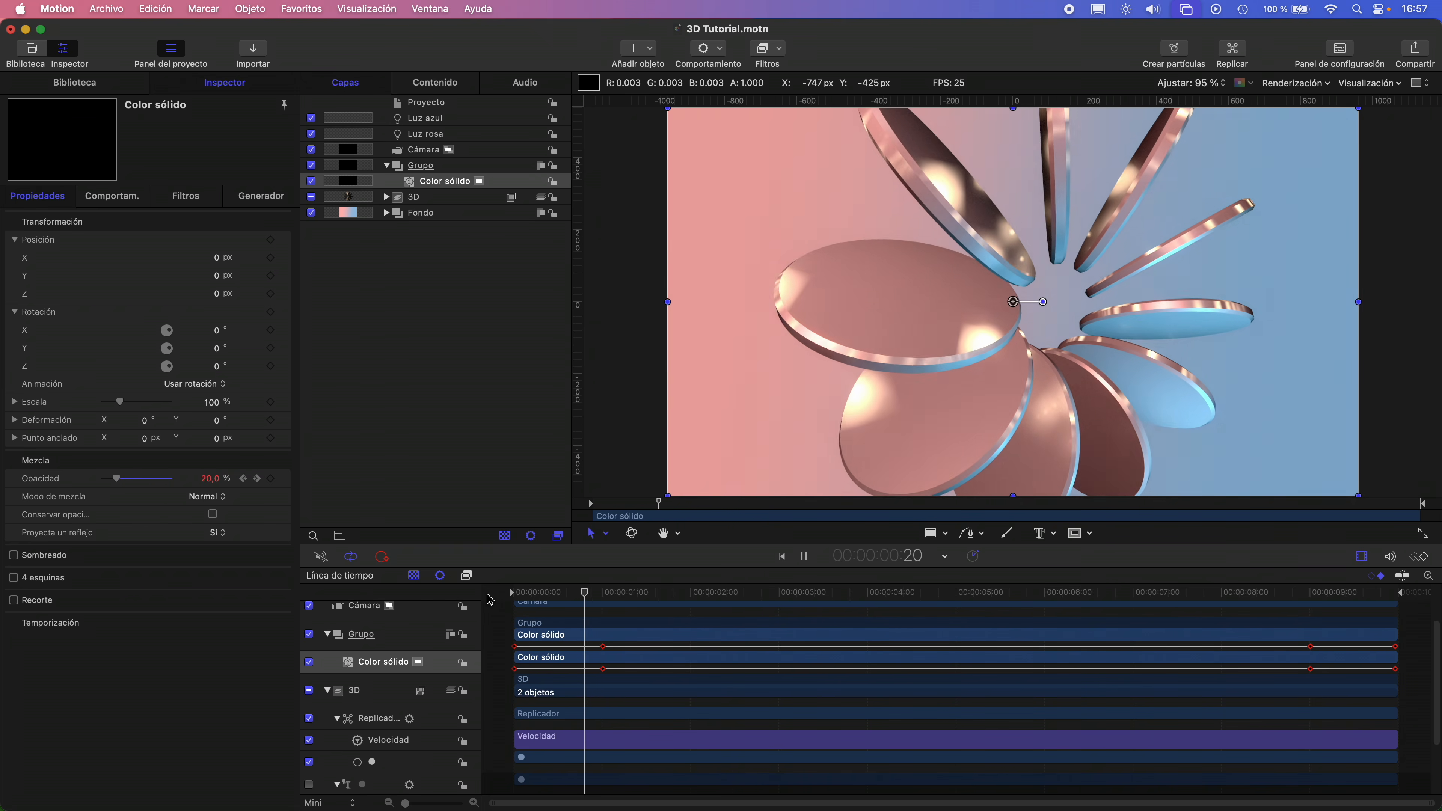
click(1296, 594)
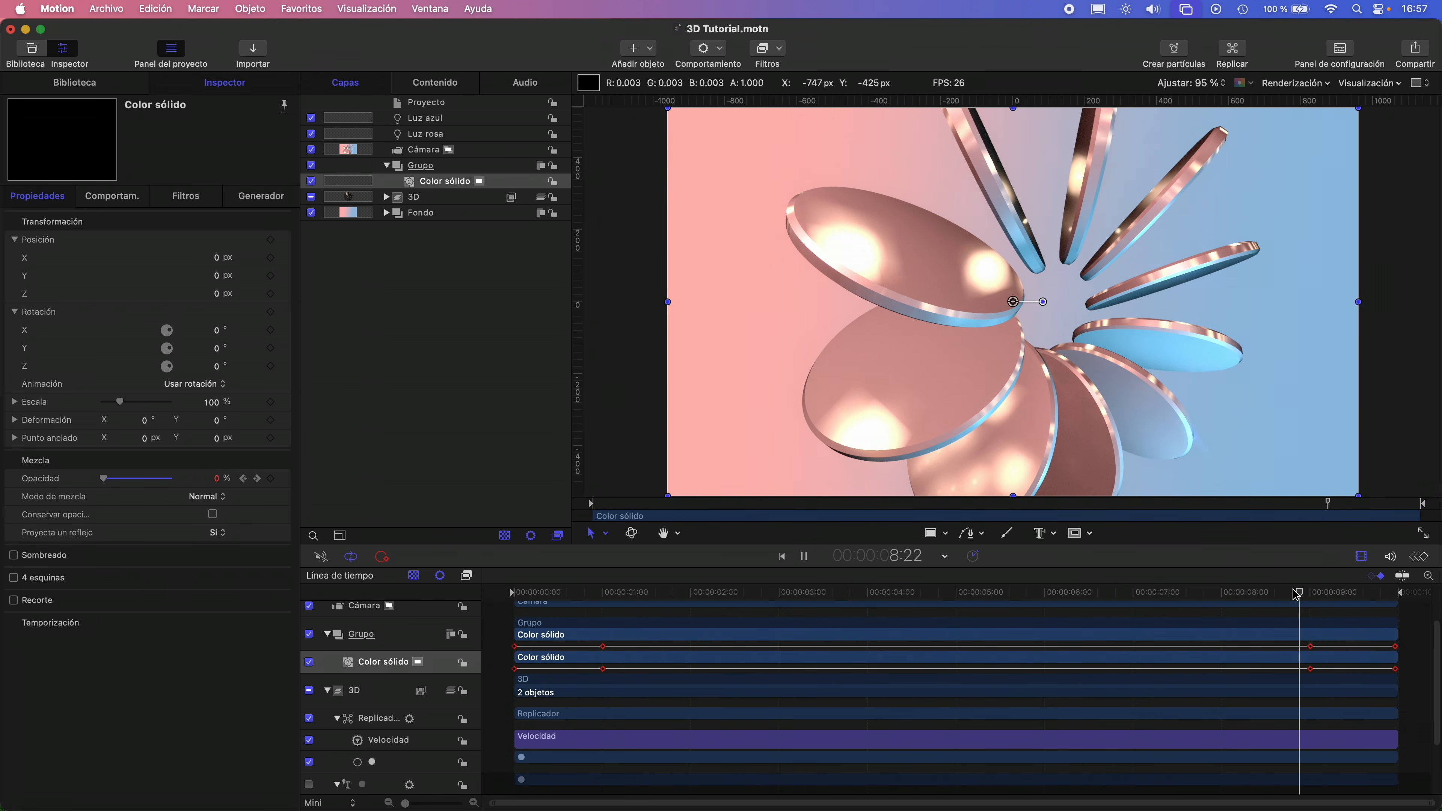
key(space)
click(1312, 593)
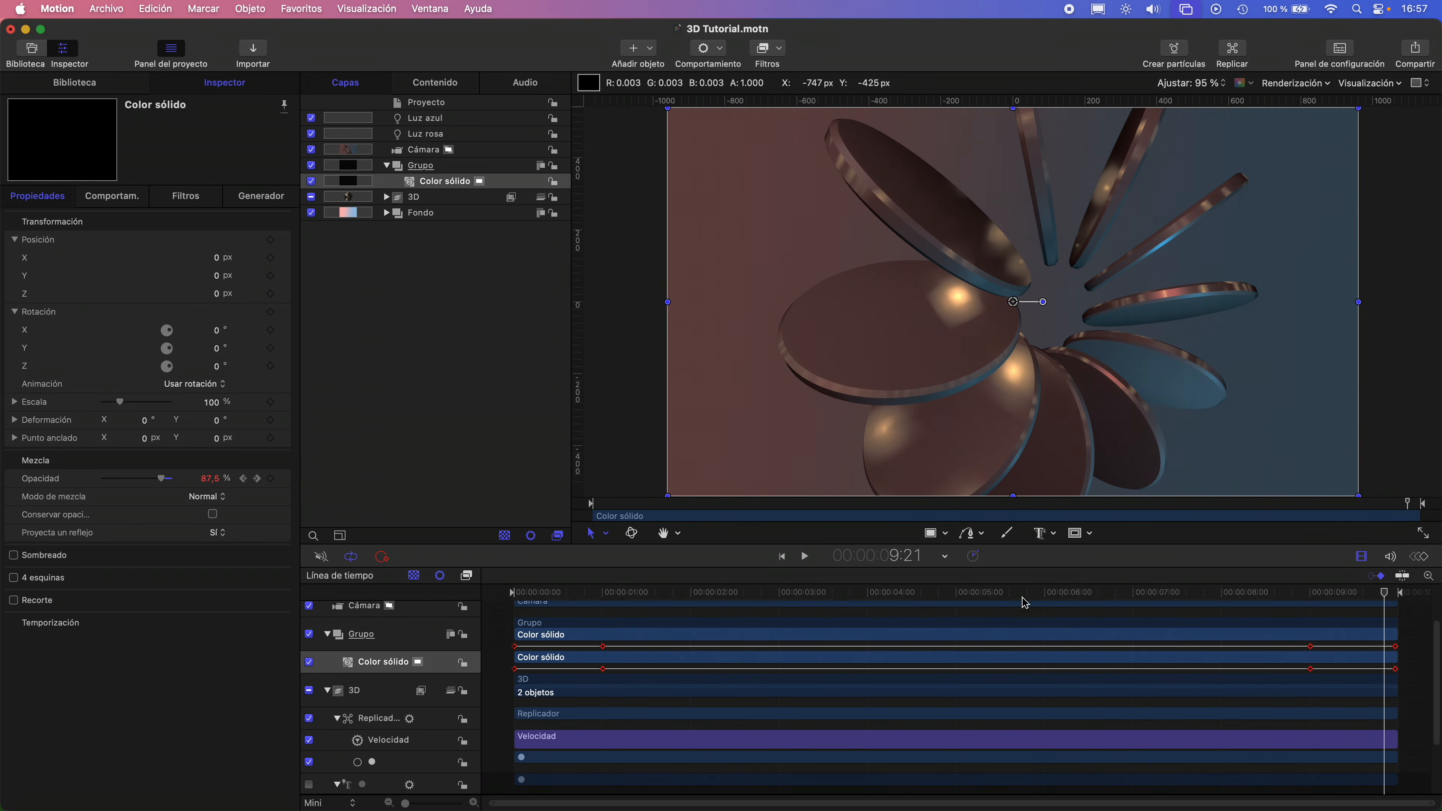
click(506, 593)
drag(518, 593, 524, 597)
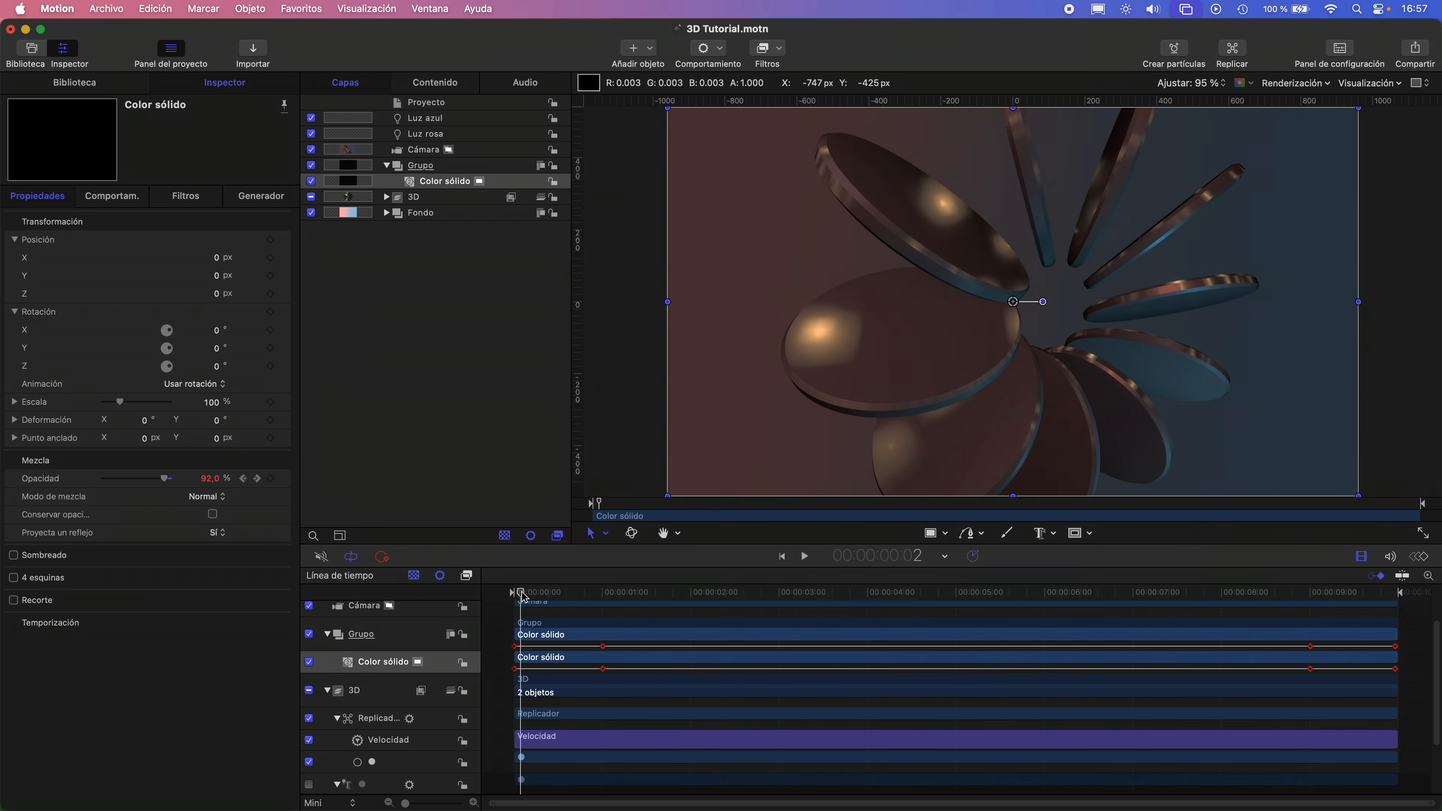
Show the solid colour's opacity curve in the keyframe editor and set its first two keyframes to Bézier interpolation
click(381, 667)
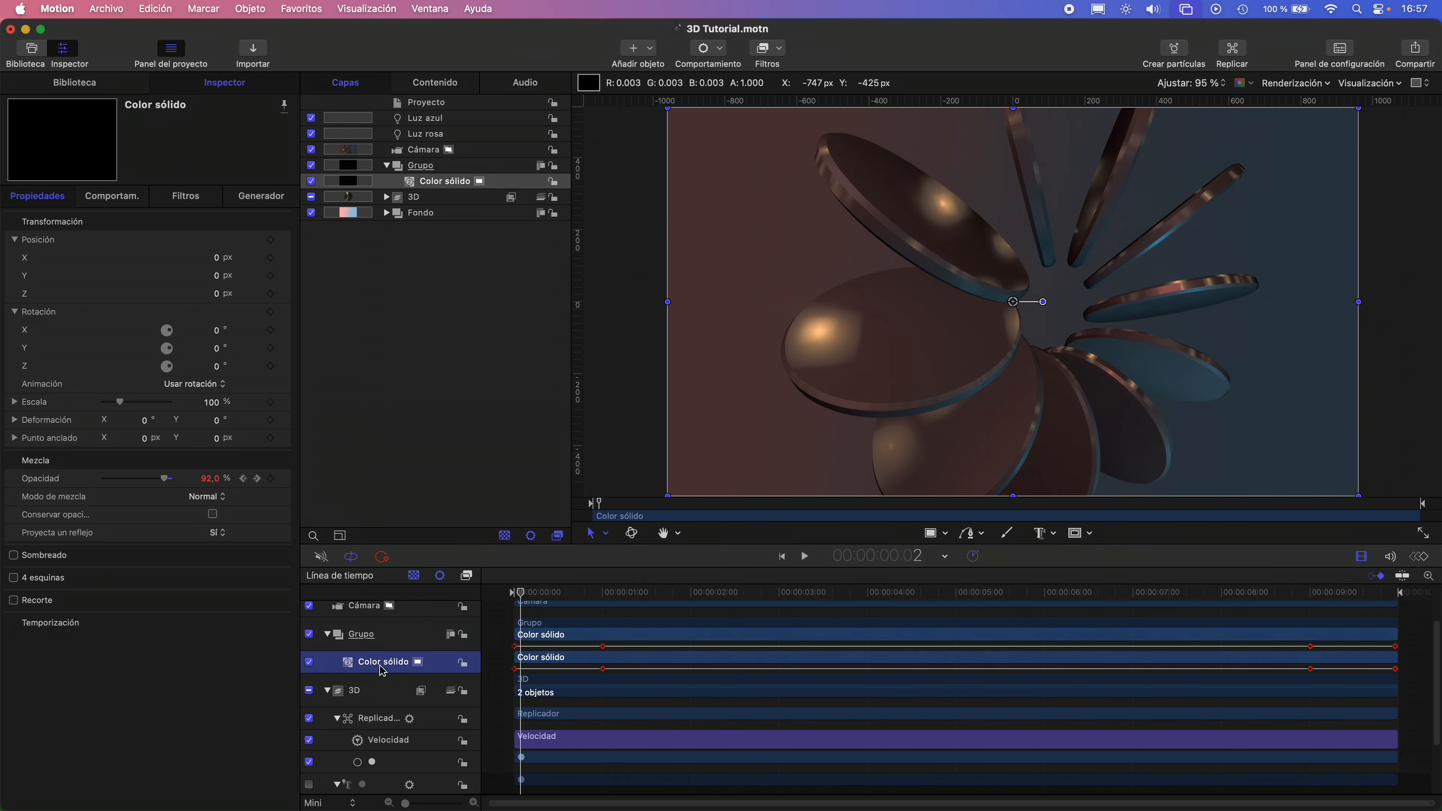
key(cmd+8)
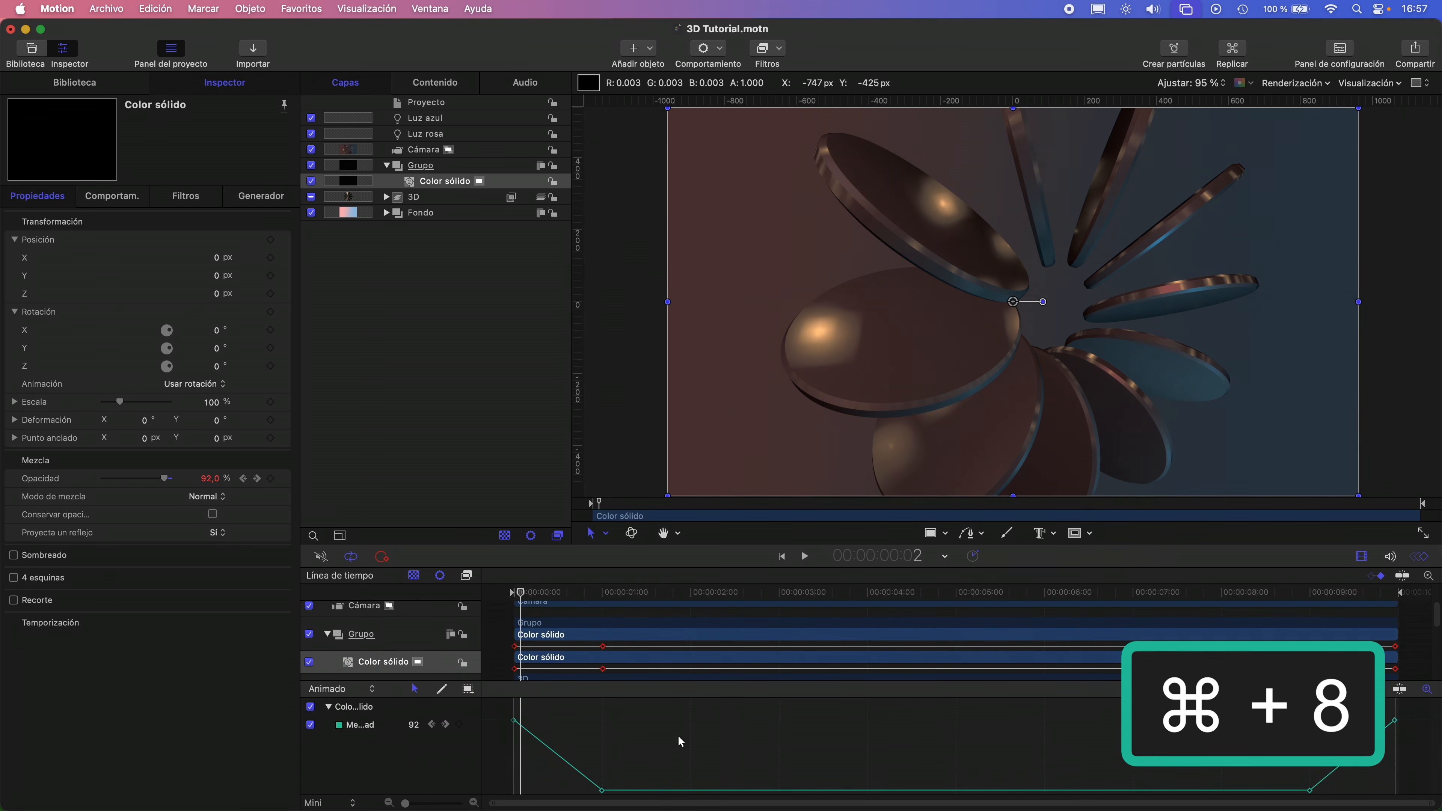
drag(648, 703, 468, 801)
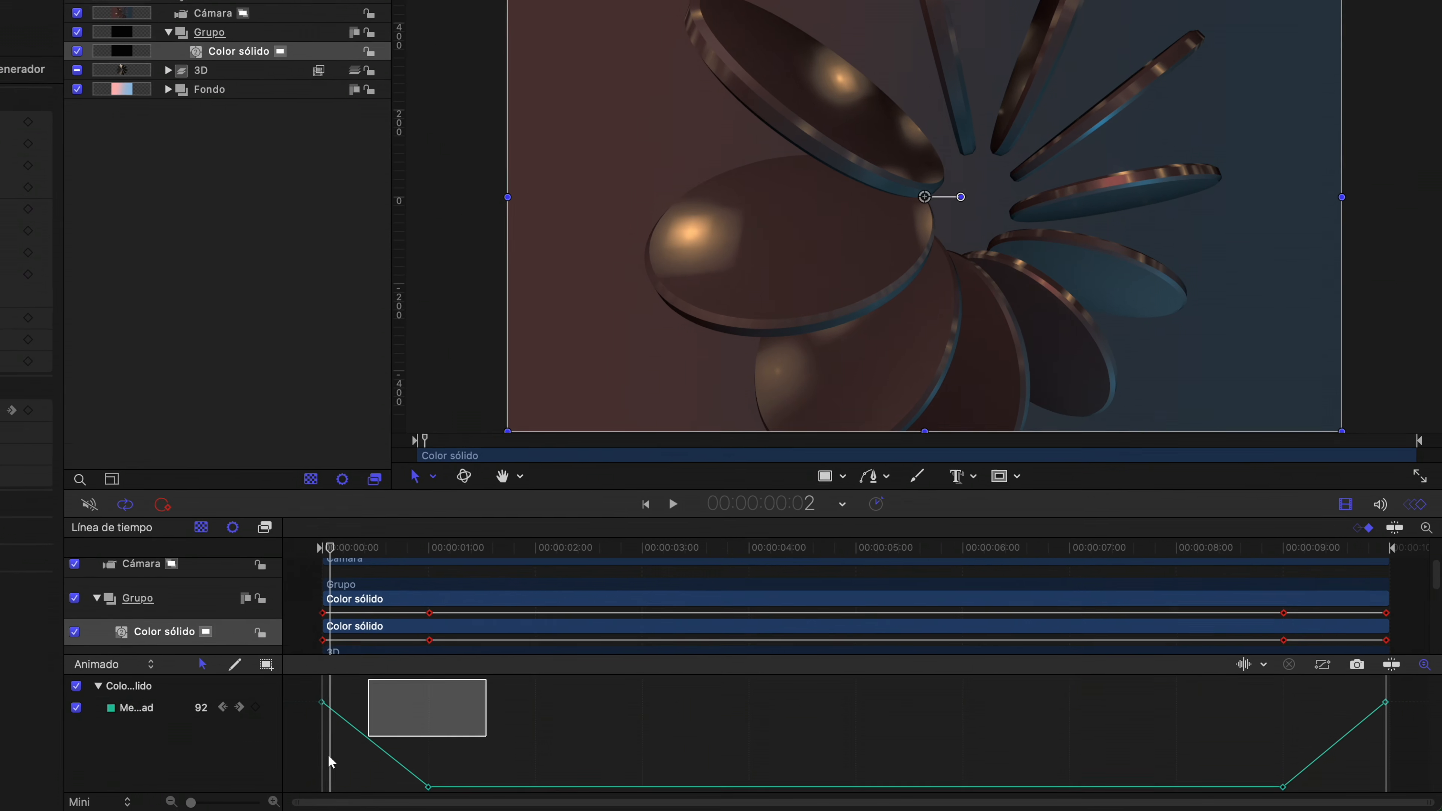
drag(262, 802, 267, 798)
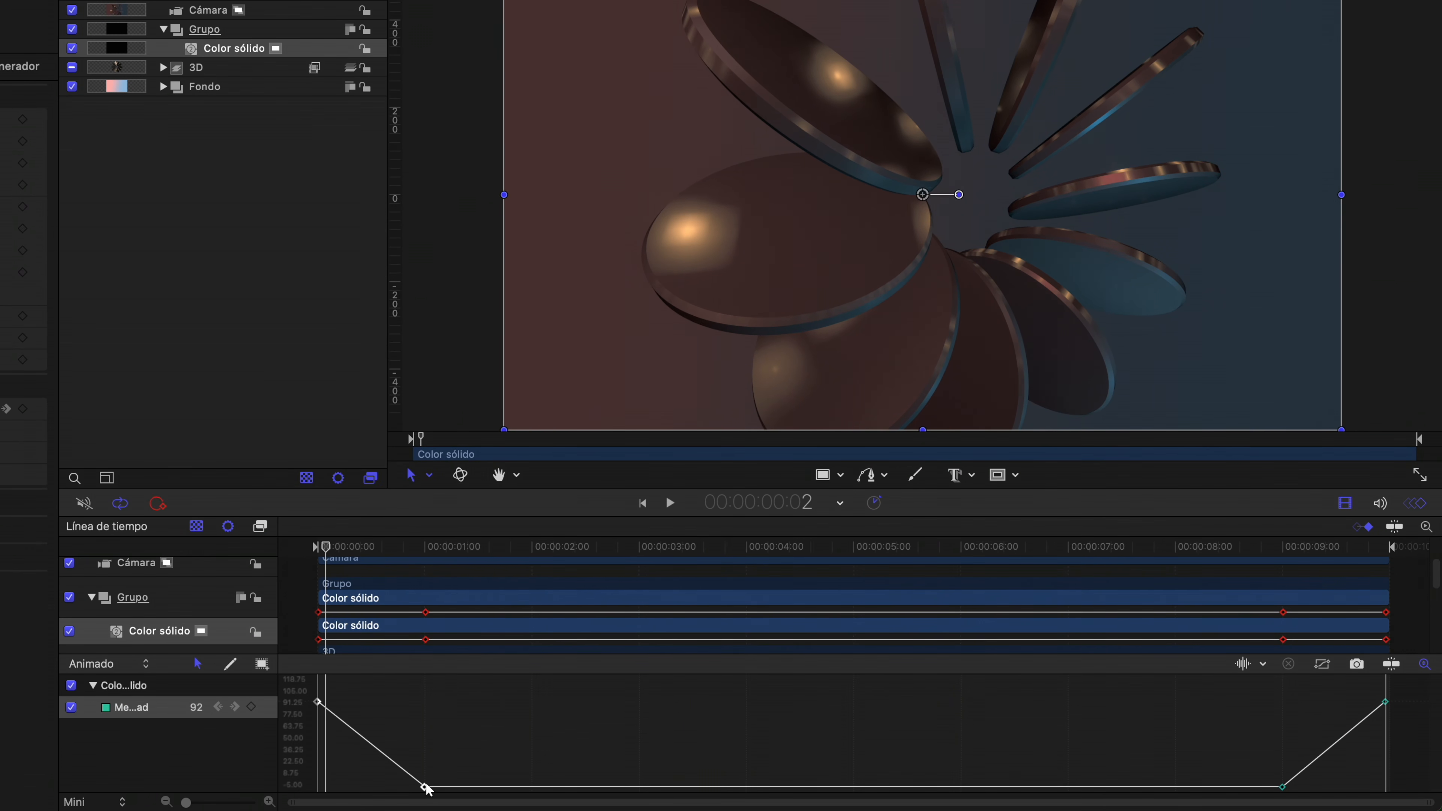
right_click(427, 788)
mouse_move(476, 750)
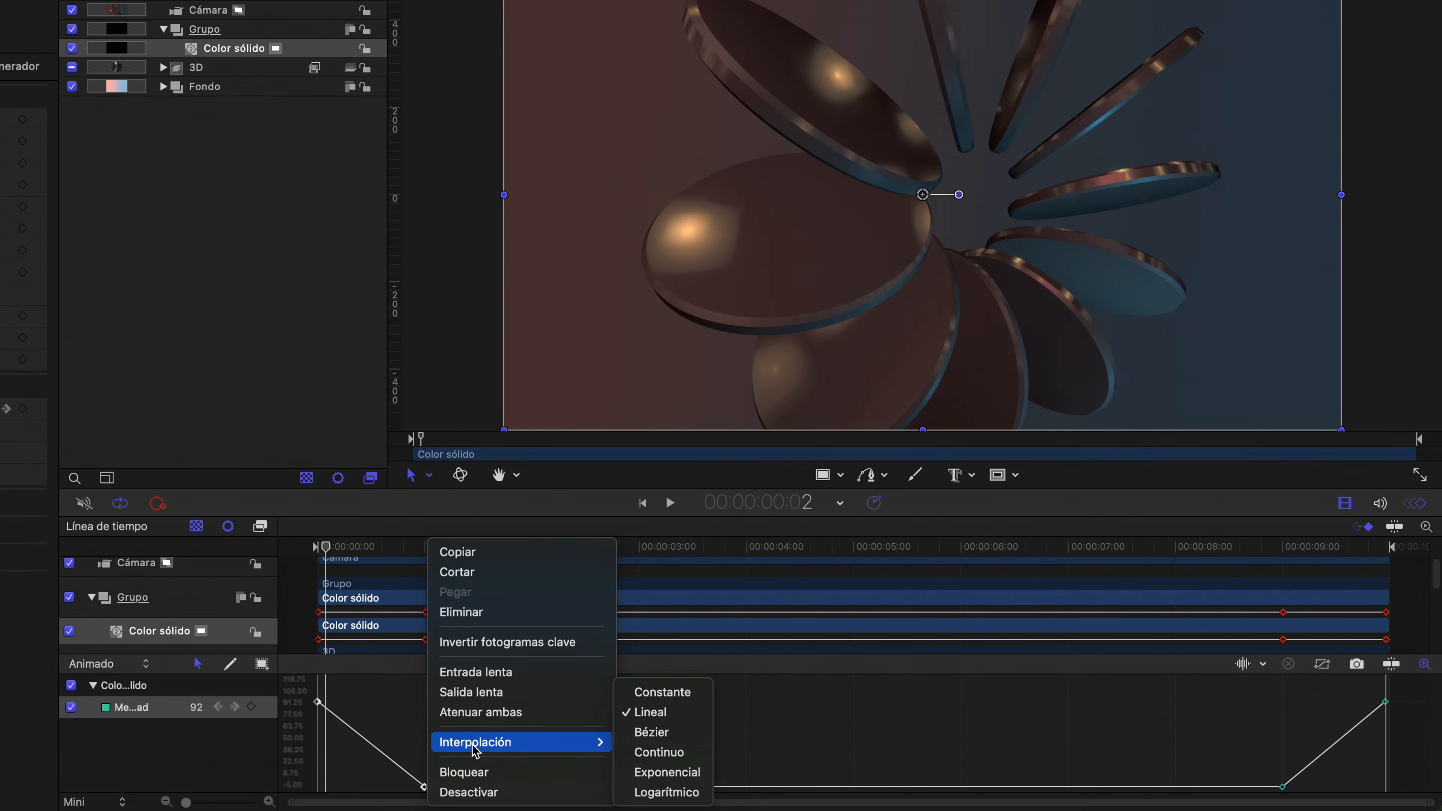
click(652, 733)
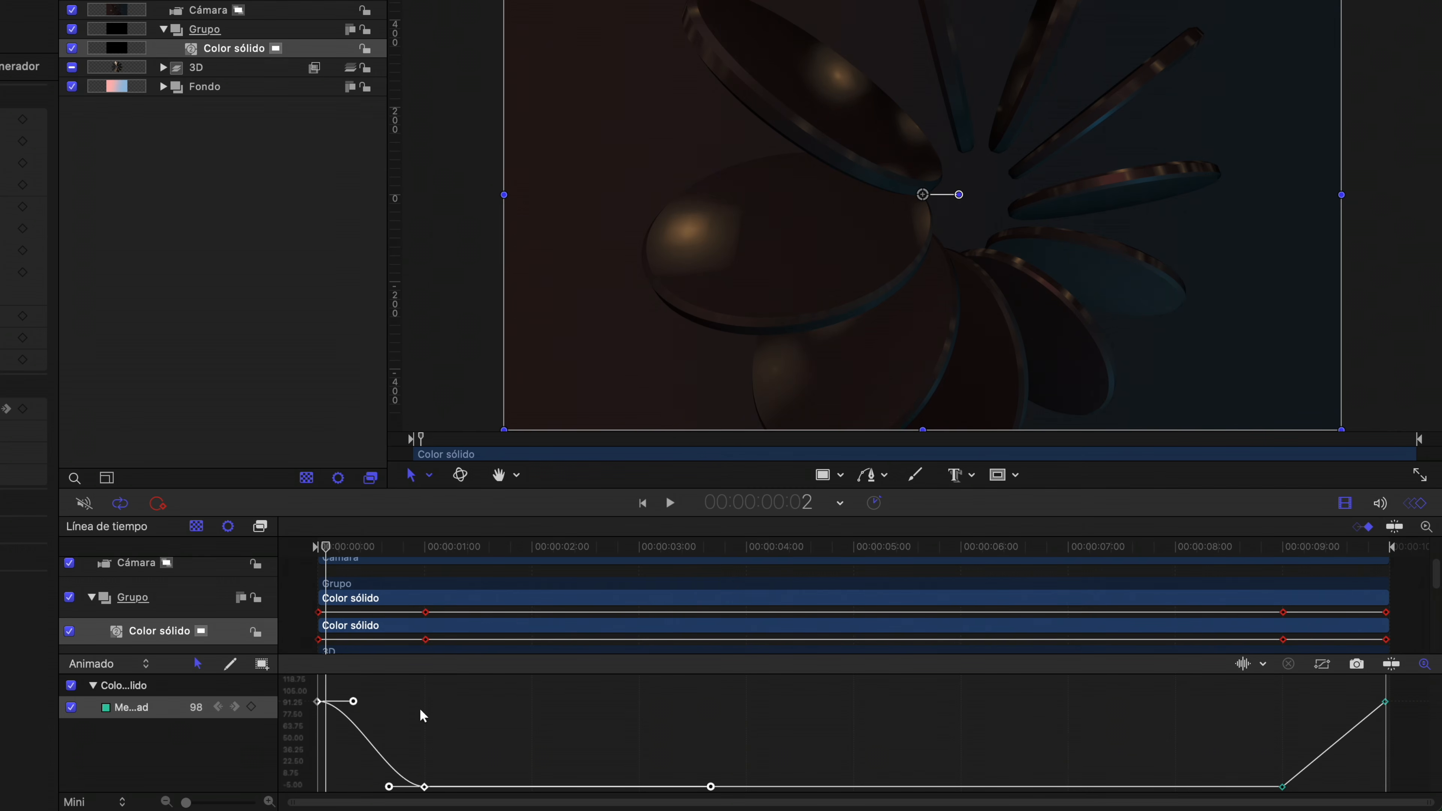
Set the flat segment of the opacity curve between 1:00 and 9:00 to Lineal interpolation
click(504, 779)
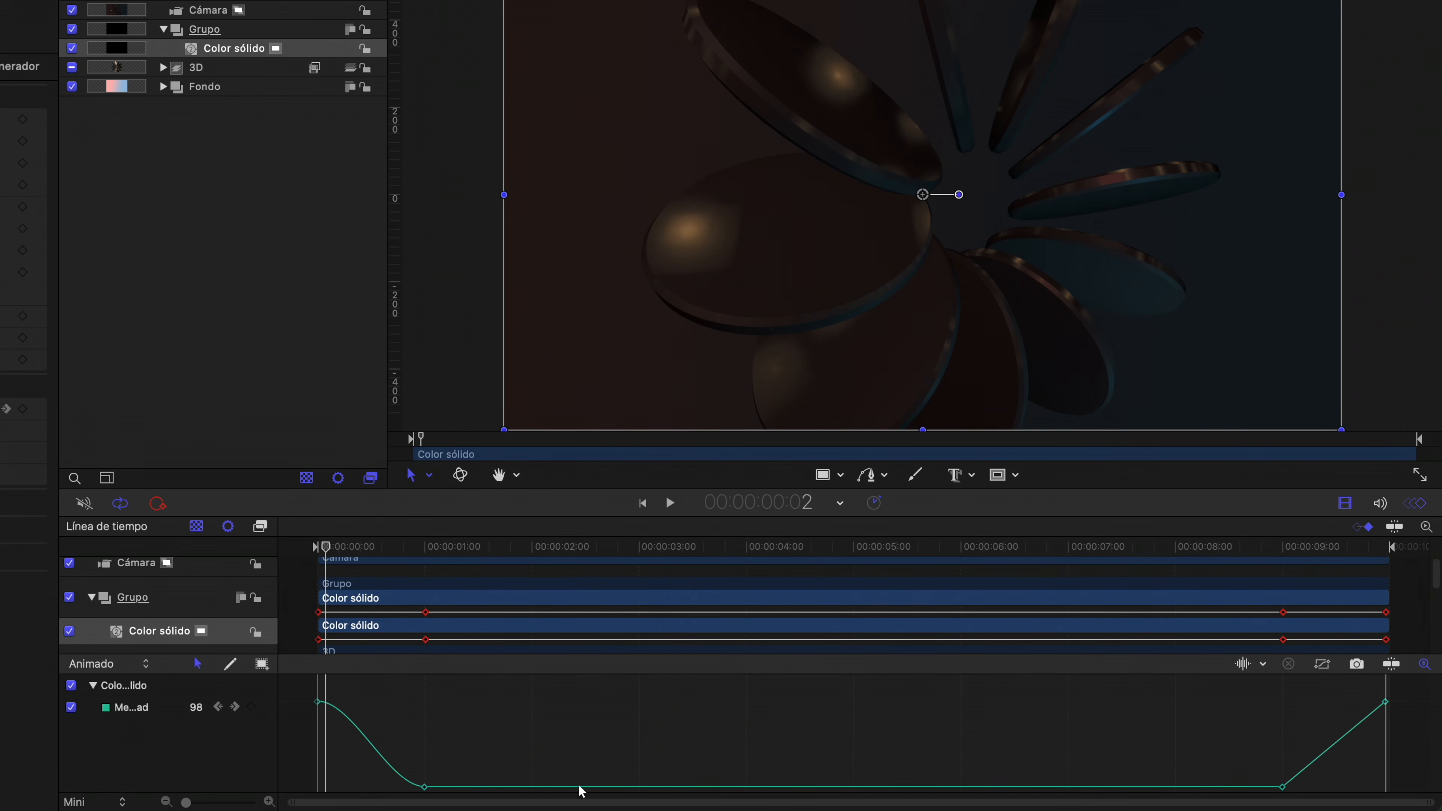
click(794, 786)
right_click(794, 790)
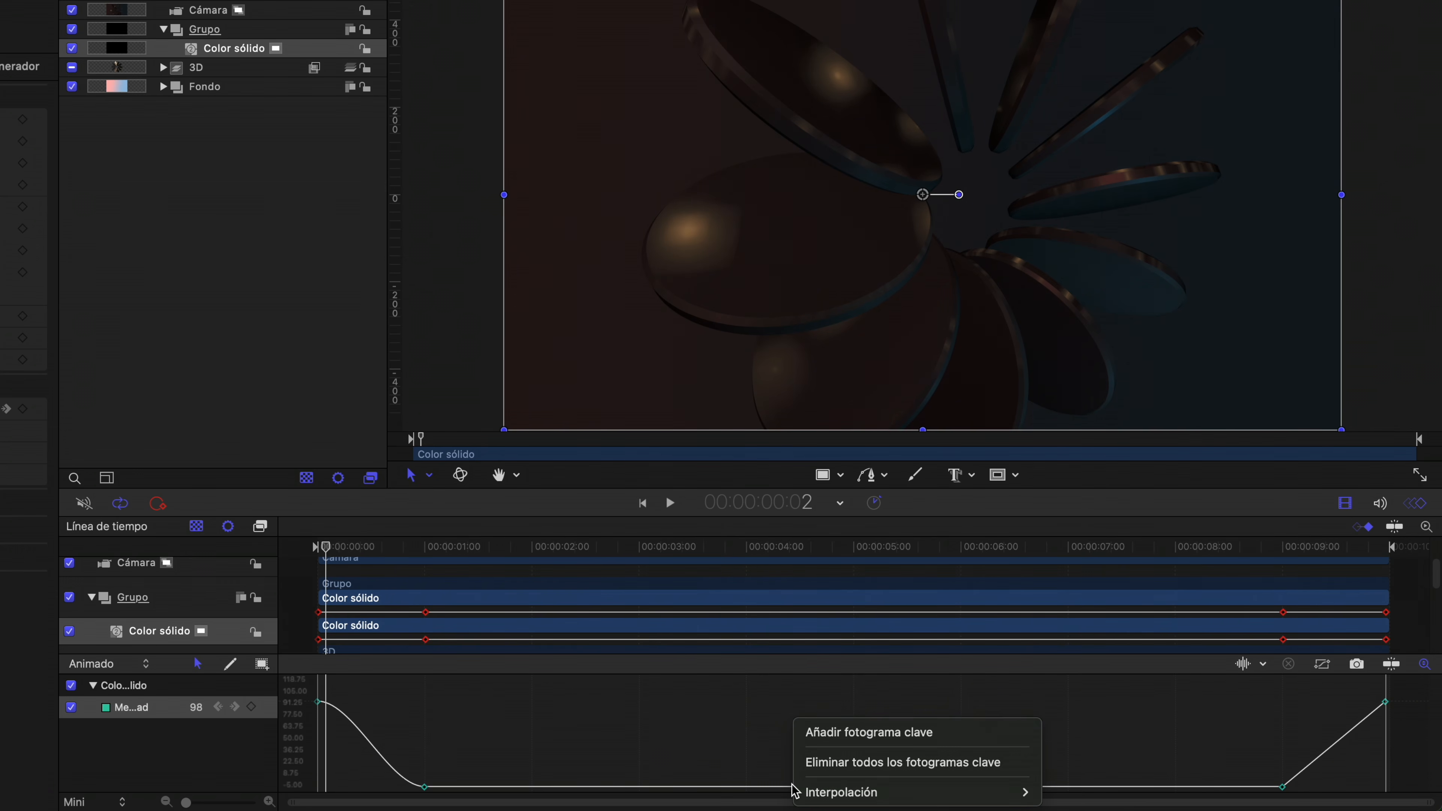
mouse_move(843, 793)
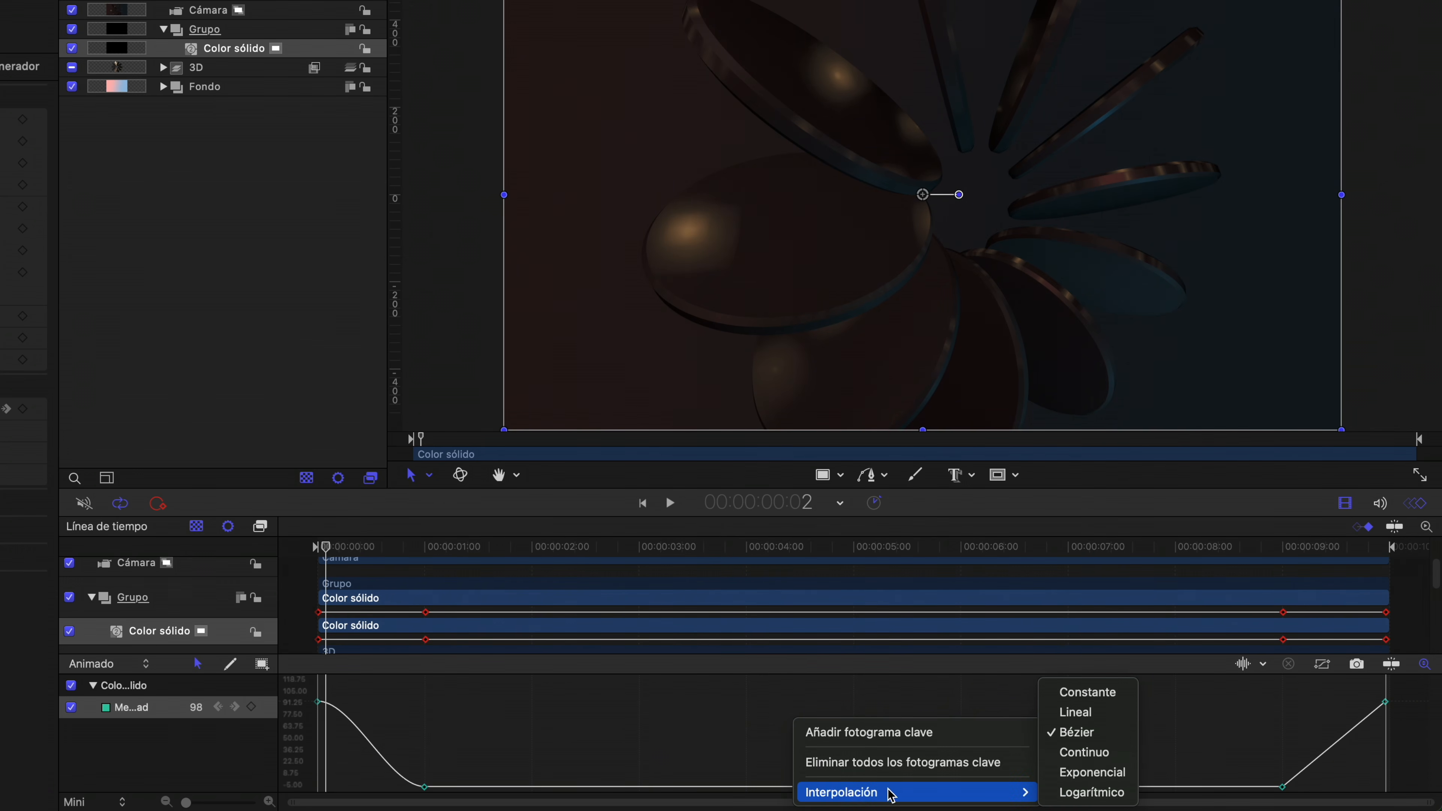
click(1087, 714)
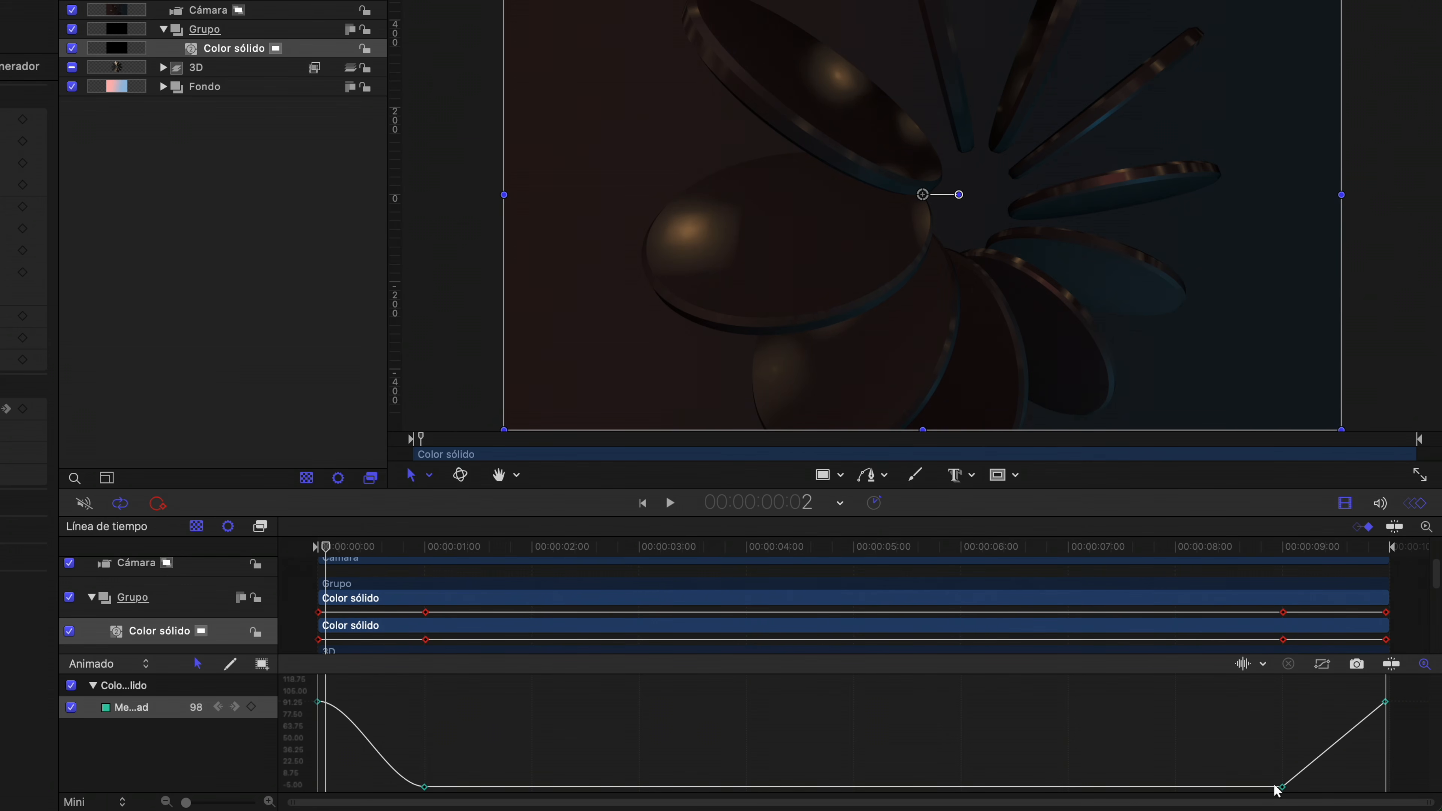
Lengthen the first opacity keyframe's Bézier handle horizontally so the fade starts more gradually, and return the playhead to the start
drag(465, 745, 420, 741)
drag(336, 681, 396, 702)
drag(358, 549, 287, 551)
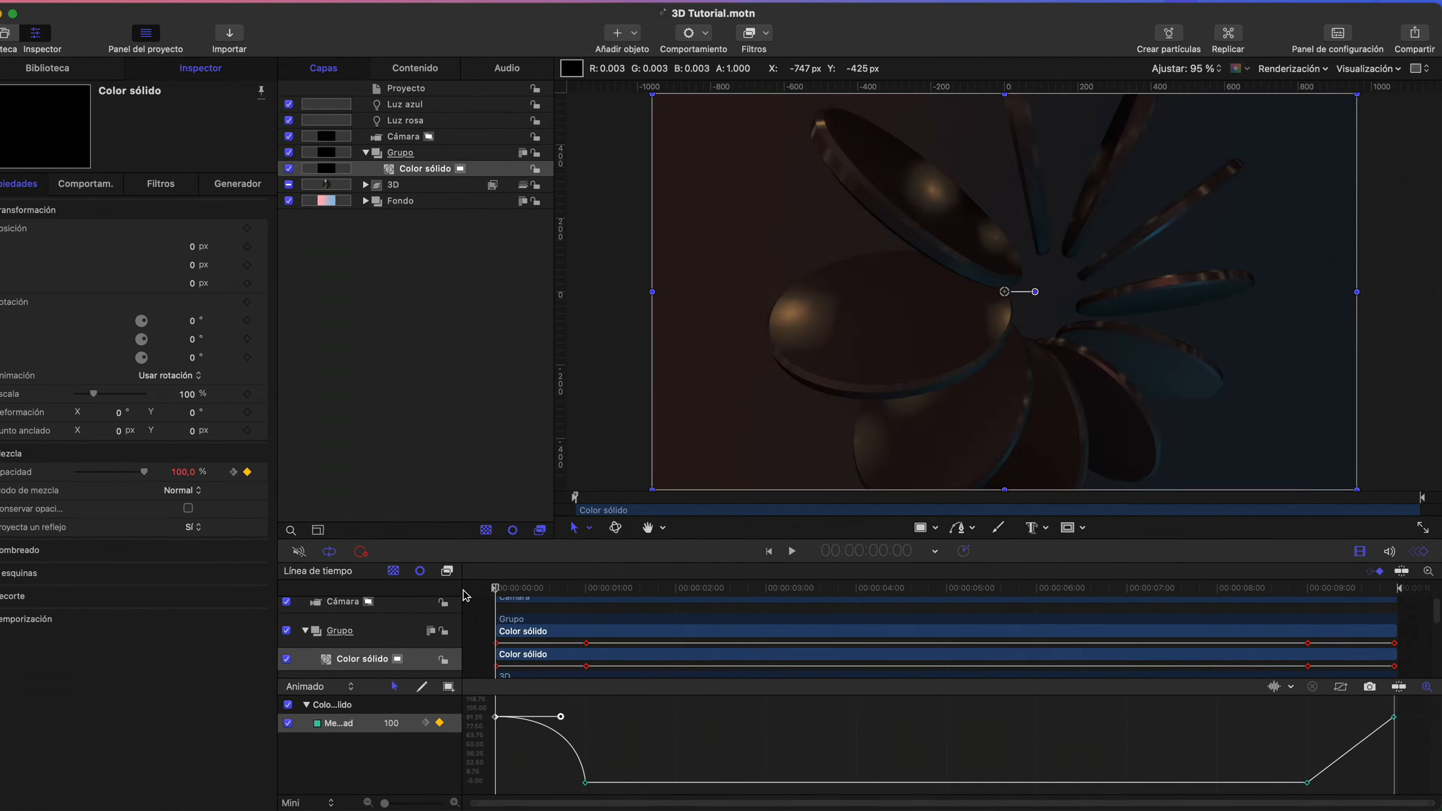
Deselect everything and play the opening fade from the start to check its easing
click(275, 413)
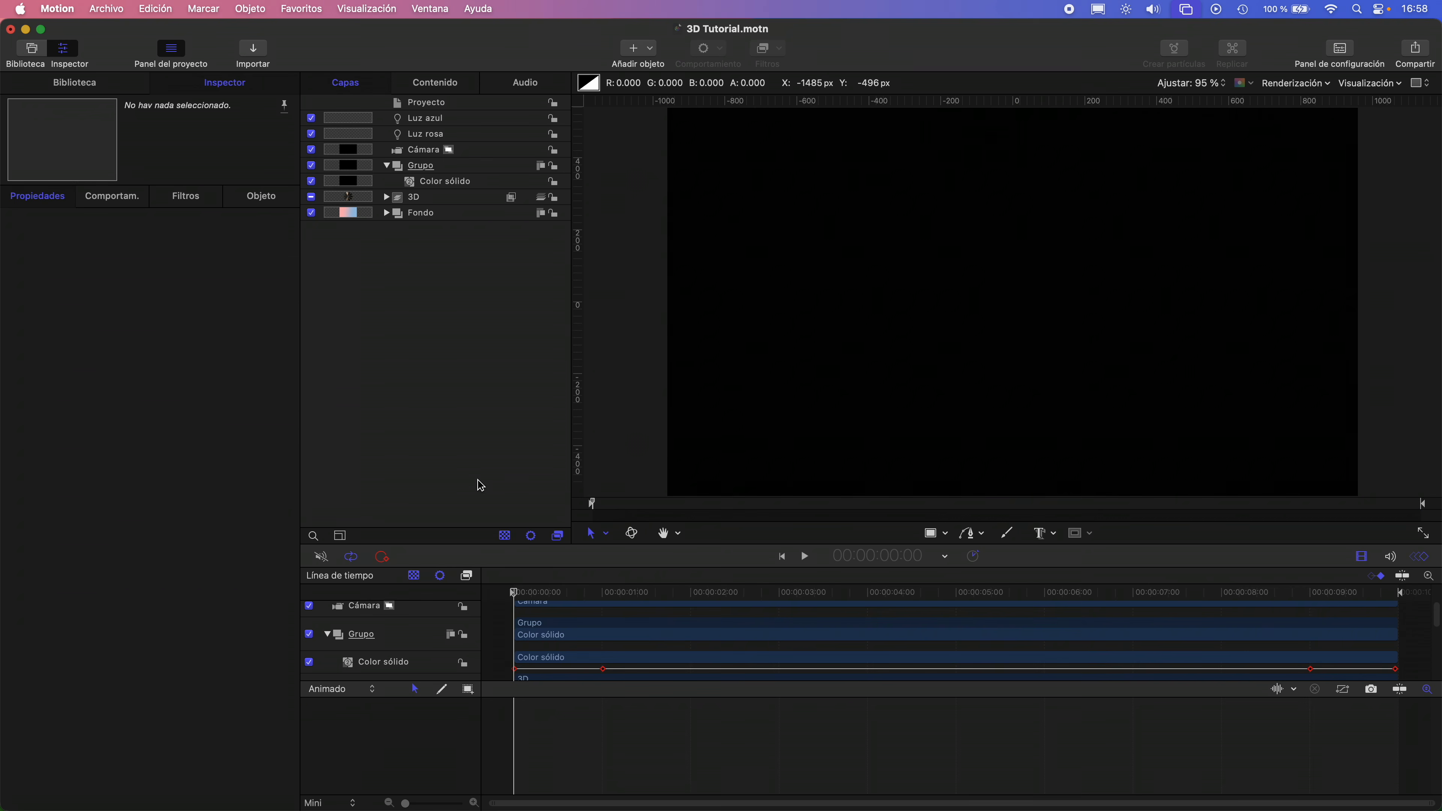
key(space)
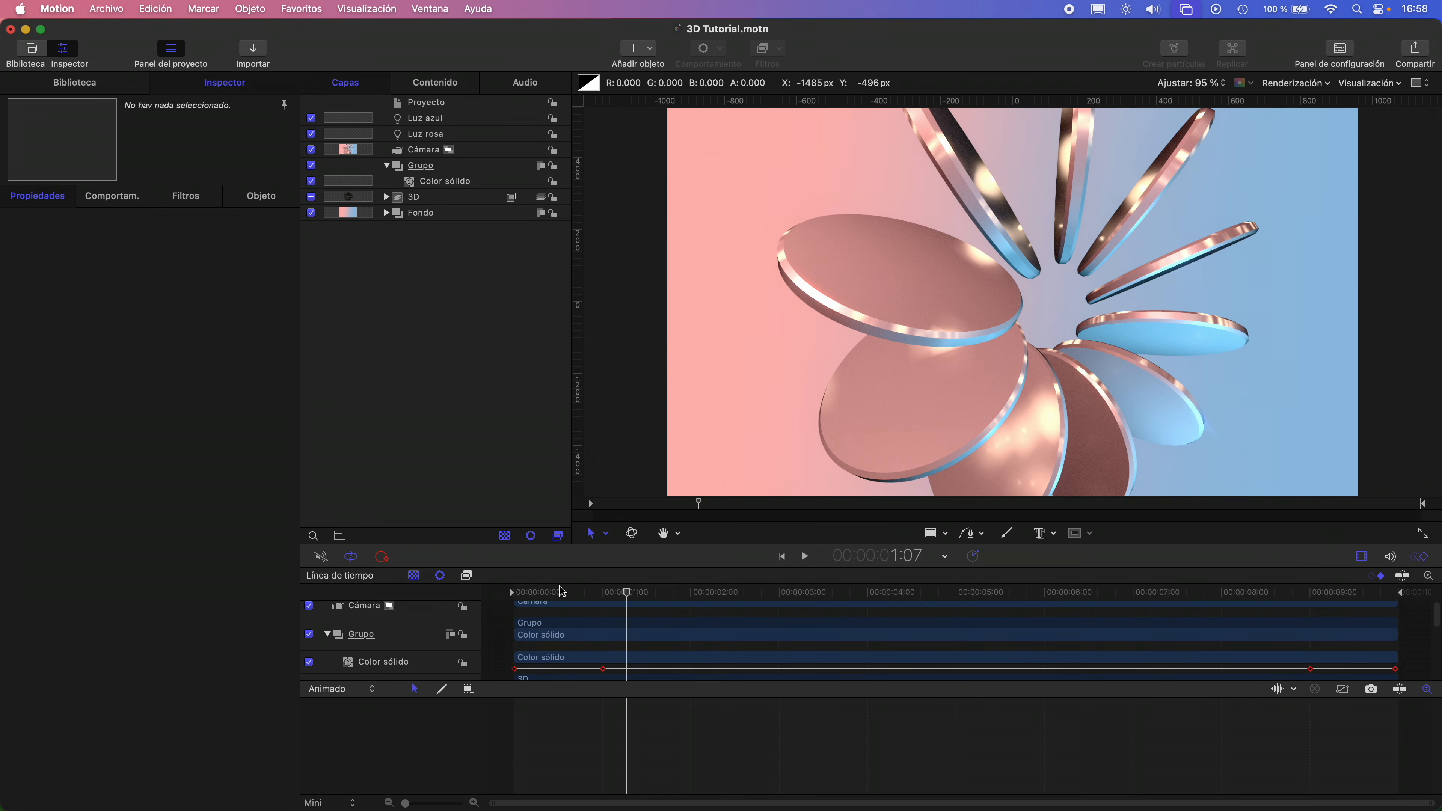
drag(560, 588, 476, 589)
key(space)
key(space)
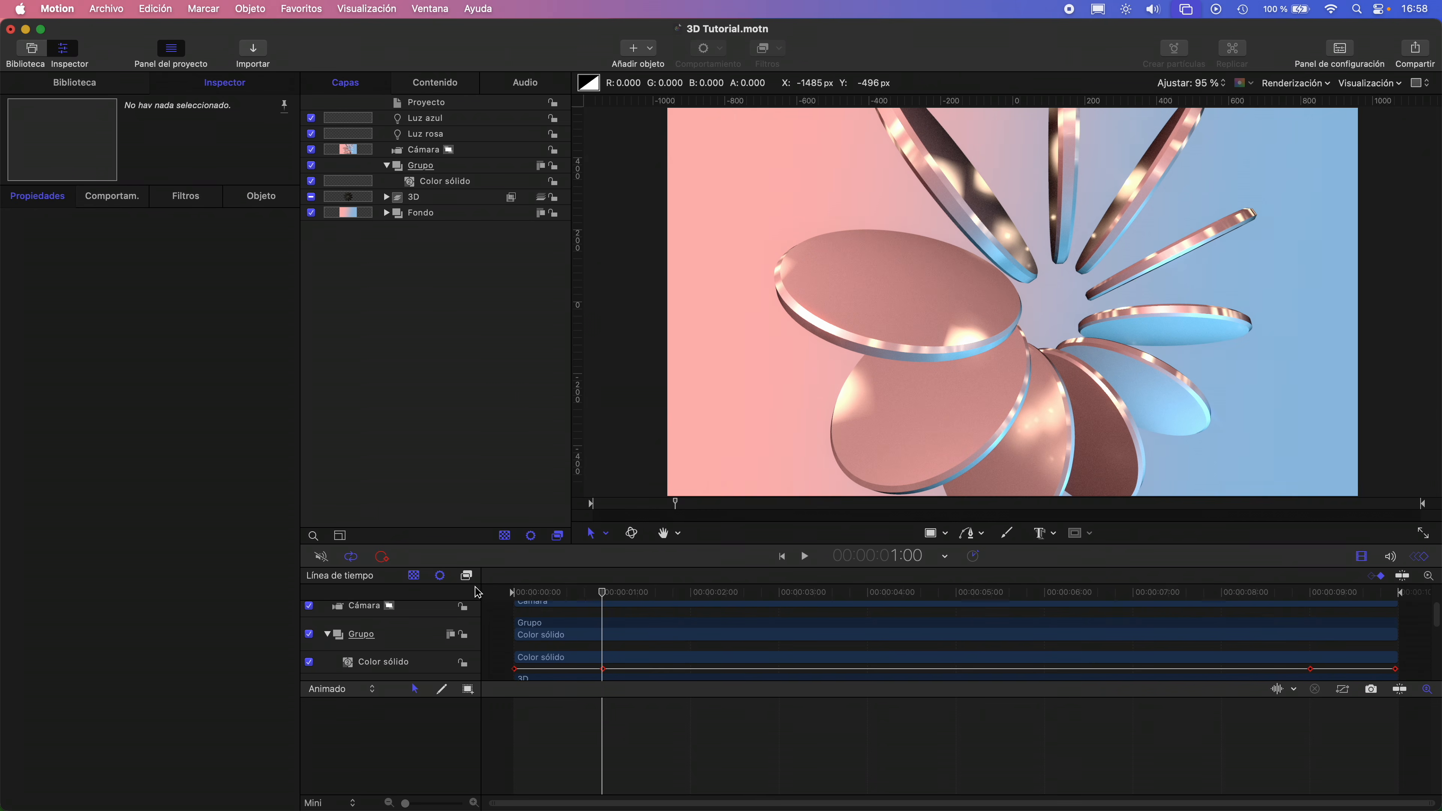
Inspect the solid colour generator's colour in the colour picker and close the picker without changing it
click(444, 182)
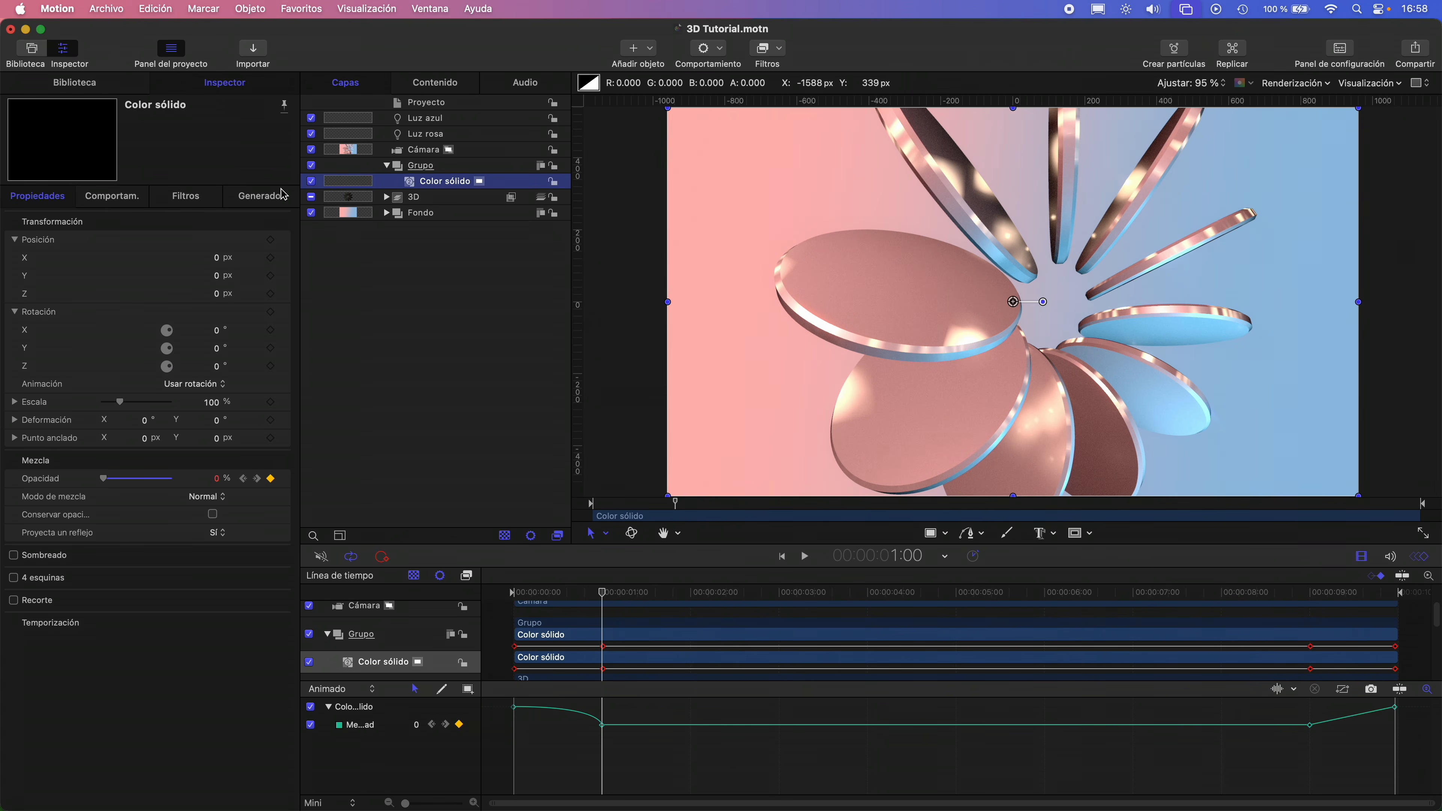
click(253, 197)
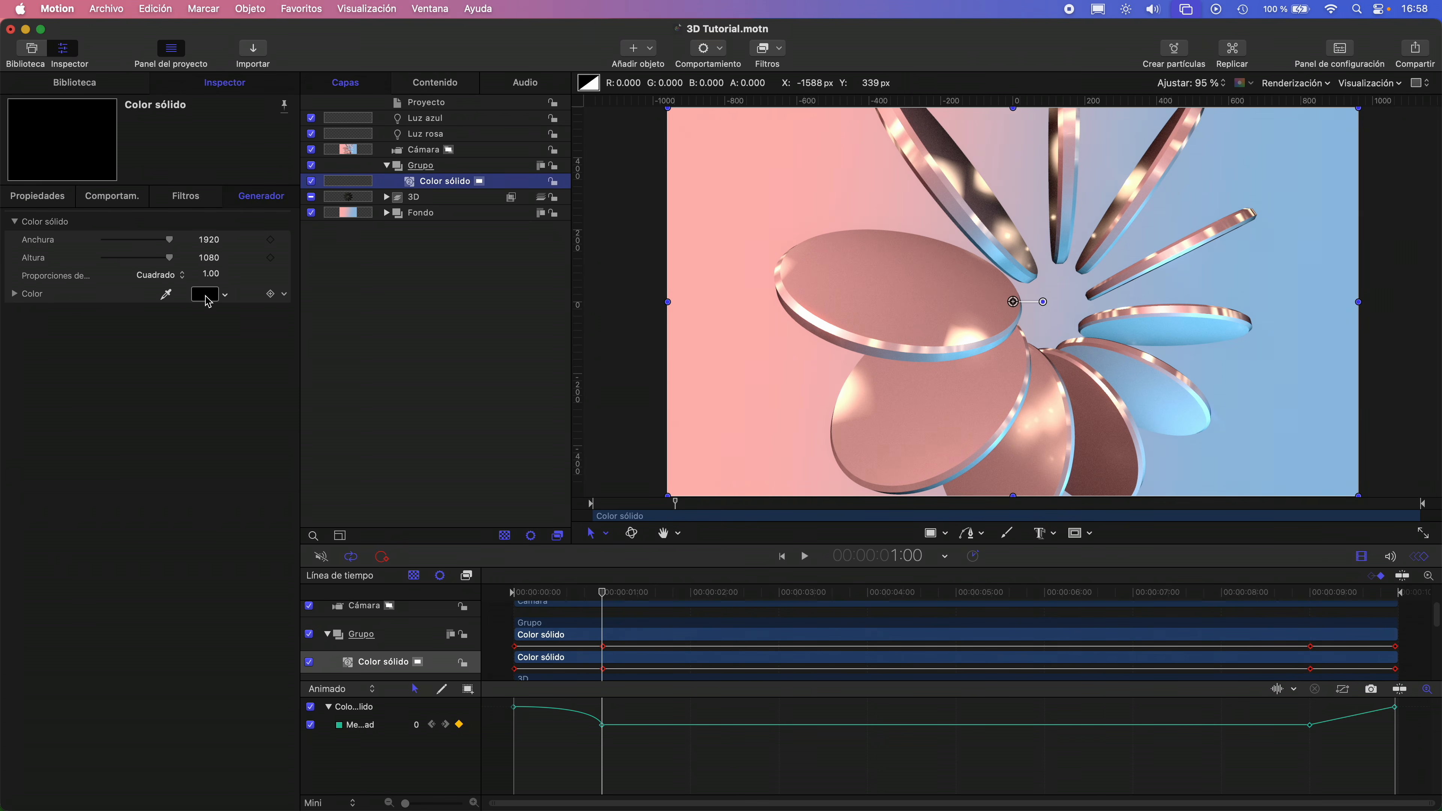
click(205, 295)
drag(370, 655, 454, 660)
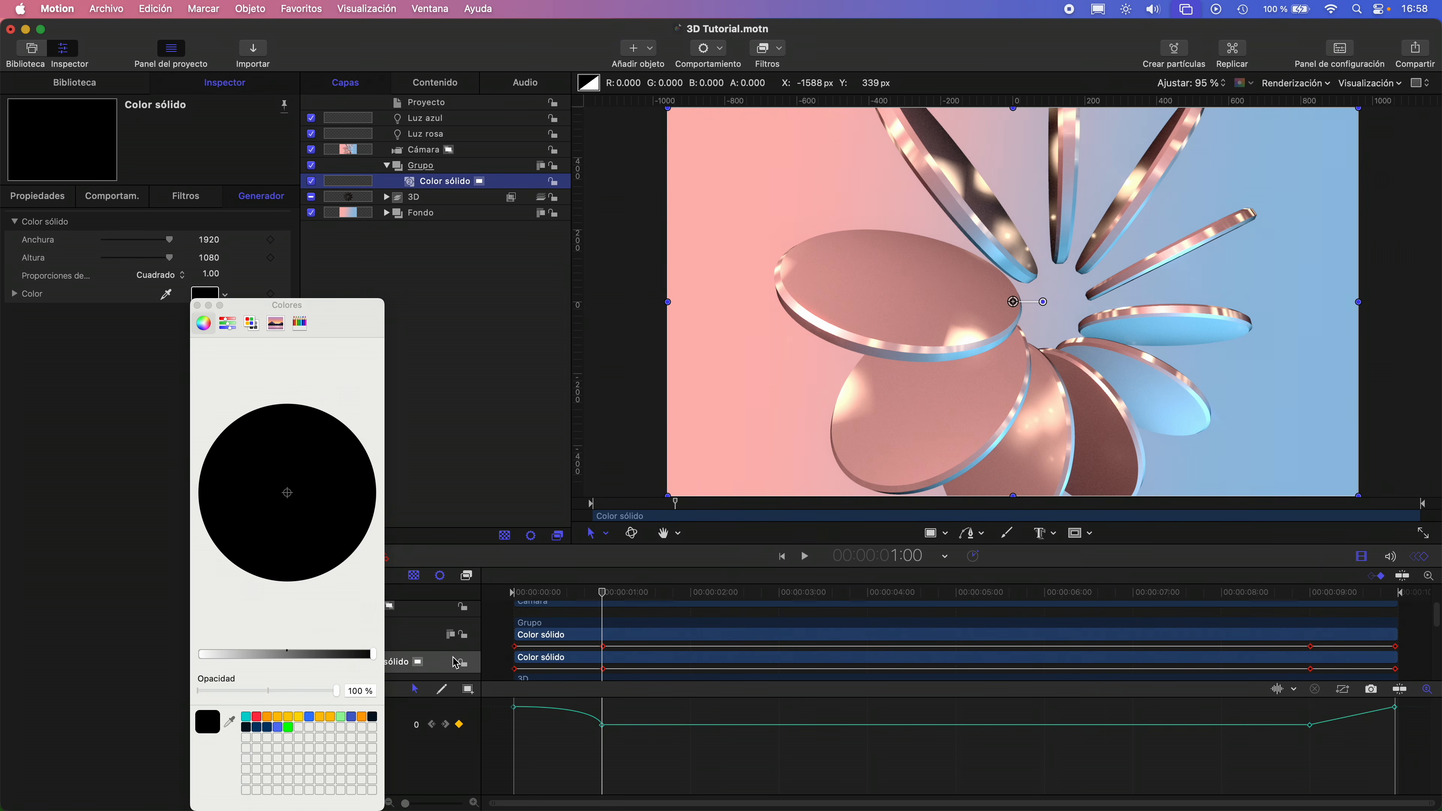
click(197, 306)
Return the playhead to the start, play the opening fade to review it, and deselect the solid colour
drag(573, 598, 501, 587)
key(space)
key(space)
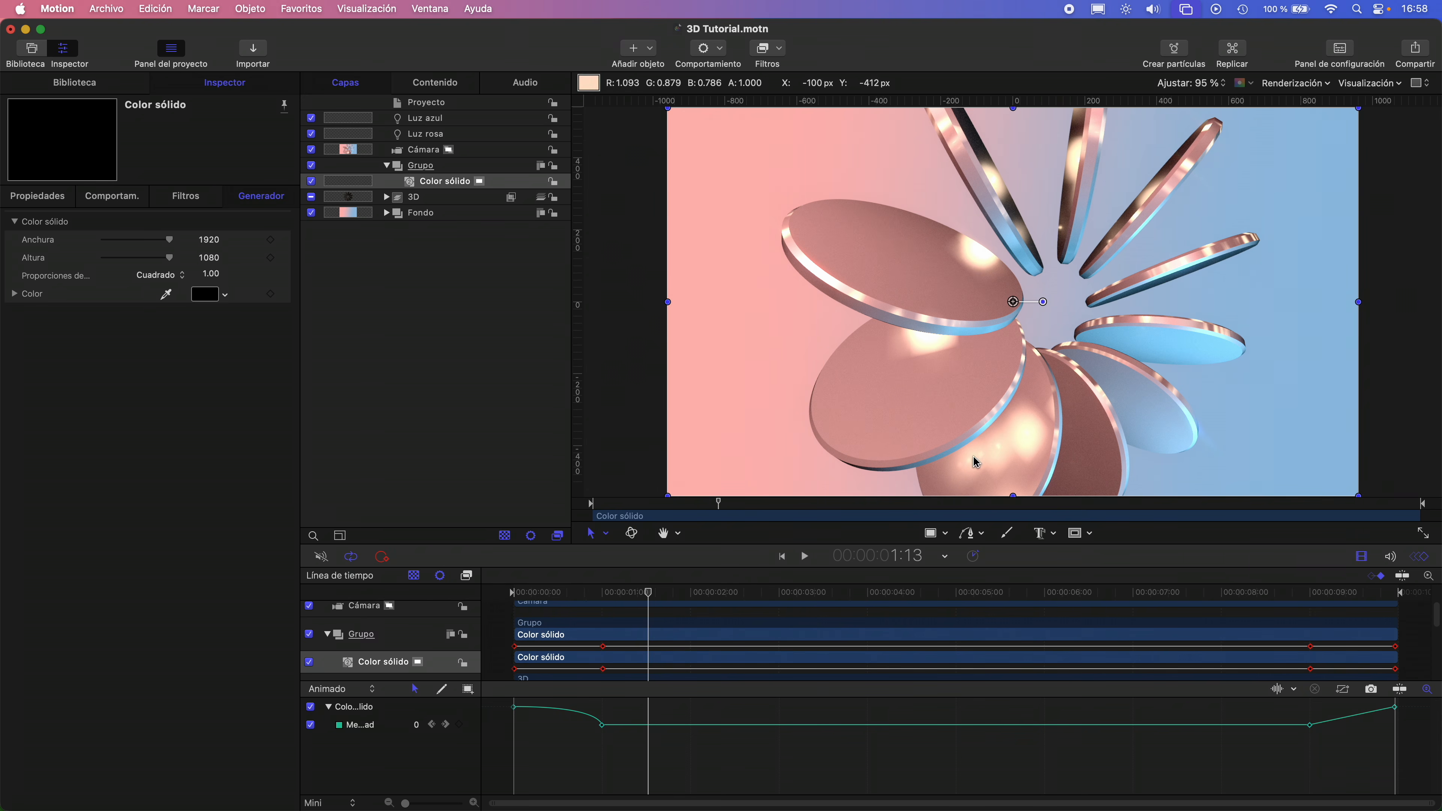
click(453, 302)
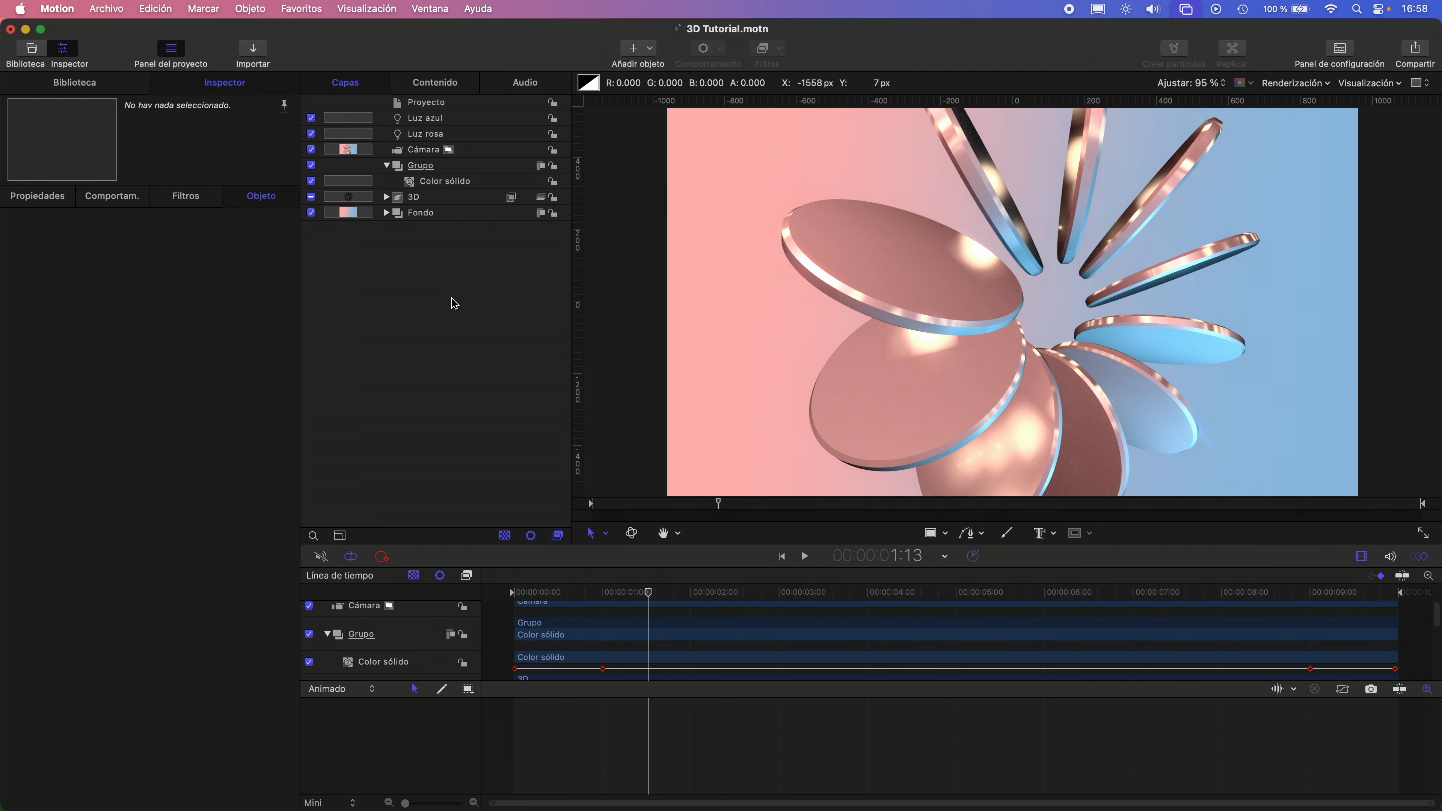
Rename the group containing the solid colour as Fundido and deselect it
double_click(420, 166)
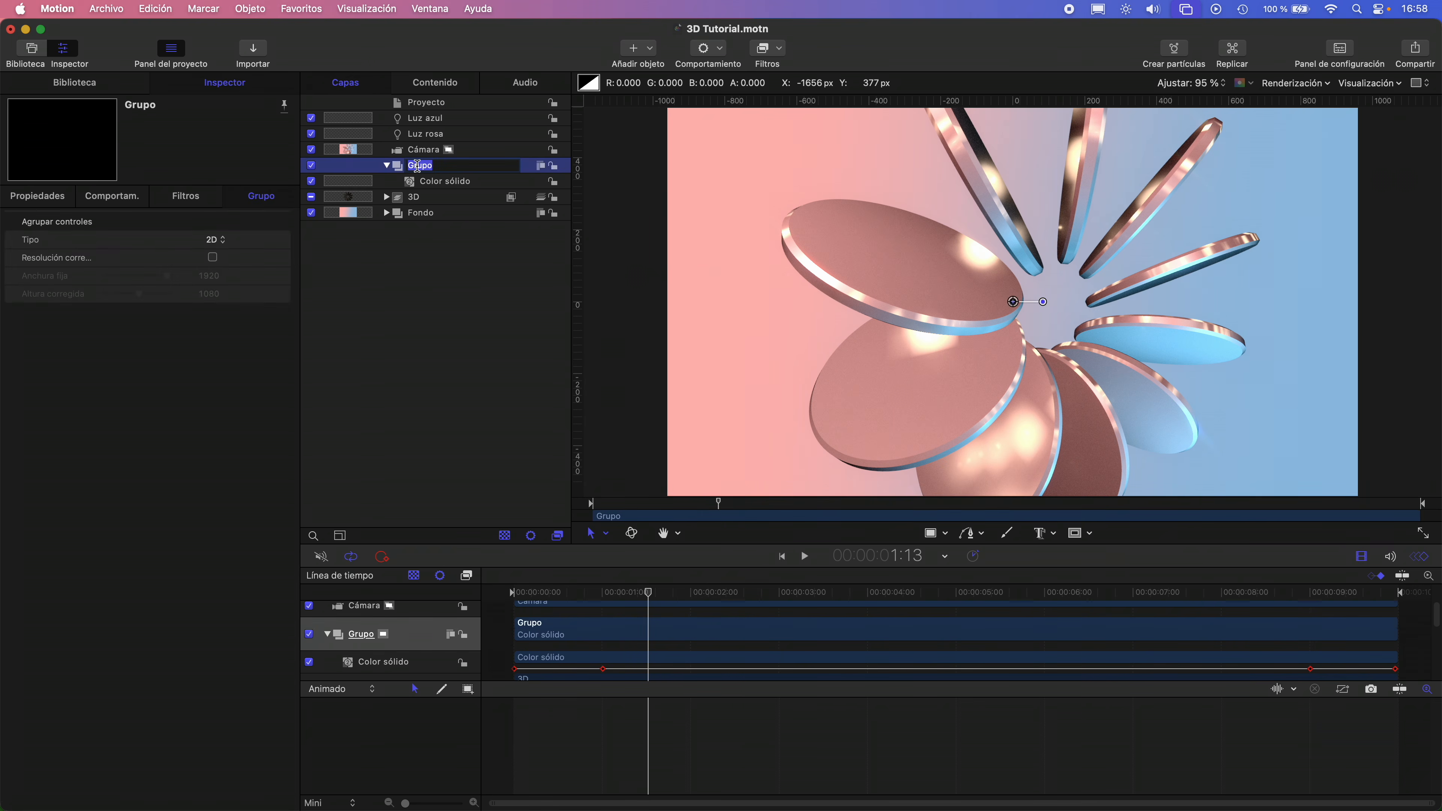
text(Fundido)
key(Return)
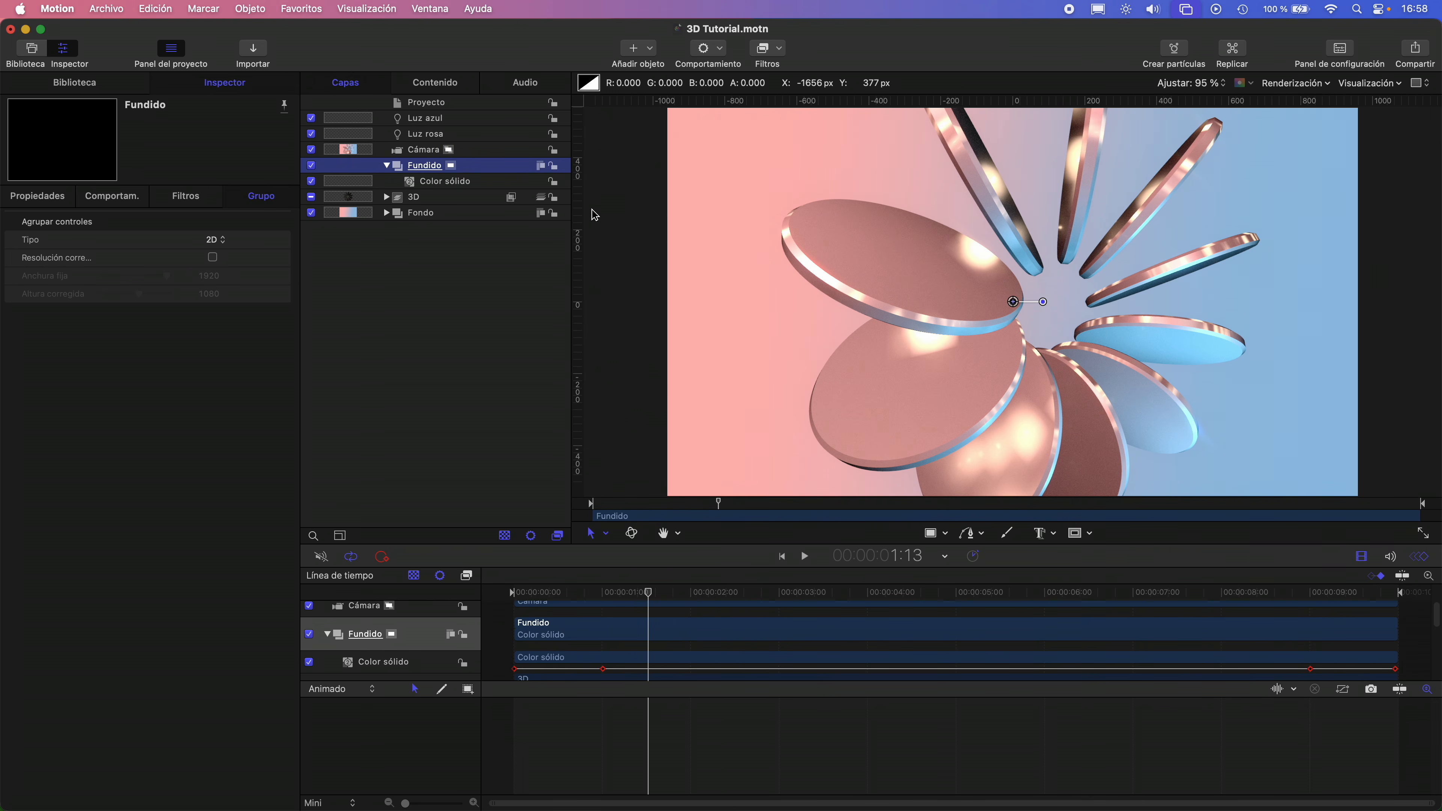
click(500, 276)
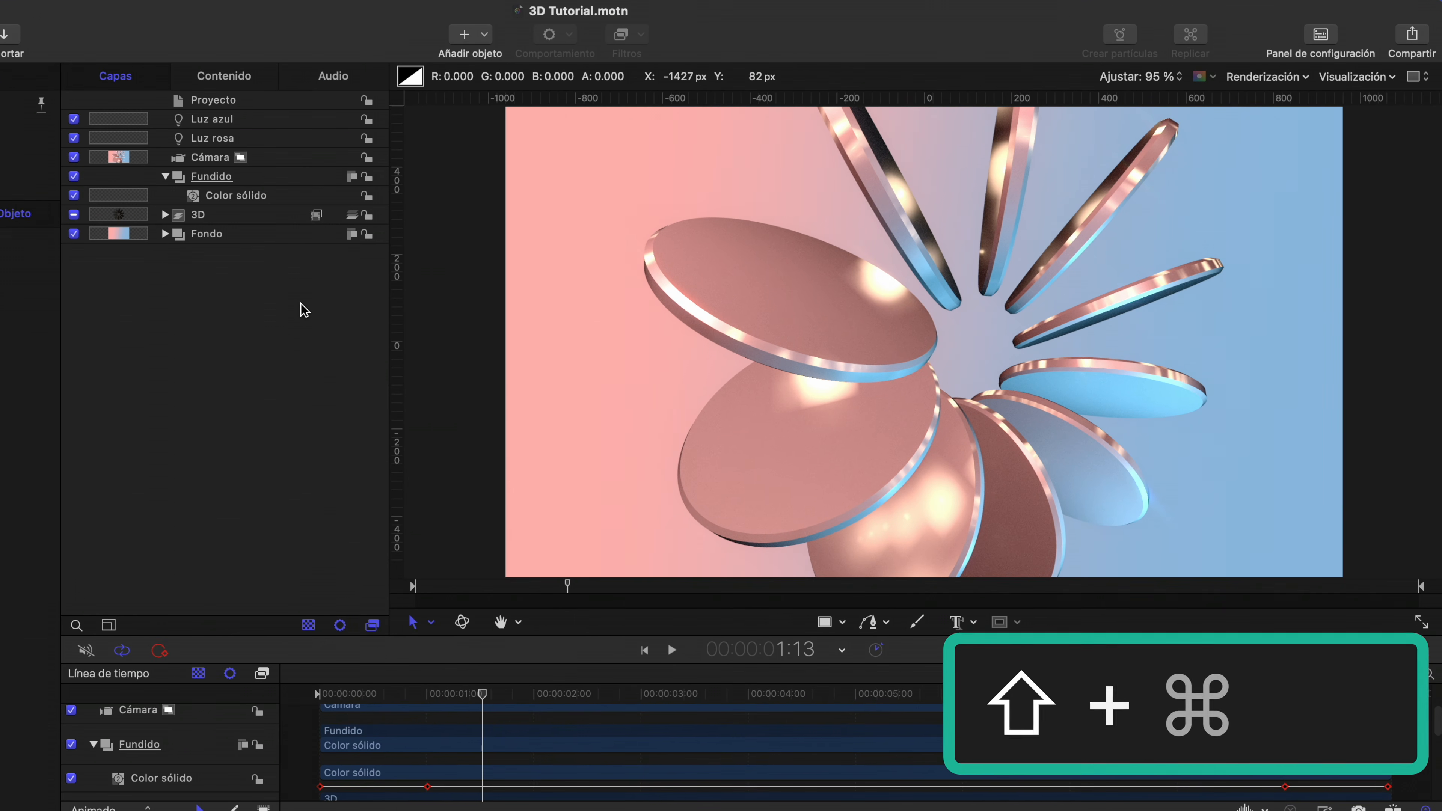
Create a new group above Fundido, switch it to 2D, and name it Texto
key(shift+super+n)
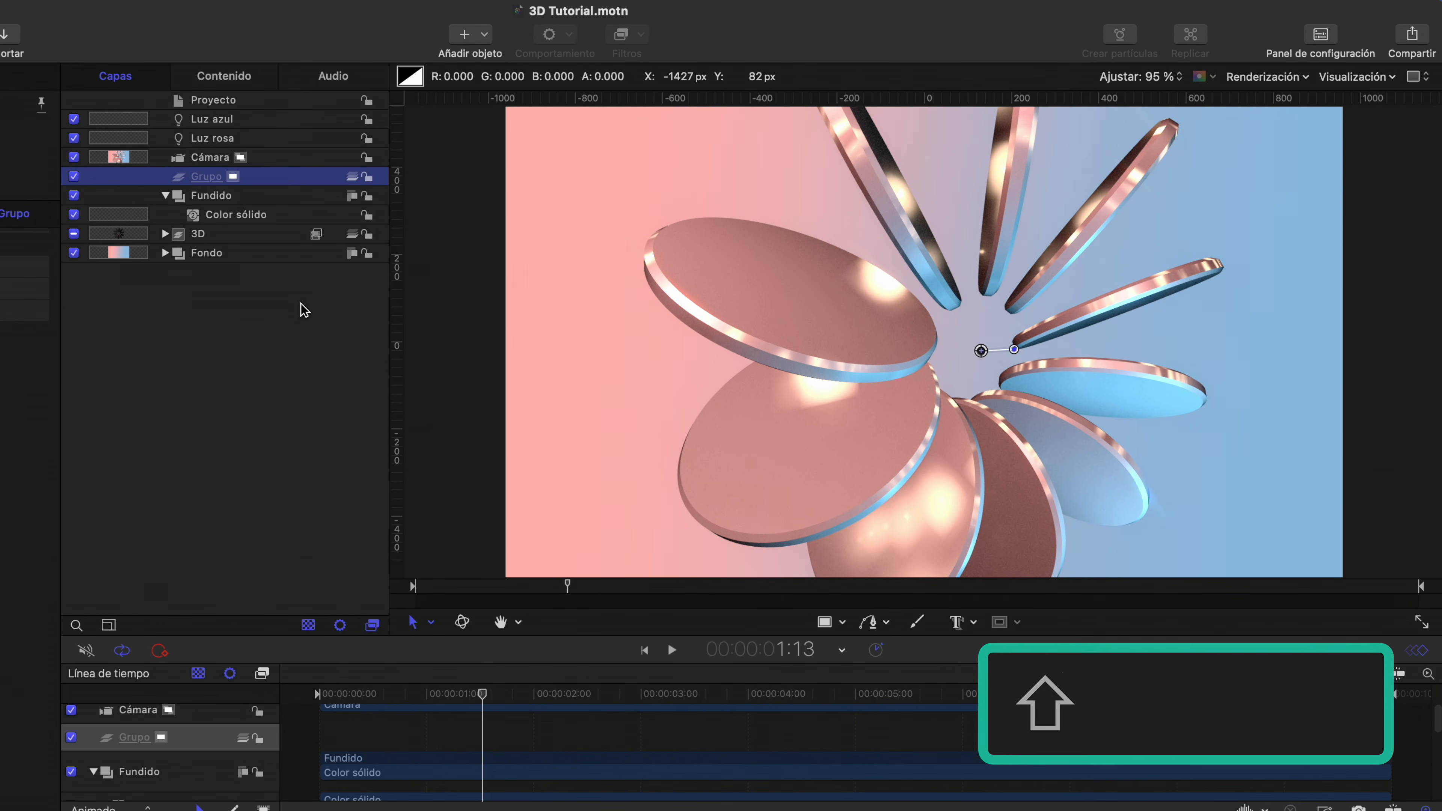
click(352, 176)
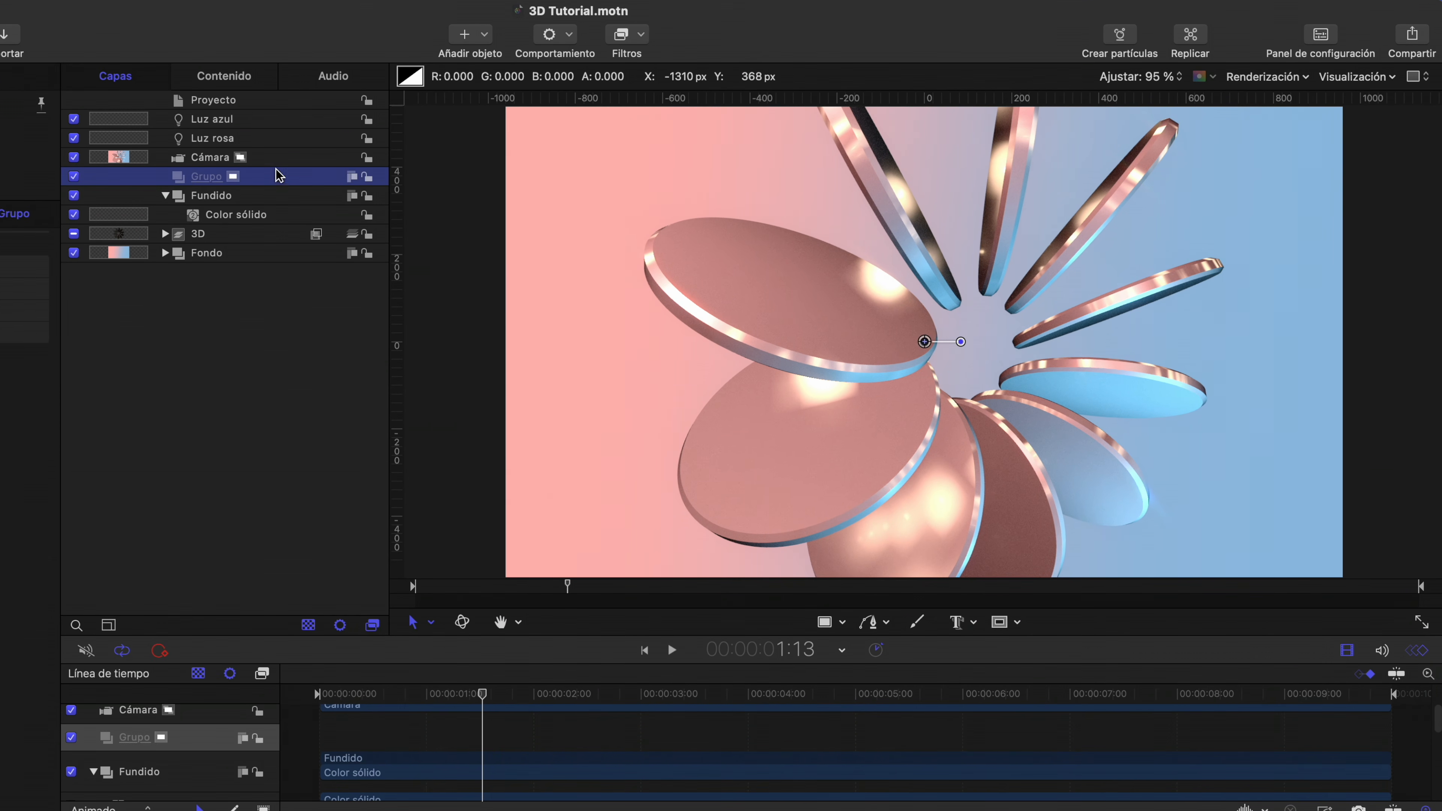
double_click(203, 176)
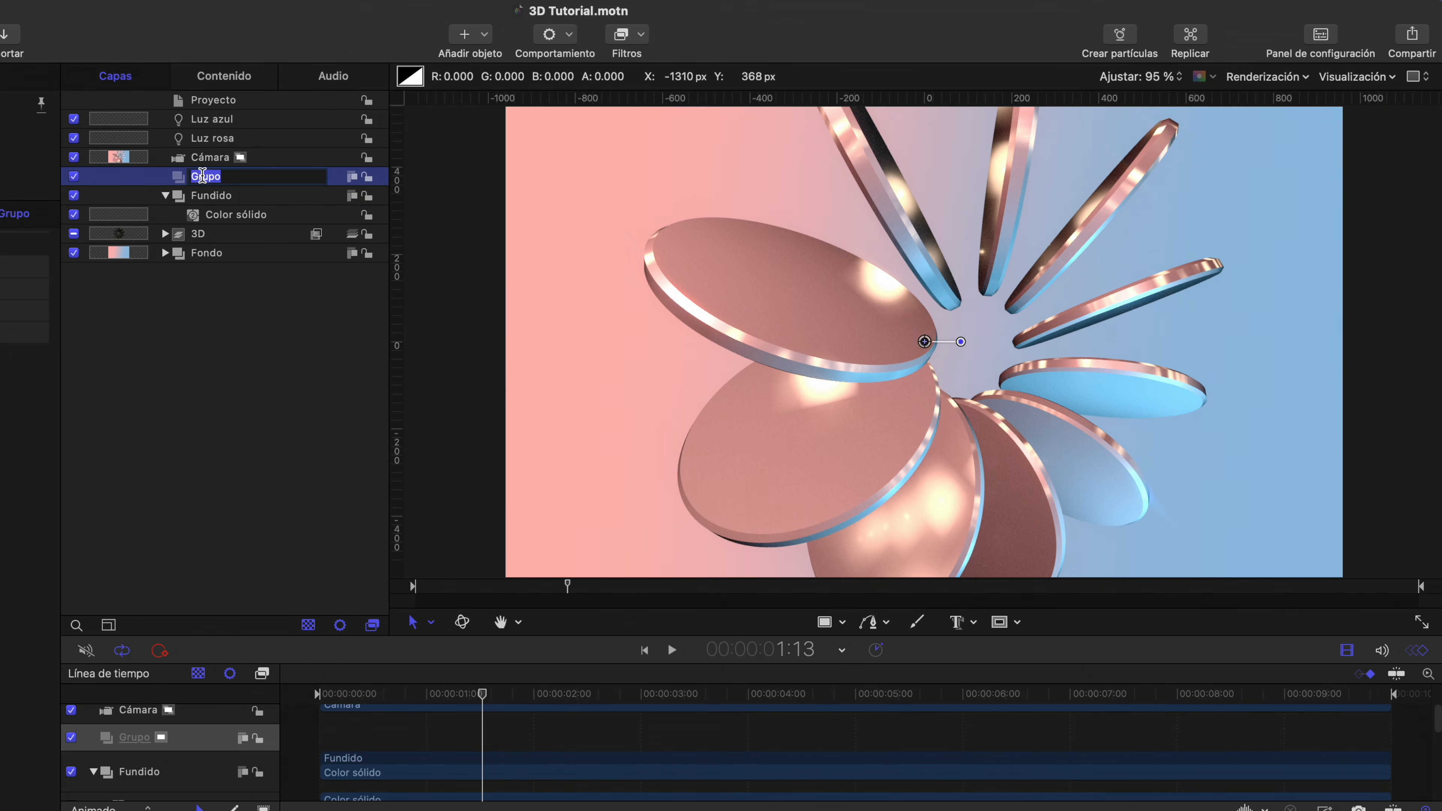
text(Texto)
key(Return)
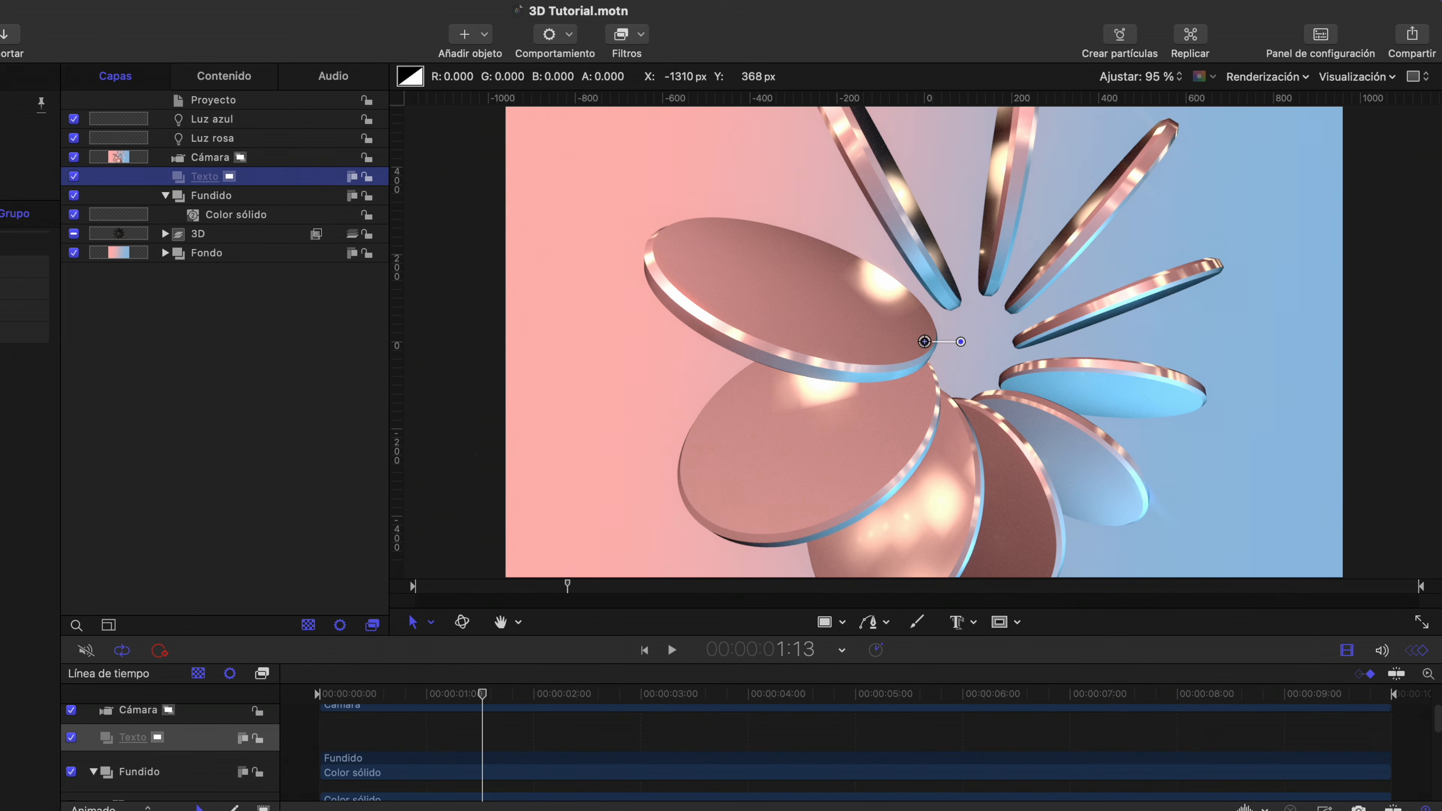
Add a text object reading "MOTION 5" near the centre of the canvas inside the Texto group
click(974, 623)
click(977, 649)
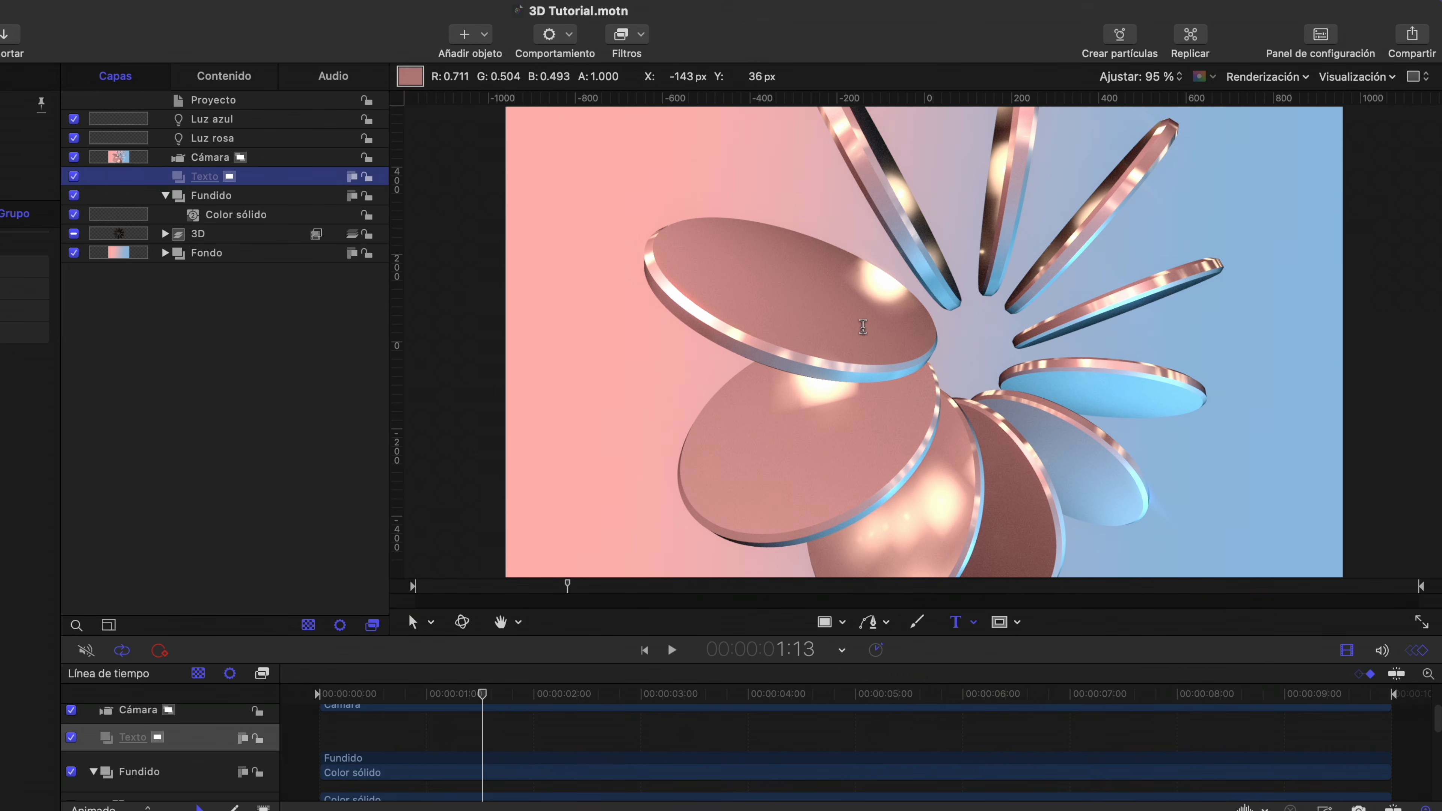
click(914, 327)
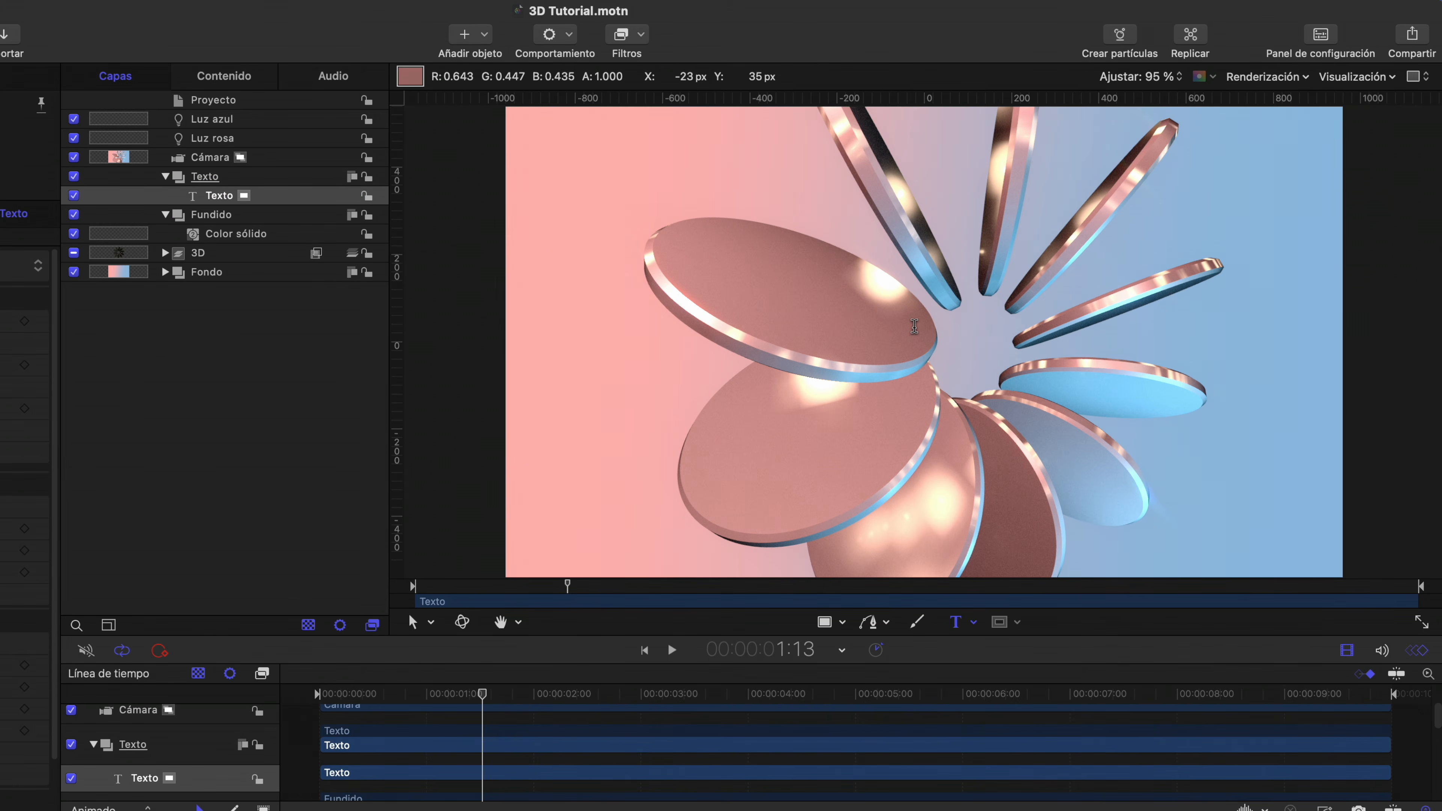
text(MOT)
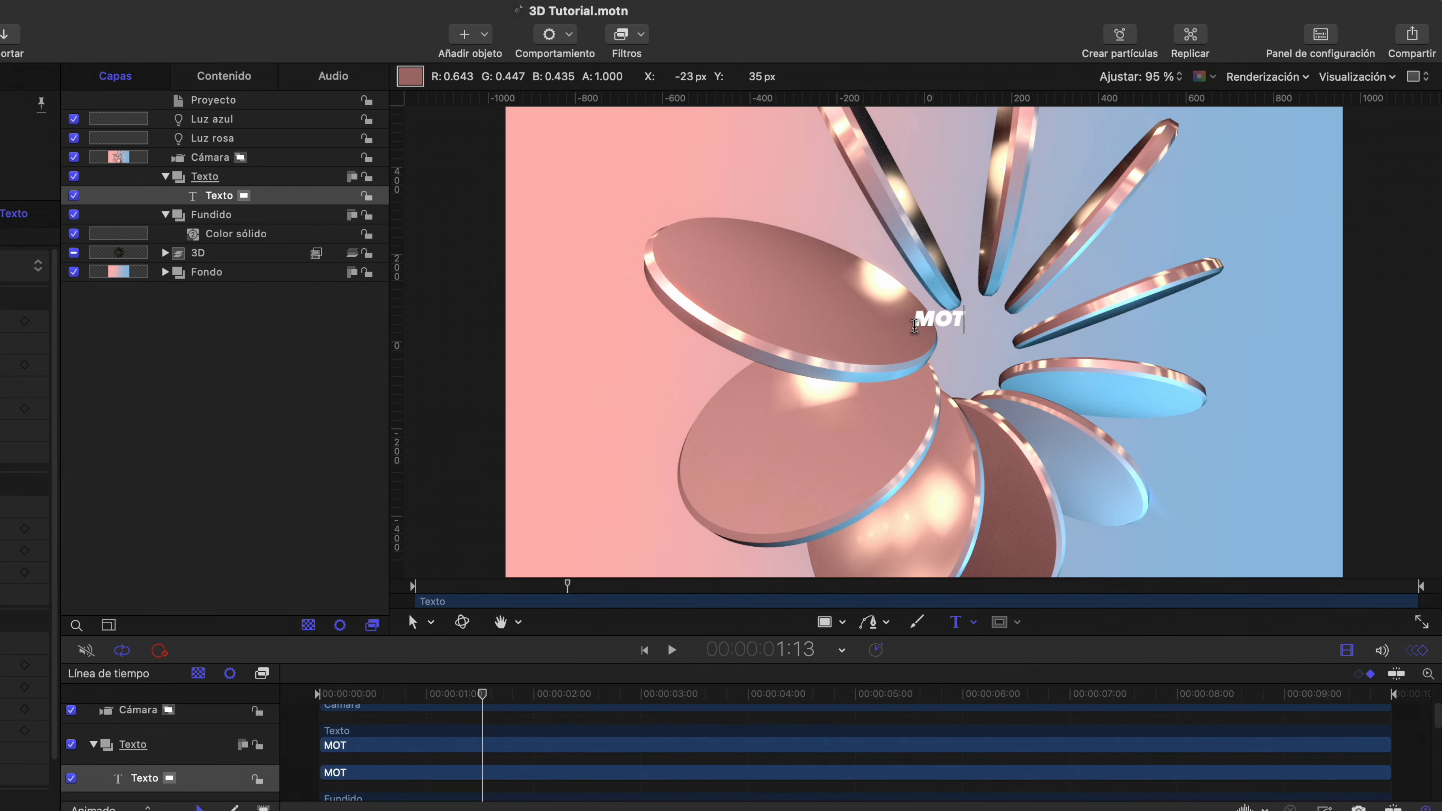
text(ION 5)
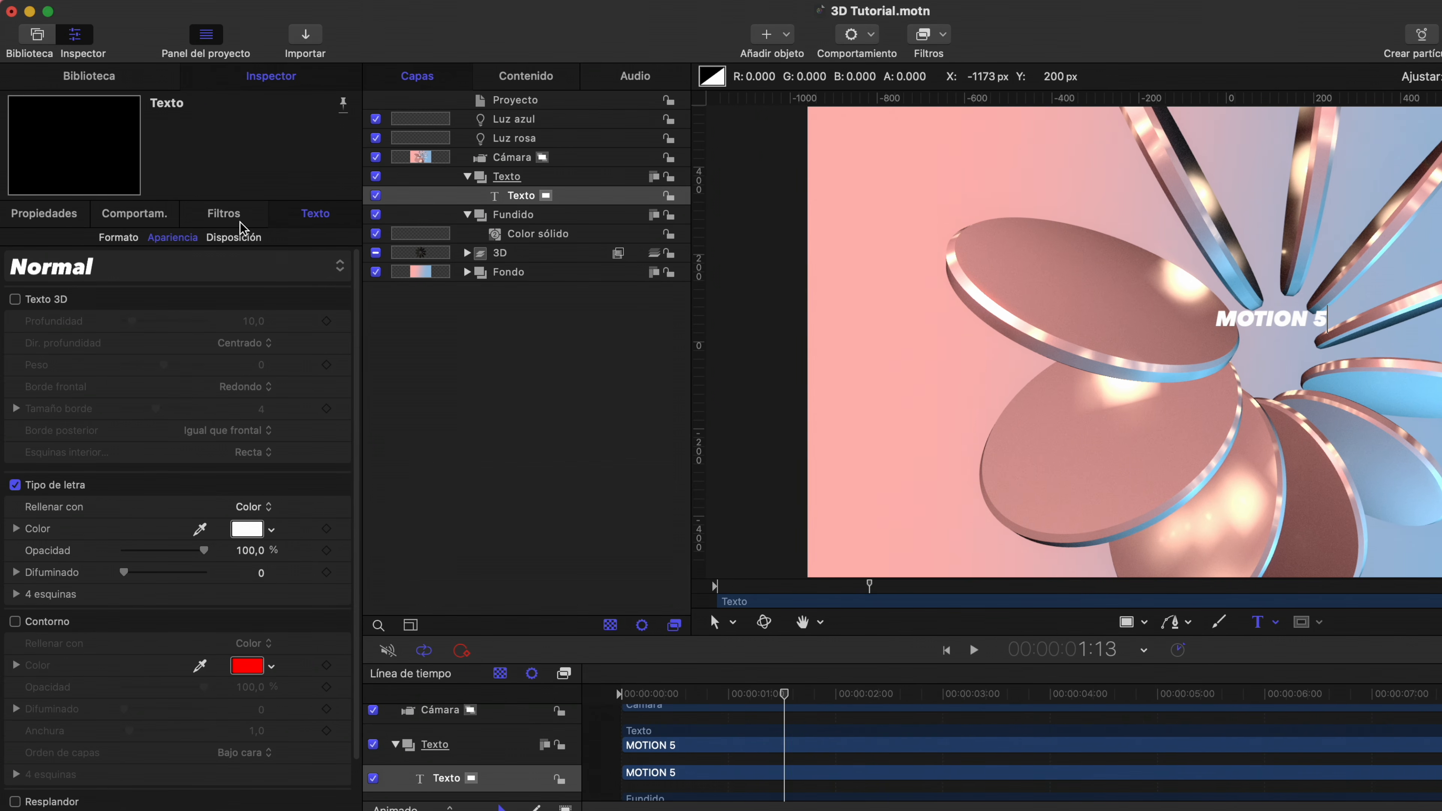
Centre-align the MOTION 5 text and enlarge it to a size of about 339
click(118, 237)
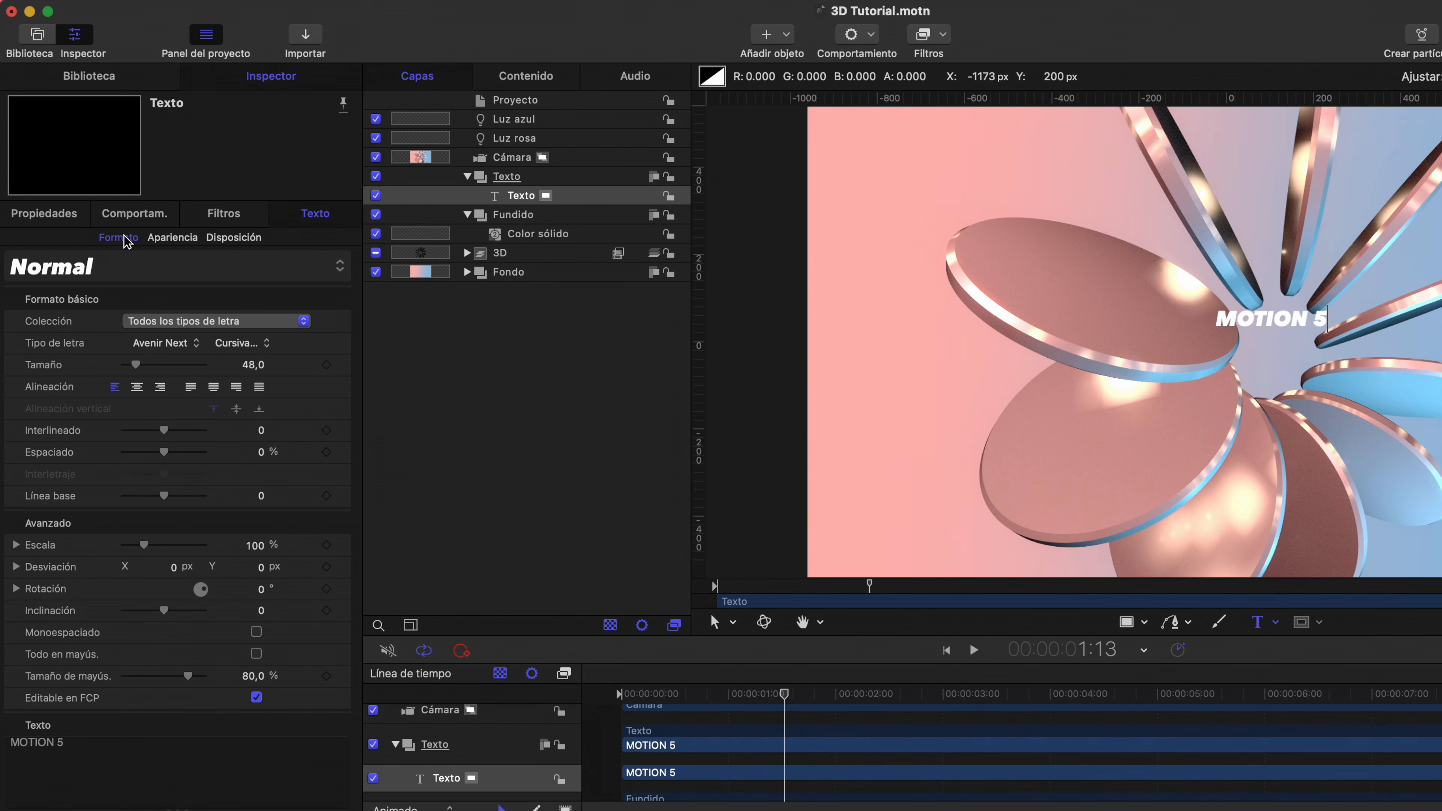
click(138, 388)
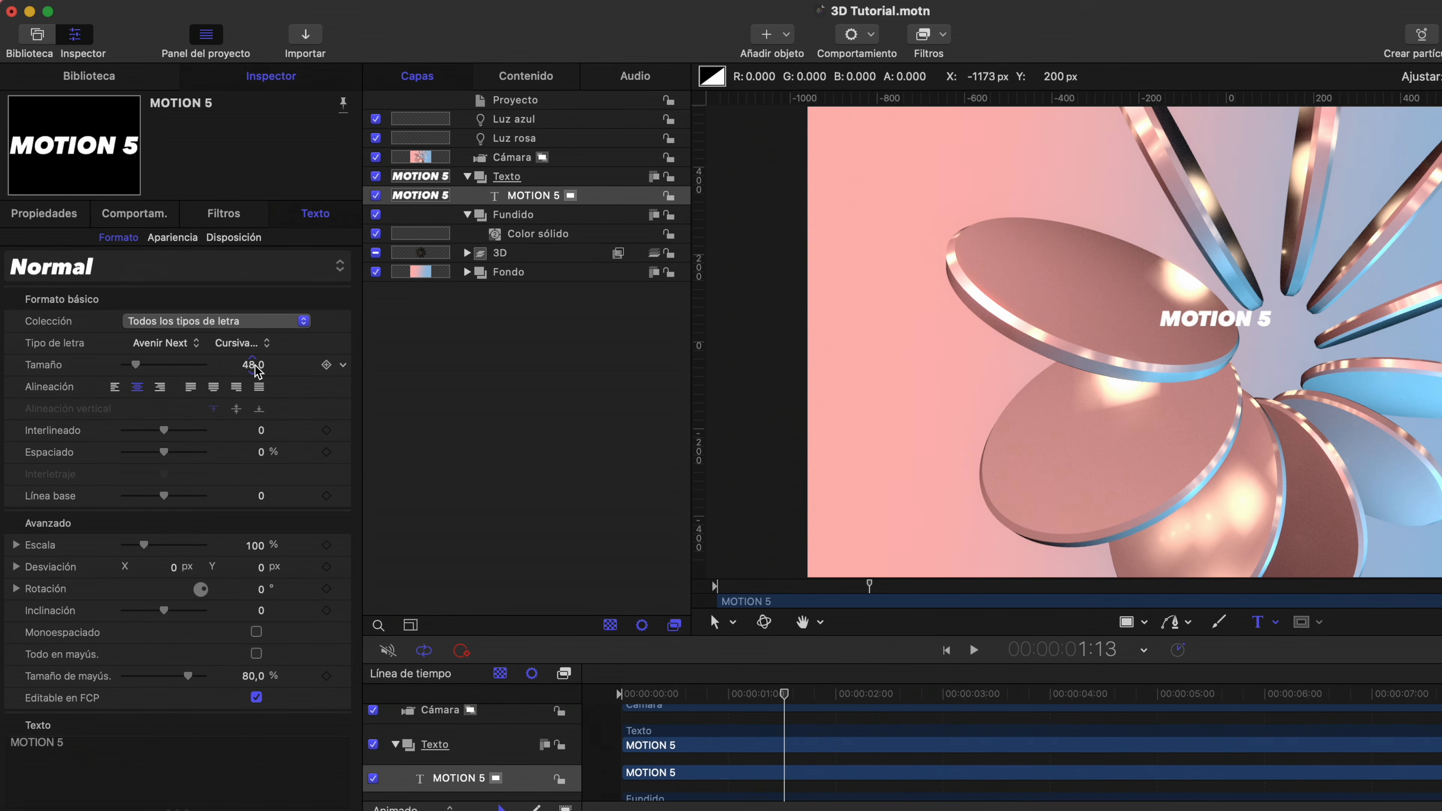
drag(256, 369, 323, 369)
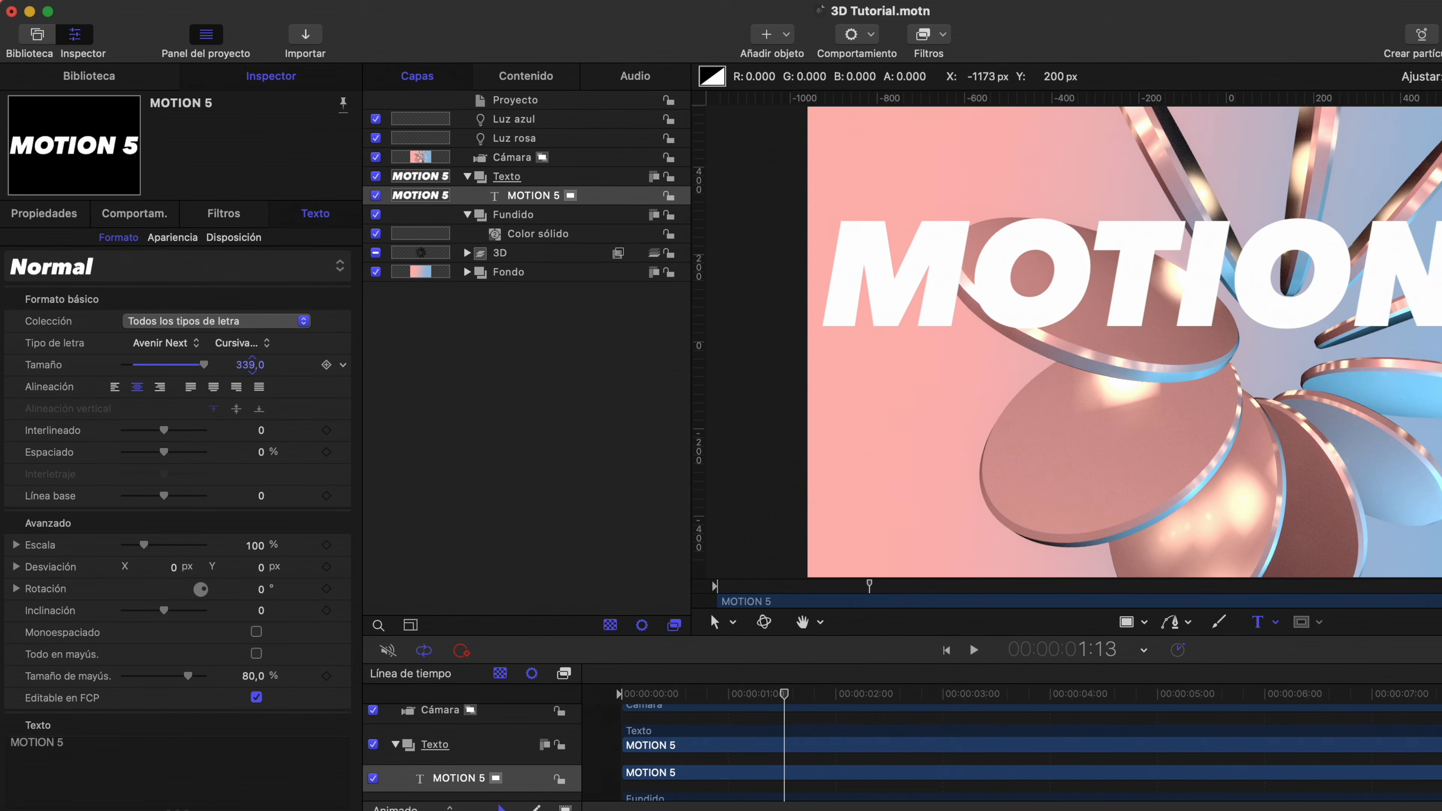
Reset the position parameters of the MOTION 5 text to their defaults
click(40, 219)
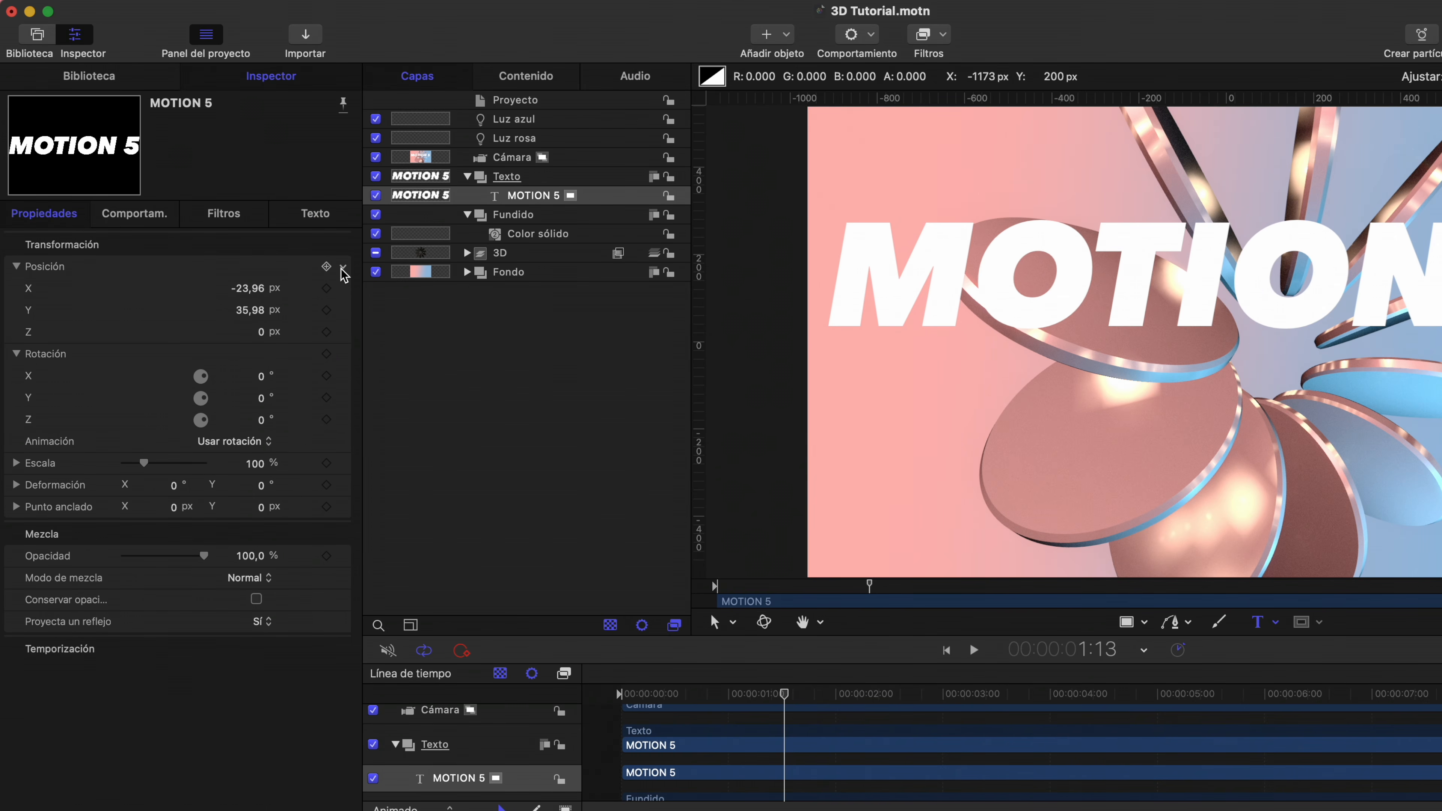
click(344, 268)
click(377, 282)
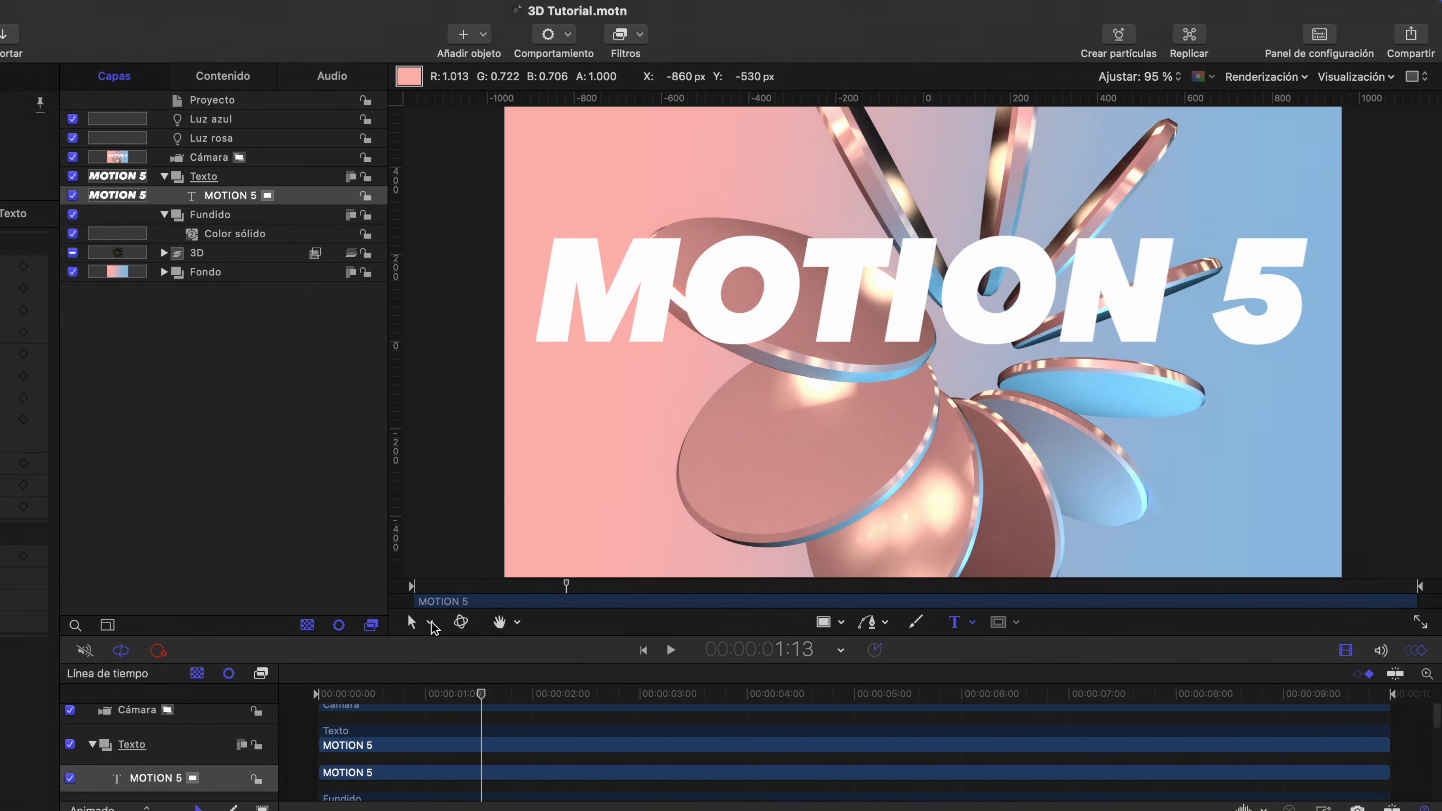
Move the text's anchor point up to the middle of the letters, about 108.4 px in Y, and set its Y position to 0 px
click(734, 622)
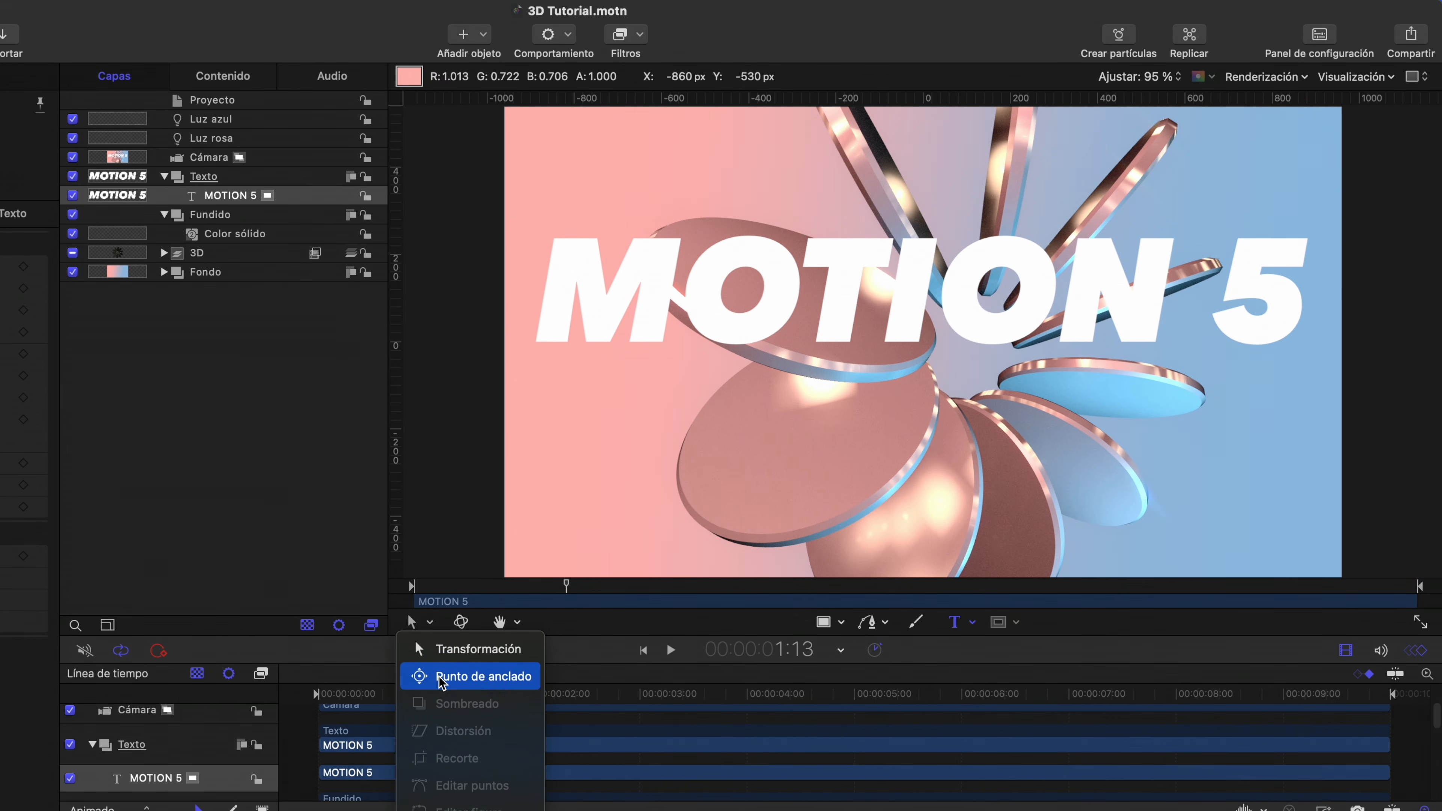
click(472, 676)
drag(927, 325, 926, 277)
drag(925, 278, 925, 277)
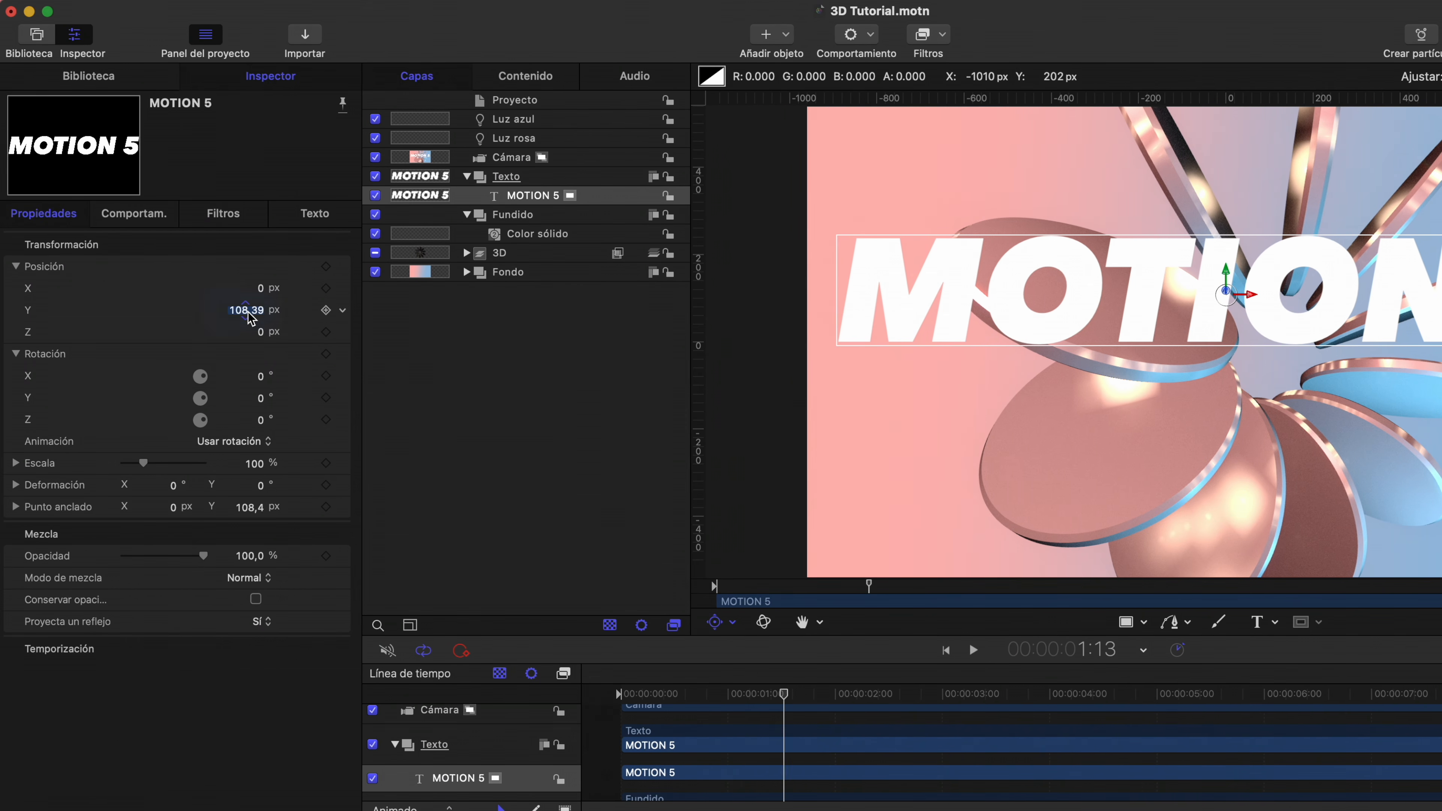
click(248, 311)
text(0)
key(Return)
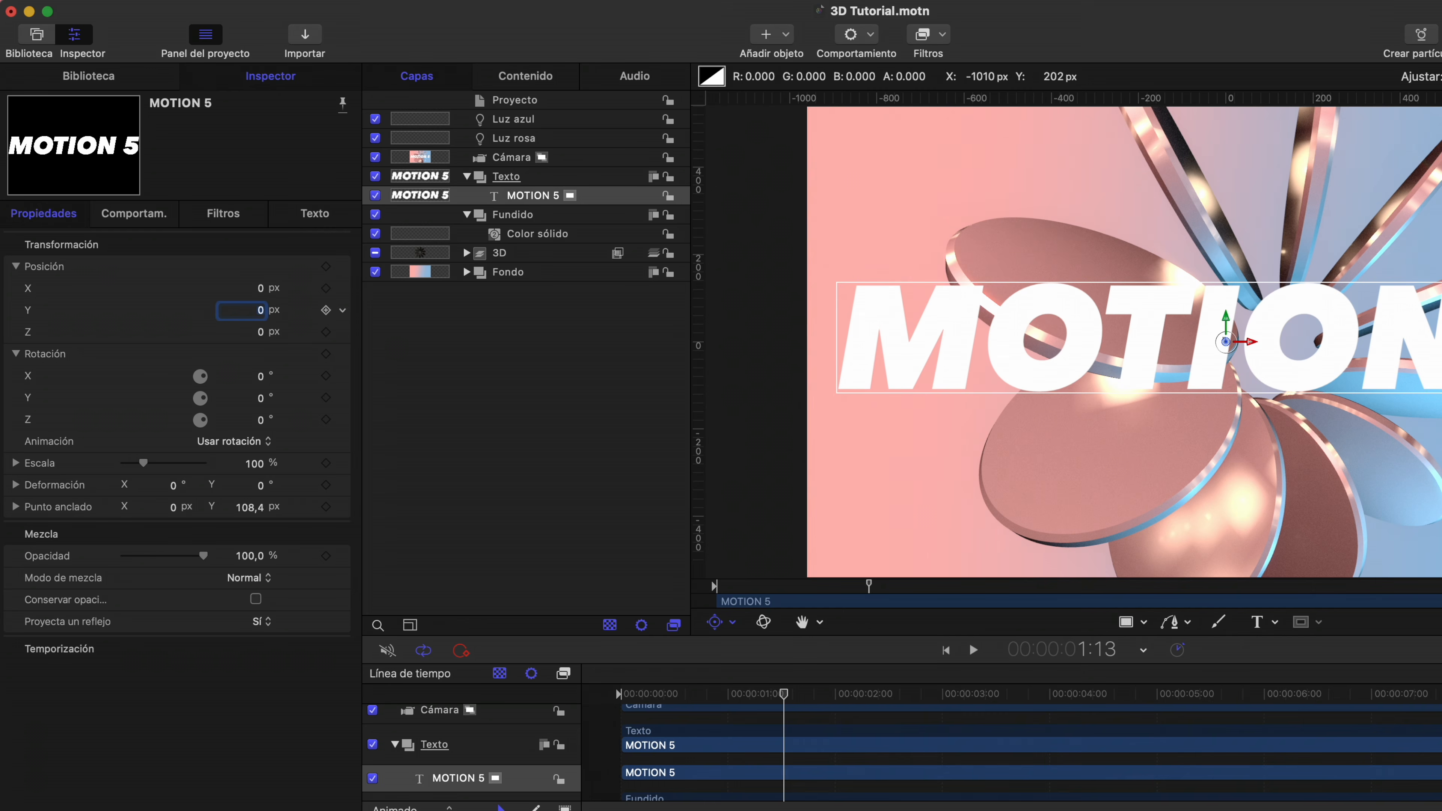
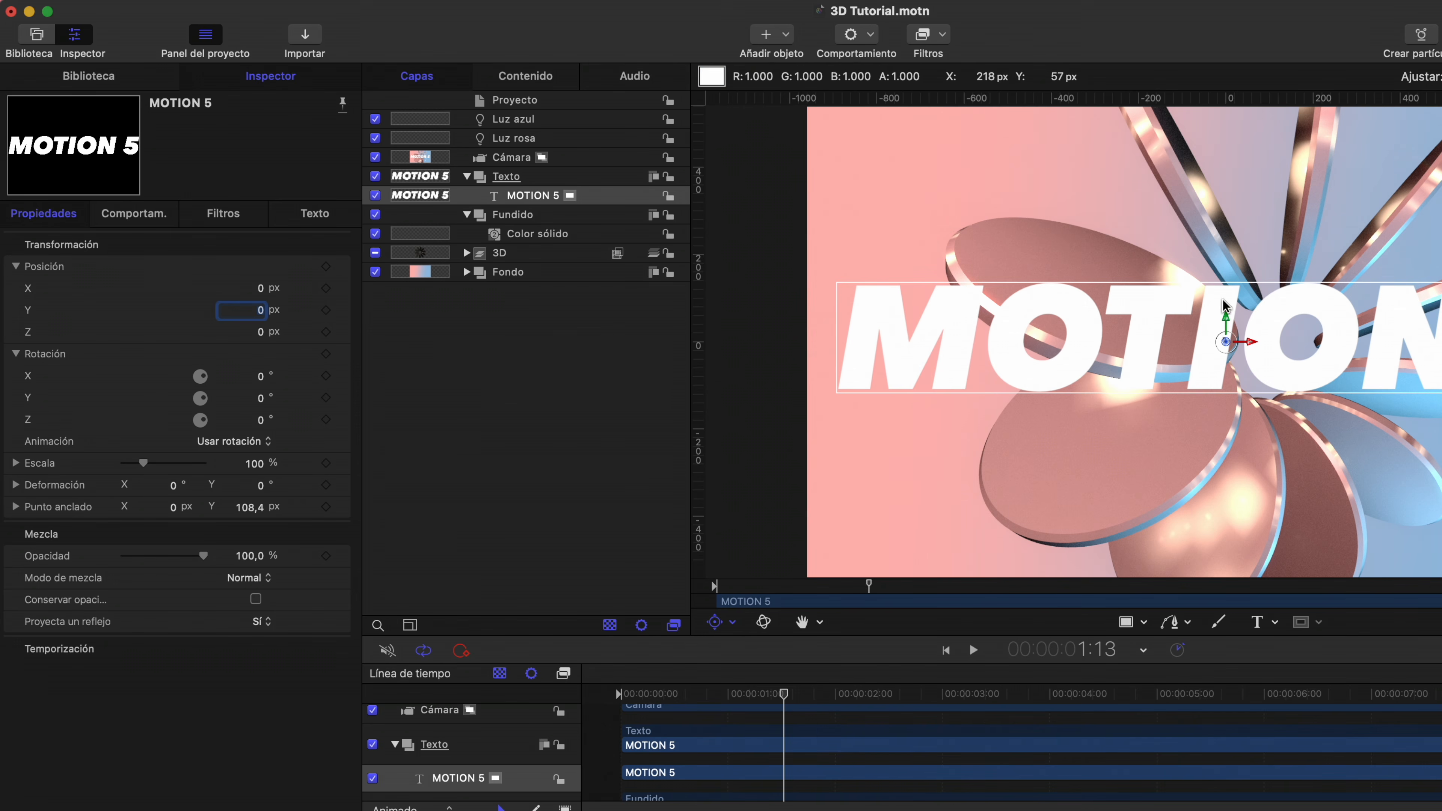
Search the filter library for "extr" and apply the Extrusión filter to the MOTION 5 text
click(132, 84)
click(58, 248)
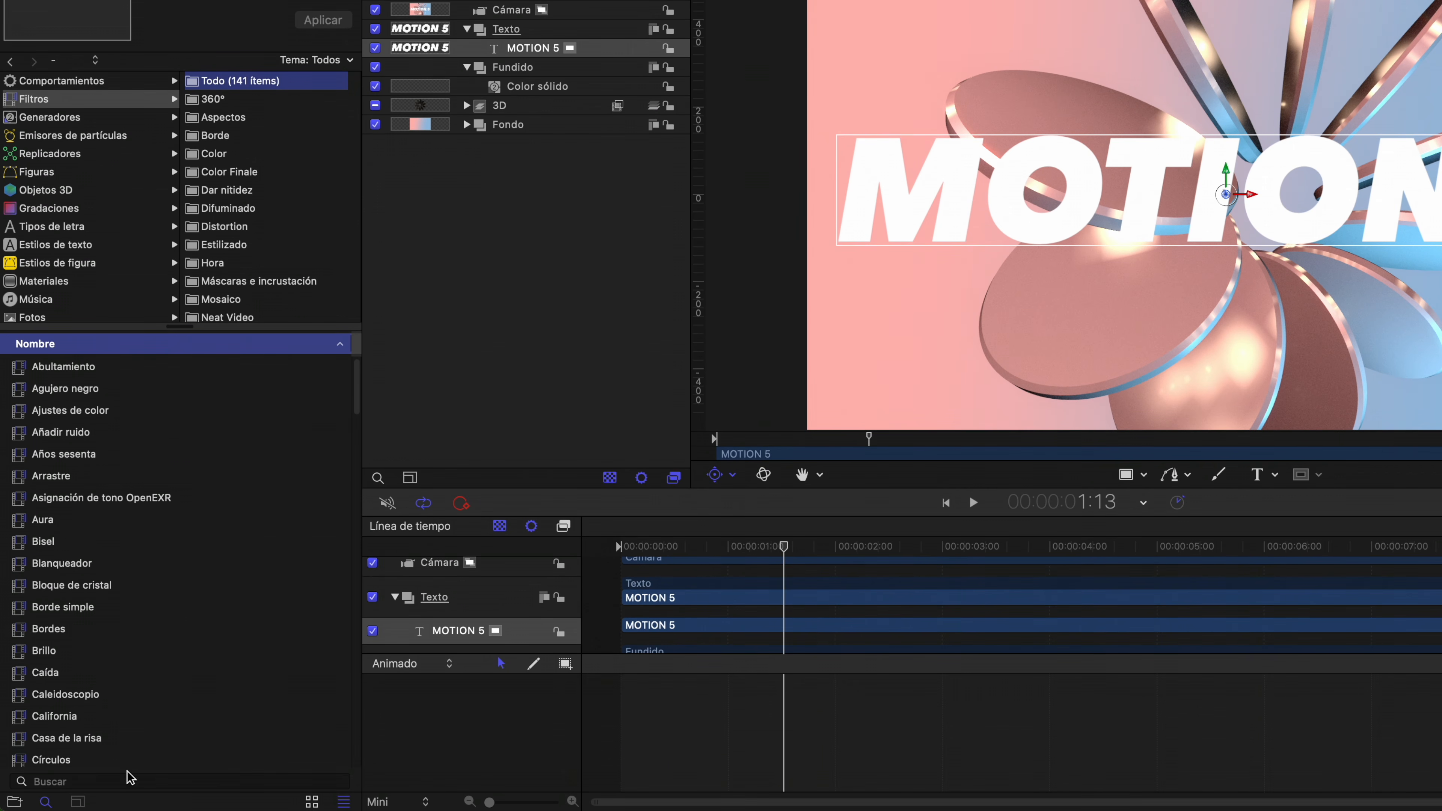
click(142, 782)
text(extr)
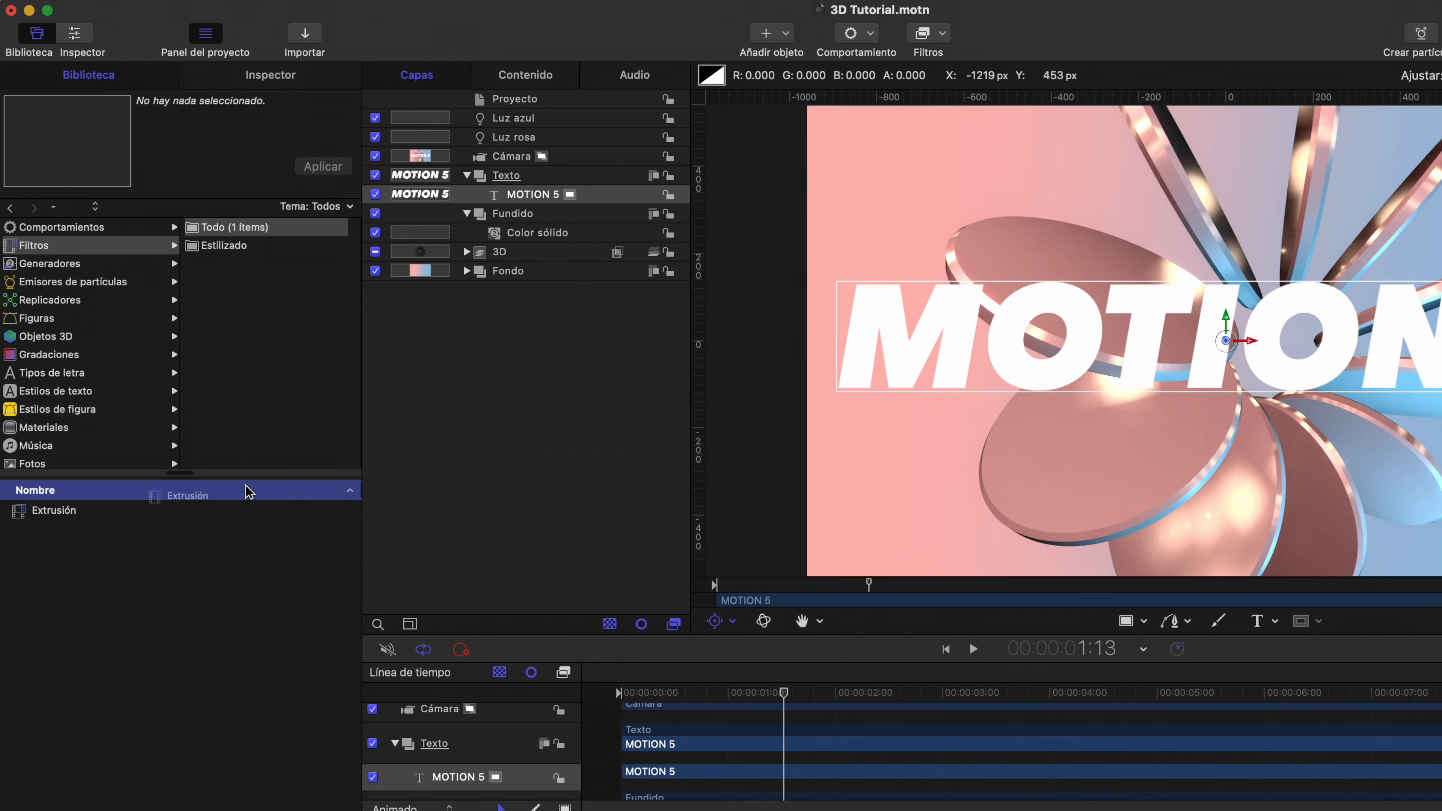
drag(63, 368, 538, 52)
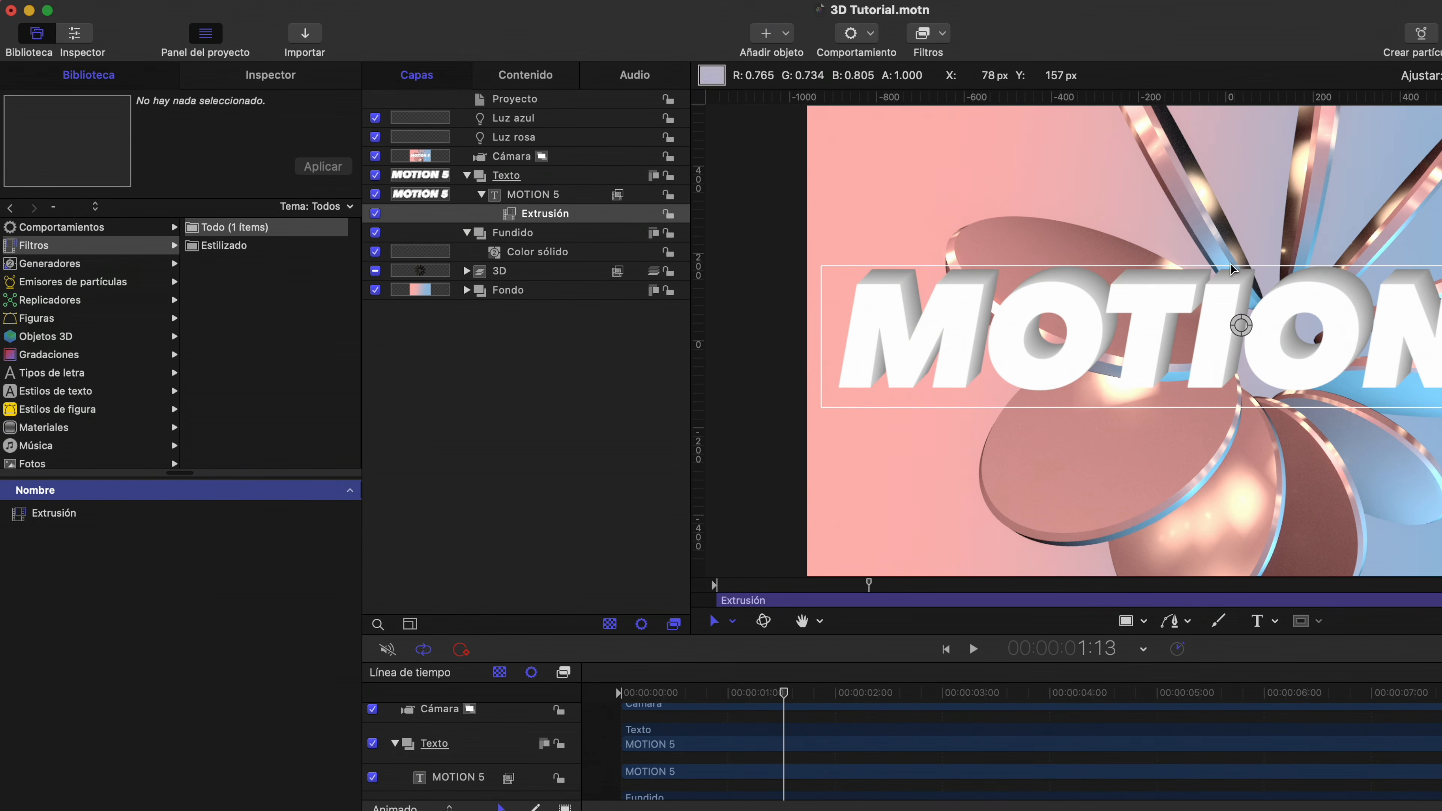
Set the Extrusión filter's angle to 311° and its distance to 22
click(271, 75)
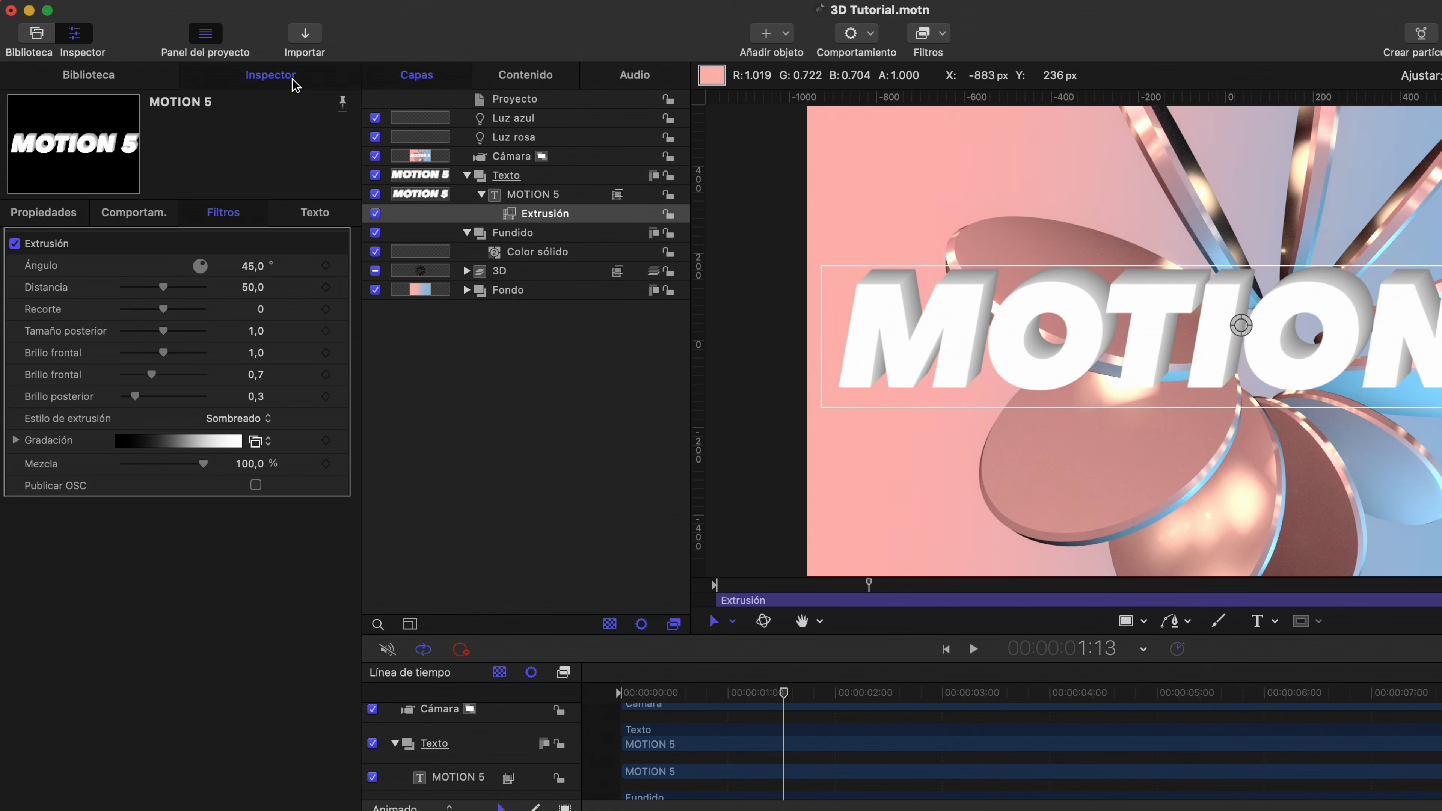
drag(252, 266, 252, 265)
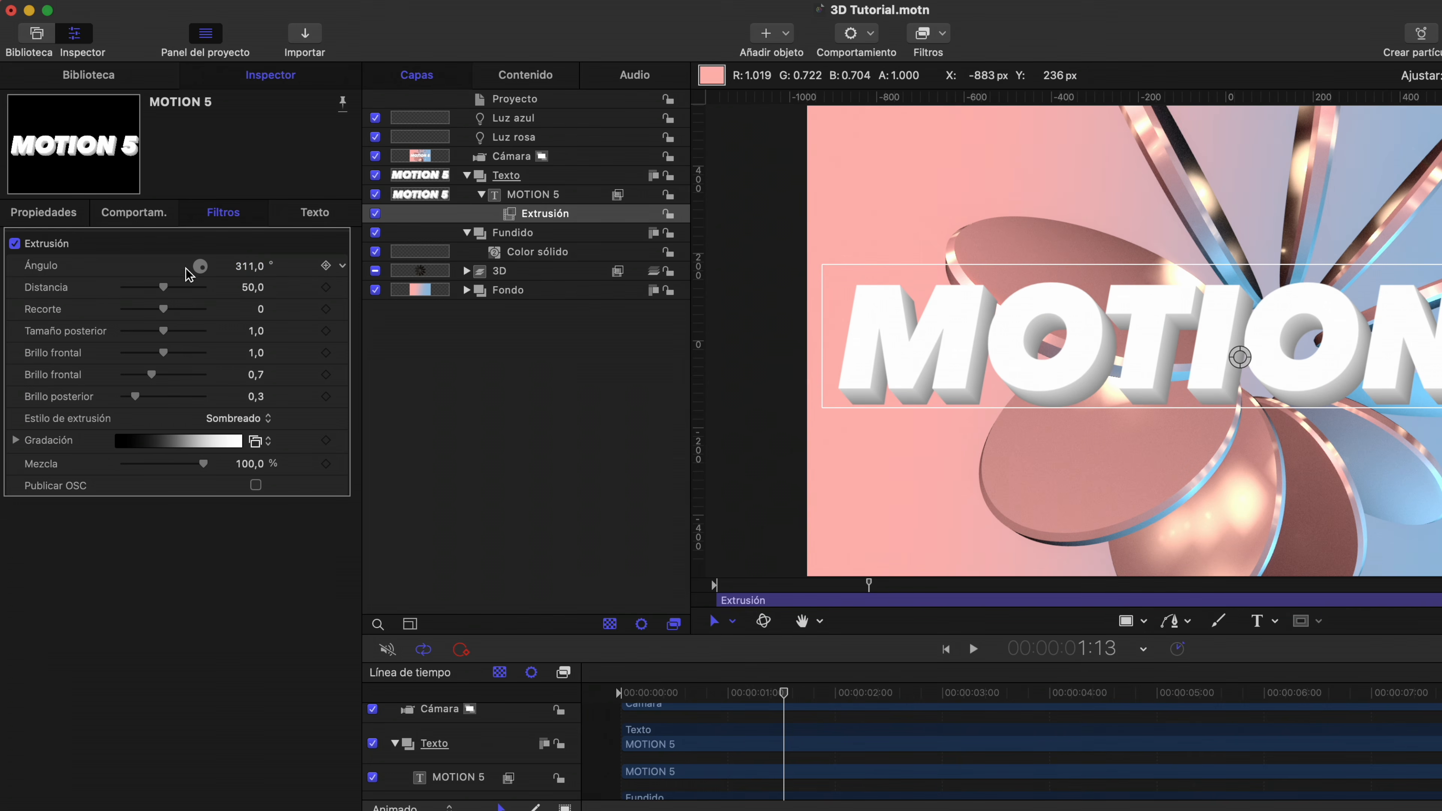
drag(163, 288, 141, 292)
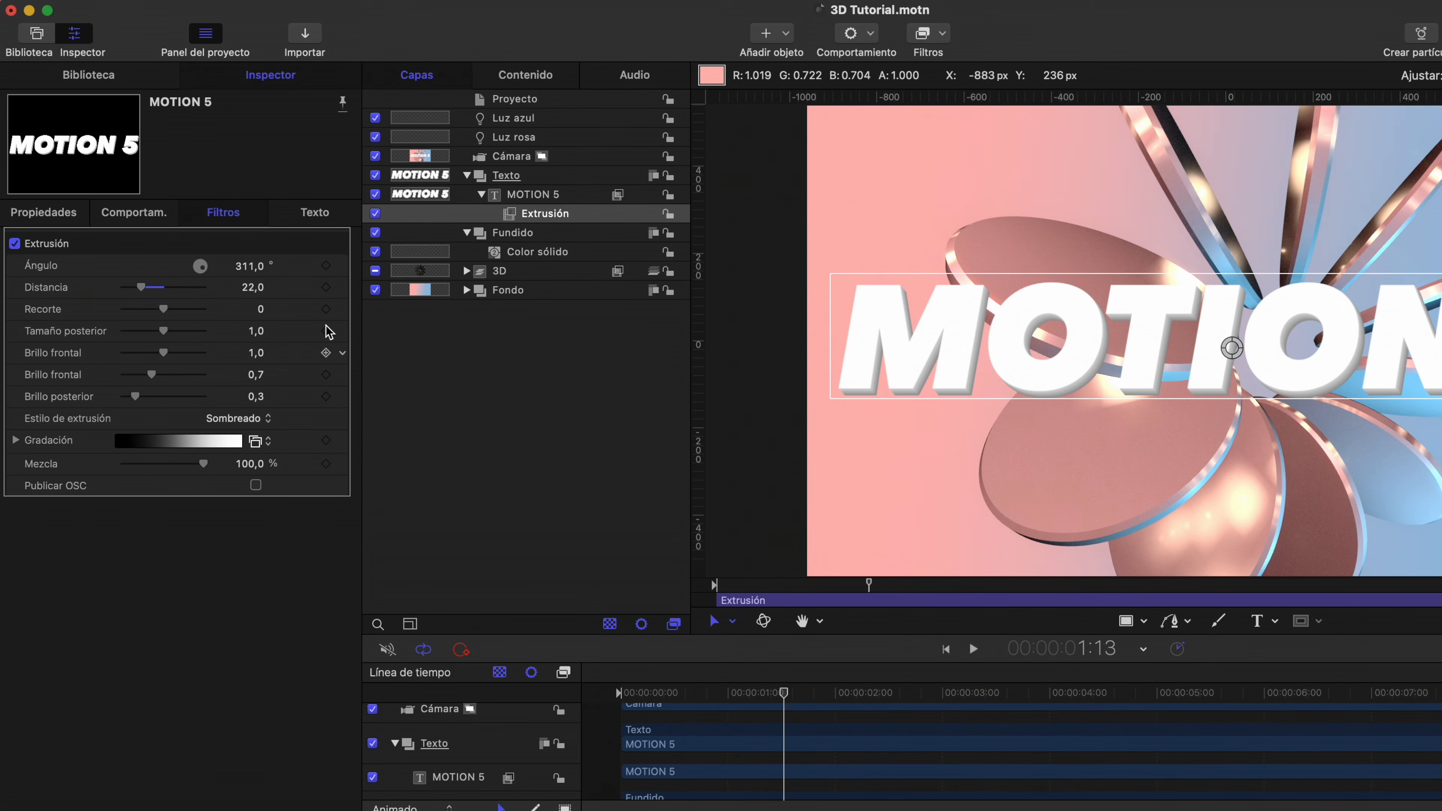
Set the extrusion style to Gradación, remove the gradient's white colour stop so only black remains, and select the MOTION 5 text layer
click(225, 429)
click(242, 442)
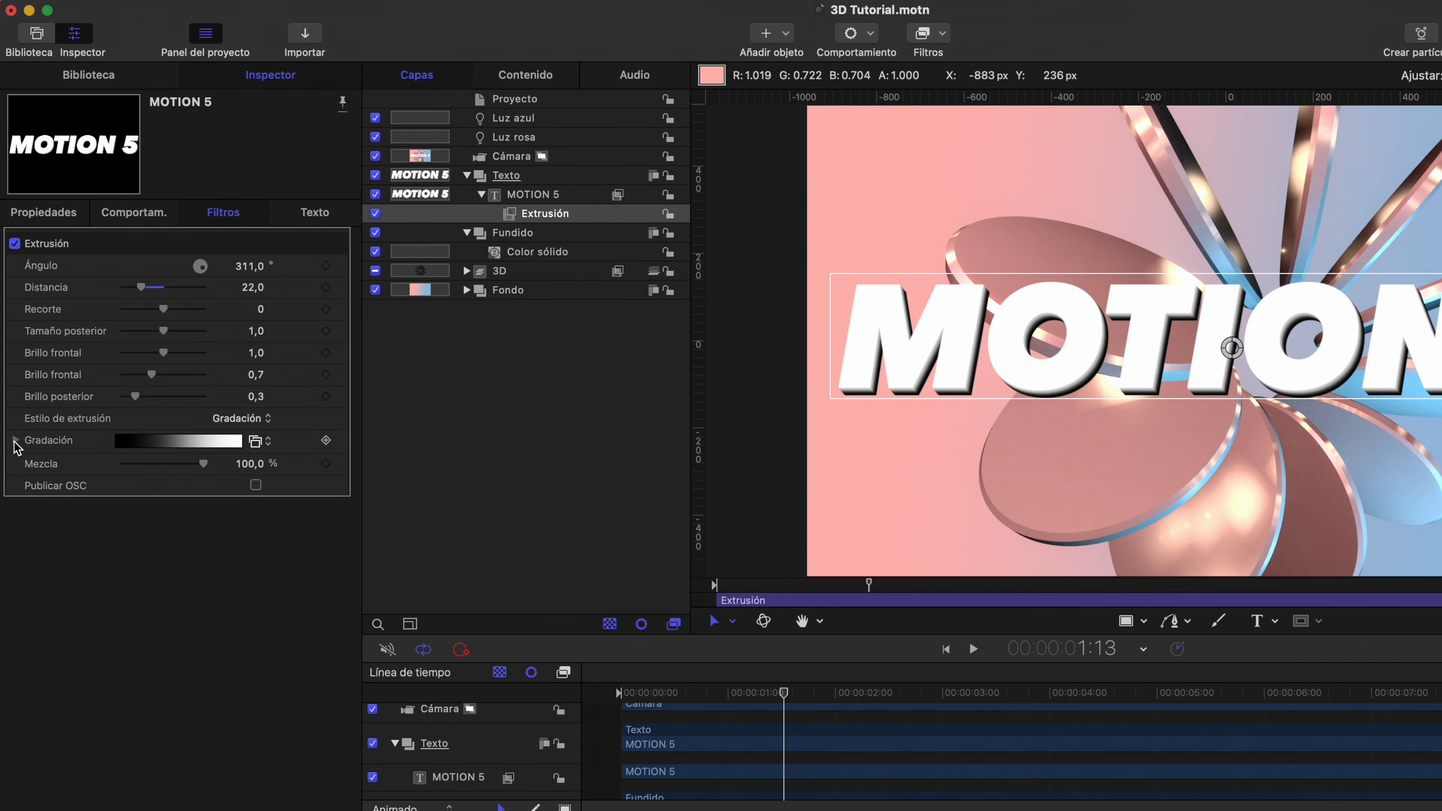
click(15, 443)
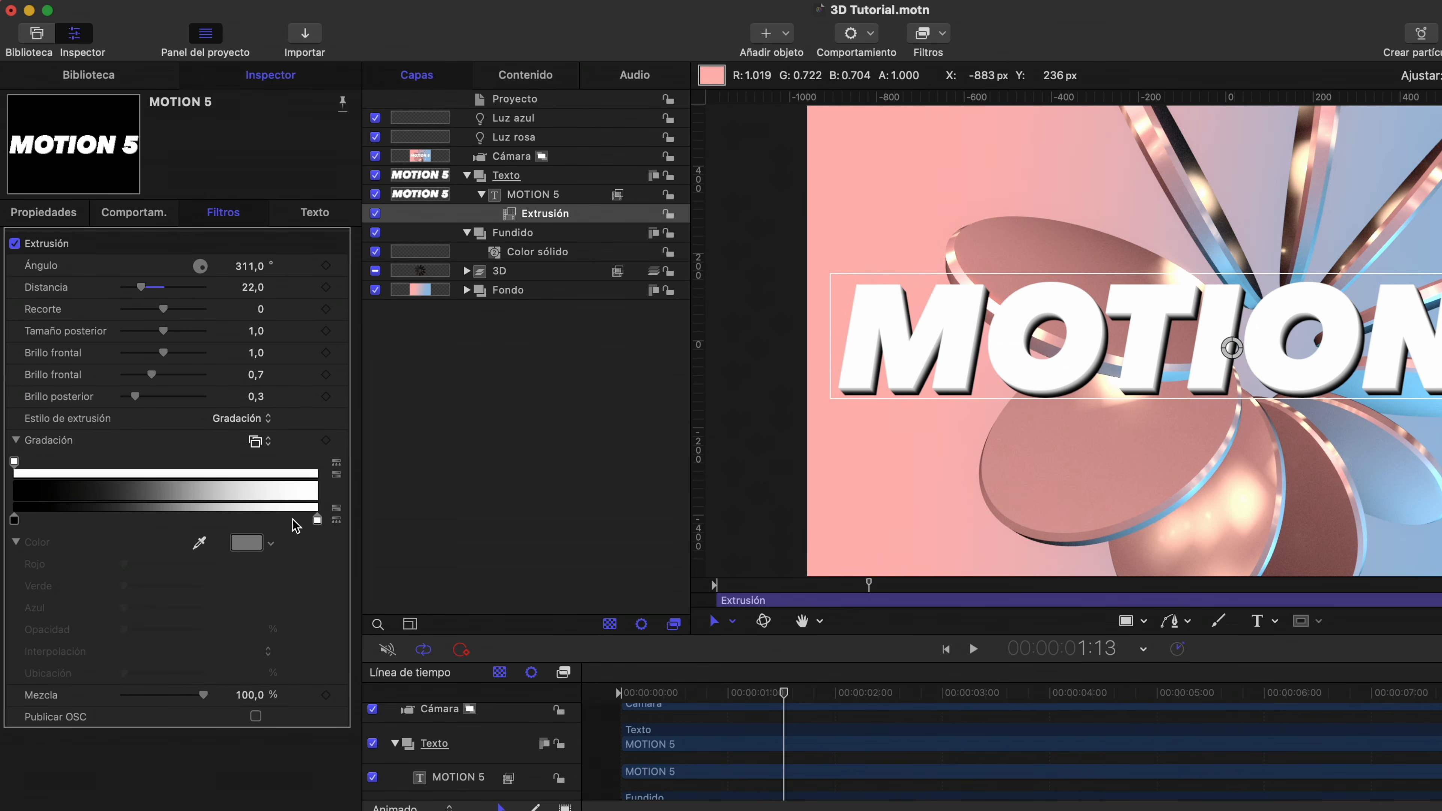
drag(320, 526, 322, 591)
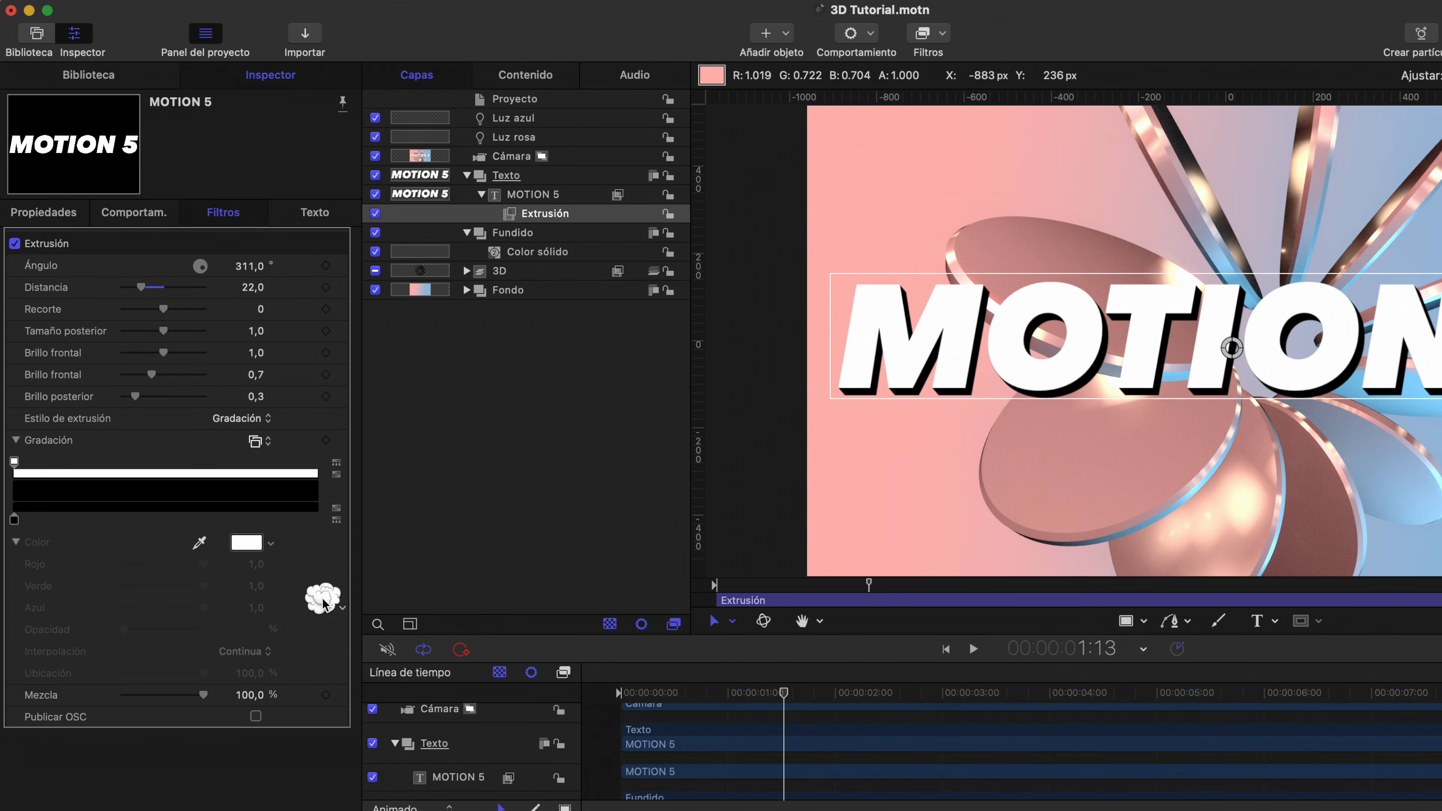
click(543, 199)
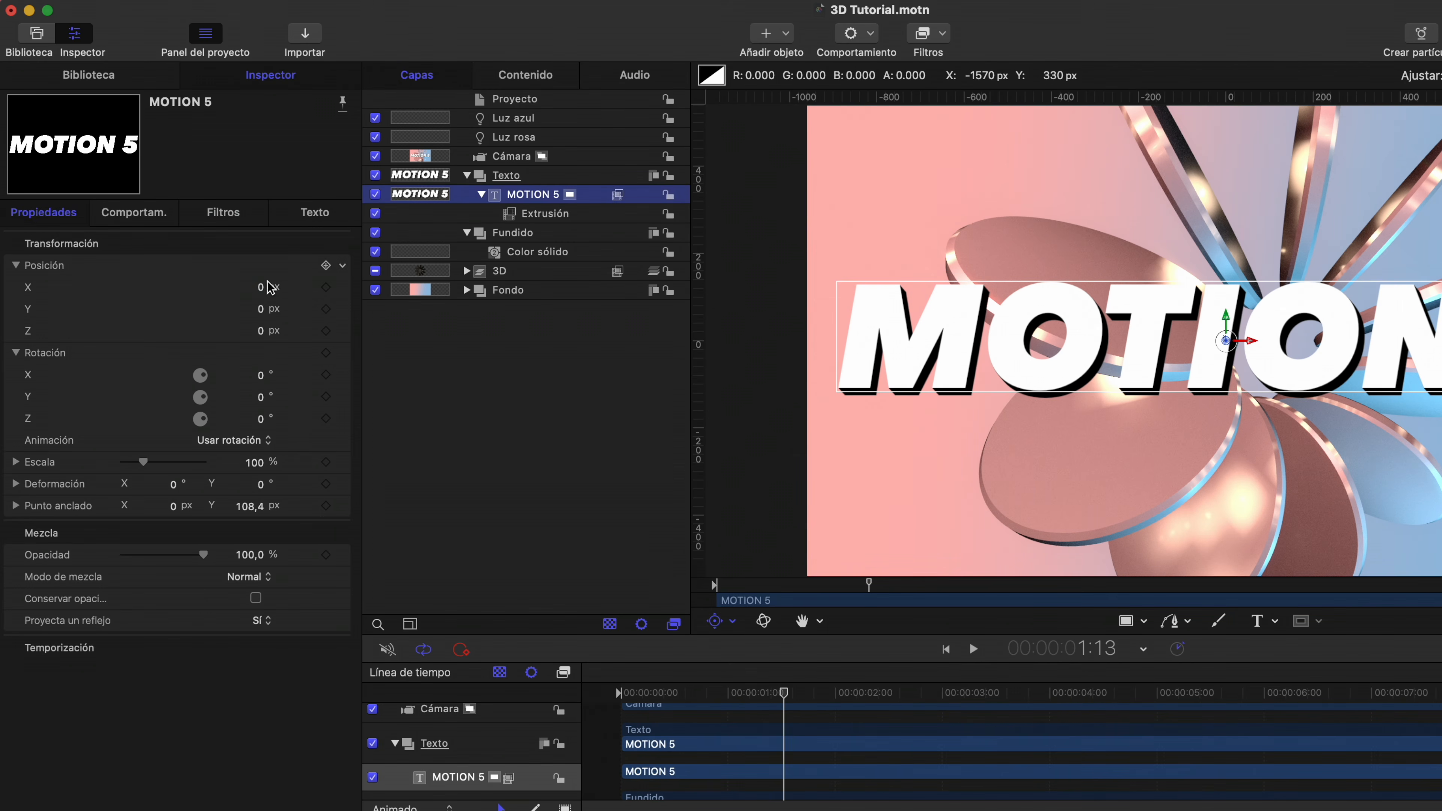
Set the MOTION 5 text size to 289,3 and its anchor point Y to 93,4 px
click(312, 219)
drag(259, 364, 248, 364)
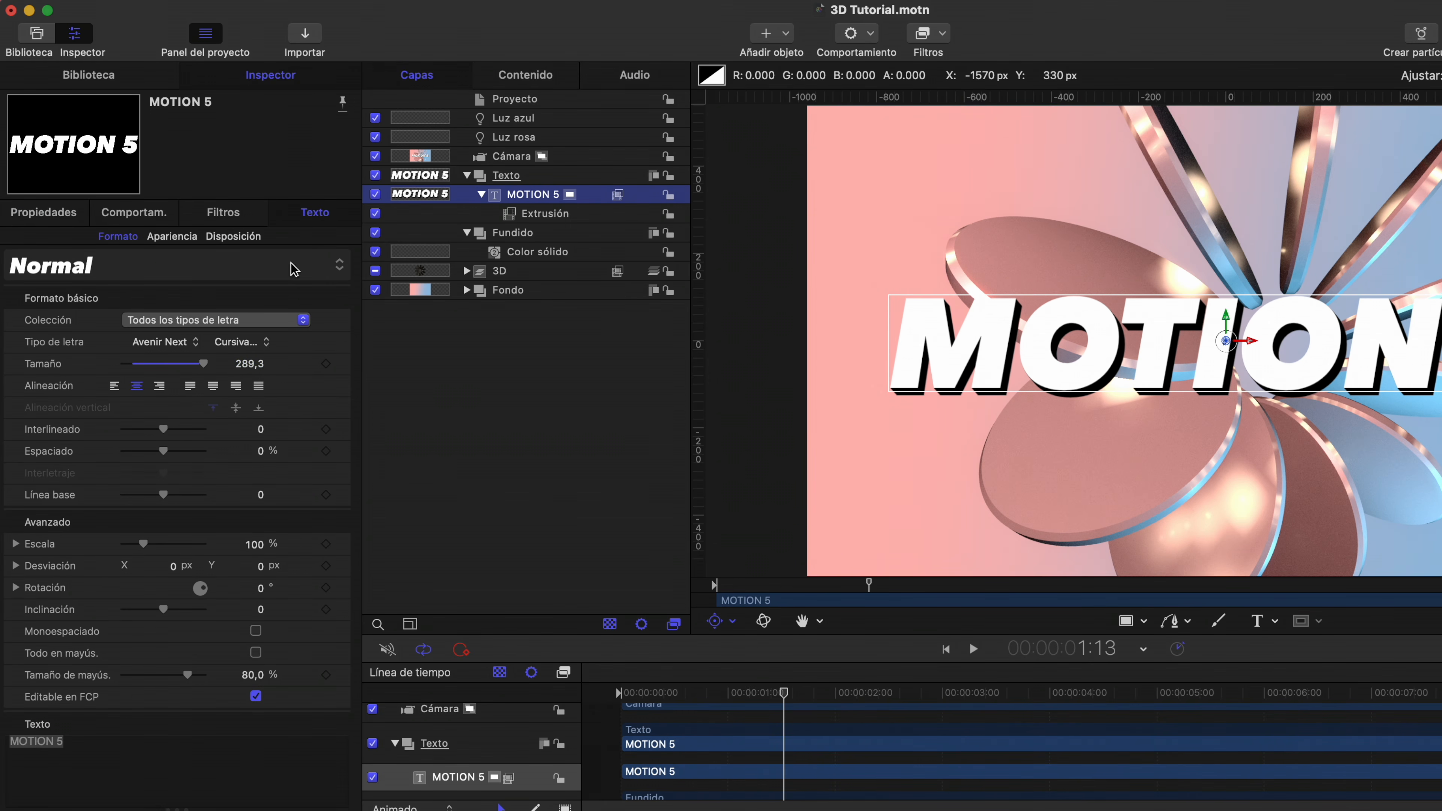
click(45, 213)
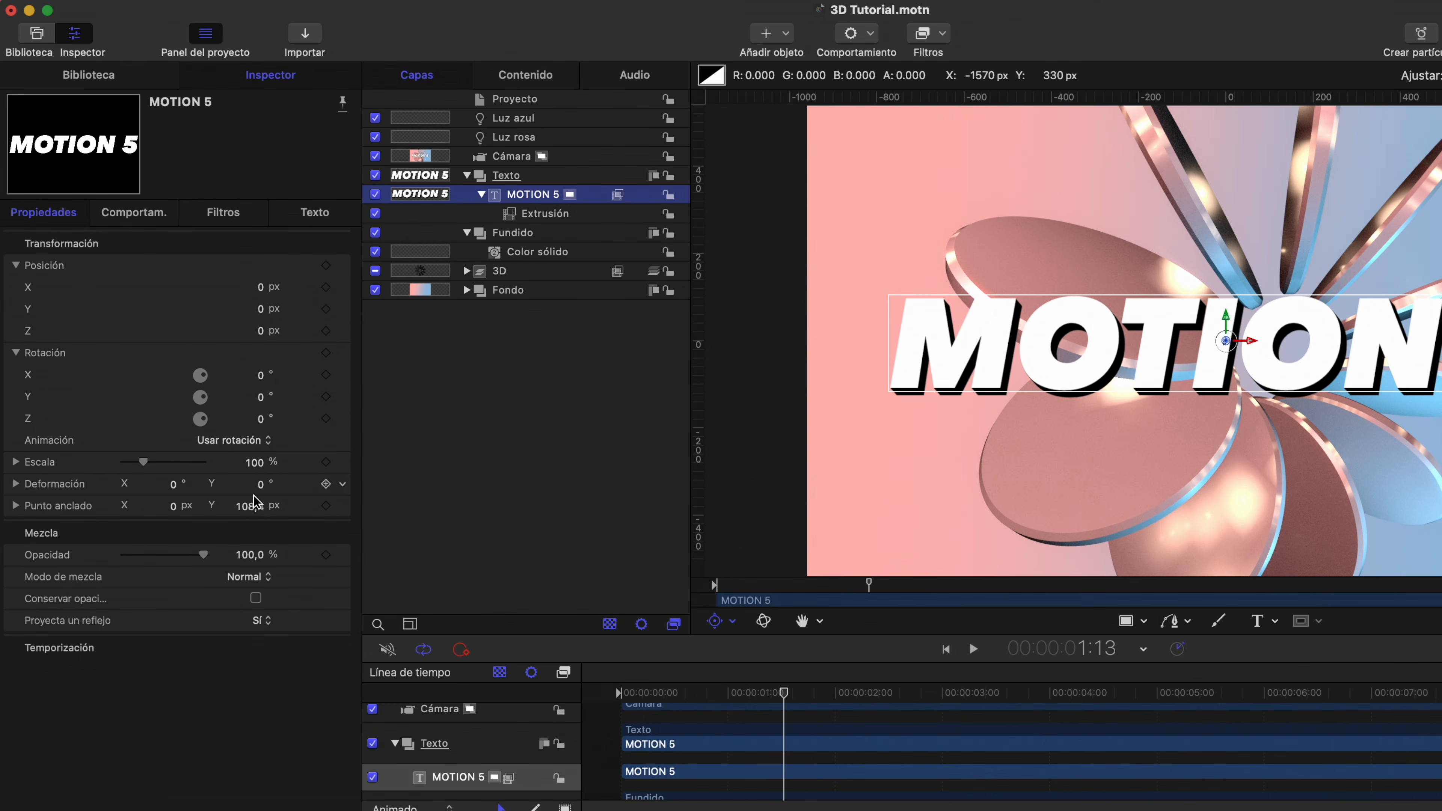
drag(247, 505, 248, 506)
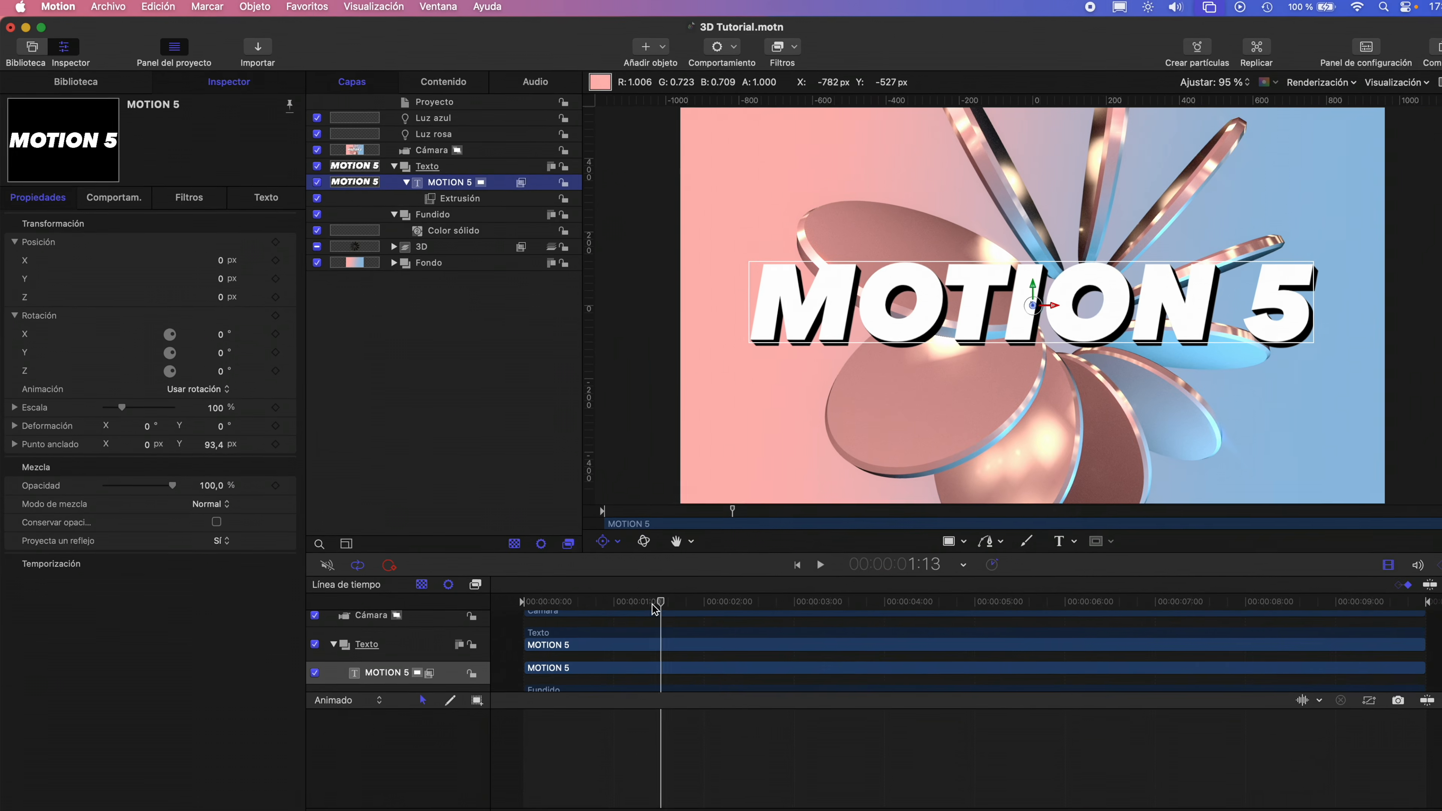
Trim the start of the MOTION 5 text layer to the 1:00 mark, aligned with the end of the opening fade
scroll(777, 702, down, 5)
scroll(639, 595, down, 2)
scroll(639, 595, up, 3)
mouse_move(598, 596)
mouse_down()
mouse_move(519, 596)
mouse_move(573, 595)
mouse_up()
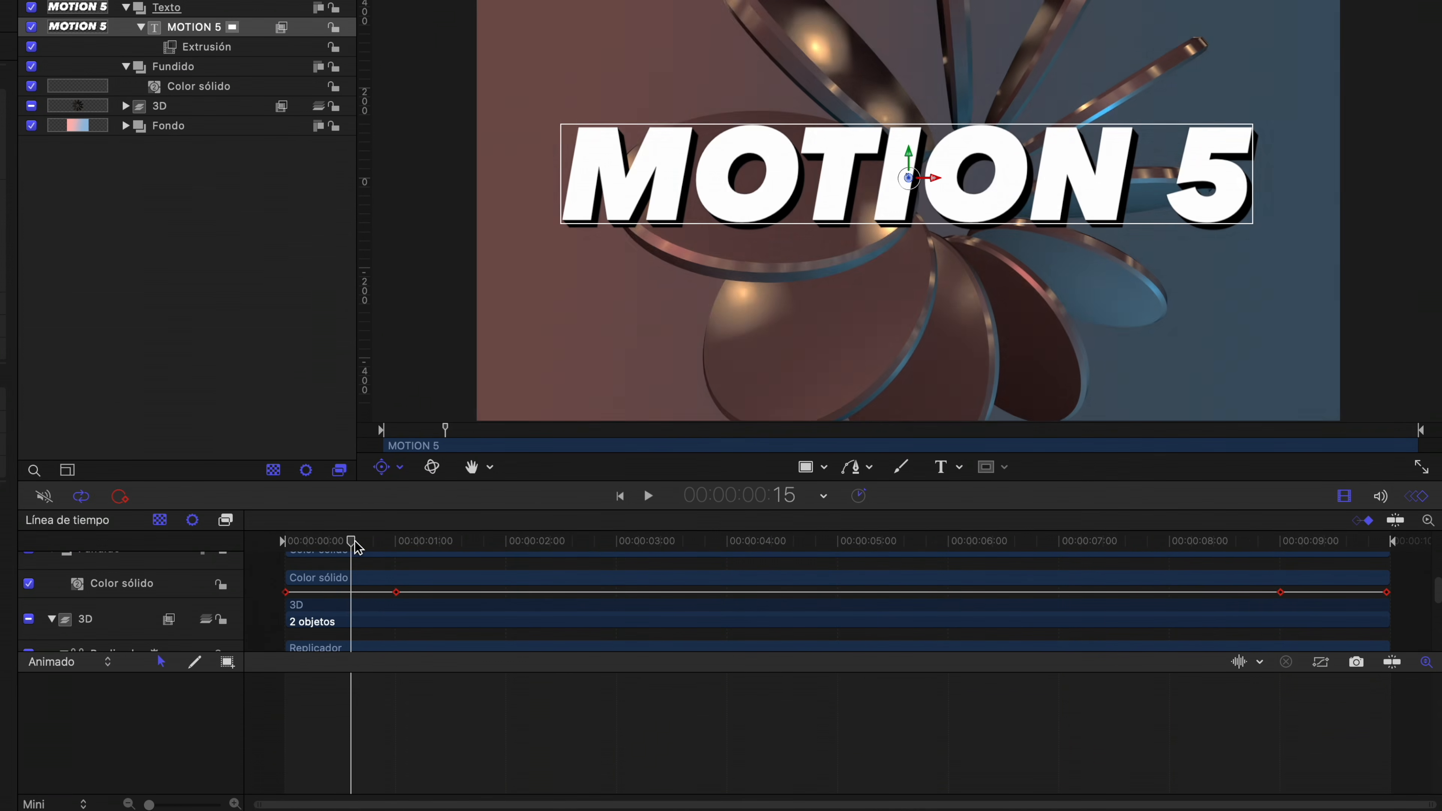
drag(356, 547, 400, 550)
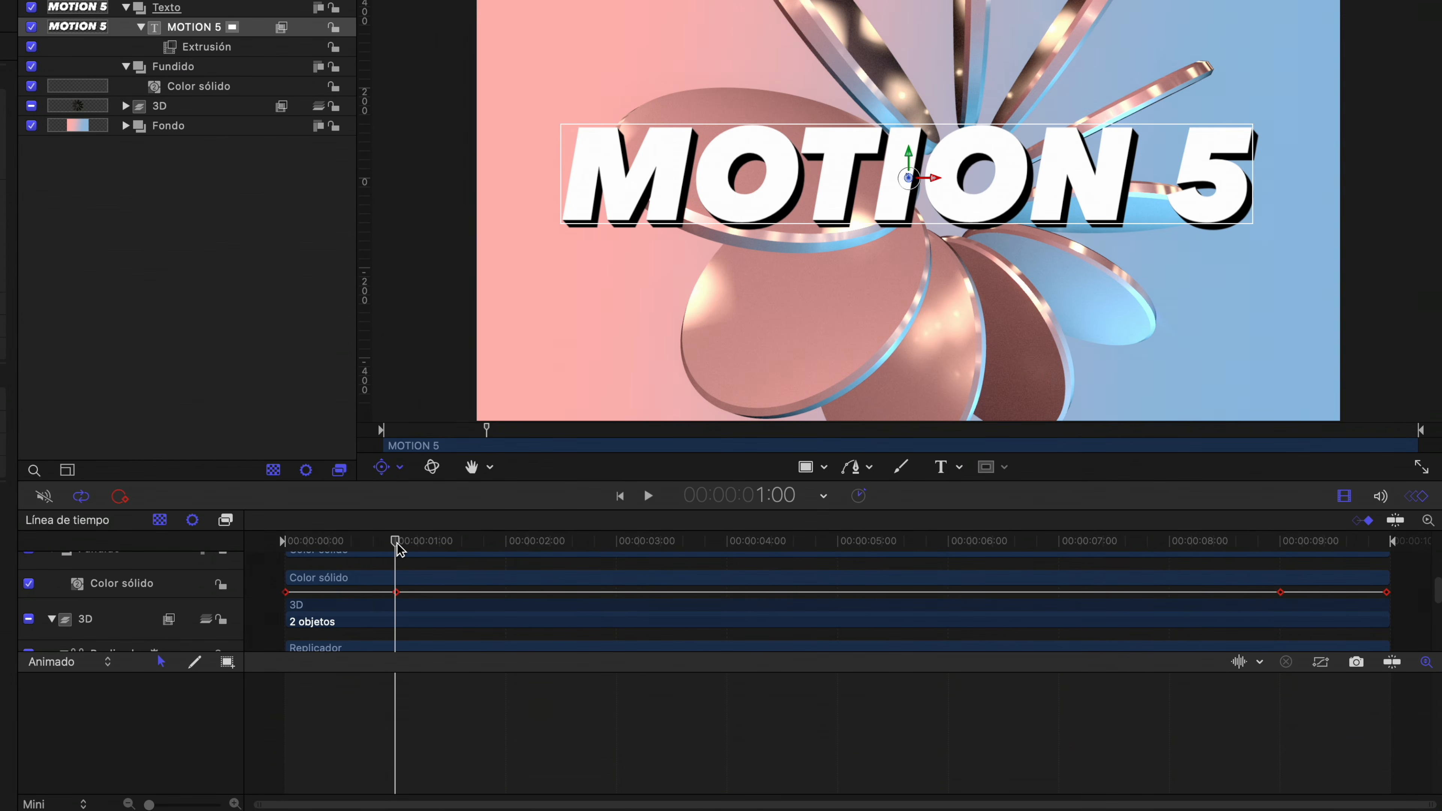
scroll(421, 579, up, 5)
scroll(426, 585, down, 1)
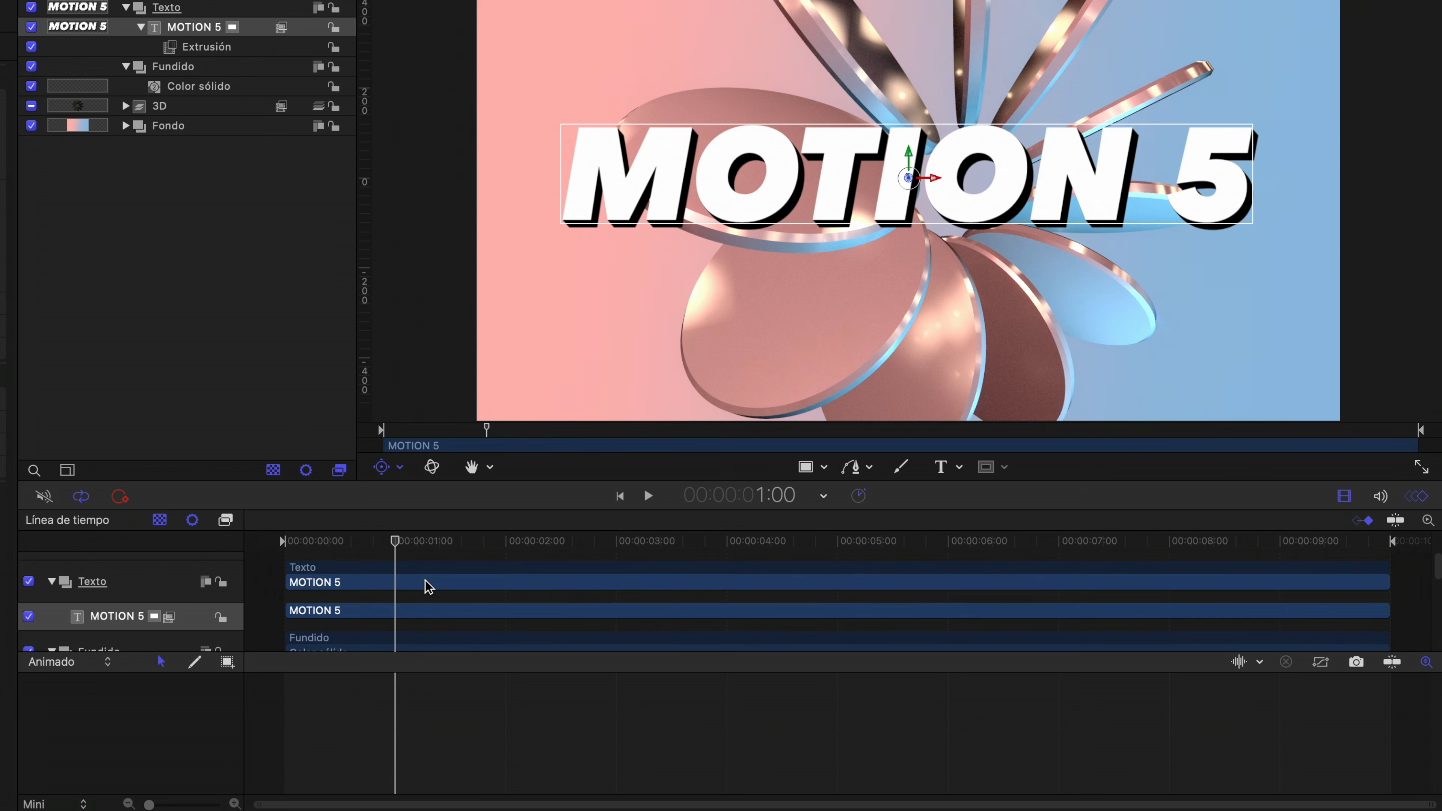
click(105, 597)
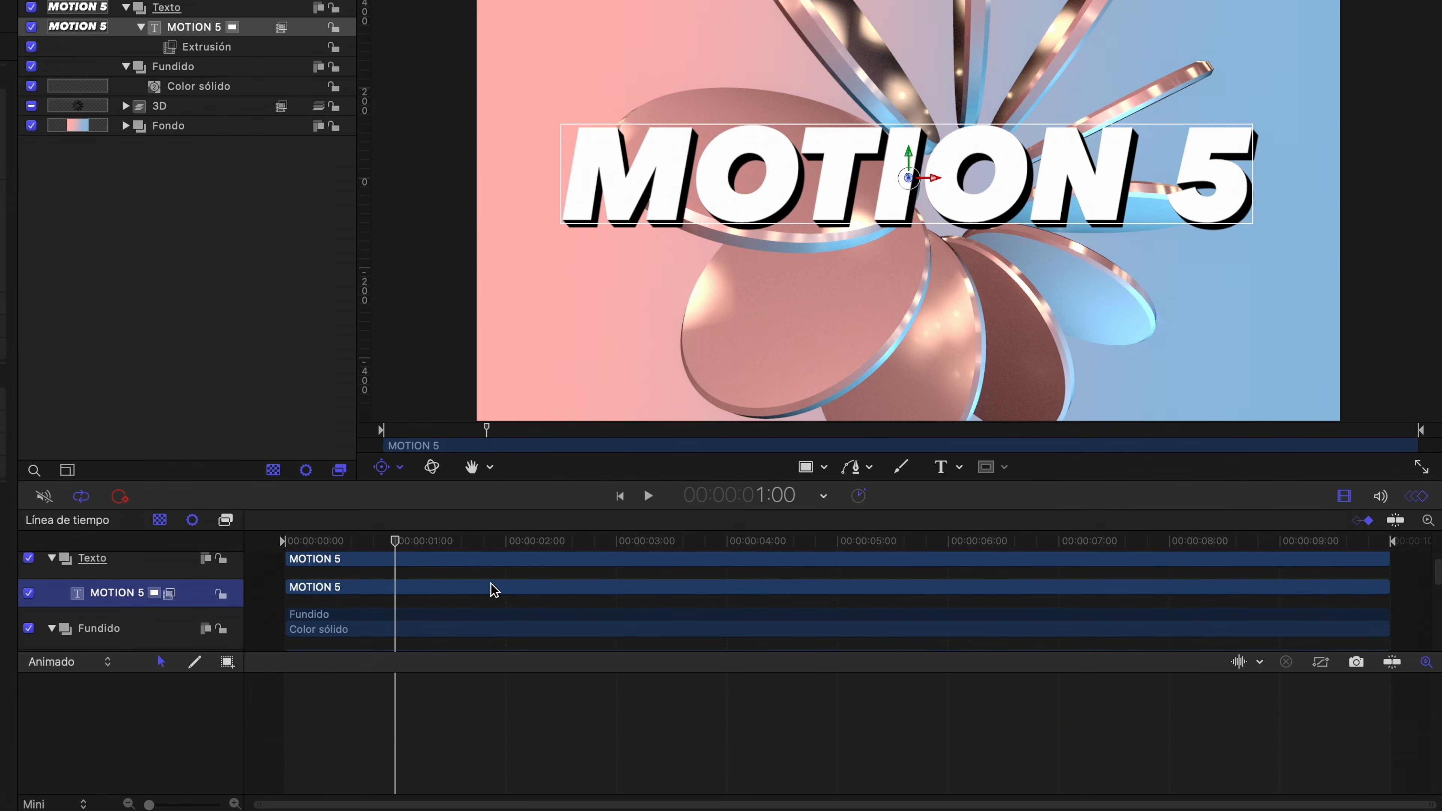
key(i)
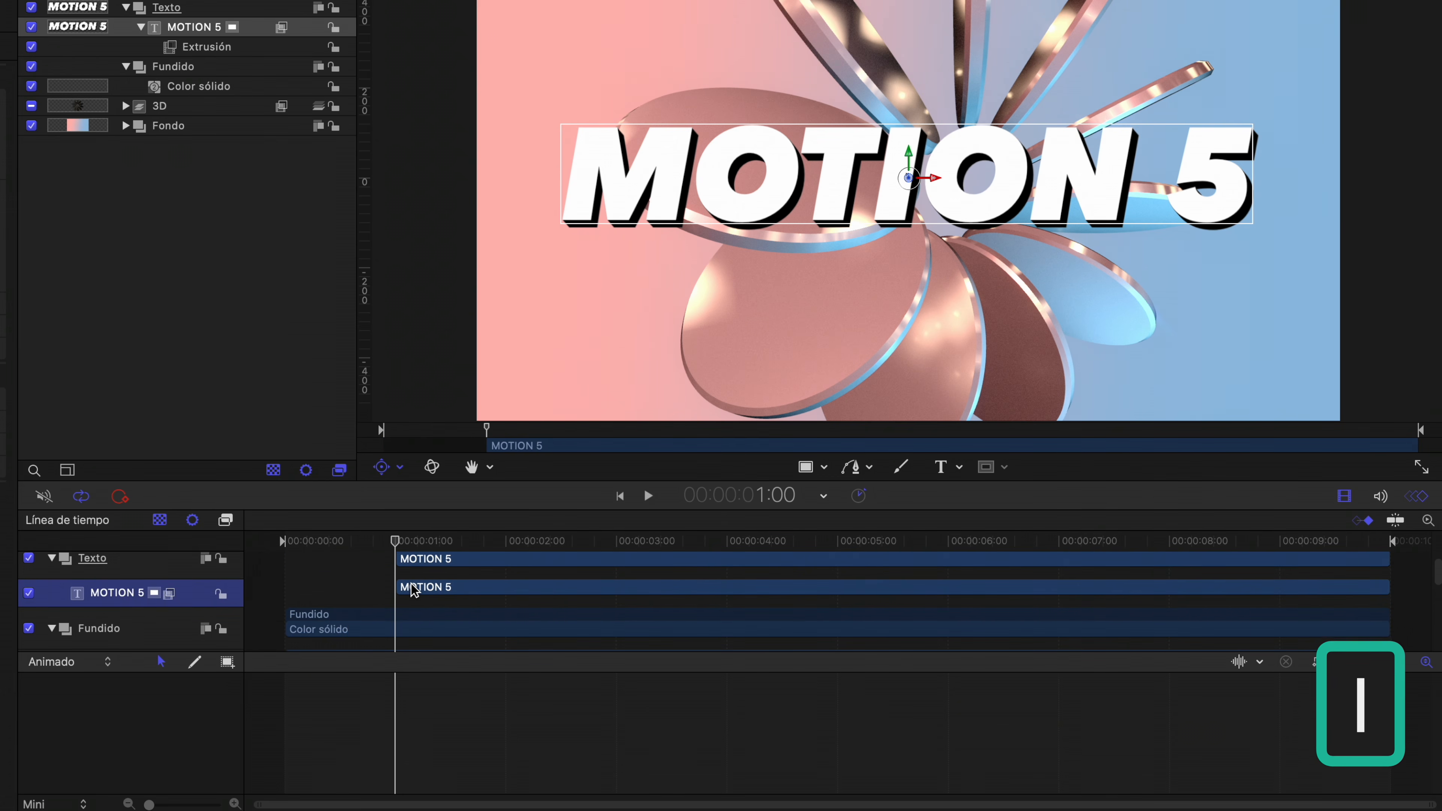
drag(395, 544, 398, 548)
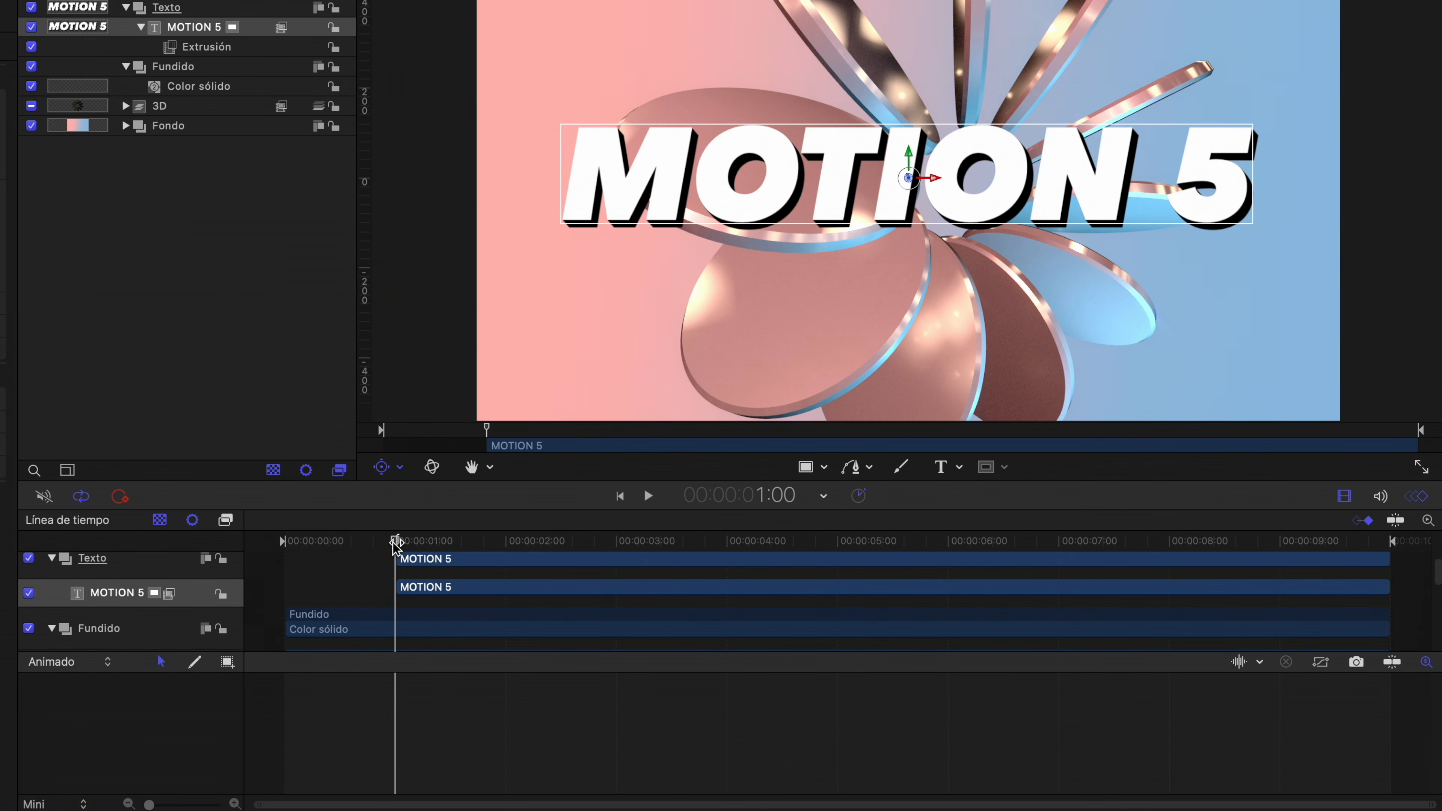
Apply the Texto-Básico behaviour Scale In to the MOTION 5 text and scrub through its start
click(79, 601)
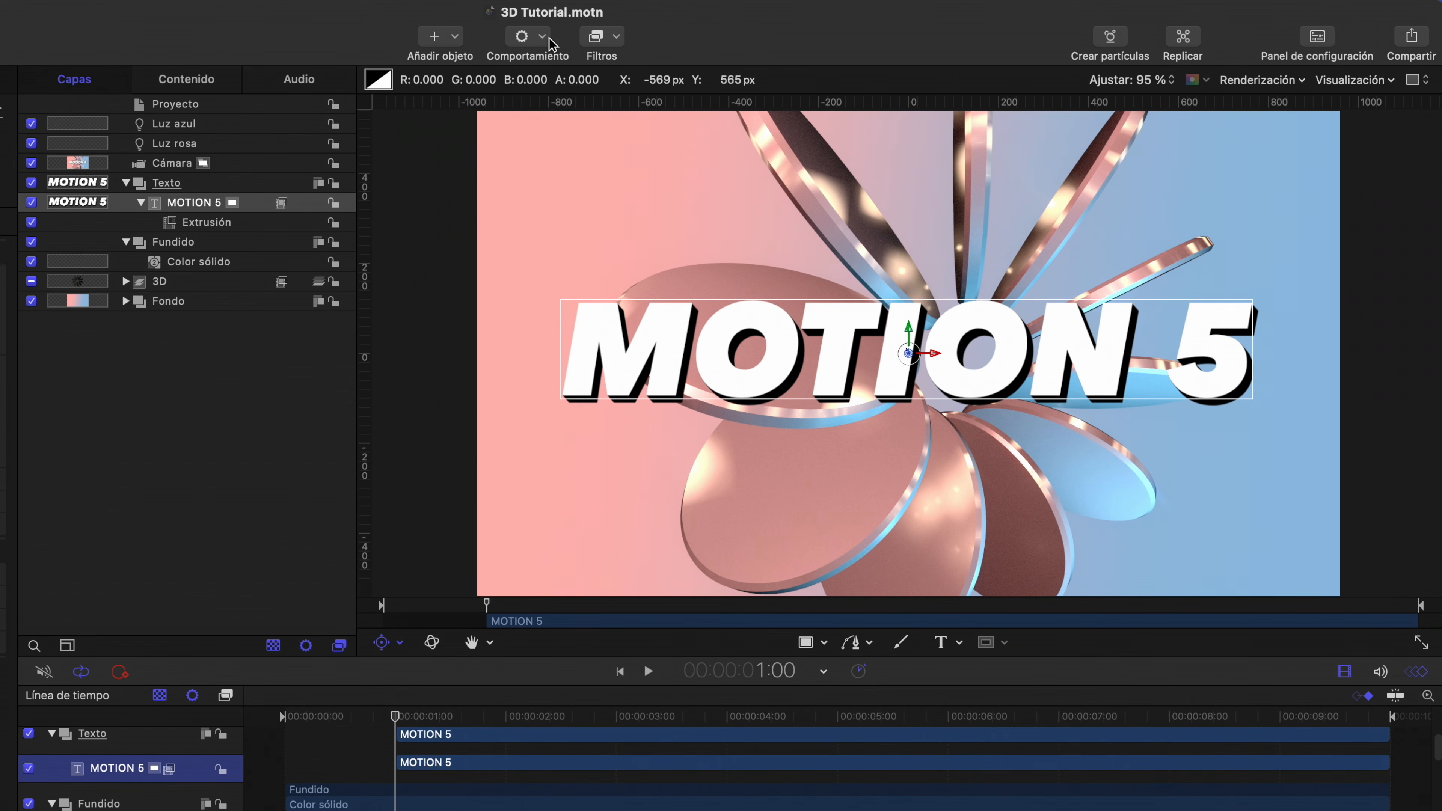
click(542, 38)
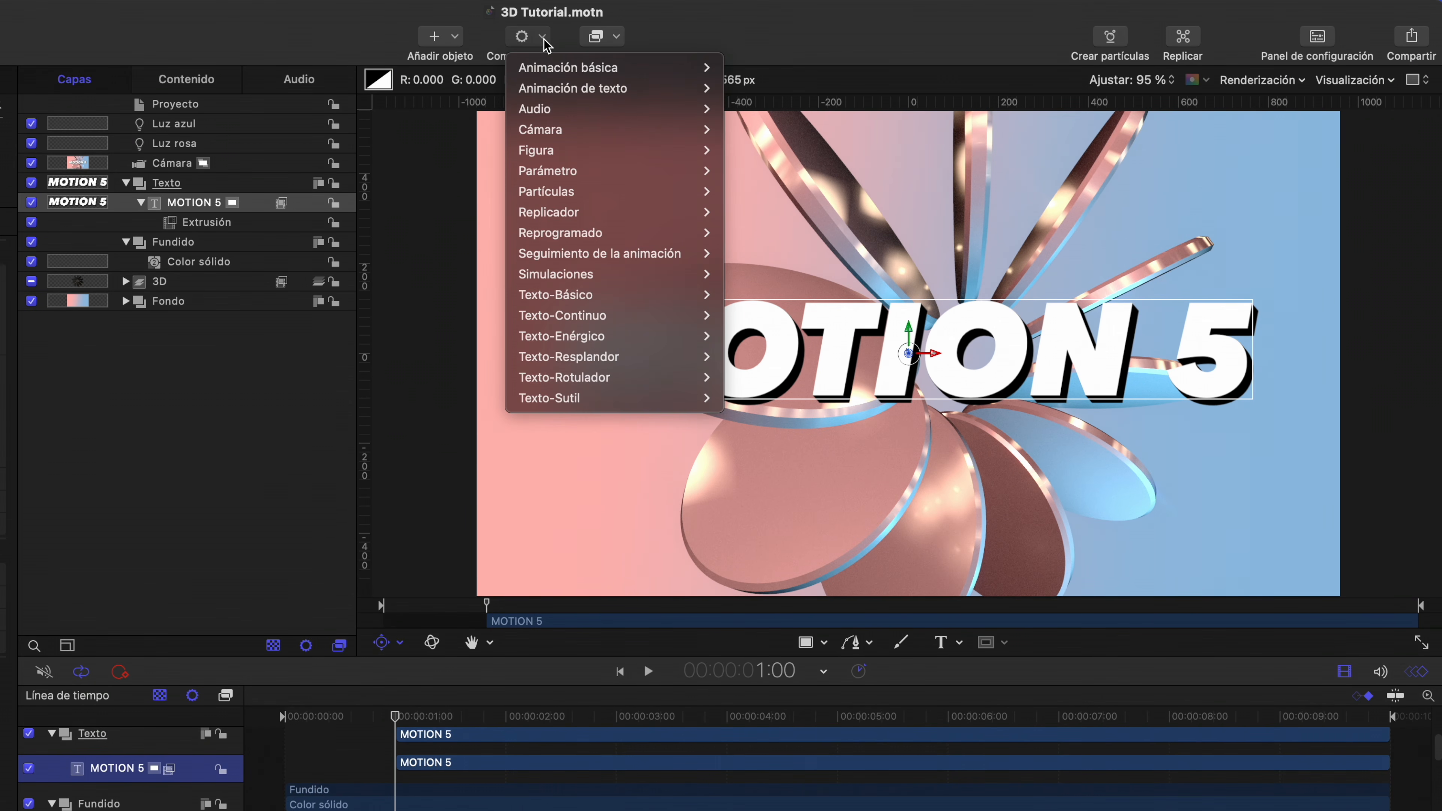
mouse_move(585, 300)
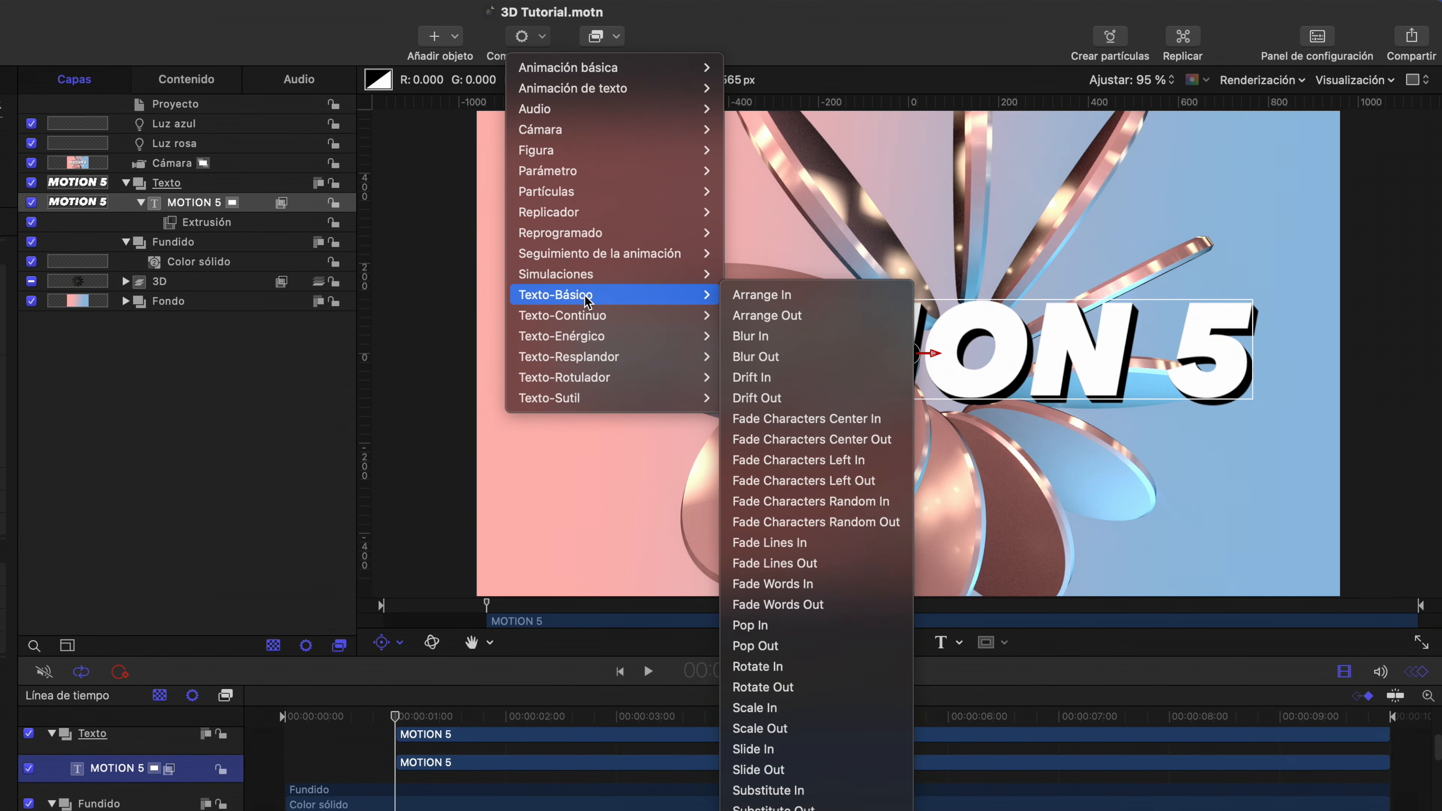
click(827, 716)
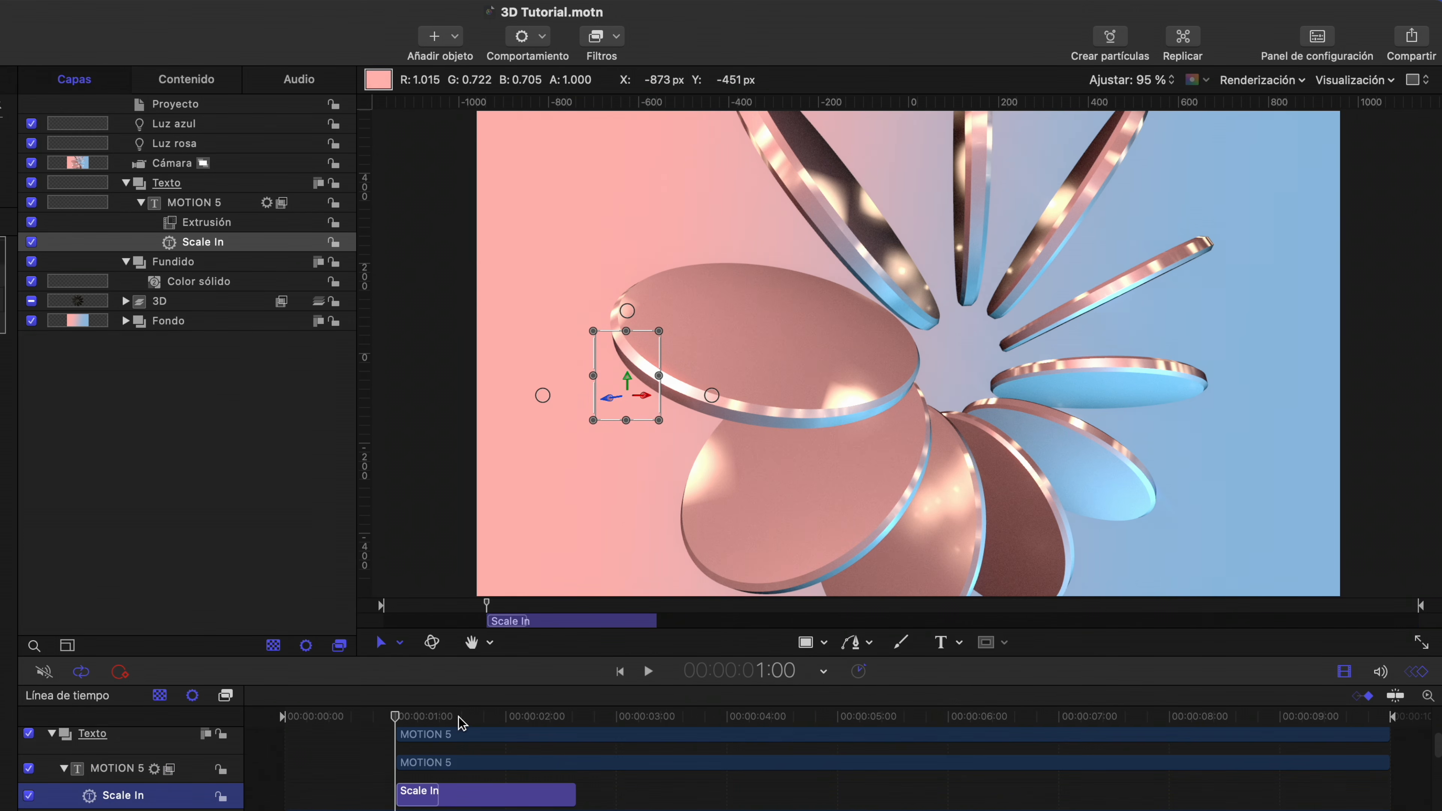
drag(400, 713, 489, 727)
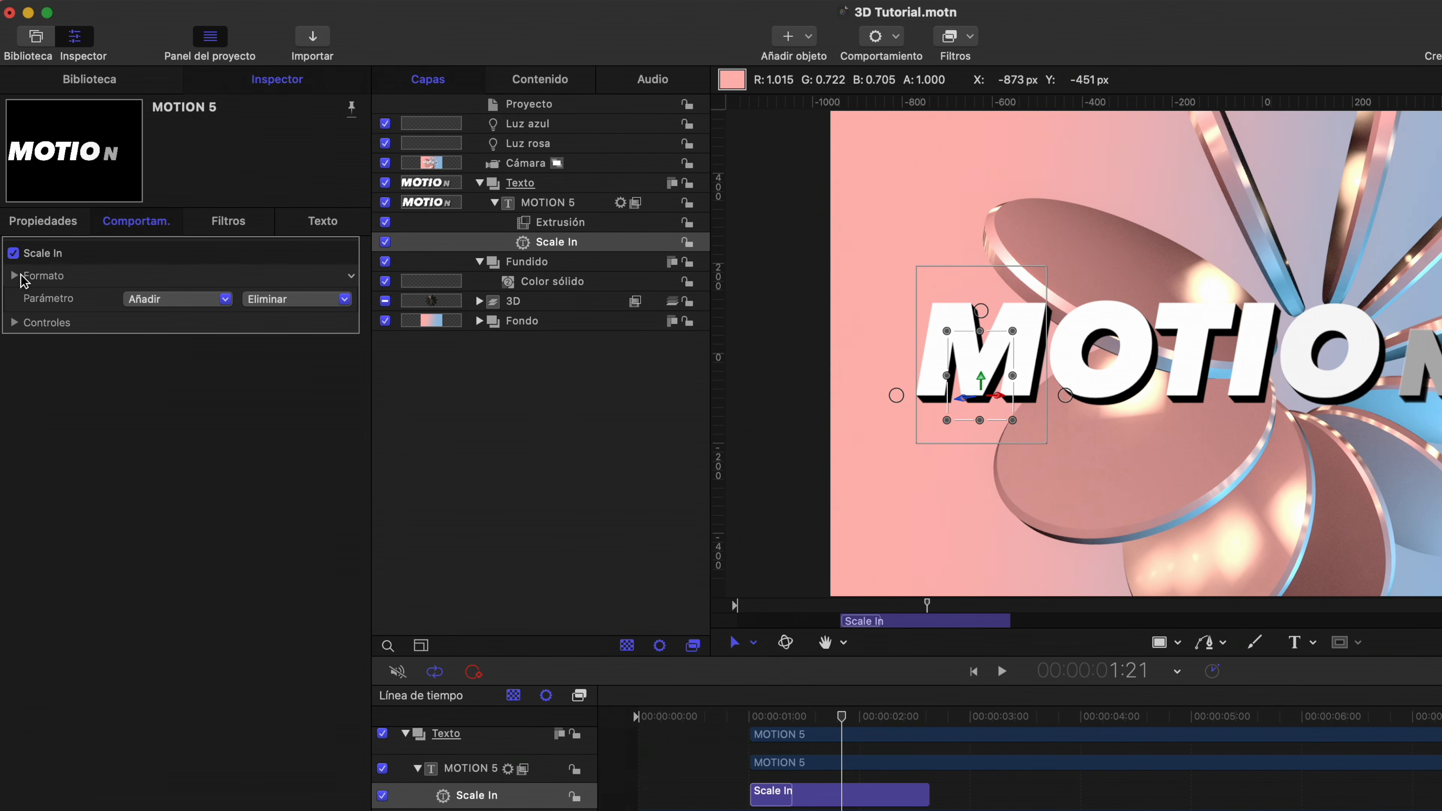
Set the Scale In behaviour's Escala to 0%, remove its Opacidad parameter, and preview the animation
click(14, 275)
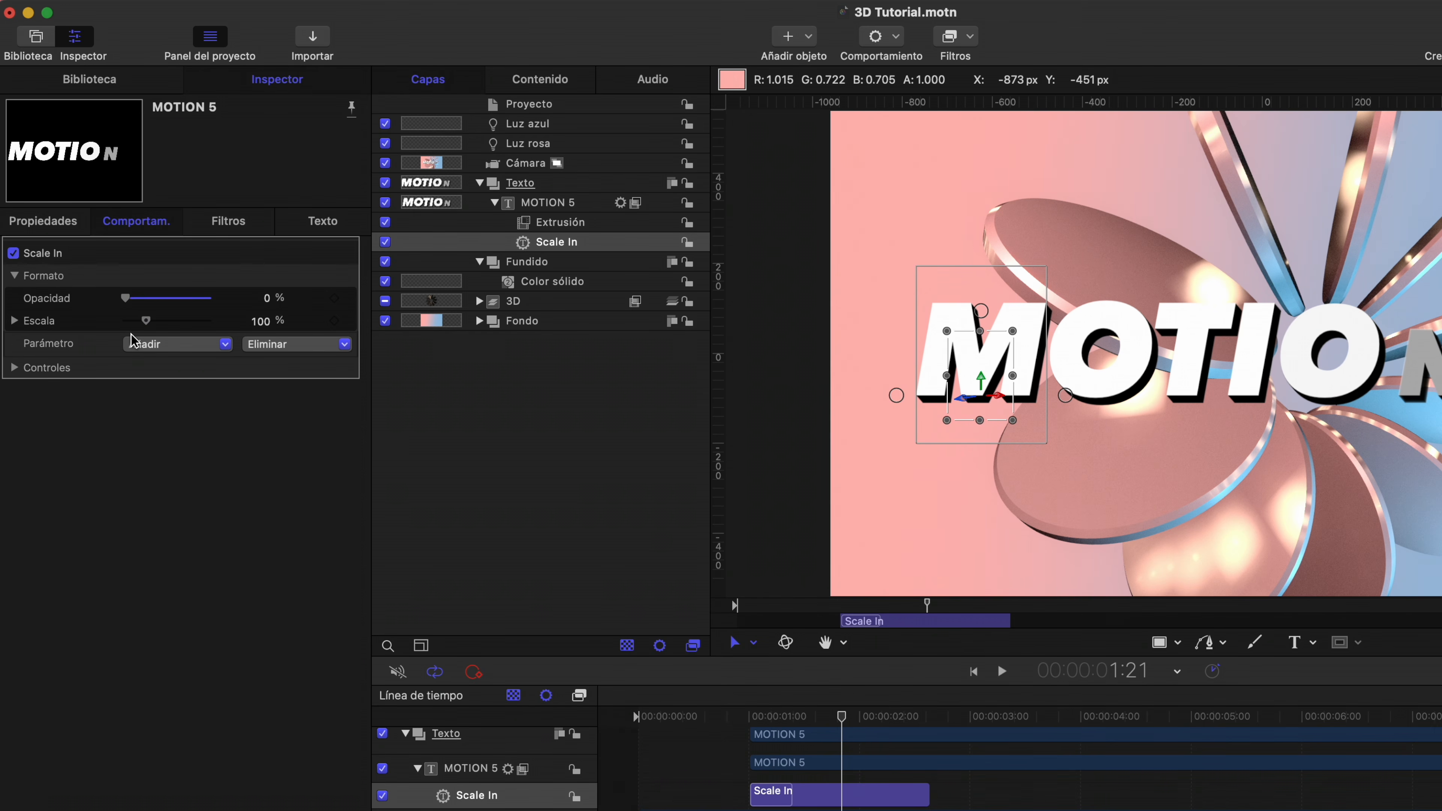
drag(146, 322, 127, 322)
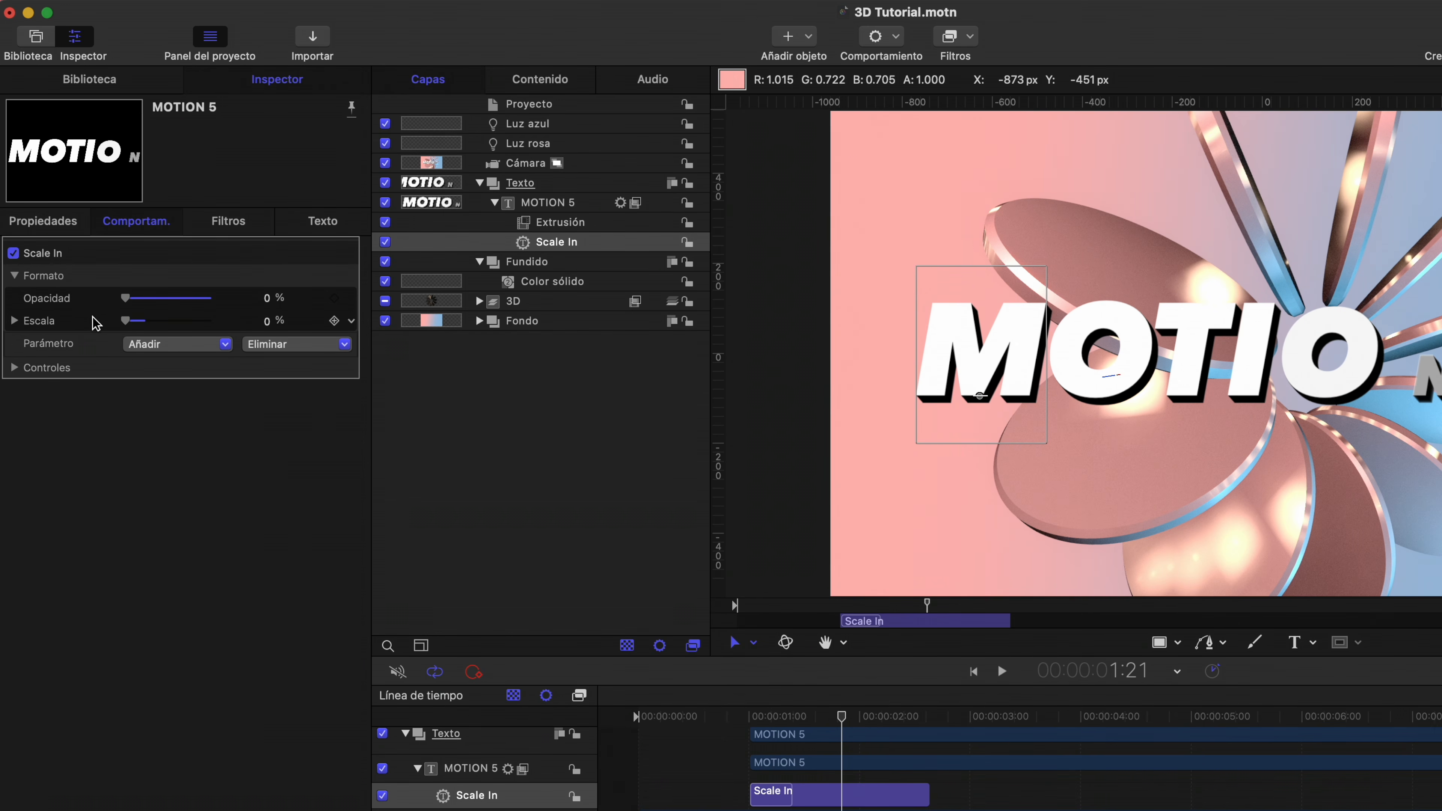
click(287, 345)
mouse_move(296, 370)
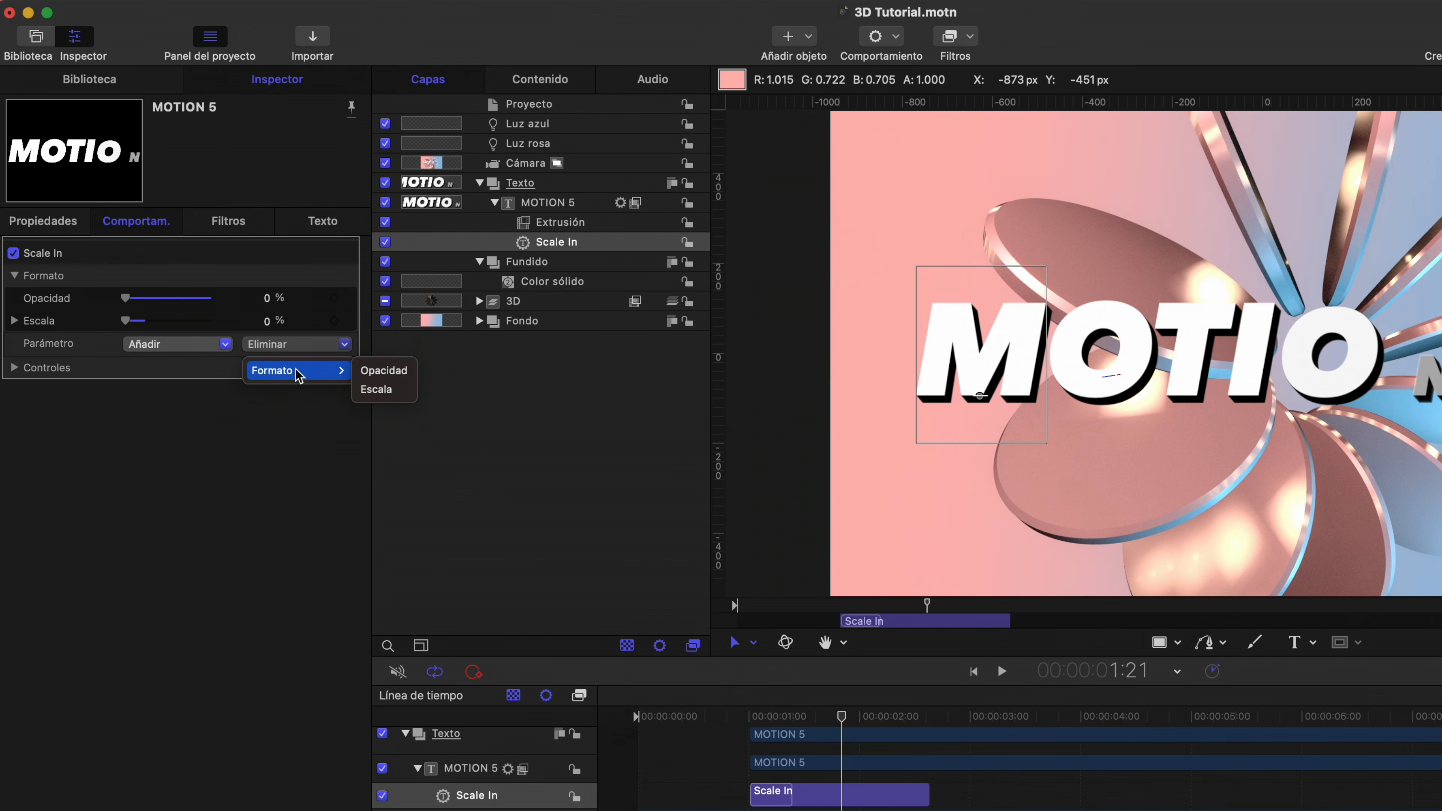
click(395, 371)
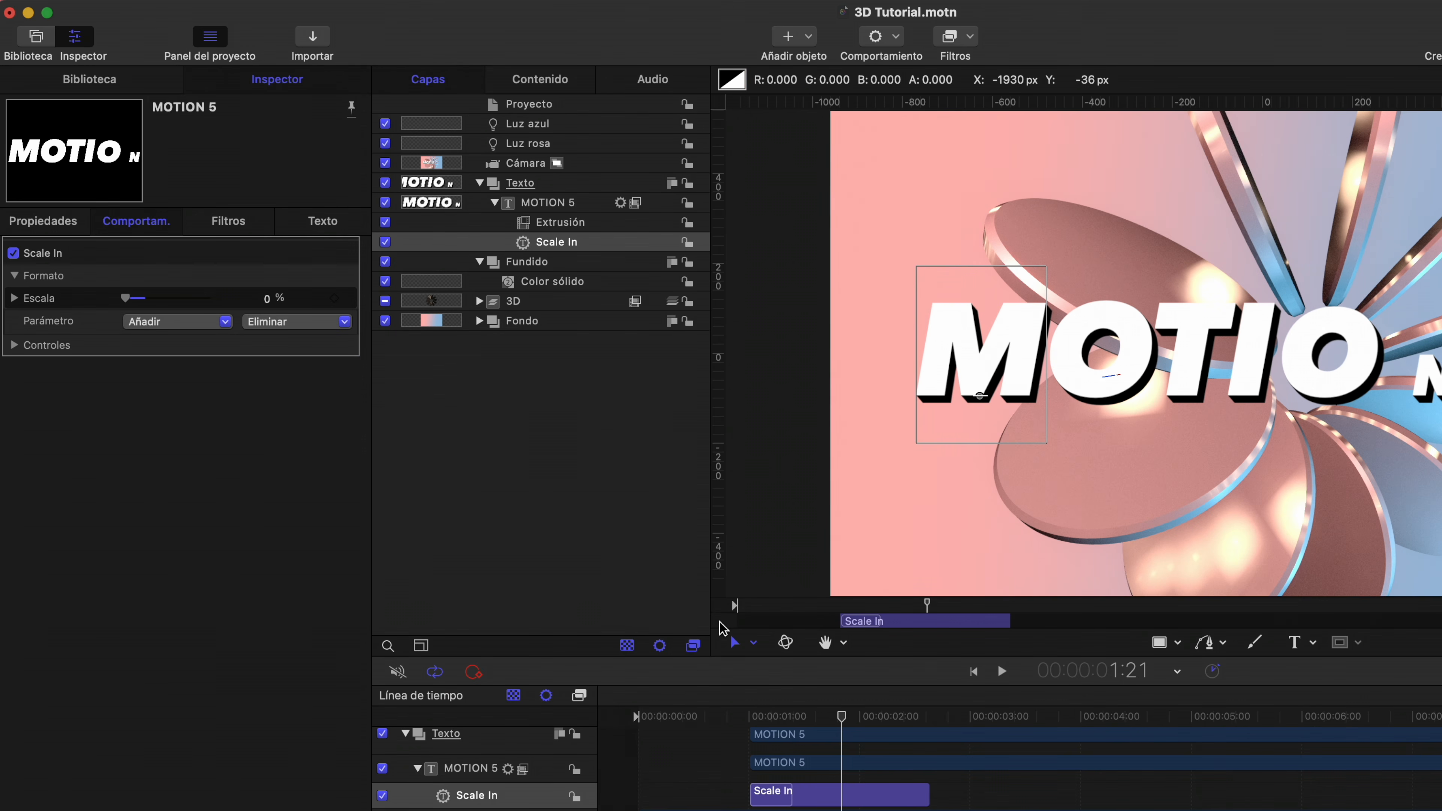
drag(772, 717, 757, 717)
key(space)
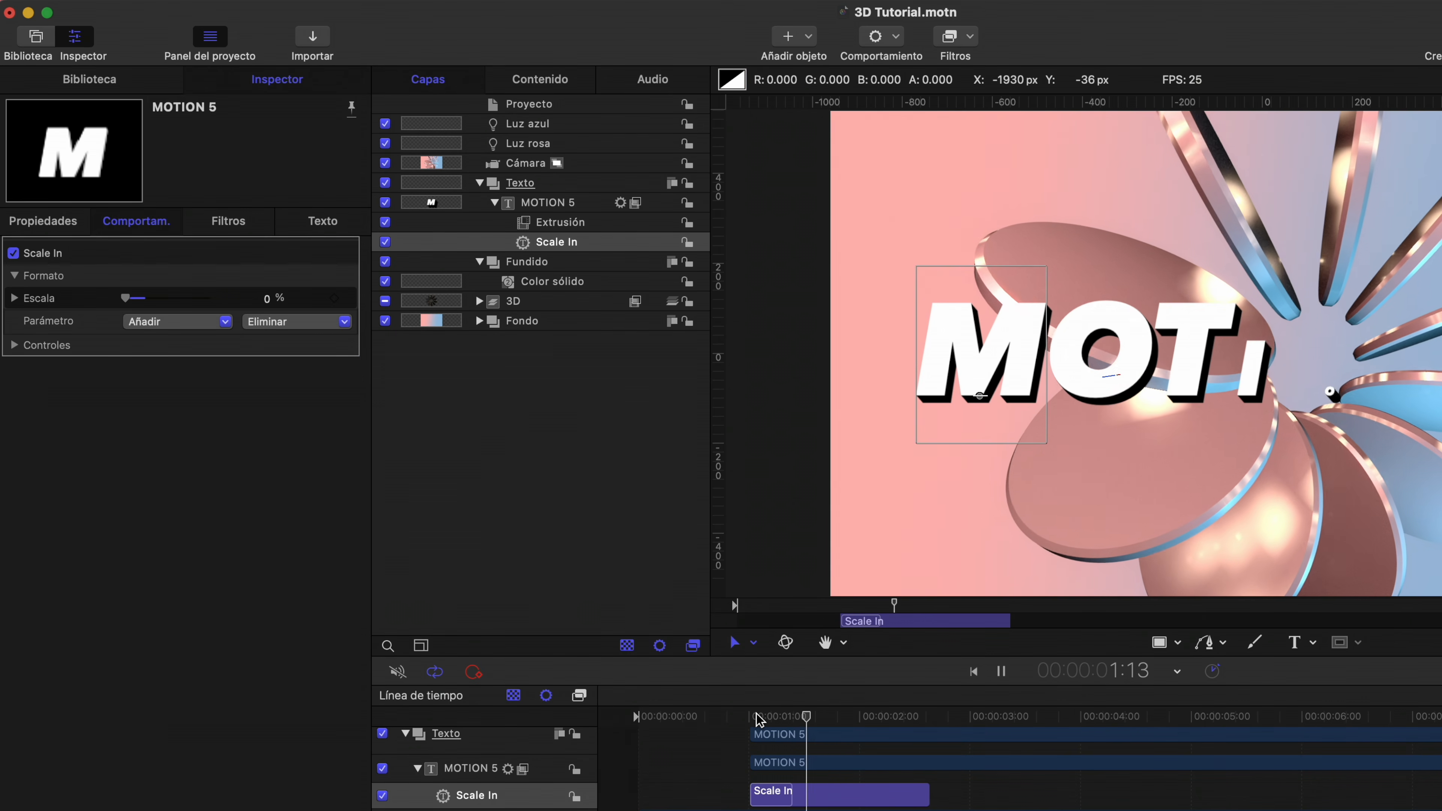
key(space)
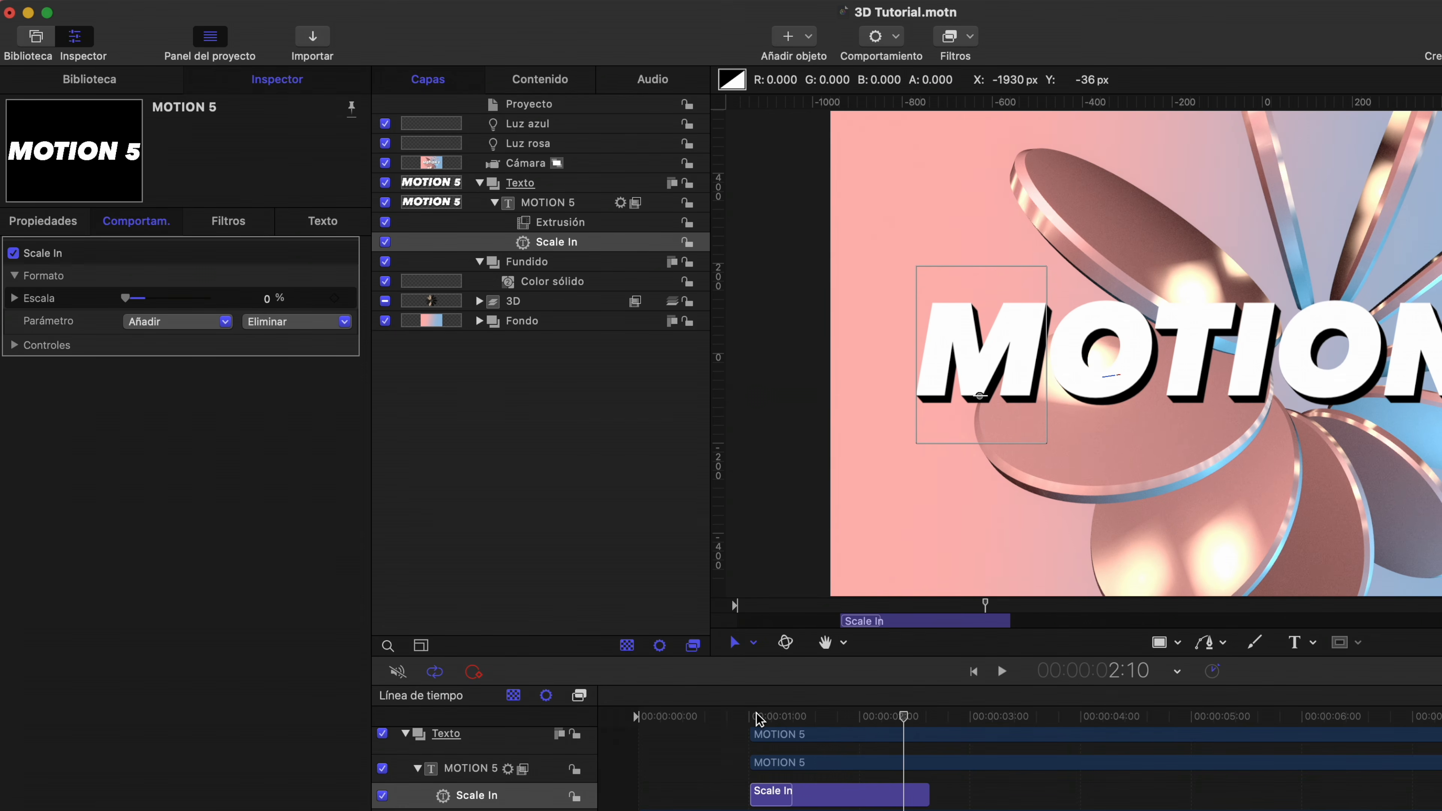
Shorten the Scale In behaviour to end at about 2:04 and set its Doble página to 5,0
click(15, 346)
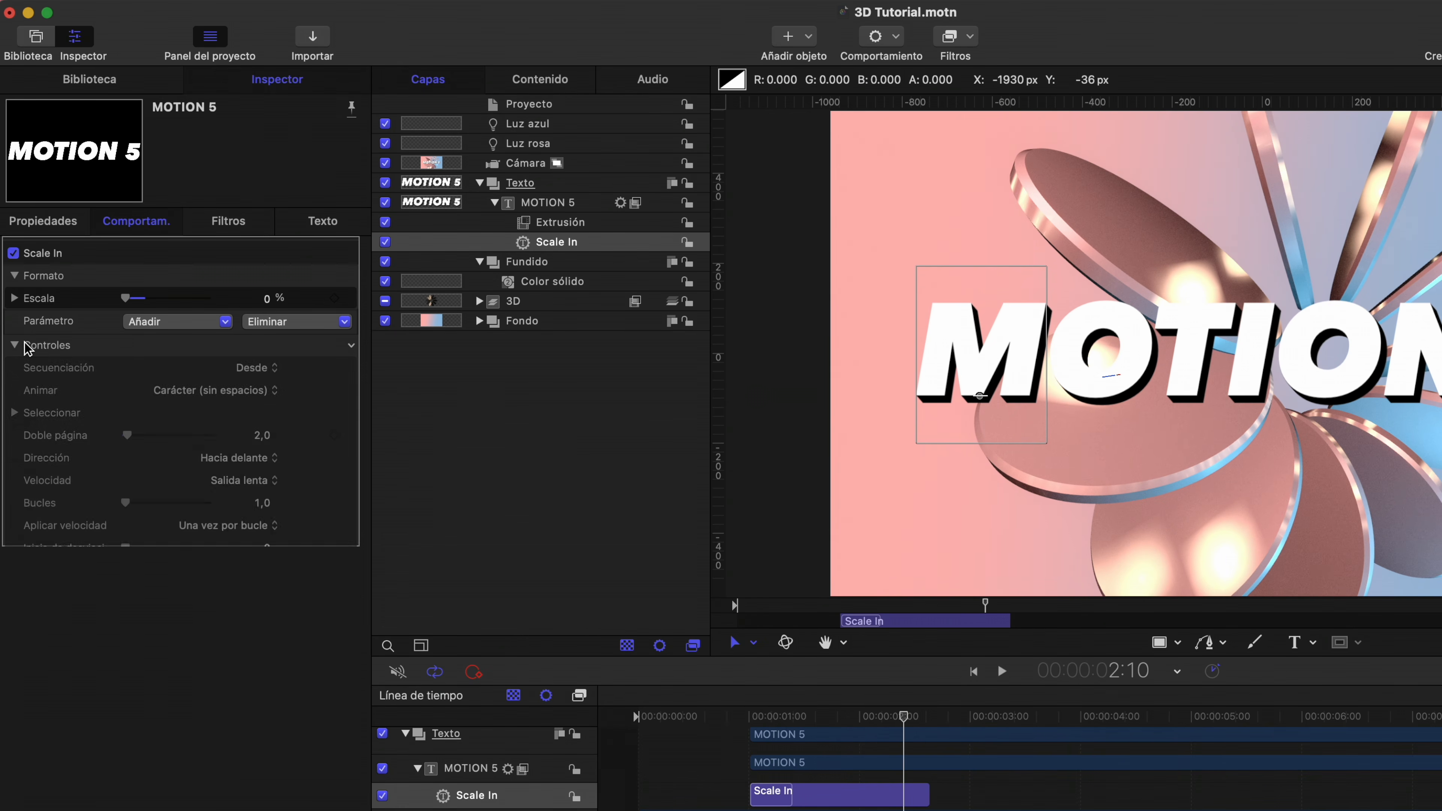
drag(927, 792, 878, 792)
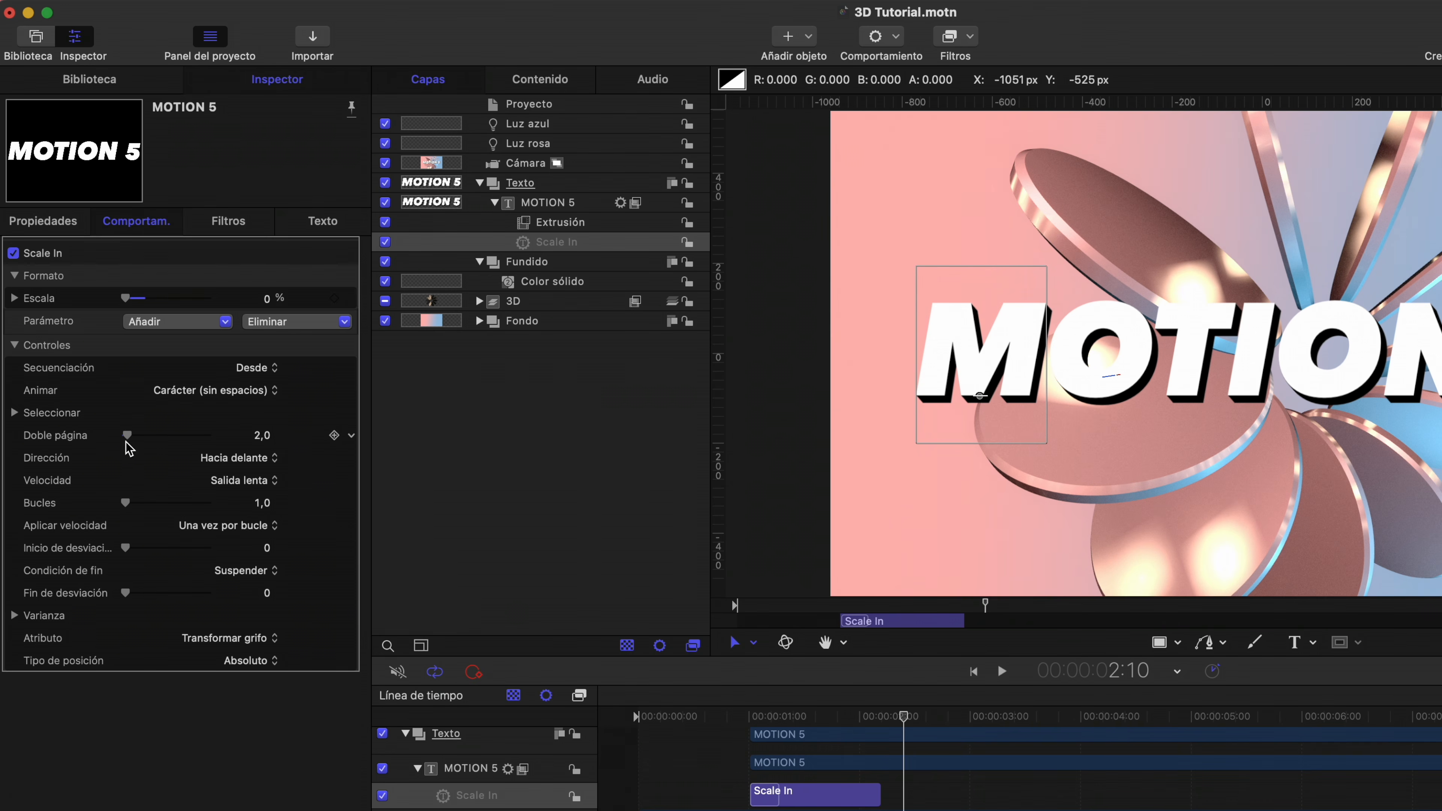
drag(850, 709, 794, 710)
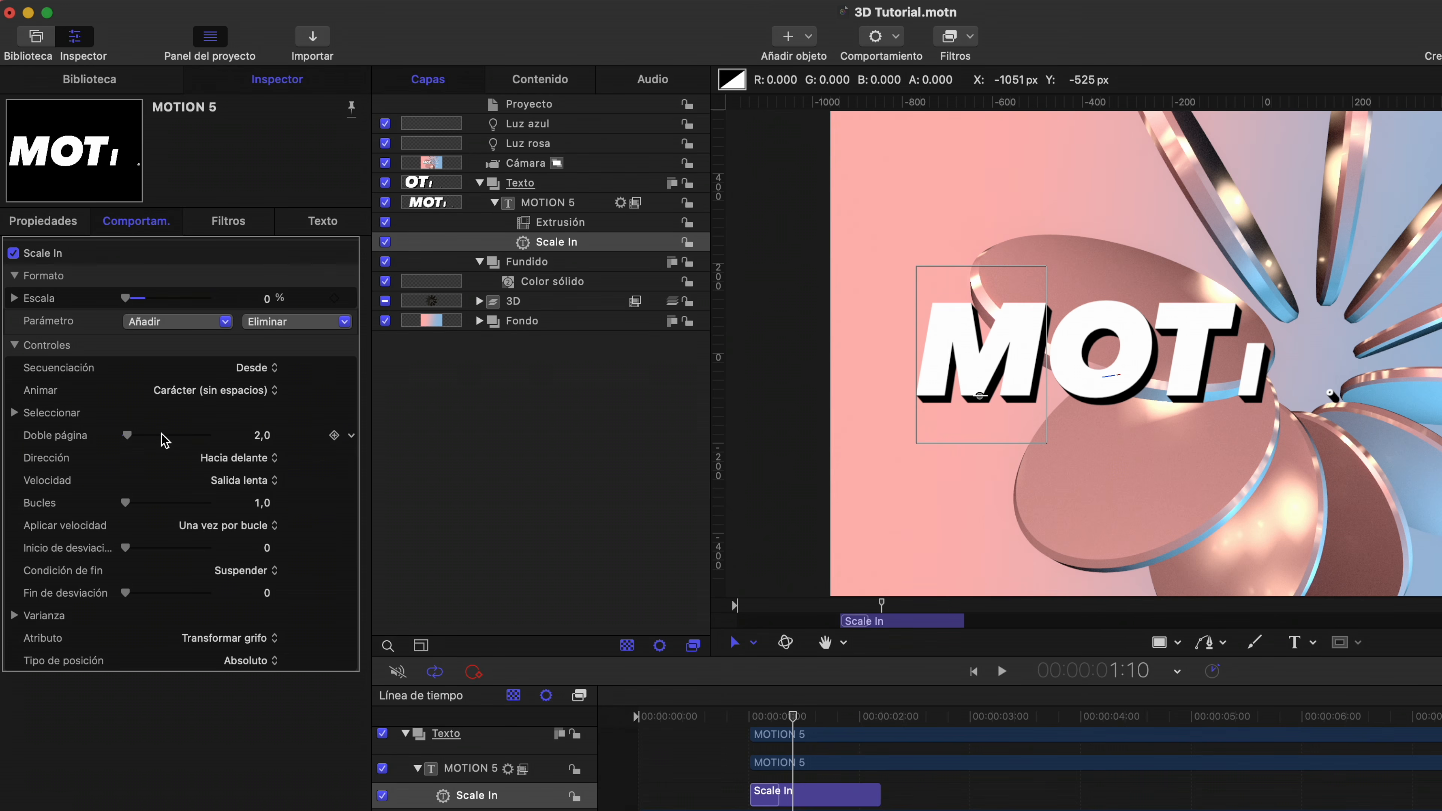
drag(129, 437, 131, 436)
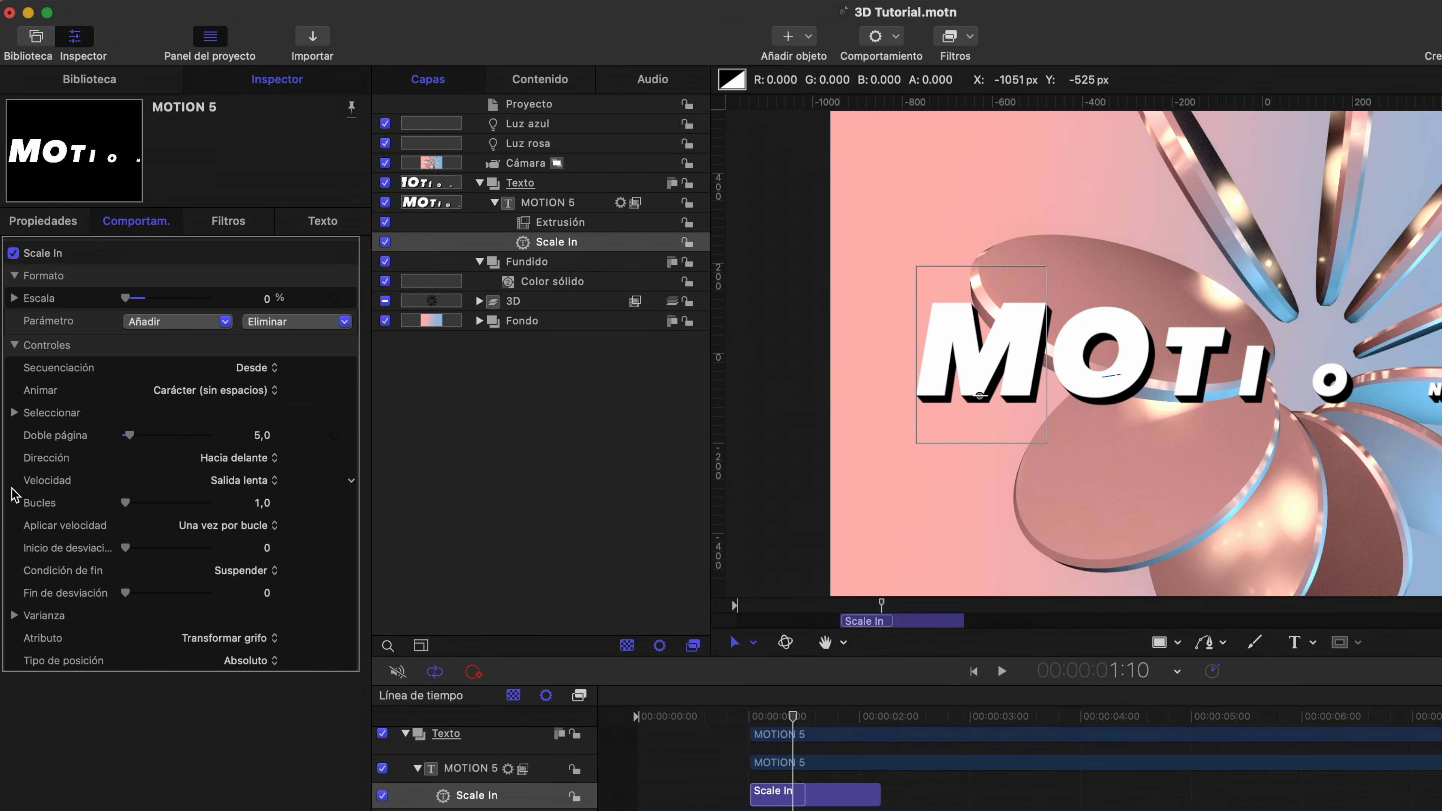
Change the Scale In behaviour's Velocidad to Desacelerar and play back the text animation
click(263, 482)
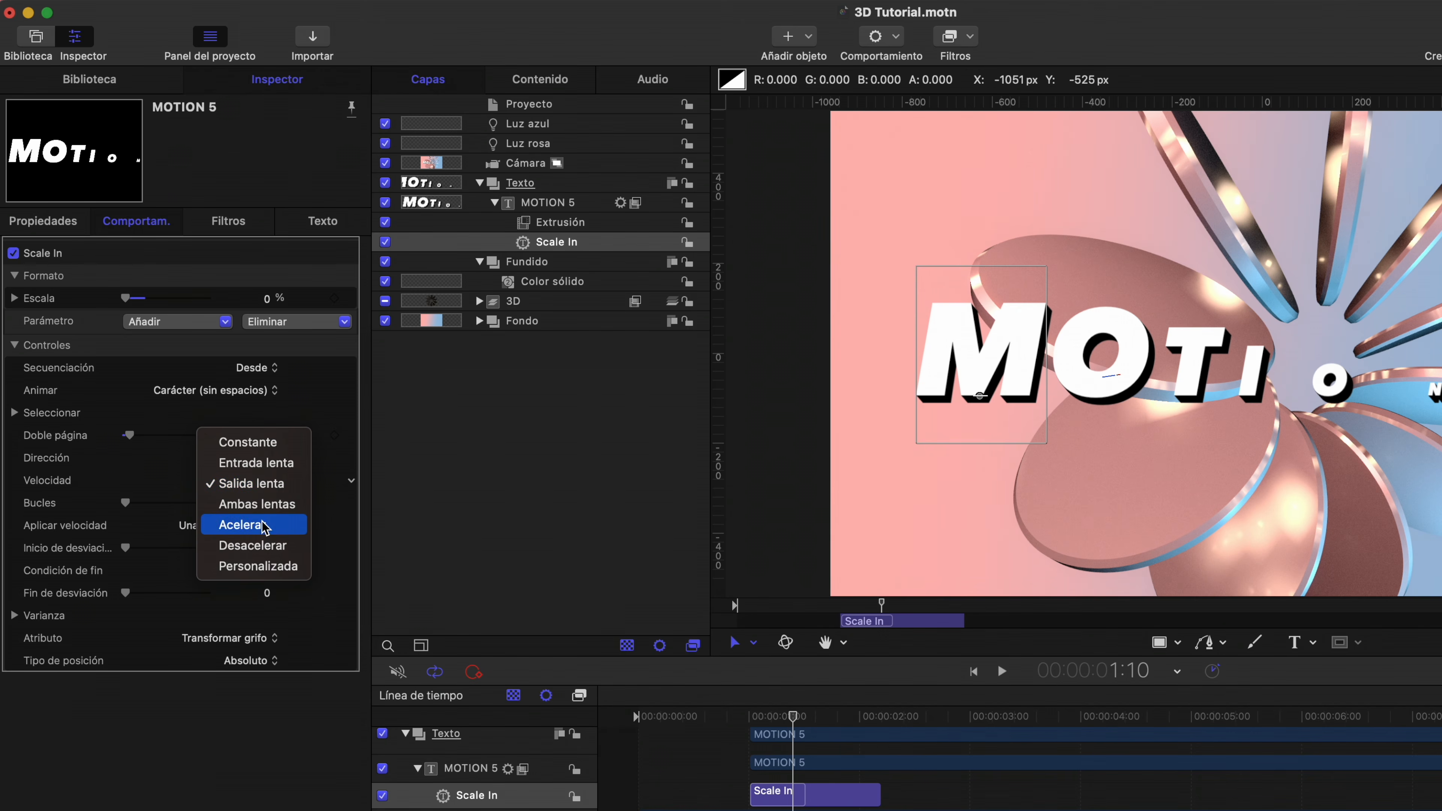
click(256, 545)
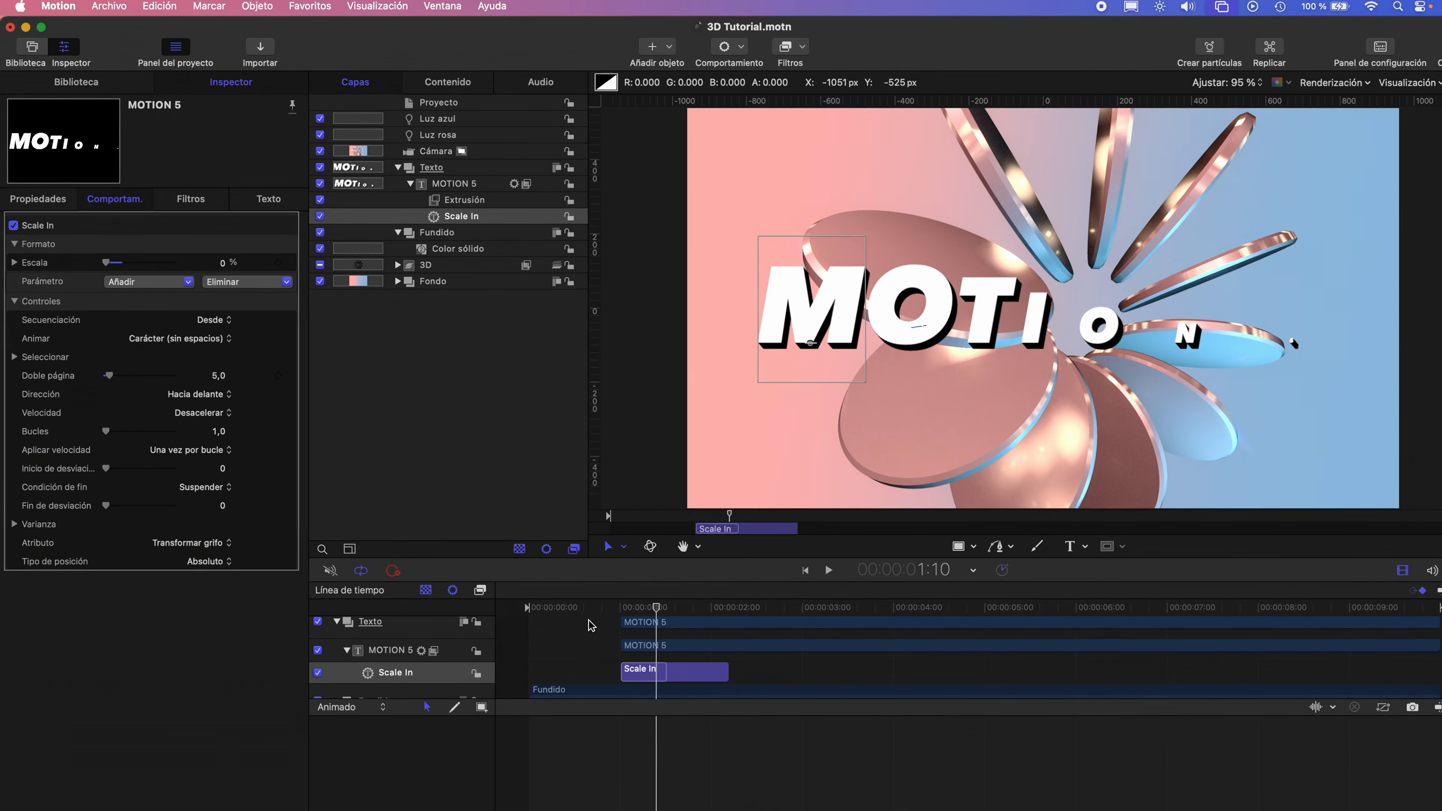
key(space)
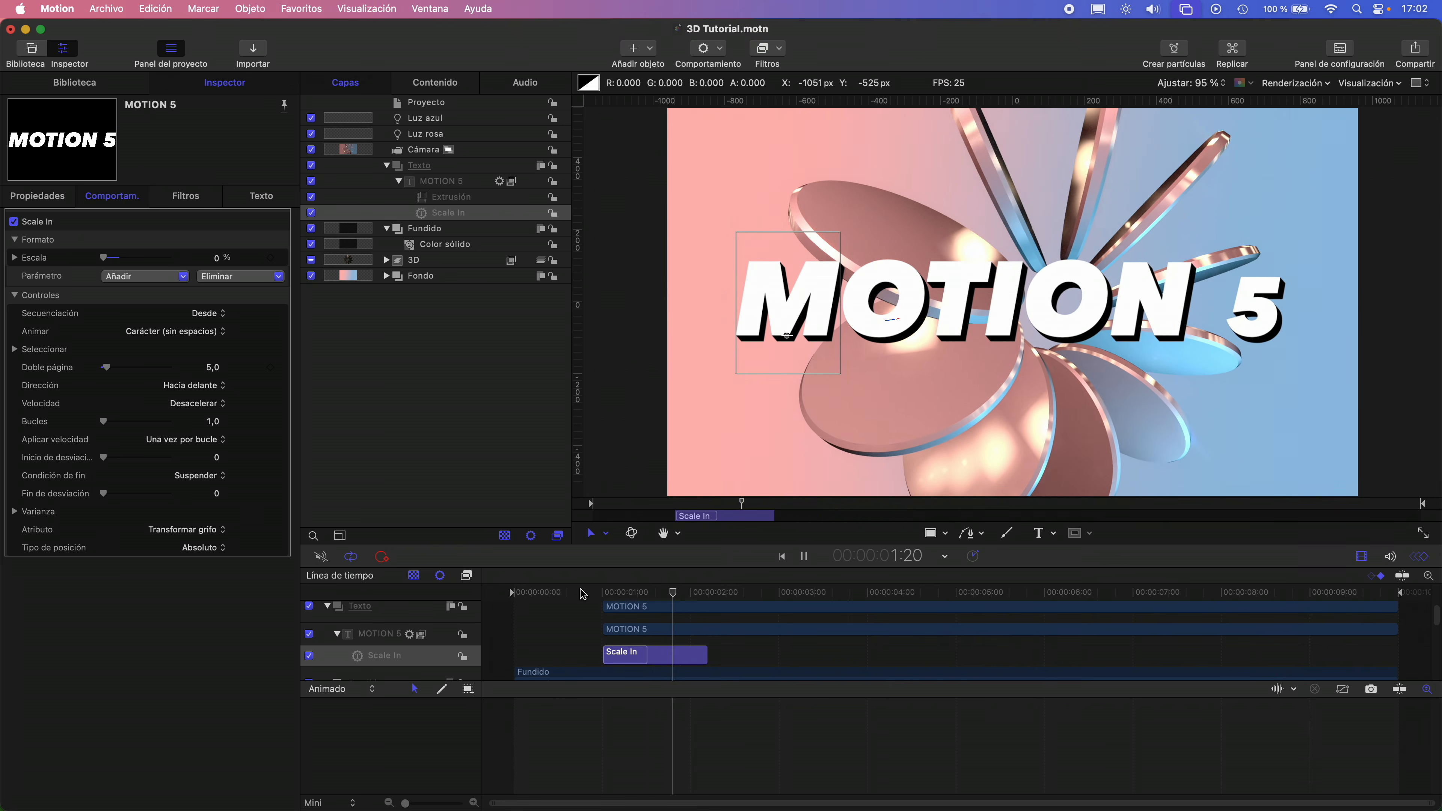
key(space)
Add a scale keyframe of 80% to the MOTION 5 text at 2:04, where Scale In ends
mouse_move(717, 596)
mouse_down()
mouse_move(681, 597)
mouse_move(706, 597)
mouse_up()
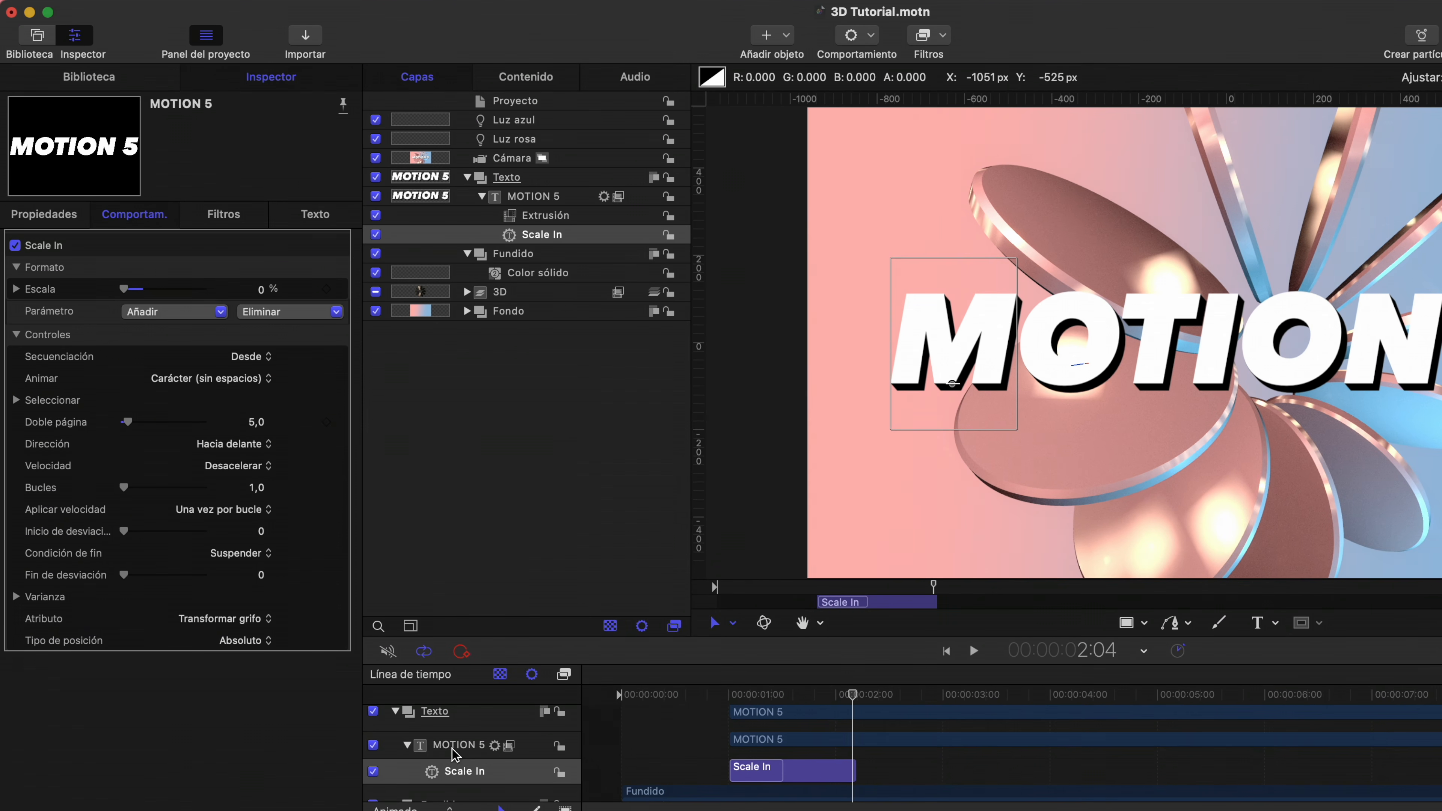
click(378, 636)
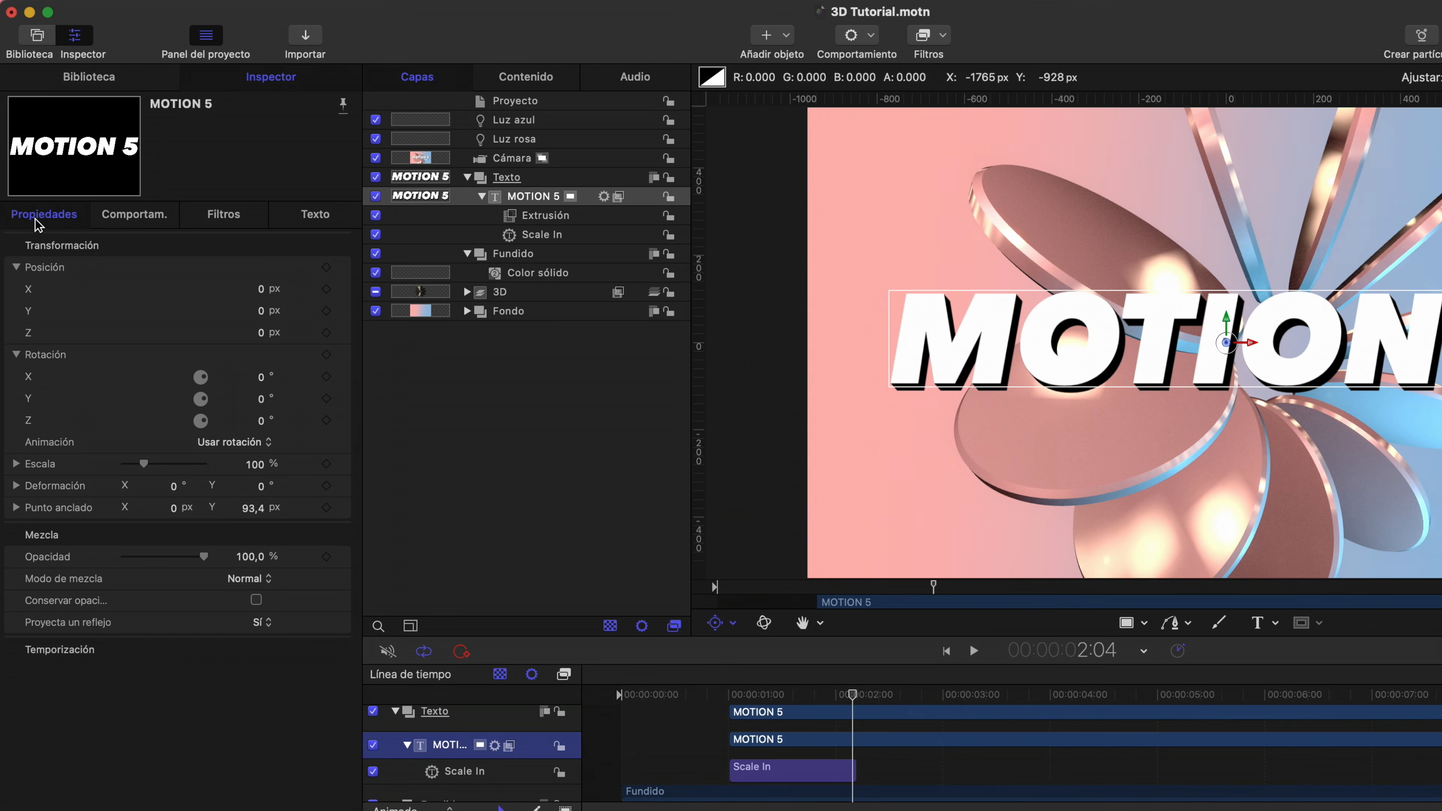
click(261, 469)
text(80)
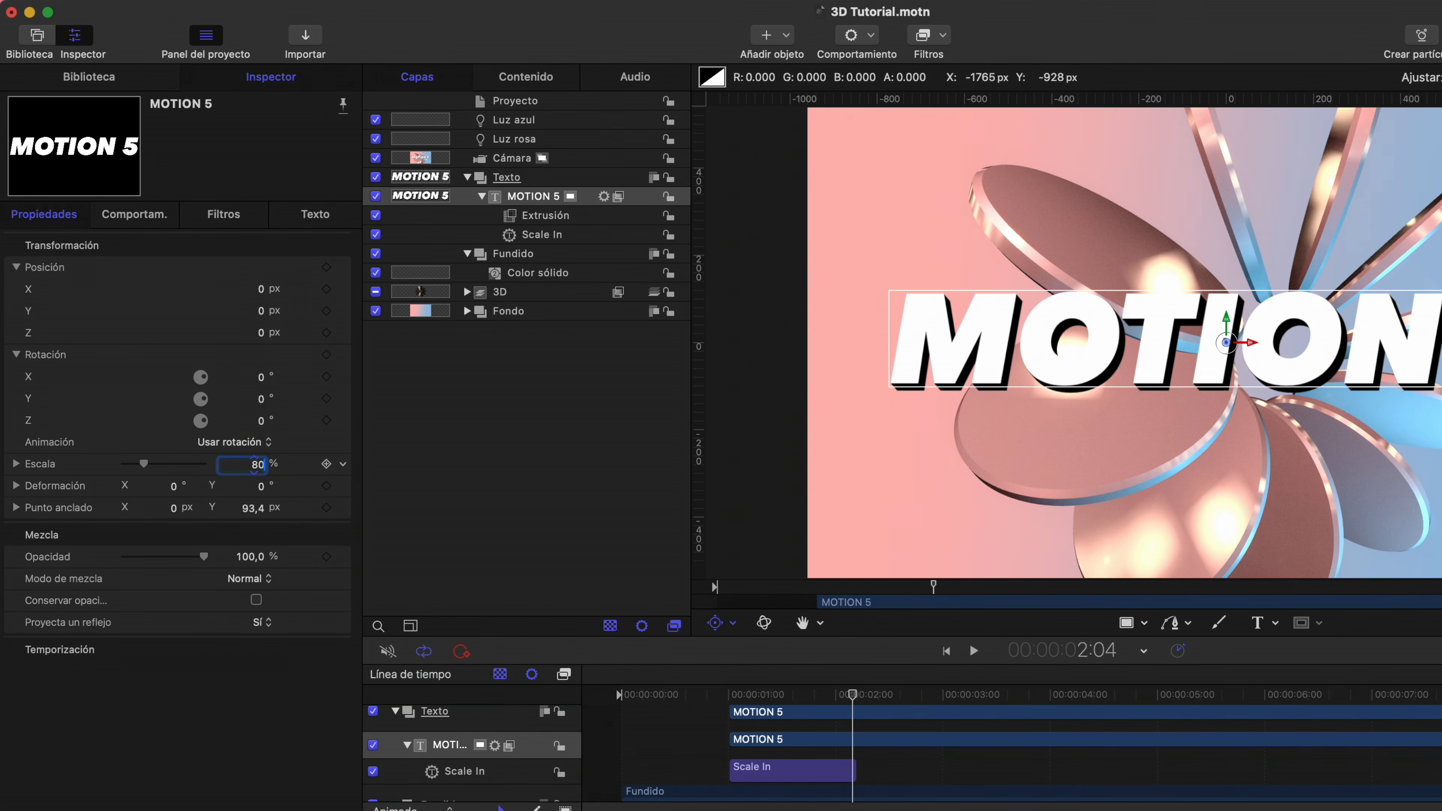
key(Return)
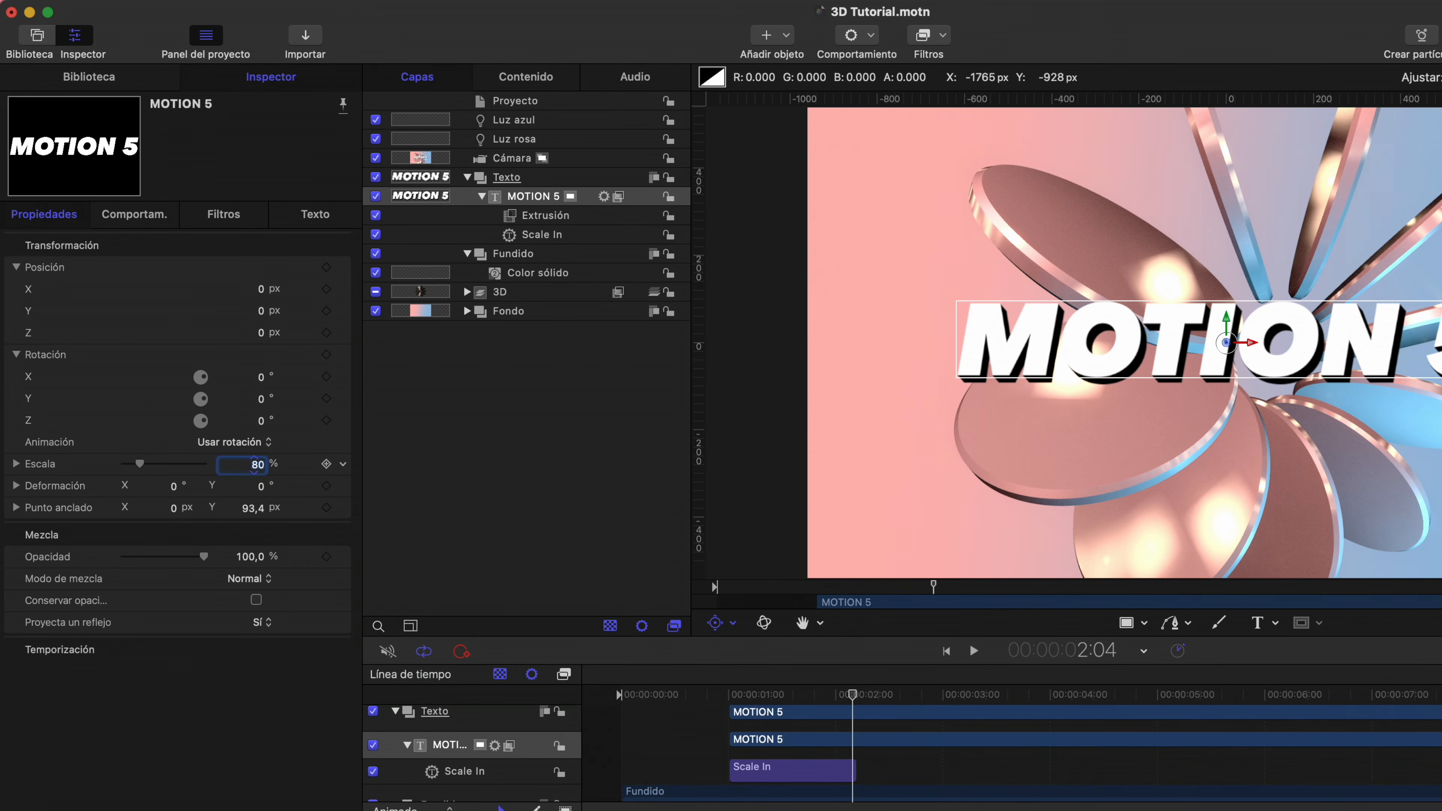
click(326, 465)
Set the MOTION 5 text's scale to 100% at 2:19 as the second keyframe
drag(856, 699, 920, 700)
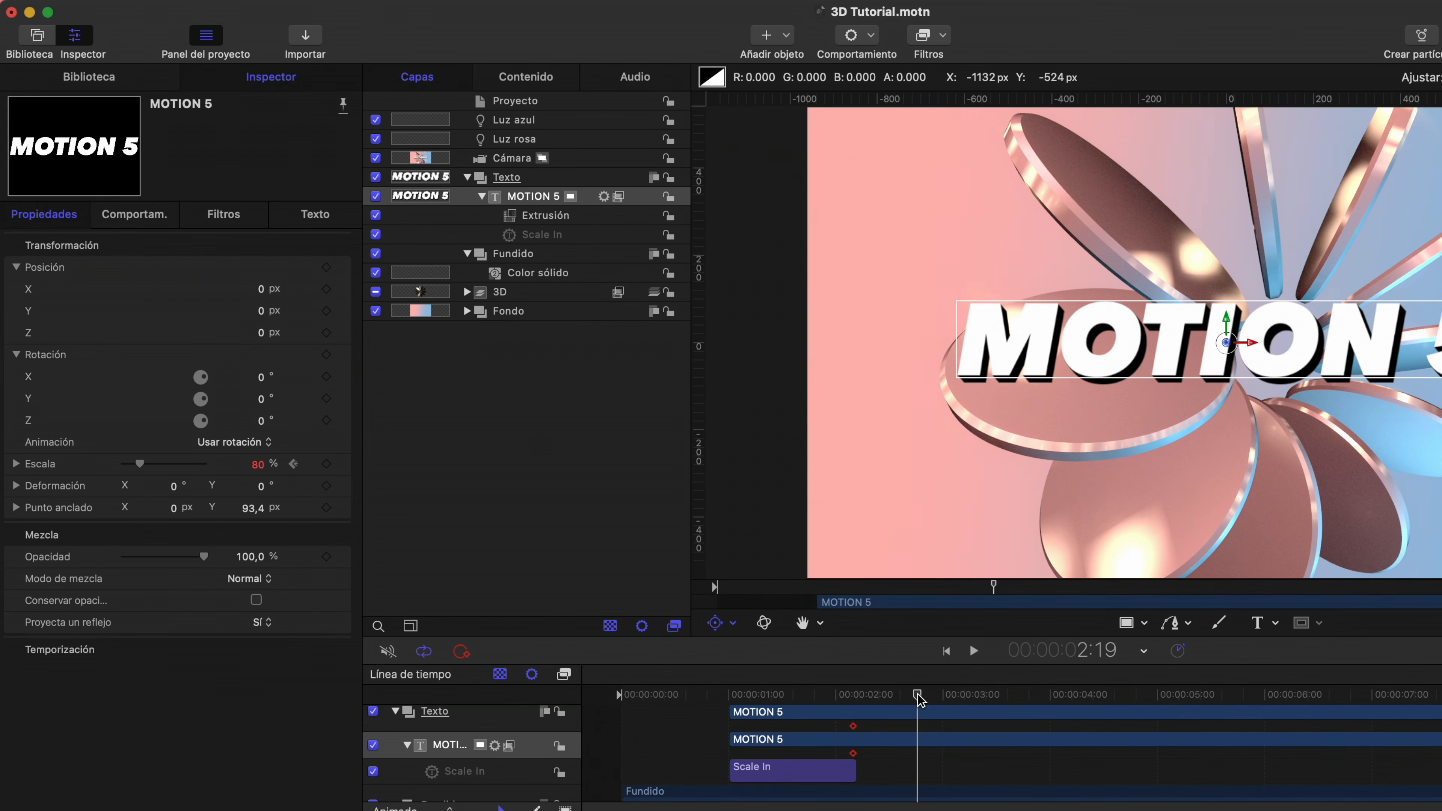
click(261, 469)
text(100)
key(Return)
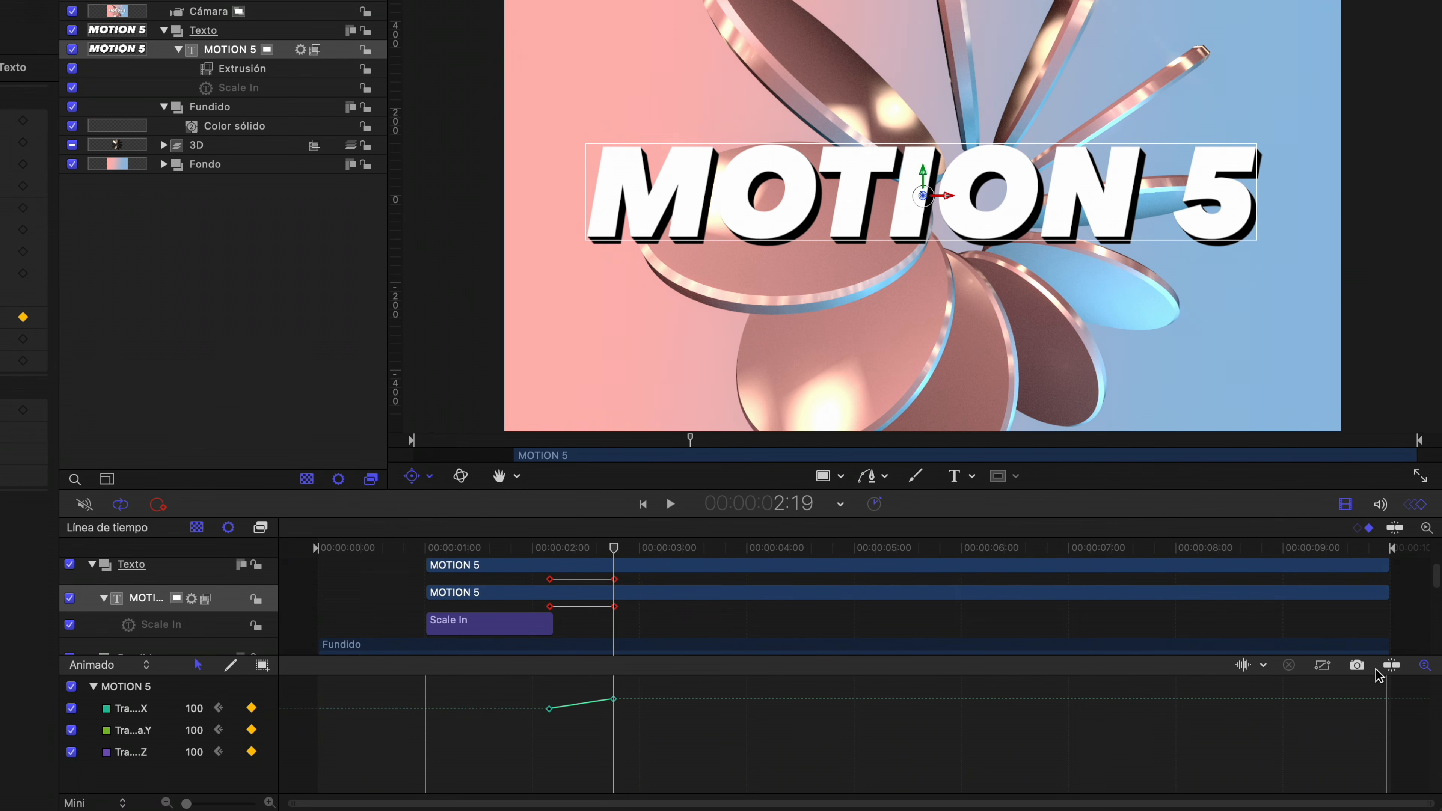
Select the MOTION 5 text's scale keyframes in the curve editor and change their interpolation to Bézier
click(1424, 667)
click(1424, 667)
drag(658, 686, 472, 794)
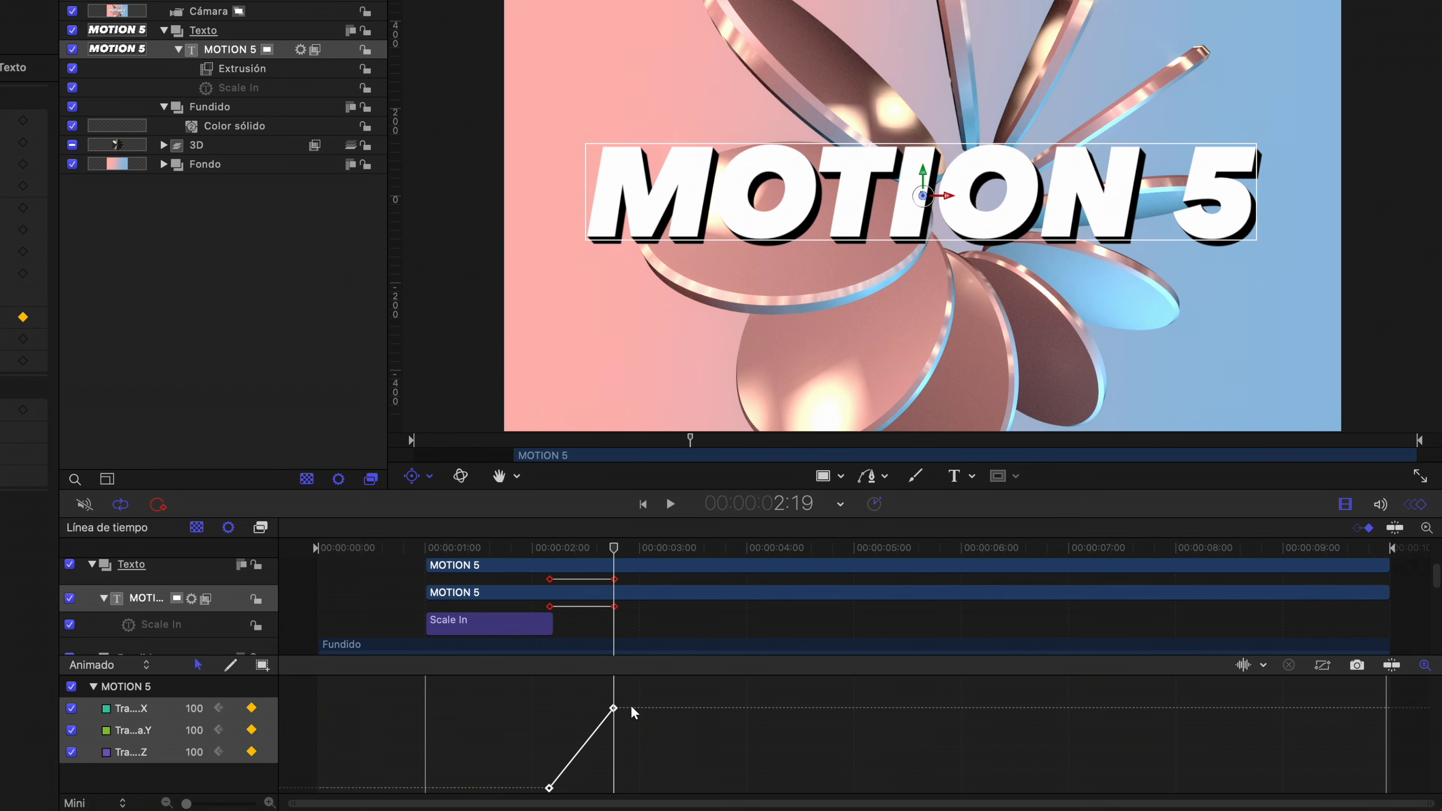
right_click(614, 710)
mouse_move(687, 744)
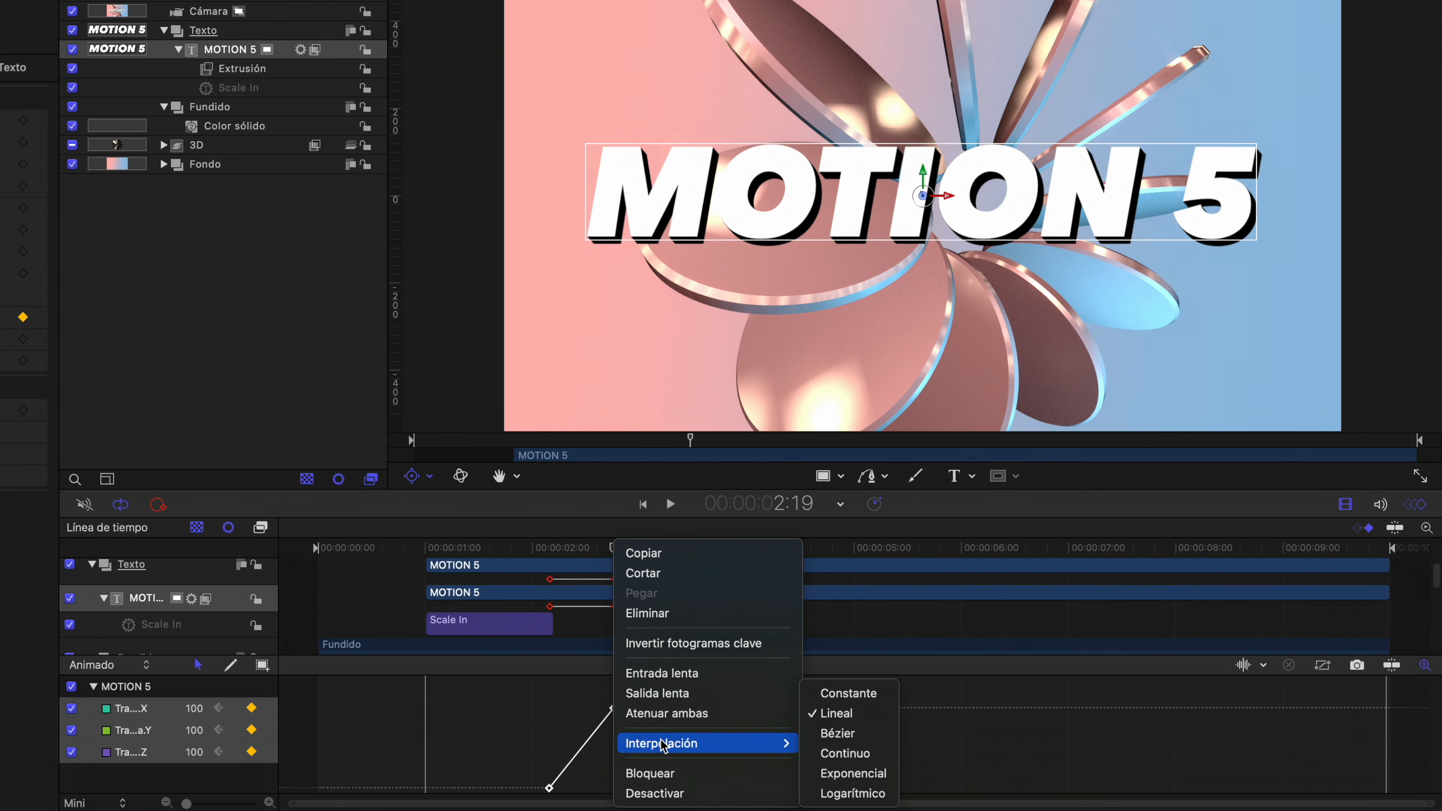
click(879, 738)
Shape the Bézier handles of both scale keyframes into a smooth S-curve and play back the text animation
click(673, 691)
drag(670, 686, 605, 793)
drag(573, 766, 614, 787)
click(614, 681)
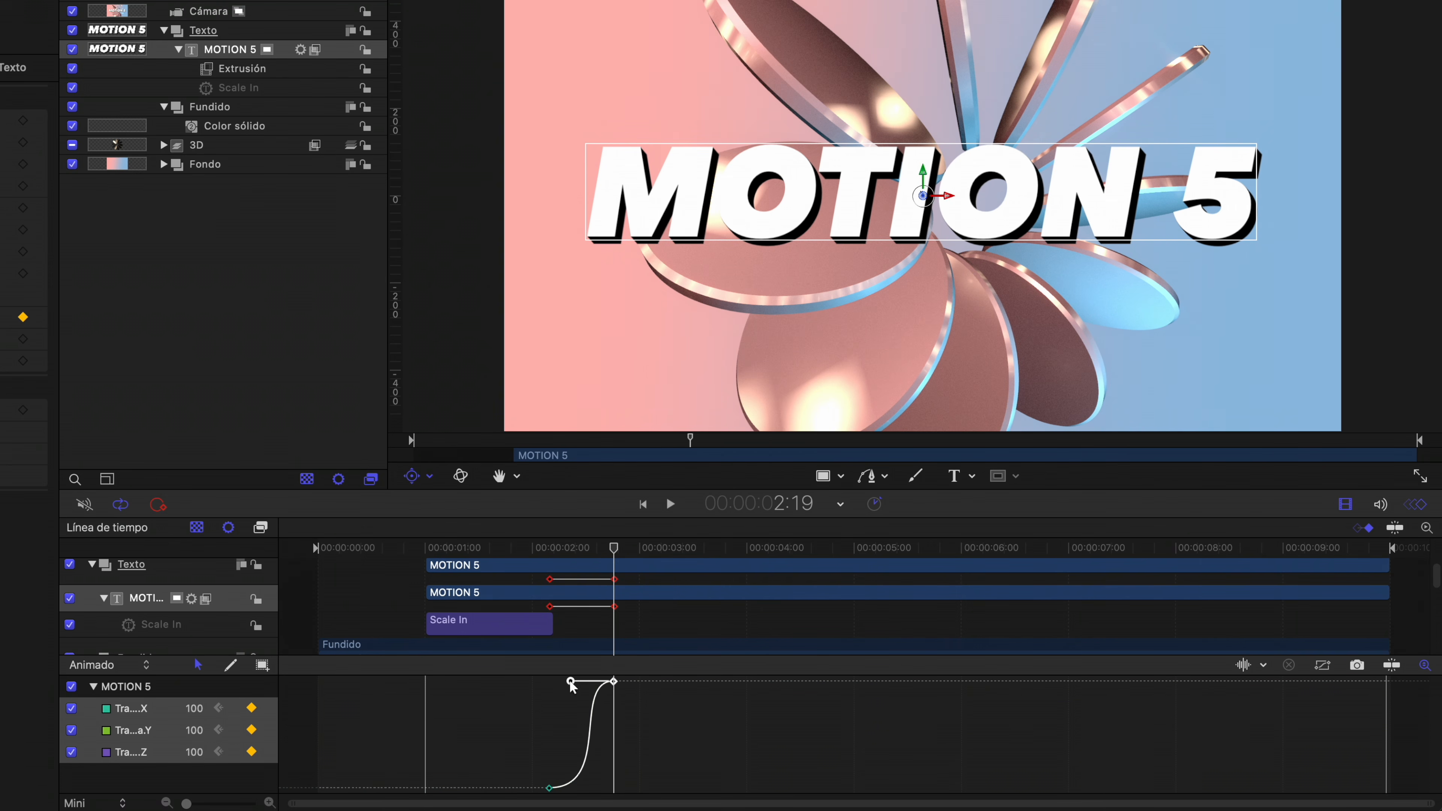
drag(557, 548, 417, 547)
click(366, 600)
key(space)
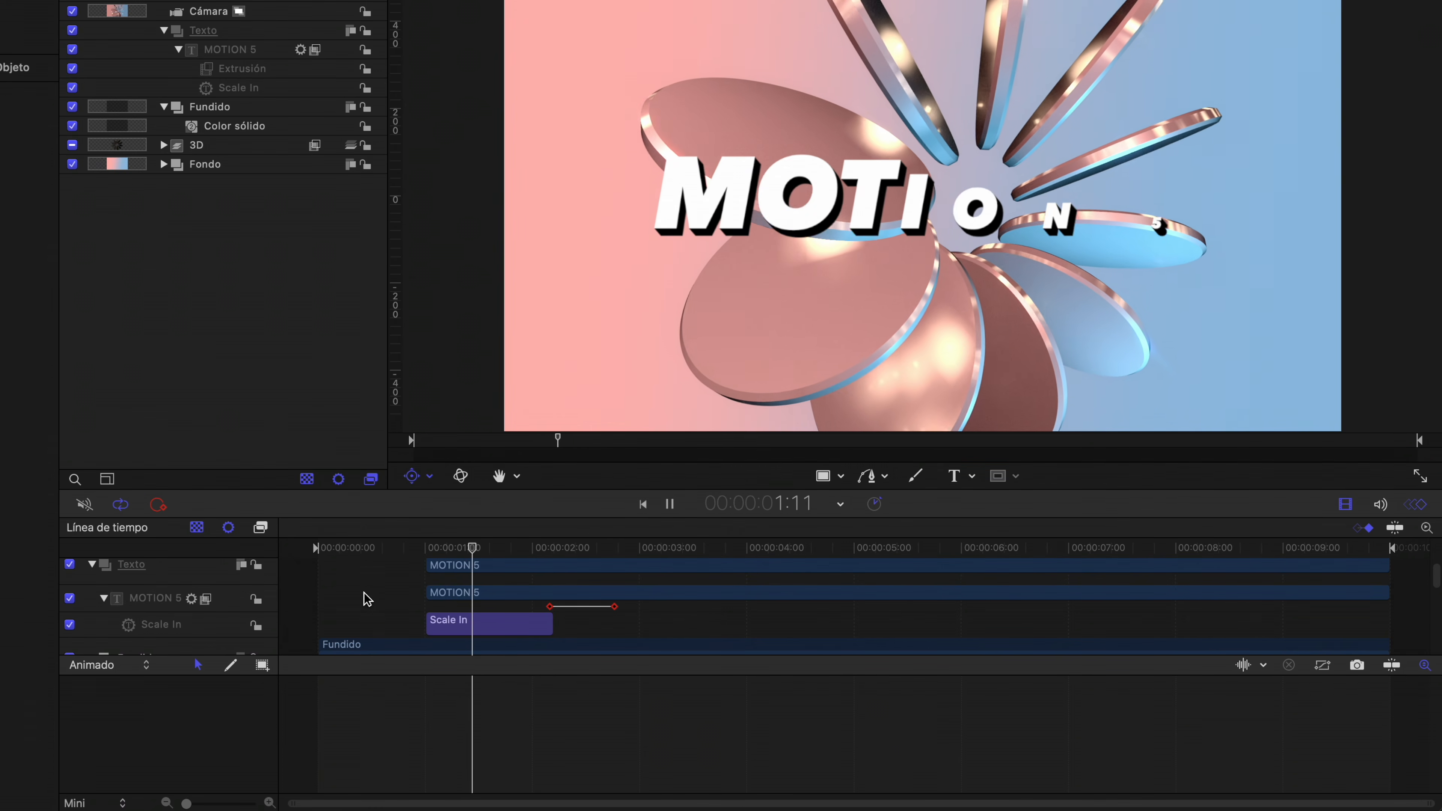
key(space)
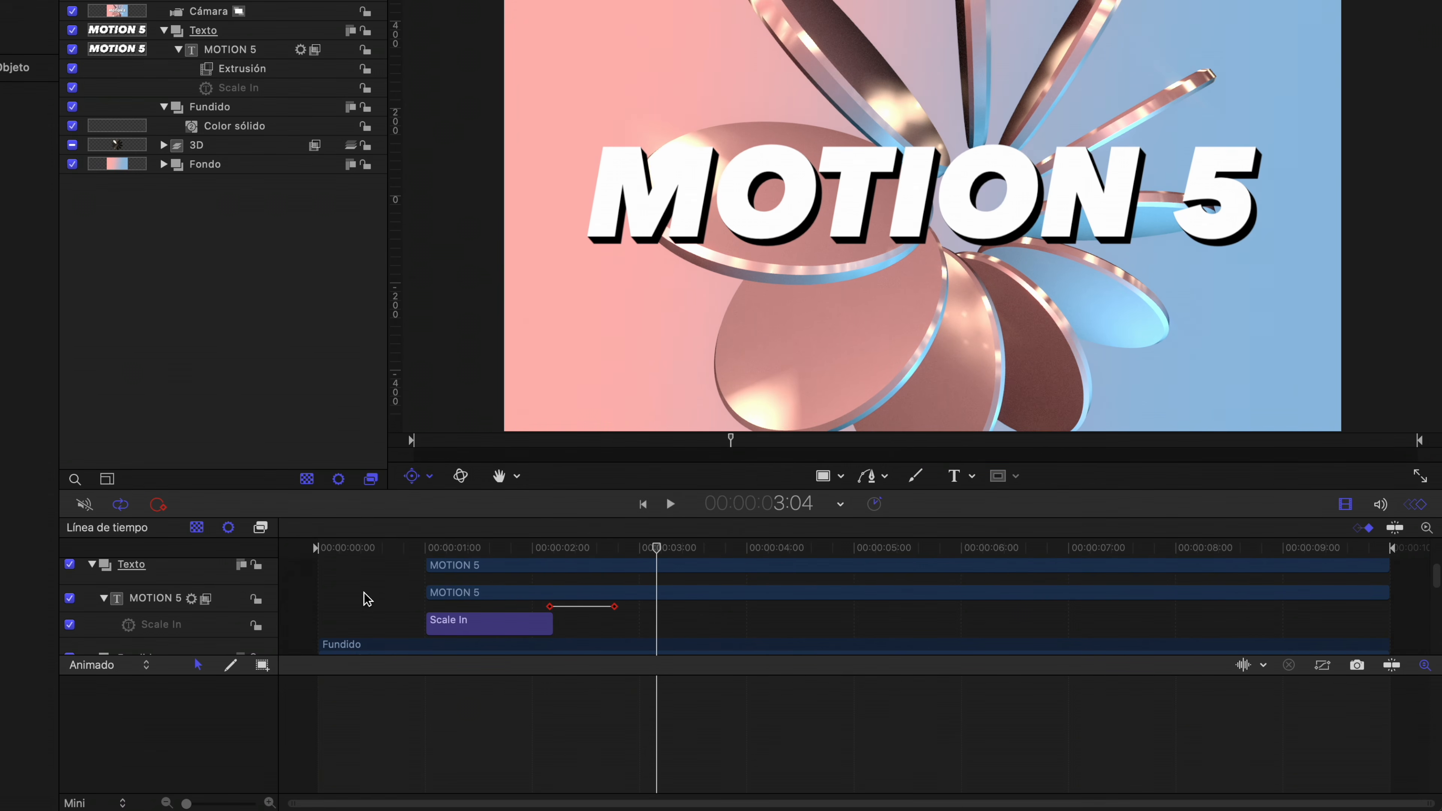
Move the MOTION 5 text's first scale keyframe earlier to about 2:01 and replay the scale animation
drag(552, 608, 537, 607)
click(506, 548)
key(space)
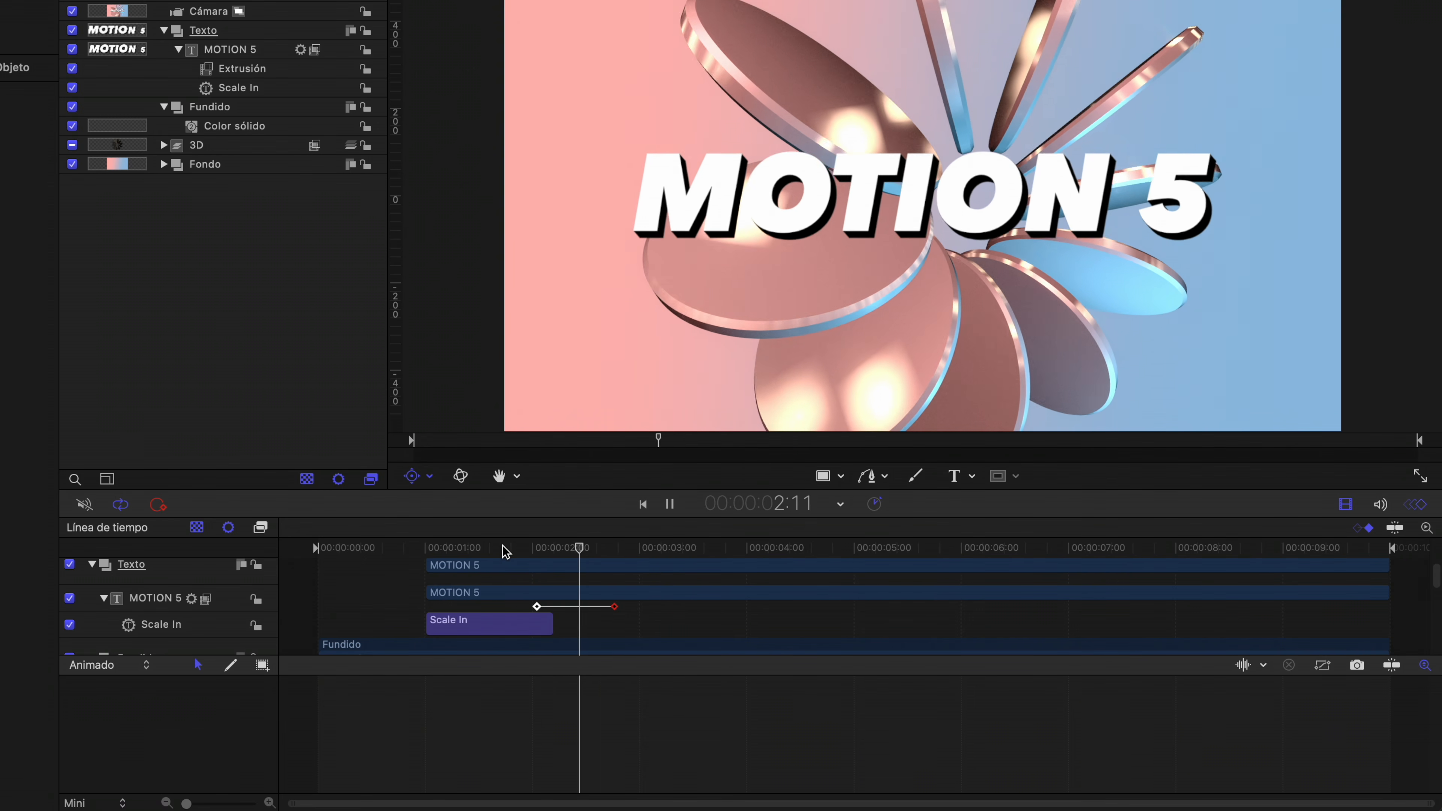
click(506, 549)
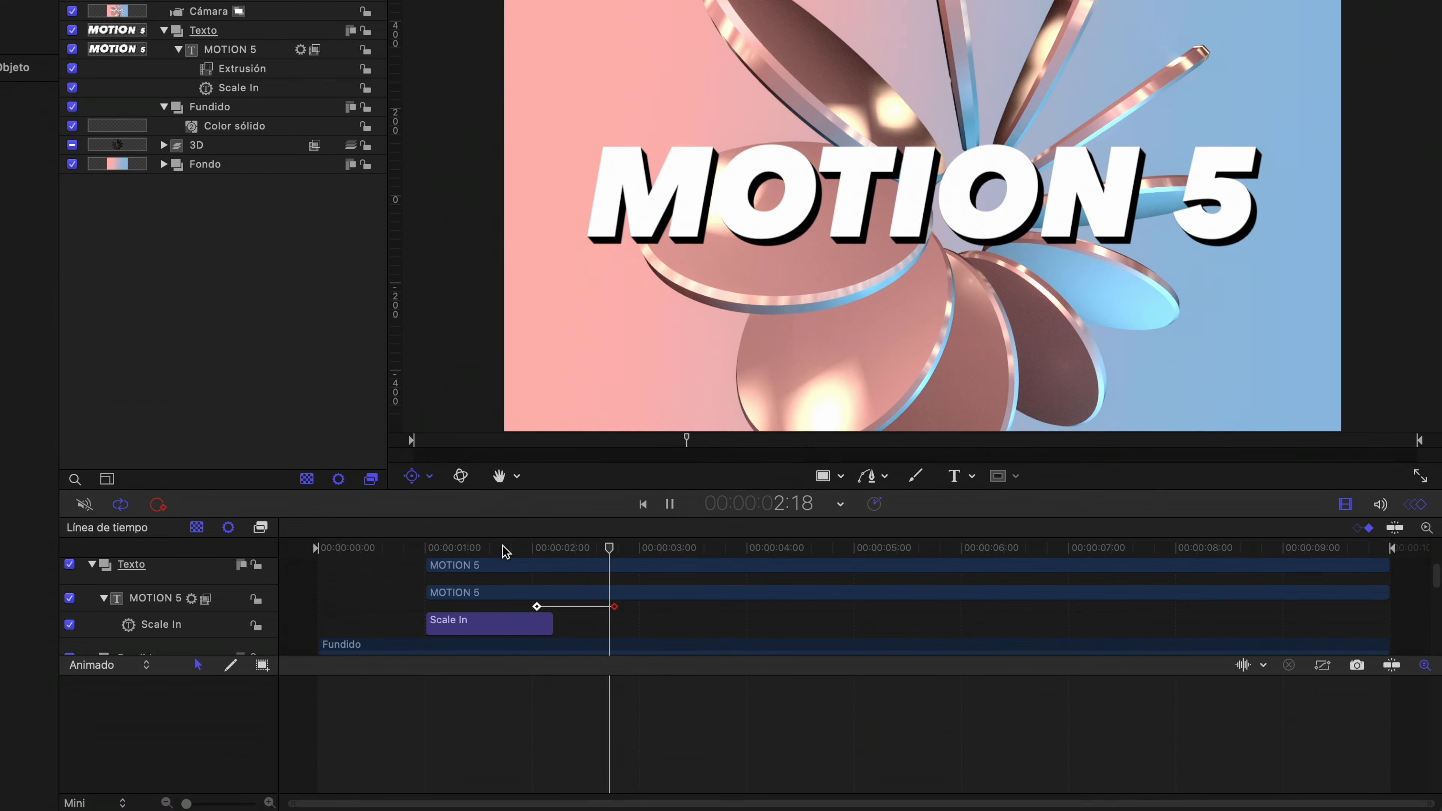
key(space)
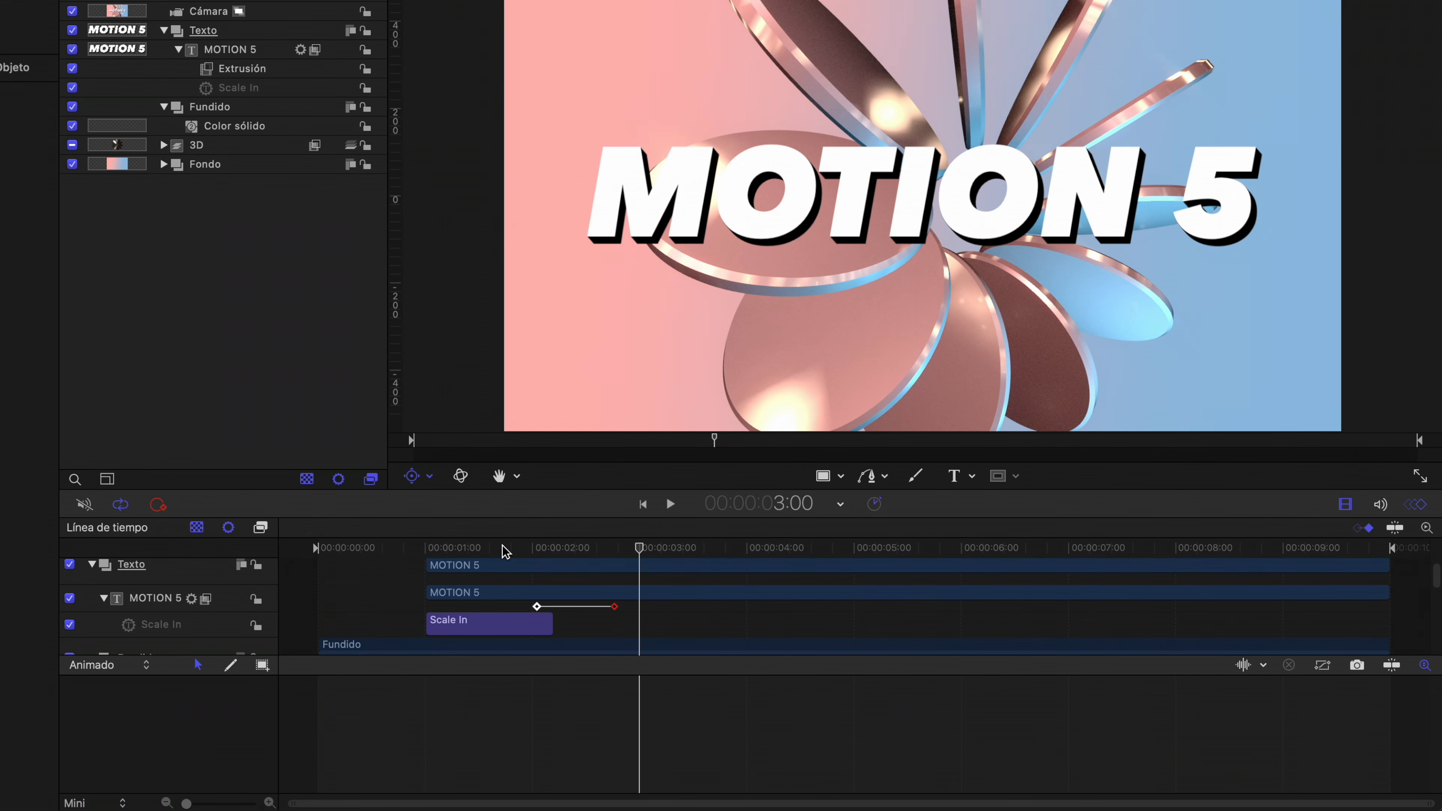
Trim the end of the MOTION 5 text layer to 9:00
click(1284, 549)
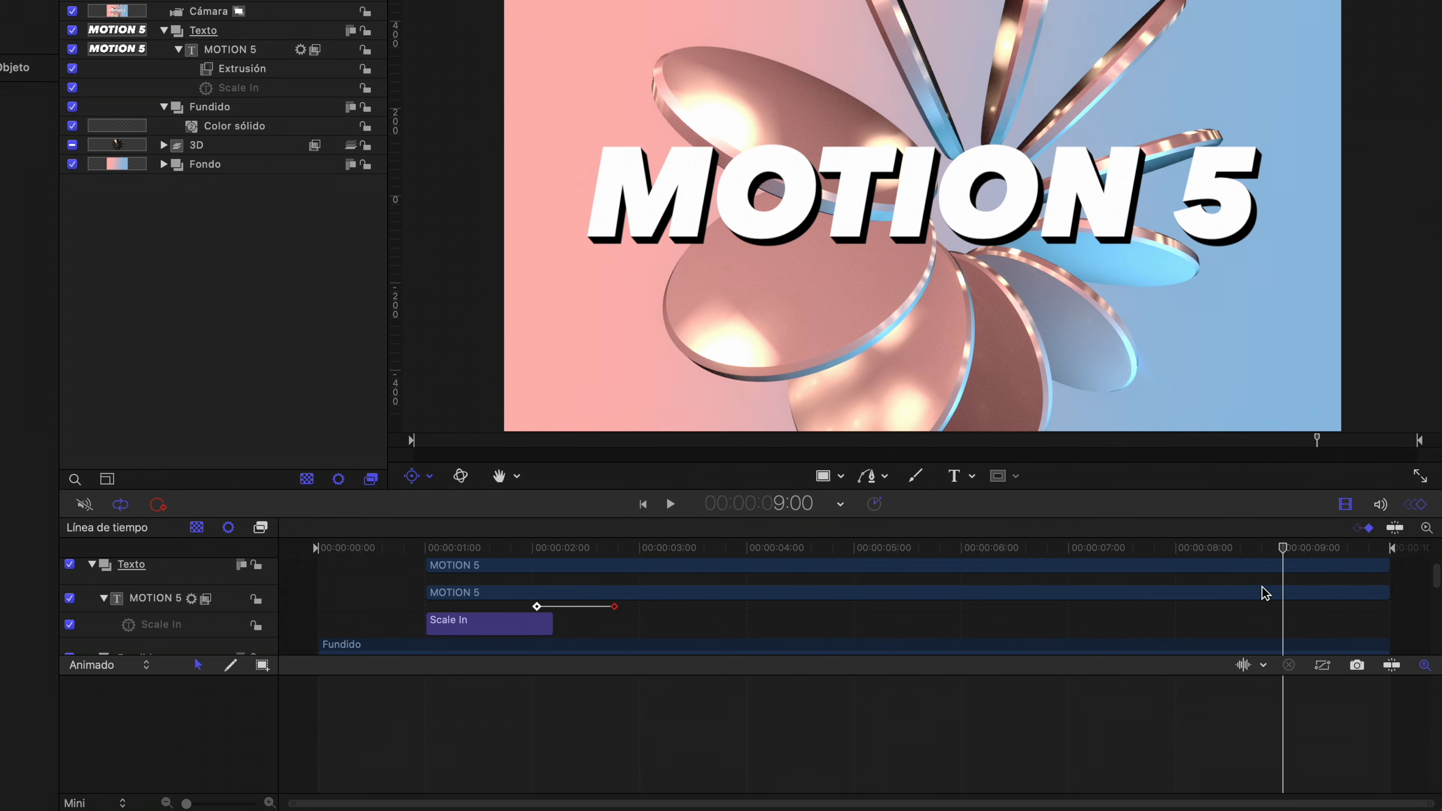
click(1272, 594)
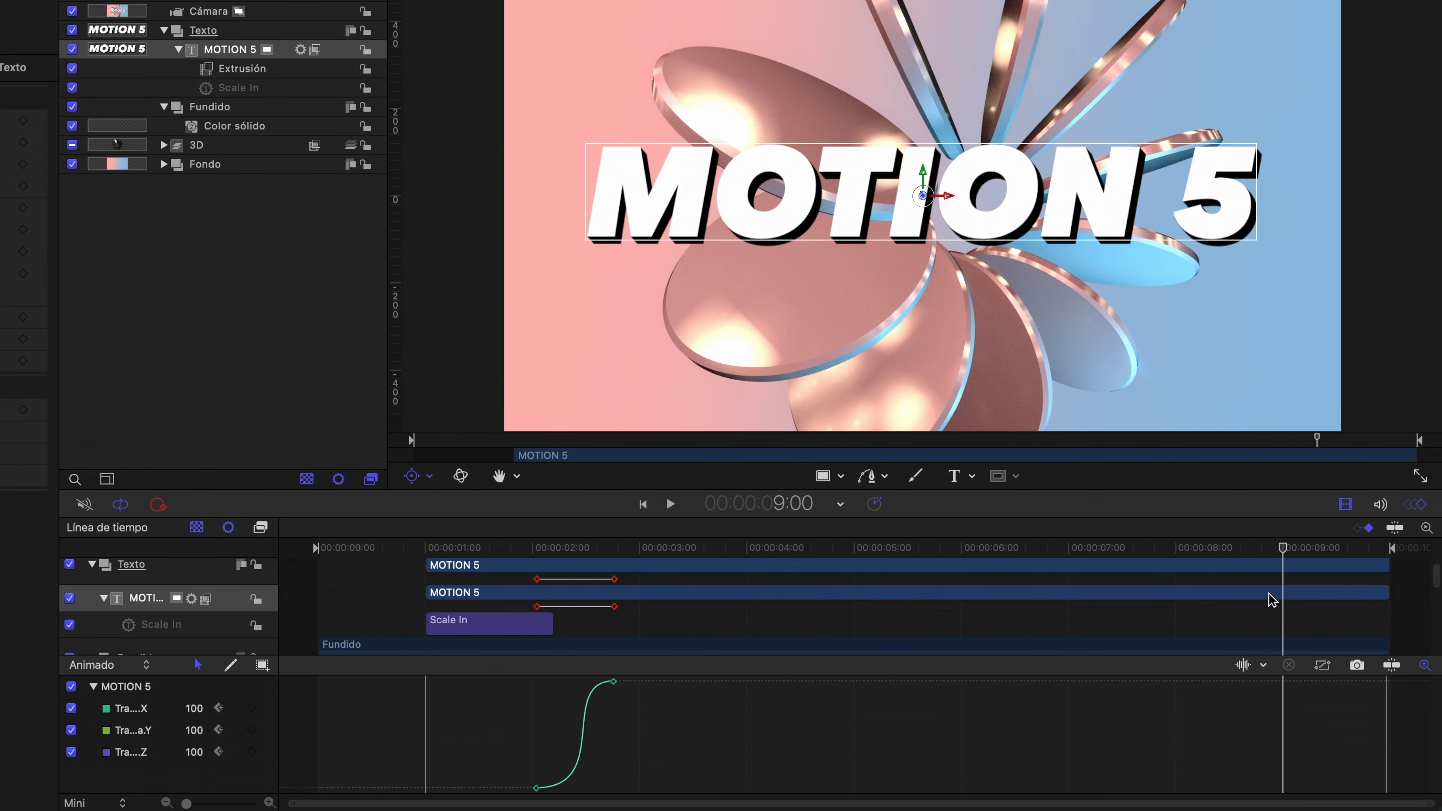
key(alt+])
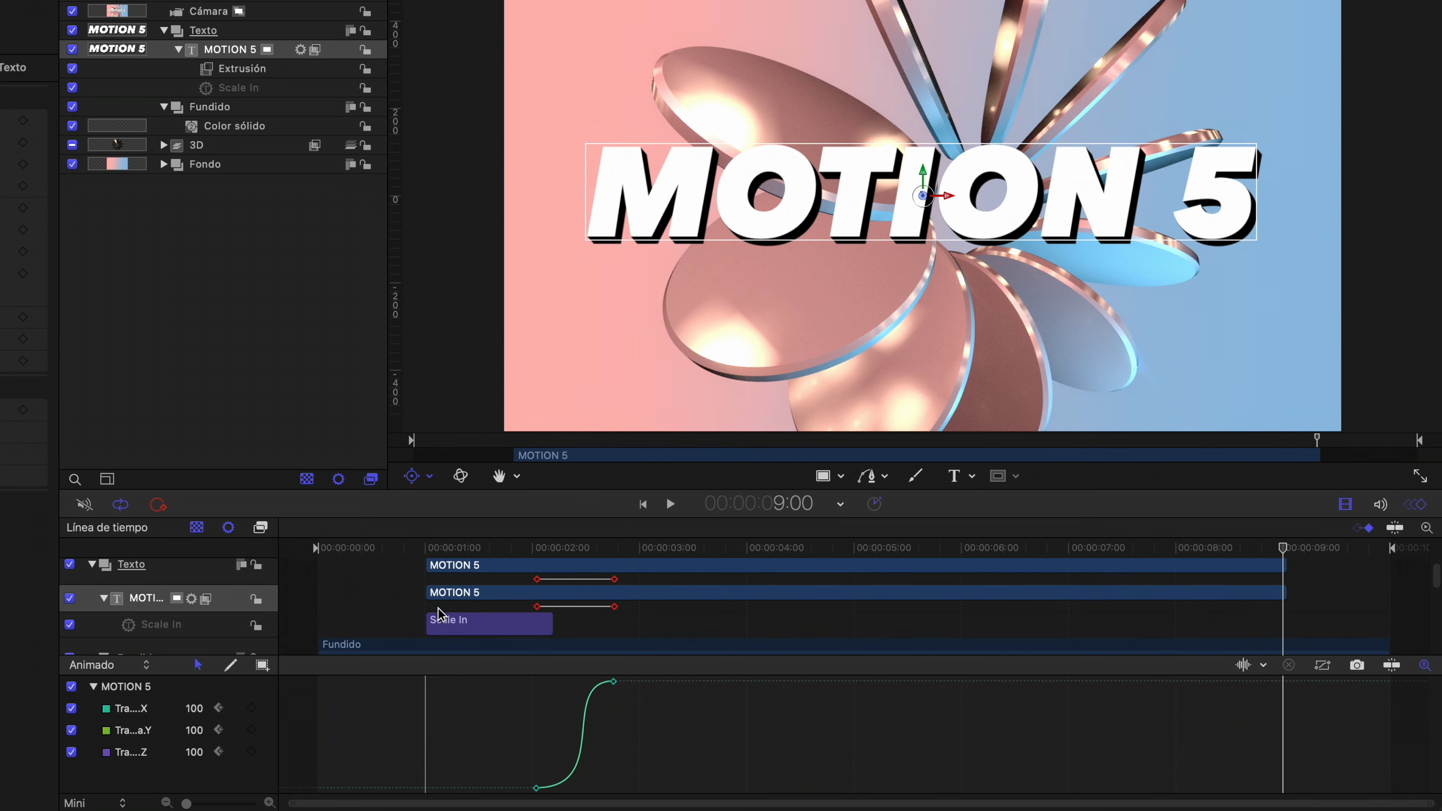
Duplicate the Scale In behaviour on the MOTION 5 text and rename the copy Scale Out
click(165, 635)
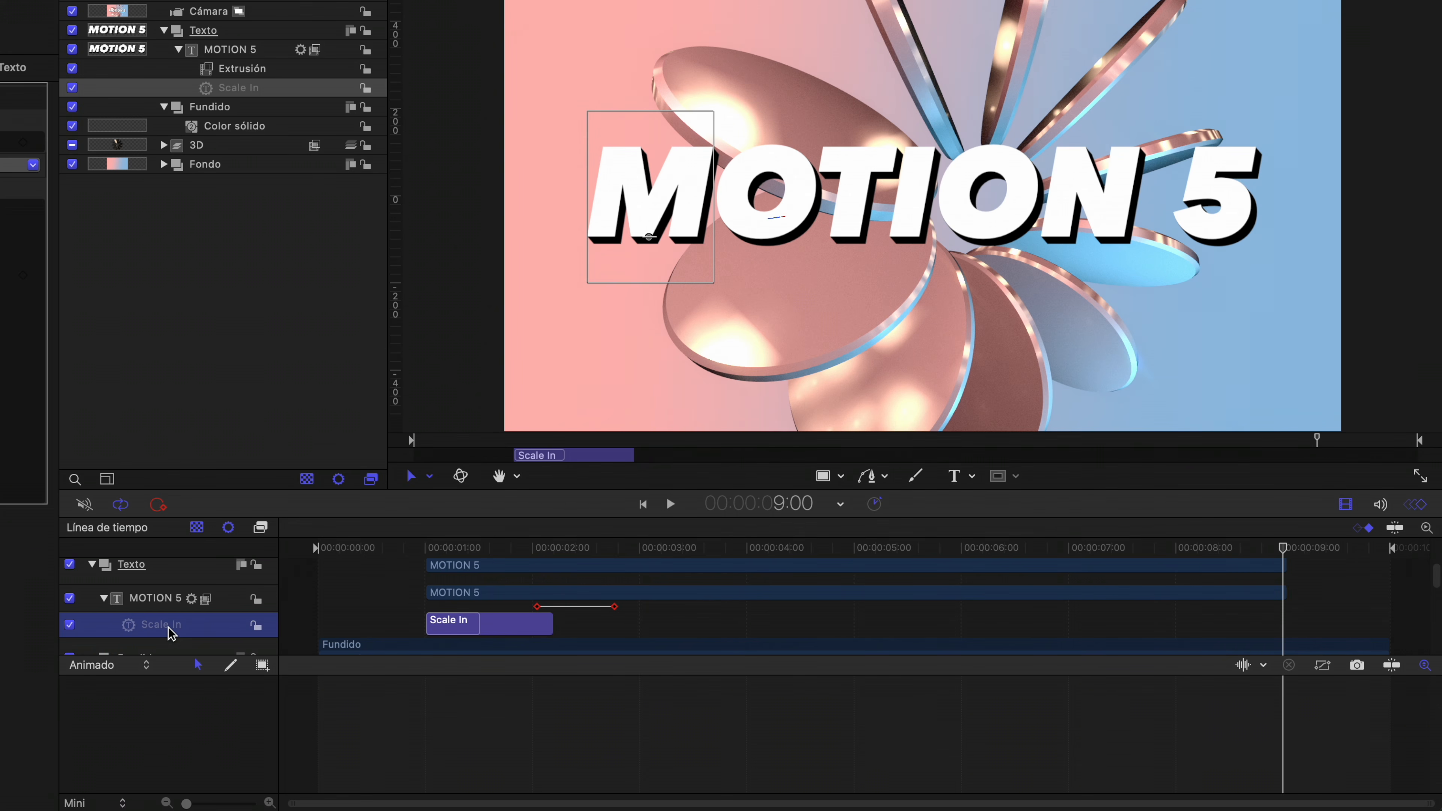
drag(171, 634, 164, 605)
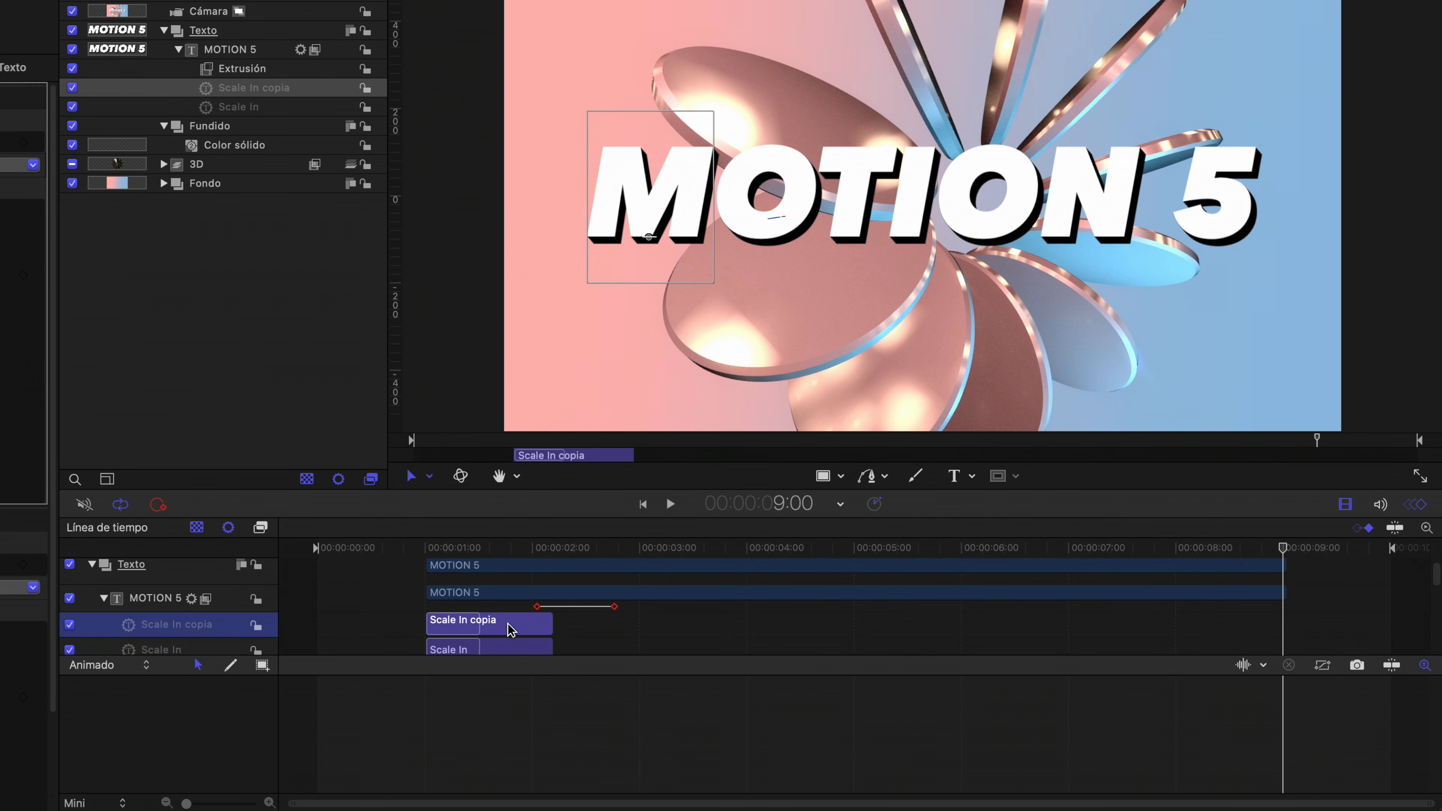
double_click(194, 627)
click(174, 626)
drag(170, 626, 230, 625)
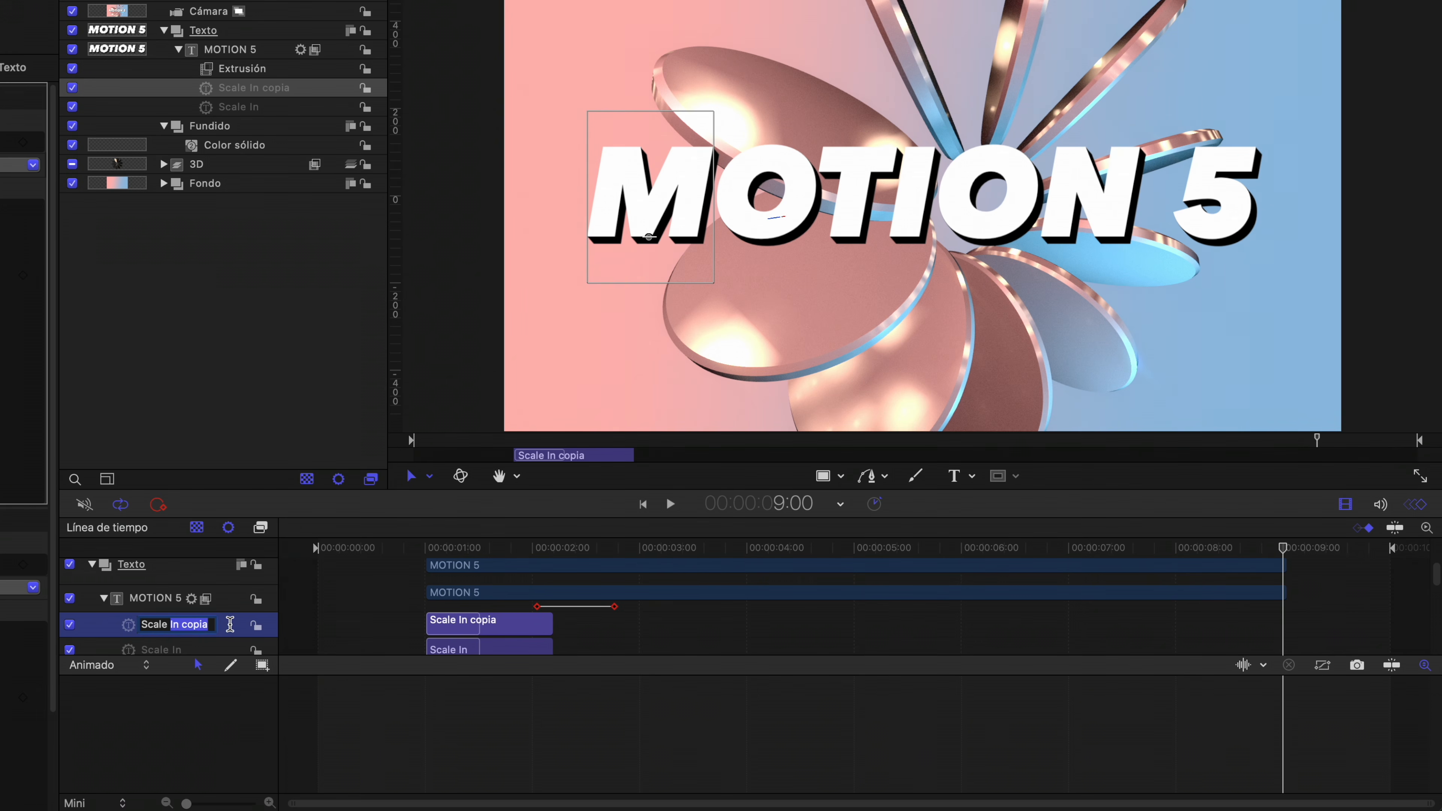
text(Out)
key(Return)
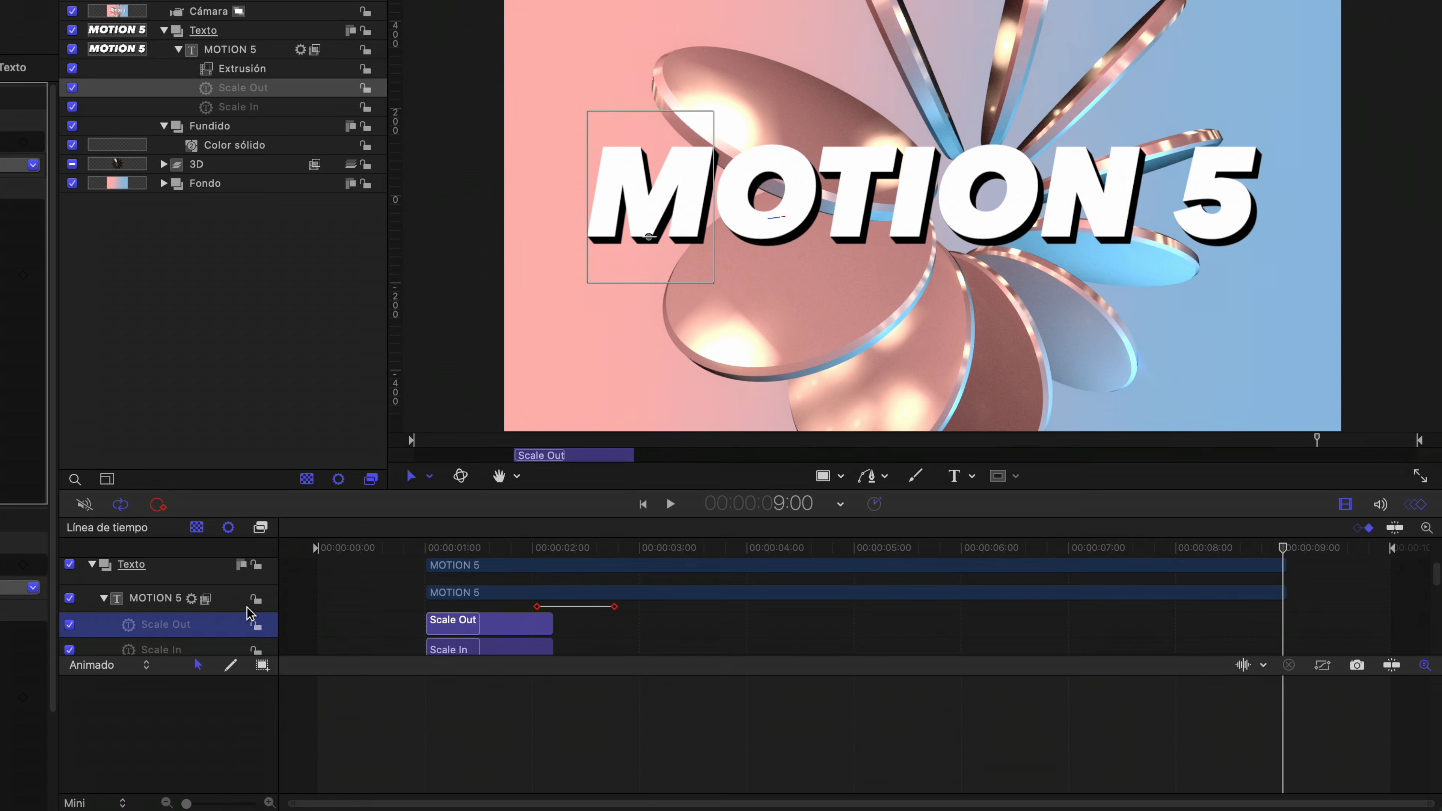
Move the Scale Out behaviour to end with the text at 9:00 and set its Secuenciación to A
drag(534, 625, 1242, 625)
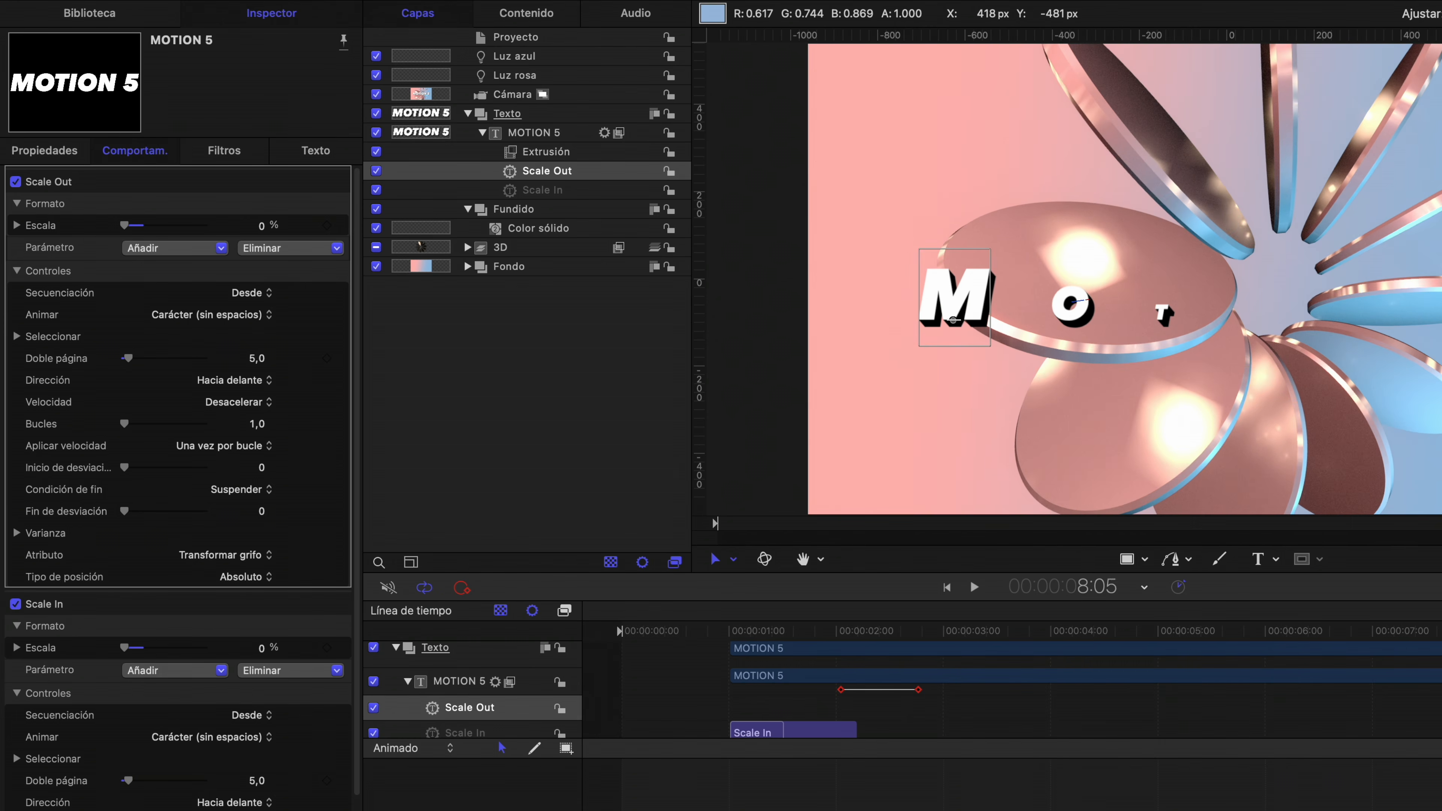
click(239, 295)
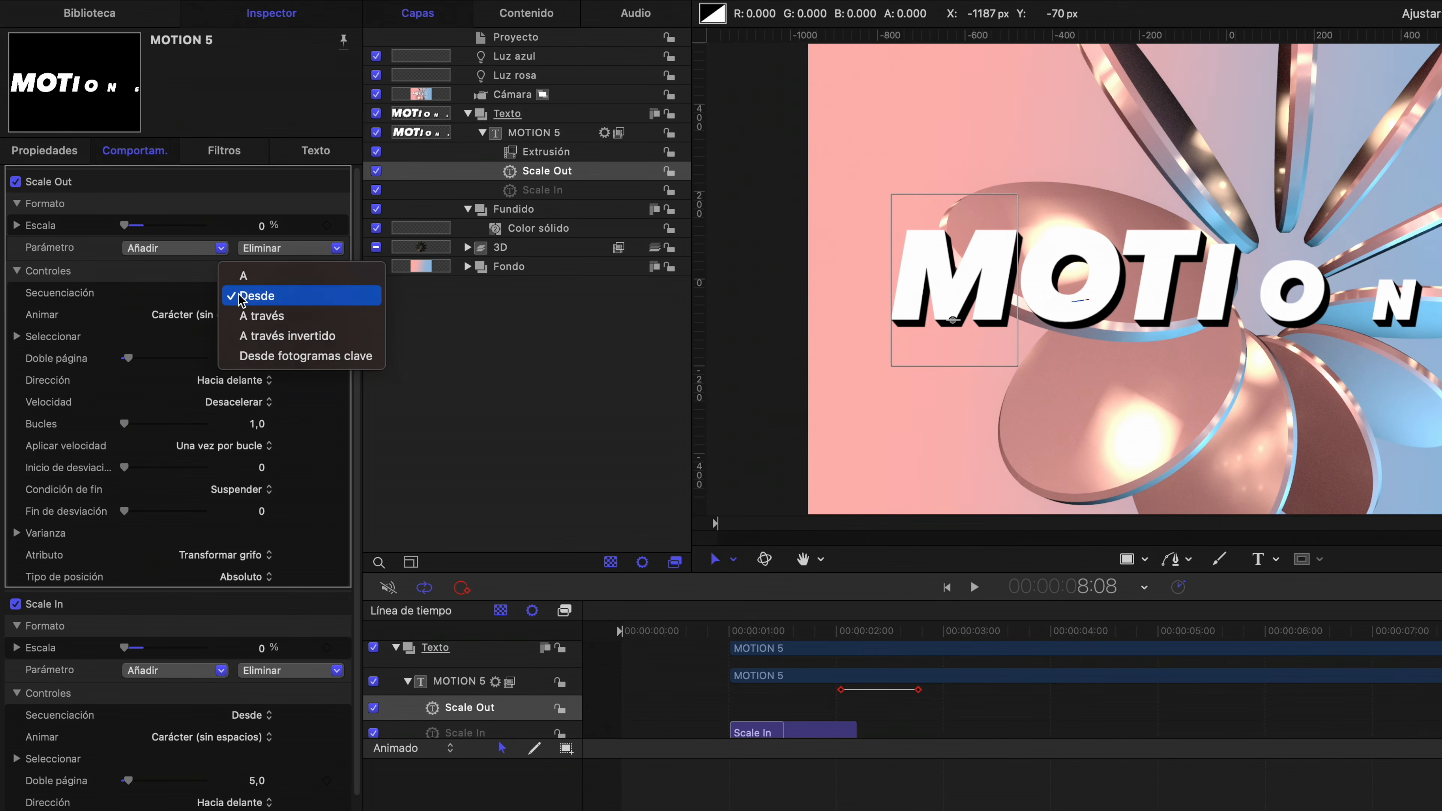
click(243, 276)
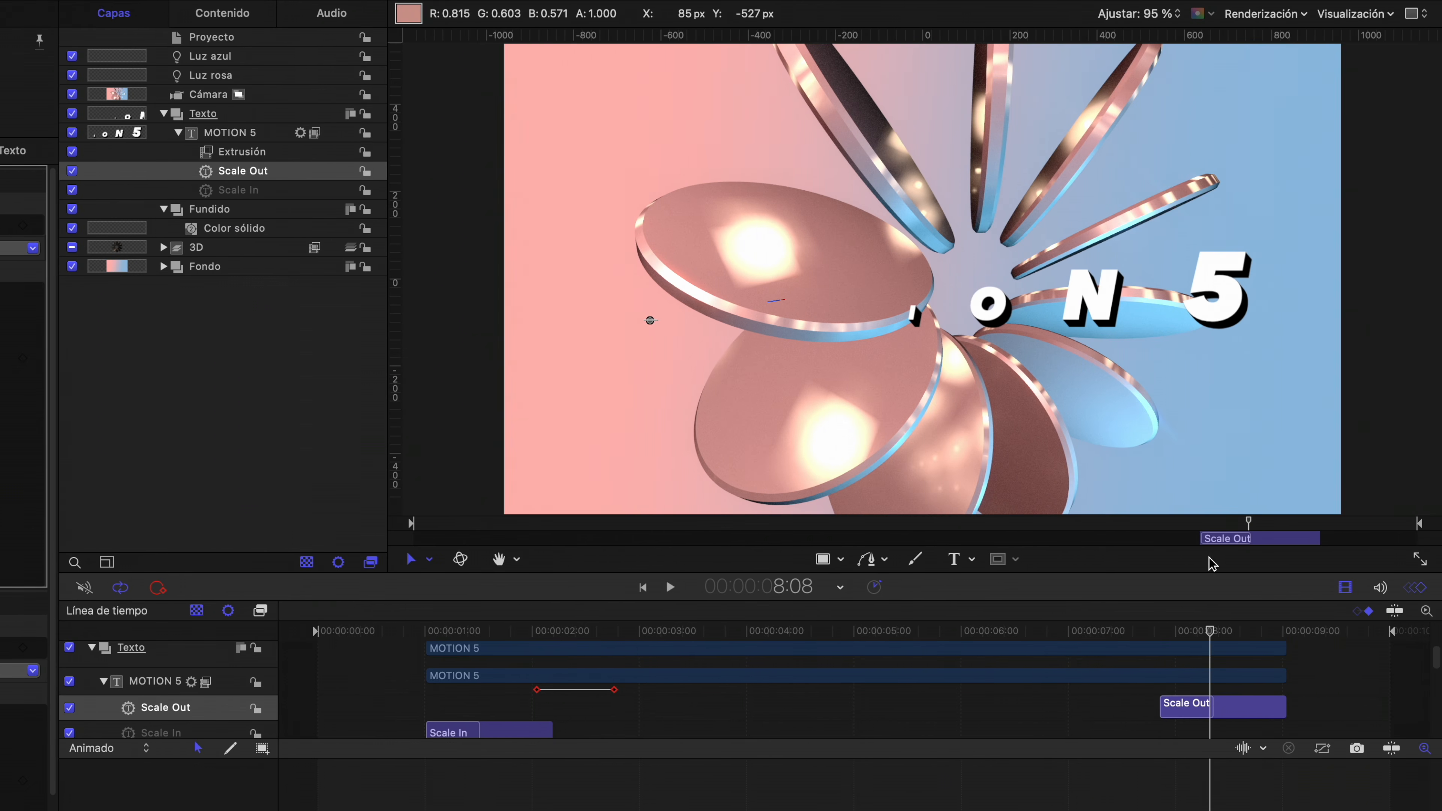
mouse_move(1157, 631)
mouse_down()
mouse_move(1236, 634)
mouse_move(1170, 632)
mouse_move(1185, 631)
mouse_up()
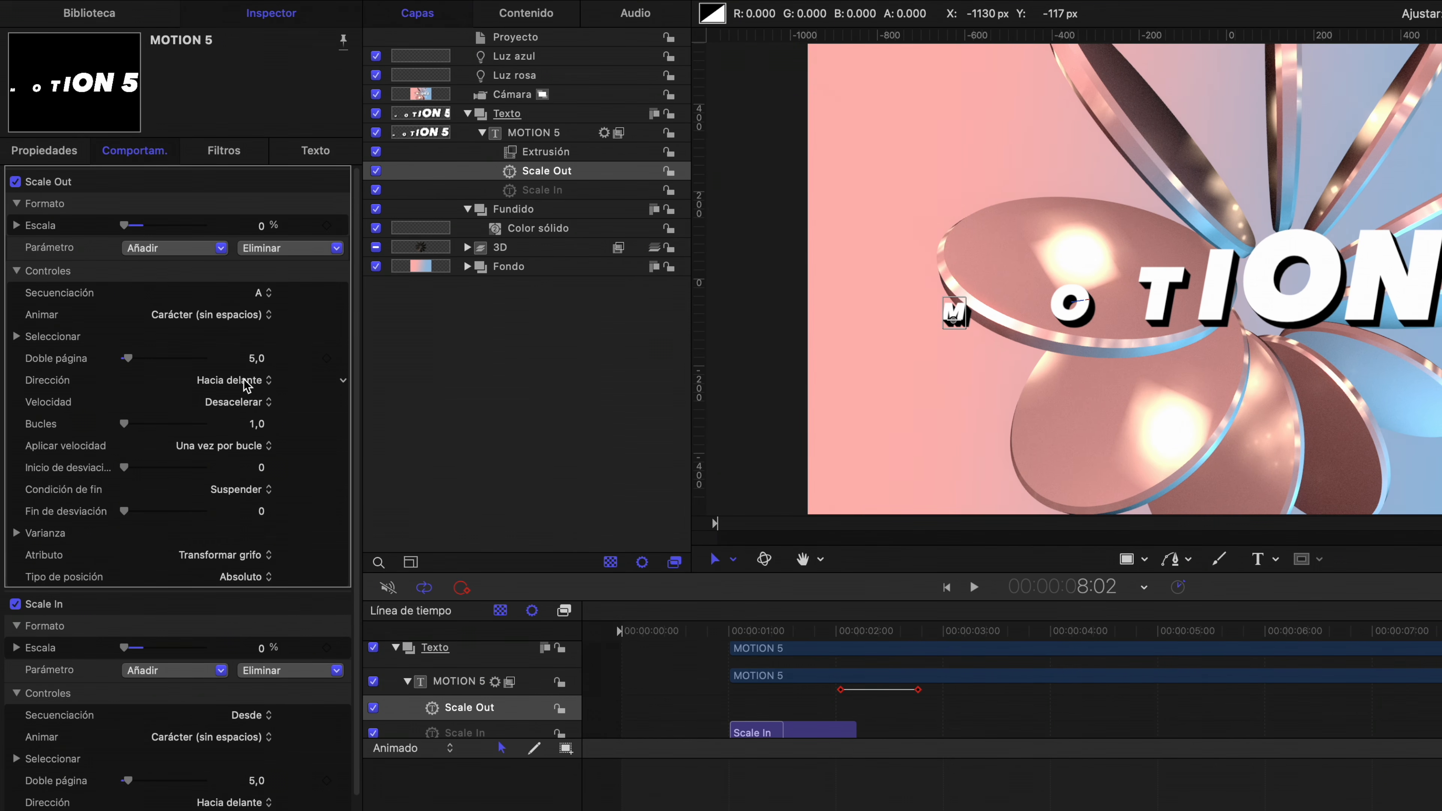
Set the Scale Out behaviour's Dirección to Hacia atrás and its Velocidad to Acelerar
click(246, 381)
click(249, 404)
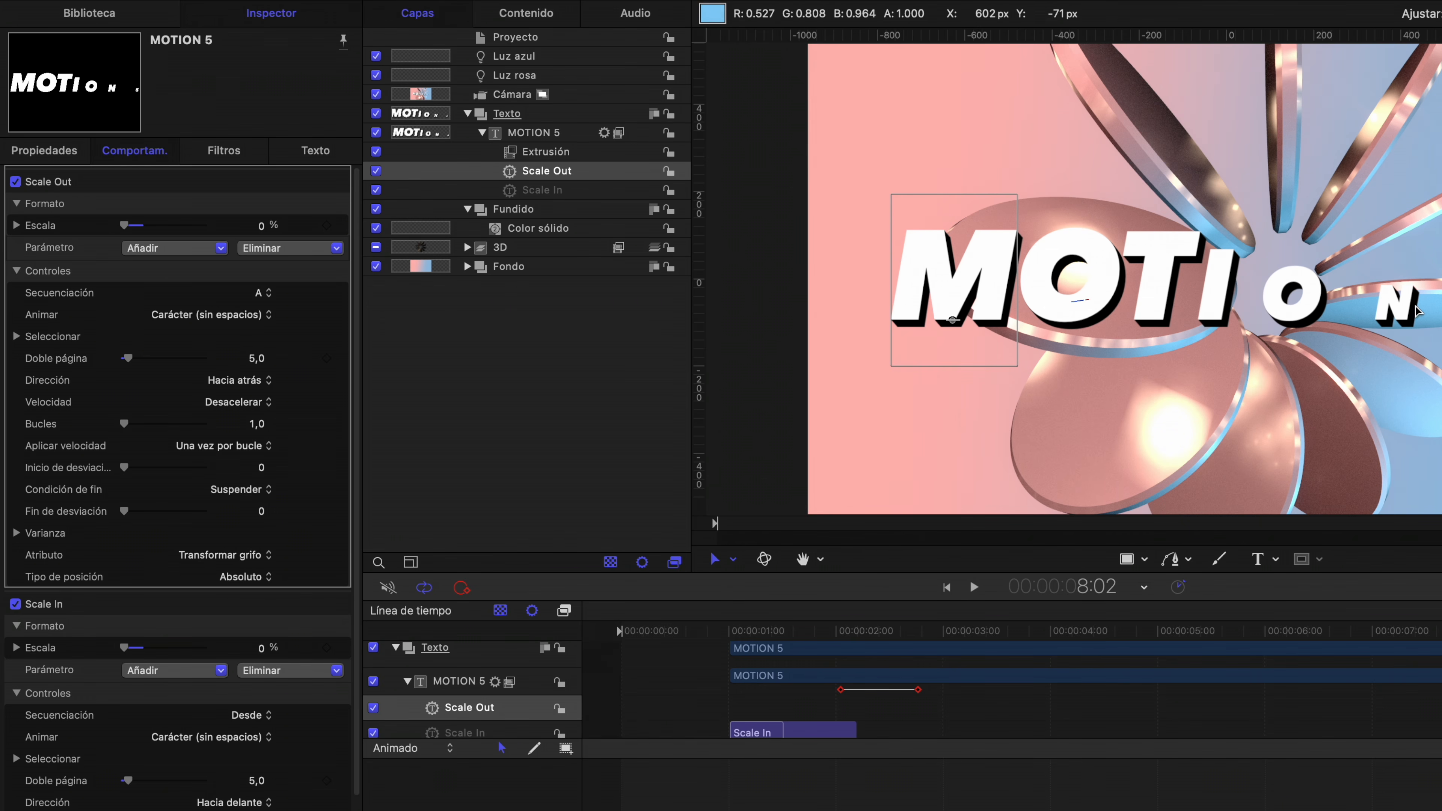
click(232, 403)
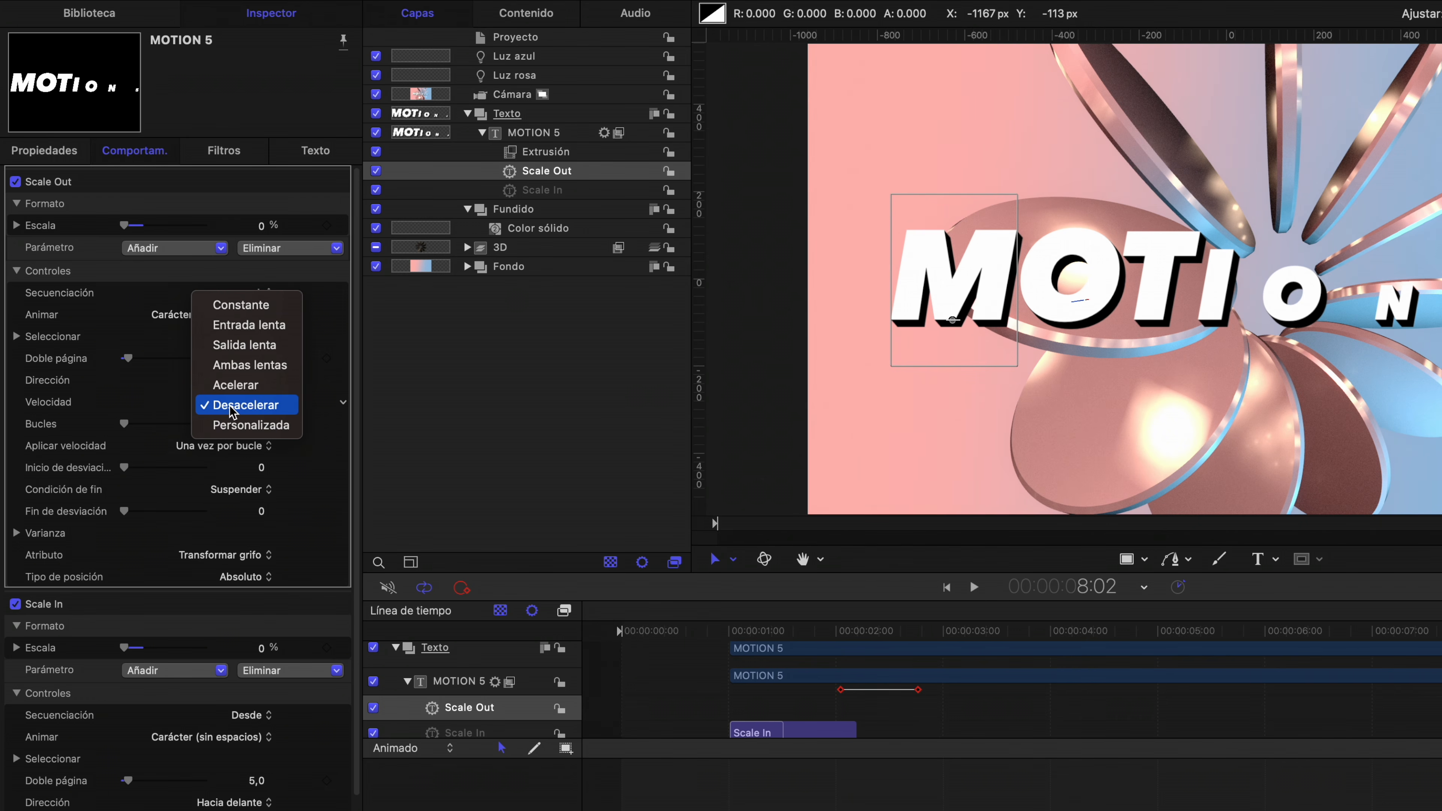
click(234, 385)
drag(1184, 632, 767, 639)
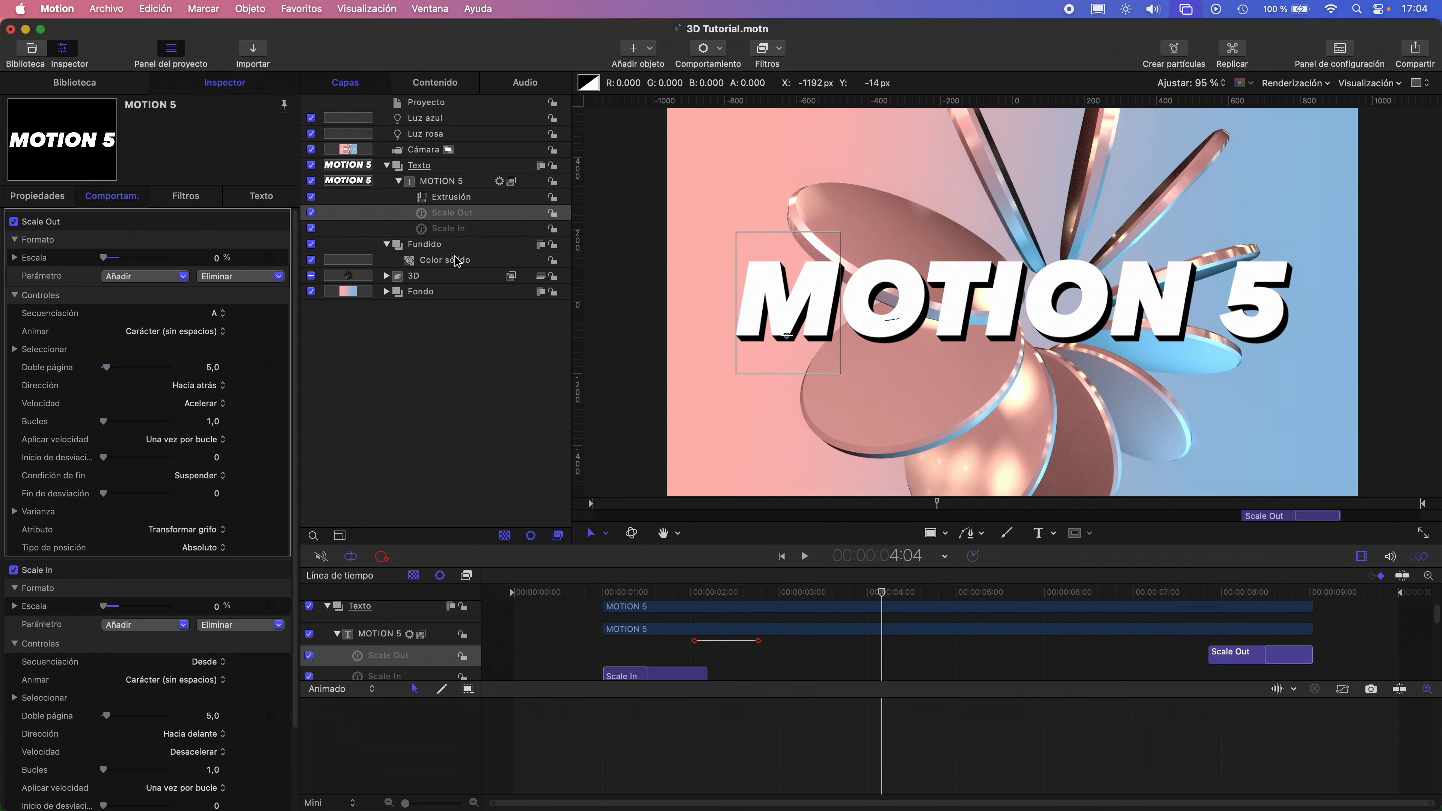
Copy the Añadir ruido filter from the 3D group onto the Gradación layer in the Fondo group
click(386, 293)
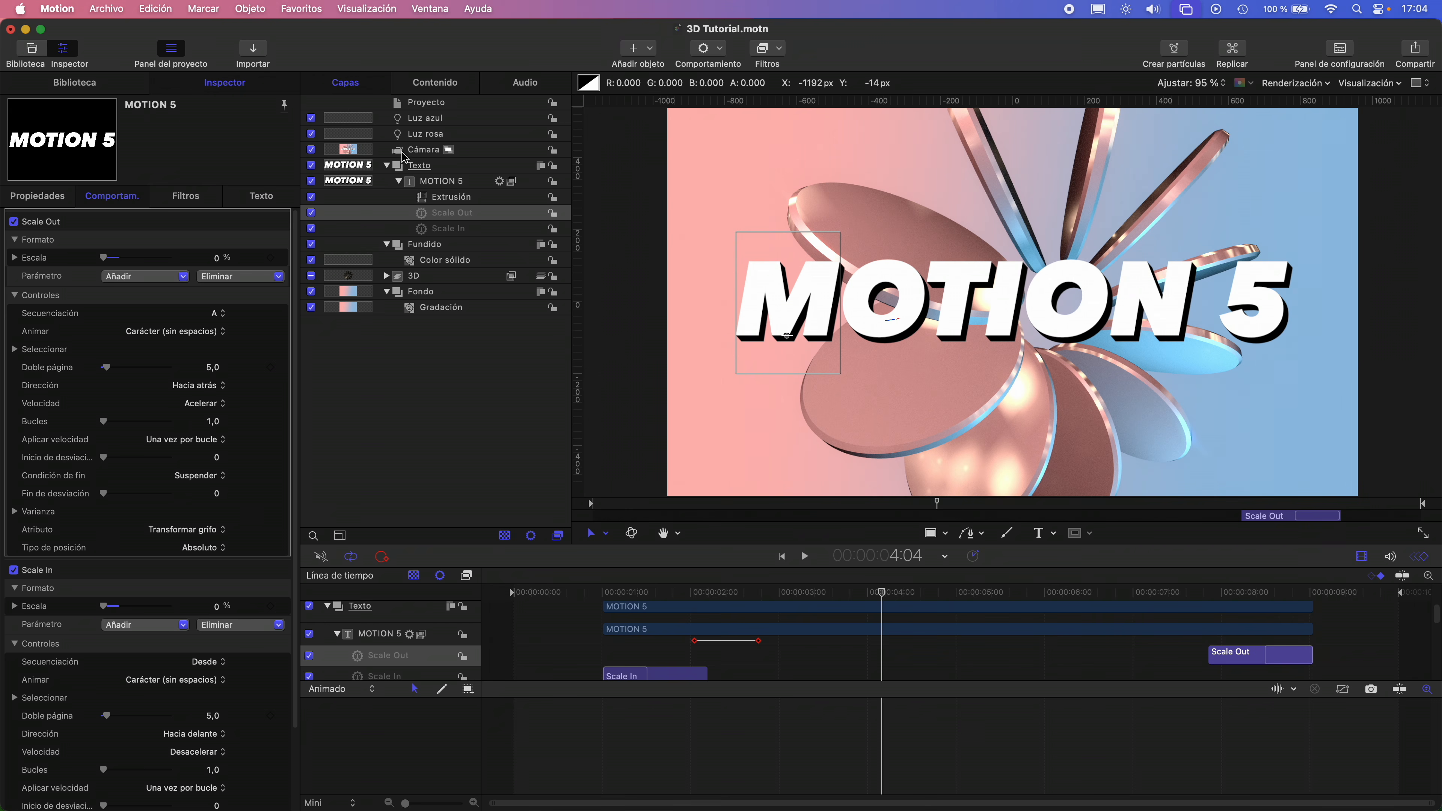
click(387, 276)
click(442, 292)
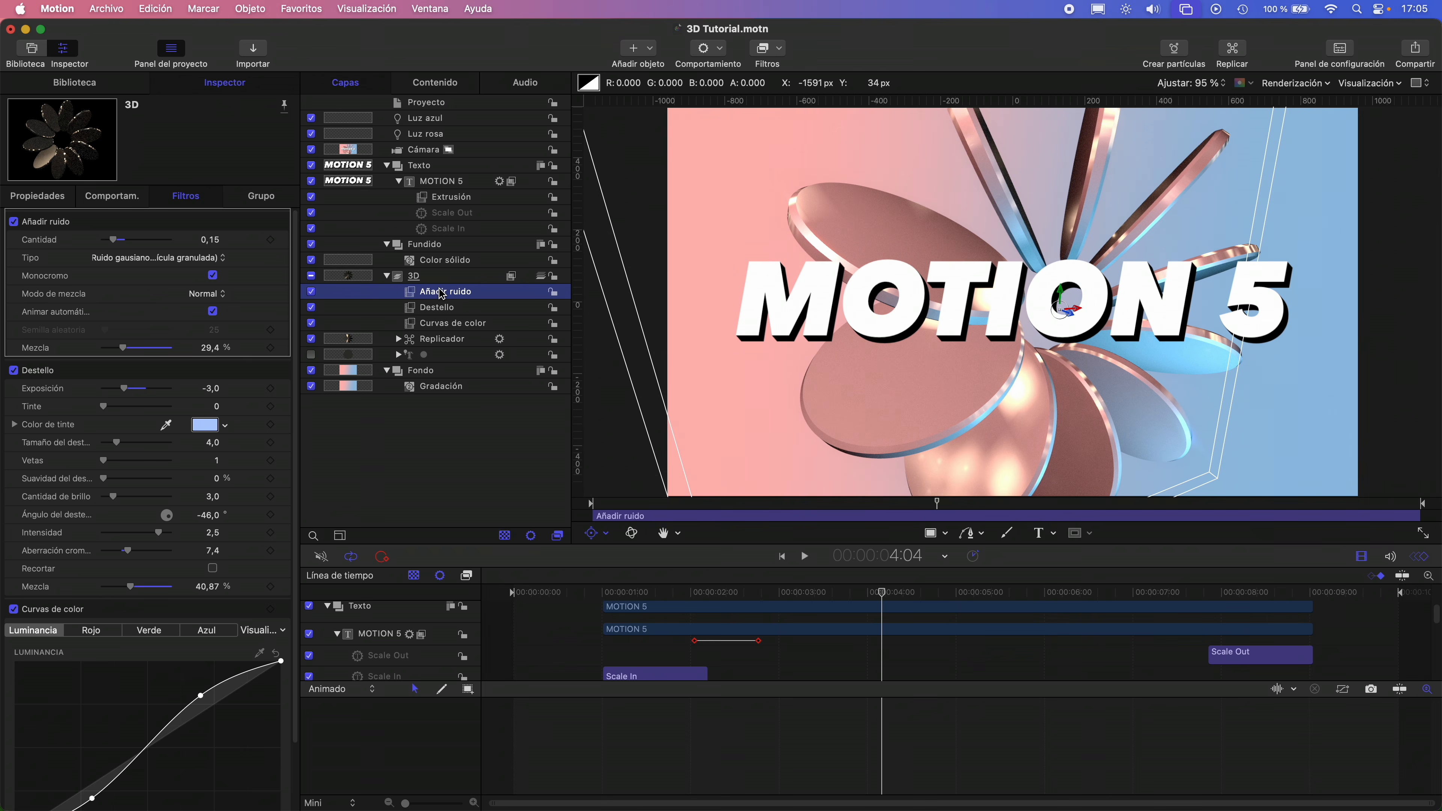
click(456, 388)
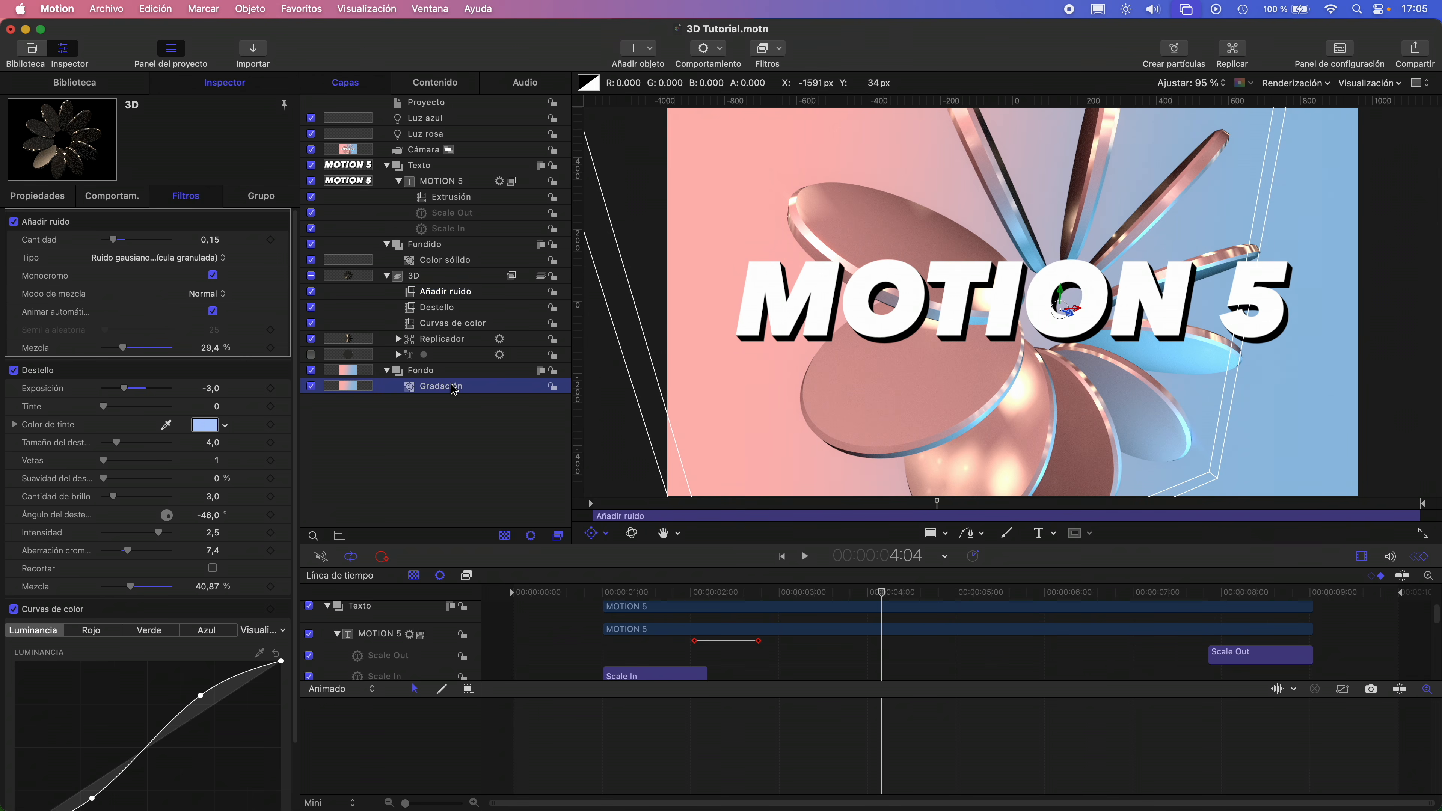
key(super+v)
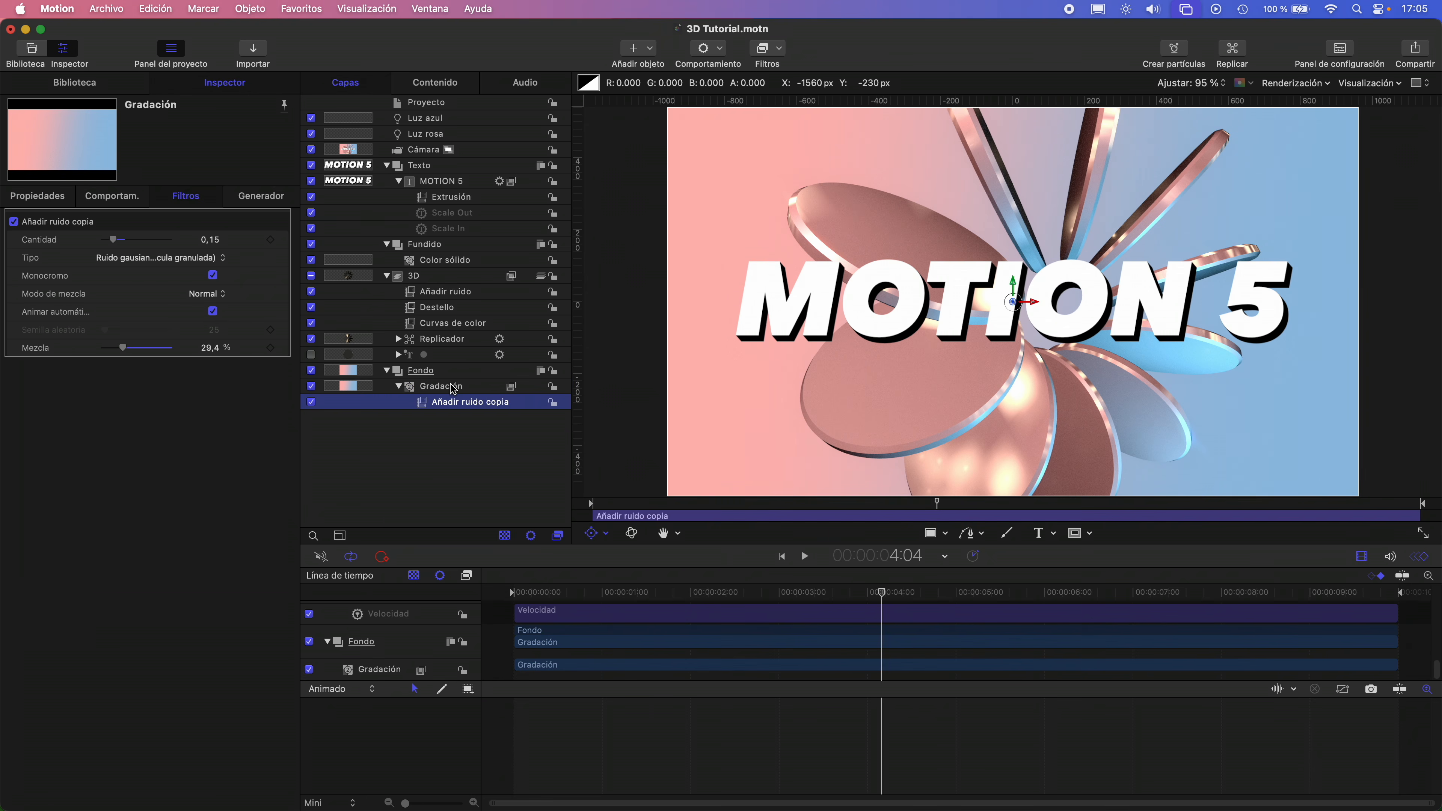
Paste the Añadir ruido filter onto the MOTION 5 text and adjust its Cantidad and Mezcla
click(439, 182)
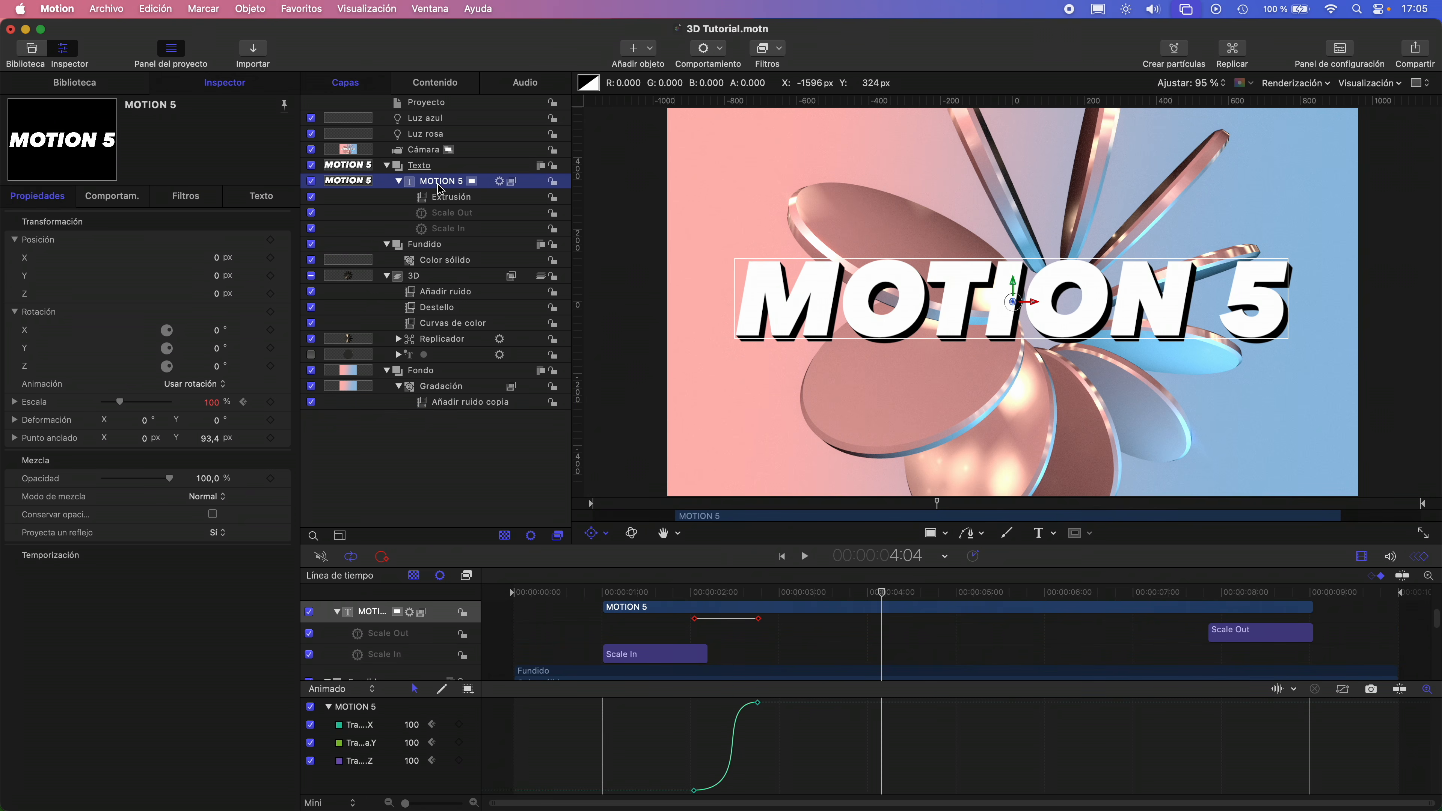
key(super+v)
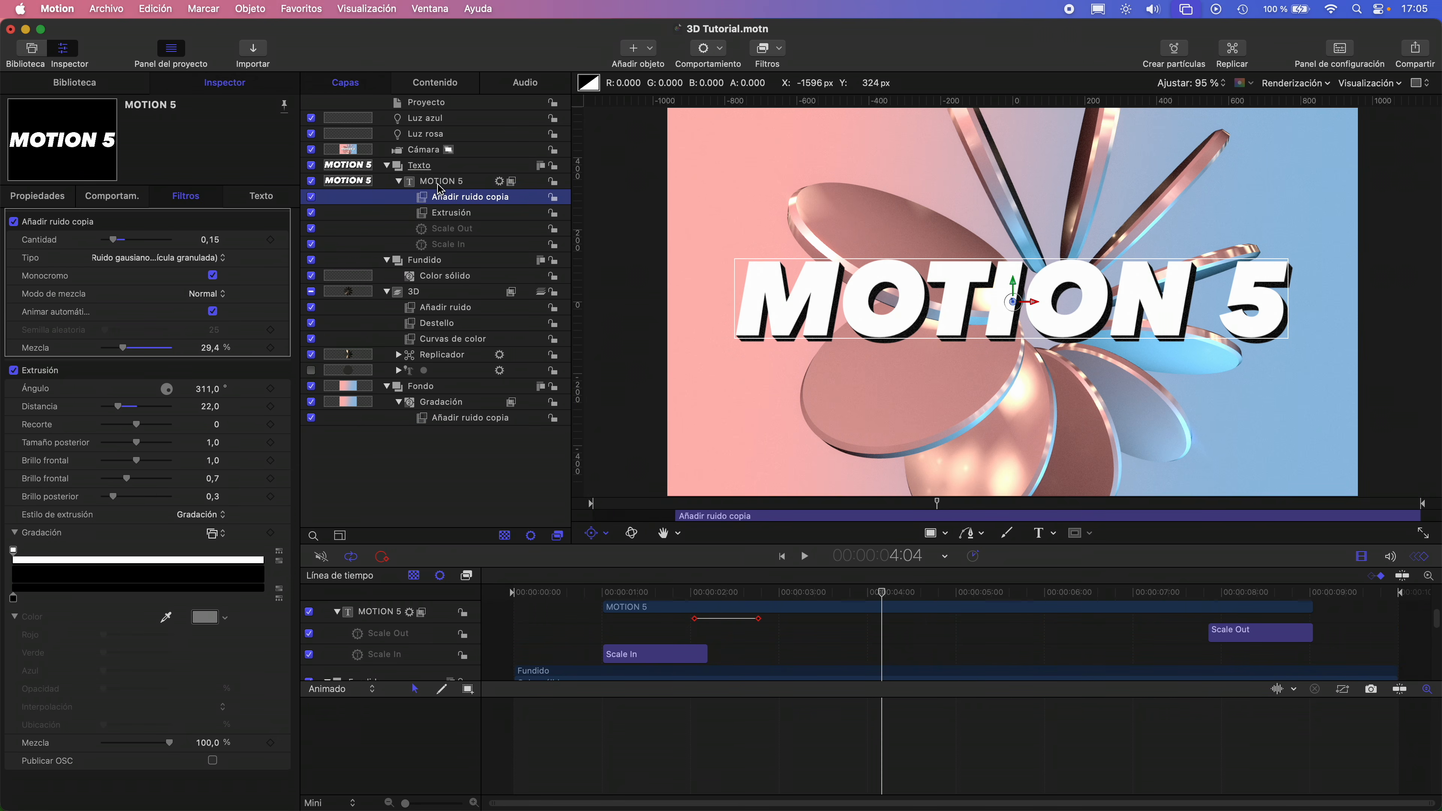
drag(114, 239, 114, 241)
drag(125, 352, 133, 352)
Set the Gradación layer's noise filter to Cantidad 0,21 and Mezcla 57,51%
click(448, 404)
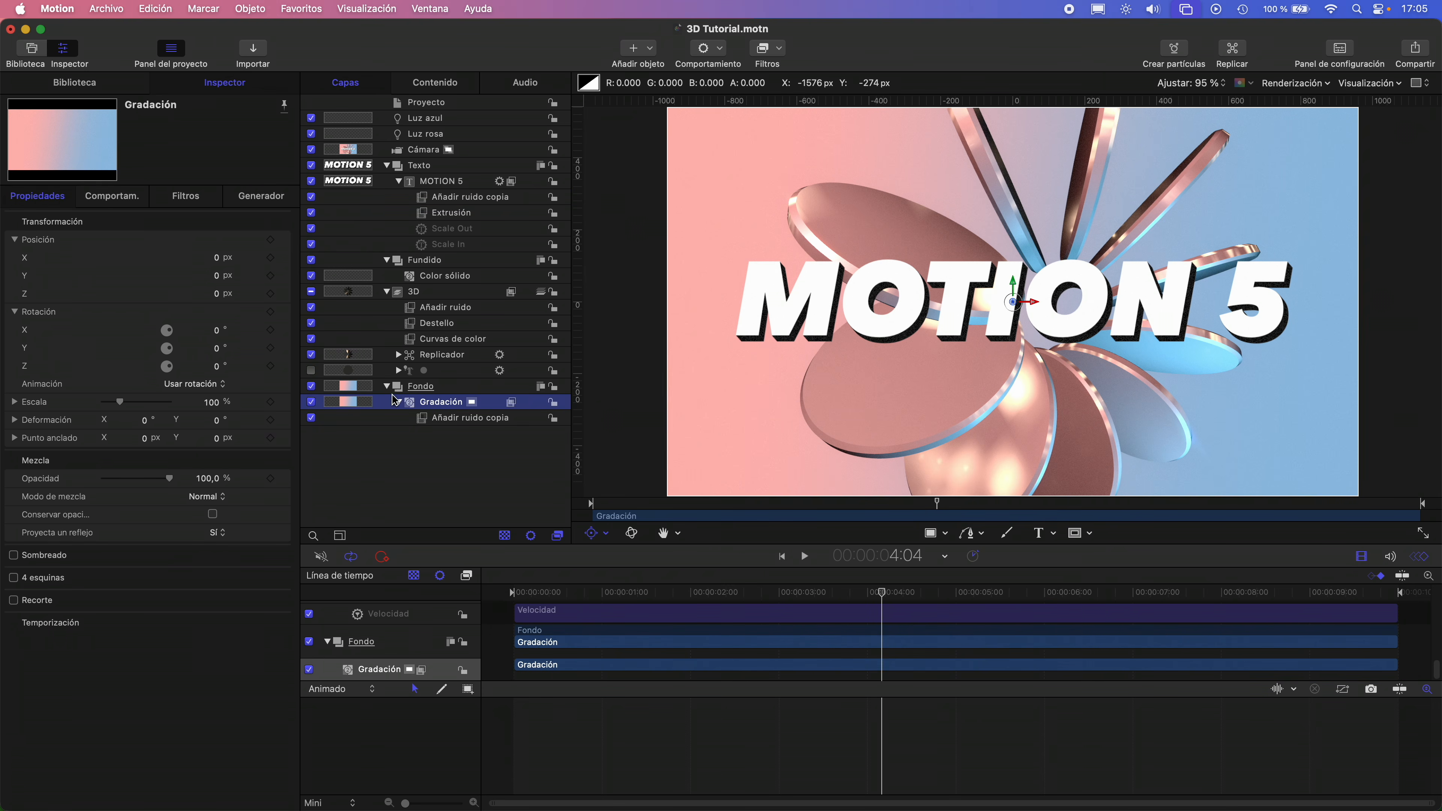
click(184, 197)
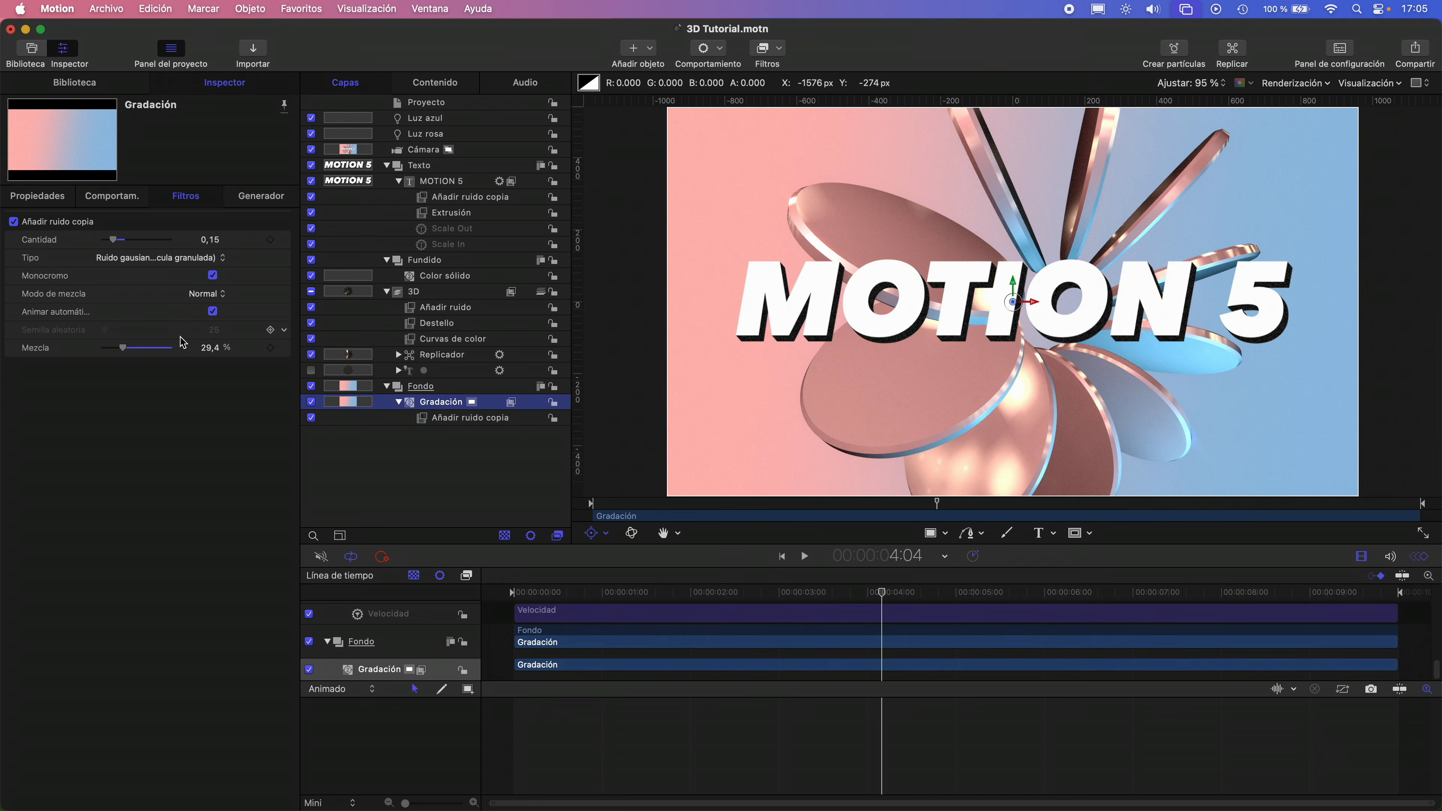
drag(127, 351, 142, 346)
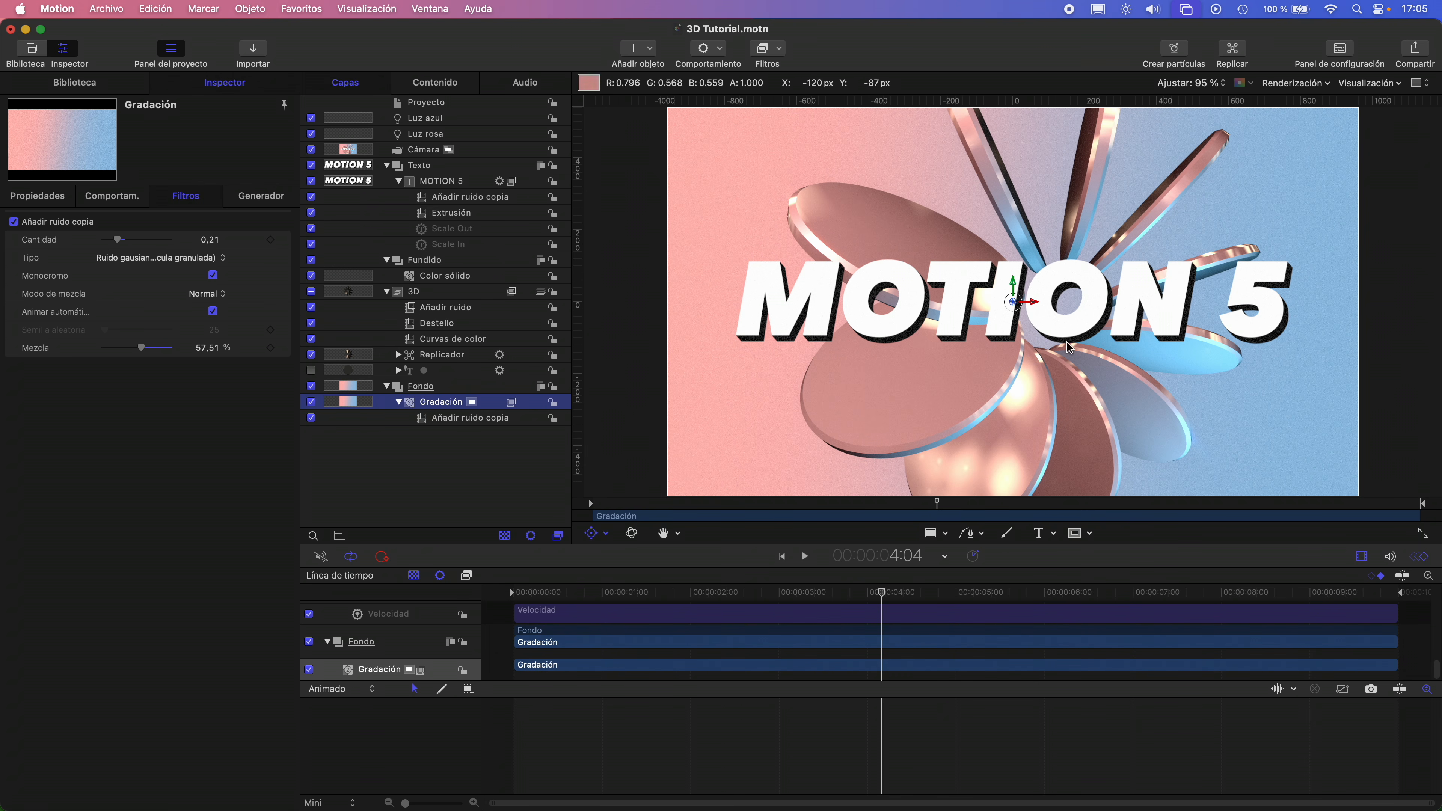
Search the library filters for "degr" and apply the Degradado filter to the Gradación layer
click(96, 84)
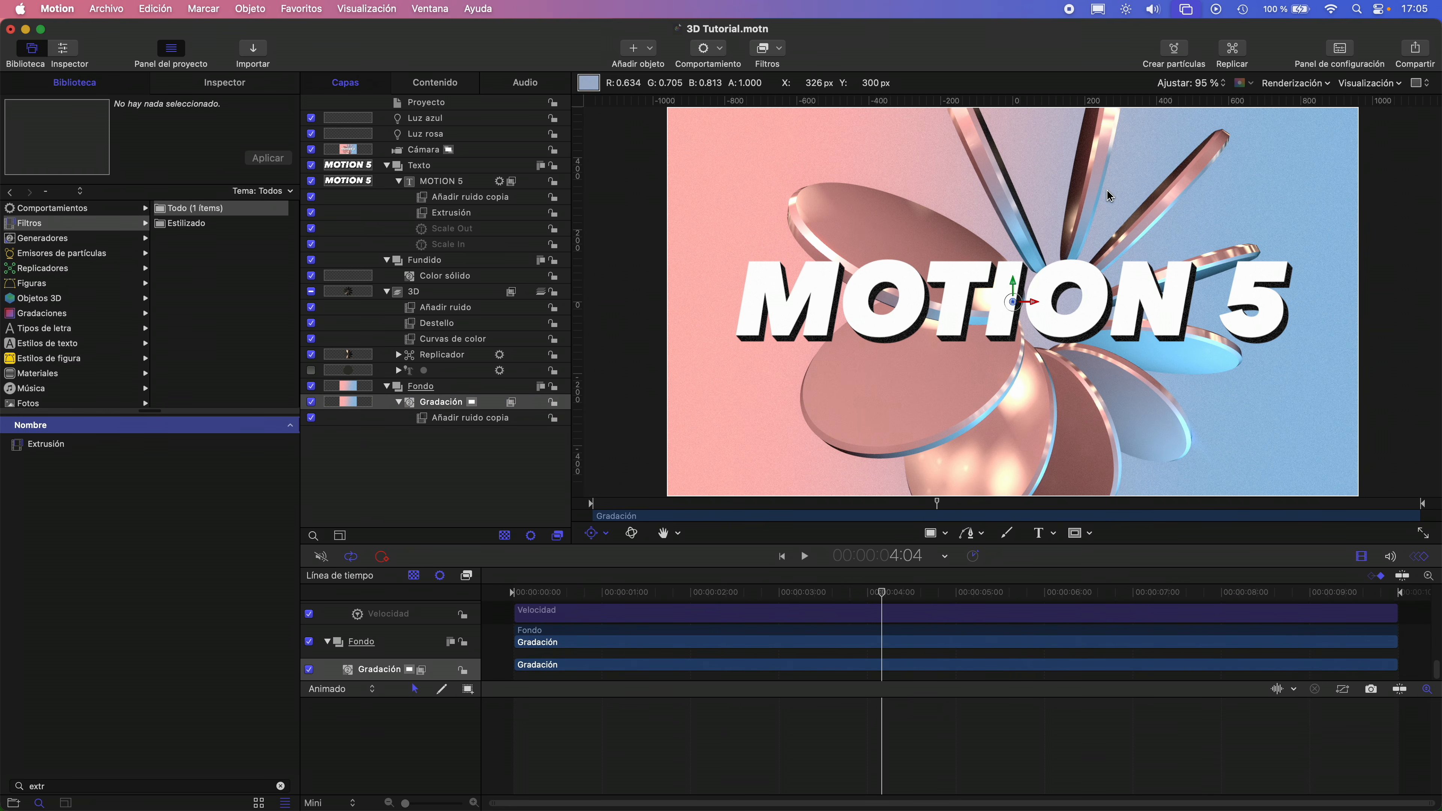
click(155, 784)
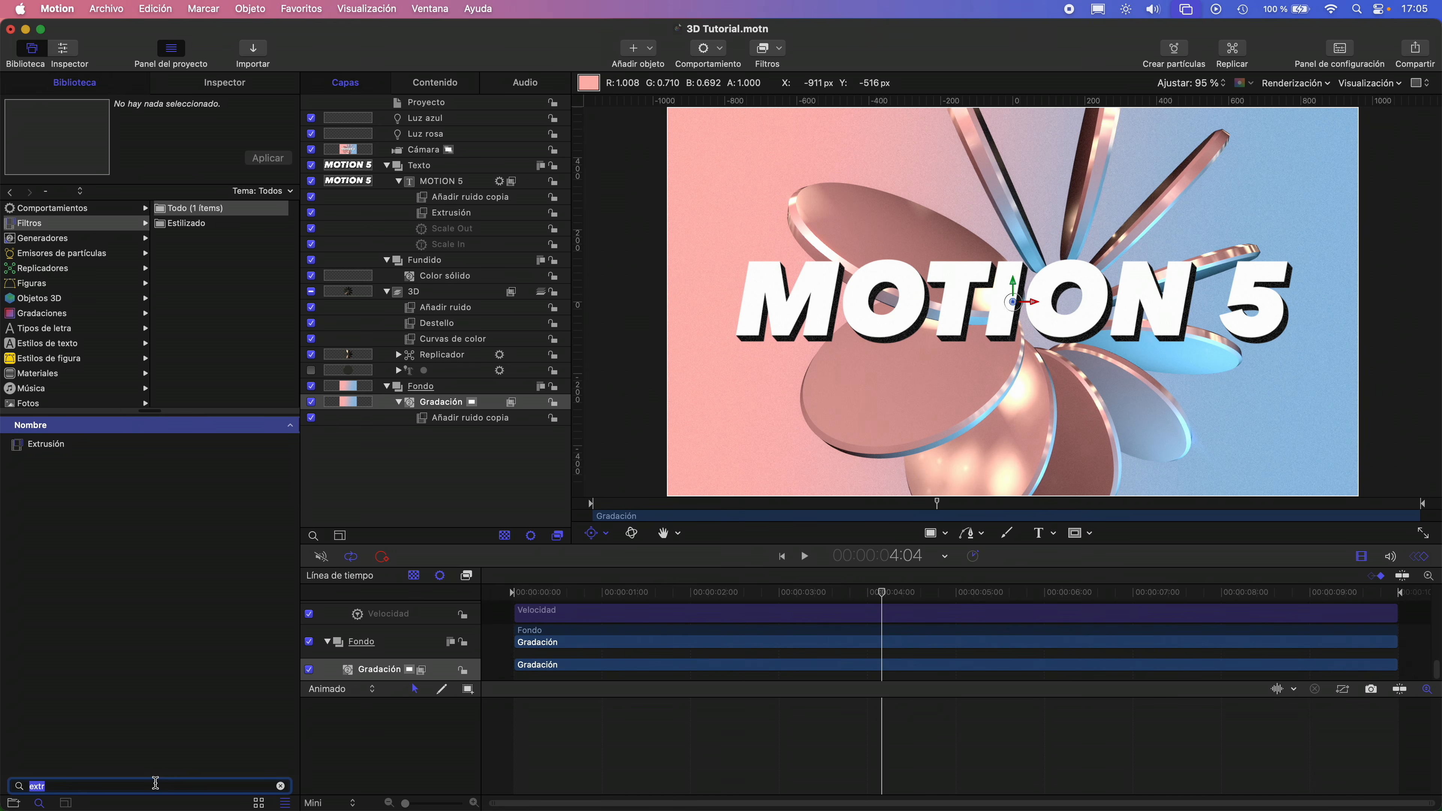
text(deg)
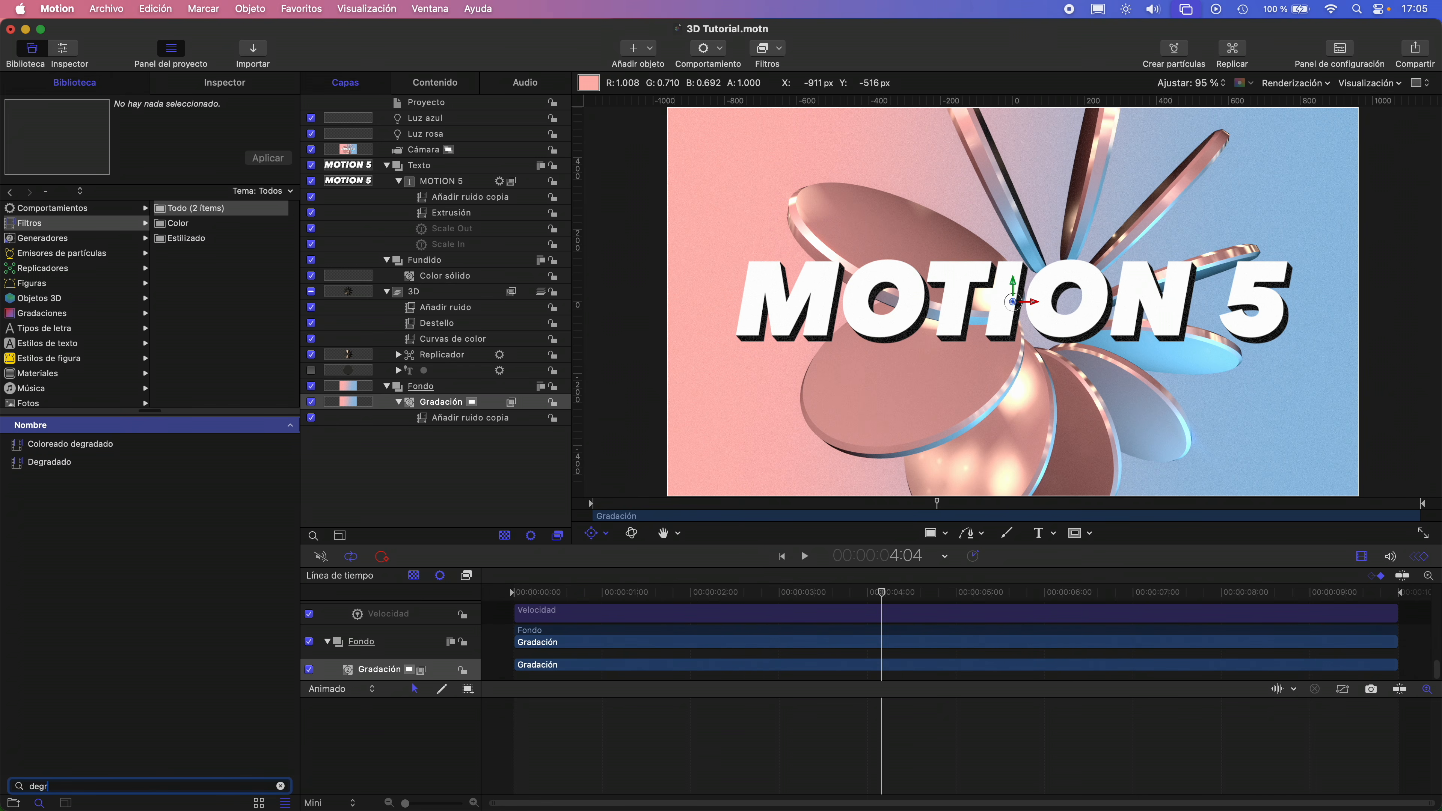
drag(44, 464, 444, 406)
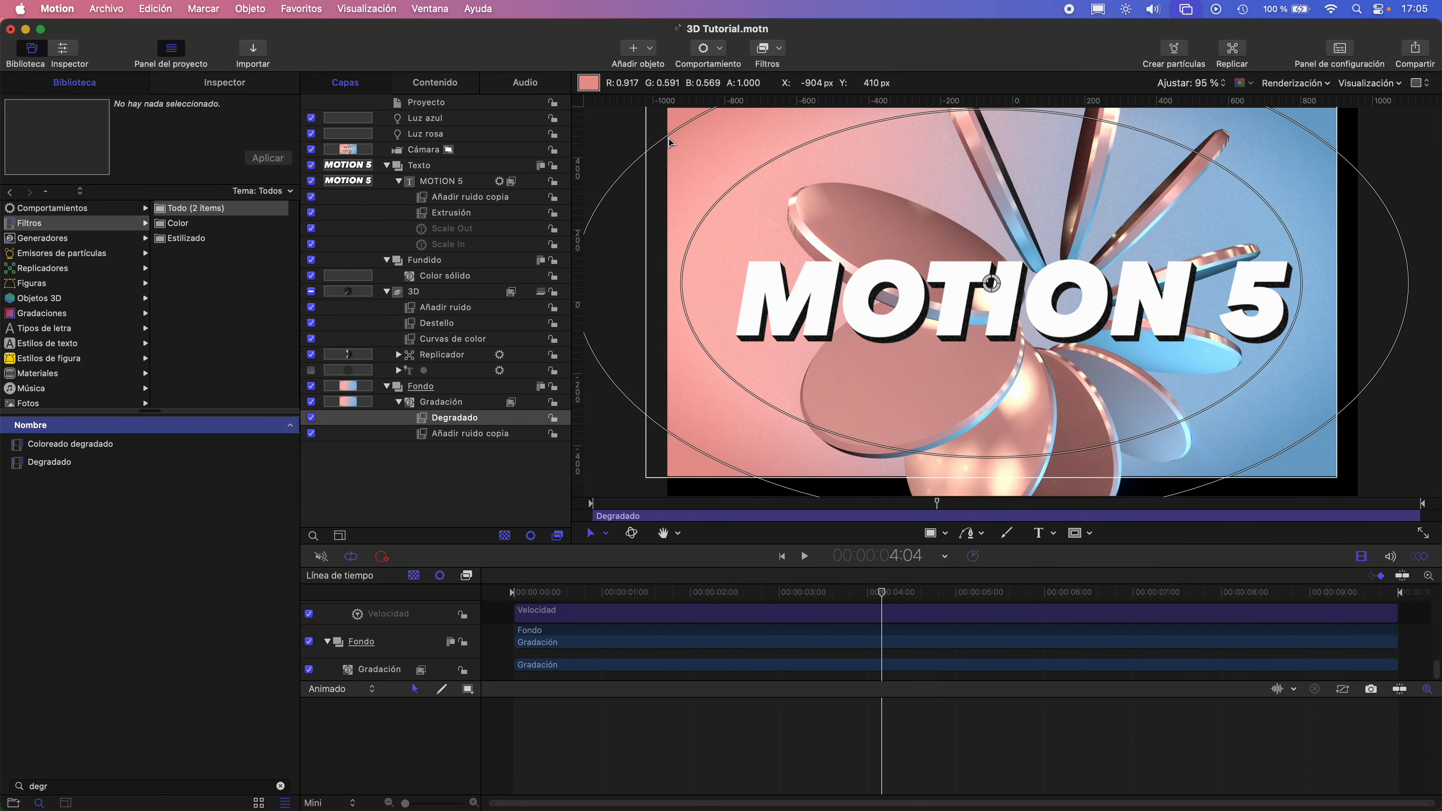
Center the Degradado vignette on the frame and toggle the filter to compare the background with and without it
drag(692, 155, 817, 204)
click(309, 418)
click(310, 418)
click(310, 418)
click(310, 418)
click(310, 418)
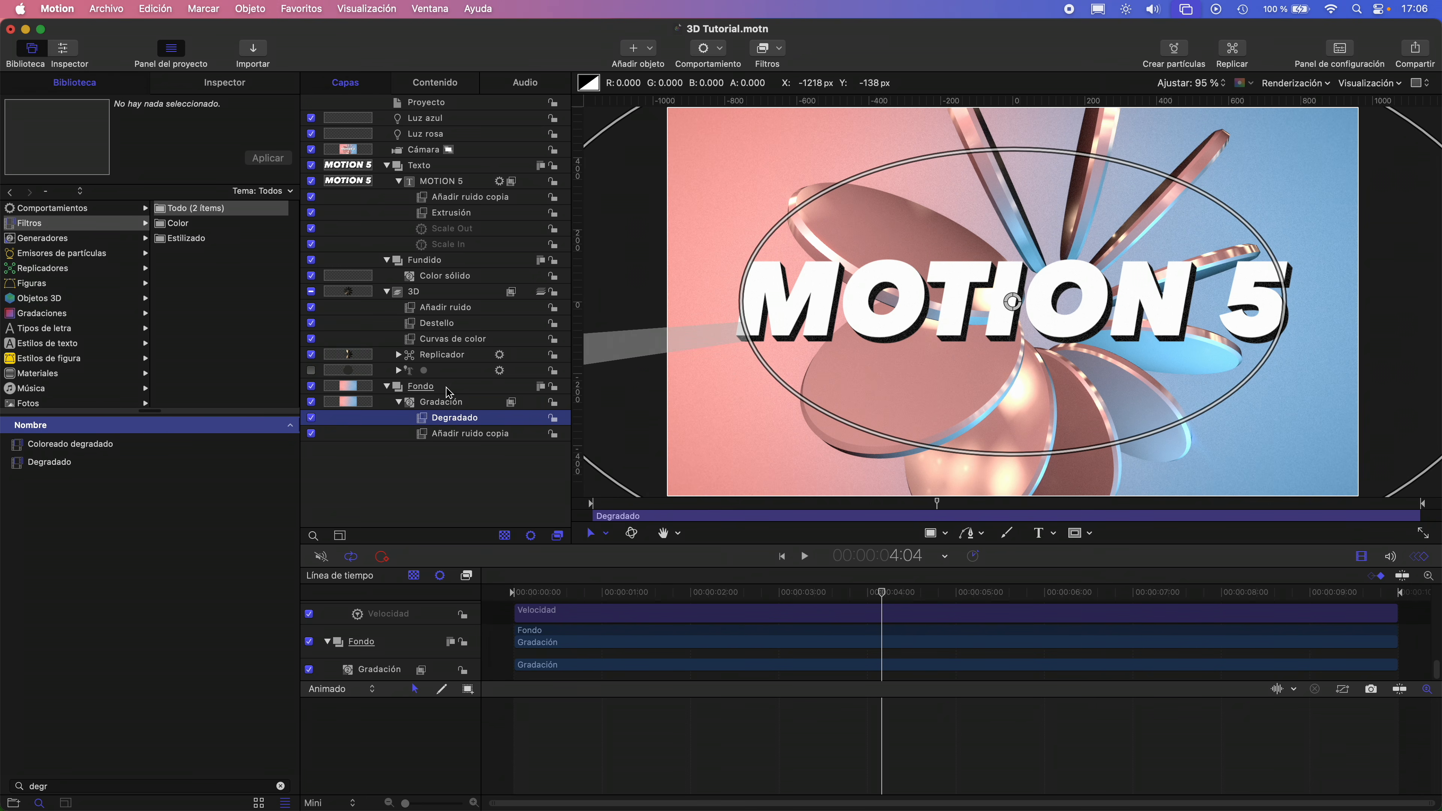
Deselect the Degradado filter and play the animation to check the vignetted background
click(464, 469)
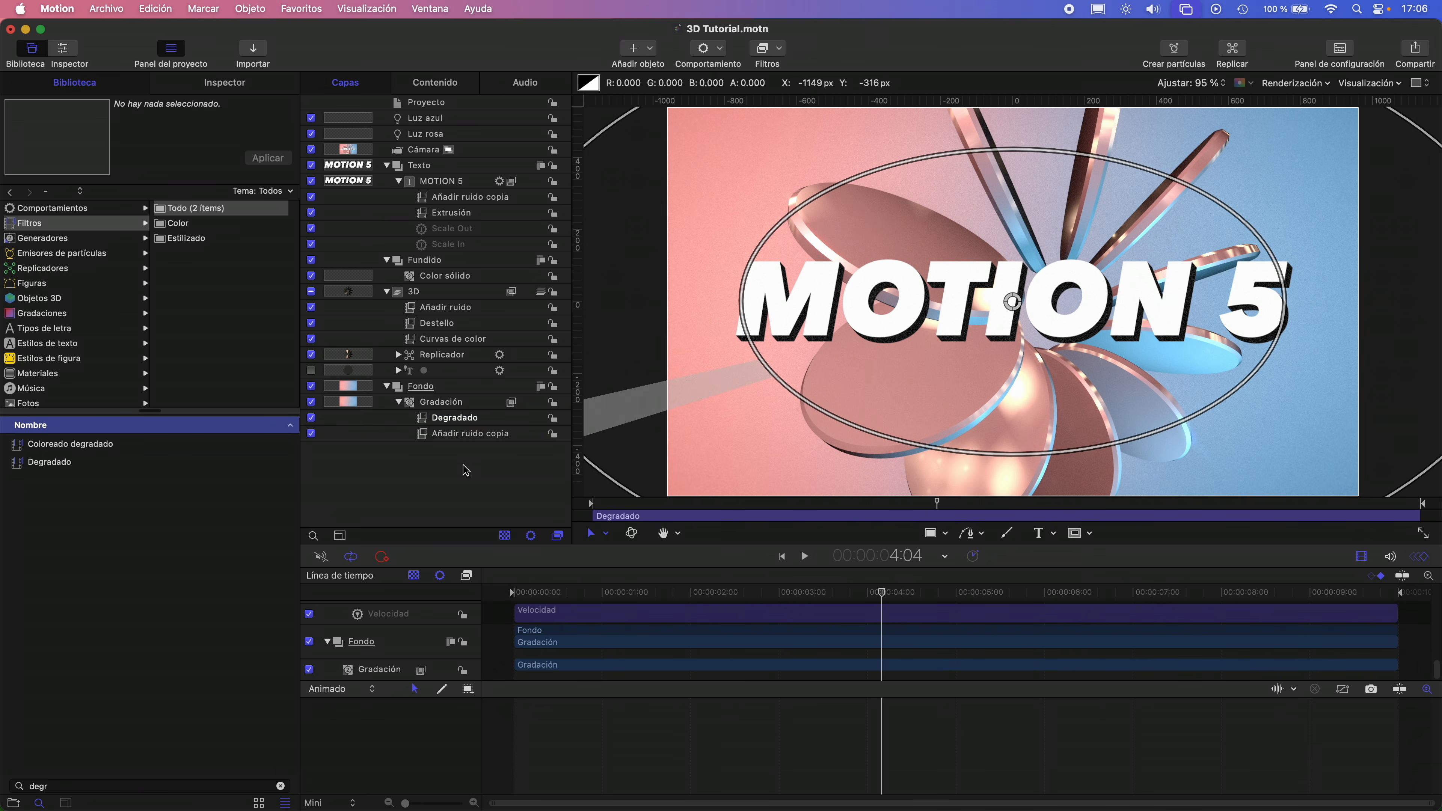
key(space)
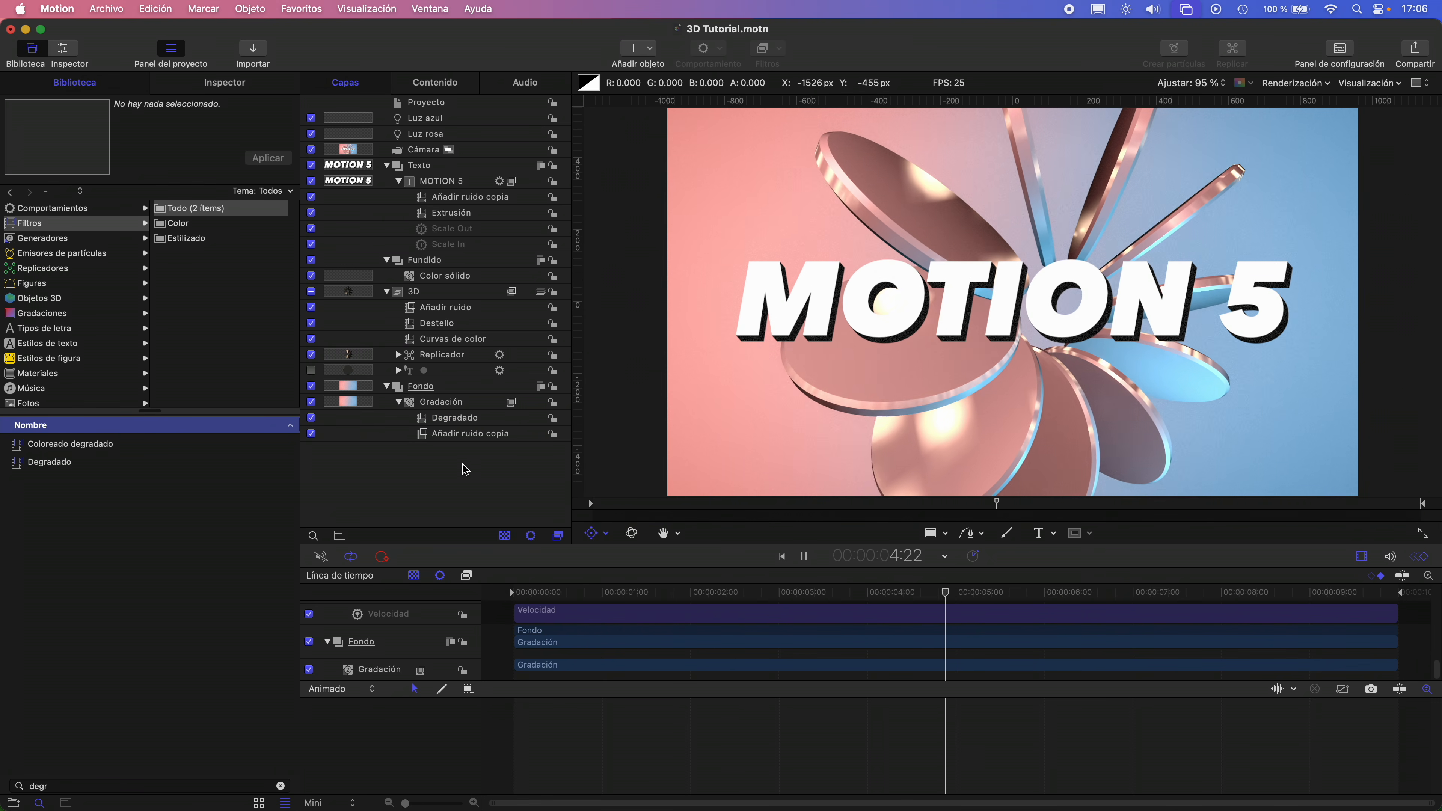
key(space)
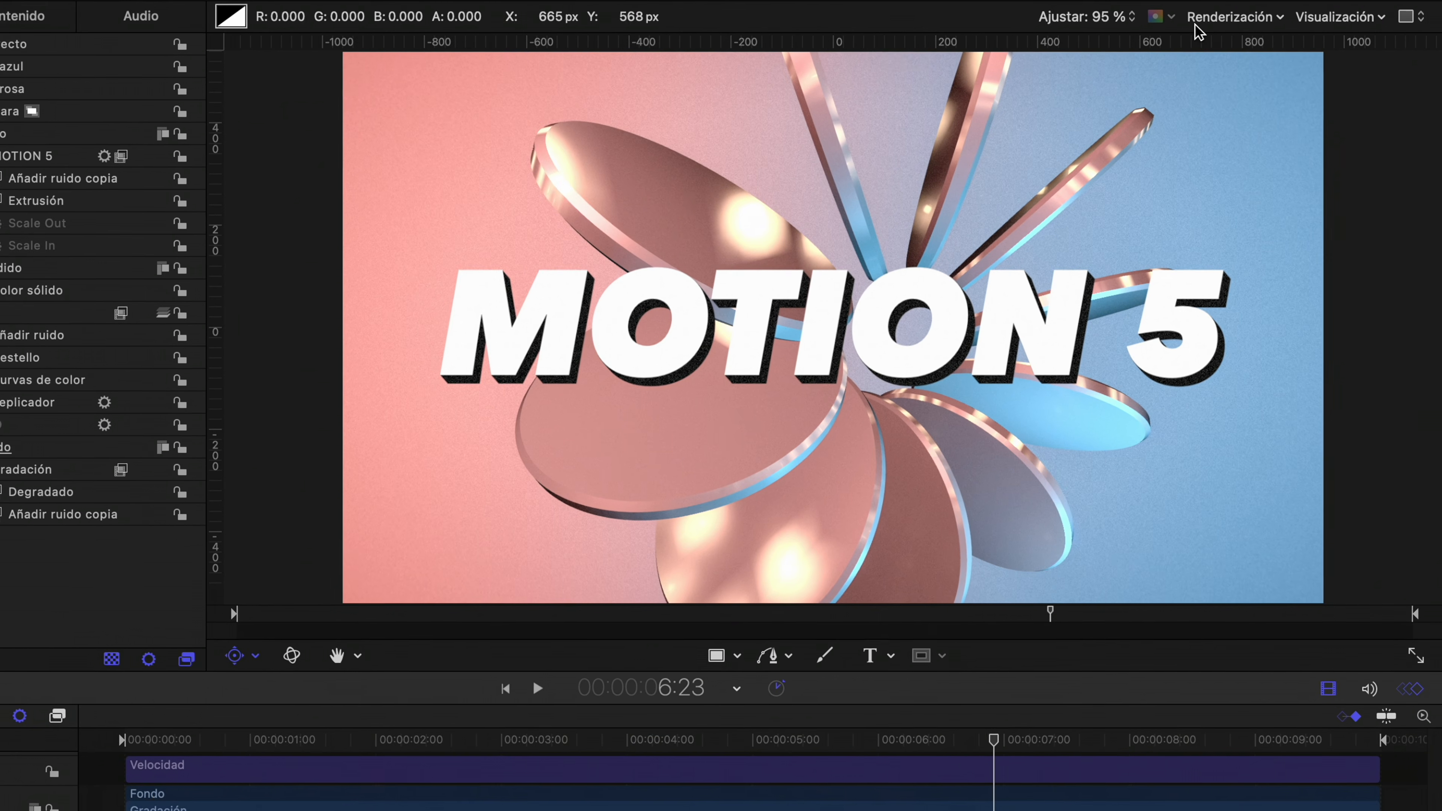
Set the viewer's render quality to Mejor and play the animation from about 00:00:01:07
click(1276, 85)
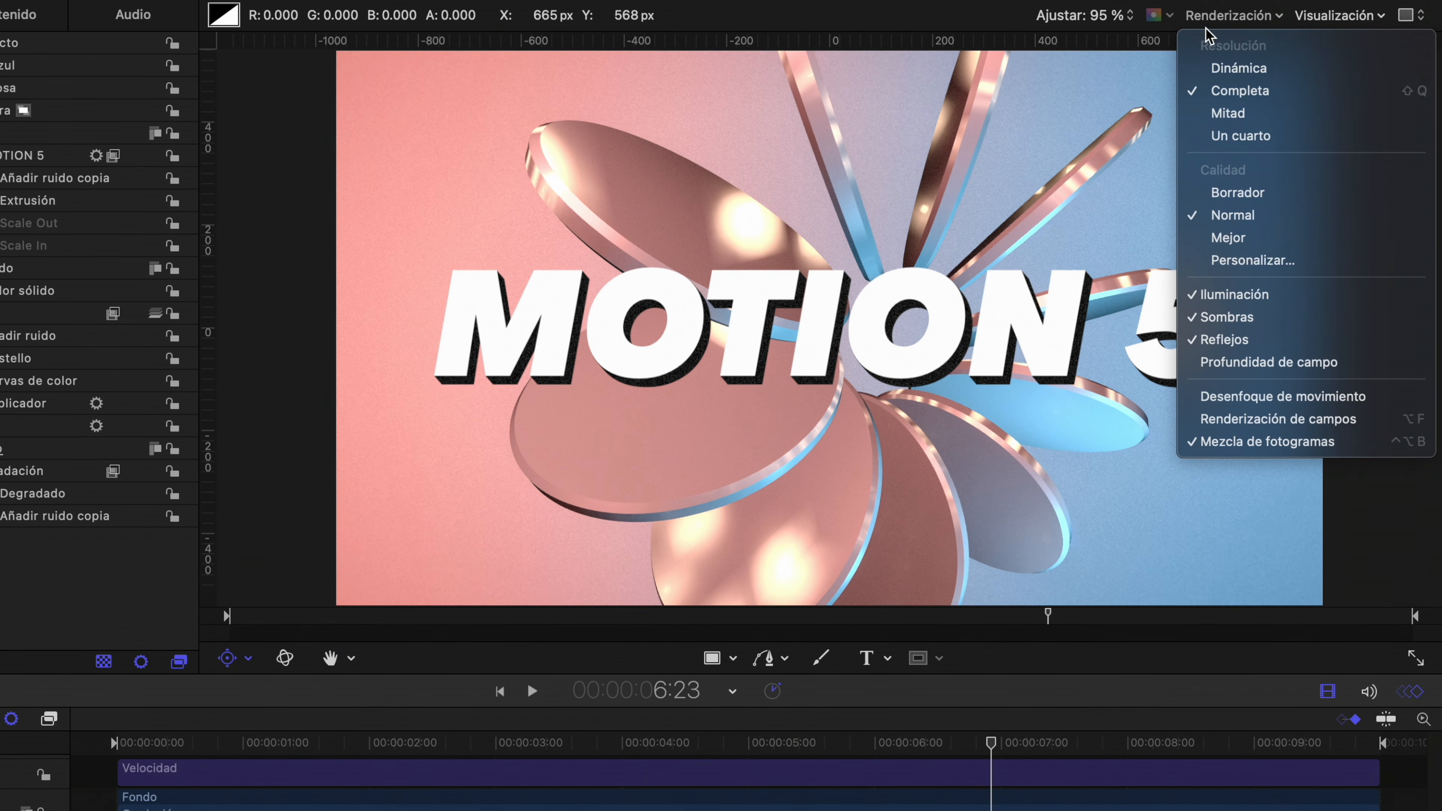
click(1244, 239)
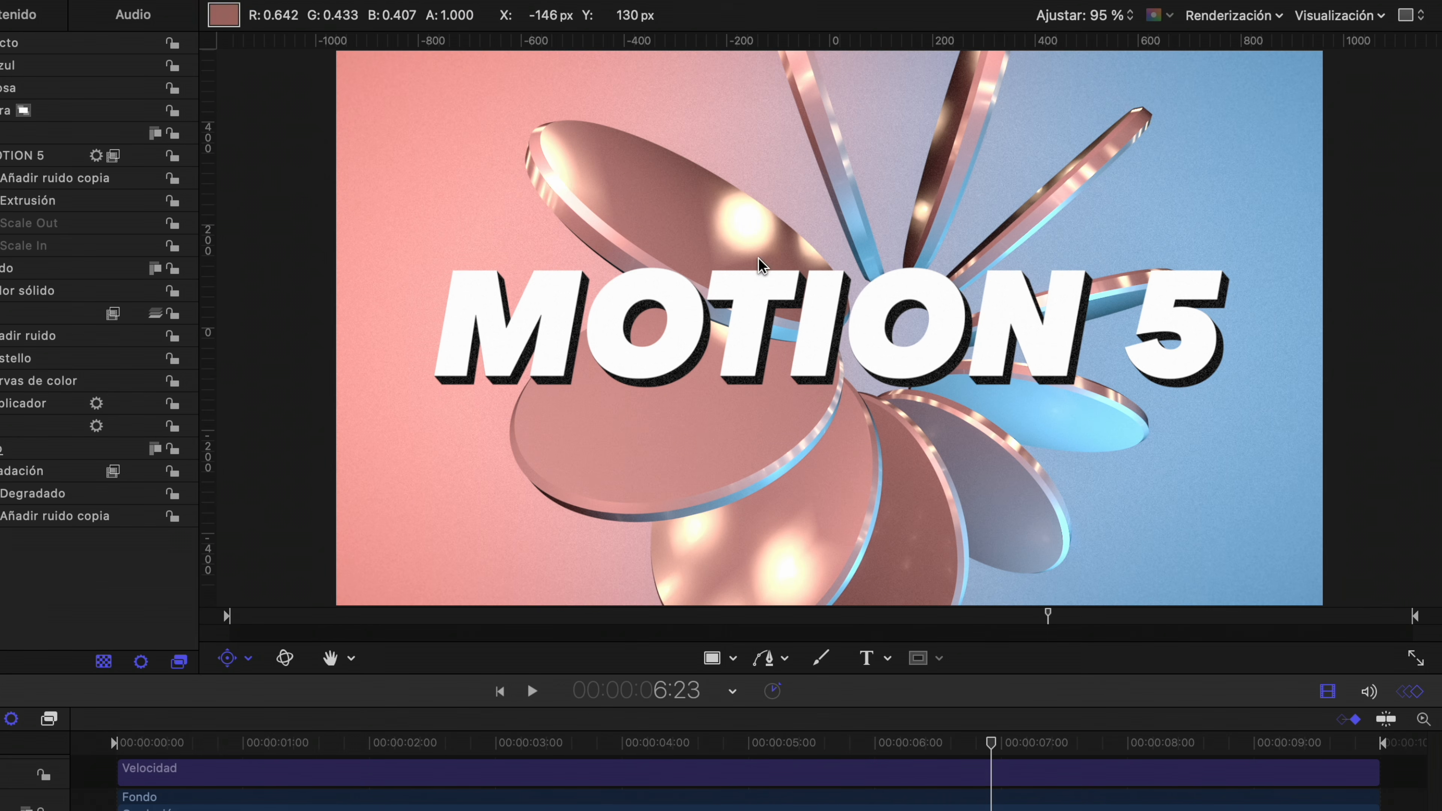
click(551, 742)
click(279, 744)
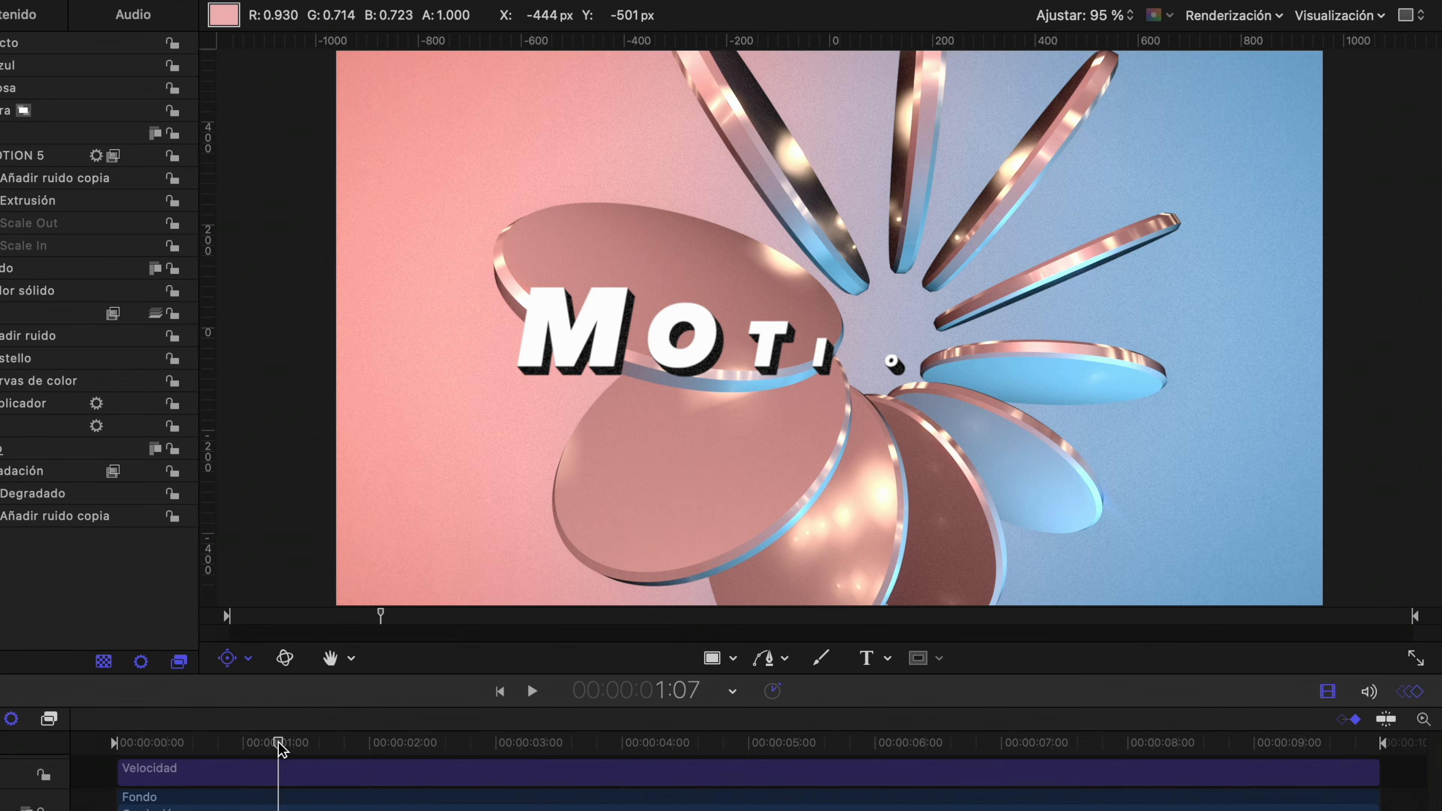
key(space)
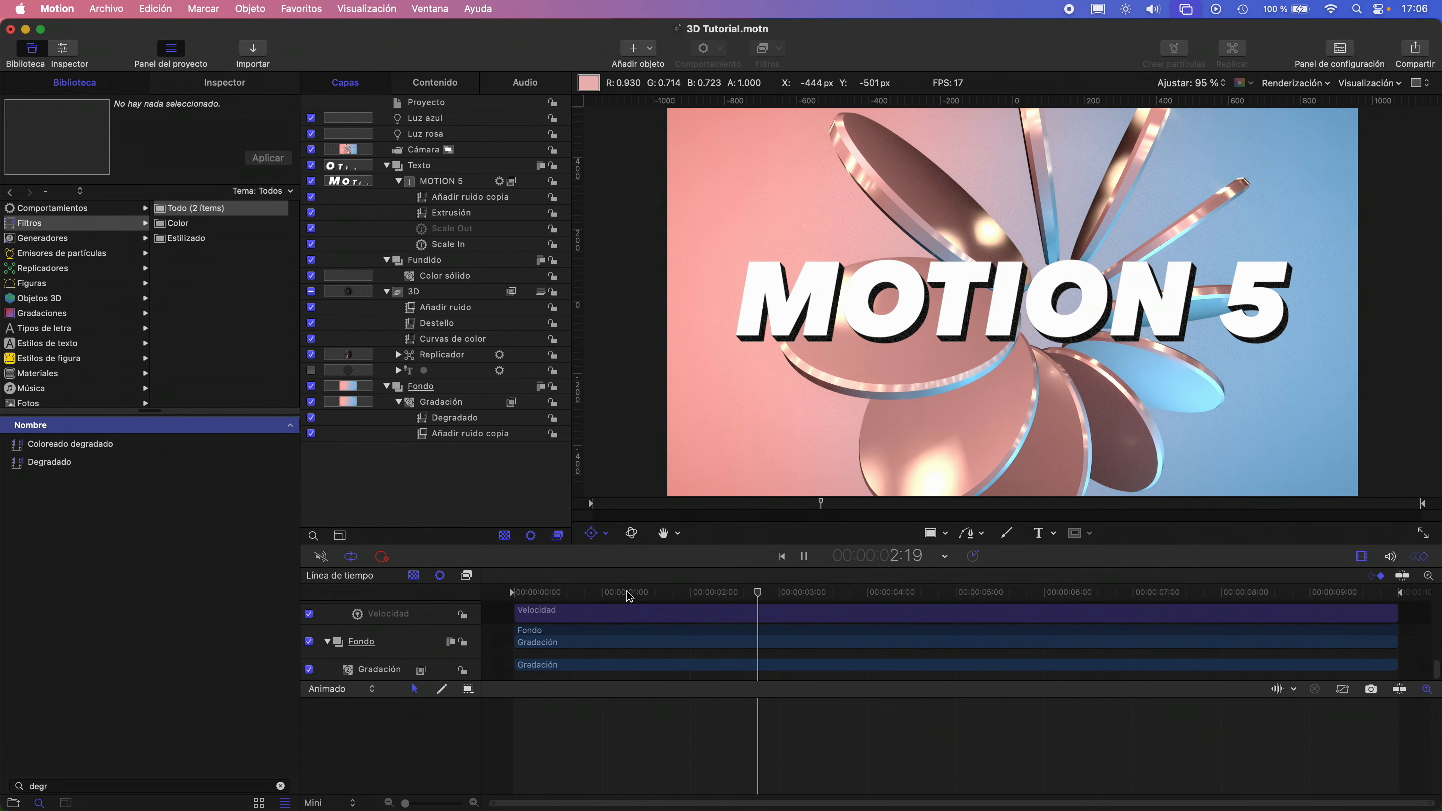
key(space)
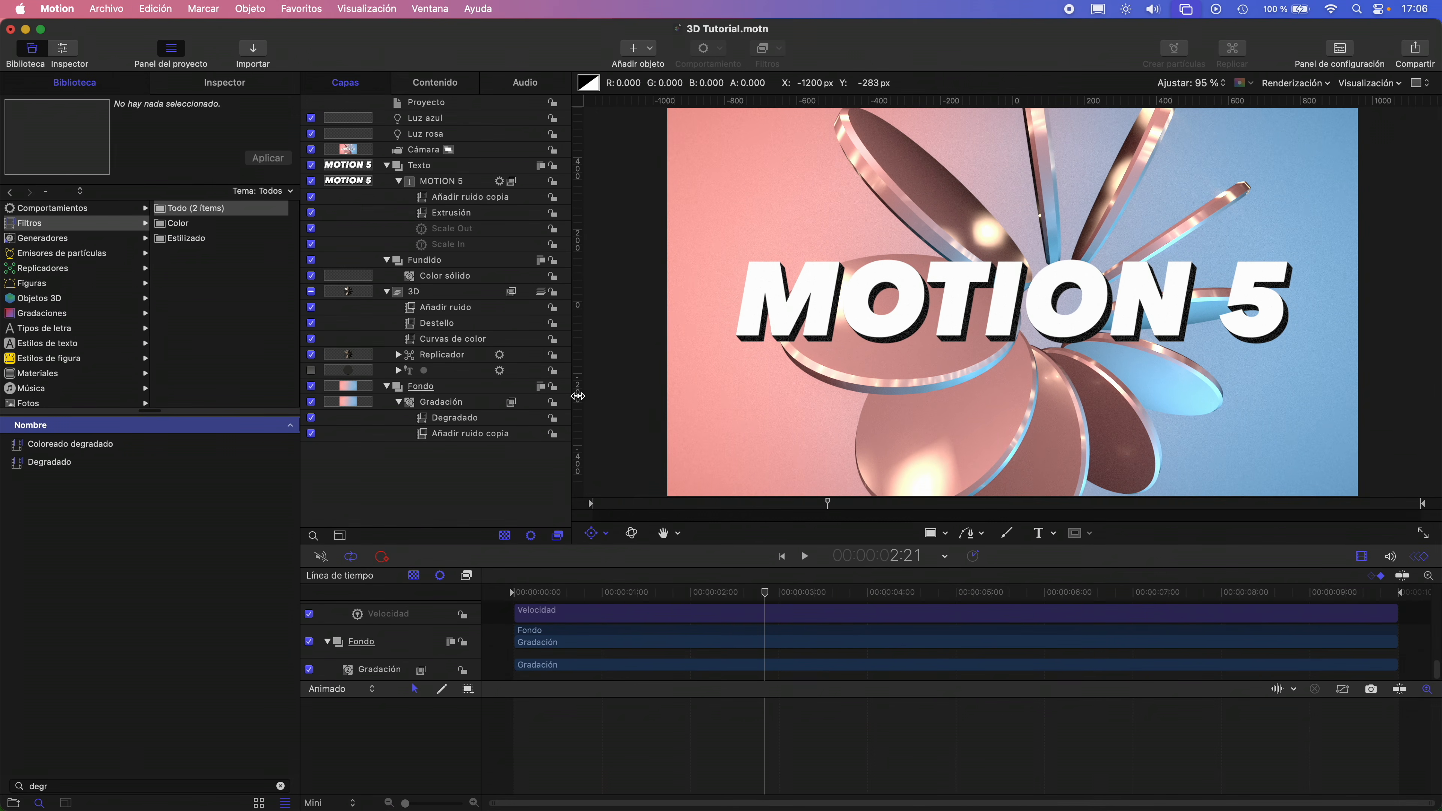
Set the 3D group's Destello filter to Exposición -1,0 and Mezcla 78,83%, and preview the flare in playback
click(440, 324)
click(240, 88)
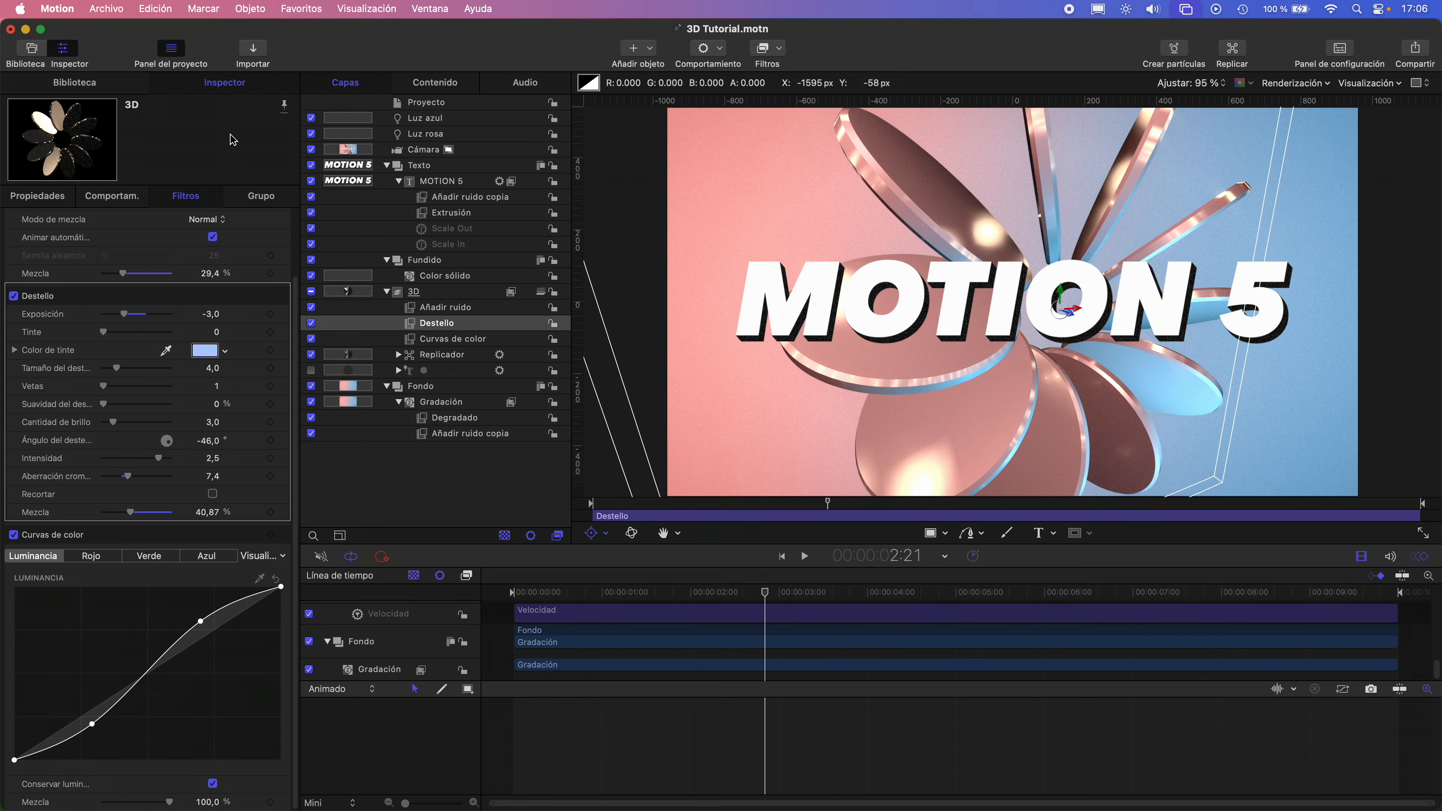
drag(132, 515, 200, 521)
drag(124, 316, 133, 318)
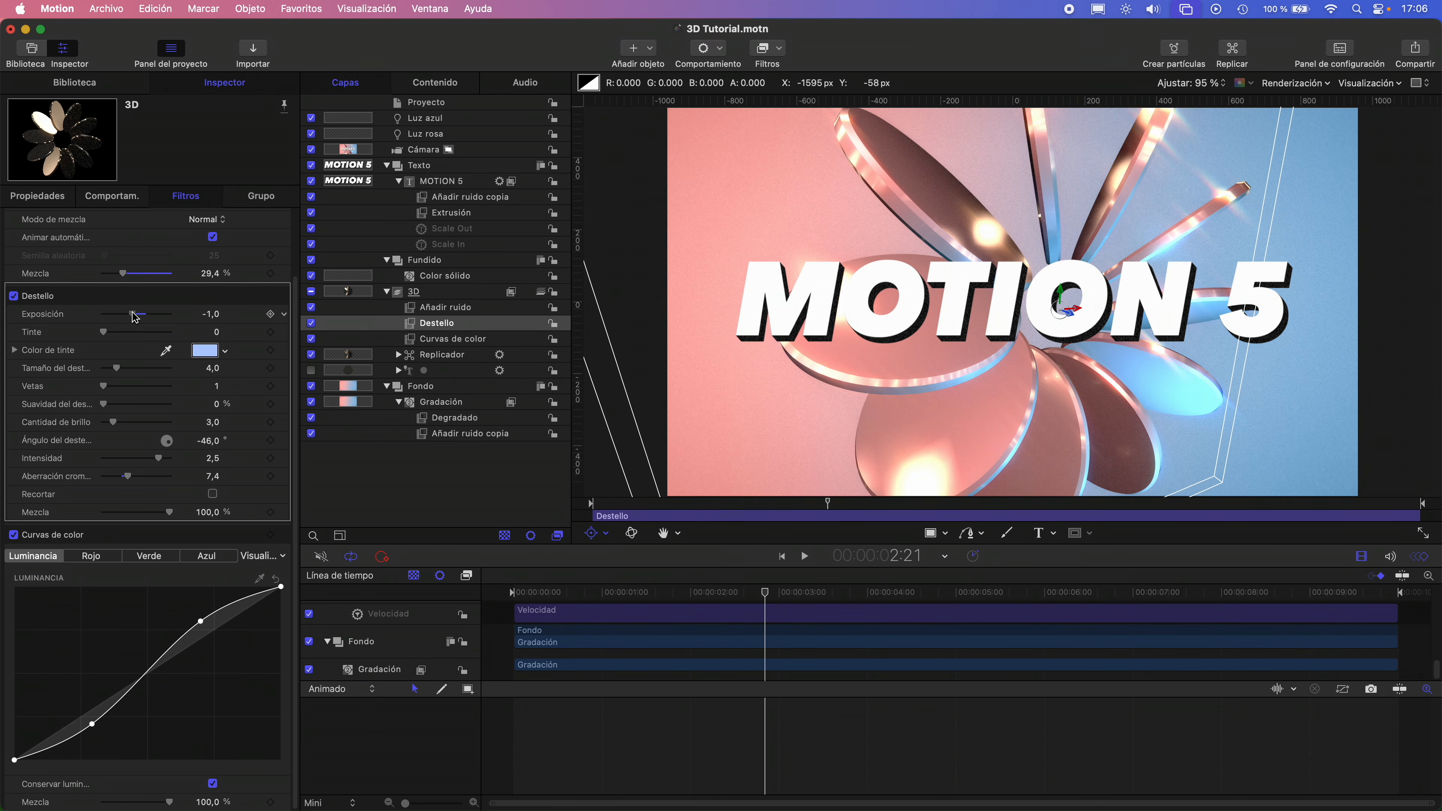
drag(168, 516, 156, 516)
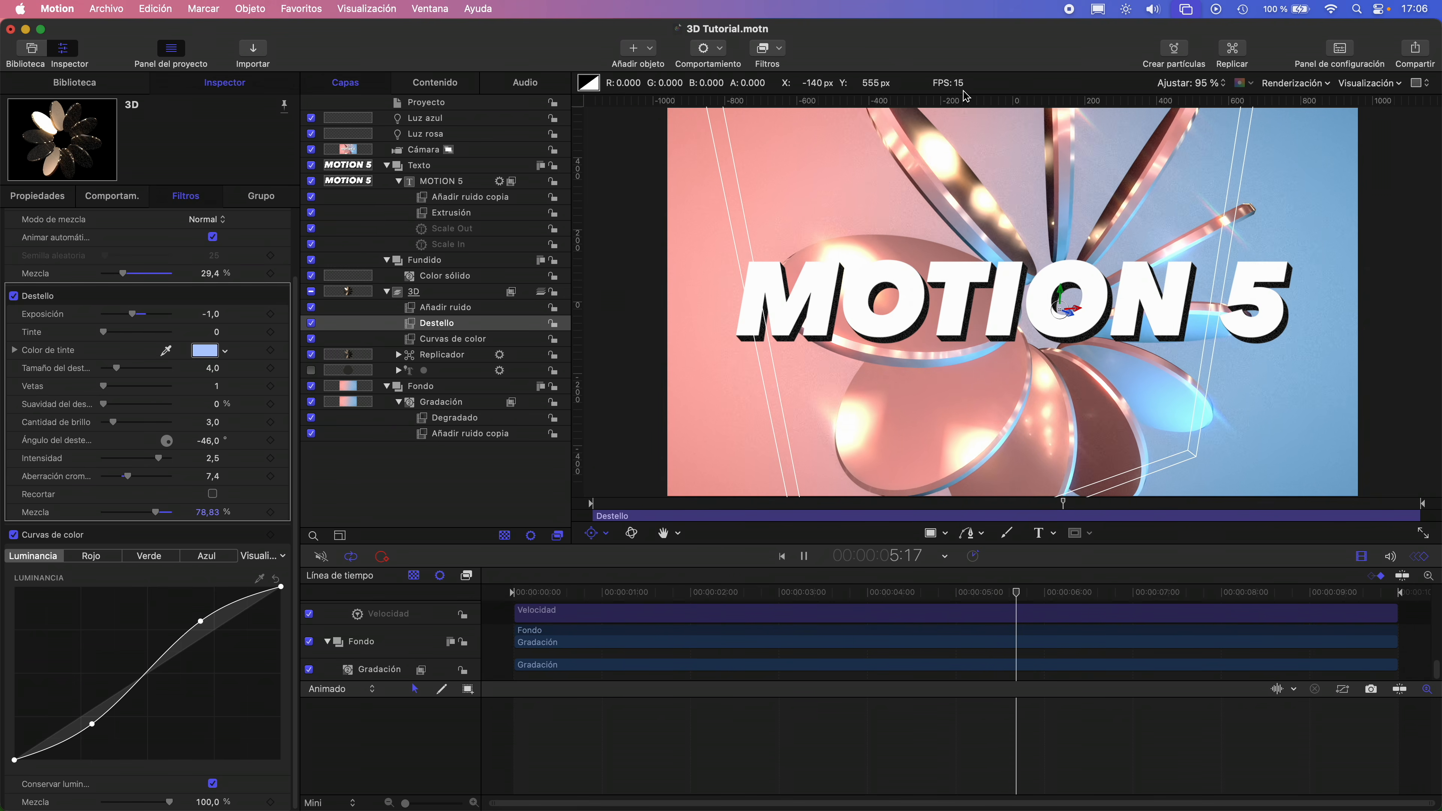
key(space)
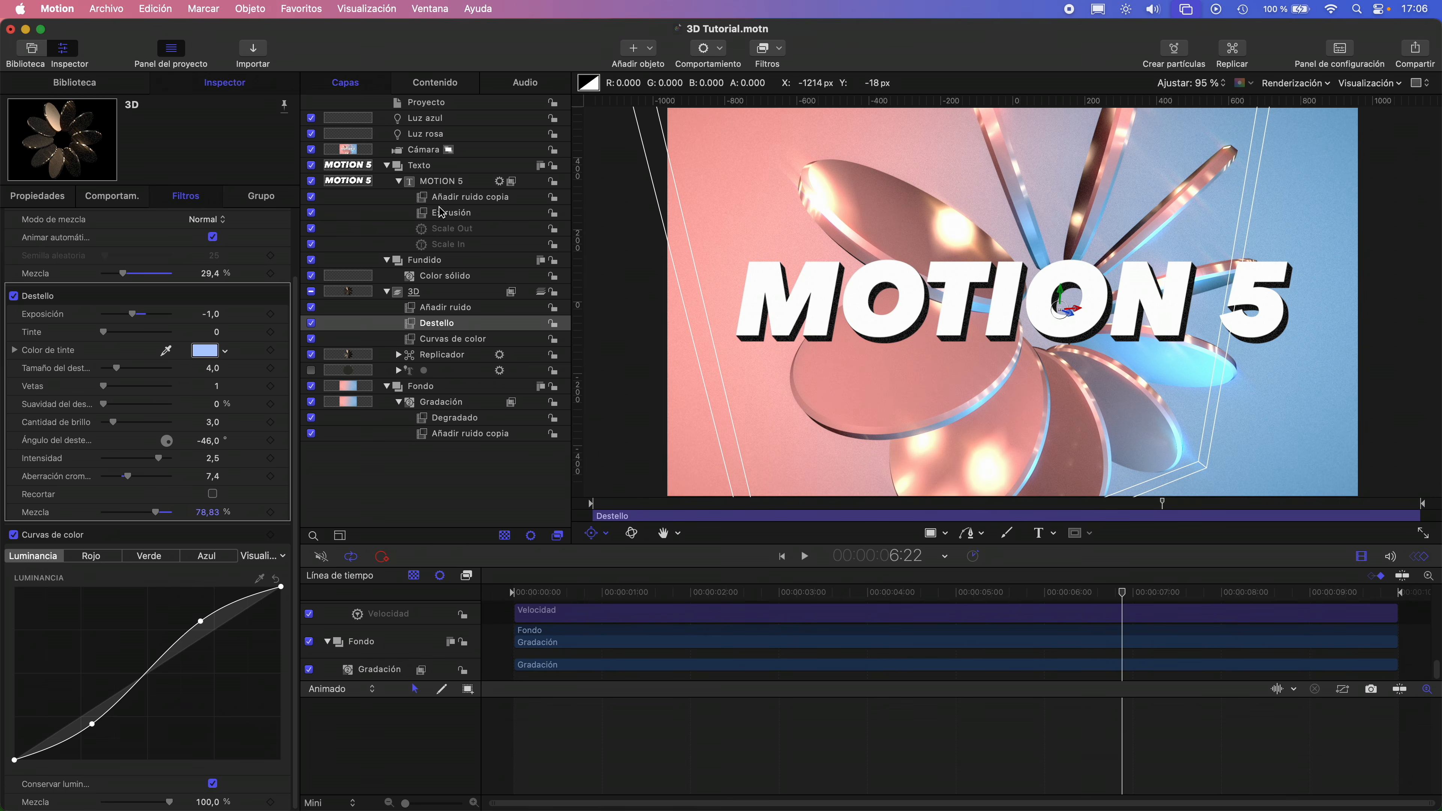
Reveal the Cámara's Profundidad de campo settings and enable depth of field rendering in the viewer
click(436, 150)
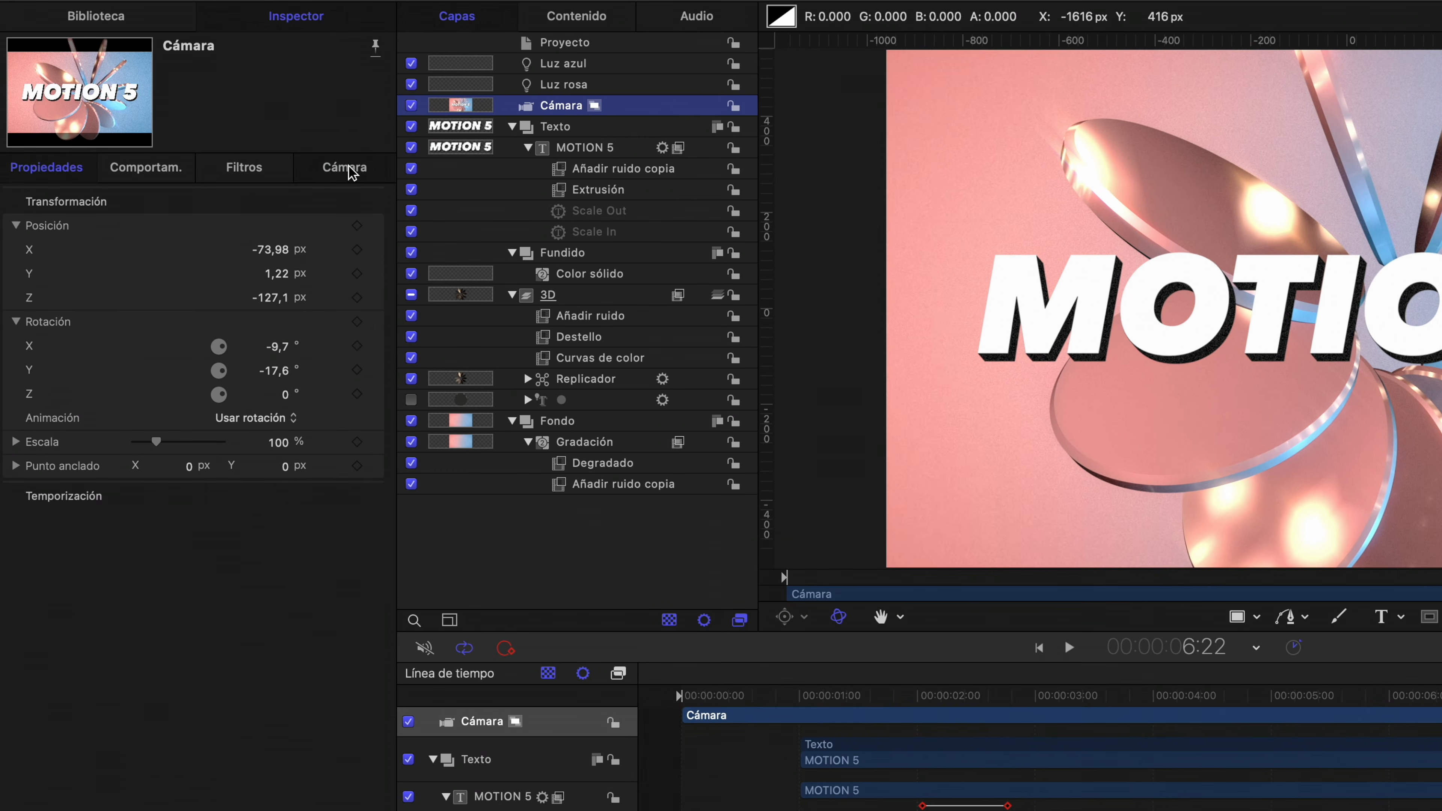
click(349, 170)
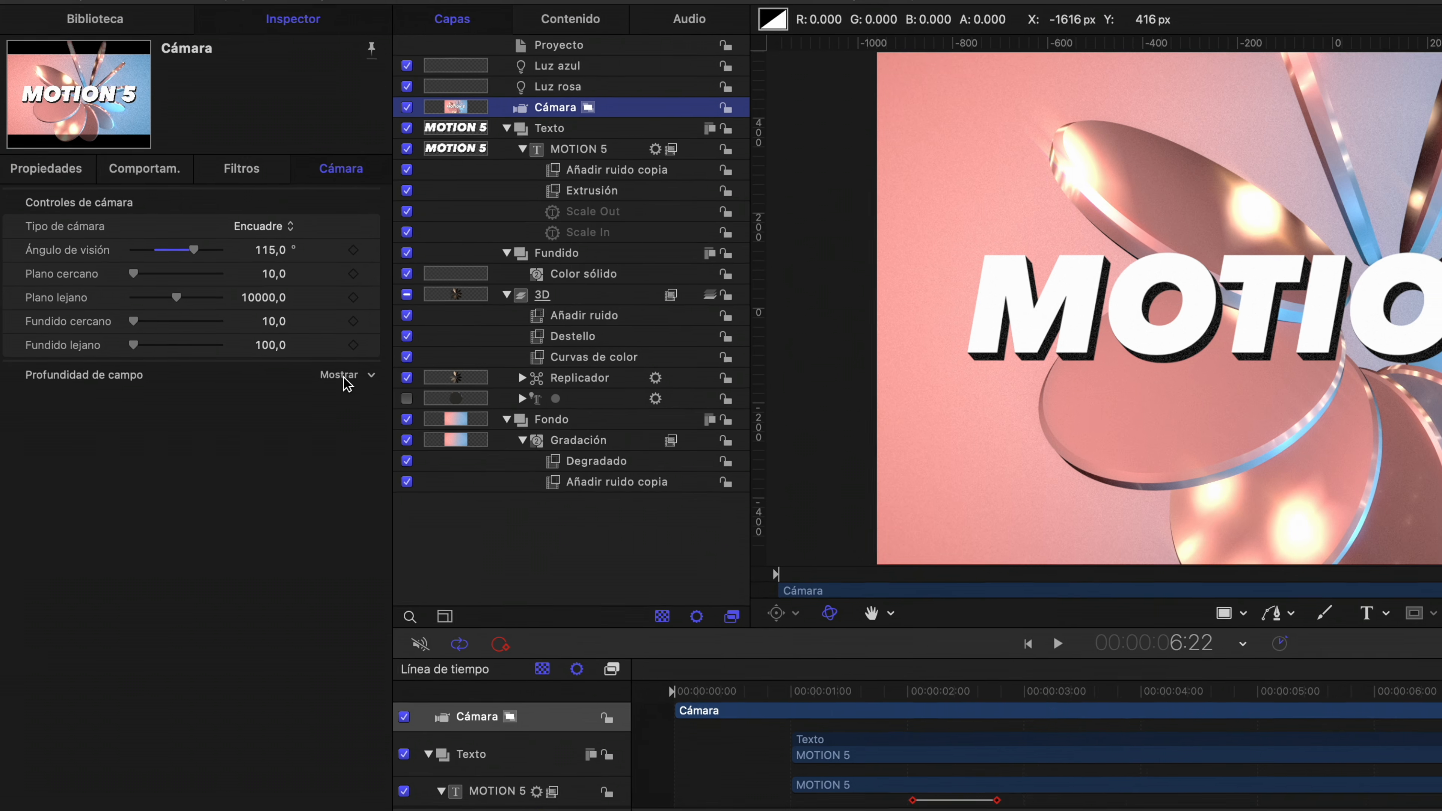
click(340, 375)
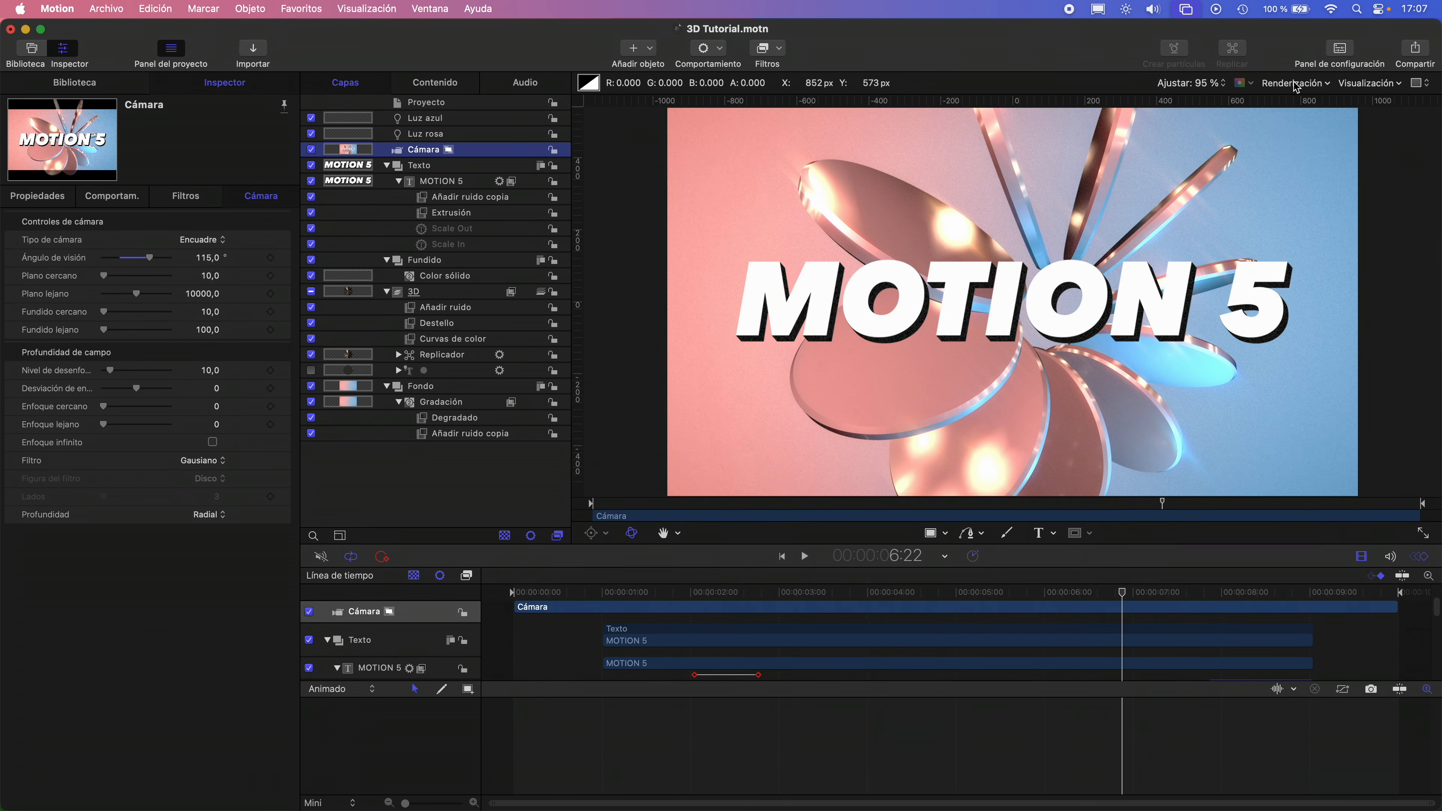
click(1295, 84)
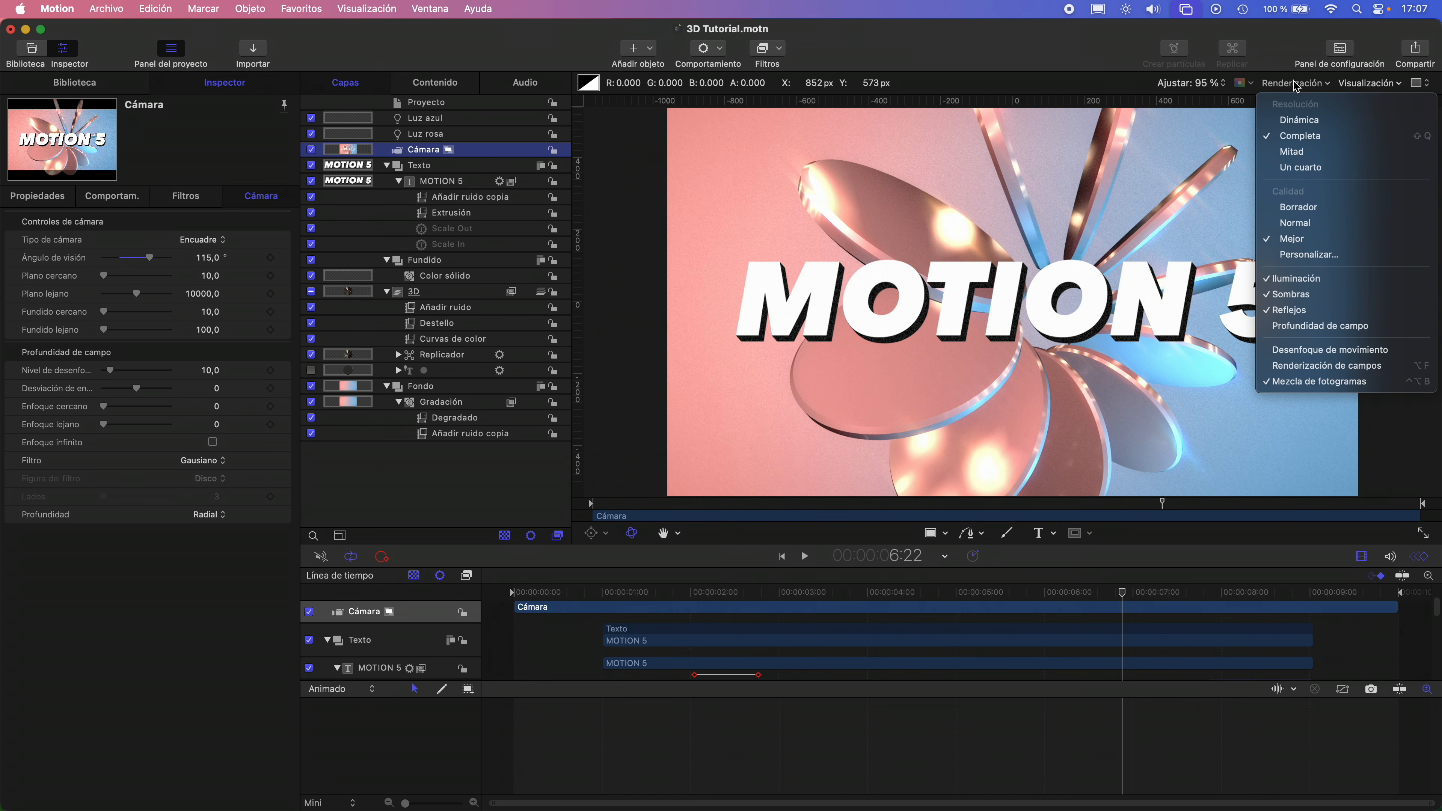
click(1314, 328)
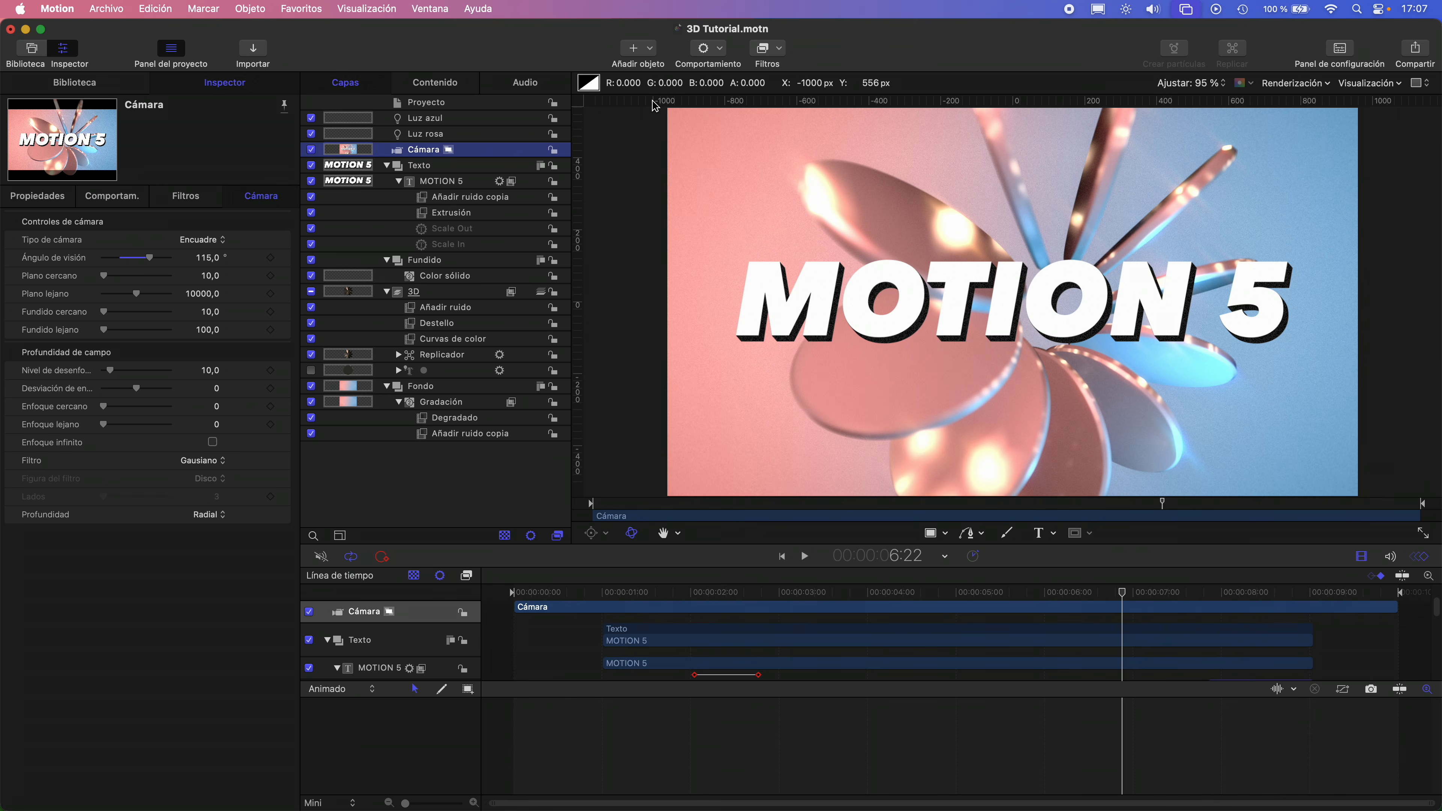
Show the 3D overlays and look at the scene from the Superior view with the camera and discs in frame
key(alt+super+minus)
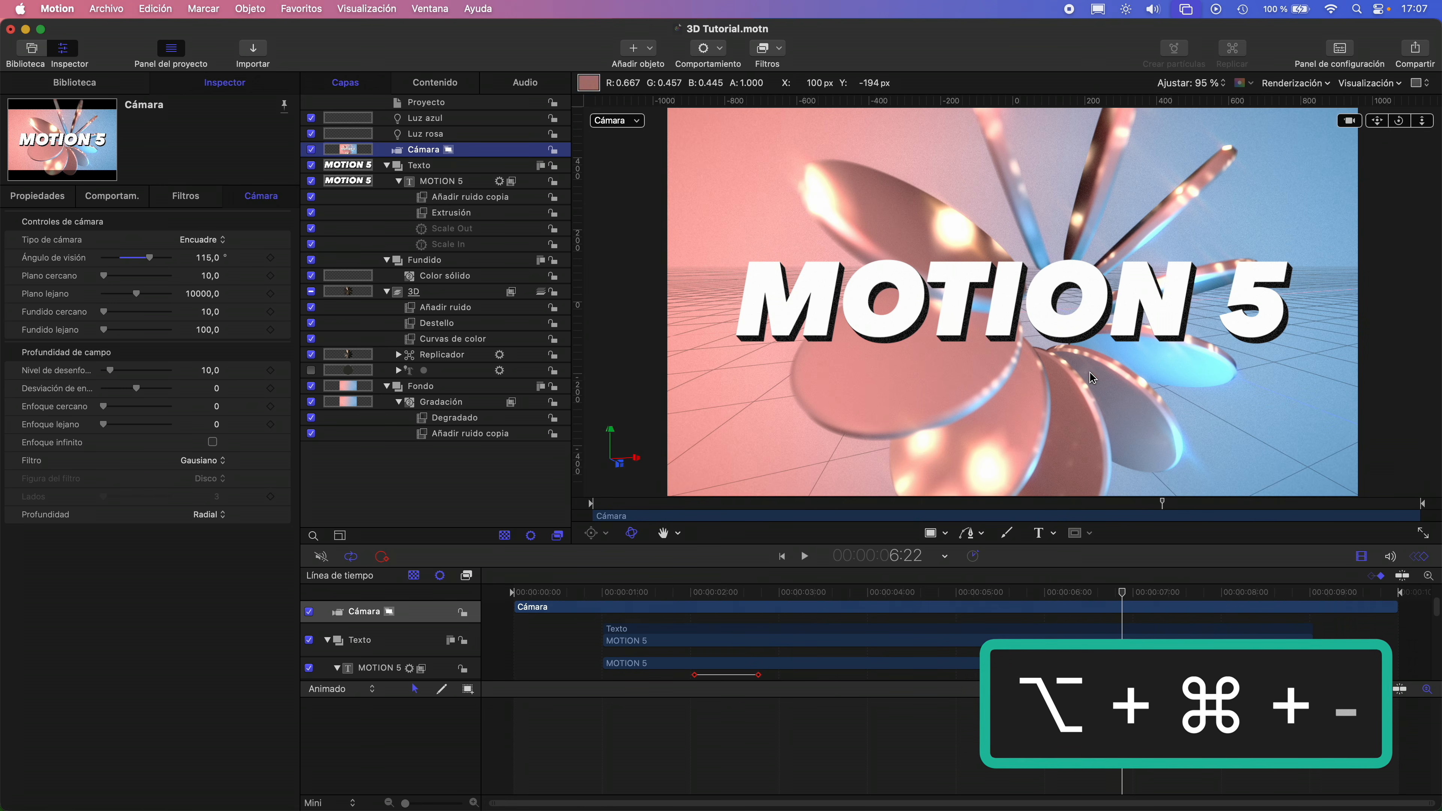
click(637, 125)
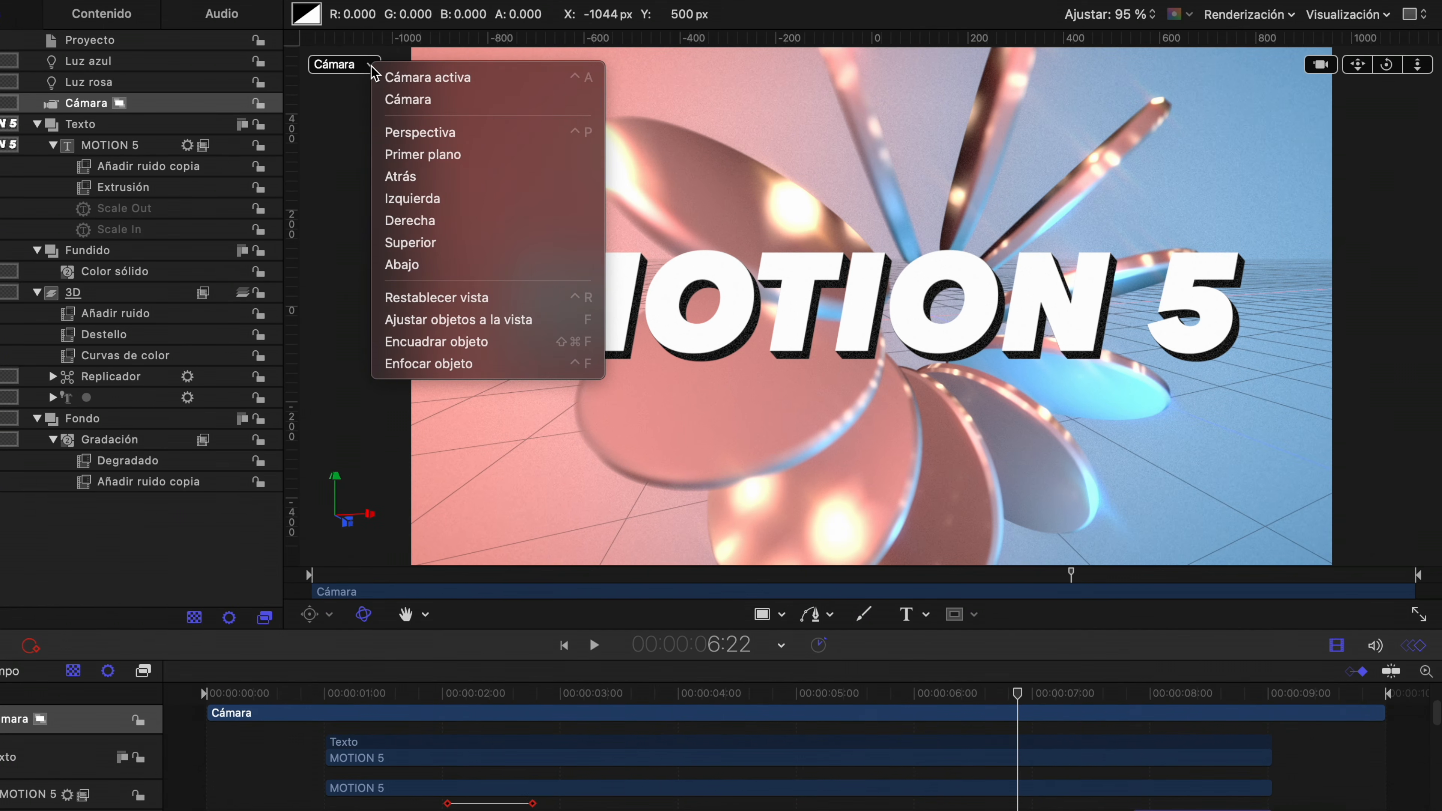
click(426, 248)
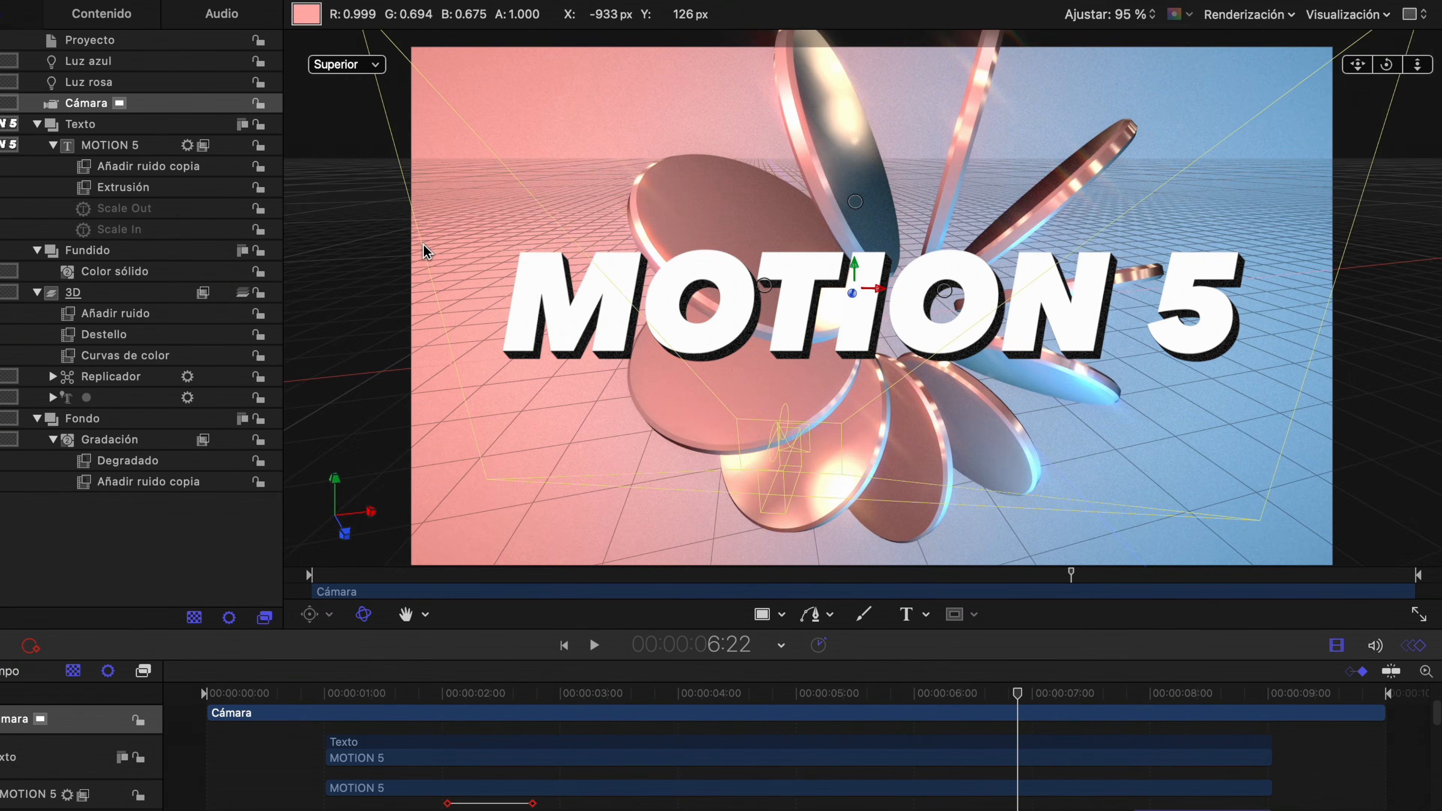
drag(1427, 62, 1406, 65)
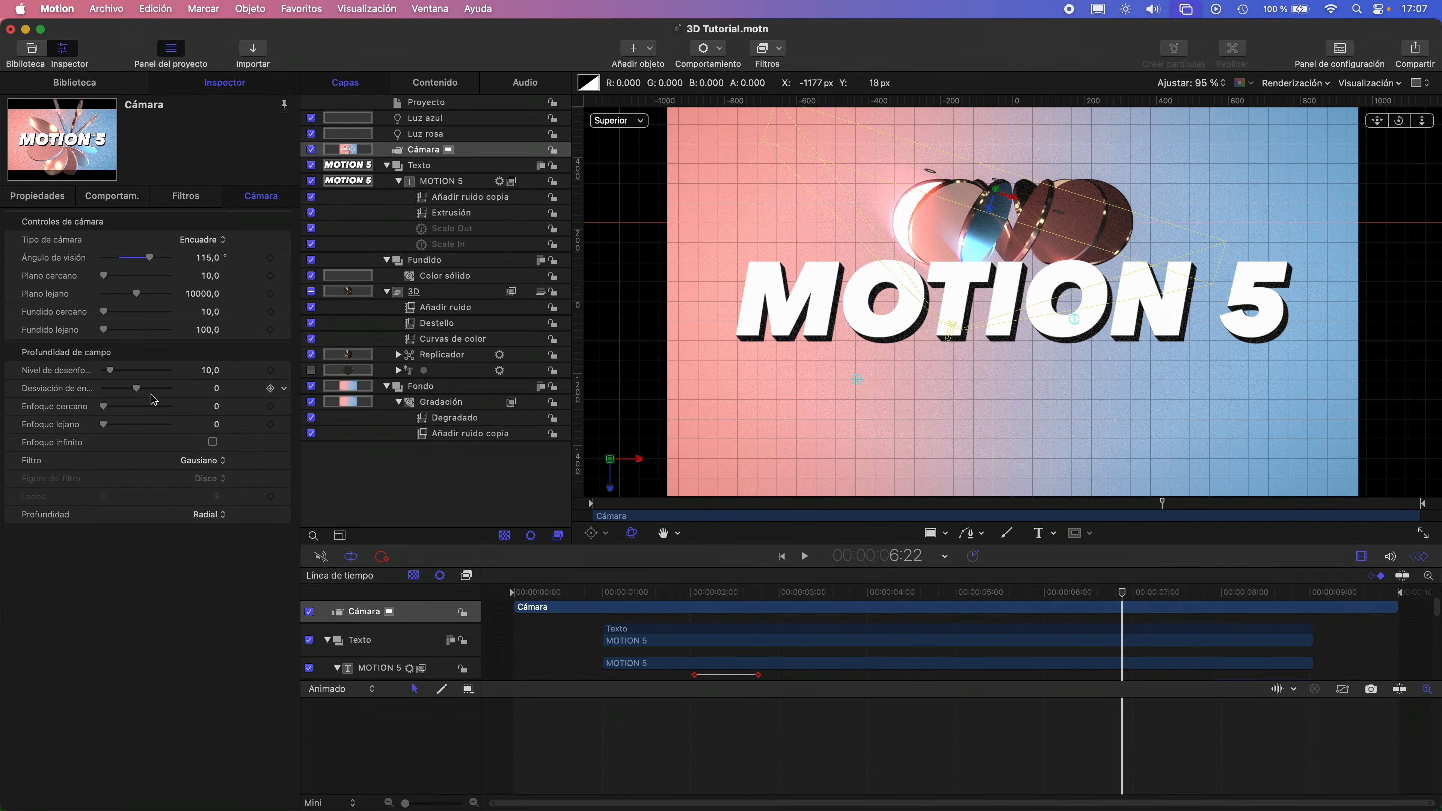
Set the Cámara's focus offset to -229,0, Enfoque cercano to 139,0 and blur level to 20,0, working back in the Cámara activa view
drag(138, 392, 131, 390)
drag(104, 407, 107, 408)
click(635, 121)
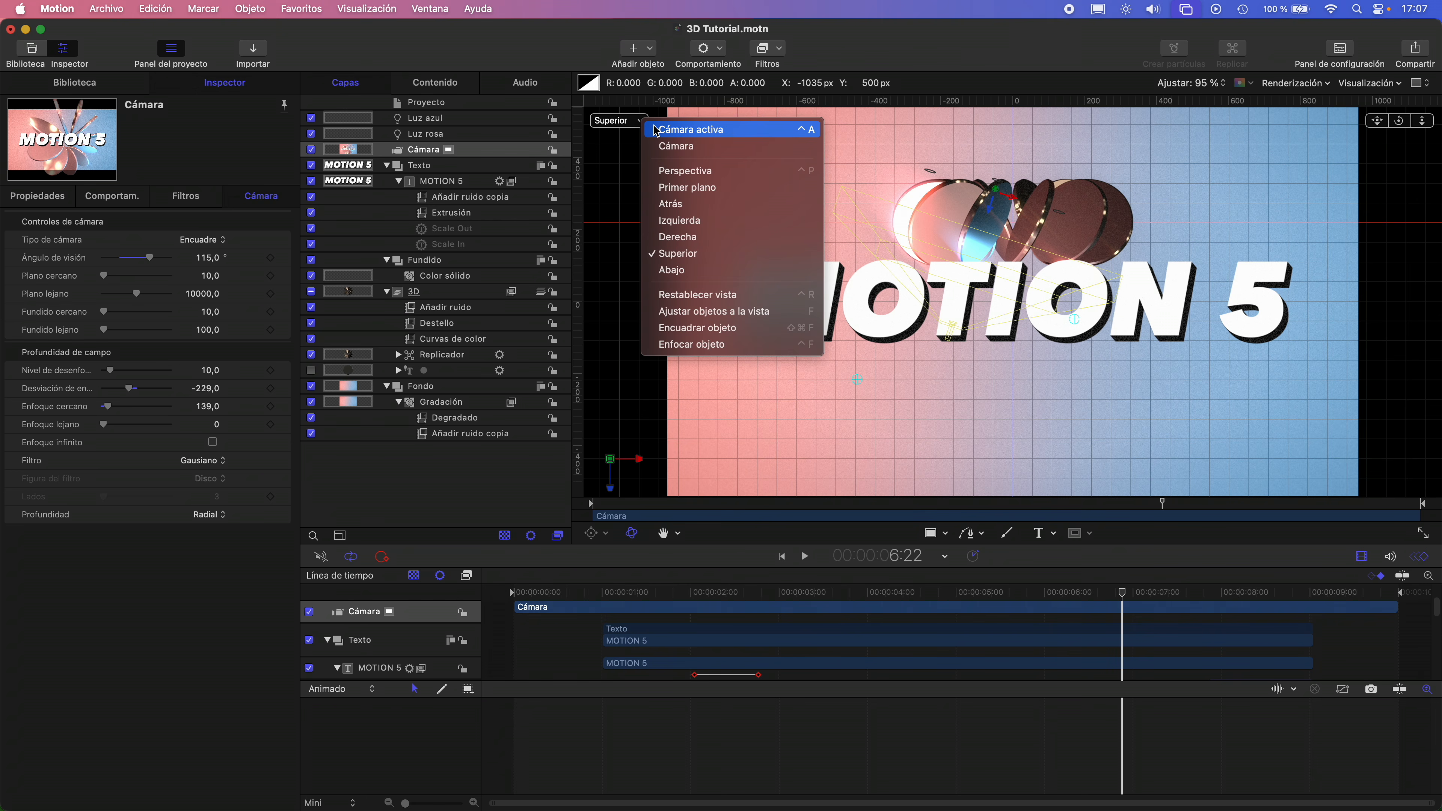
click(657, 130)
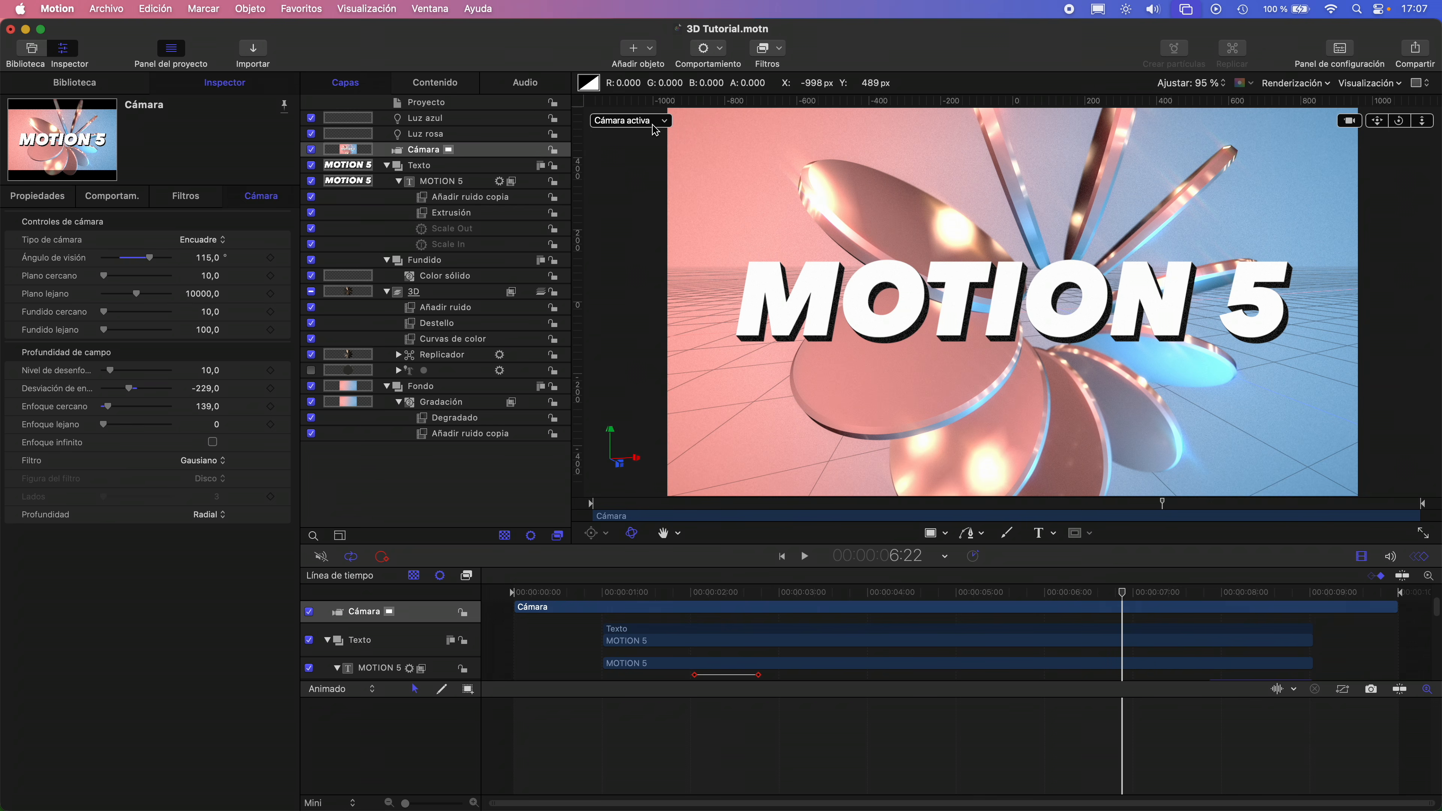
drag(111, 370, 124, 373)
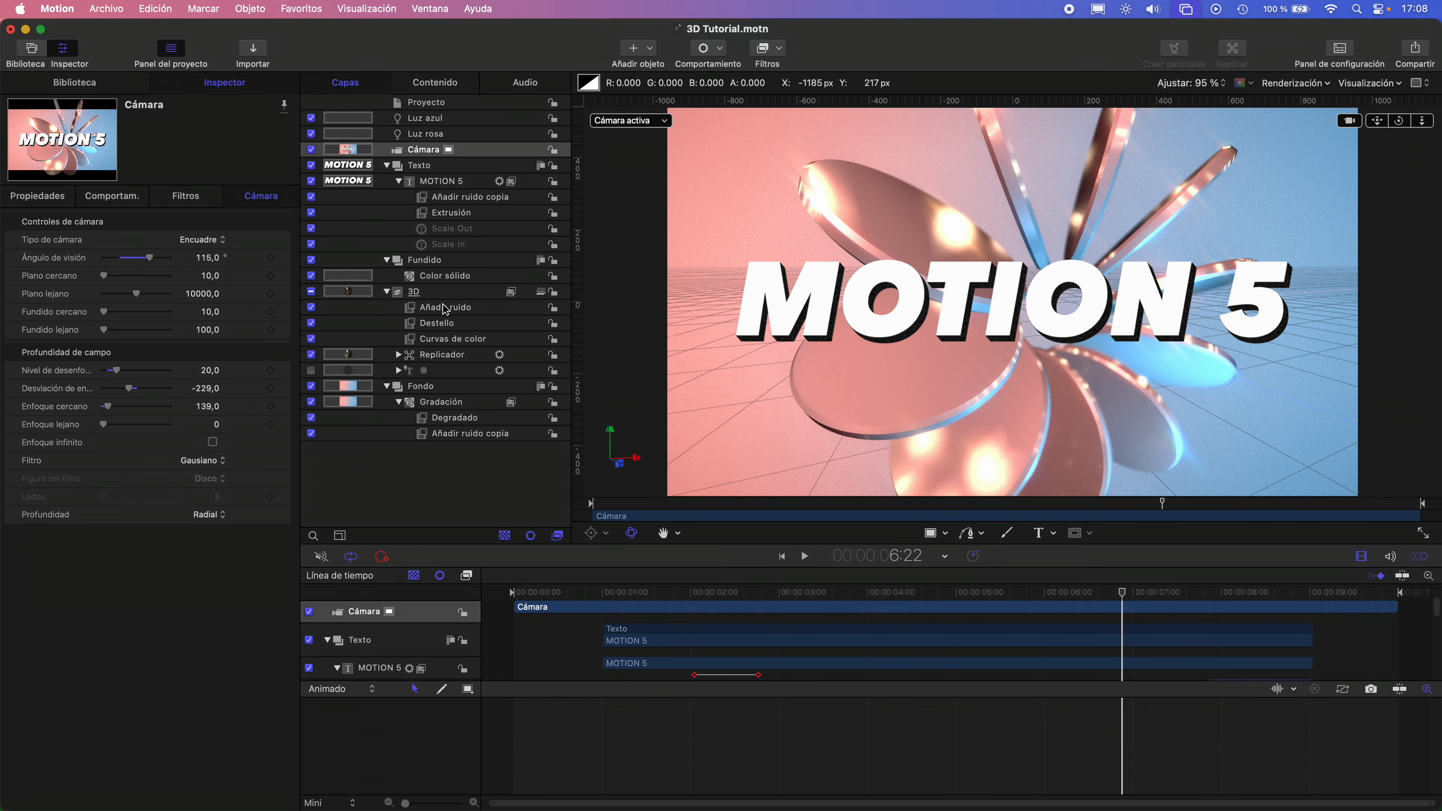
Lower the Destello filter's Mezcla to 37,98%, deselect everything and start a RAM preview of the play range
click(454, 325)
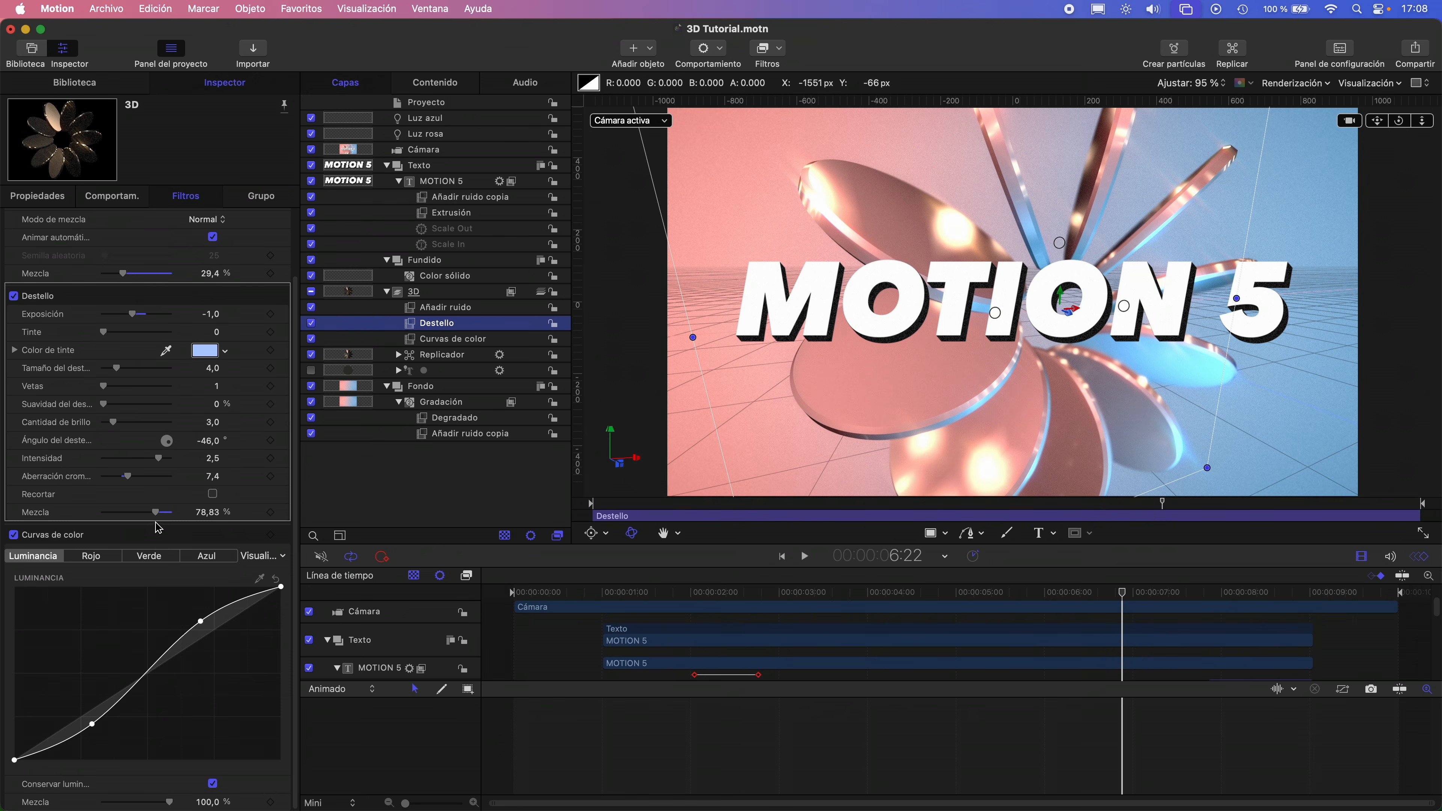
drag(158, 513, 134, 513)
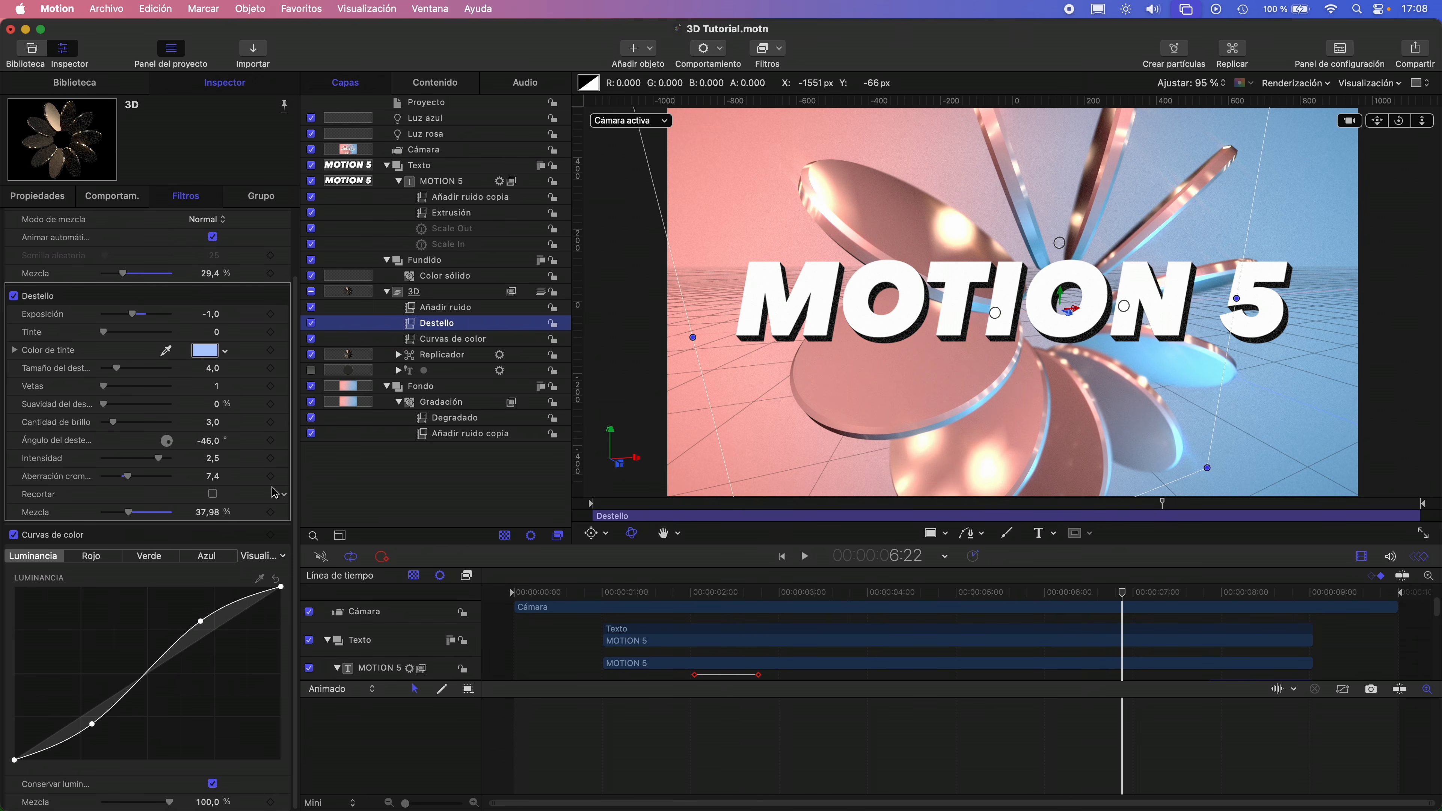
click(476, 497)
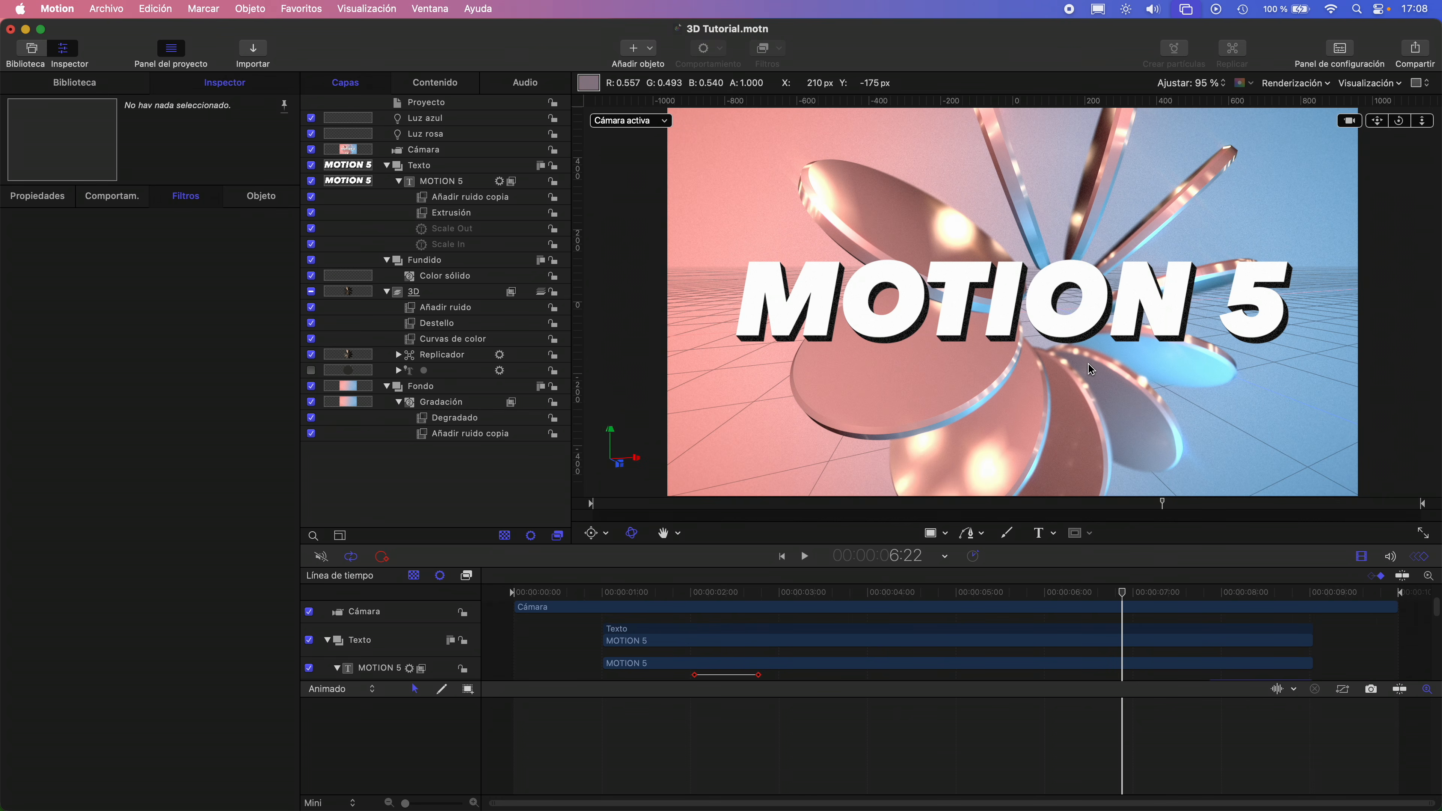
key(super+r)
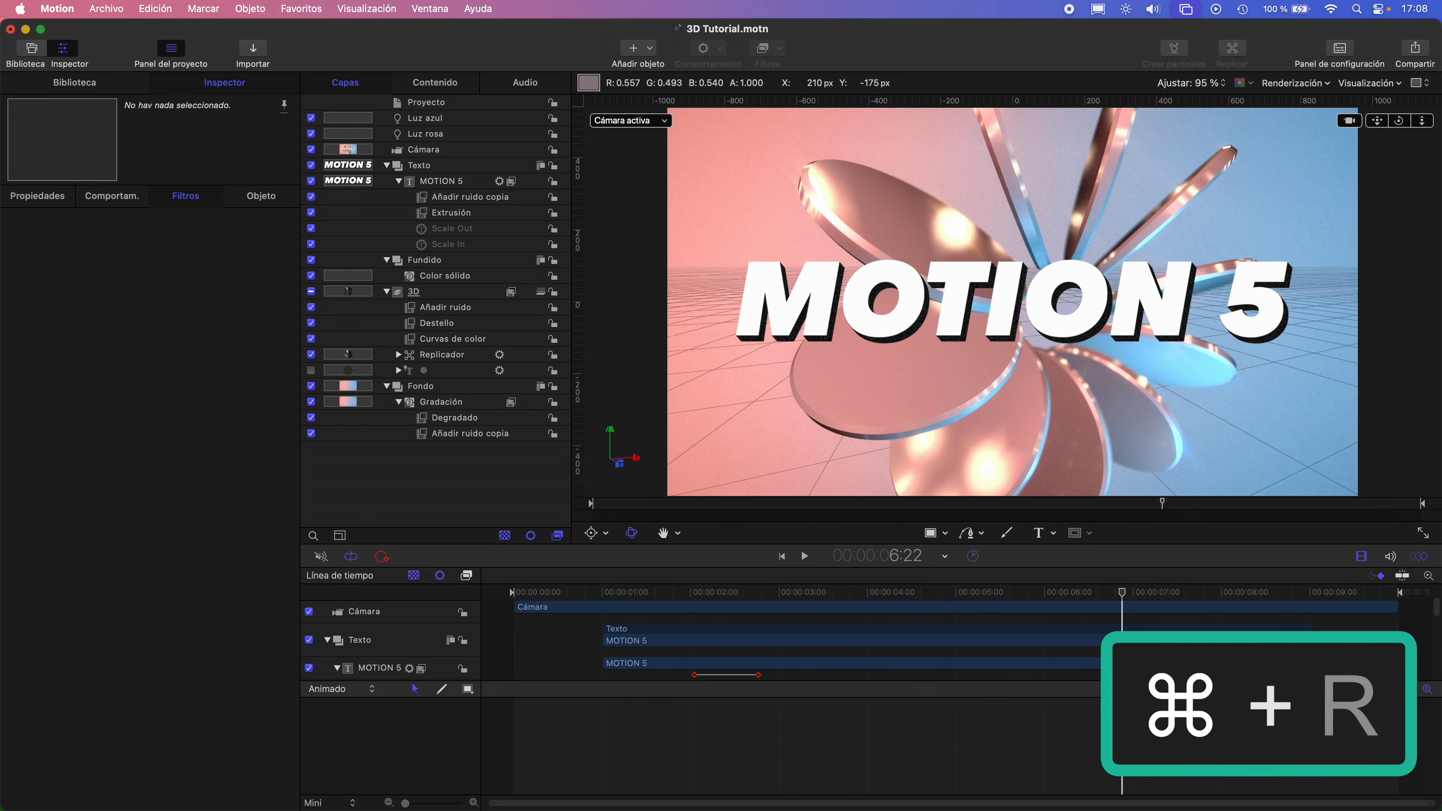